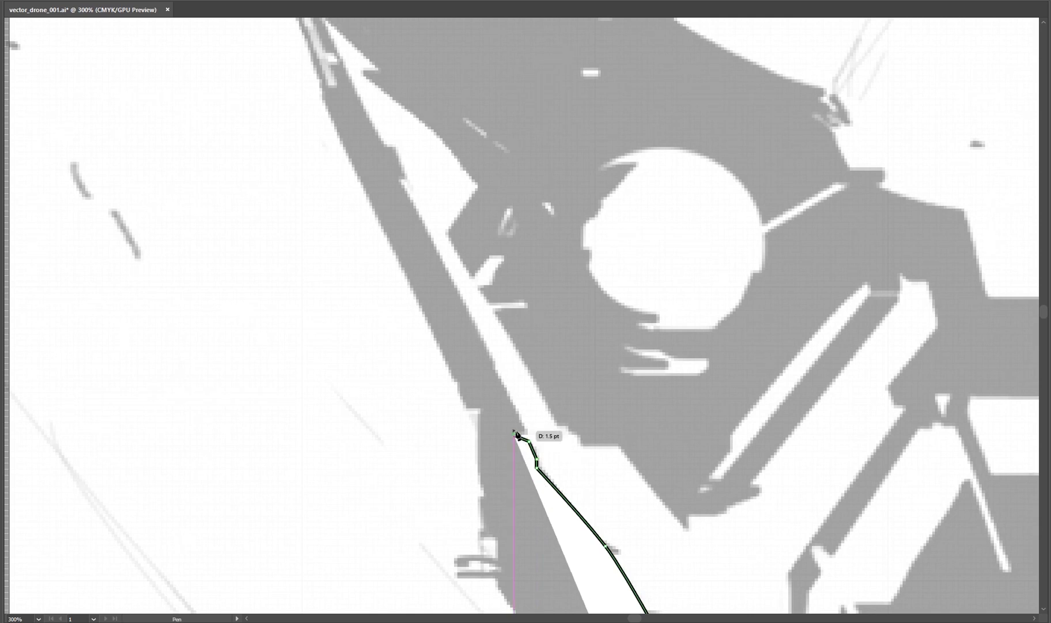
Trace the rest of the side panel's outline with the Pen tool along the grey sketch, including the left-edge notch, and close the path.
click(479, 410)
scroll(467, 397, down, 5)
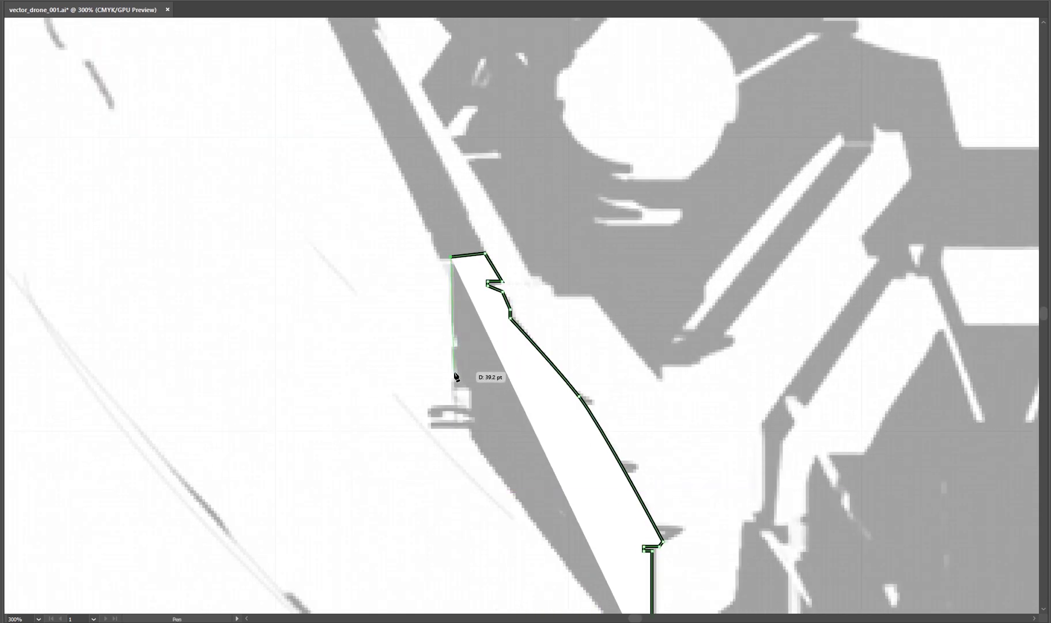
click(454, 373)
click(461, 381)
click(477, 393)
click(472, 434)
scroll(481, 399, down, 4)
scroll(481, 399, right, 4)
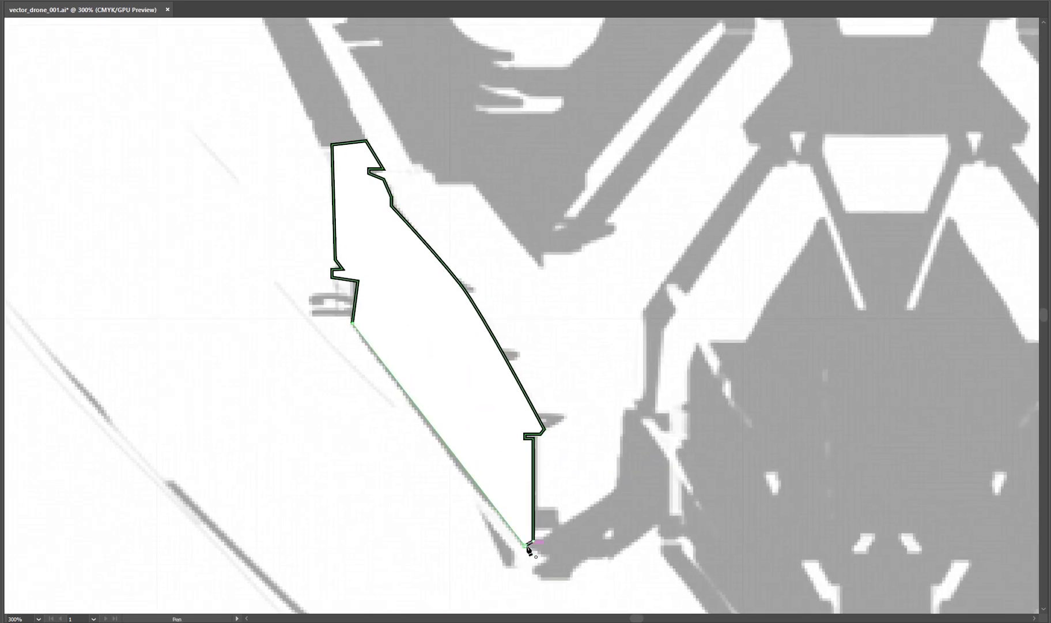
click(362, 331)
Give the closed side panel a black fill with no stroke, bring back the hidden panels and deselect it.
key(shift+x)
key(Tab)
click(52, 265)
key(ctrl+shift+a)
Reposition the anchor points of the small notch on the side panel's left edge to fit the sketch.
drag(487, 420, 482, 492)
scroll(562, 441, down, 2)
scroll(484, 414, up, 5)
drag(445, 316, 450, 314)
key(ctrl+z)
drag(445, 335, 452, 338)
drag(451, 315, 453, 314)
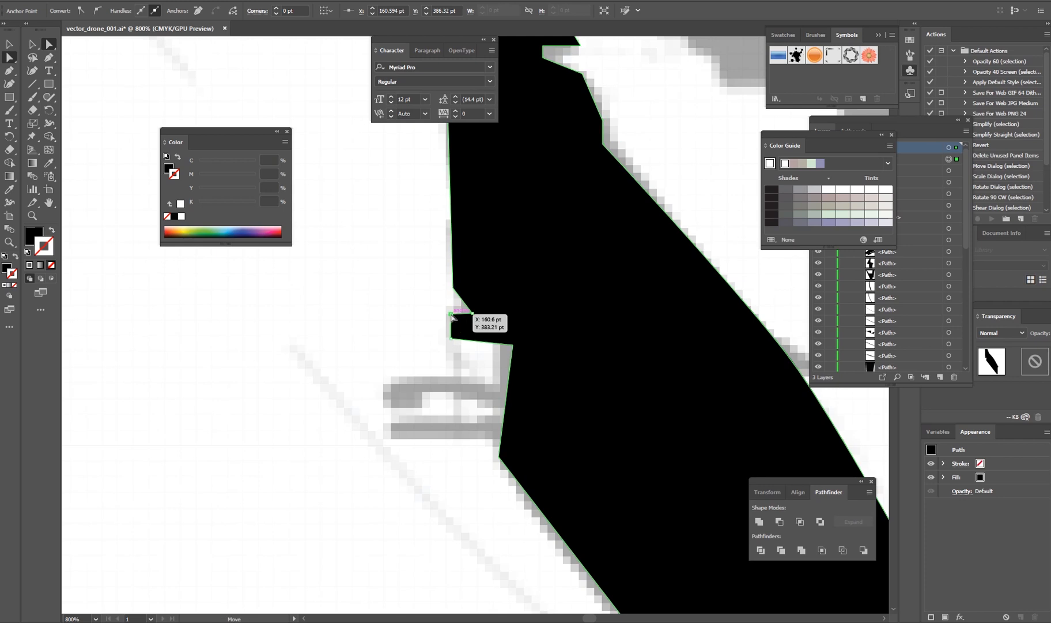
click(428, 369)
Move the corner anchor below the notch so the panel's left edge runs straight down, and deselect the shape.
scroll(497, 444, down, 4)
scroll(499, 453, up, 3)
drag(503, 350, 494, 348)
click(426, 392)
Draw a thin black spike with the Pen tool over the sketched barbs on the side panel's left edge and duplicate it.
key(p)
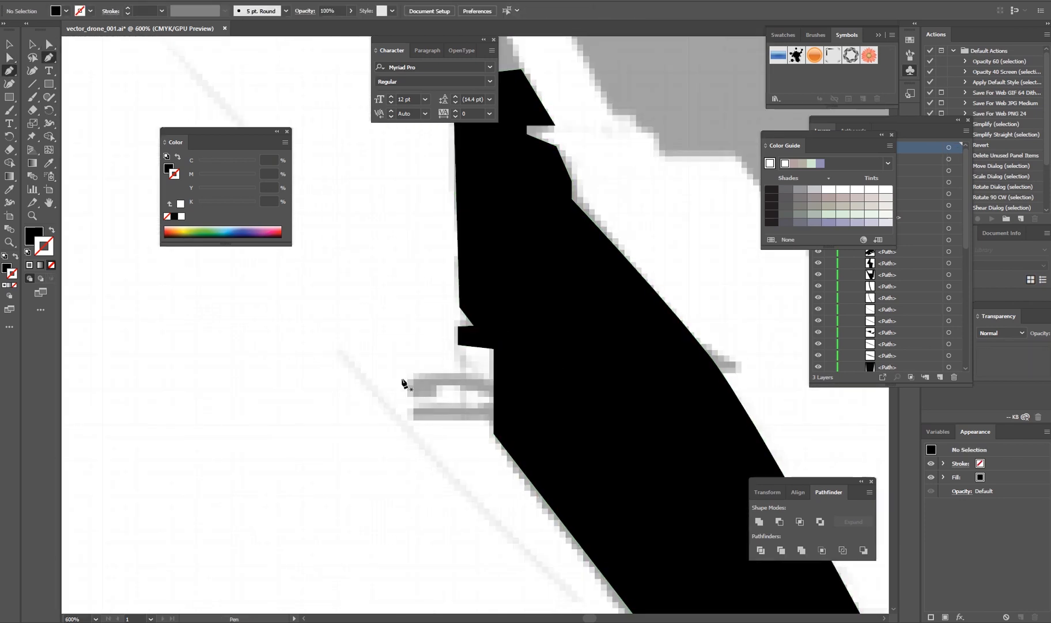
click(409, 420)
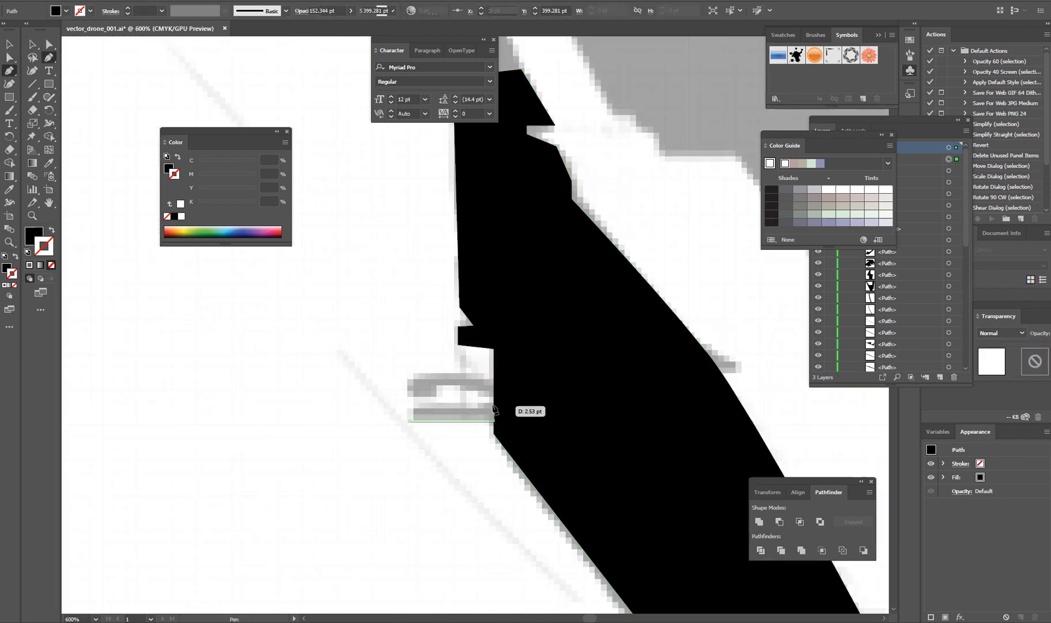
click(494, 401)
click(480, 402)
click(410, 420)
scroll(450, 378, down, 4)
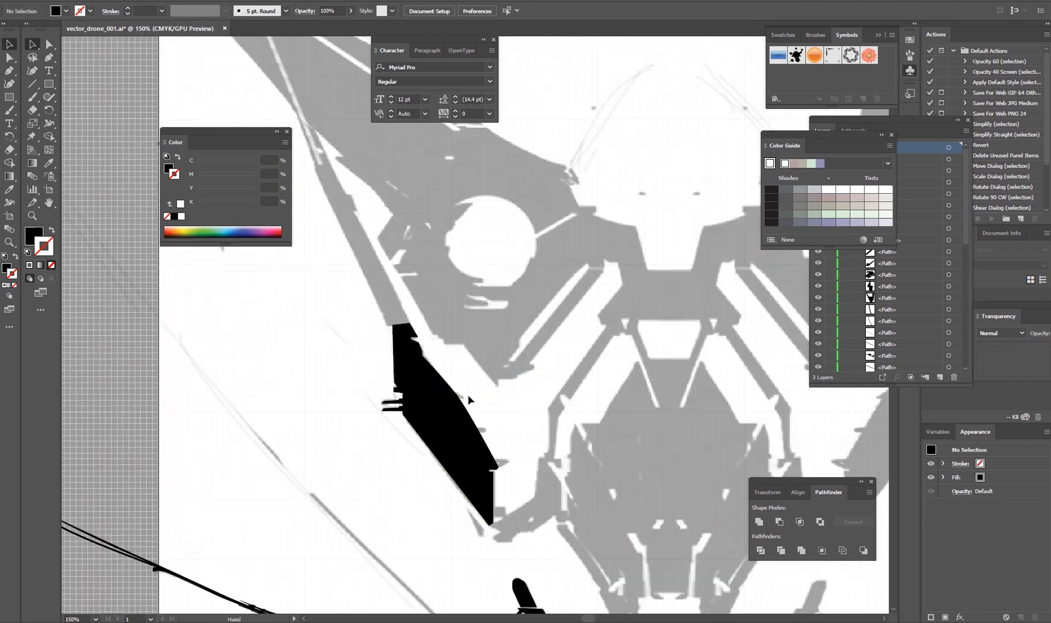
Refine the anchor points around the two spikes on the side panel's left edge with the Direct Selection tool.
scroll(450, 378, up, 6)
click(463, 287)
drag(448, 286, 449, 304)
key(v)
click(426, 346)
scroll(538, 441, down, 7)
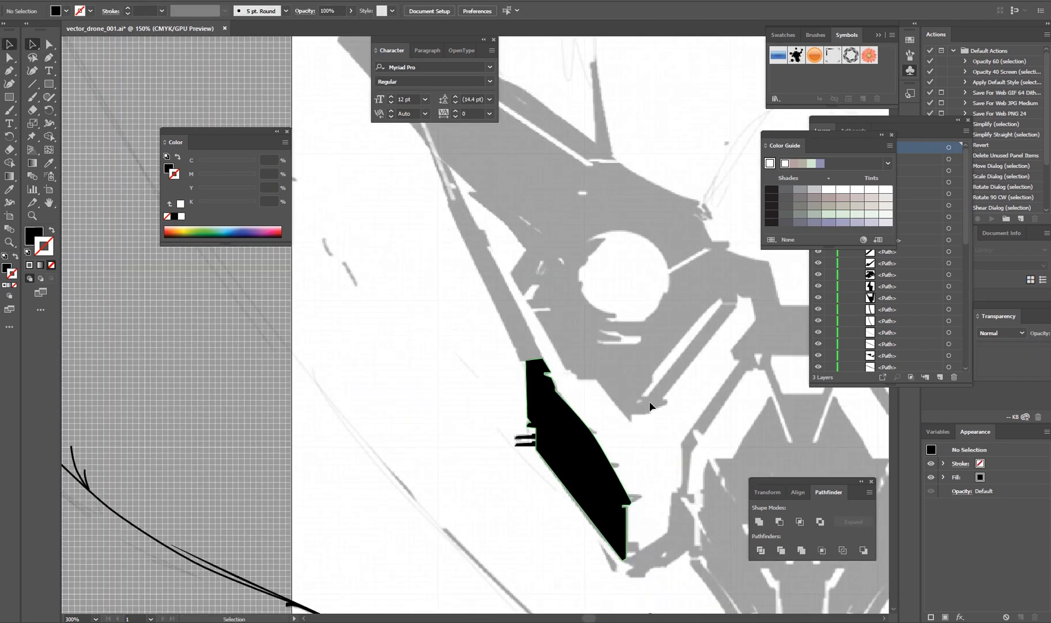
scroll(438, 438, up, 3)
scroll(468, 351, up, 3)
key(a)
click(449, 396)
drag(444, 396, 445, 346)
click(522, 402)
Place a horizontally flipped copy of a spike over the uppermost sketched barb on the side panel's right edge.
scroll(519, 406, down, 6)
scroll(502, 447, up, 2)
scroll(501, 447, down, 1)
scroll(527, 395, down, 1)
scroll(519, 380, right, 1)
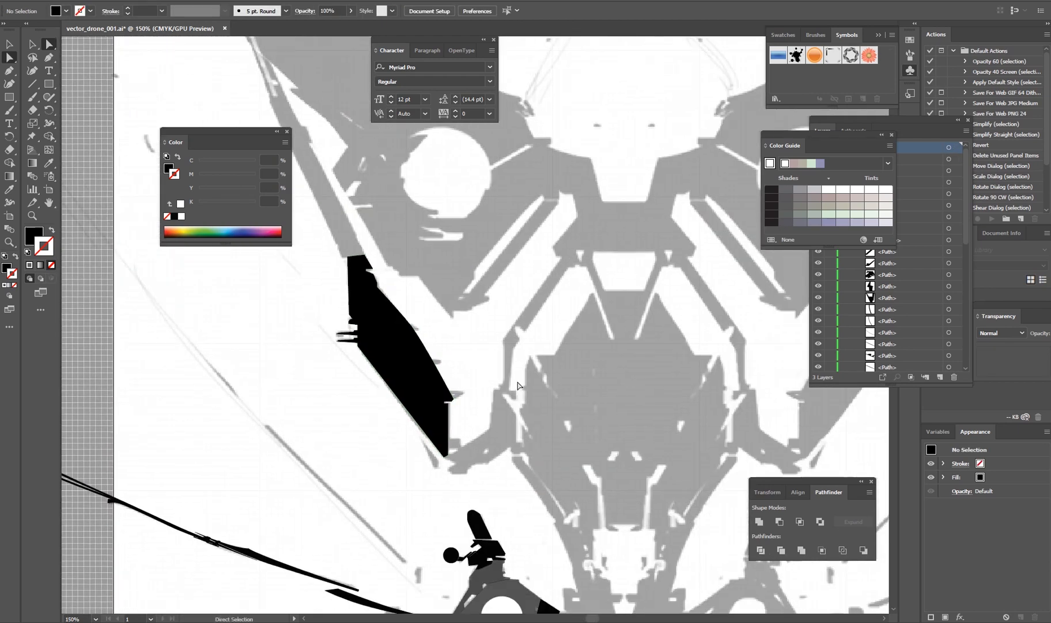
scroll(455, 399, up, 1)
scroll(346, 383, up, 4)
click(419, 353)
key(v)
key(e)
drag(764, 309, 606, 283)
key(v)
click(777, 357)
drag(777, 357, 681, 394)
drag(589, 339, 547, 338)
drag(697, 366, 581, 346)
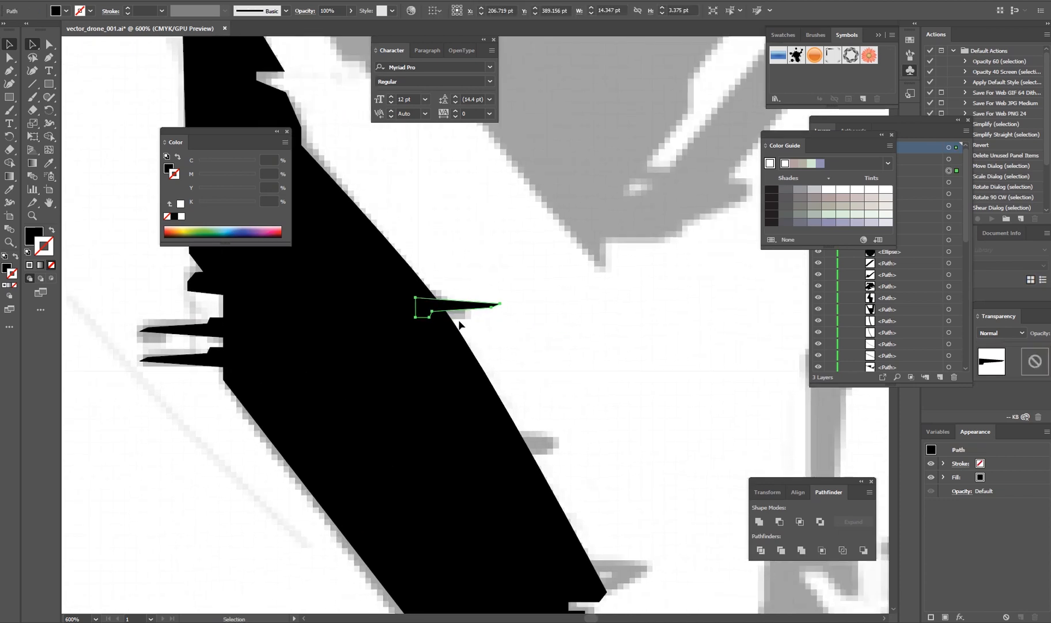
Nudge the right-edge spike's tip anchor up and place copies of the spike over the two lower barbs.
key(a)
click(491, 310)
key(Up)
key(v)
drag(490, 312, 542, 314)
drag(476, 339, 563, 477)
click(607, 418)
scroll(493, 433, down, 6)
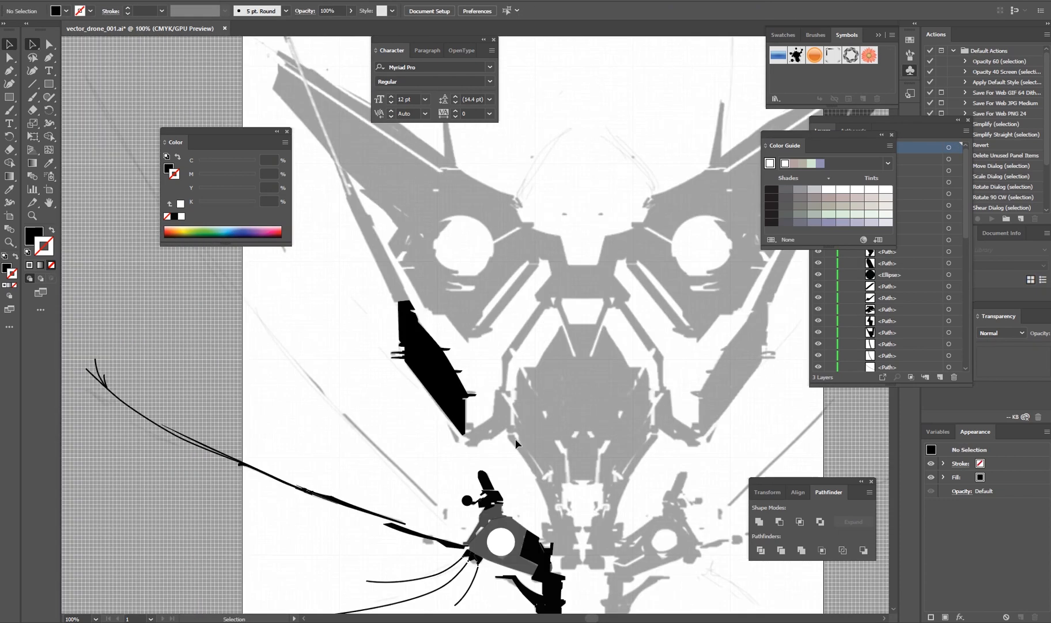
Start a Pen path at the side panel's top edge and trace the long strut's left edge upward along the sketch.
scroll(485, 369, up, 3)
scroll(512, 433, down, 1)
drag(481, 298, 548, 428)
scroll(548, 430, up, 5)
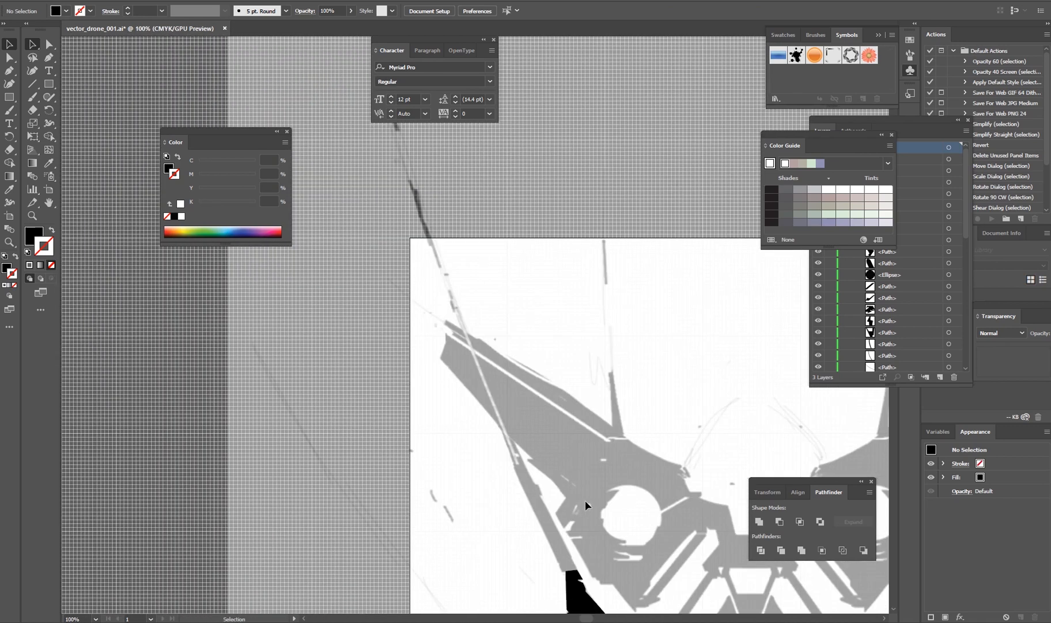
key(p)
click(493, 442)
click(369, 463)
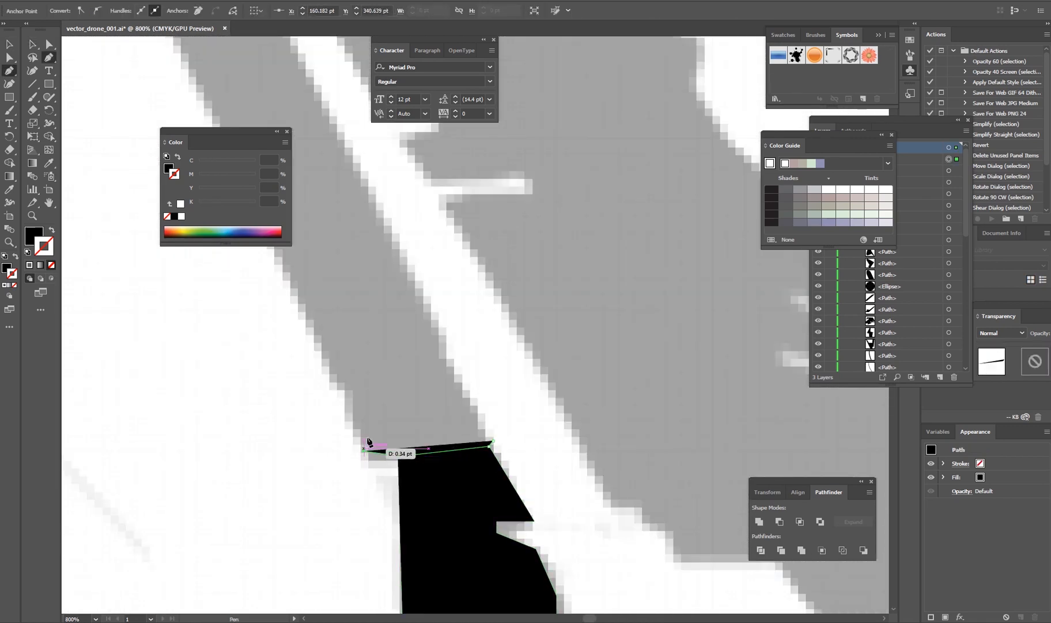
scroll(445, 430, down, 4)
scroll(440, 436, up, 1)
drag(435, 388, 528, 488)
scroll(436, 391, up, 3)
scroll(439, 391, down, 3)
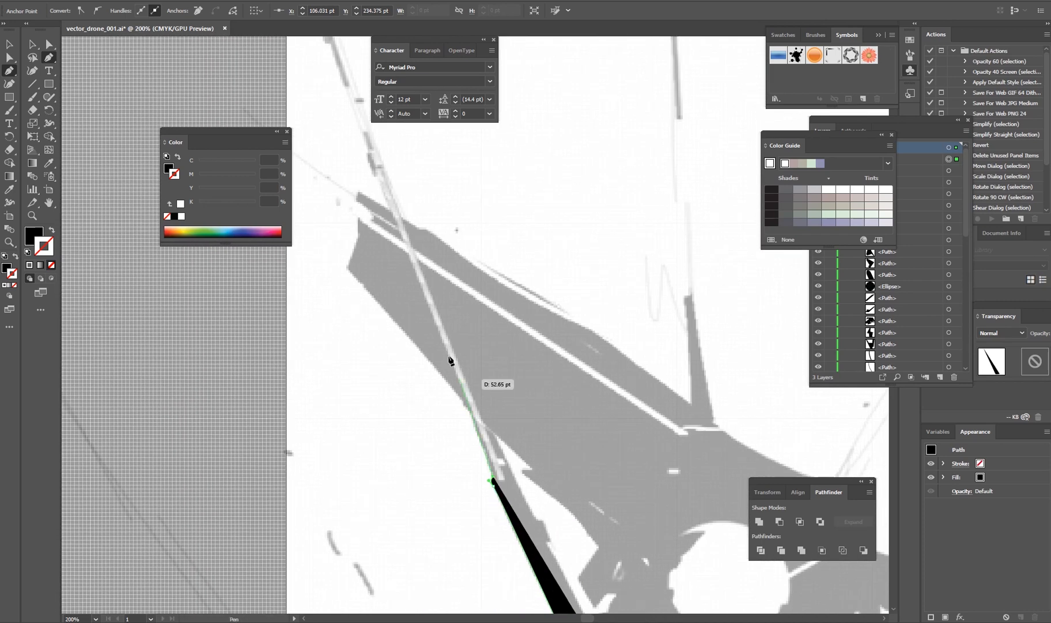
Extend the strut's path up to its thin tip and trace back down the right edge to close the shape.
scroll(472, 411, down, 4)
scroll(493, 520, up, 3)
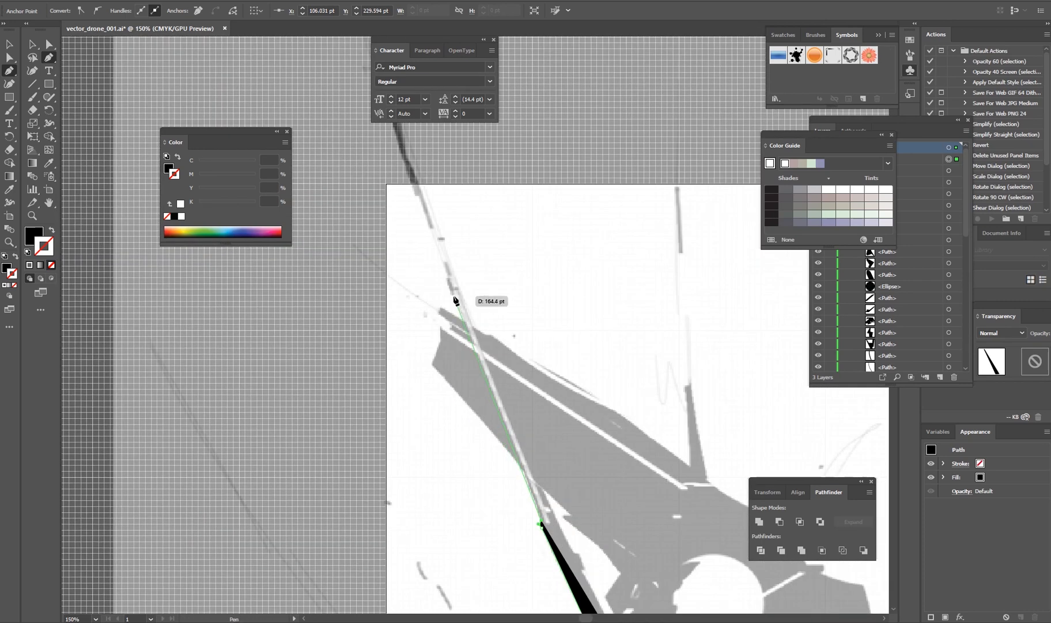
drag(455, 297, 495, 406)
scroll(495, 406, up, 2)
click(494, 406)
click(500, 393)
drag(600, 558, 445, 329)
scroll(445, 329, down, 2)
drag(506, 482, 443, 364)
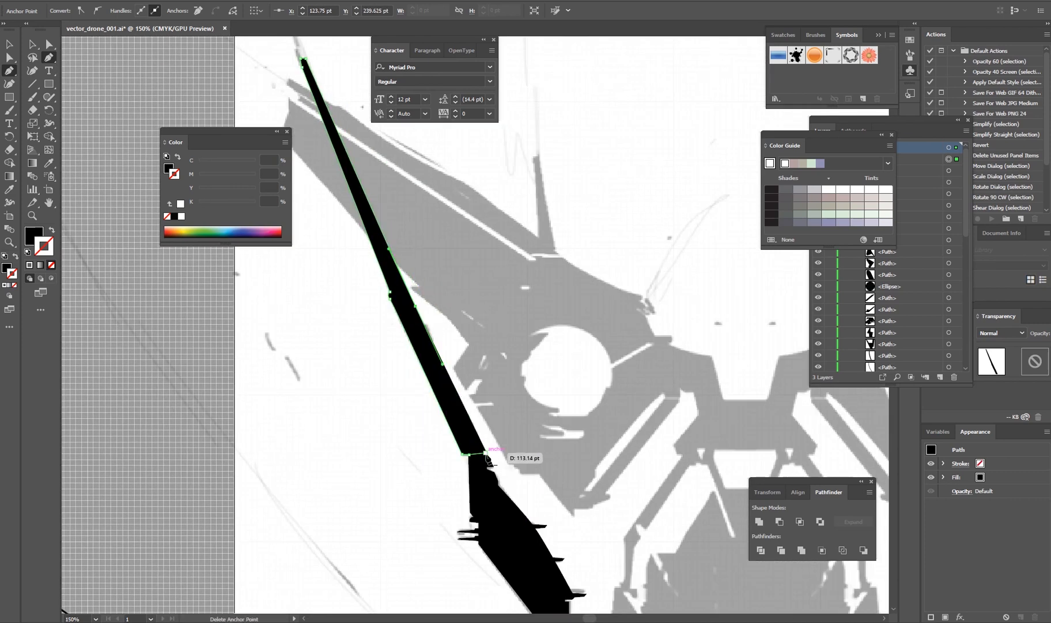
Set the long strut's opacity to 80%.
key(a)
scroll(449, 406, up, 2)
key(8)
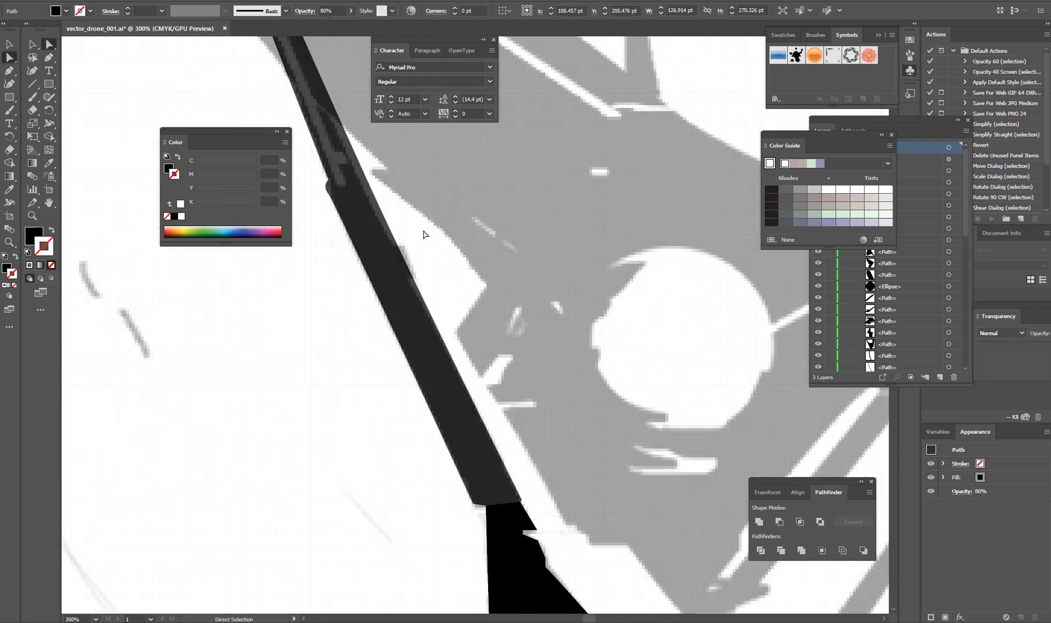
Add and reposition anchor points on the strut's edges to follow the bumps in the sketch.
click(482, 336)
drag(481, 336, 492, 265)
scroll(601, 513, down, 2)
drag(591, 458, 542, 413)
scroll(542, 412, down, 2)
scroll(563, 464, up, 4)
key(p)
click(484, 351)
key(a)
drag(485, 352, 483, 353)
key(p)
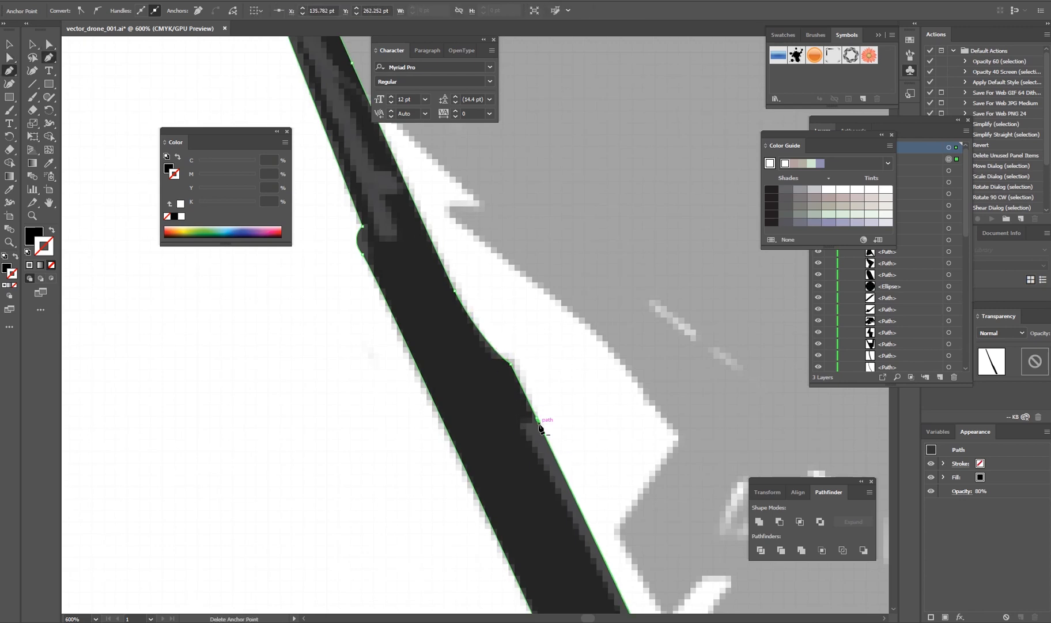
Reshape the bump on the strut's right edge into a sharper step and deselect the strut.
drag(556, 474, 427, 172)
drag(495, 336, 508, 327)
drag(502, 332, 559, 507)
scroll(492, 443, down, 7)
key(v)
click(495, 485)
scroll(459, 418, up, 5)
click(548, 416)
scroll(550, 416, up, 2)
key(v)
click(553, 438)
scroll(564, 484, down, 3)
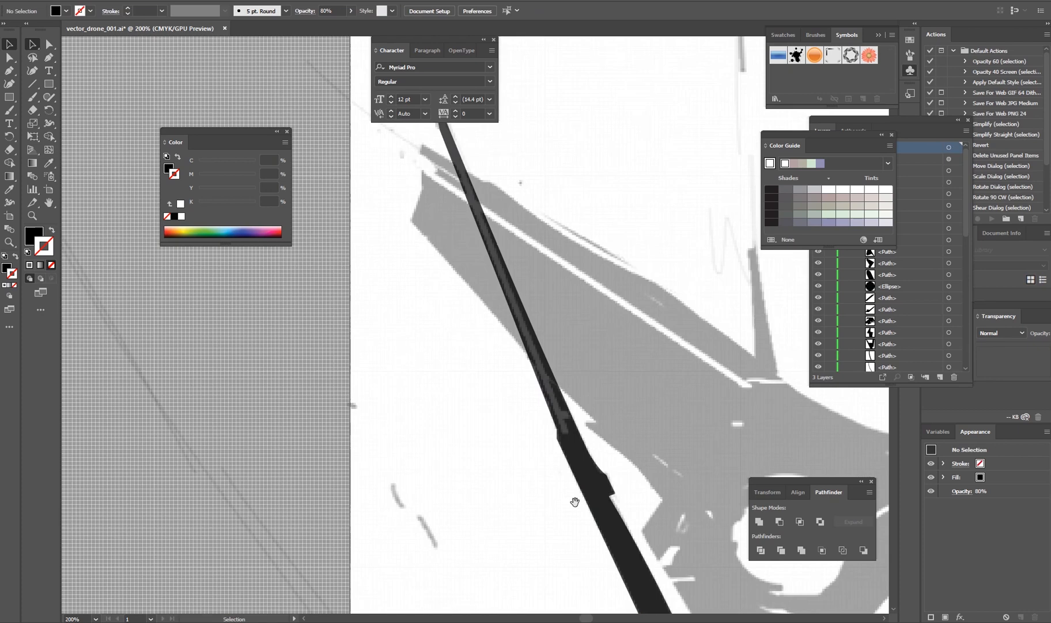
Examine the traced strut and side panel along their full length against the grey sketch.
drag(577, 500, 490, 359)
scroll(491, 530, down, 1)
drag(455, 314, 504, 415)
scroll(504, 414, up, 2)
drag(439, 184, 499, 373)
scroll(497, 375, down, 2)
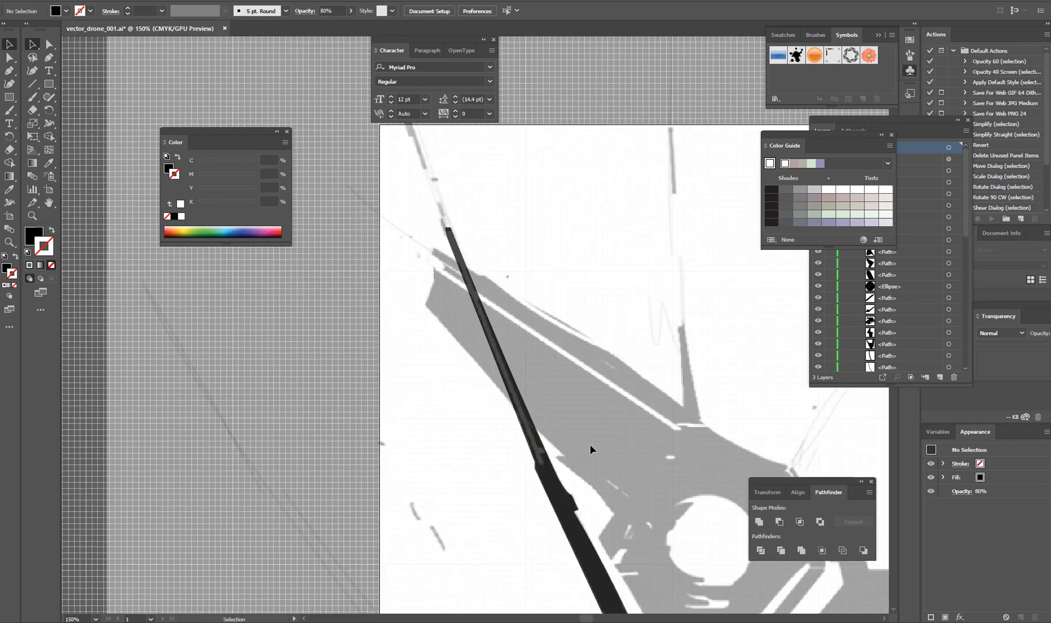
drag(649, 547, 567, 406)
scroll(553, 519, up, 3)
drag(505, 270, 630, 490)
scroll(630, 491, down, 1)
drag(616, 527, 532, 441)
scroll(533, 441, down, 1)
drag(598, 465, 501, 381)
scroll(520, 422, up, 1)
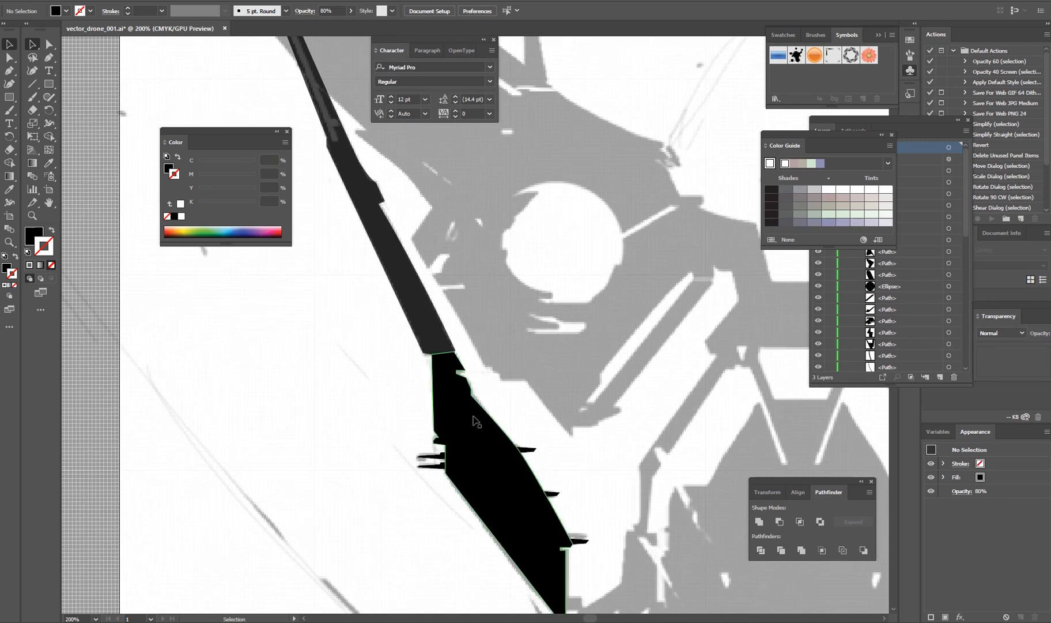
scroll(507, 427, down, 2)
drag(507, 427, 547, 435)
scroll(505, 451, down, 2)
scroll(488, 434, up, 4)
key(a)
drag(466, 418, 496, 433)
scroll(567, 499, down, 4)
scroll(567, 499, down, 2)
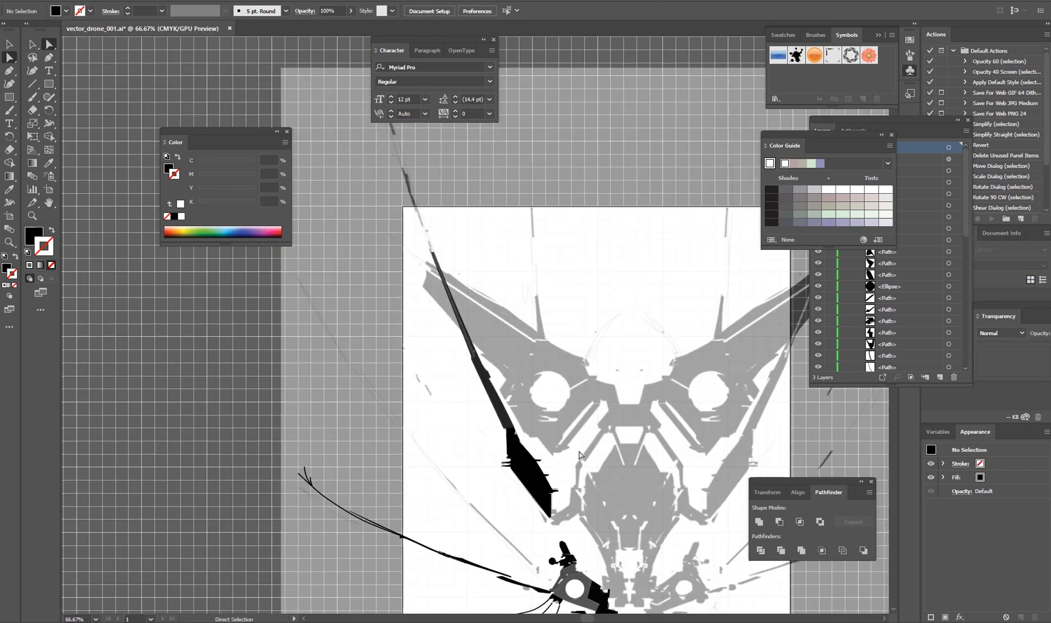
scroll(542, 407, up, 1)
scroll(507, 519, up, 2)
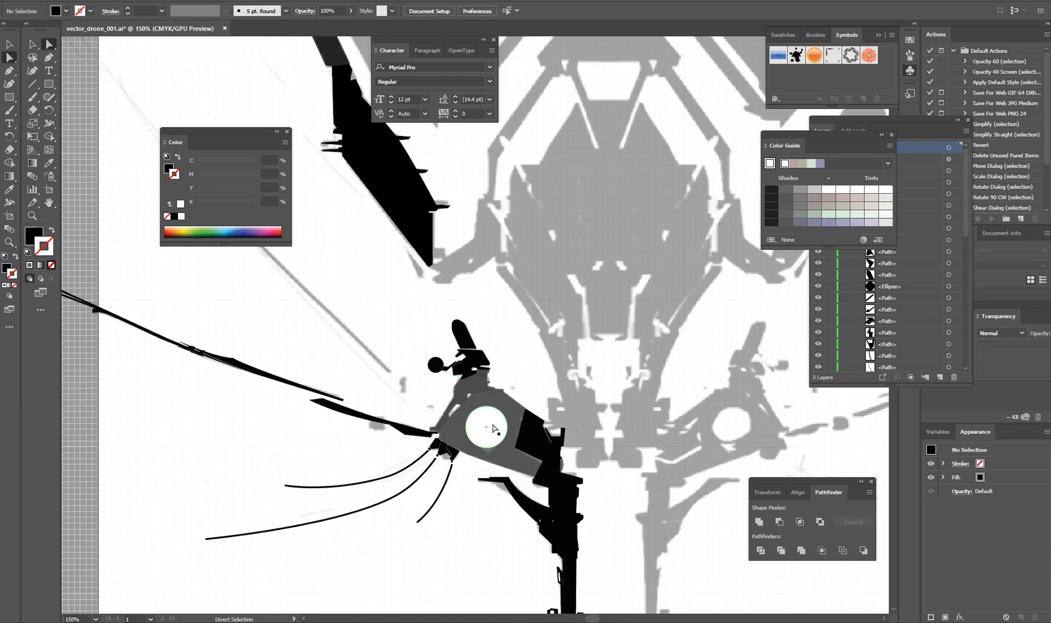
Enlarge the white circle in the lower joint to about 34.6 pt across and deselect it.
click(502, 438)
key(e)
drag(514, 459, 539, 438)
key(v)
key(ctrl+shift+a)
scroll(540, 414, down, 3)
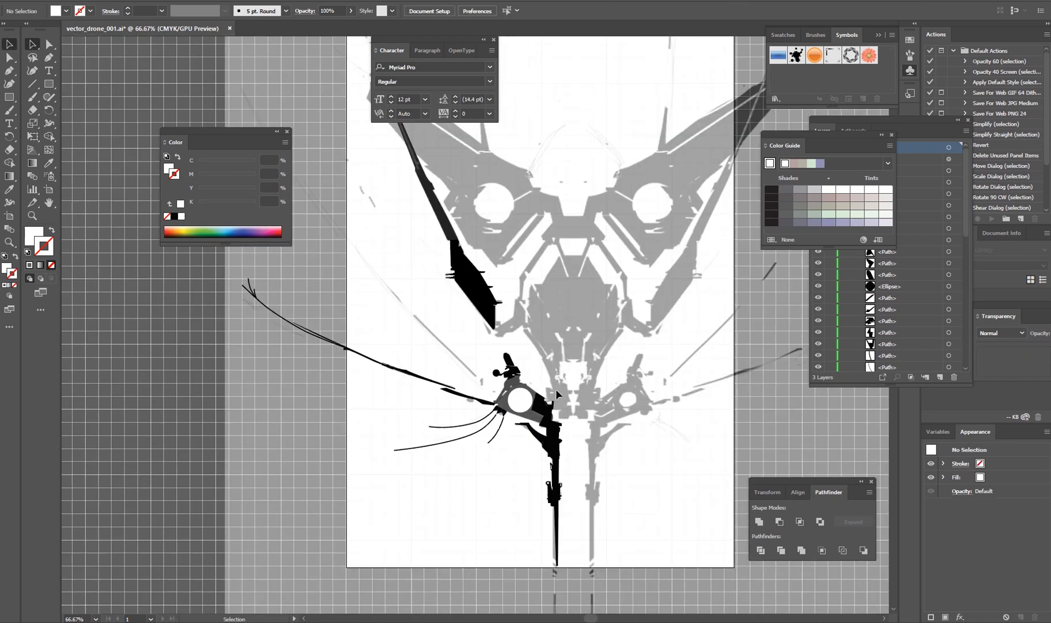
scroll(456, 444, up, 3)
click(454, 446)
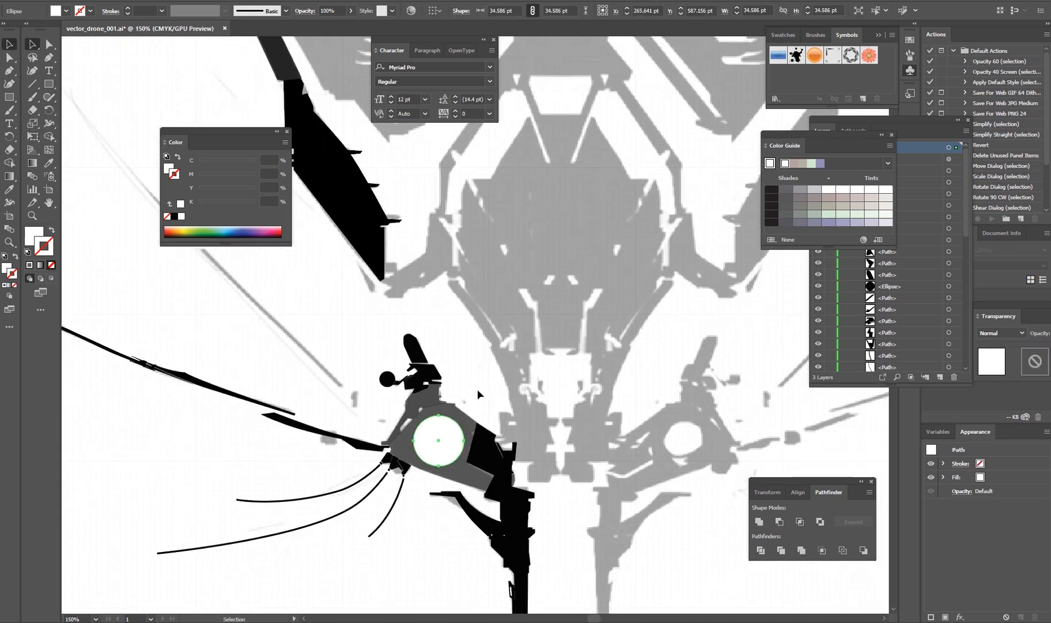
key(ctrl+shift+a)
scroll(478, 394, down, 3)
Select the three thin curved cables below the joint and expand their strokes into filled shapes.
scroll(423, 525, up, 4)
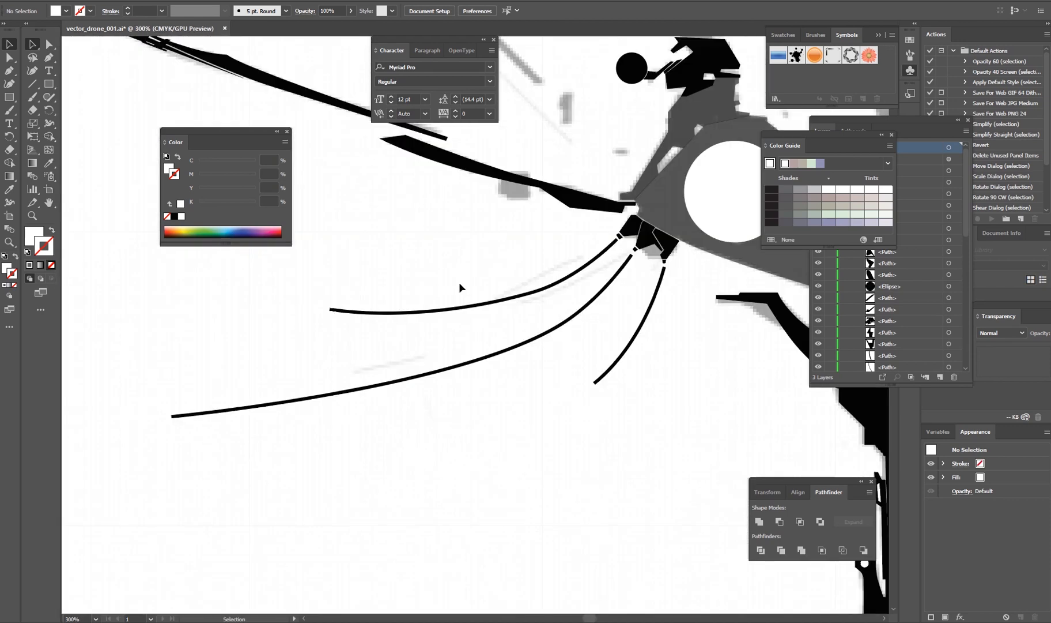
drag(460, 286, 624, 366)
click(74, 4)
mouse_move(95, 3)
click(118, 120)
key(Return)
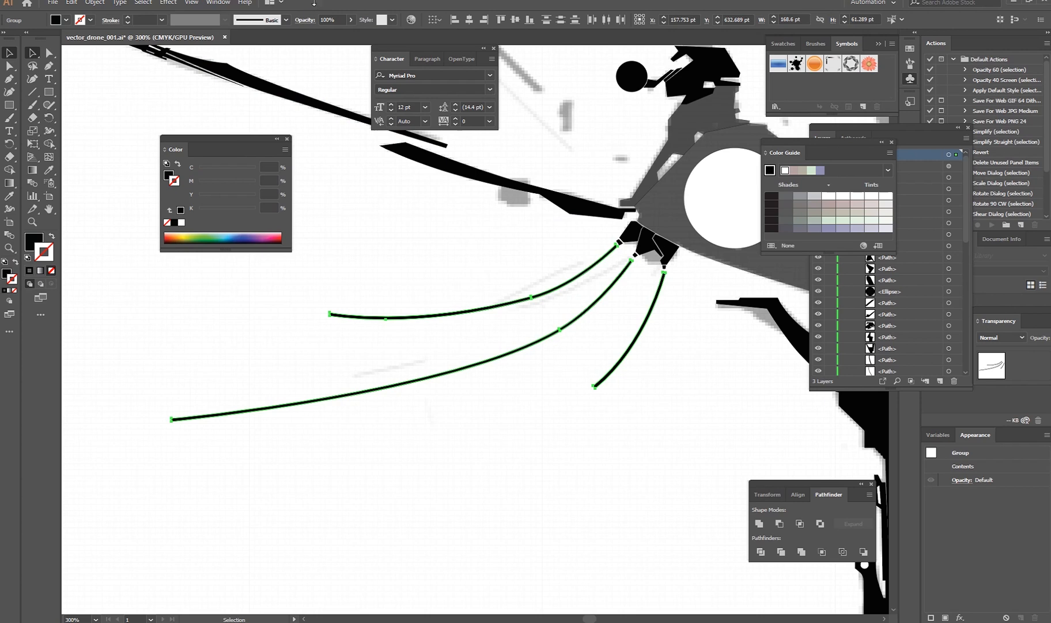
Taper the free end of the uppermost curved cable to a point by editing its end anchors.
scroll(376, 307, up, 2)
click(409, 339)
key(p)
click(390, 333)
drag(78, 550, 212, 506)
ctrl+click(212, 505)
click(207, 501)
Taper the lower end of the short cable to a point and keep its inner edge curved.
drag(744, 432, 242, 468)
ctrl+click(558, 468)
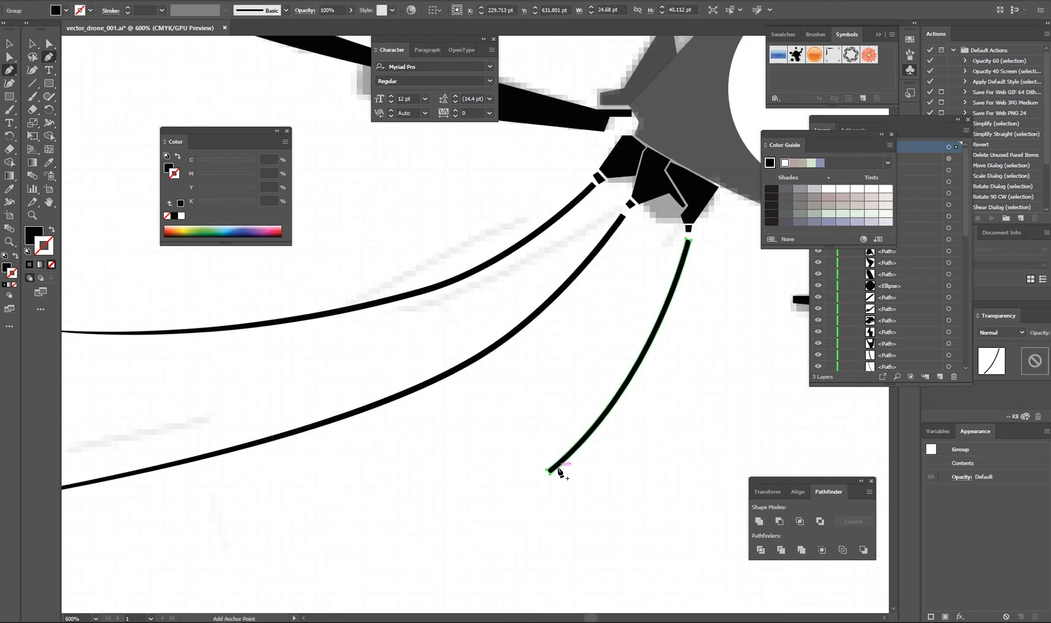
click(549, 471)
ctrl+click(688, 242)
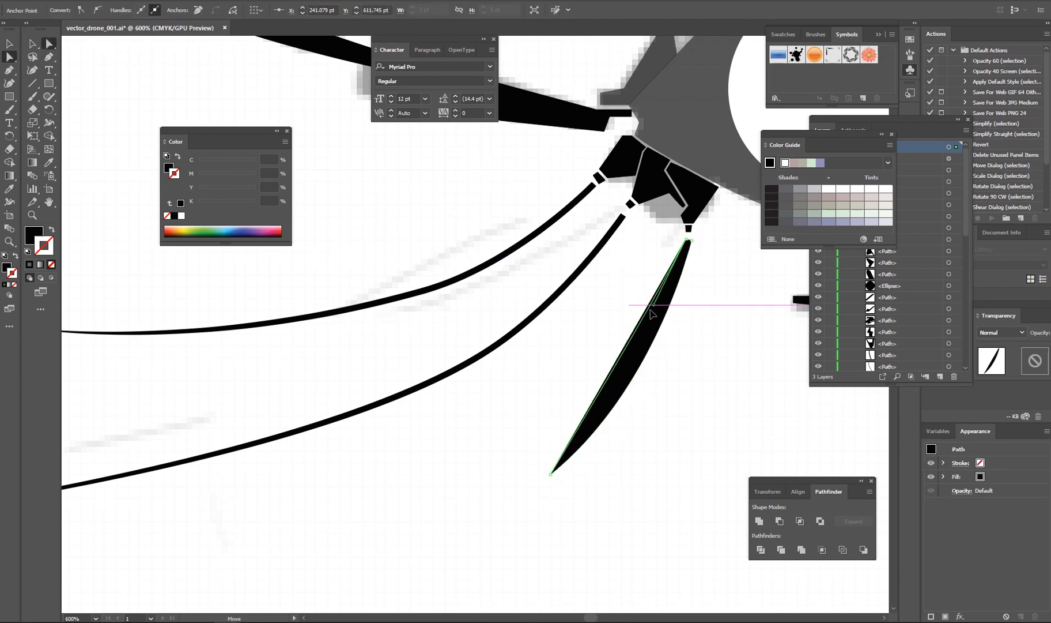
drag(632, 416, 630, 417)
click(619, 422)
Taper the far end of the longest cable to a sharp point and deselect it.
scroll(607, 422, down, 3)
scroll(605, 421, down, 2)
click(487, 373)
click(306, 403)
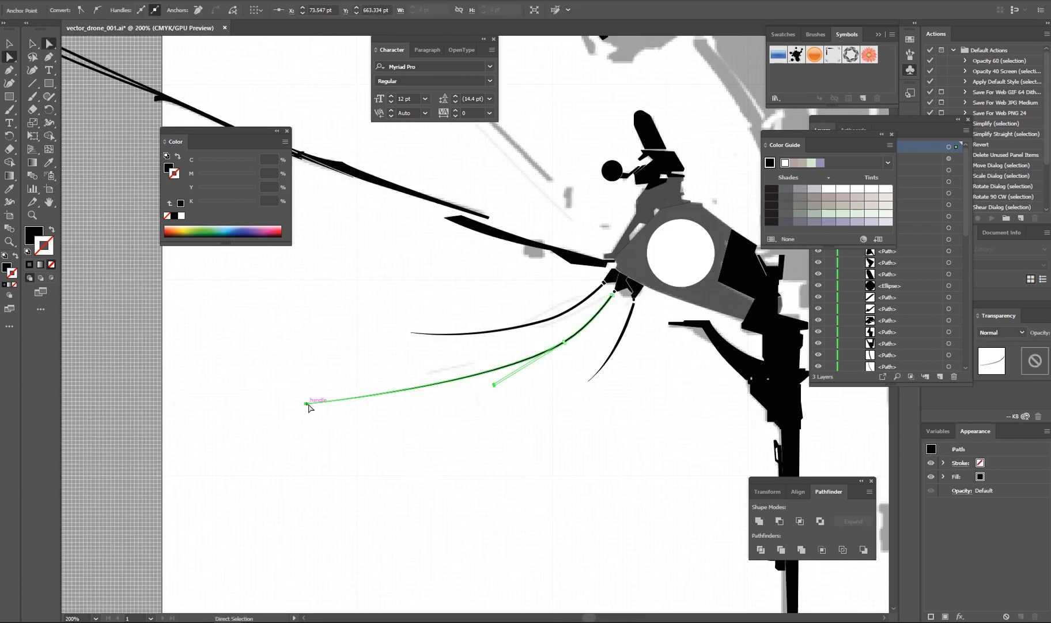
scroll(326, 414, up, 1)
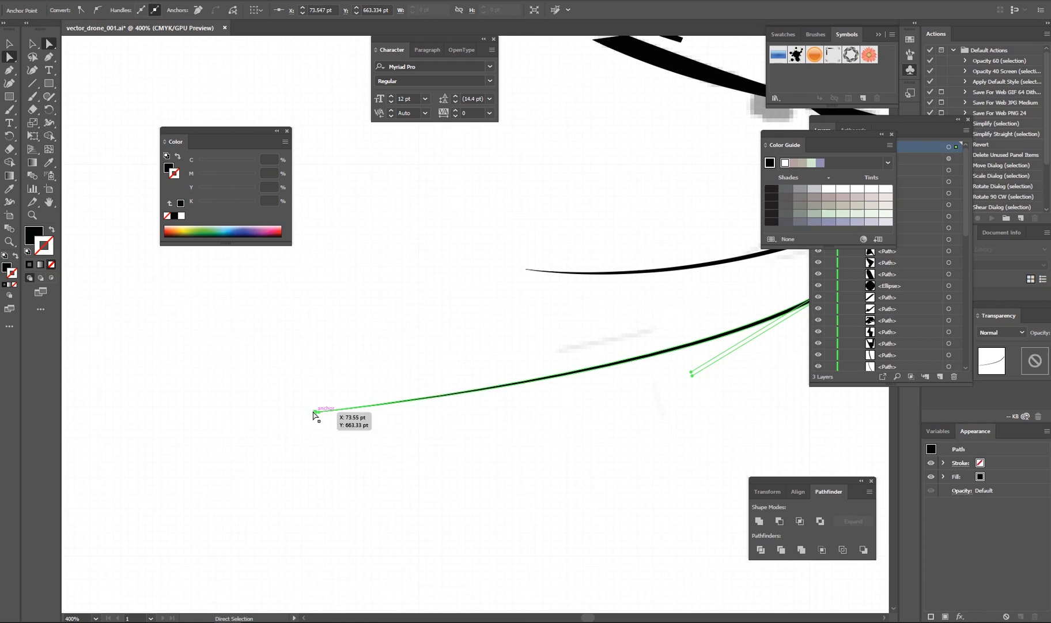
drag(314, 412, 352, 455)
scroll(540, 470, down, 2)
click(594, 476)
Resize the two small spikes on the black blade's outer edge with Free Transform and deselect them.
scroll(507, 478, down, 3)
drag(652, 403, 539, 396)
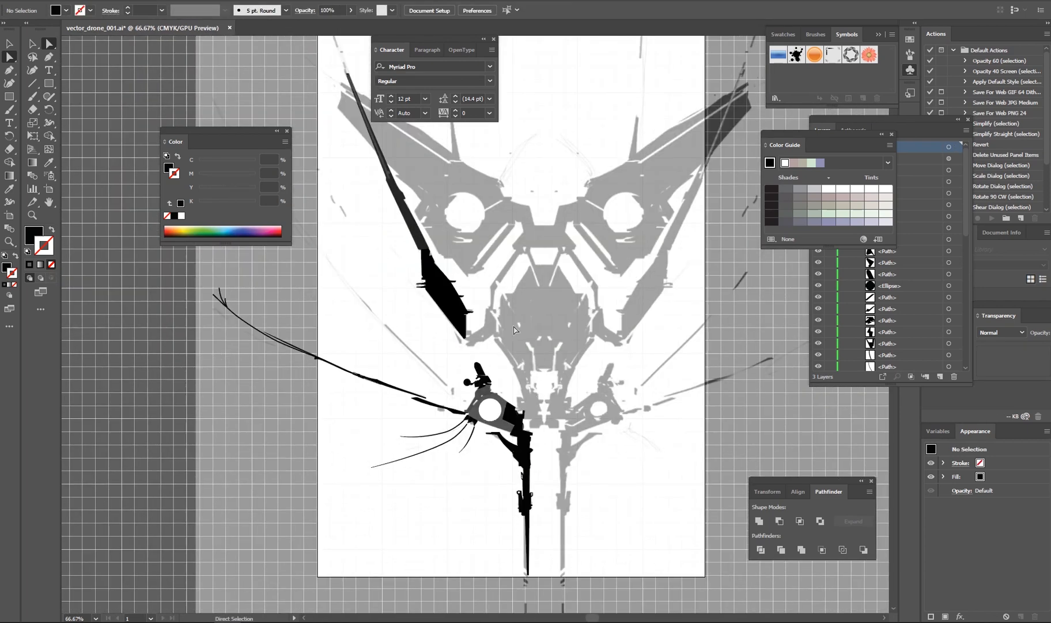
scroll(465, 513, up, 5)
click(444, 507)
shift+click(442, 490)
key(e)
drag(468, 475, 476, 491)
drag(458, 501, 471, 497)
key(v)
click(423, 470)
Transform the three spikes on the blade's inner edge together and adjust the lowest one separately.
scroll(423, 470, down, 4)
scroll(457, 397, up, 3)
click(369, 249)
shift+click(403, 317)
shift+click(450, 391)
key(e)
key(v)
click(497, 399)
click(452, 389)
key(e)
drag(468, 380, 450, 369)
key(v)
drag(579, 317, 667, 388)
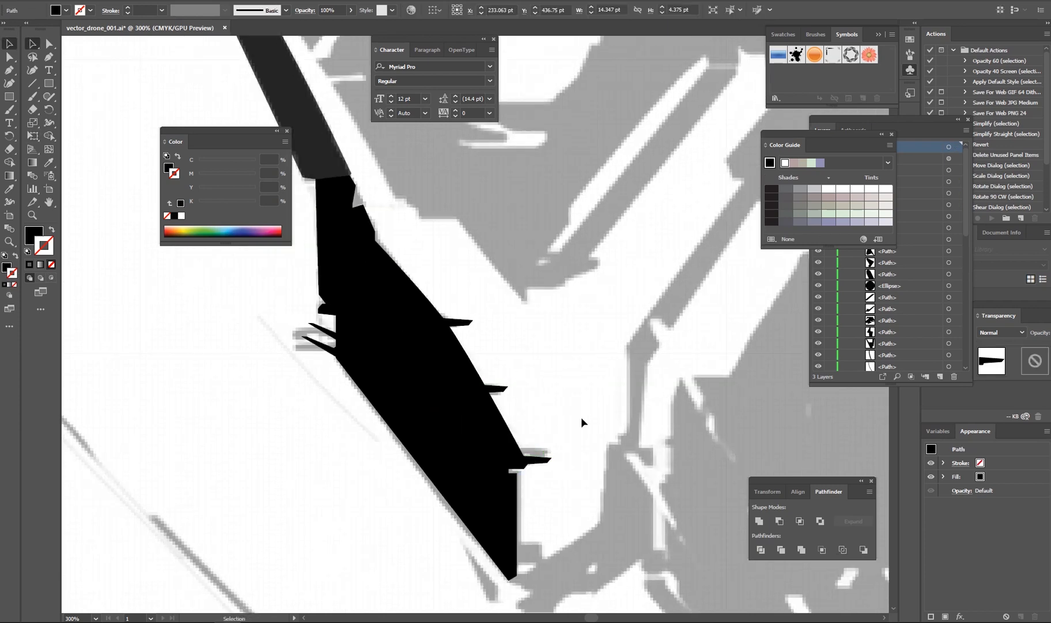
Refine the outline of the long lower strut by editing its anchor points and deselect it.
scroll(583, 422, down, 4)
scroll(523, 422, up, 1)
scroll(464, 442, down, 1)
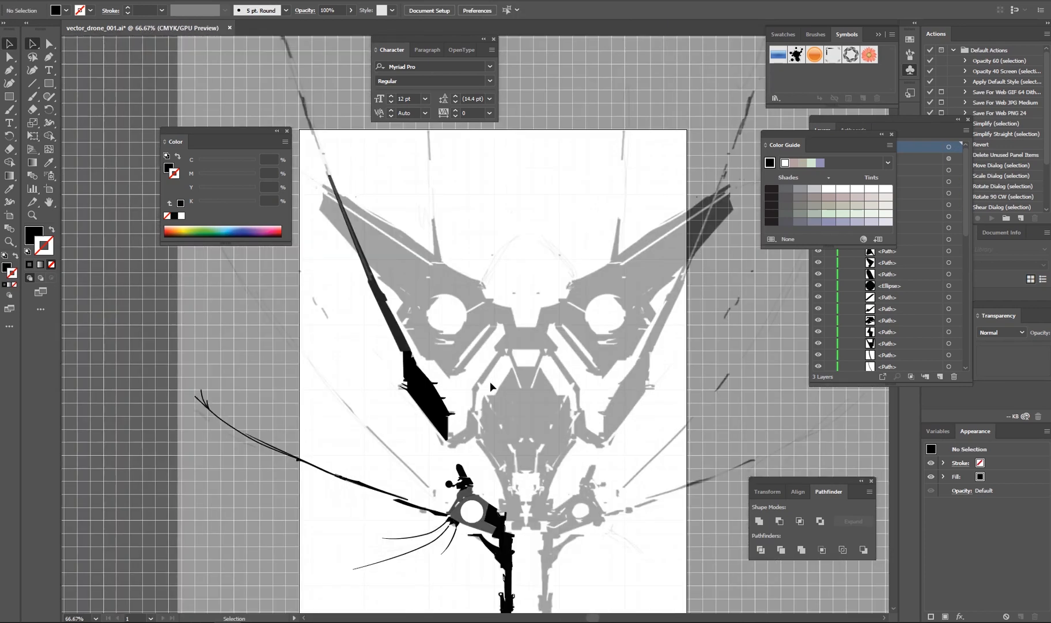
drag(491, 375, 532, 449)
scroll(565, 452, down, 3)
drag(557, 559, 529, 386)
scroll(524, 392, up, 5)
scroll(525, 395, up, 1)
mouse_move(505, 340)
mouse_down()
mouse_move(519, 403)
mouse_move(500, 354)
mouse_up()
key(p)
scroll(487, 357, up, 2)
click(476, 299)
scroll(490, 346, down, 3)
drag(508, 479, 530, 381)
click(521, 479)
click(520, 109)
key(a)
drag(532, 504, 528, 506)
click(577, 428)
scroll(576, 428, down, 1)
click(548, 558)
Place a copy of the white joint circle over the left eye of the grey upper body.
click(505, 486)
key(v)
drag(505, 360, 488, 396)
scroll(481, 427, up, 2)
scroll(472, 403, down, 1)
drag(468, 179, 449, 442)
scroll(464, 291, down, 1)
scroll(449, 442, down, 1)
scroll(471, 225, up, 1)
drag(471, 225, 498, 292)
click(449, 493)
drag(449, 494, 505, 294)
Enlarge the white circle over the left eye until it covers the sketched eye and deselect it.
key(e)
drag(476, 267, 460, 243)
drag(443, 220, 566, 306)
key(v)
click(495, 218)
scroll(445, 232, down, 1)
drag(565, 351, 569, 351)
scroll(570, 290, down, 1)
scroll(570, 289, up, 3)
key(e)
drag(433, 287, 420, 270)
key(v)
click(506, 204)
scroll(455, 288, down, 2)
drag(443, 321, 500, 316)
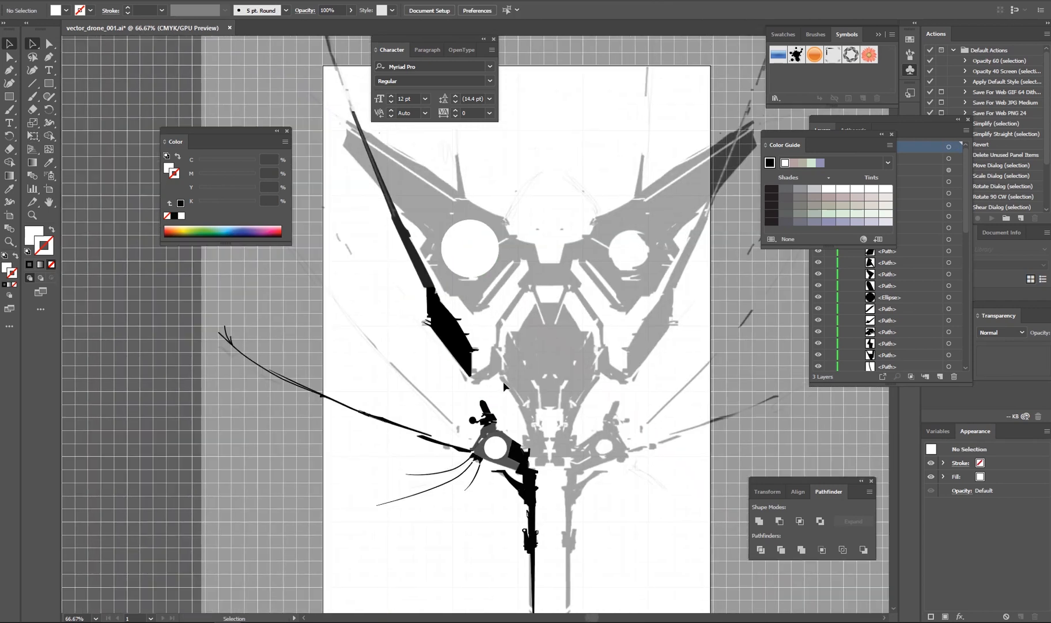
Draw a closed notched block about 17.9 by 12.3 pt over the grey block beside the strut's upper end.
scroll(507, 384, up, 4)
scroll(516, 404, down, 2)
scroll(497, 405, up, 3)
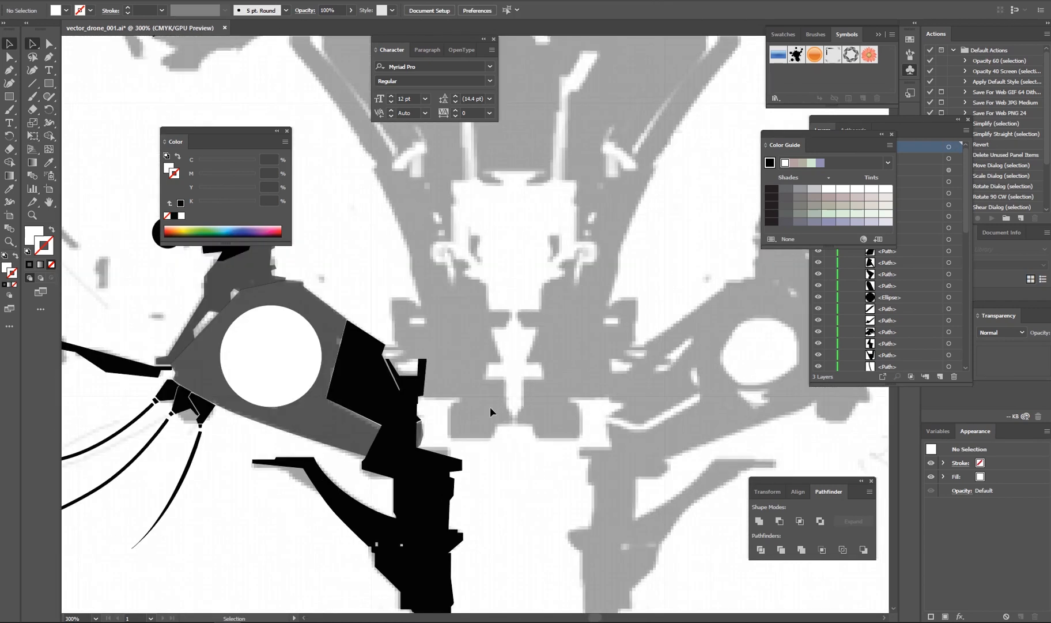
key(p)
scroll(472, 398, up, 2)
click(421, 367)
click(421, 437)
click(508, 437)
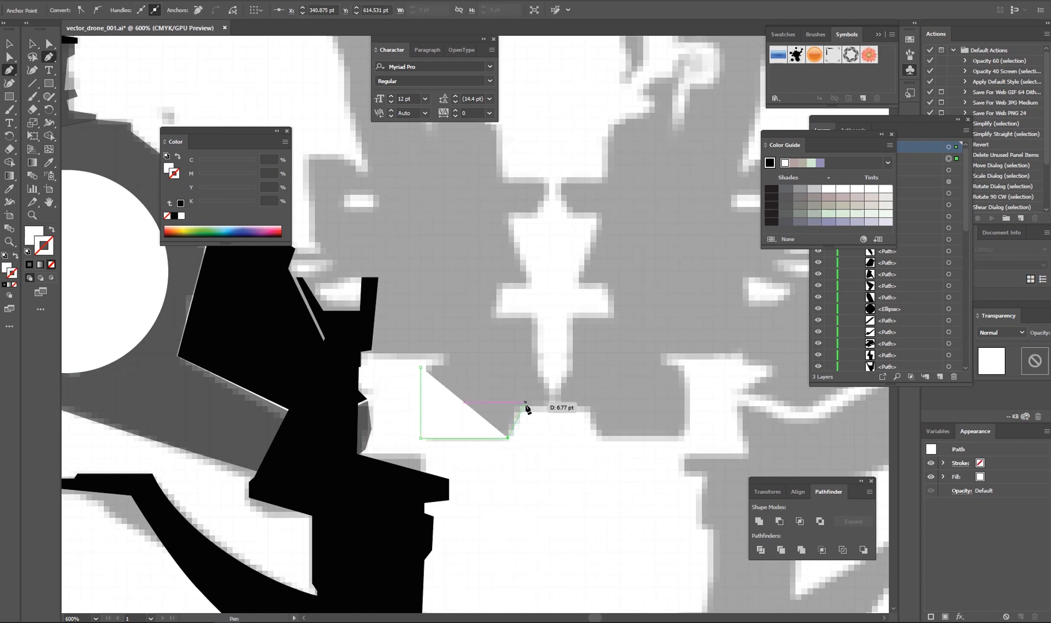
click(421, 367)
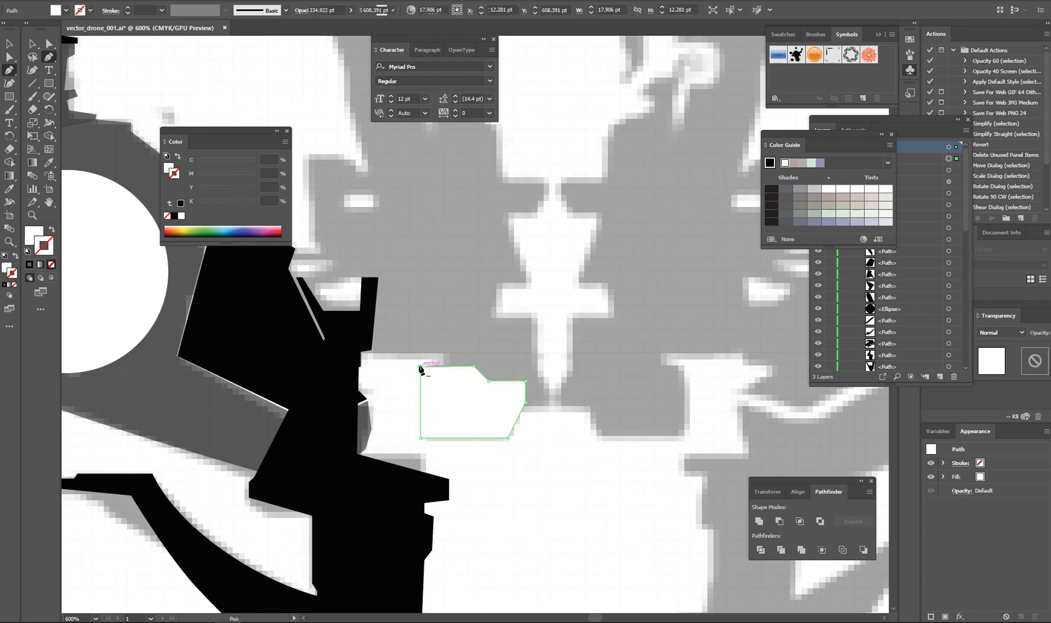
Fill the new block with the black sampled from the neighbouring strut and deselect it.
key(v)
key(i)
click(417, 483)
key(v)
click(503, 466)
Hide the panels and round the block's two left corners and its lower-right corner.
key(Tab)
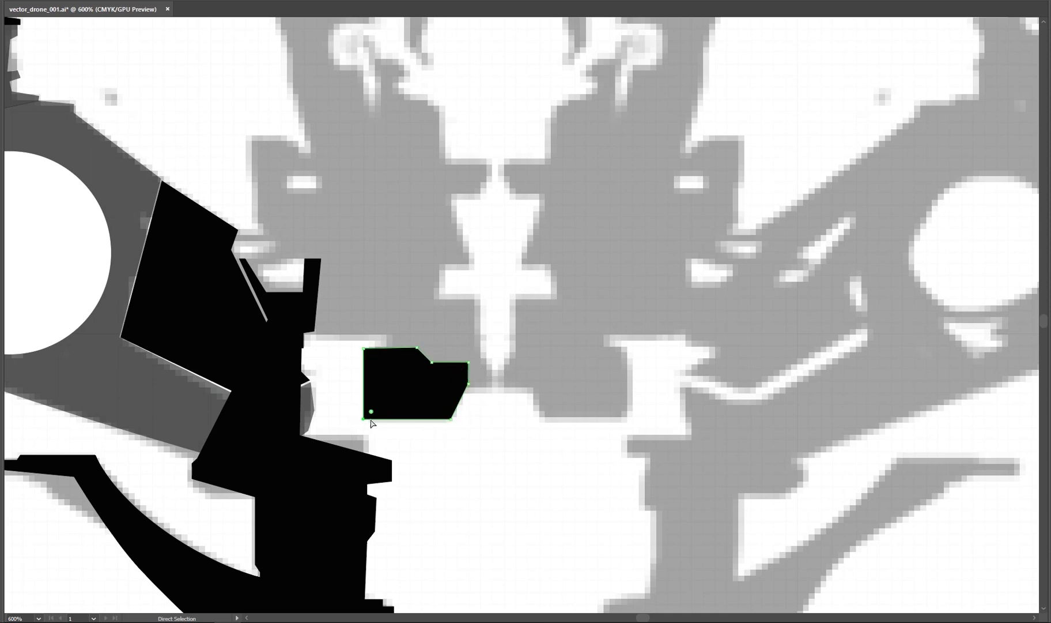
drag(451, 400, 452, 401)
click(492, 441)
Trace the stepped inner edge above the rounded block, beside the white central gap, as a narrow closed black shape.
scroll(493, 442, down, 1)
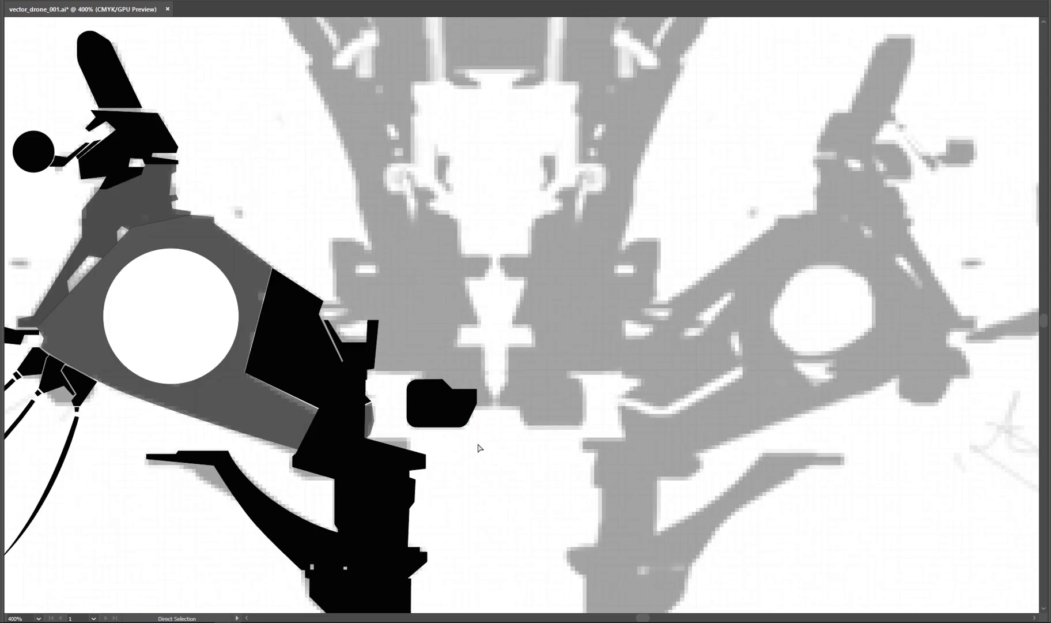
key(p)
scroll(477, 426, up, 3)
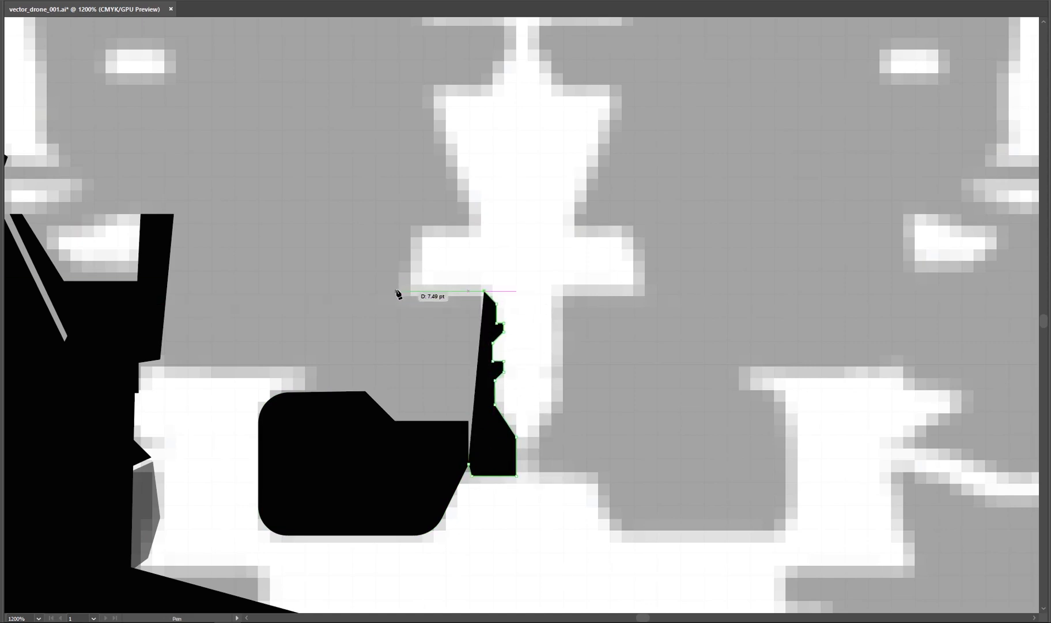
click(403, 291)
click(481, 235)
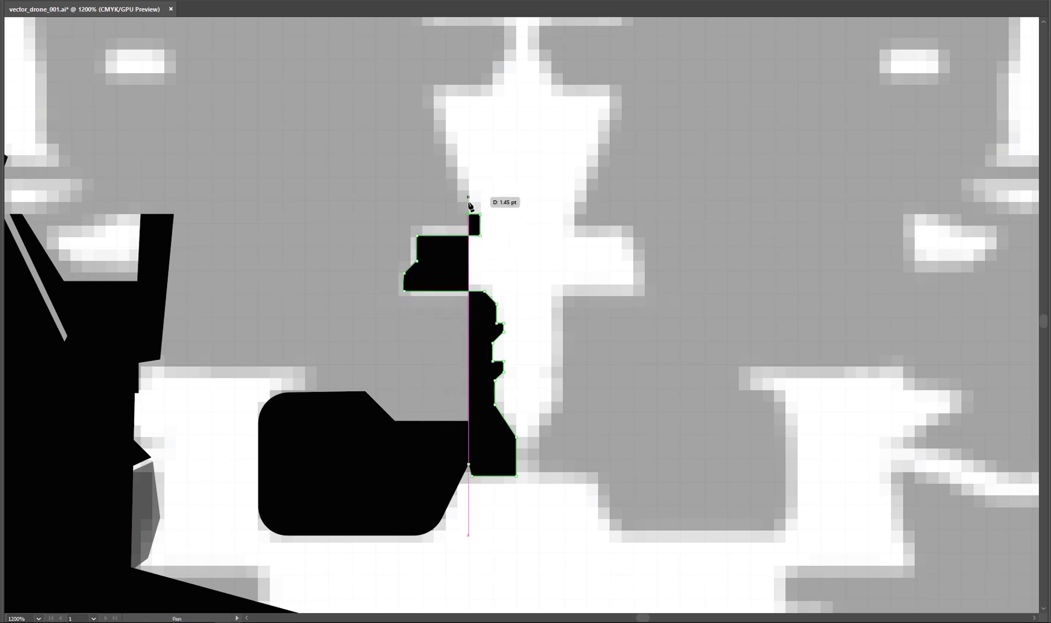
scroll(474, 288, up, 2)
click(437, 220)
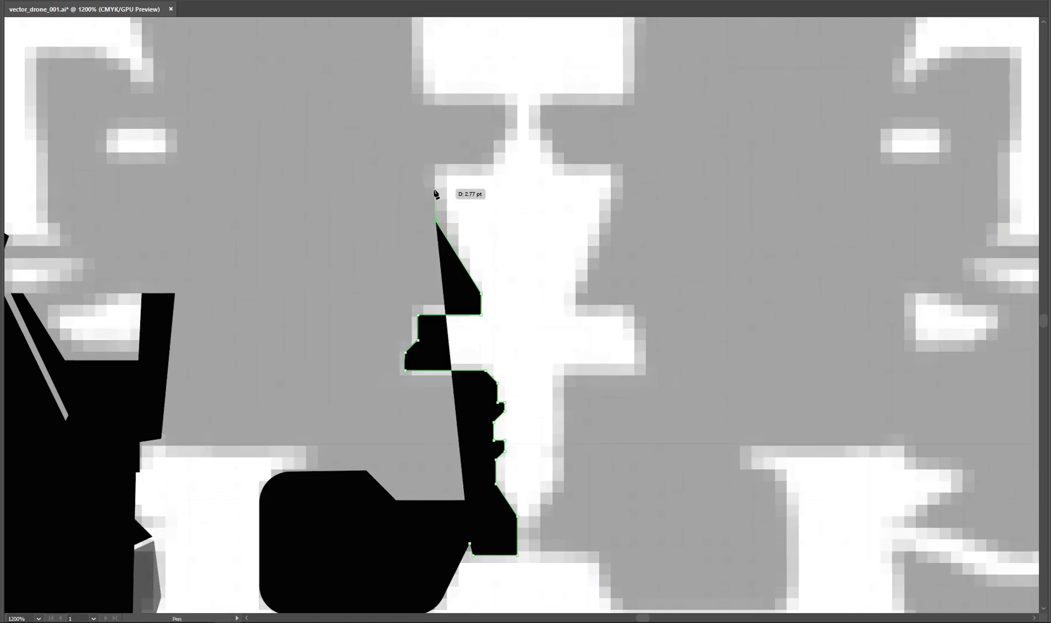
click(491, 164)
click(516, 139)
click(430, 95)
click(418, 82)
drag(407, 95, 550, 214)
scroll(508, 208, down, 1)
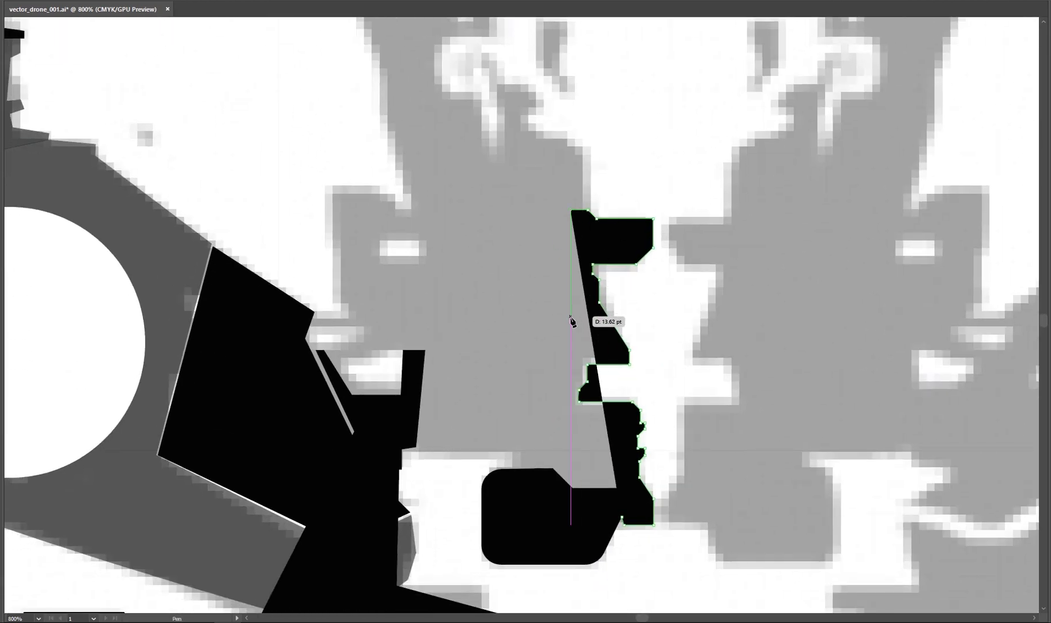
click(582, 314)
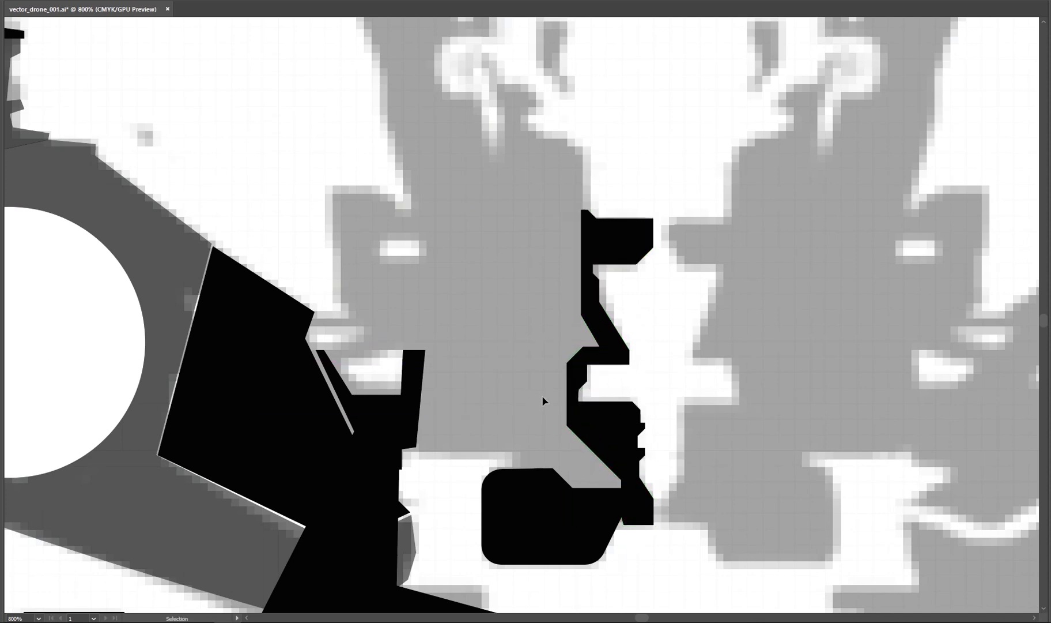
Trace the angular panel above the strut's upper end as a black shape with a thin arm reaching the side panel.
scroll(670, 429, down, 2)
scroll(565, 385, up, 1)
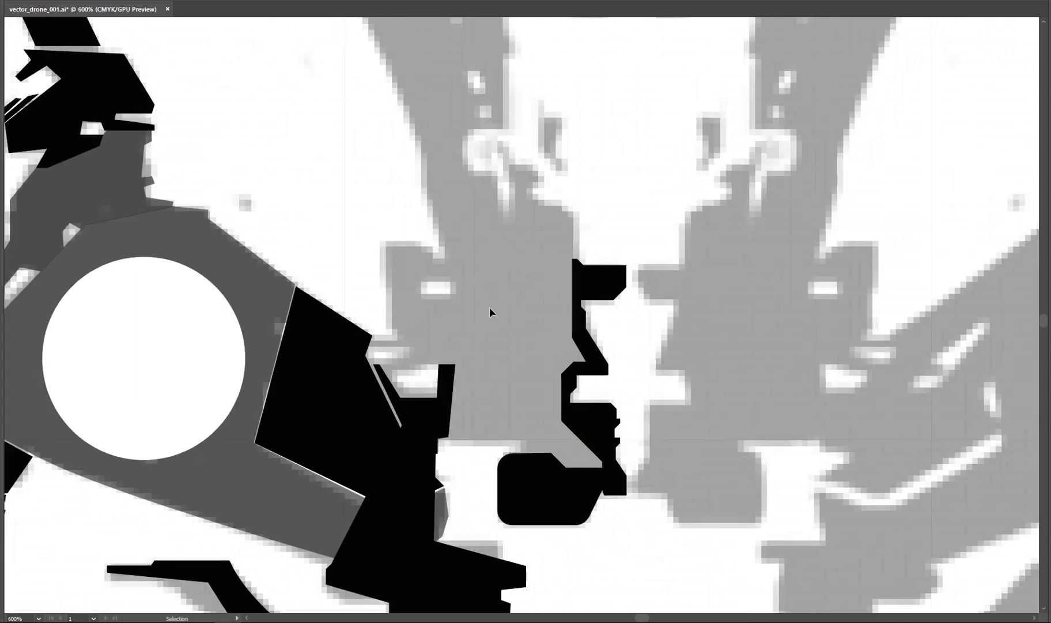
scroll(514, 408, up, 3)
drag(357, 402, 269, 364)
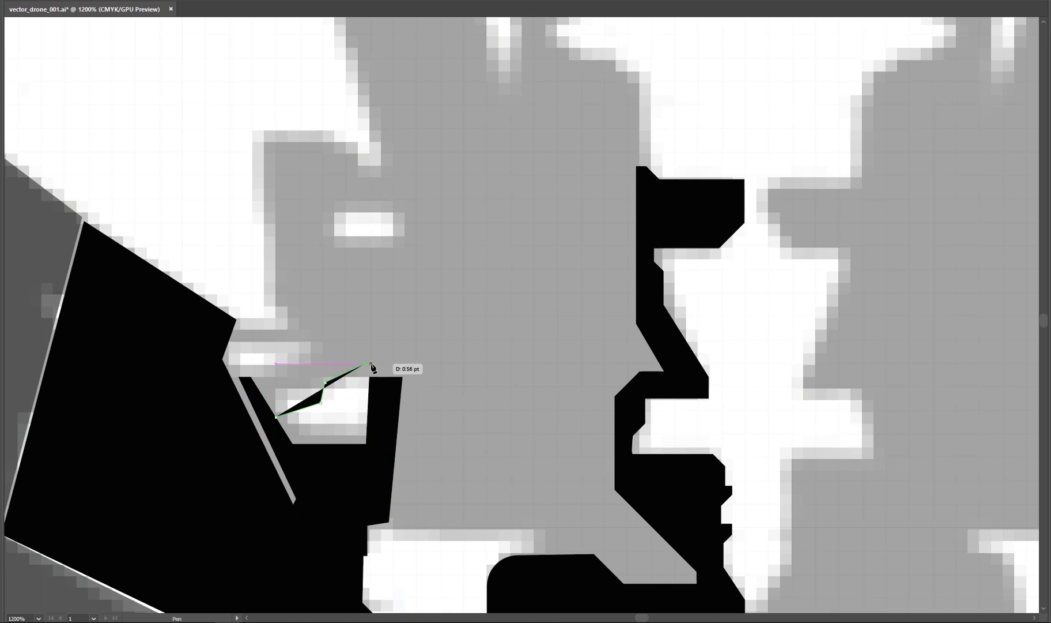
scroll(420, 294, up, 3)
click(438, 379)
click(390, 315)
click(361, 319)
click(343, 277)
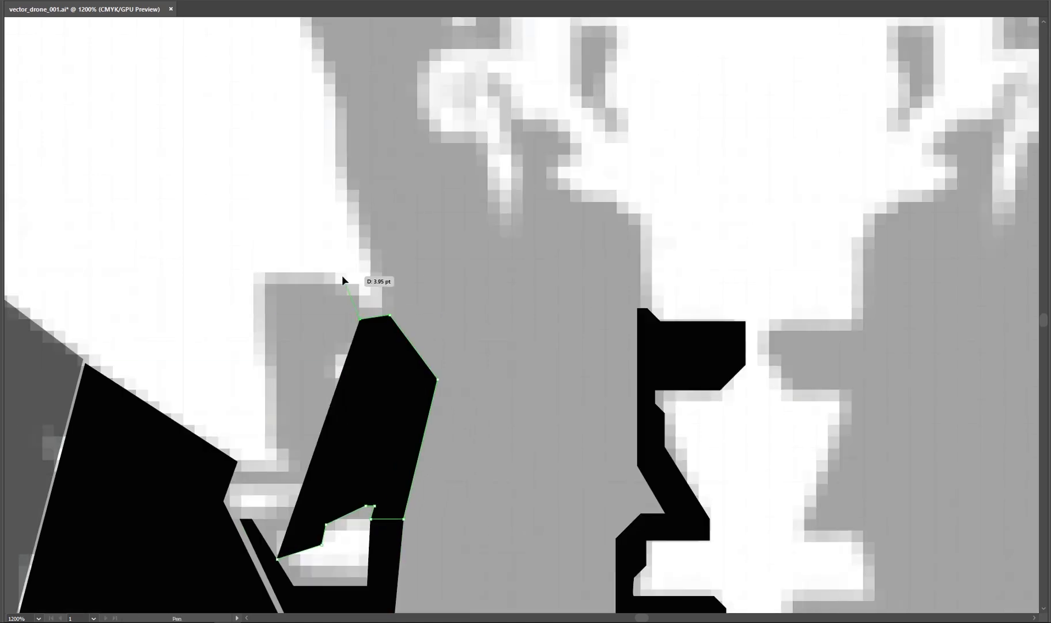
click(260, 276)
click(254, 363)
click(283, 471)
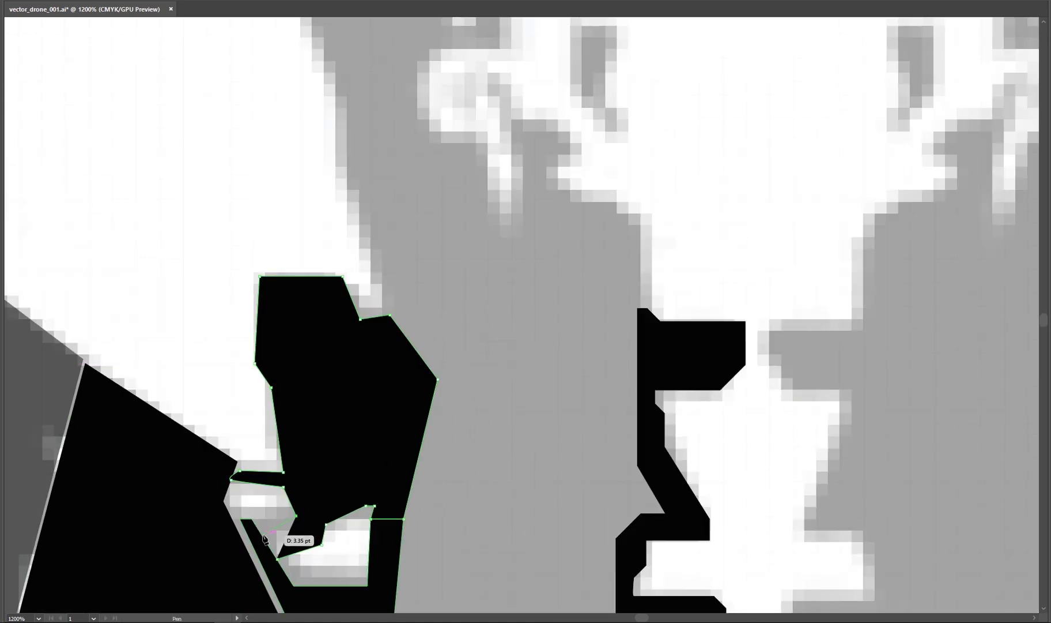
Align the end anchors of the angular panel's thin arm with the side panel's corner edge.
scroll(571, 397, down, 3)
scroll(449, 451, up, 4)
scroll(497, 340, up, 1)
ctrl+click(468, 348)
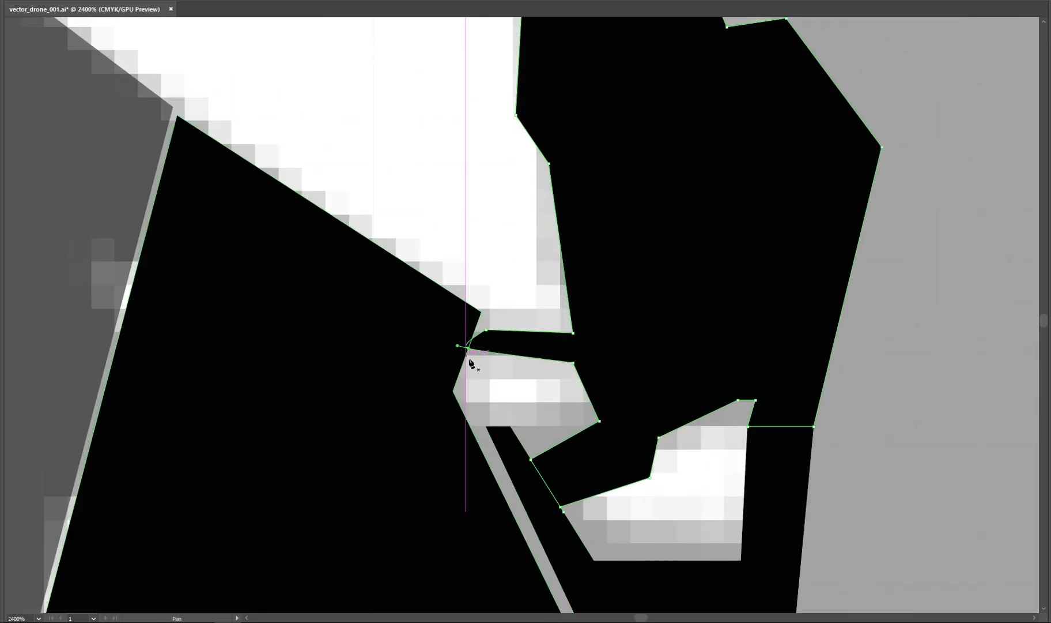
drag(487, 333, 479, 320)
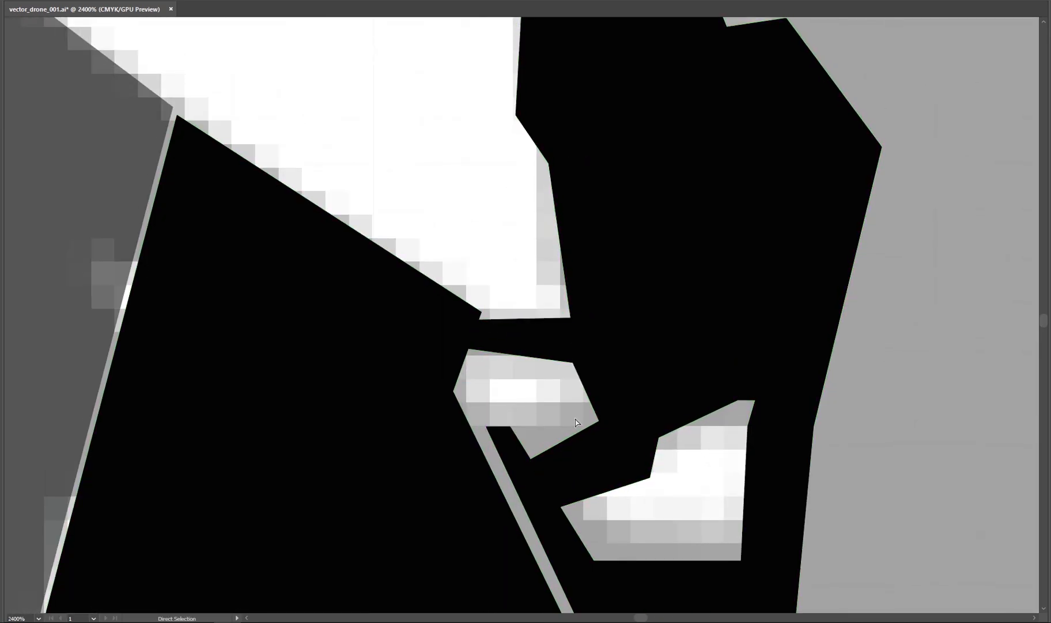
Reshape the angular panel's upper-right corner around the small opening below it and deselect the panel.
scroll(565, 454, down, 3)
scroll(542, 315, up, 3)
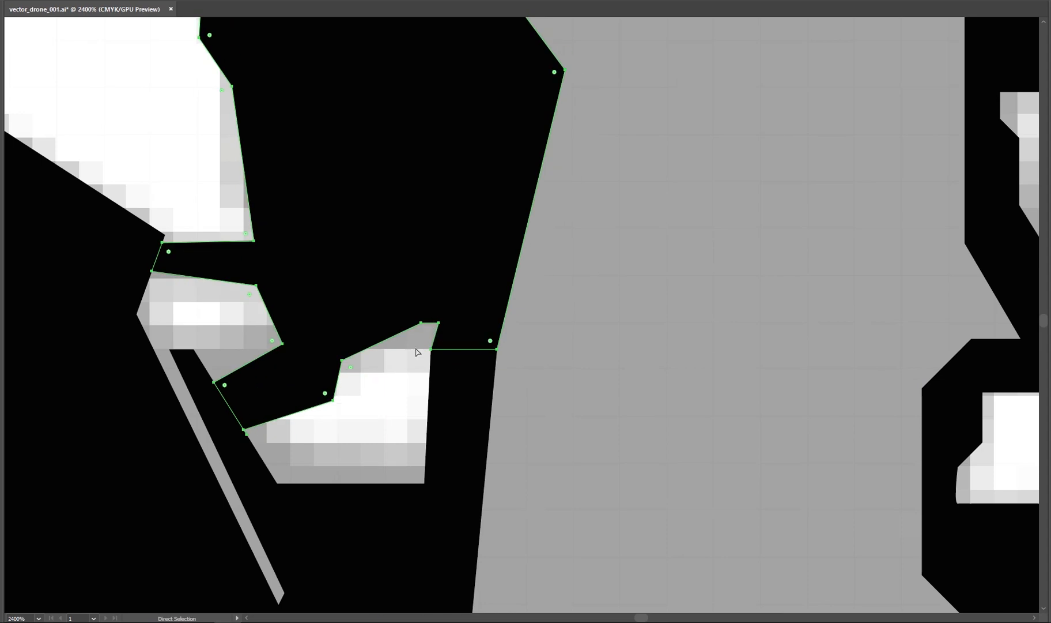
scroll(569, 373, down, 3)
scroll(517, 222, up, 1)
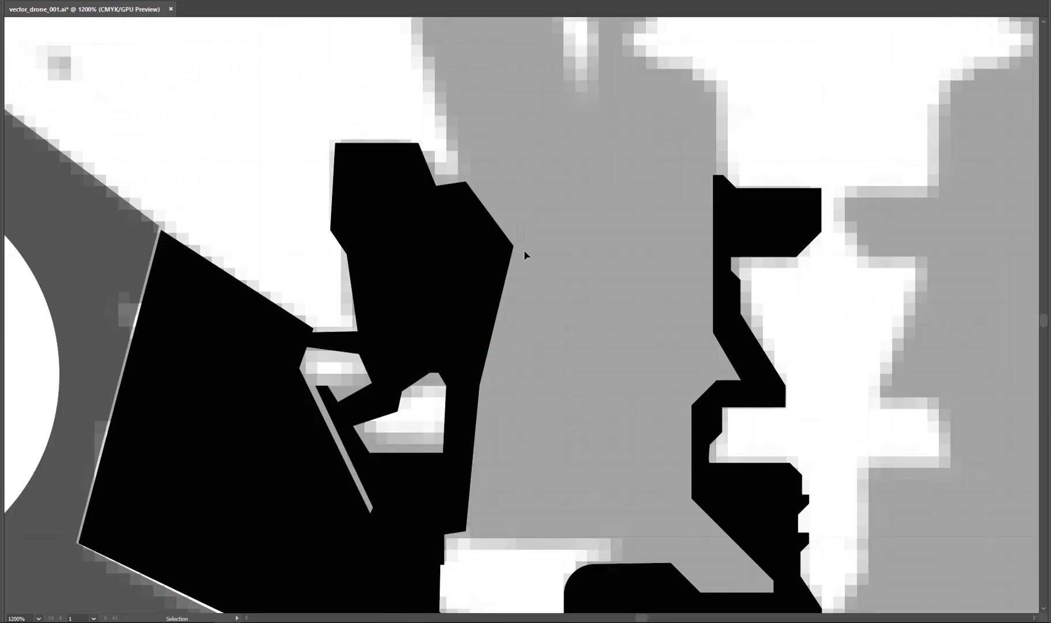
key(v)
click(510, 207)
Trace the grey area between the angular panel and the stepped inner edge, above the rounded block, as a closed black shape.
scroll(525, 337, down, 2)
drag(533, 340, 477, 298)
key(p)
scroll(528, 403, up, 2)
click(654, 453)
click(582, 453)
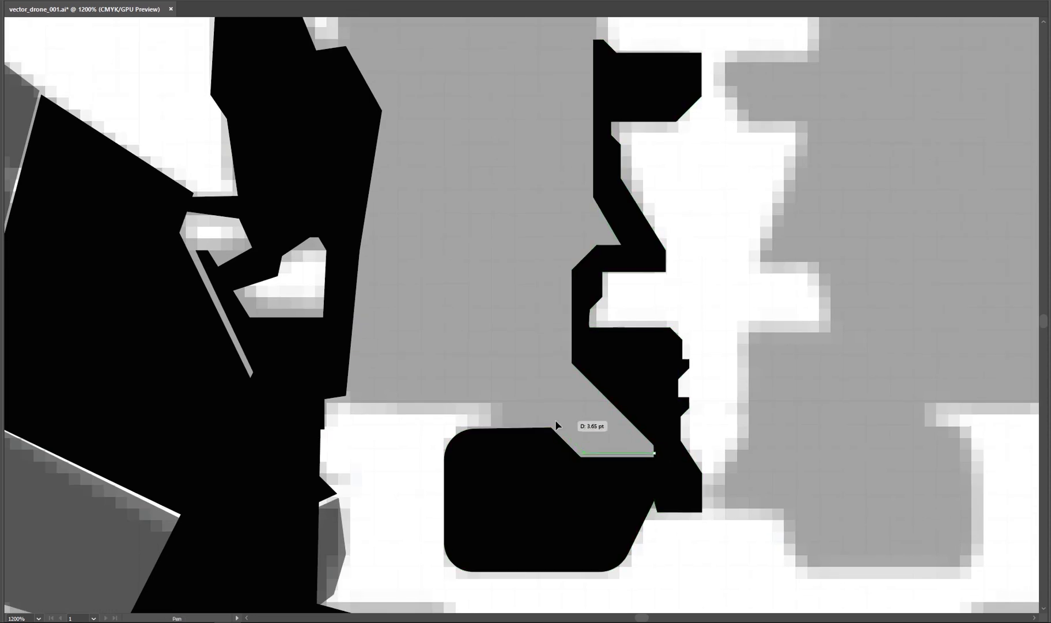
click(353, 362)
scroll(307, 416, up, 3)
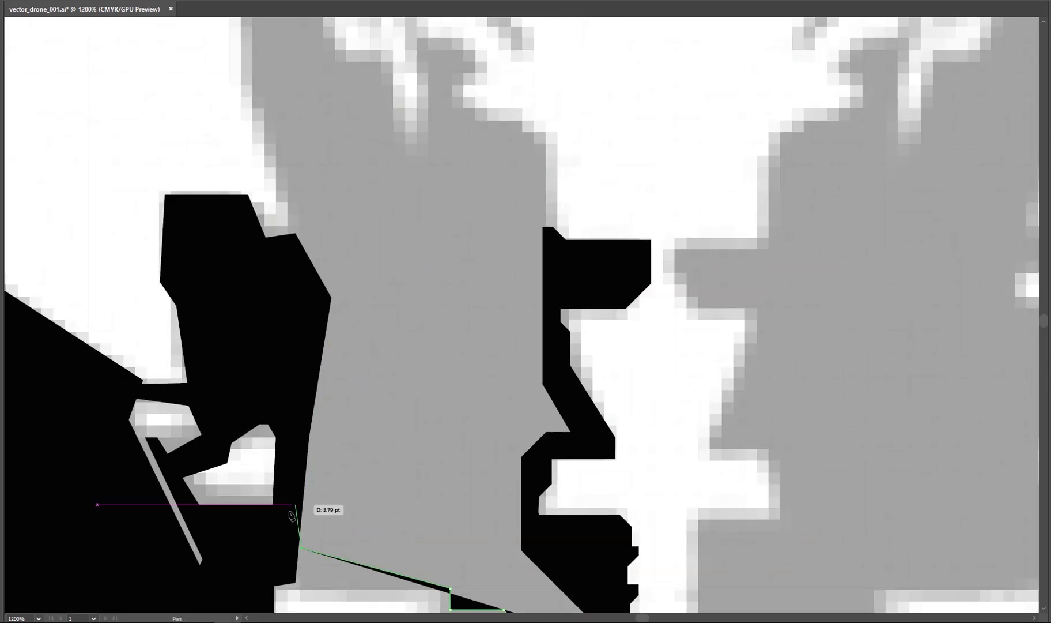
click(331, 297)
click(543, 243)
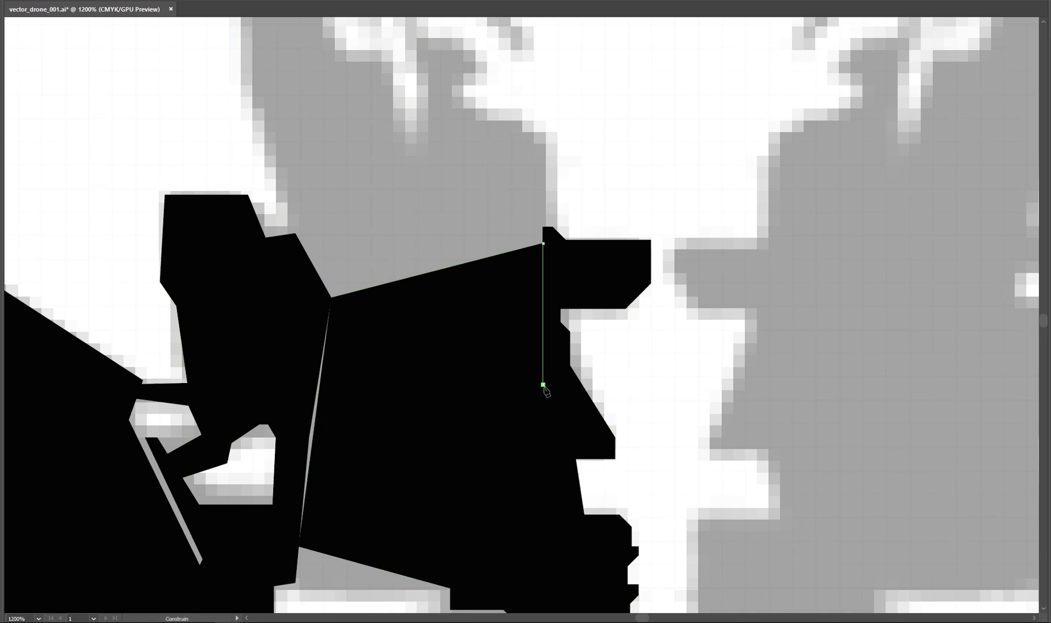
scroll(518, 542, down, 2)
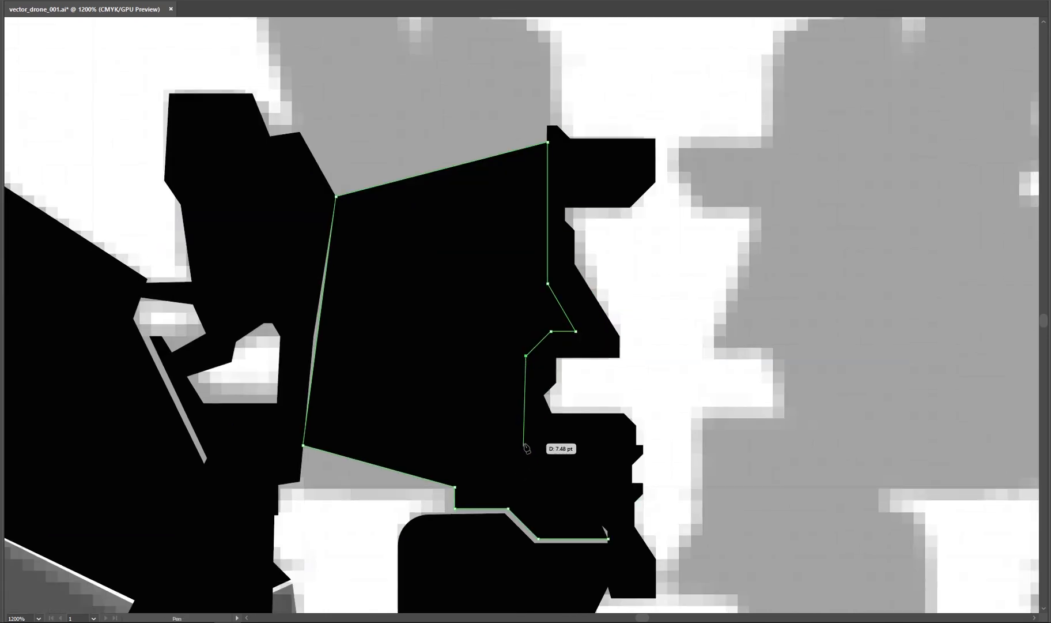
click(608, 530)
click(608, 538)
scroll(461, 485, down, 4)
Adjust the new shape's outer edge anchors to close the thin gap beside the angular panel.
drag(511, 484, 598, 422)
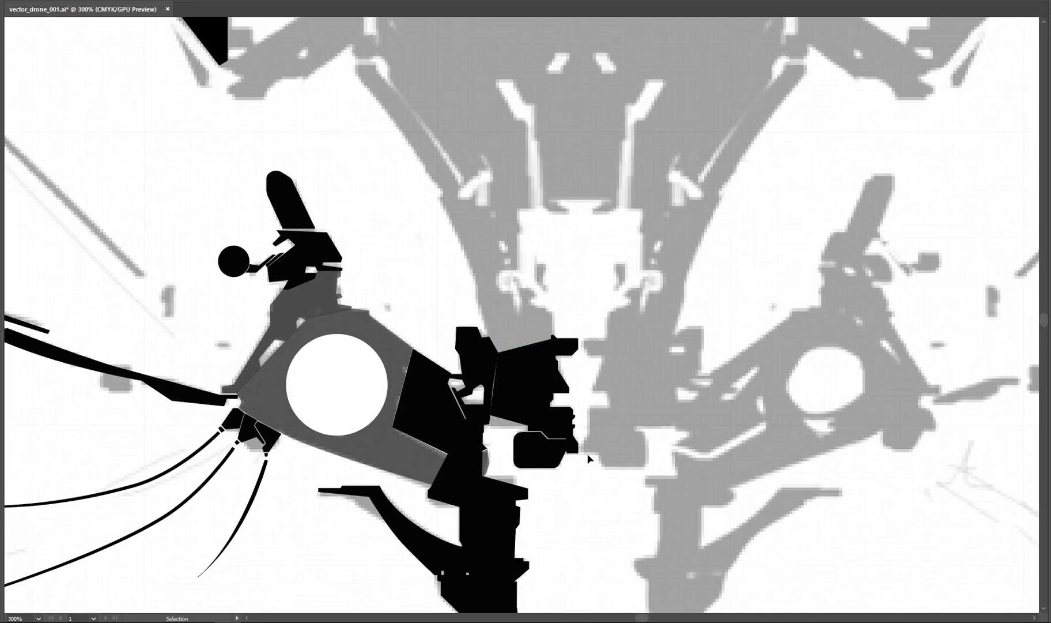
scroll(567, 463, up, 2)
drag(567, 463, 583, 404)
scroll(453, 264, up, 3)
key(a)
click(406, 230)
drag(406, 226, 412, 229)
click(399, 248)
scroll(470, 427, down, 6)
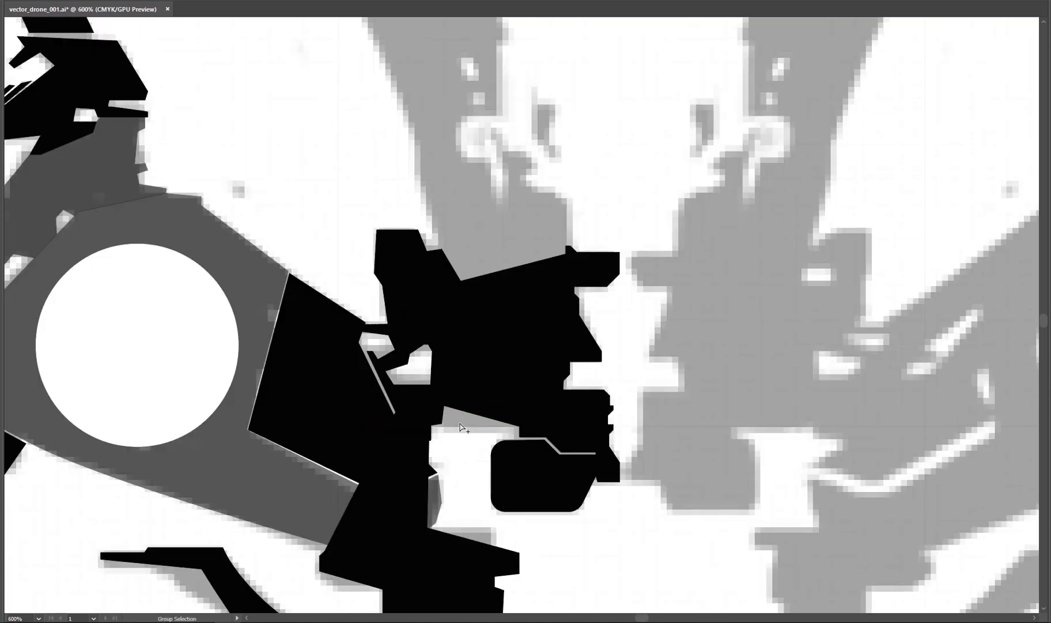
Look over the untraced central body above the finished lower parts.
scroll(598, 447, down, 1)
scroll(576, 333, up, 2)
drag(576, 333, 622, 324)
scroll(596, 378, down, 3)
scroll(624, 381, up, 2)
scroll(637, 368, down, 2)
scroll(669, 383, up, 1)
scroll(560, 317, up, 2)
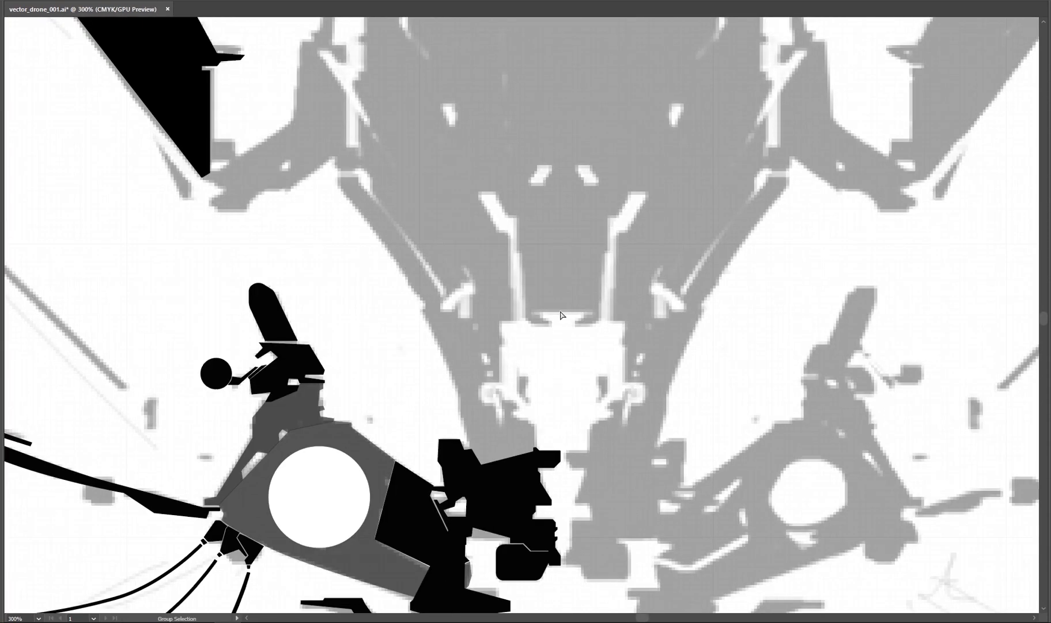
scroll(556, 388, down, 1)
scroll(529, 369, up, 1)
drag(535, 258, 540, 278)
drag(550, 413, 533, 511)
scroll(559, 323, down, 2)
scroll(513, 403, up, 2)
Begin the outline of the central body's left half around the slanted white slot and the small hooked foot below it.
key(p)
scroll(544, 461, up, 2)
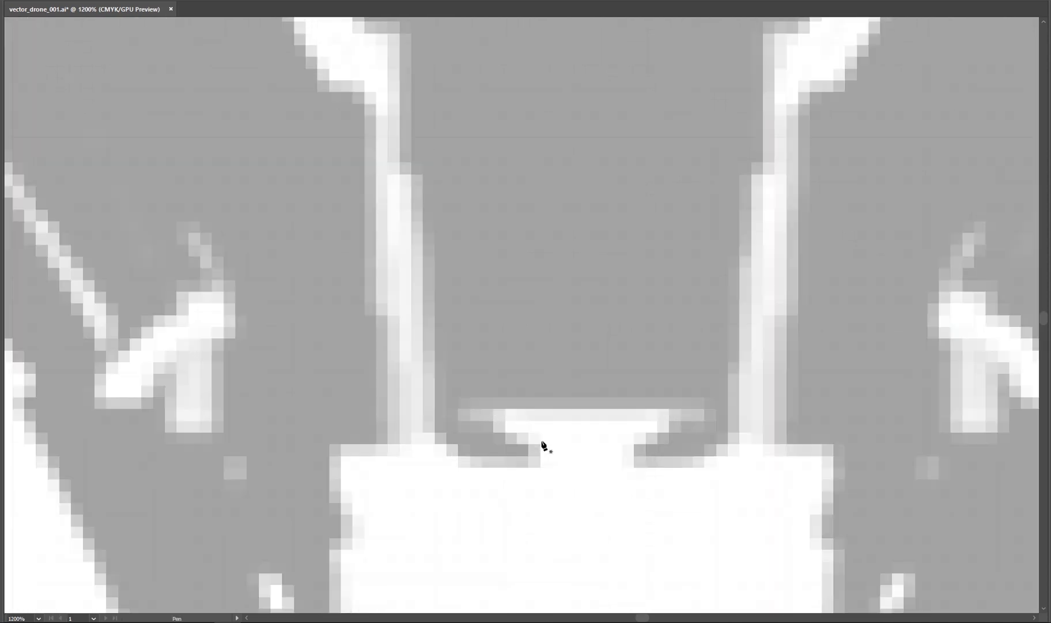
scroll(431, 378, up, 5)
click(459, 471)
click(437, 457)
click(437, 325)
click(400, 325)
click(353, 226)
click(287, 226)
click(286, 256)
click(400, 387)
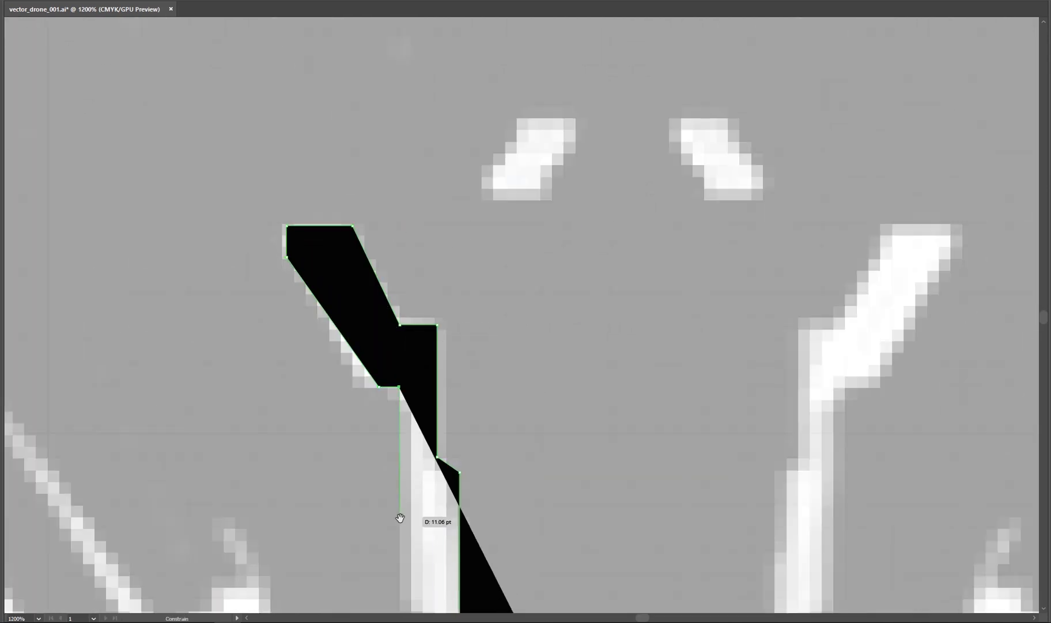
scroll(401, 491, down, 2)
click(461, 448)
scroll(461, 448, down, 4)
scroll(461, 448, up, 4)
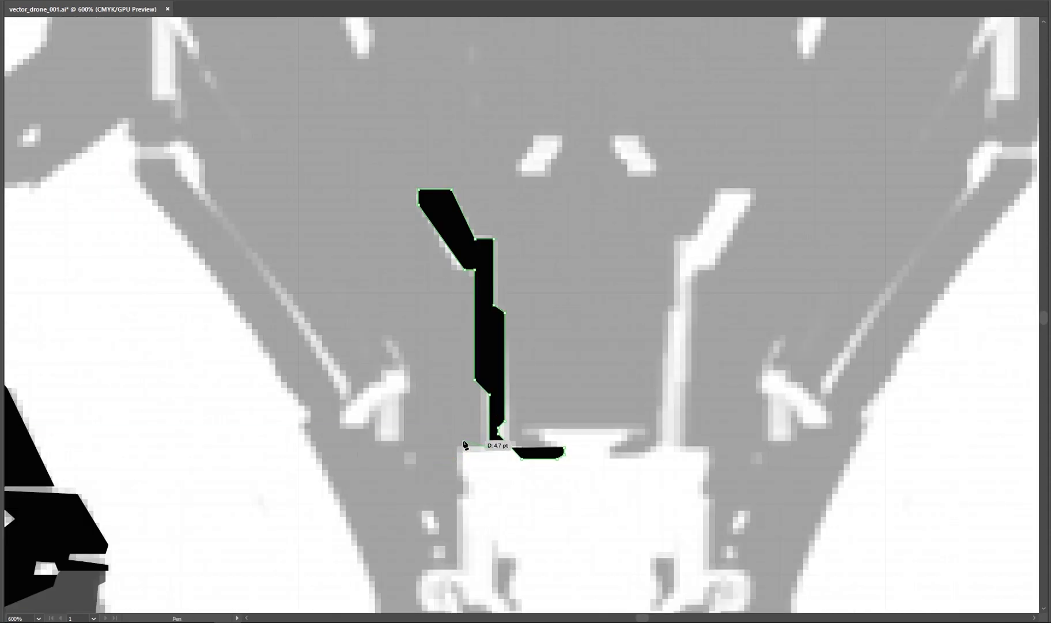
Continue the central body's outline up its lower outer edge, past the diagonal strut, to the narrow side notch.
scroll(478, 448, down, 1)
scroll(505, 470, down, 3)
scroll(504, 469, up, 3)
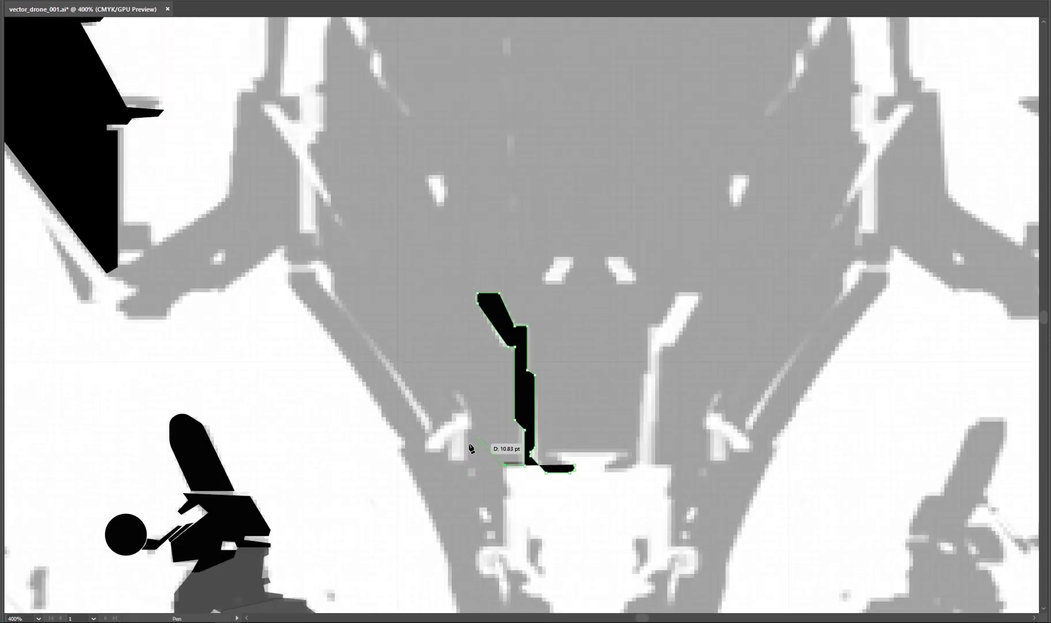
drag(363, 329, 356, 322)
drag(338, 269, 380, 489)
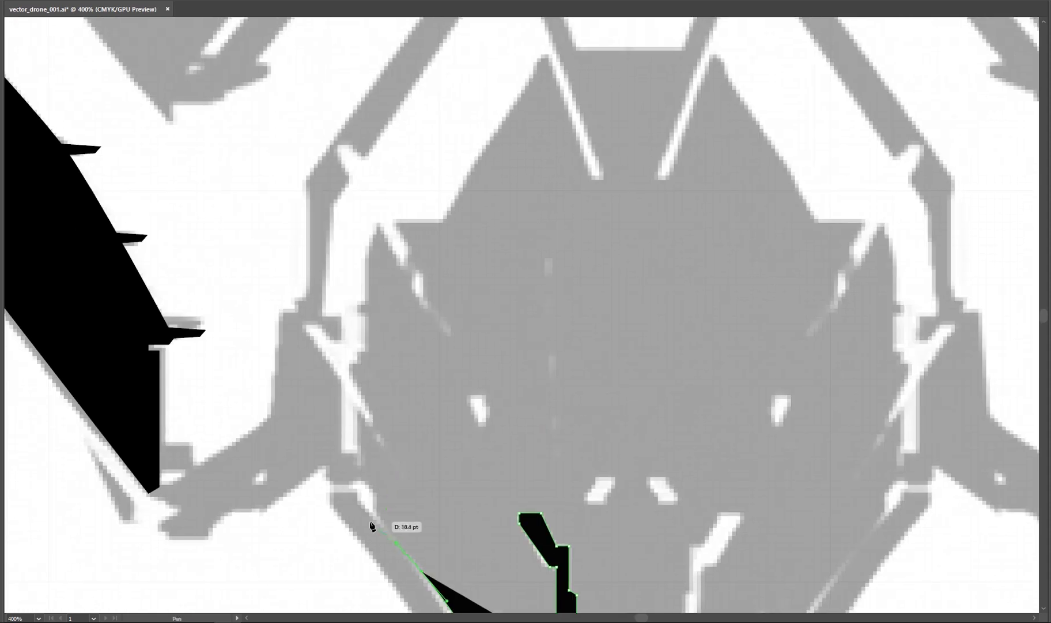
click(357, 407)
click(374, 426)
click(377, 415)
click(348, 367)
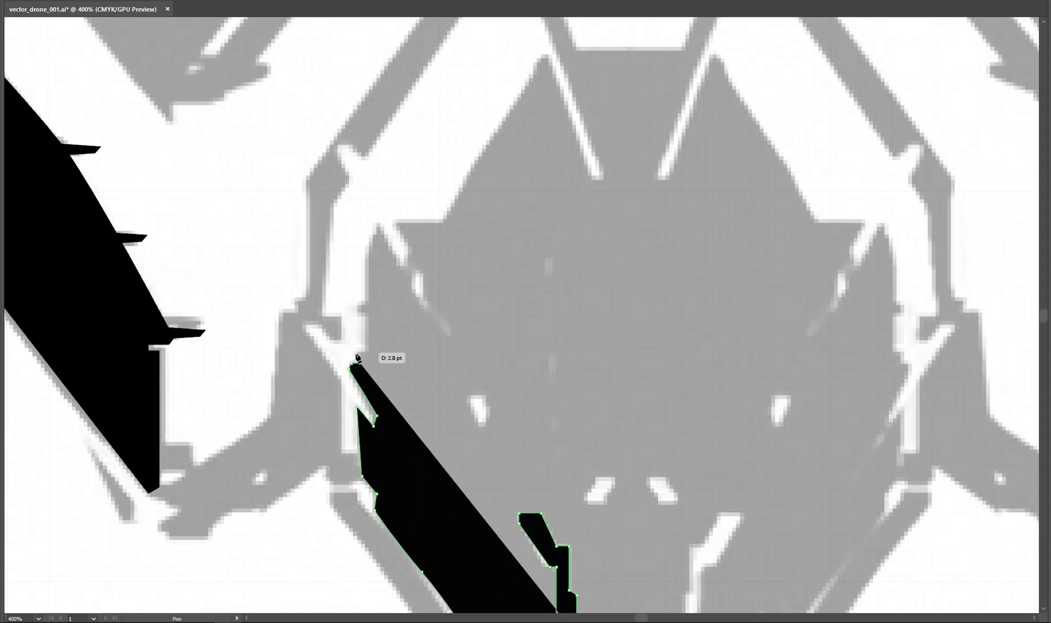
Complete the central body's left half with its upper side, slanted notch, flat upper edge and straight centre line, closing the shape.
click(366, 250)
click(379, 223)
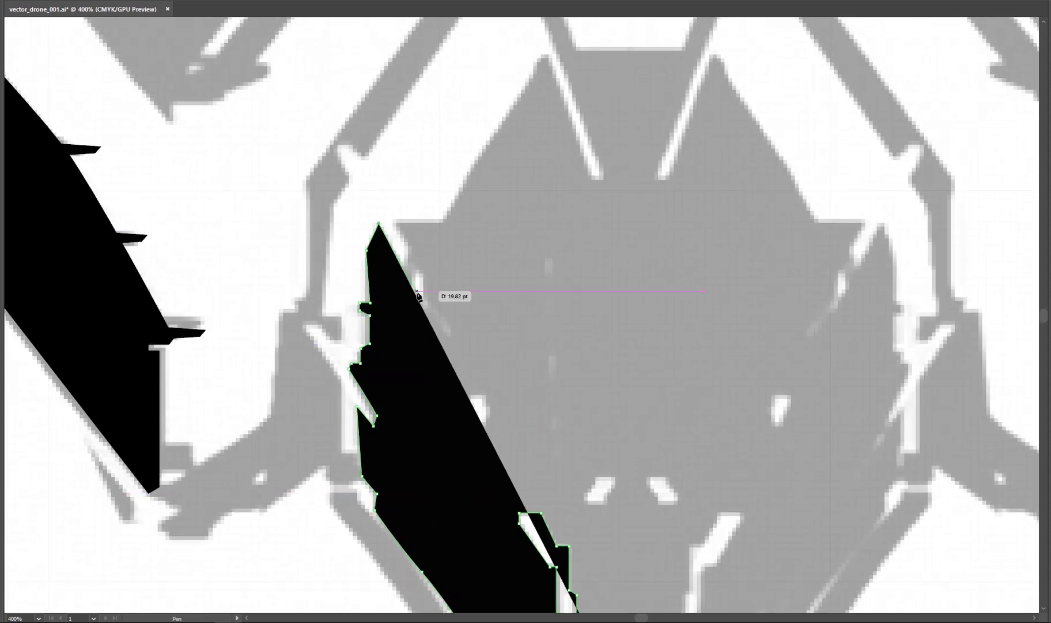
click(395, 221)
drag(439, 224, 374, 350)
click(378, 350)
click(485, 174)
click(563, 174)
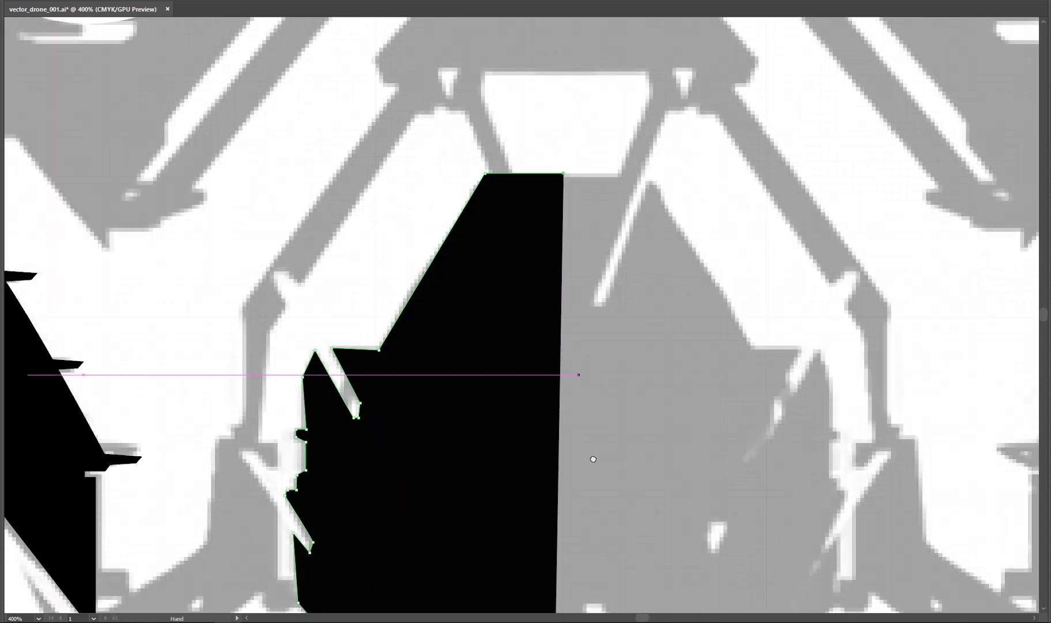
drag(582, 444, 573, 119)
click(557, 473)
scroll(550, 478, up, 4)
click(522, 484)
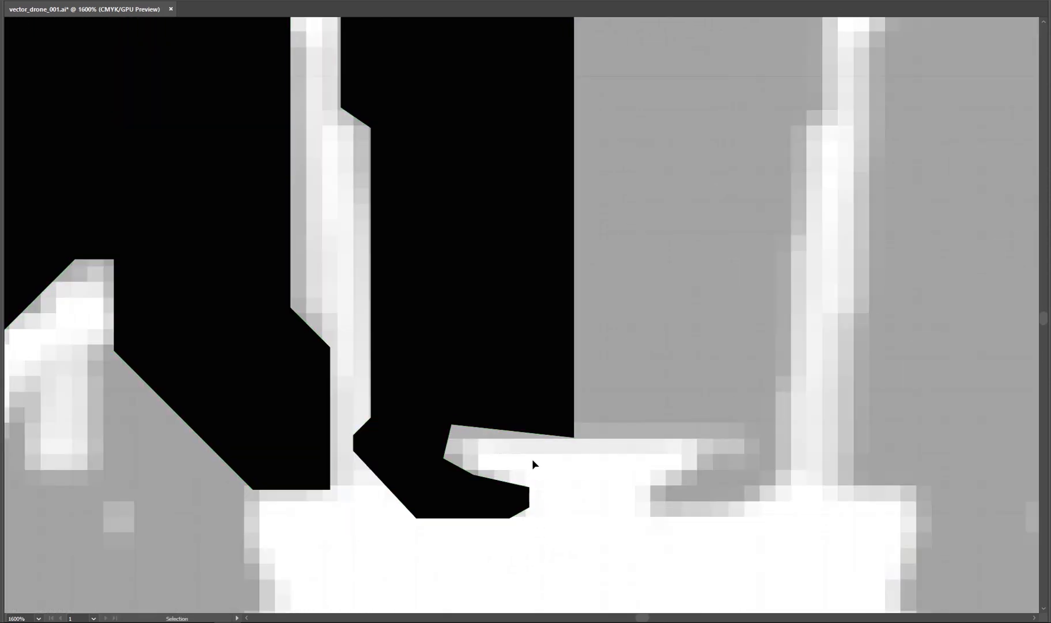
Set the central body shape's opacity to 80%.
key(v)
key(ctrl+1)
drag(566, 400, 444, 283)
scroll(467, 252, up, 5)
key(Tab)
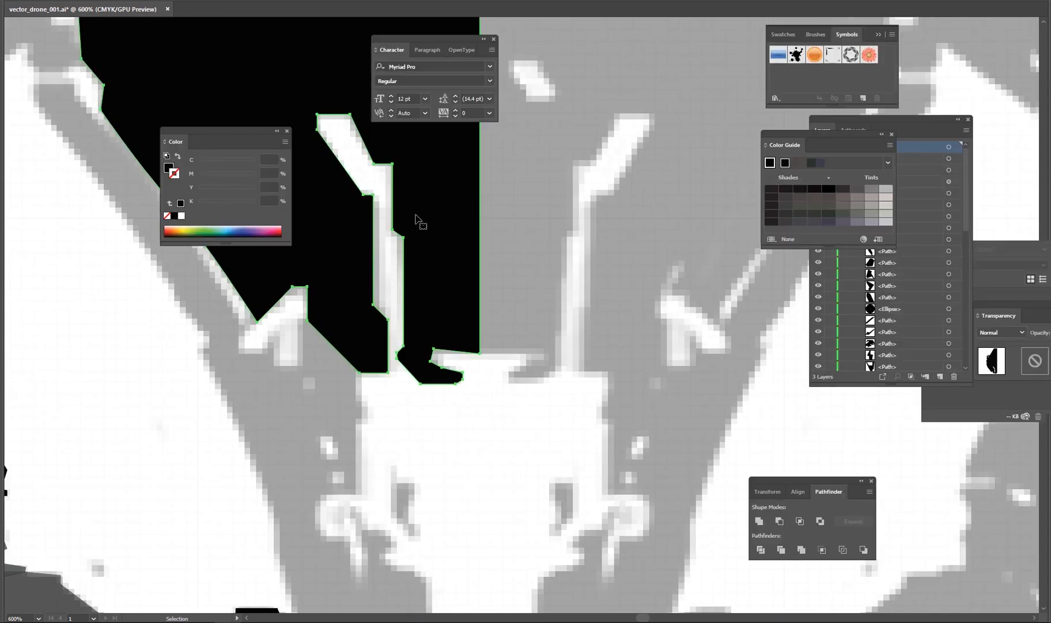
click(331, 11)
text(80)
key(Return)
scroll(522, 372, up, 3)
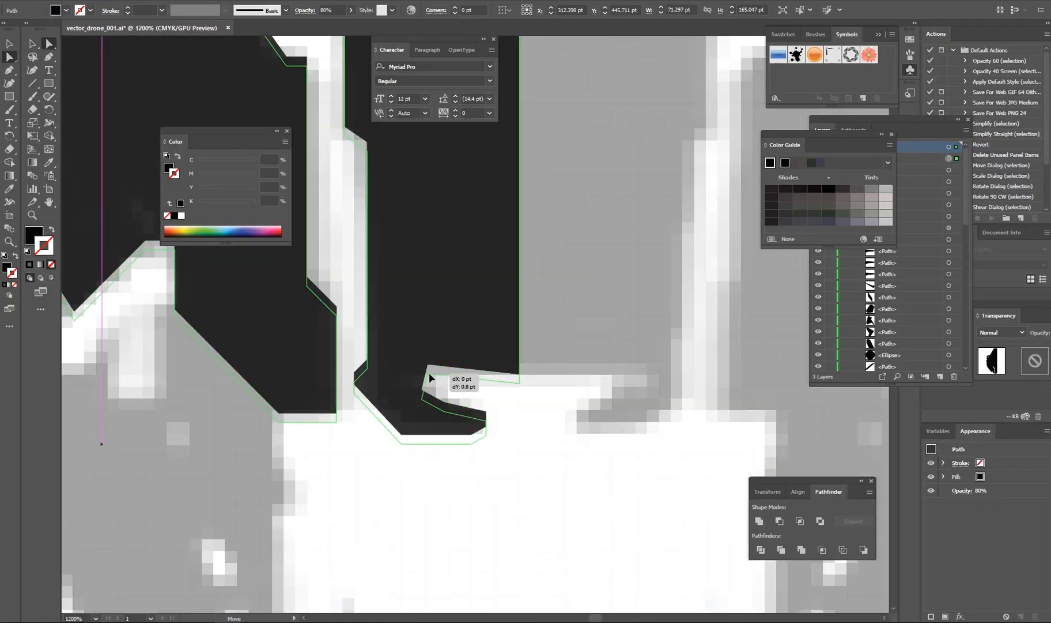
Reshape the anchors of the central body's hooked foot to follow the sketch more closely and deselect the shape.
key(a)
key(p)
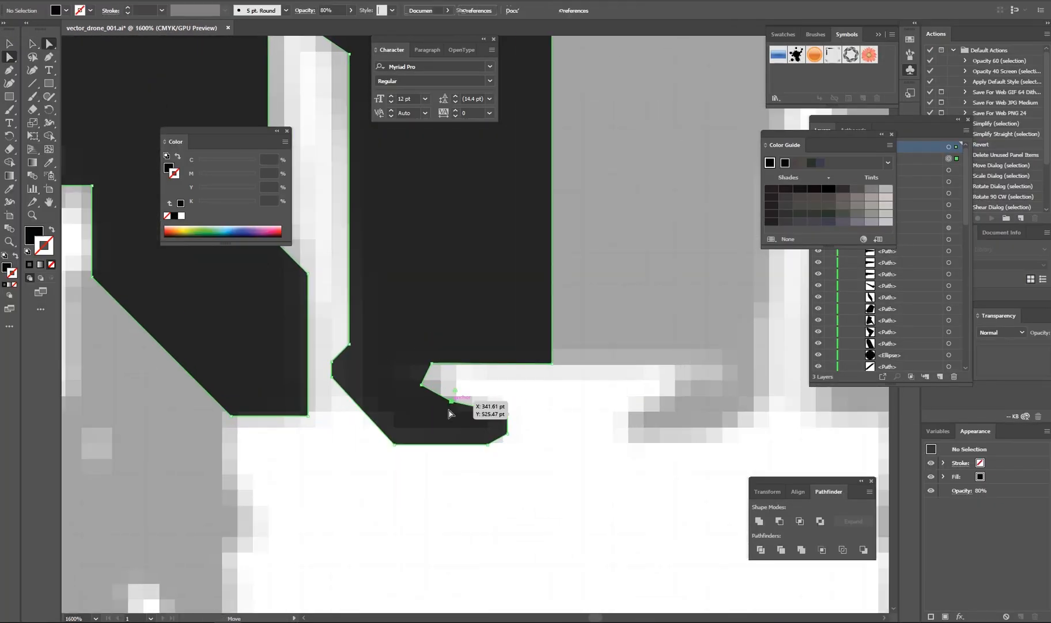
scroll(441, 441, up, 1)
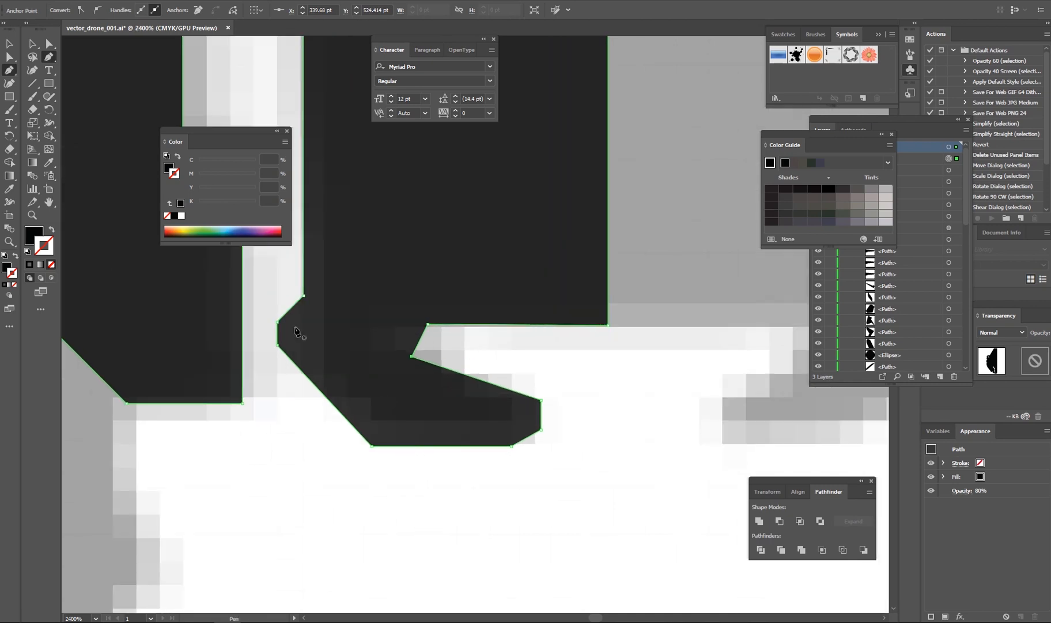
drag(418, 446, 566, 457)
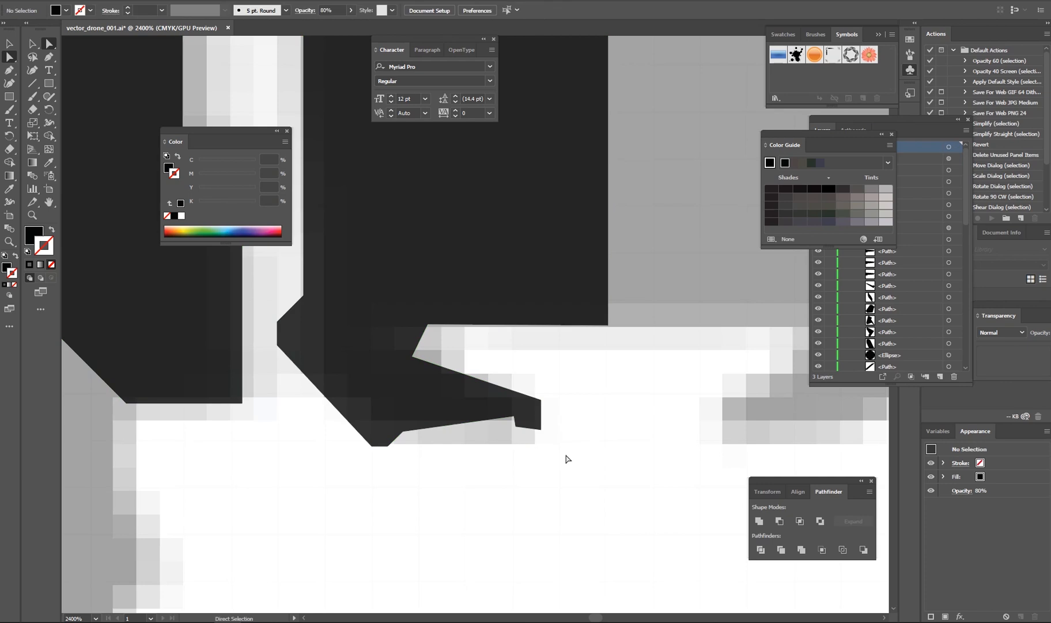
Nudge the central body's straight centre edge 1 pt to the right and deselect the shape.
scroll(539, 294, down, 7)
drag(542, 177, 543, 174)
key(Right)
key(Right)
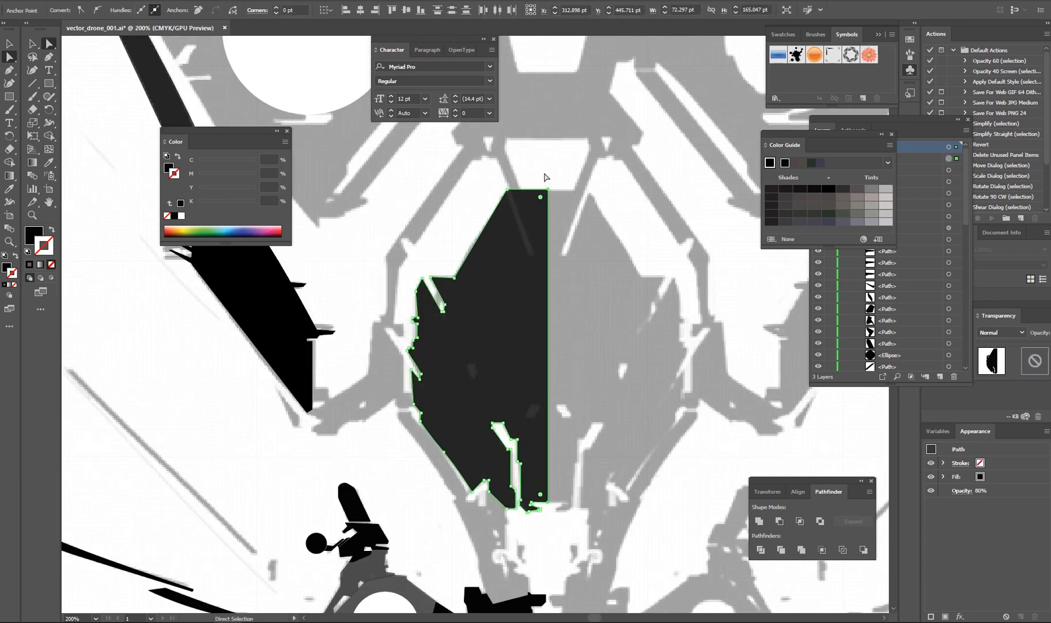
key(v)
click(631, 390)
Start a shape below the central body's outer corner, tracing its upper edge around the white notches and down its inner side.
scroll(524, 380, down, 1)
scroll(526, 412, down, 2)
scroll(519, 386, down, 1)
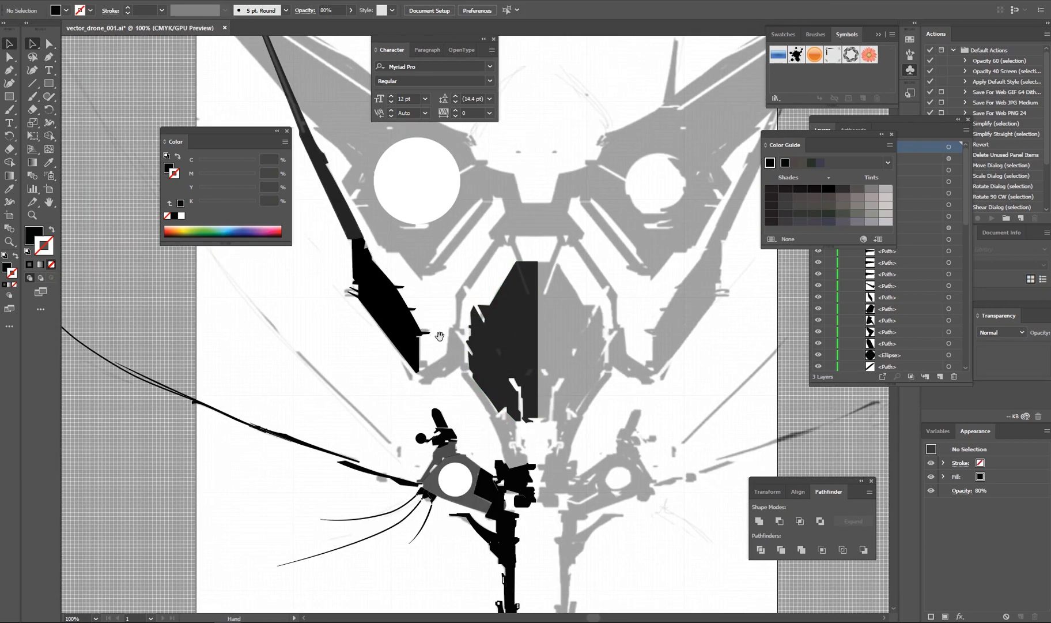
scroll(461, 357, up, 3)
drag(524, 387, 383, 169)
scroll(553, 407, up, 1)
key(p)
click(452, 319)
click(476, 308)
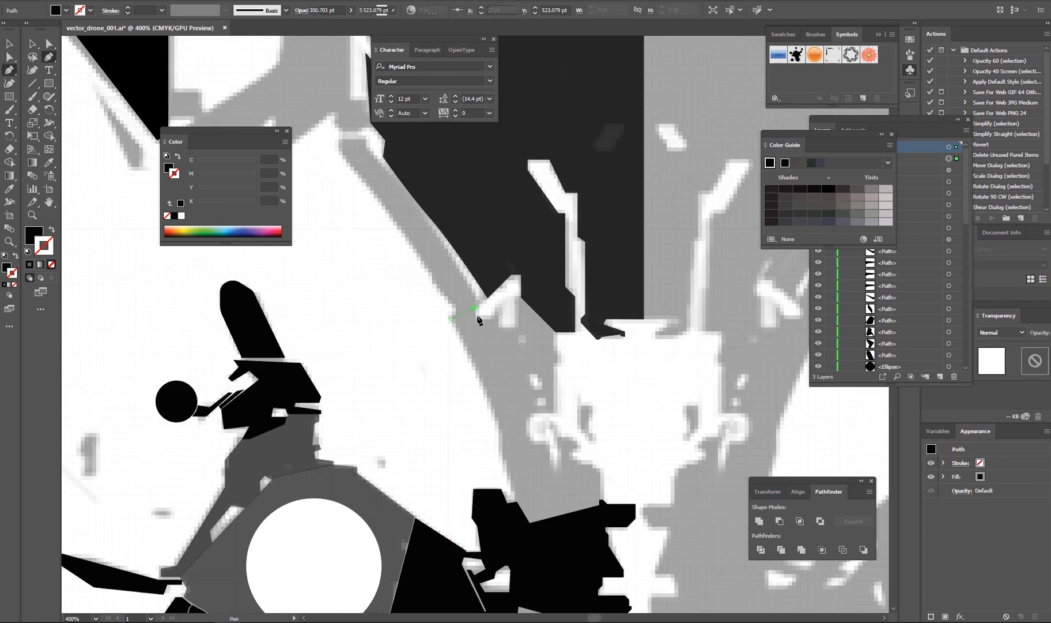
click(482, 319)
click(493, 318)
click(497, 307)
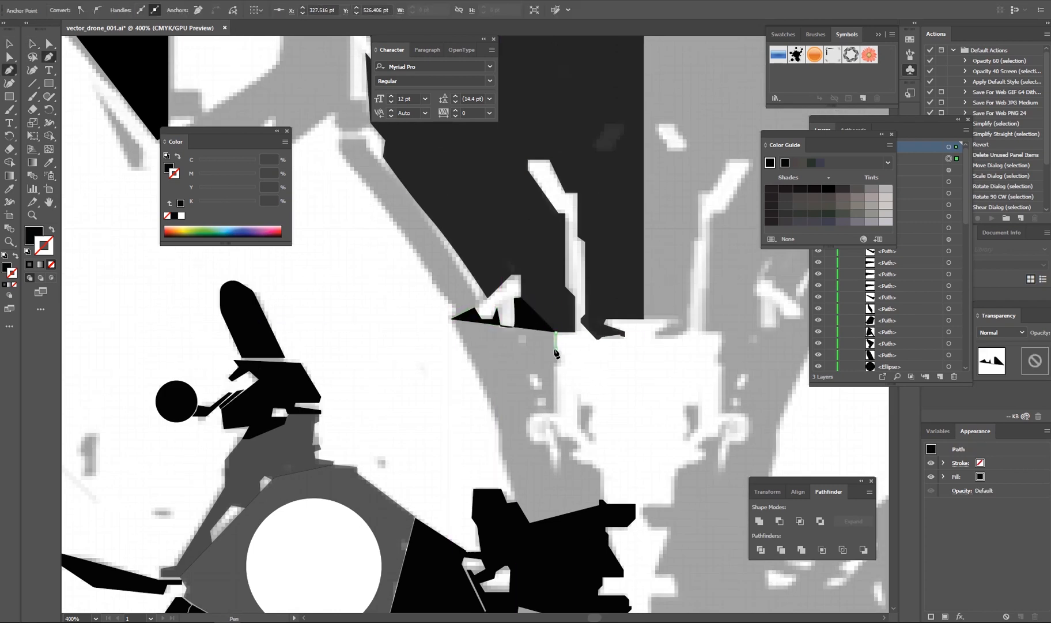
click(554, 414)
Finish the shape with the rounded notch, its lower tip at the angular panel and its outer edge, and close it.
scroll(530, 411, up, 2)
click(544, 415)
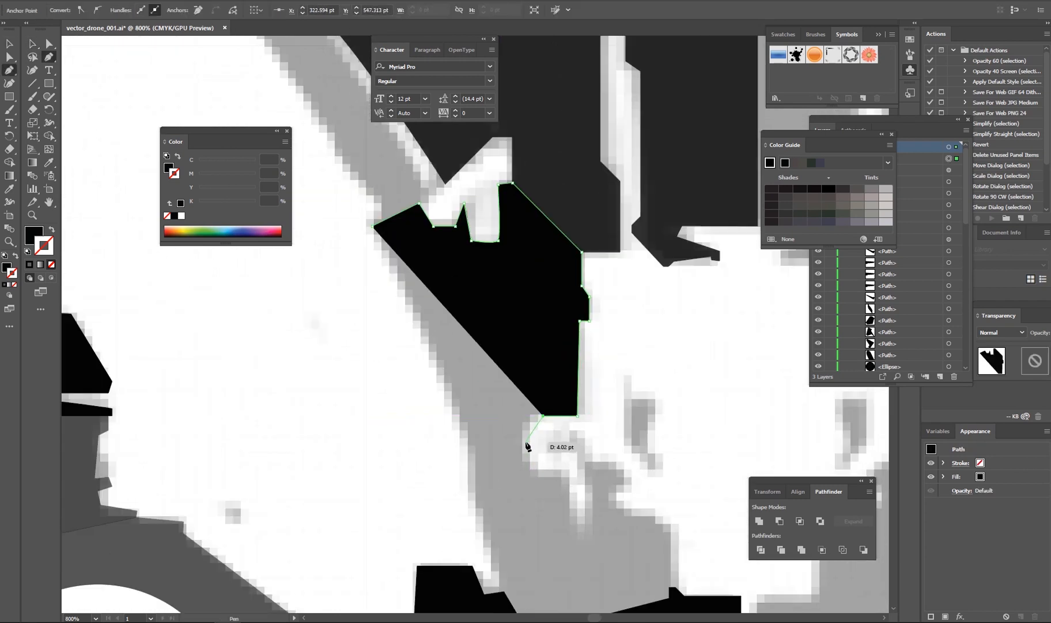
drag(525, 441, 526, 459)
click(569, 473)
drag(576, 527, 564, 406)
click(565, 407)
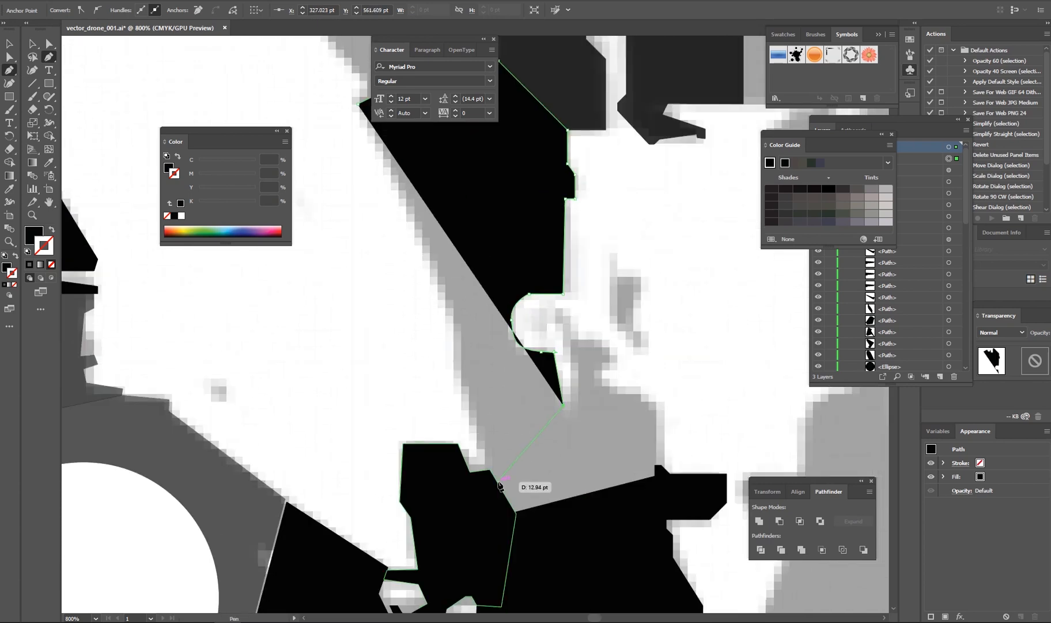
click(520, 507)
drag(459, 294, 508, 516)
click(480, 494)
scroll(435, 448, down, 3)
Set the new lower side section's opacity to 90% and deselect it.
key(v)
click(585, 506)
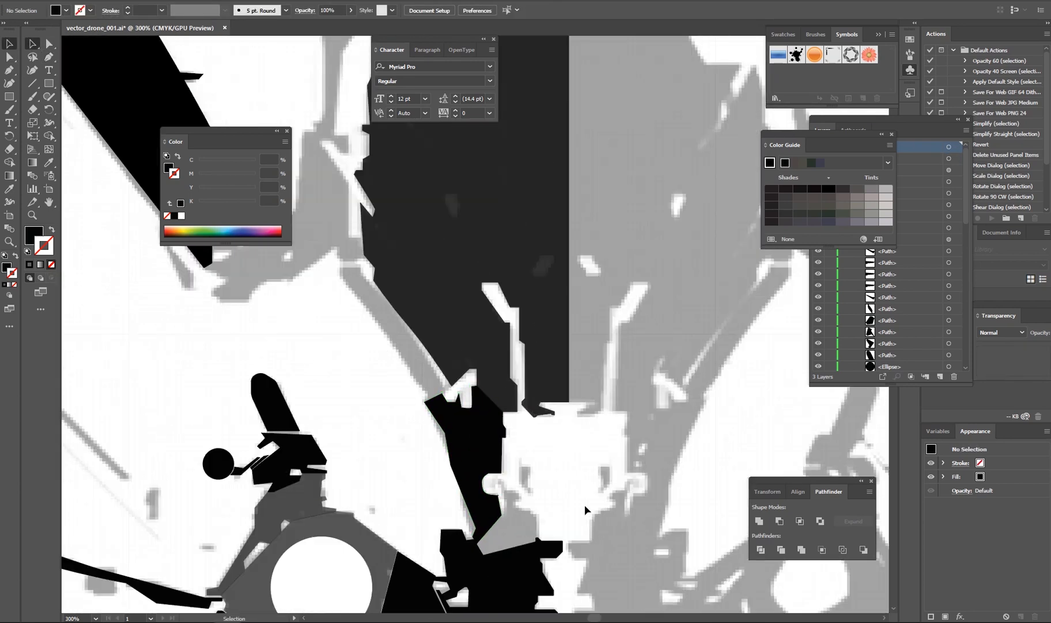
click(333, 11)
text(90)
key(Return)
key(ctrl+shift+a)
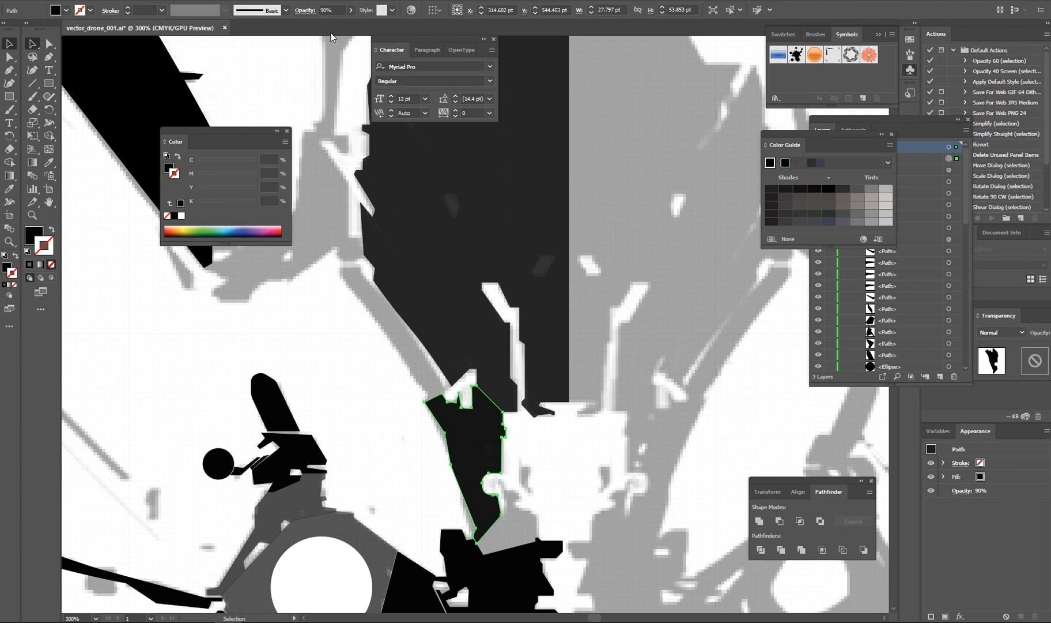
Lower the side section's opacity to match the central body's shade and deselect it.
click(456, 511)
scroll(464, 511, up, 3)
click(554, 309)
text(0)
key(Return)
click(425, 409)
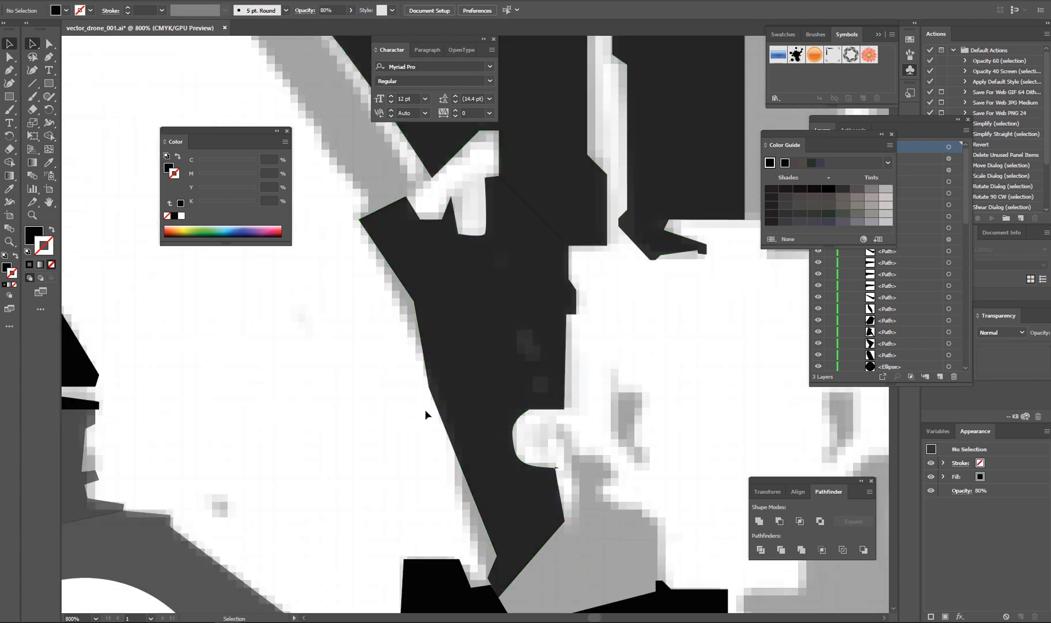
Clean up the small spike at the lower end of the side section's rounded notch.
scroll(561, 527, up, 4)
click(556, 438)
key(Tab)
scroll(461, 219, up, 2)
drag(512, 331, 517, 345)
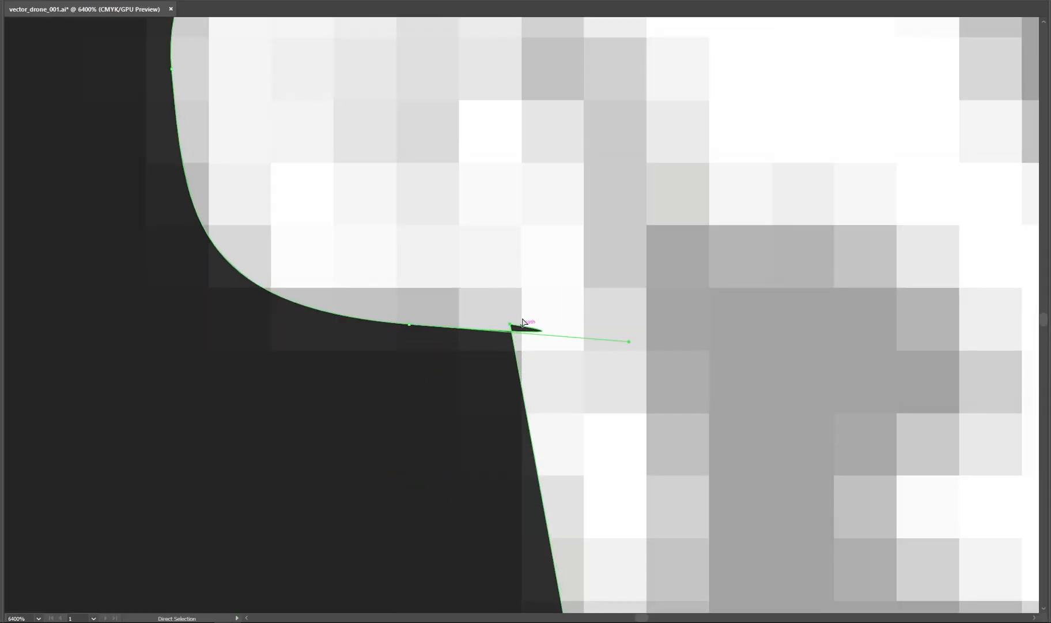
scroll(490, 329, down, 5)
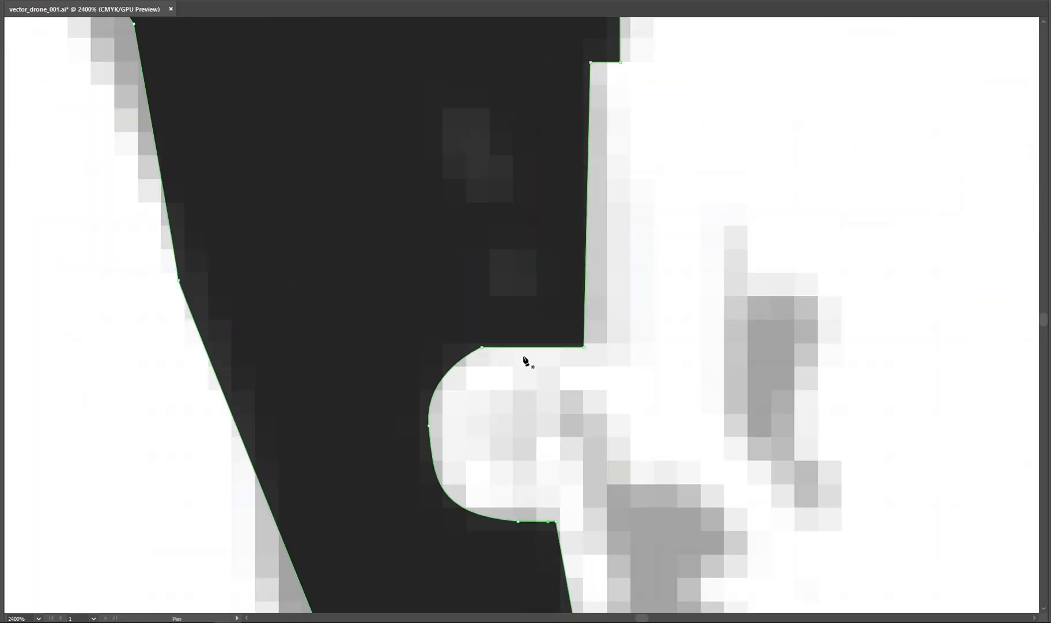
Refine the side section's pointed tooth between the upper notches and the corners along its outer edge.
key(p)
key(a)
drag(437, 184, 446, 177)
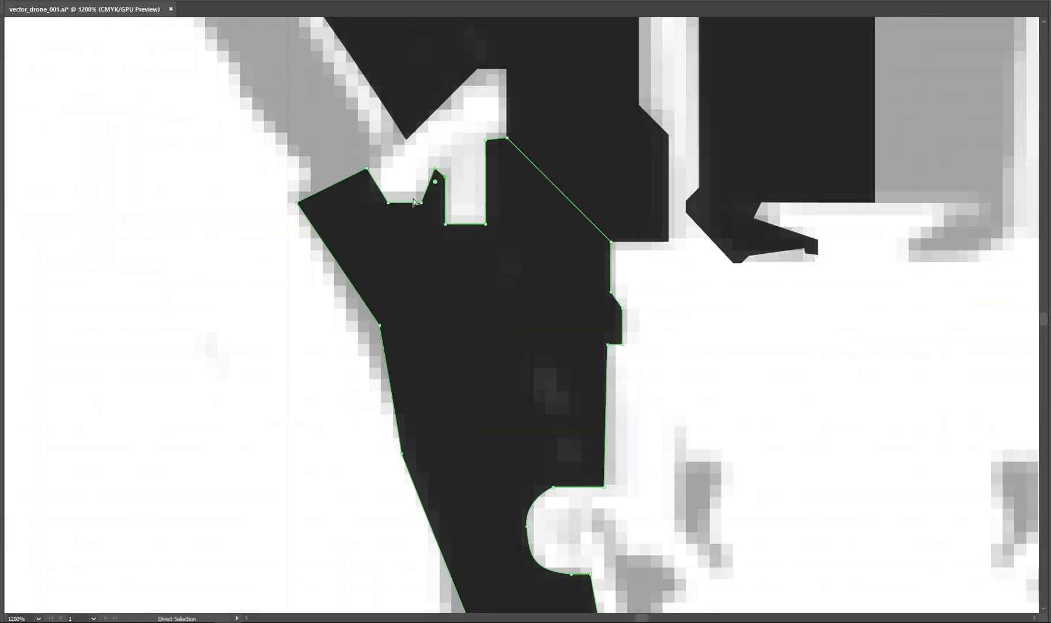
scroll(297, 290, up, 2)
key(p)
scroll(412, 326, down, 3)
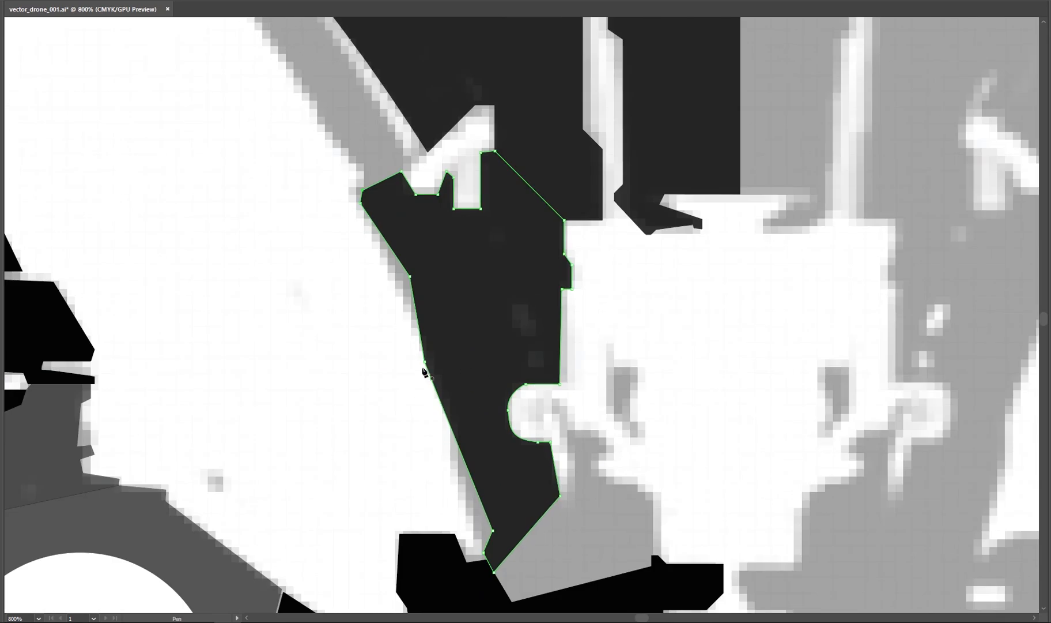
click(393, 426)
Place a white circle about 10.3 pt across at 37% opacity over the side section's rounded notch and deselect it.
key(v)
drag(607, 450, 509, 384)
drag(573, 411, 481, 382)
key(Tab)
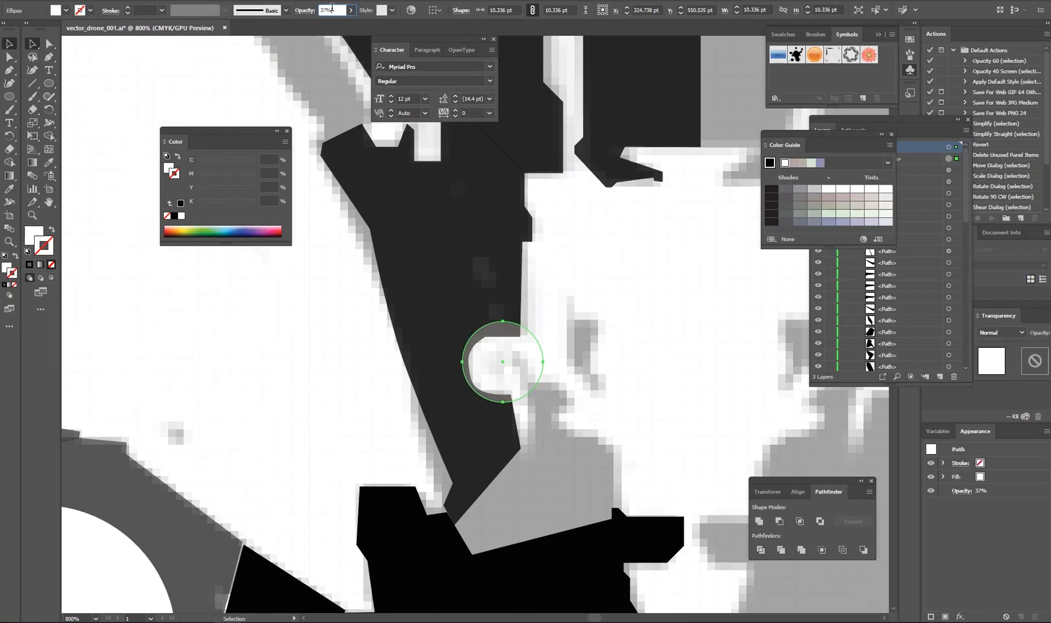
key(Return)
key(ctrl+shift+a)
scroll(637, 374, down, 4)
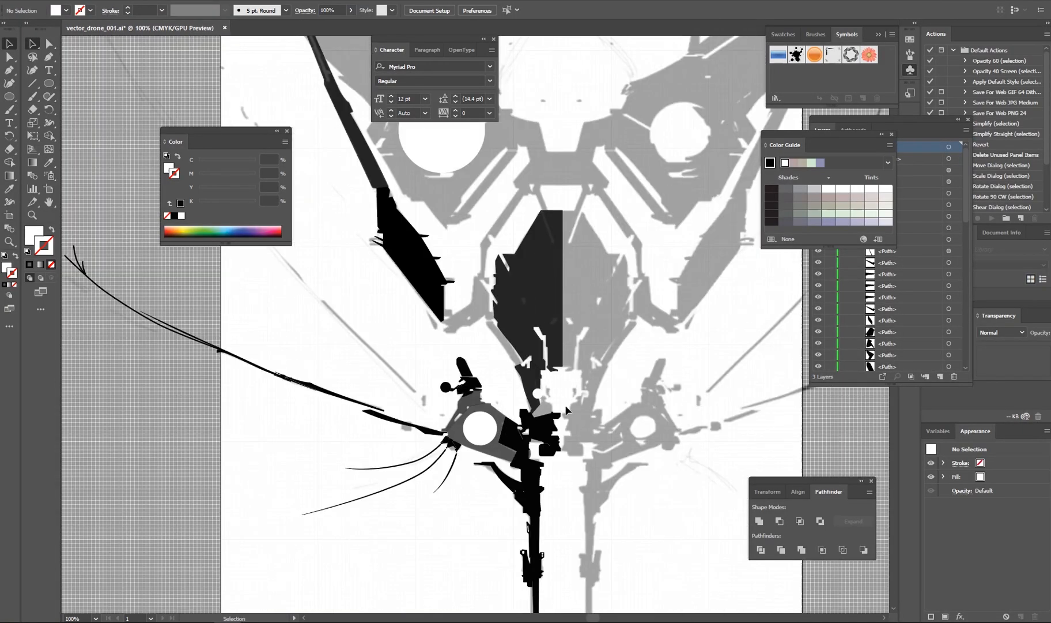
Make the white circle over the rounded notch fully opaque and deselect it.
scroll(452, 275, up, 5)
key(a)
drag(272, 345, 387, 387)
scroll(345, 406, up, 3)
scroll(392, 398, down, 2)
key(v)
click(487, 228)
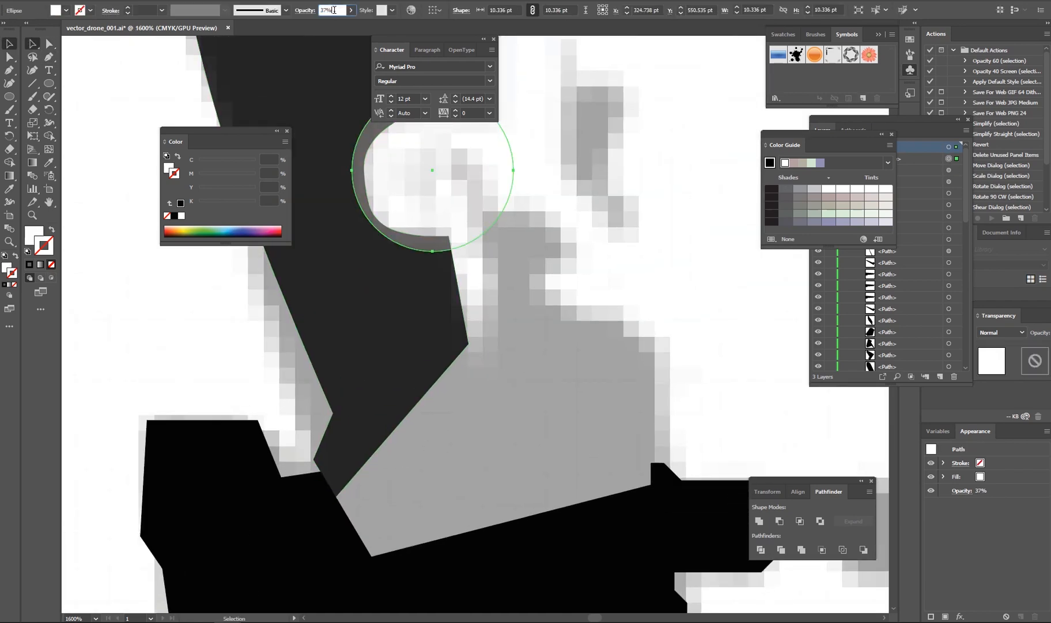
click(521, 227)
Start tracing the grey joint block below the white circle, from the side section's lower point along its base and outer edge.
scroll(506, 385, right, 1)
scroll(506, 384, up, 1)
click(302, 509)
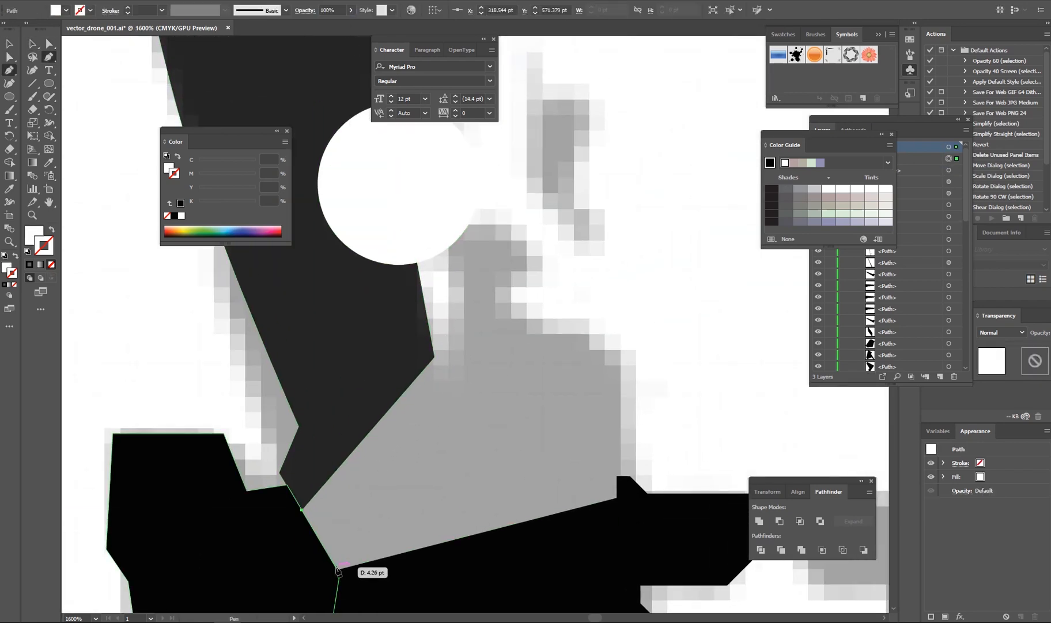
click(335, 570)
click(617, 498)
click(621, 463)
click(621, 354)
click(509, 304)
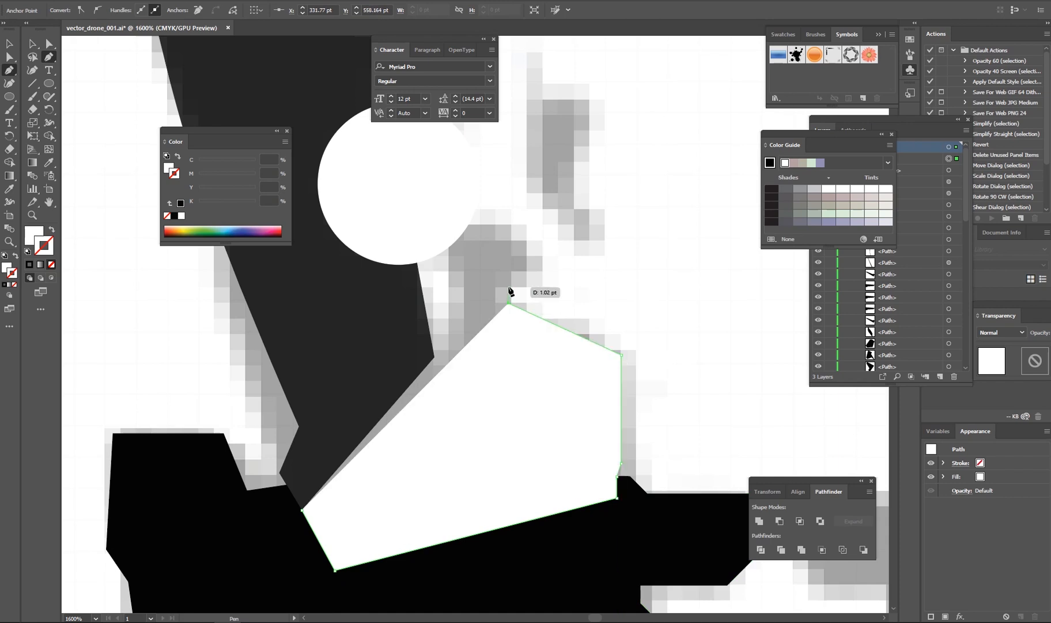
Trace the joint block's narrow neck and close the outline against the side section, about 20.4 by 20.1 pt overall.
click(449, 256)
click(449, 325)
click(432, 339)
click(434, 358)
click(302, 510)
key(v)
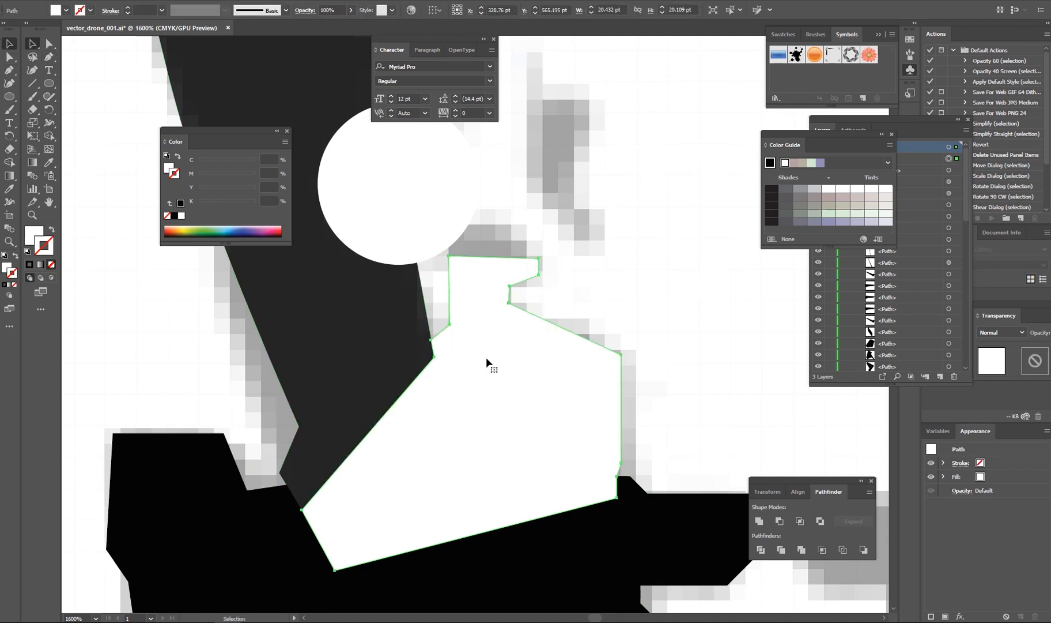
Copy the side section's dark fill and opacity onto the joint block and lower the outer corner of its neck.
key(i)
click(398, 340)
scroll(608, 335, down, 2)
key(a)
click(453, 304)
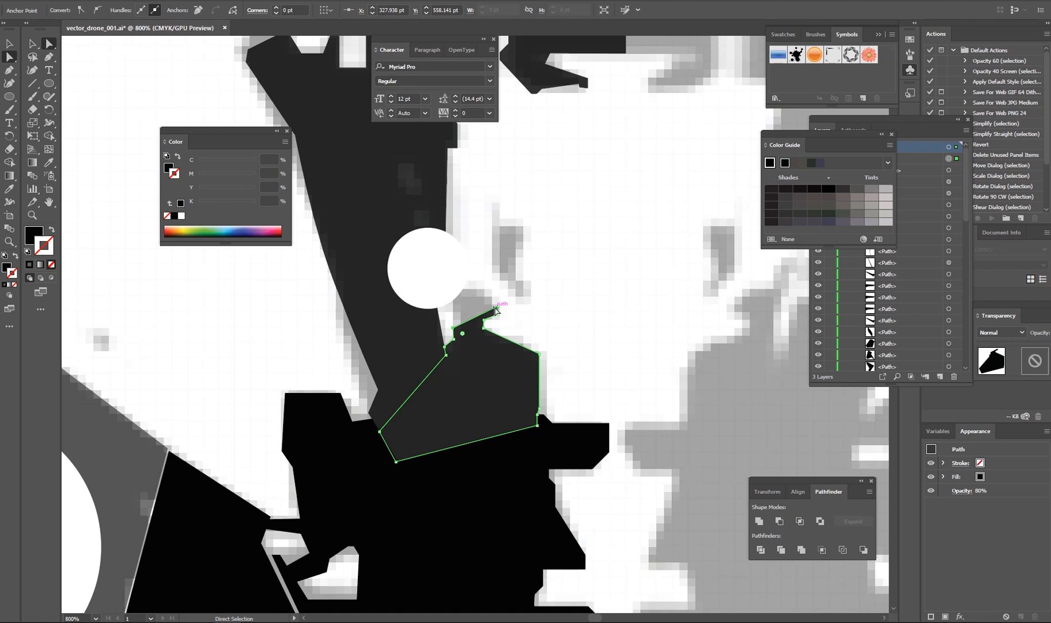
click(528, 289)
scroll(534, 368, down, 3)
scroll(507, 367, up, 5)
Trace the small grey bracket beside the white circle as a black shape with a thin strip reaching the joint block's neck.
drag(507, 367, 558, 417)
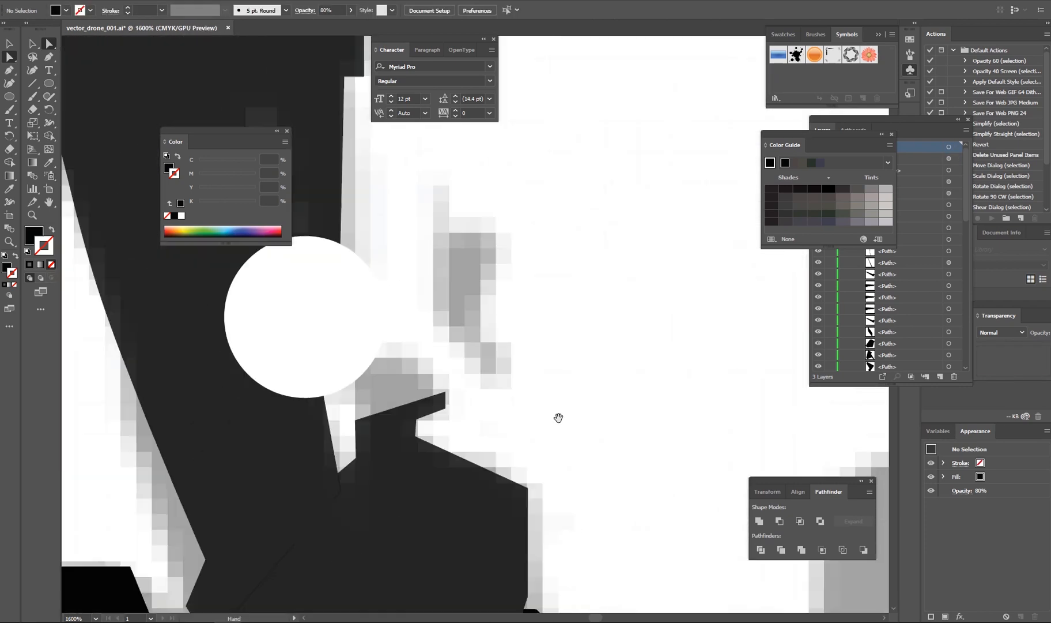
click(433, 179)
click(433, 324)
click(484, 369)
click(437, 392)
click(483, 374)
click(482, 387)
click(520, 388)
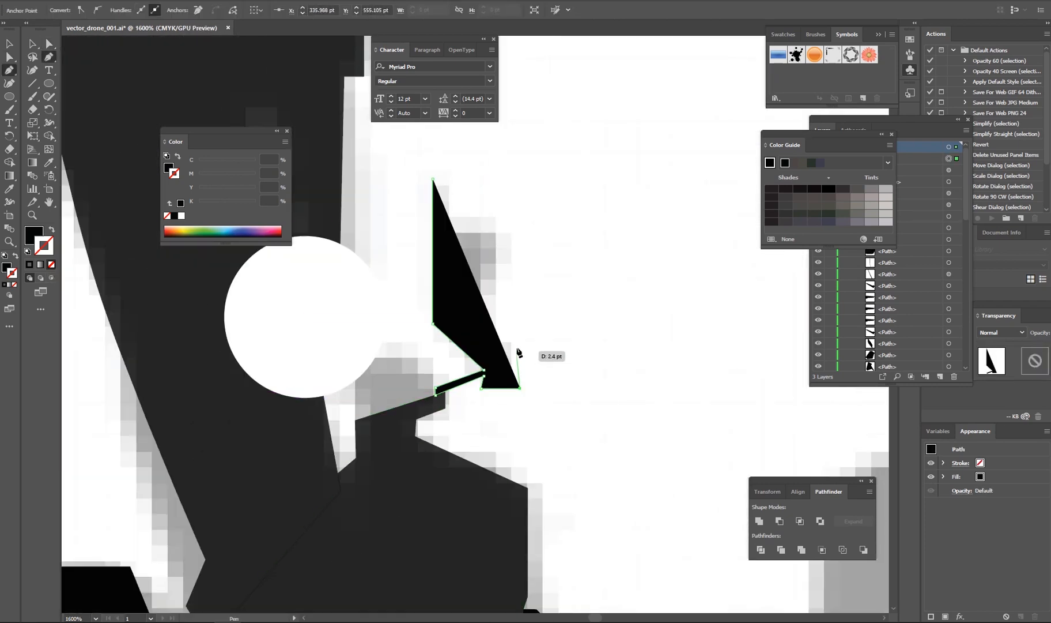
click(513, 263)
click(512, 227)
click(447, 223)
Refine the small bracket's corners, including the thin strip joining it to the neck, and deselect it.
key(a)
click(425, 251)
scroll(428, 407, up, 3)
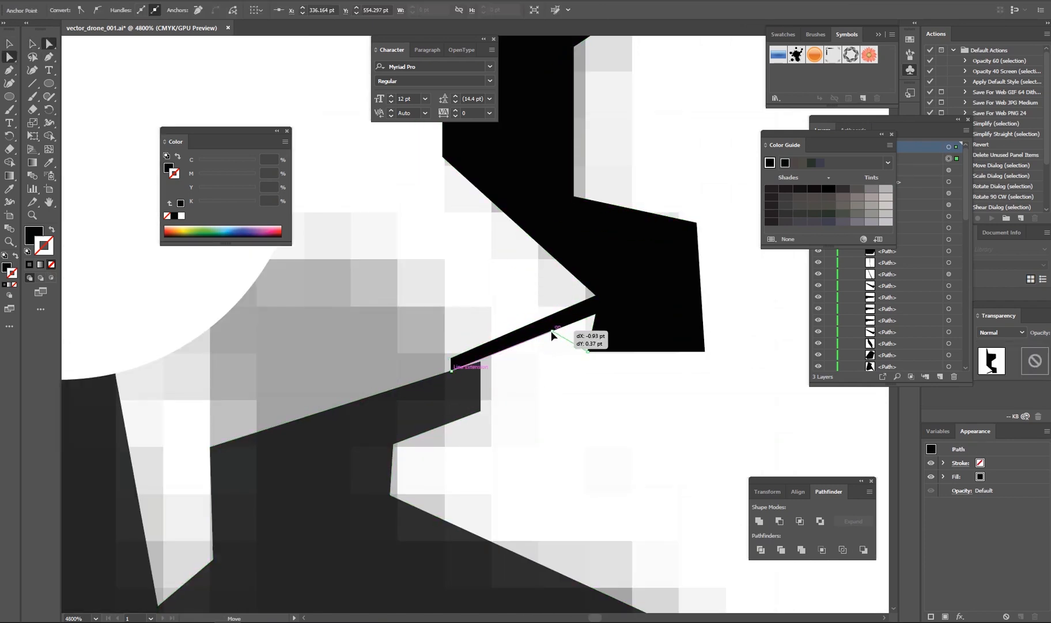
scroll(575, 395, down, 8)
scroll(575, 396, up, 5)
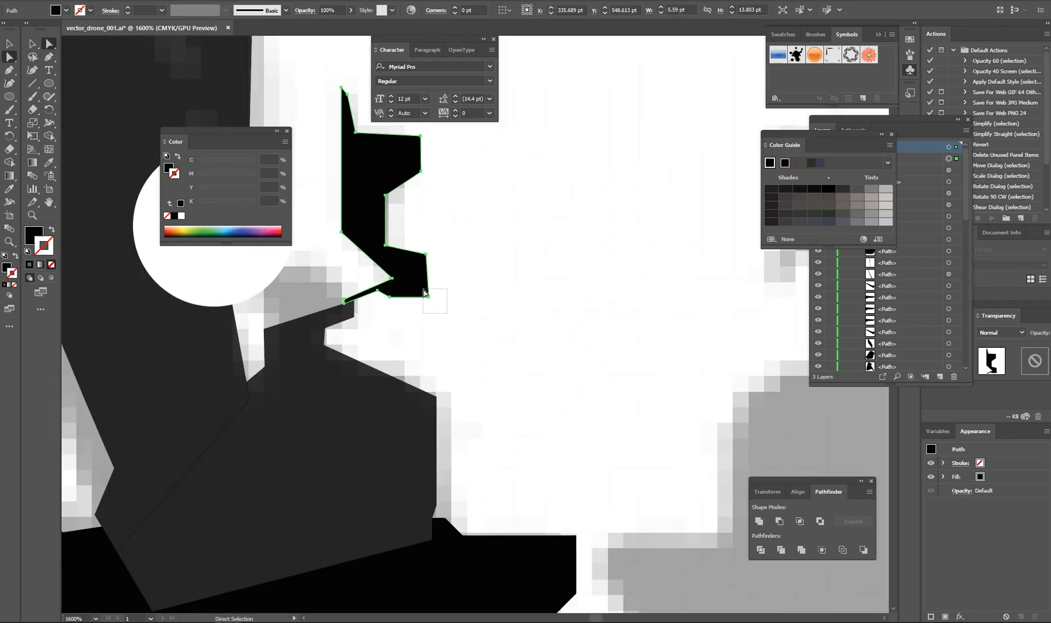
scroll(505, 406, down, 5)
scroll(624, 370, down, 2)
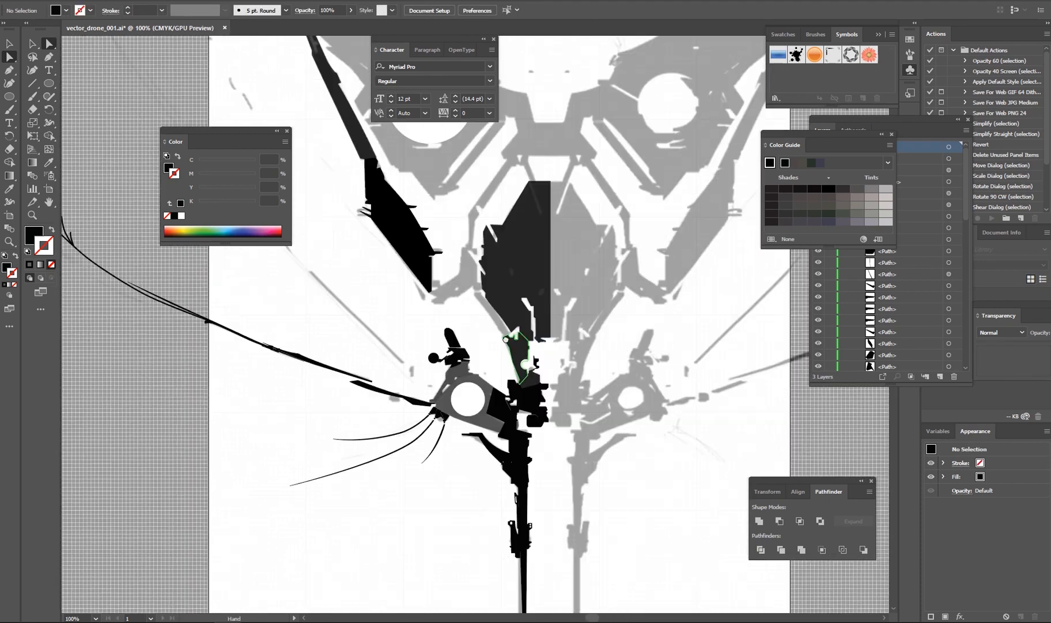
Inspect the traced central parts, the black side blade's lower tip and the remaining untraced areas of the drone.
scroll(541, 420, up, 3)
drag(542, 155, 457, 199)
scroll(456, 199, down, 1)
scroll(455, 402, up, 2)
key(v)
click(631, 518)
click(399, 341)
click(566, 428)
click(477, 381)
key(p)
scroll(477, 381, up, 3)
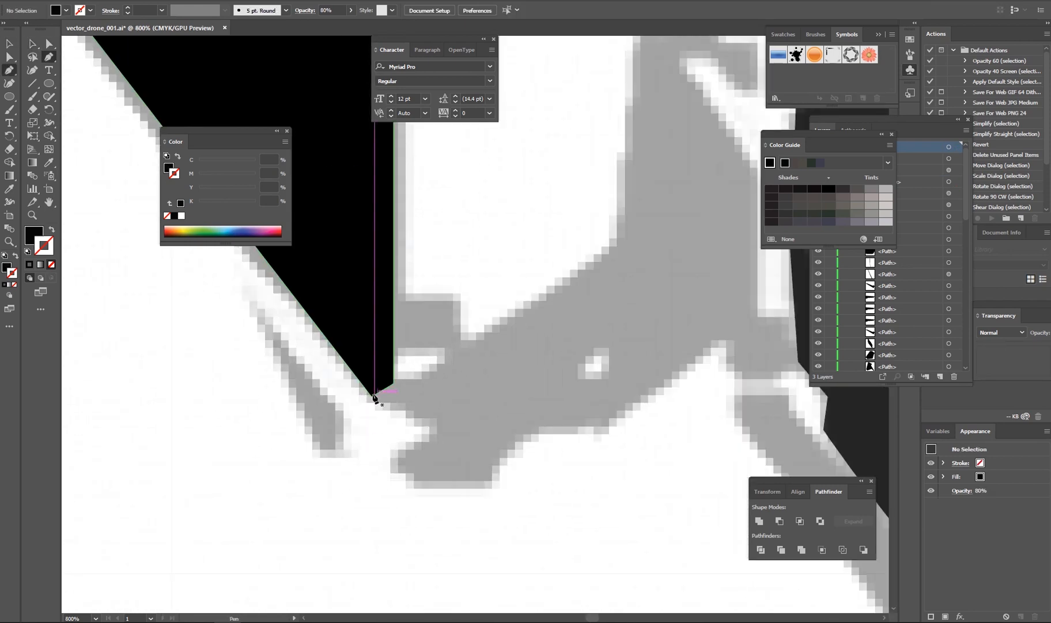
scroll(542, 434, down, 7)
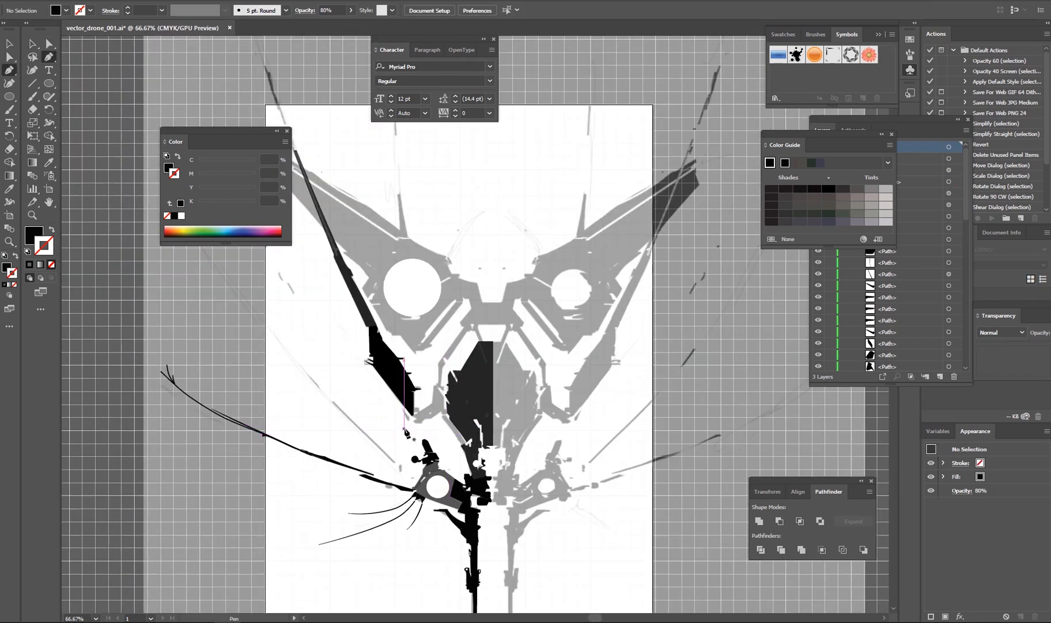
Start tracing the large wing plate in black, from its outer tip along the lower edge to the corner beside the strut.
drag(383, 231, 444, 308)
scroll(374, 244, up, 1)
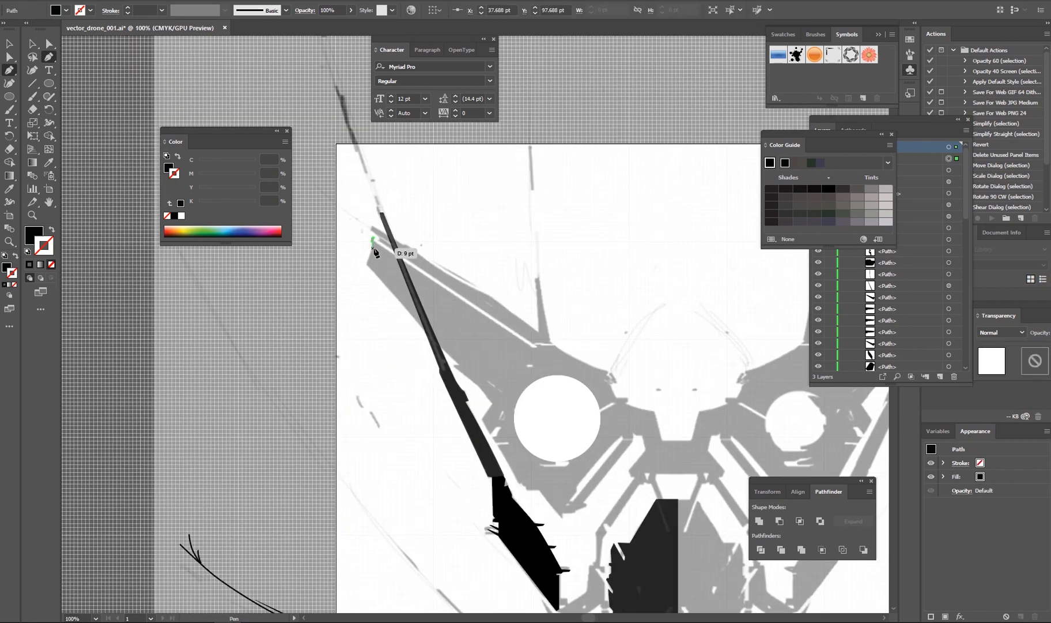
click(373, 247)
scroll(460, 365, up, 1)
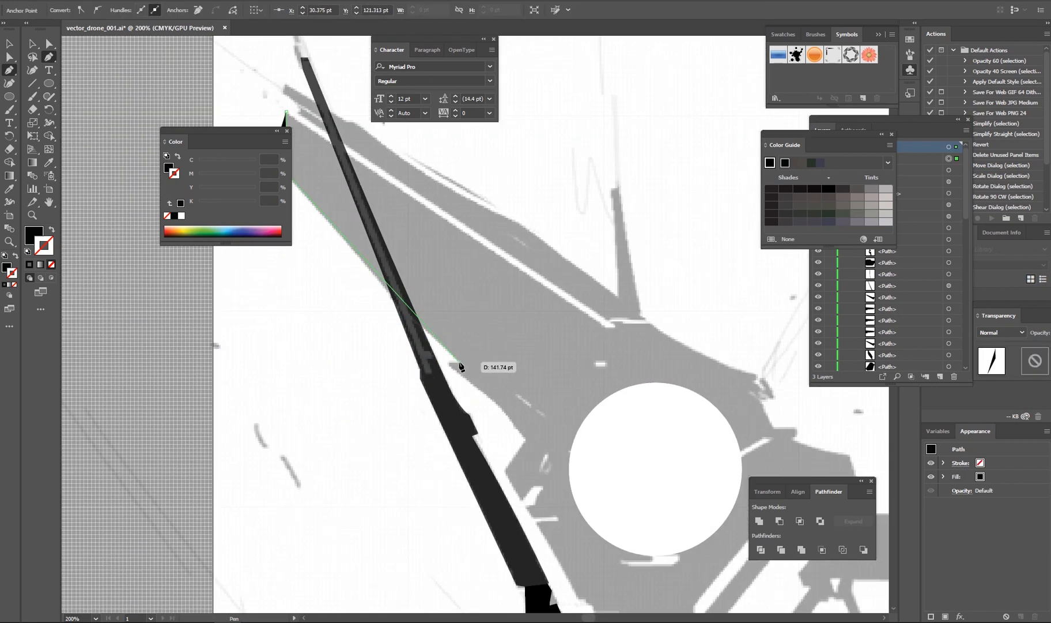
click(525, 440)
drag(525, 440, 420, 305)
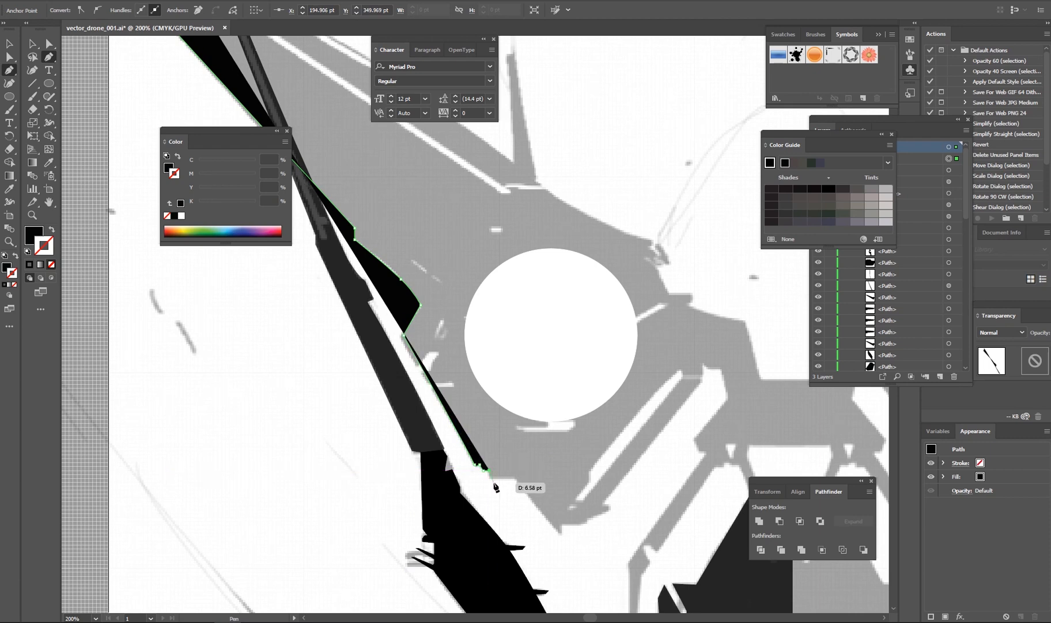
Continue the wing plate's outline around its lower point and up the diagonal edge below the white circle.
click(494, 483)
click(516, 482)
click(562, 534)
click(562, 523)
click(589, 484)
click(588, 471)
click(678, 369)
drag(679, 370, 591, 493)
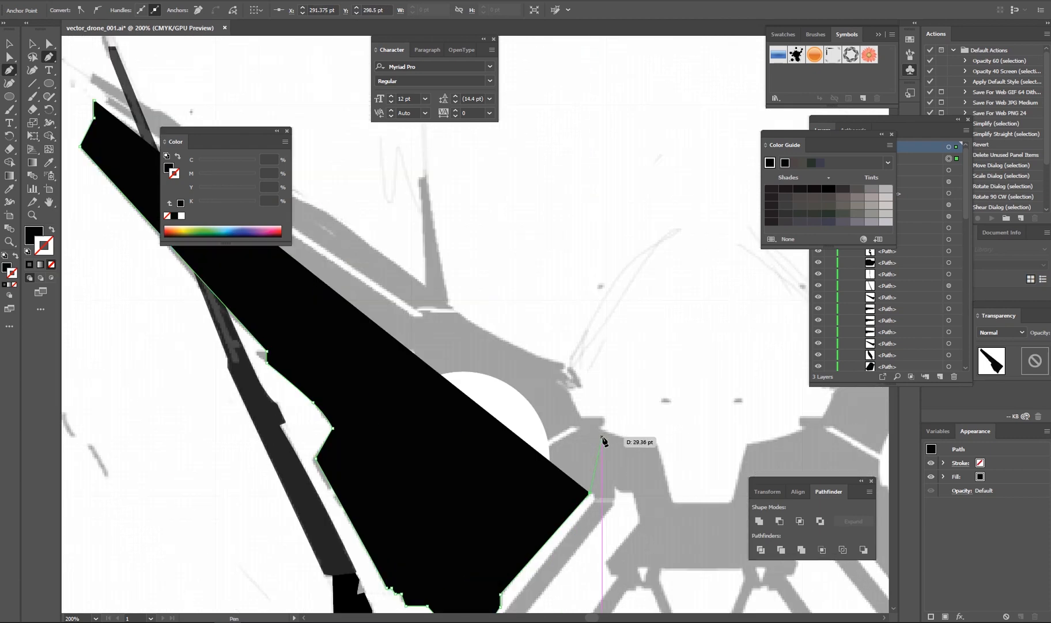
Close the wing plate's outline along its inner and upper edges and arrange it behind the large white circle.
click(599, 428)
click(558, 383)
click(564, 366)
drag(467, 352, 568, 497)
click(520, 425)
click(457, 414)
drag(455, 416, 558, 508)
click(298, 337)
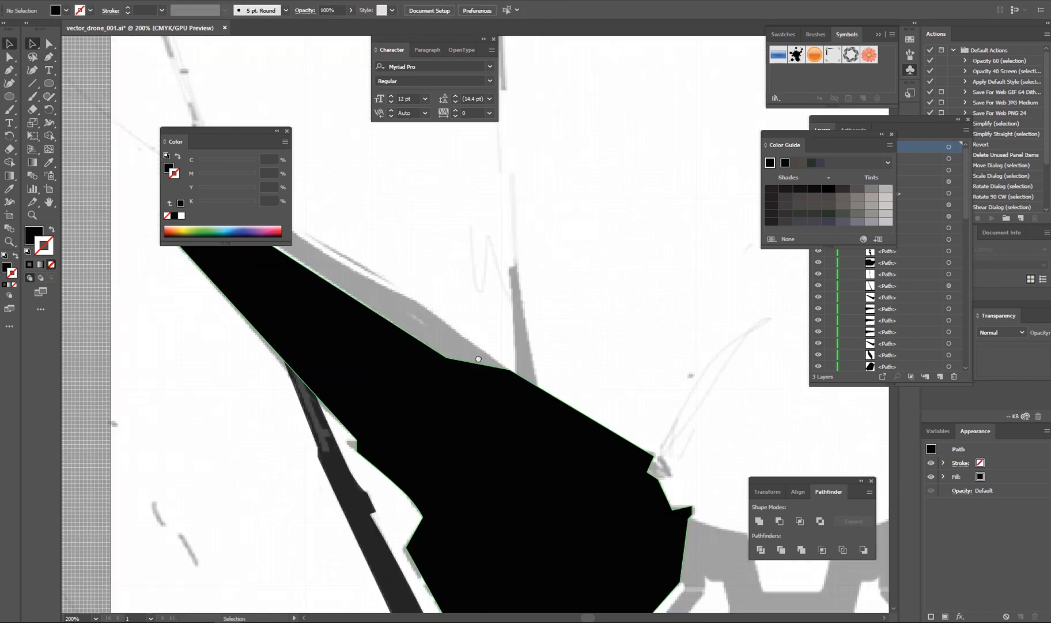
scroll(478, 359, down, 3)
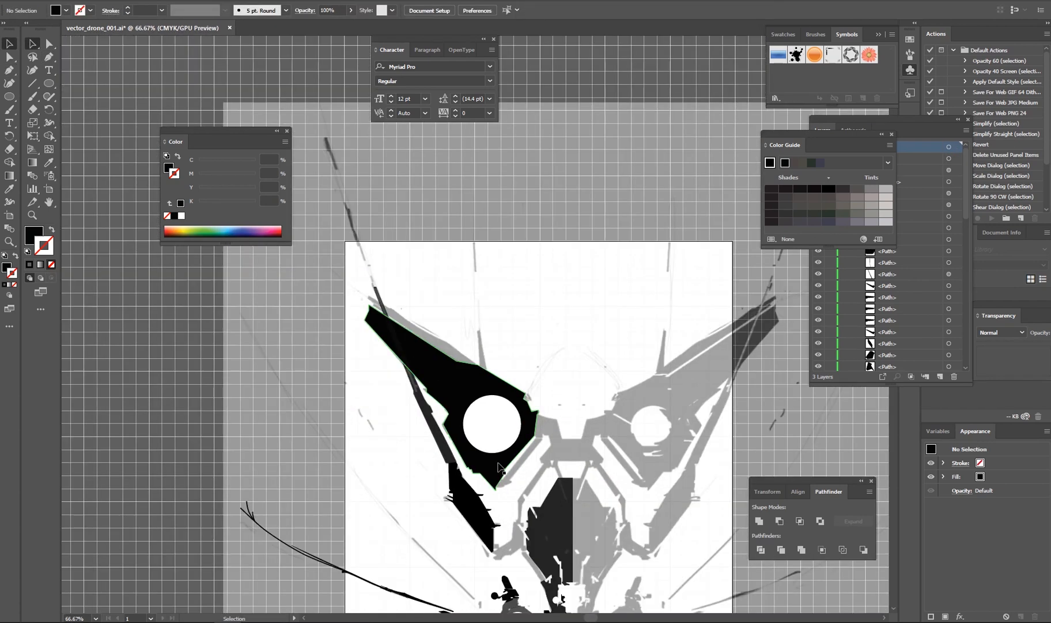
Start tracing the narrow upper strip above the wing plate, from its outer tip along the top edge.
scroll(499, 467, up, 6)
key(p)
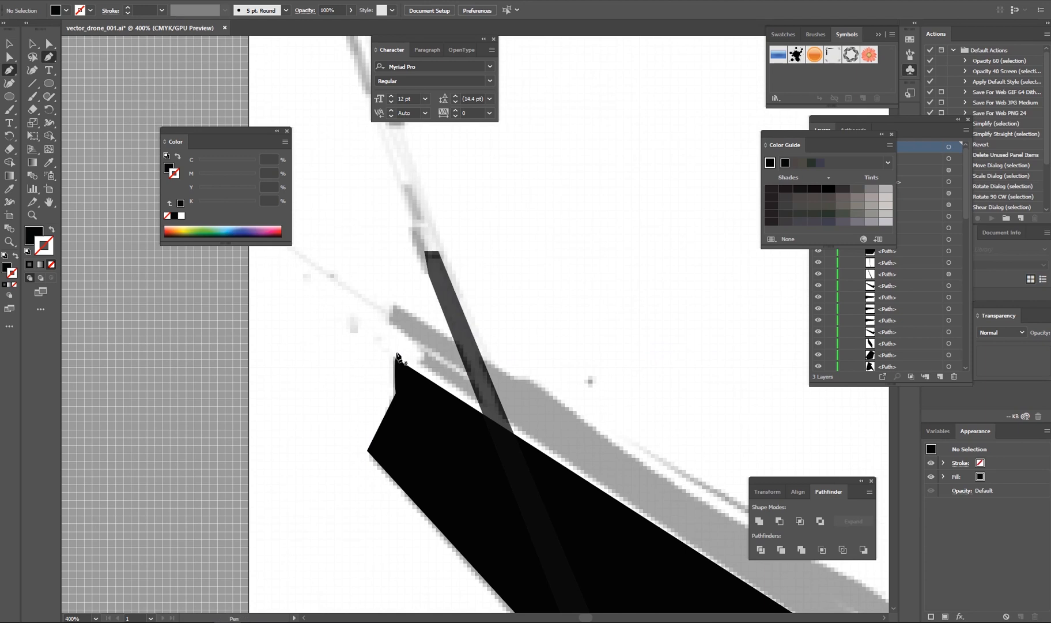
click(395, 353)
click(394, 338)
click(367, 296)
click(375, 291)
click(530, 382)
Trace the strip's curved upper edge and close its outline along the wing plate's upper edge.
drag(641, 446, 373, 314)
scroll(478, 403, down, 1)
drag(471, 393, 527, 414)
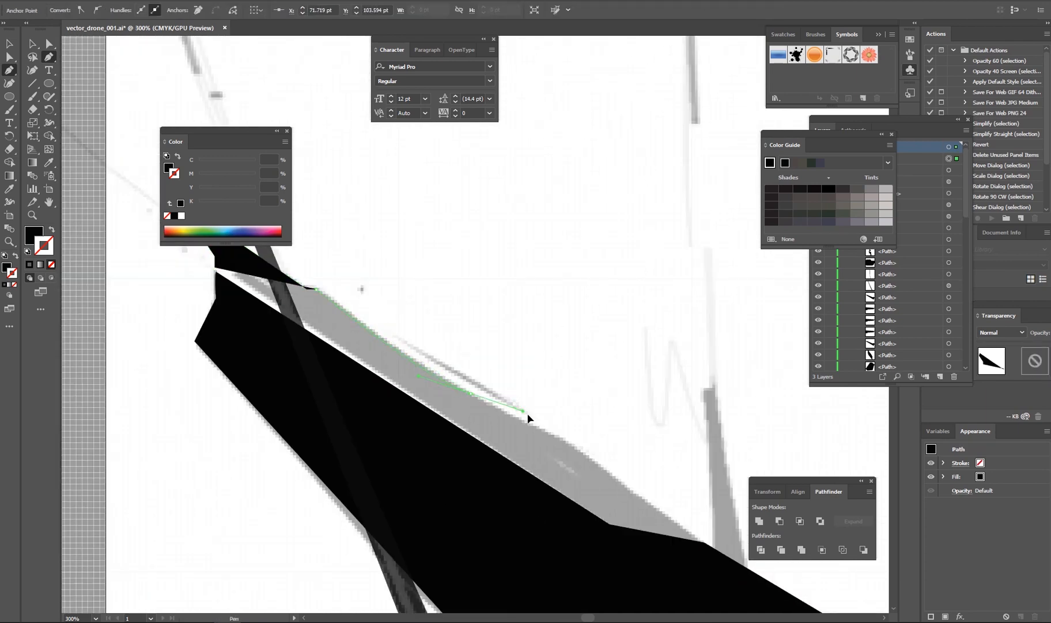
click(701, 537)
click(606, 522)
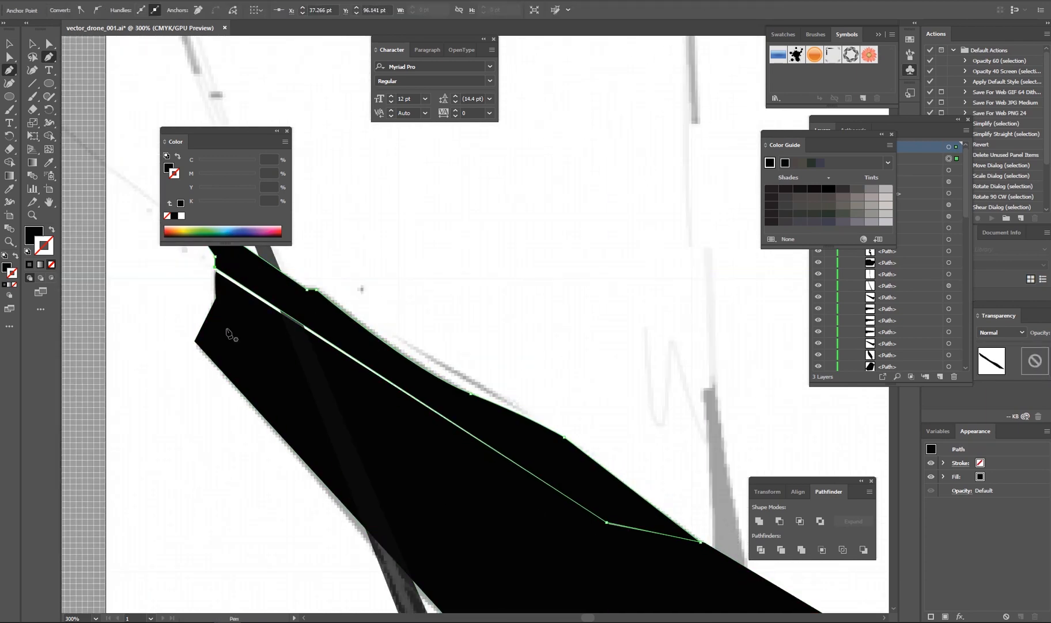
Smooth the upper strip's curved top edge by adjusting its anchor points and curve.
scroll(464, 435, down, 3)
key(a)
click(552, 411)
scroll(471, 426, up, 4)
click(451, 420)
drag(451, 415, 413, 374)
drag(487, 402, 493, 417)
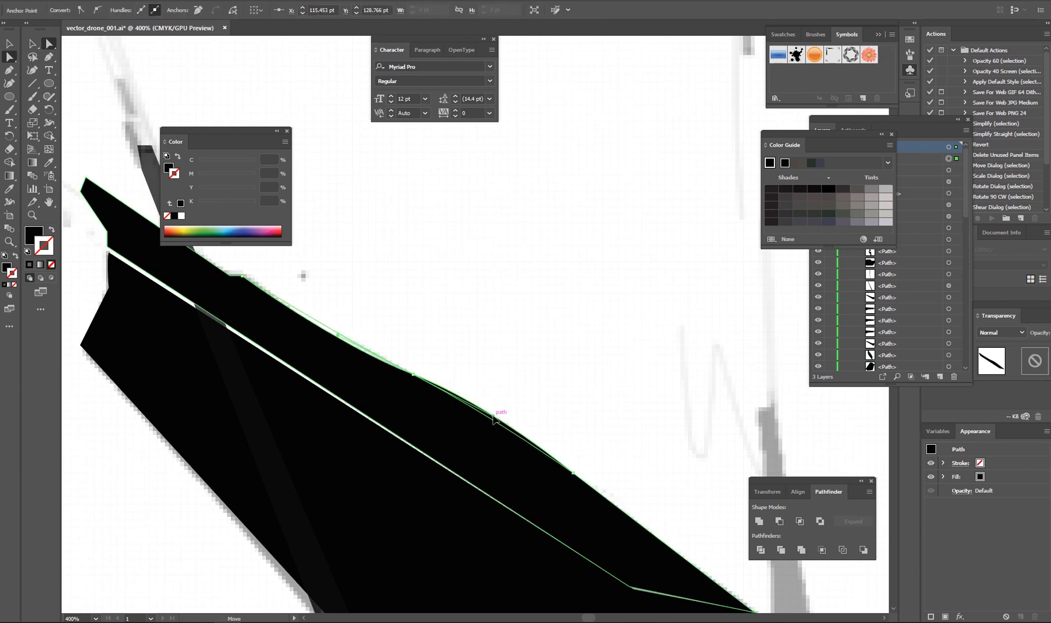
Nudge the upper strip's anchors to narrow the gap against the wing plate and deselect it.
click(424, 366)
scroll(179, 249, up, 1)
drag(179, 249, 404, 317)
drag(300, 345, 302, 349)
drag(680, 542, 115, 110)
drag(509, 417, 514, 419)
click(588, 354)
scroll(590, 411, down, 6)
scroll(583, 399, up, 3)
drag(636, 450, 527, 374)
scroll(527, 374, down, 2)
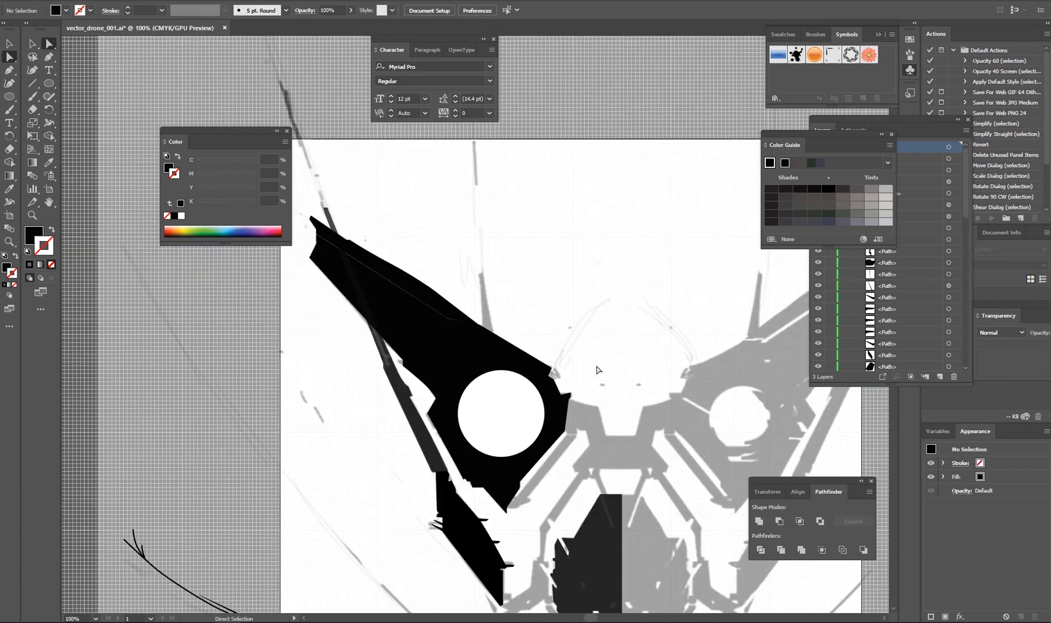
Check the wing plate's and upper strip's edges against the sketch, up to the plate's inner corner.
drag(579, 341, 525, 309)
drag(517, 268, 647, 341)
scroll(549, 330, up, 1)
click(453, 320)
key(p)
click(427, 291)
key(v)
click(657, 371)
drag(662, 383, 590, 344)
scroll(588, 349, down, 1)
drag(437, 319, 404, 277)
scroll(442, 372, up, 2)
key(a)
mouse_move(378, 332)
mouse_down()
mouse_move(385, 312)
mouse_move(398, 328)
mouse_up()
click(600, 261)
scroll(592, 317, down, 3)
drag(669, 390, 524, 340)
scroll(560, 371, up, 2)
scroll(572, 304, down, 2)
scroll(499, 356, up, 5)
drag(459, 361, 416, 449)
scroll(433, 443, down, 2)
scroll(457, 364, down, 1)
scroll(409, 279, up, 3)
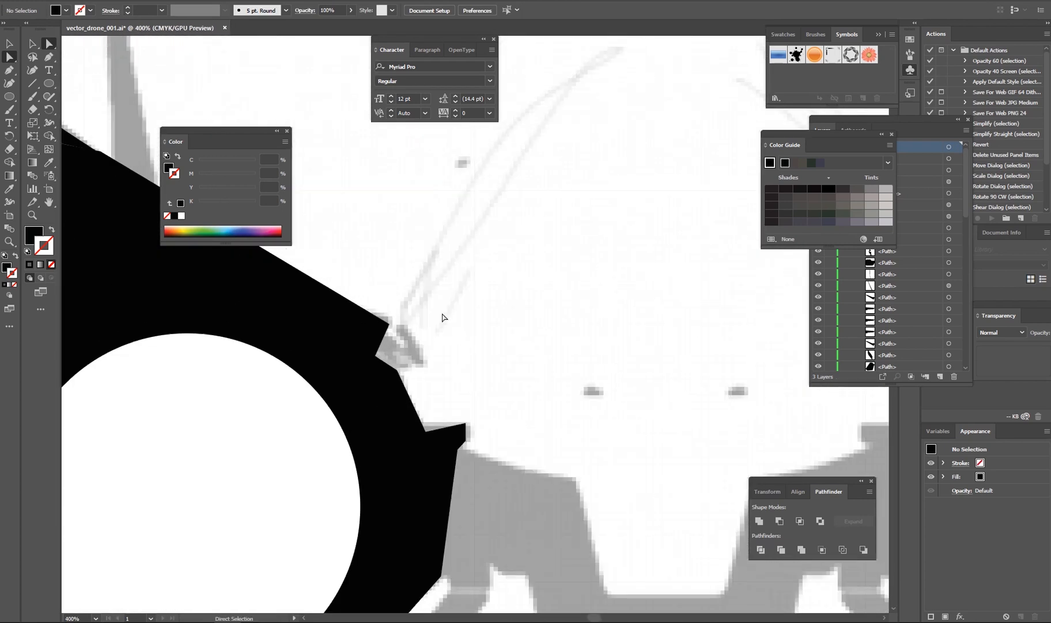
Trace the small hooked claw at the wing plate's inner upper corner as a closed black shape.
scroll(370, 332, up, 1)
key(p)
click(381, 370)
drag(412, 391, 433, 392)
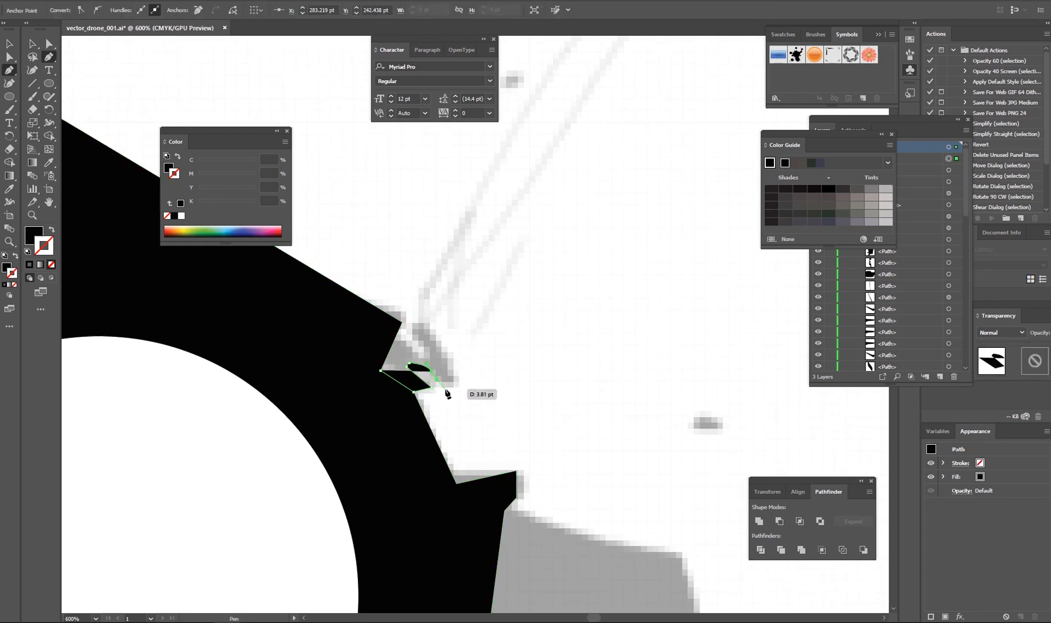
click(394, 341)
click(381, 370)
Remove the surplus anchors along the claw's upper notch and turn its rounded outer edge into straight, sharp-cornered segments.
key(a)
scroll(427, 388, up, 2)
click(423, 298)
key(p)
click(407, 304)
key(a)
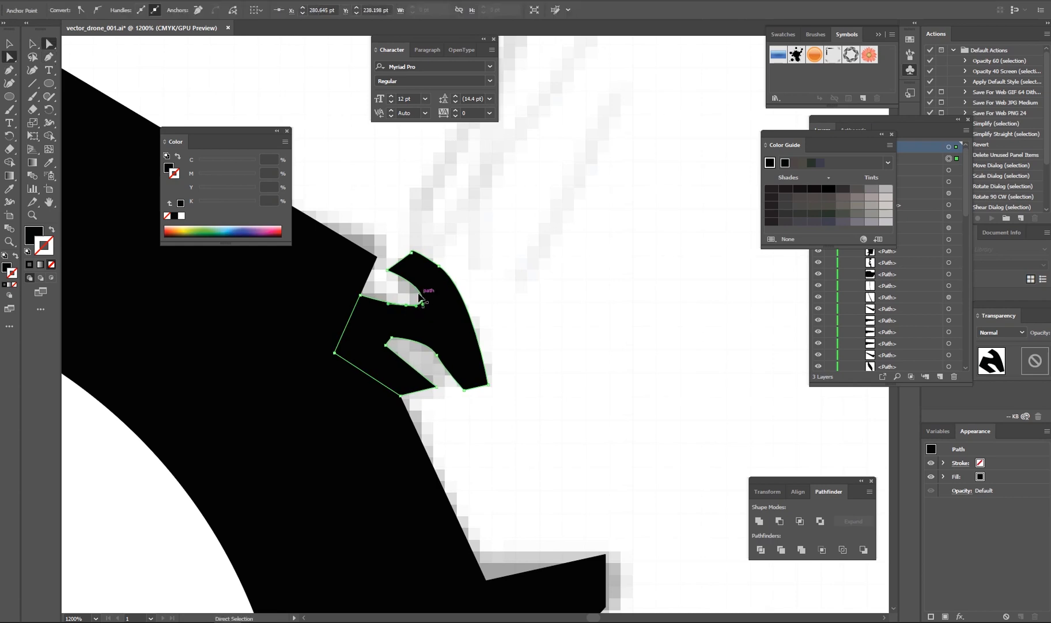
click(413, 291)
scroll(413, 288, up, 1)
click(408, 267)
key(p)
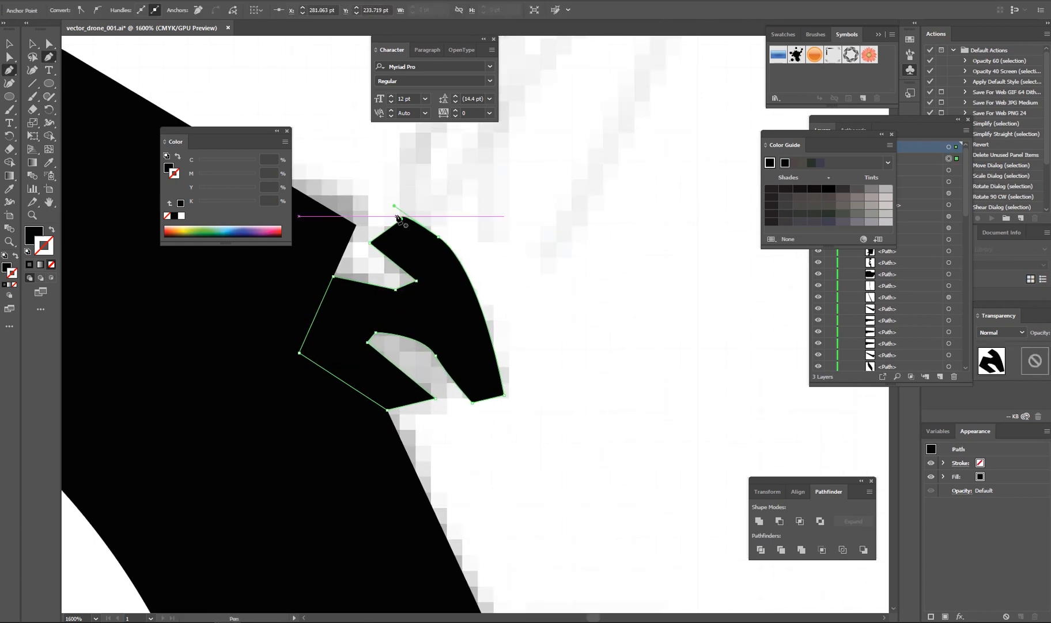
Extend the claw's upper notch deeper toward the claw's lower tip and curve the notch's outer edge.
key(a)
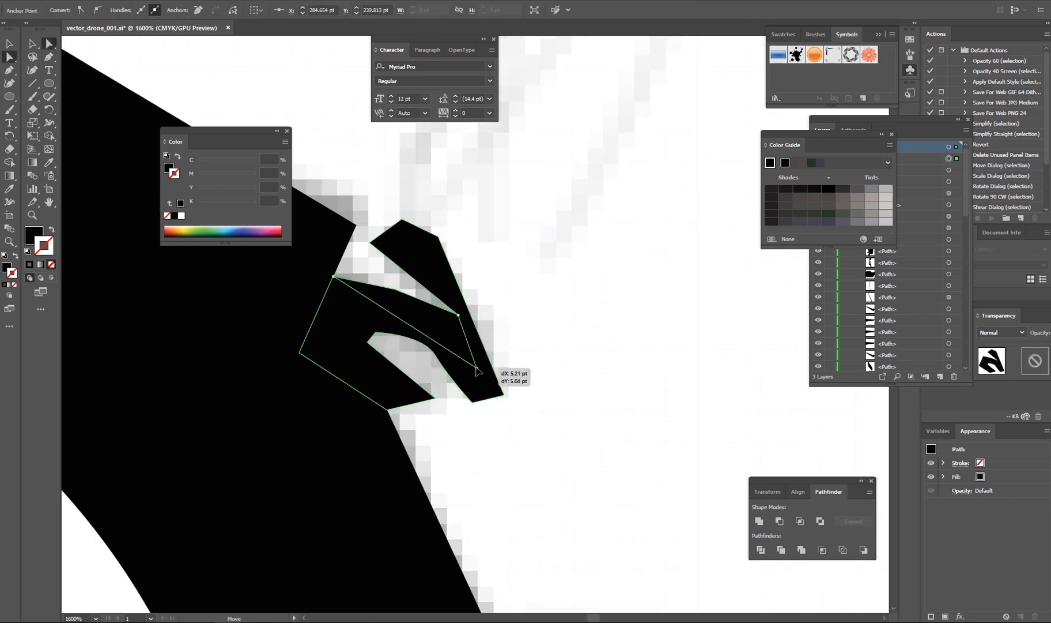
drag(476, 367, 473, 343)
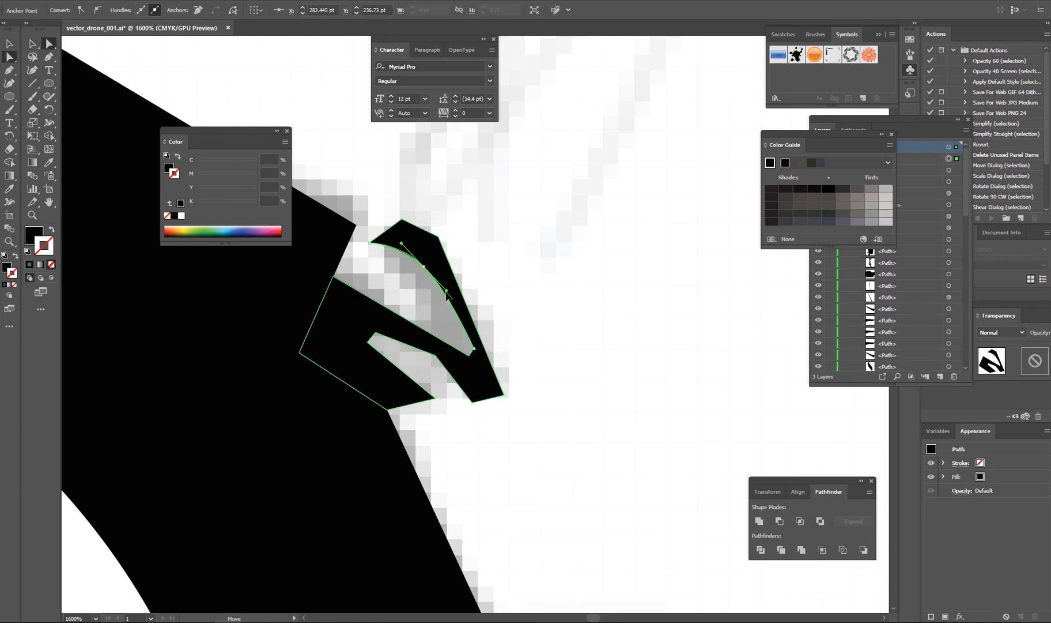
click(445, 347)
scroll(557, 371, down, 3)
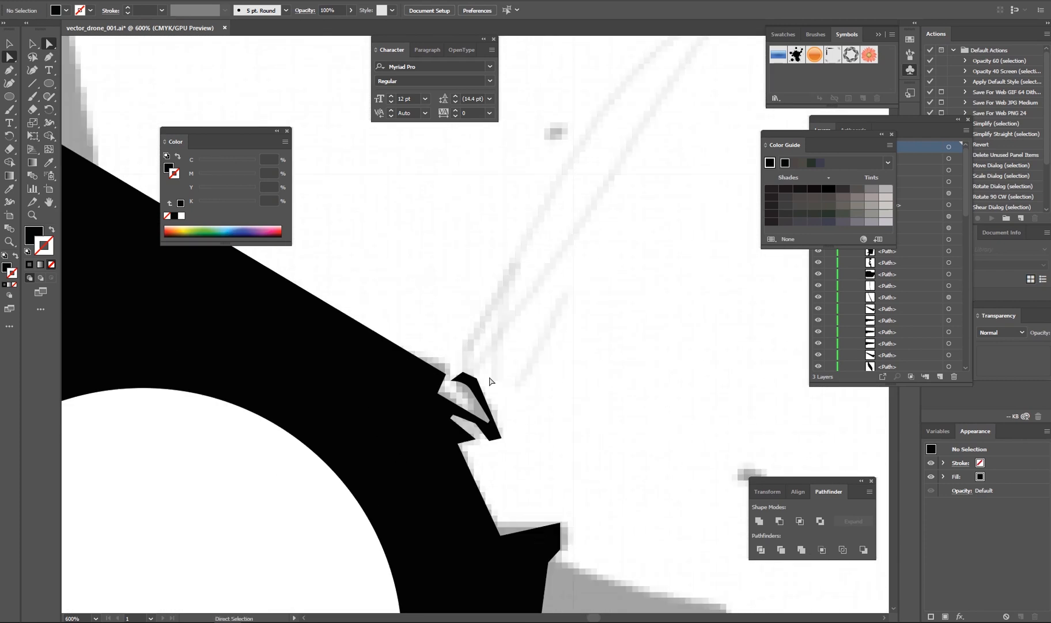
Refine the anchor at the inner tip of the claw's upper prong and deselect the claw.
scroll(485, 370, up, 3)
click(427, 399)
click(397, 403)
scroll(408, 412, up, 2)
key(p)
click(388, 397)
key(ctrl+z)
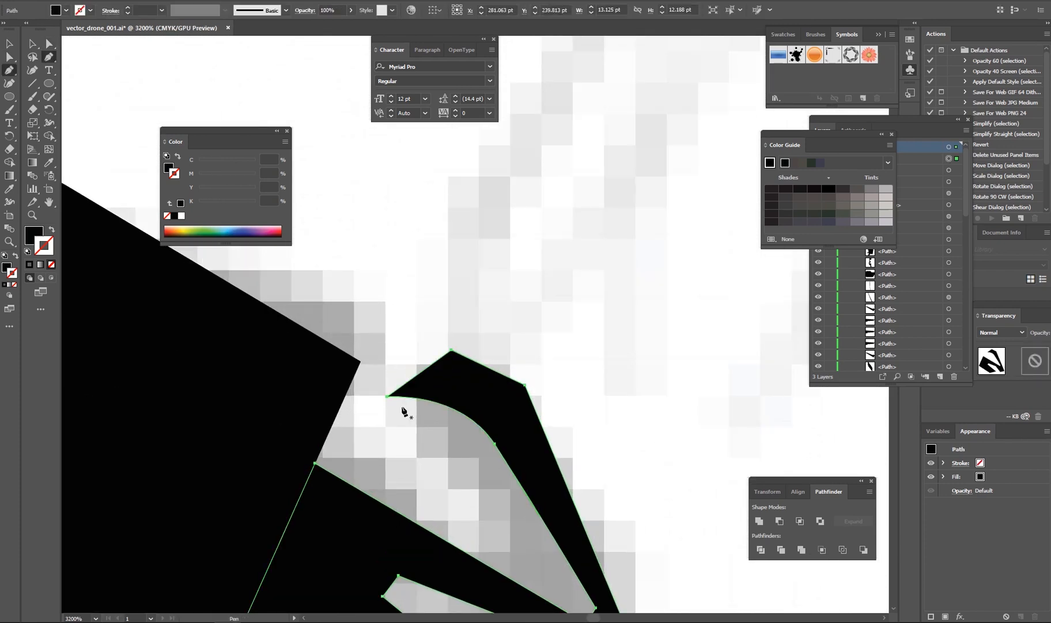
key(a)
click(388, 397)
scroll(398, 409, up, 4)
scroll(462, 445, down, 8)
click(542, 401)
Trace a thin sliver along the claw's top edge as a separate black shape and deselect it.
scroll(471, 341, down, 2)
scroll(469, 341, up, 4)
key(p)
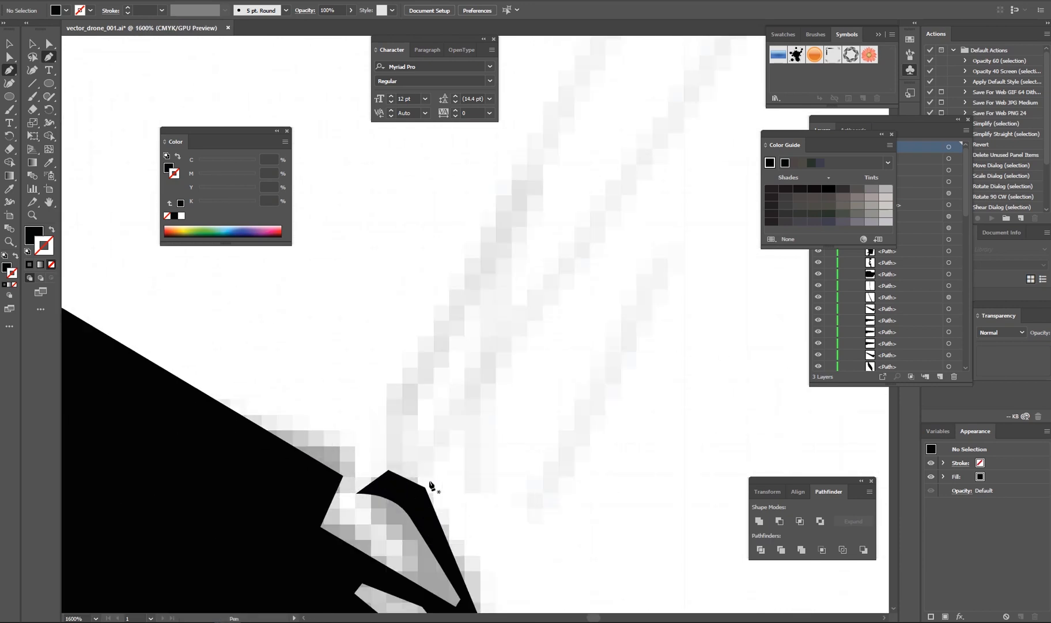
click(430, 483)
drag(451, 305, 397, 397)
click(339, 558)
click(376, 575)
key(v)
click(508, 514)
scroll(508, 514, down, 9)
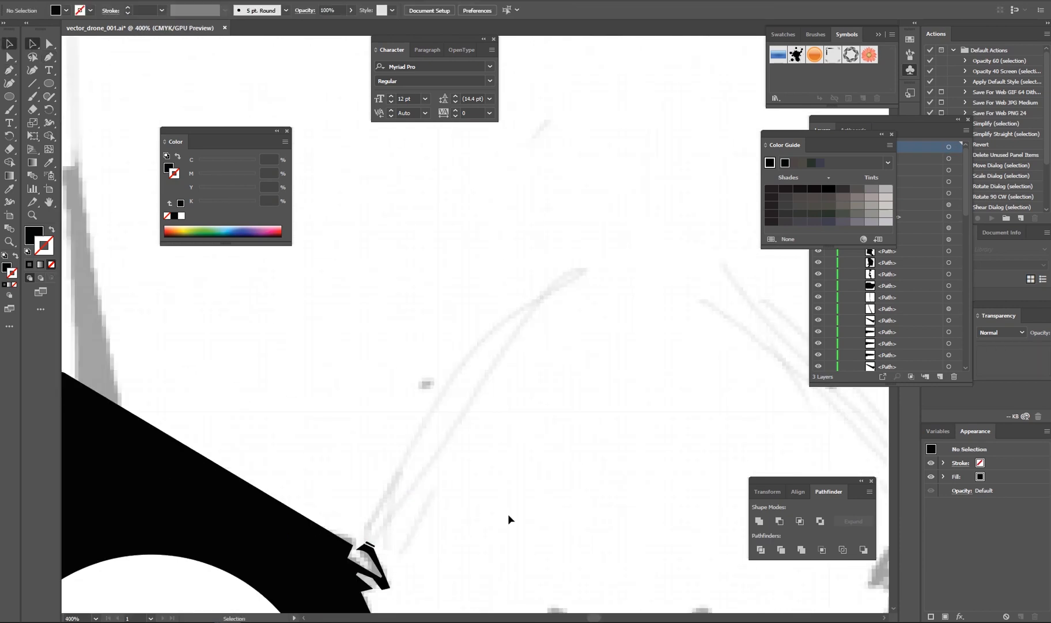
Trace the thin antenna rising from the claw's top, with a bend partway up and a pointed end at the sketched tip.
scroll(500, 418, up, 9)
drag(577, 438, 478, 383)
scroll(477, 383, down, 1)
key(p)
scroll(477, 382, down, 3)
drag(517, 350, 462, 406)
scroll(403, 453, up, 1)
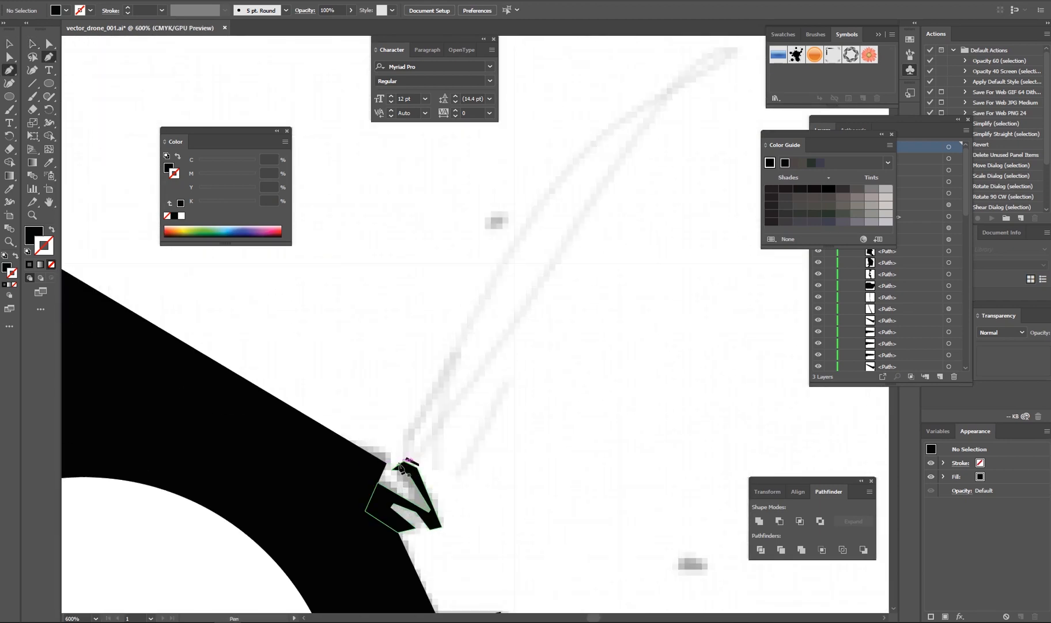
click(408, 457)
click(419, 417)
drag(569, 169, 473, 291)
click(473, 291)
click(629, 172)
click(475, 292)
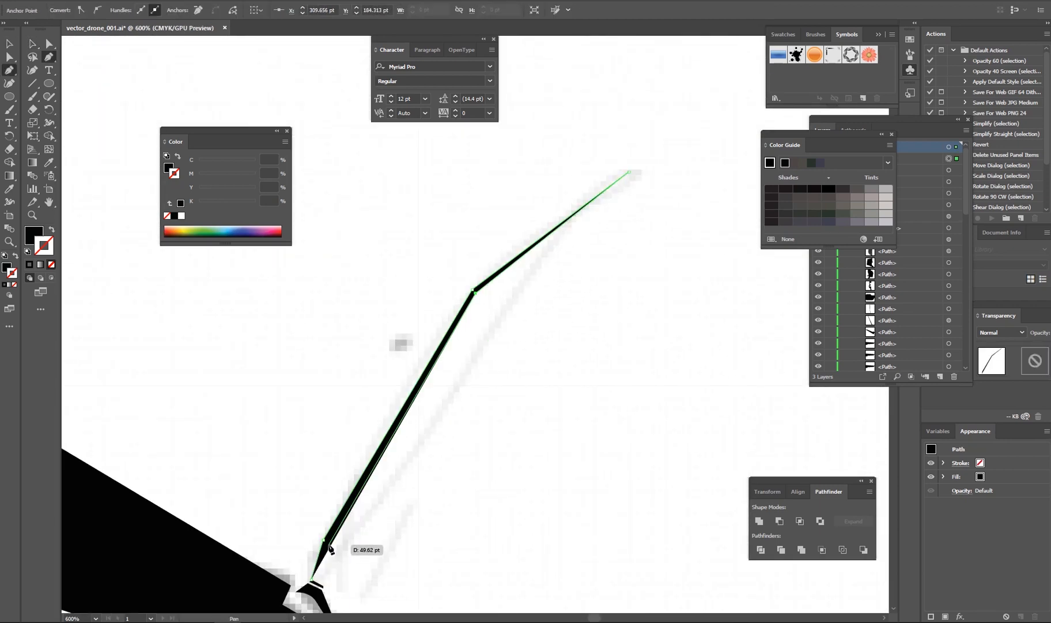
Complete the antenna as a slim tapered black shape down to its base and deselect it.
click(535, 408)
key(ctrl+z)
scroll(485, 333, up, 2)
drag(489, 330, 503, 409)
drag(481, 332, 442, 365)
key(v)
click(530, 371)
scroll(544, 366, down, 7)
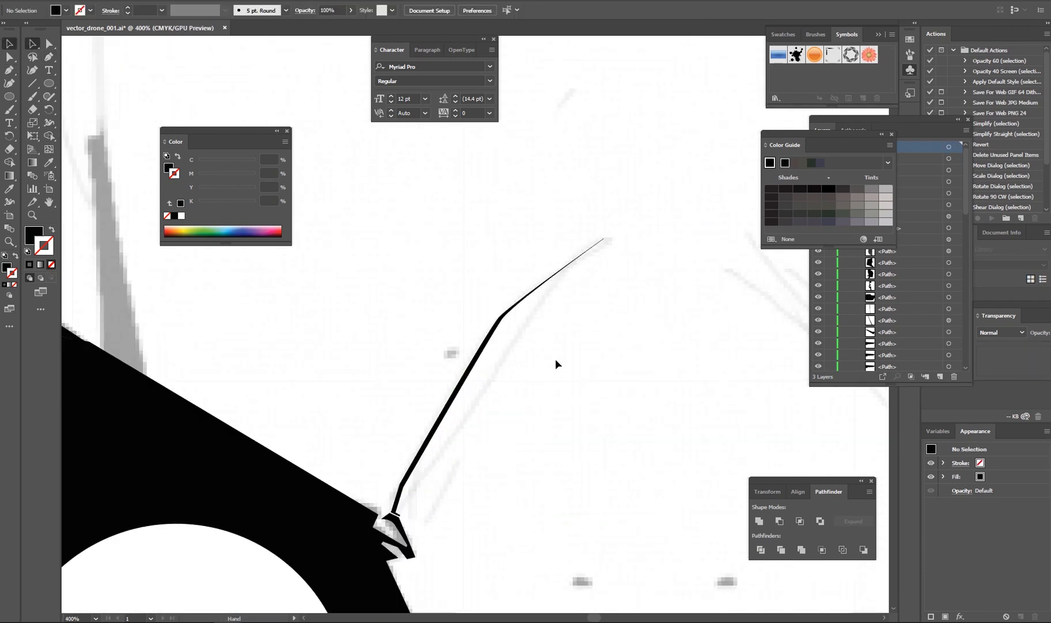
Duplicate the antenna and rotate the copy slightly toward the drone's center, keeping both bases at the claw.
scroll(601, 448, up, 3)
click(418, 321)
key(e)
drag(553, 420, 543, 430)
key(v)
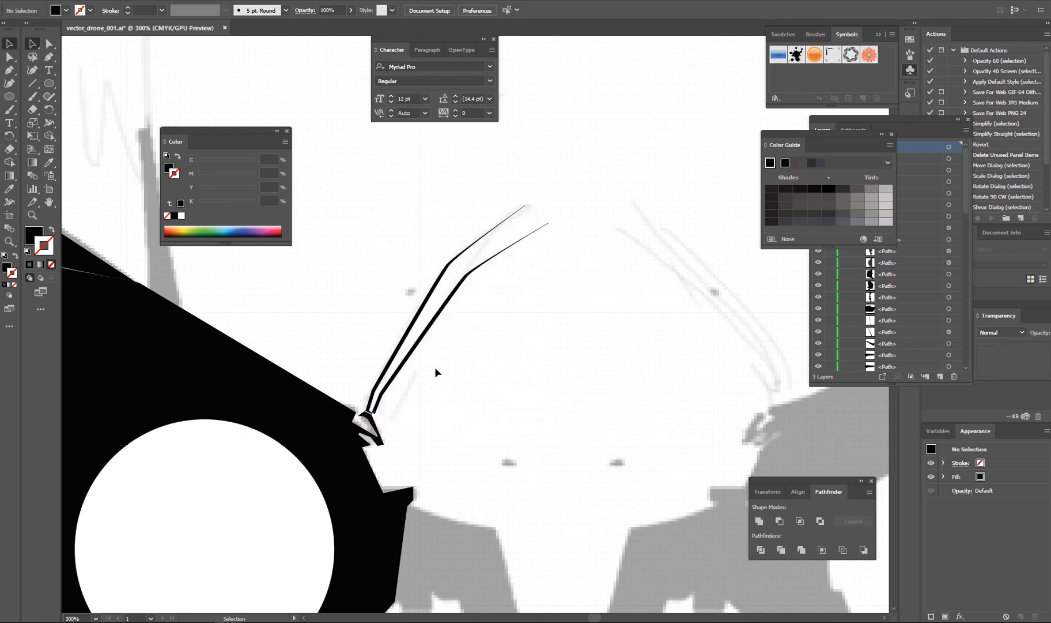
Rotate the second antenna slightly further toward the center and nudge it right and down beside the first.
click(431, 326)
key(e)
drag(594, 307, 594, 318)
key(v)
key(Right)
key(Down)
click(495, 384)
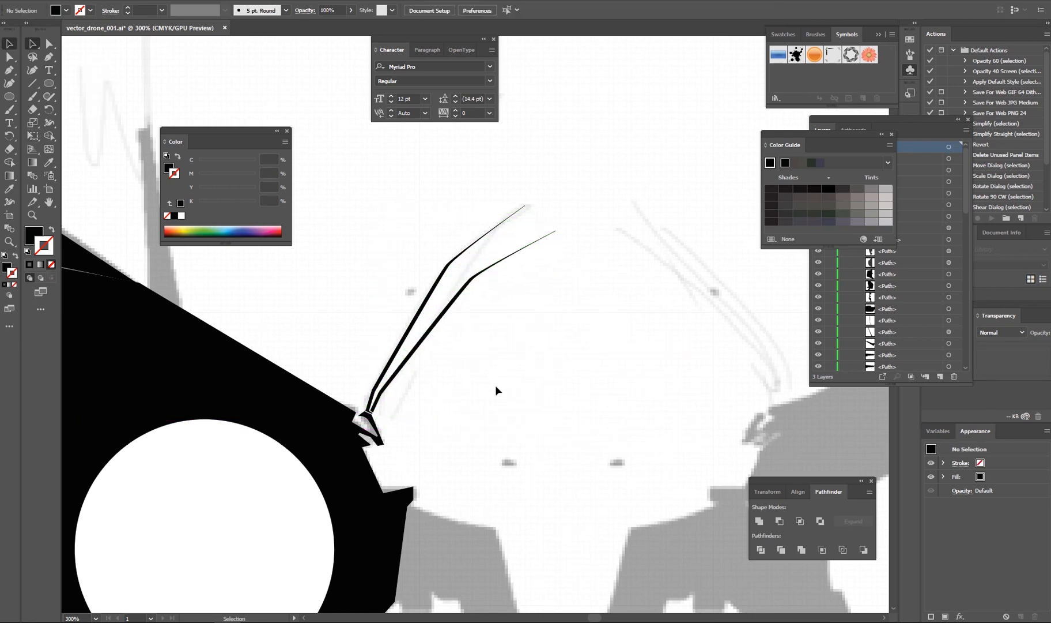
Outline the diagonal bar beside the wing plate's lower inner edge, from the plate's bottom tip up and back down.
scroll(495, 385, down, 4)
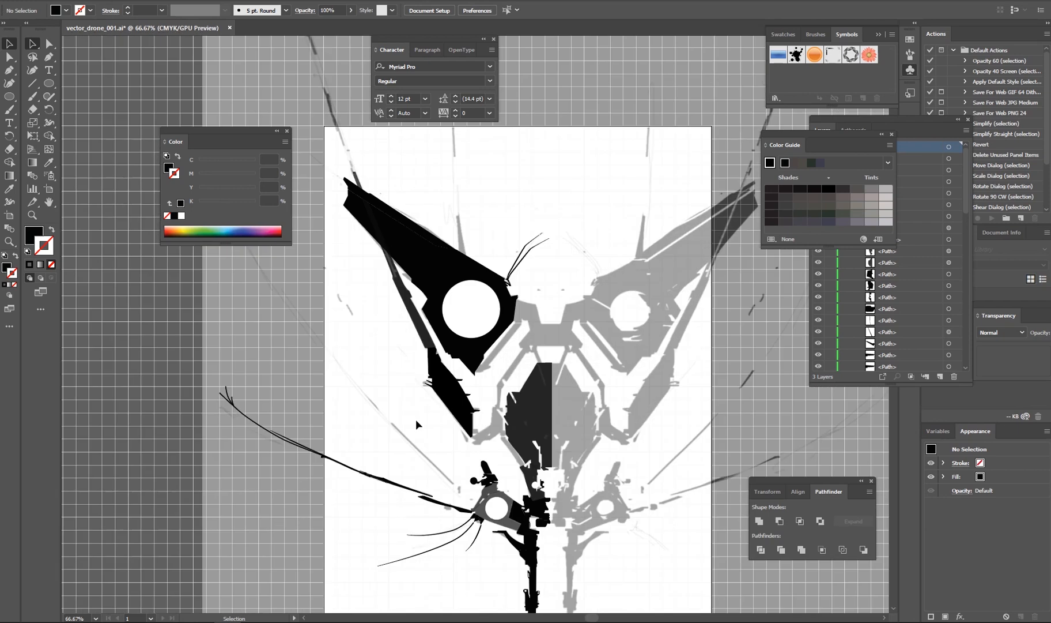
key(p)
scroll(415, 419, up, 7)
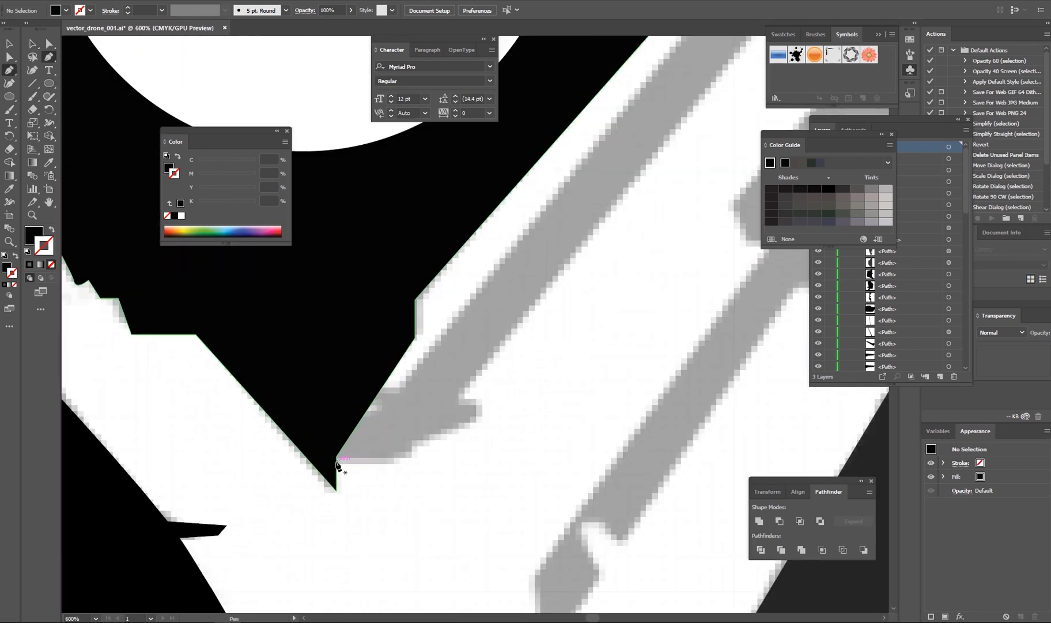
click(336, 460)
scroll(402, 391, down, 2)
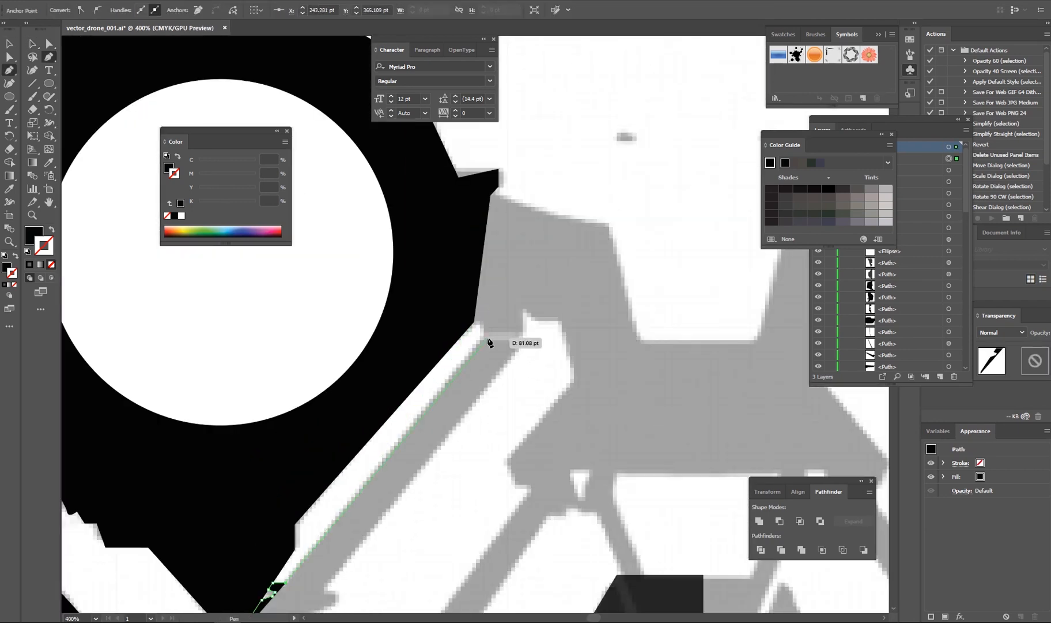
click(526, 334)
drag(333, 591, 393, 467)
click(386, 461)
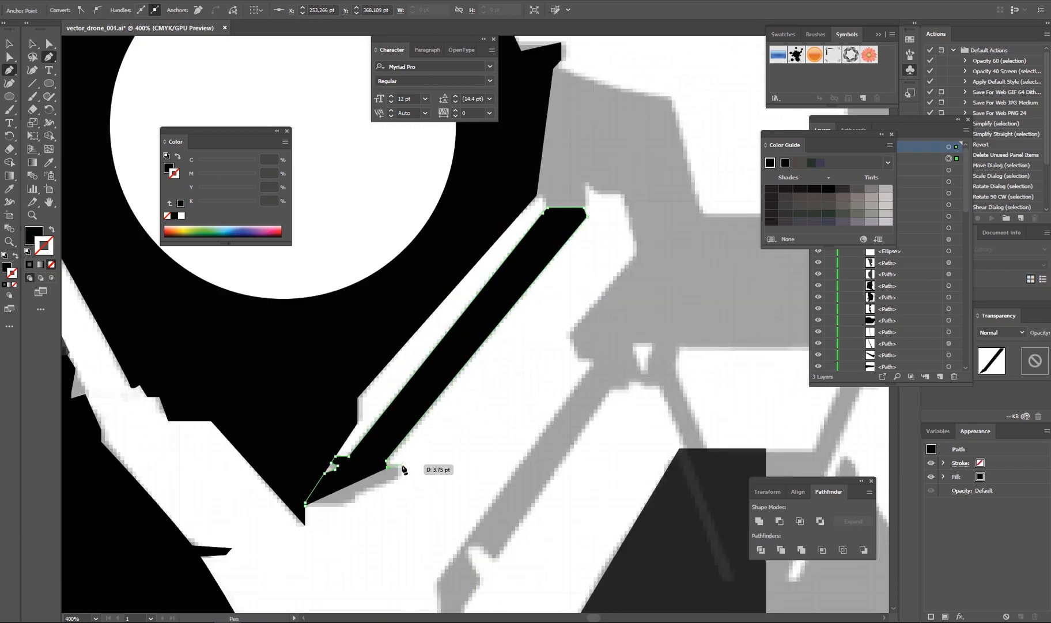
Trace the hooked lower end of the diagonal bar, close the shape and deselect it.
scroll(310, 507, up, 4)
drag(310, 507, 407, 447)
key(v)
click(533, 459)
scroll(533, 459, down, 8)
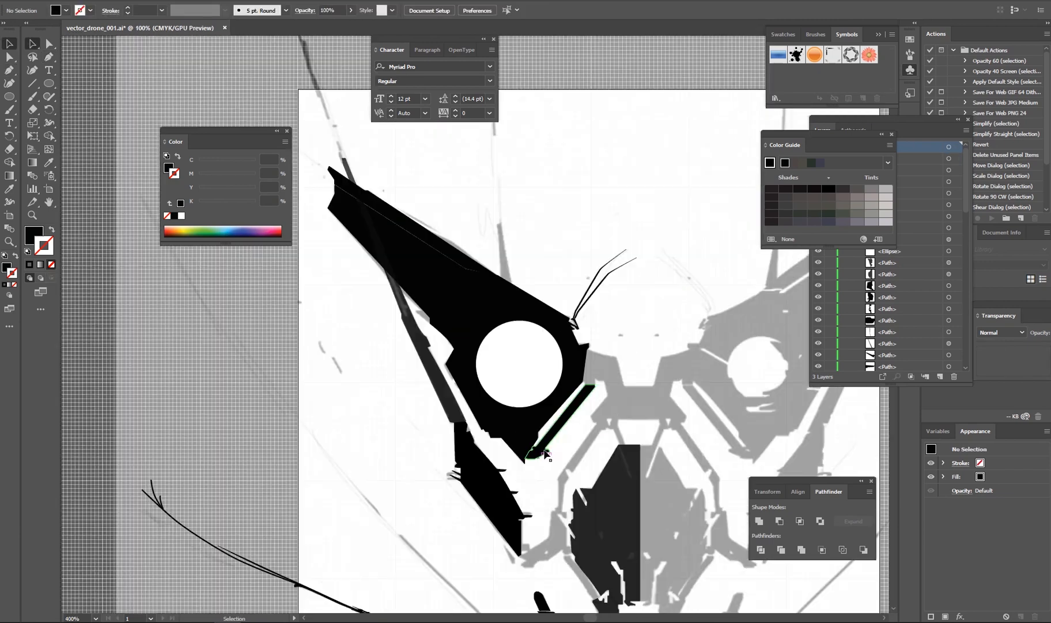
Adjust the anchors around the first antenna's bend to refine its outline.
scroll(640, 559, up, 2)
scroll(516, 347, down, 1)
drag(516, 347, 487, 414)
scroll(487, 414, up, 4)
scroll(446, 436, down, 7)
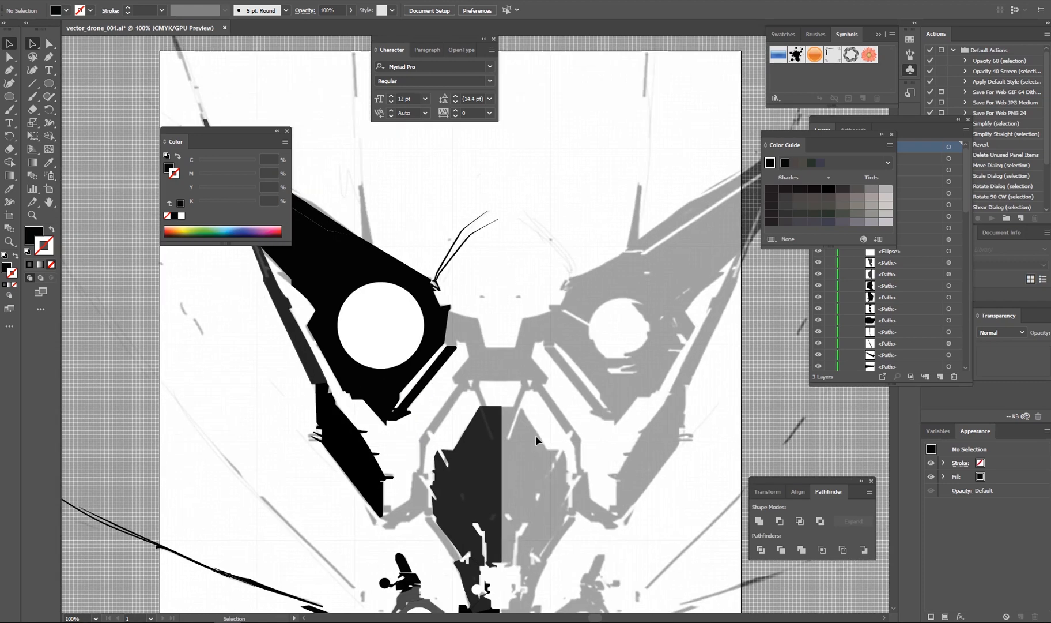
drag(390, 328, 534, 376)
scroll(591, 270, up, 6)
click(559, 287)
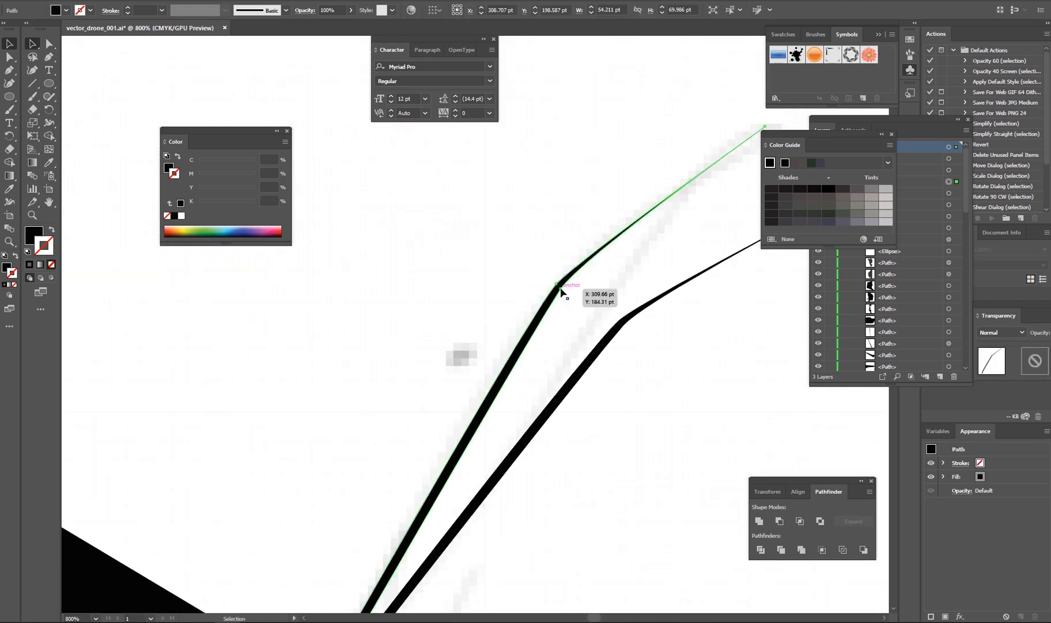
key(a)
click(560, 291)
scroll(583, 298, up, 3)
drag(518, 278, 505, 285)
click(568, 322)
drag(699, 393, 566, 354)
click(562, 398)
Make small anchor corrections at the antennas' bend and near their base, and deselect them.
scroll(513, 404, down, 6)
scroll(512, 407, up, 4)
drag(527, 252, 525, 257)
click(490, 357)
drag(318, 569, 573, 244)
drag(428, 396, 423, 390)
click(495, 397)
Start tracing the center bridge piece with the small stepped corner where it meets the diagonal bar's top end.
scroll(577, 400, down, 5)
scroll(632, 429, down, 1)
drag(633, 430, 527, 353)
scroll(529, 391, down, 1)
drag(539, 428, 533, 393)
scroll(513, 405, up, 6)
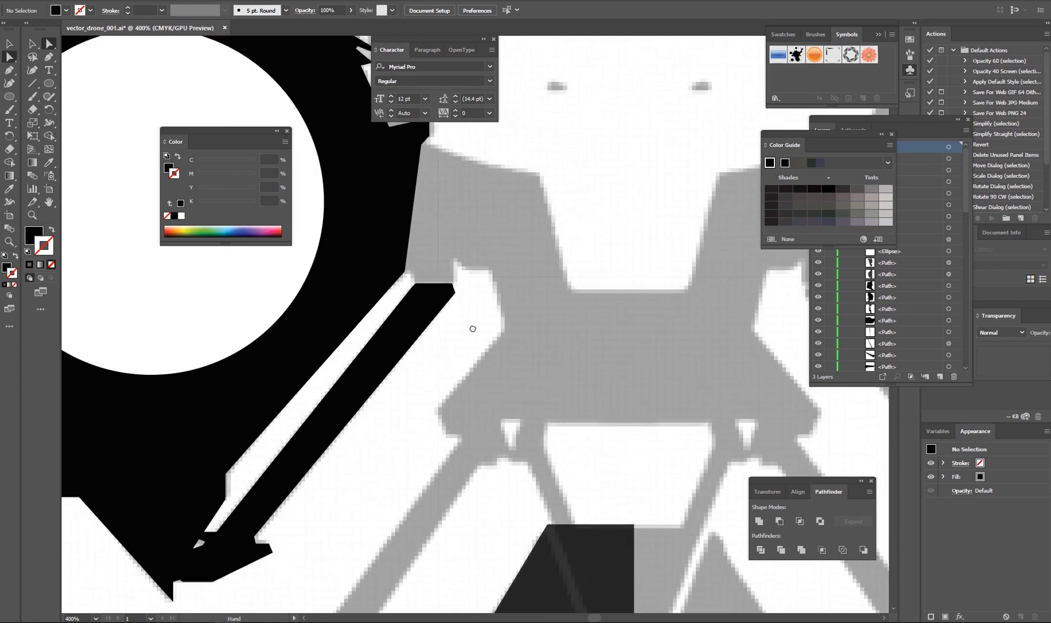
drag(360, 222, 436, 381)
key(p)
click(452, 401)
click(450, 395)
click(450, 381)
click(431, 377)
Continue the bridge outline up the wing plate's side, along its sloped top edge and down into the middle section.
drag(464, 131, 430, 248)
click(429, 240)
click(460, 240)
click(618, 293)
click(667, 297)
drag(670, 300, 459, 166)
click(462, 170)
click(516, 383)
scroll(470, 248, down, 2)
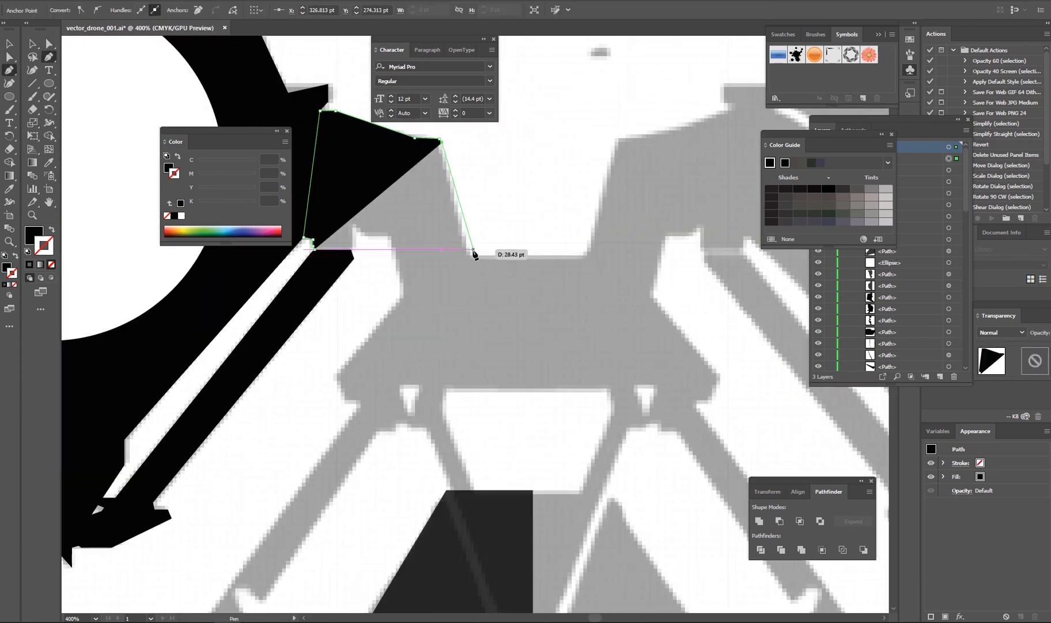
click(525, 254)
click(524, 279)
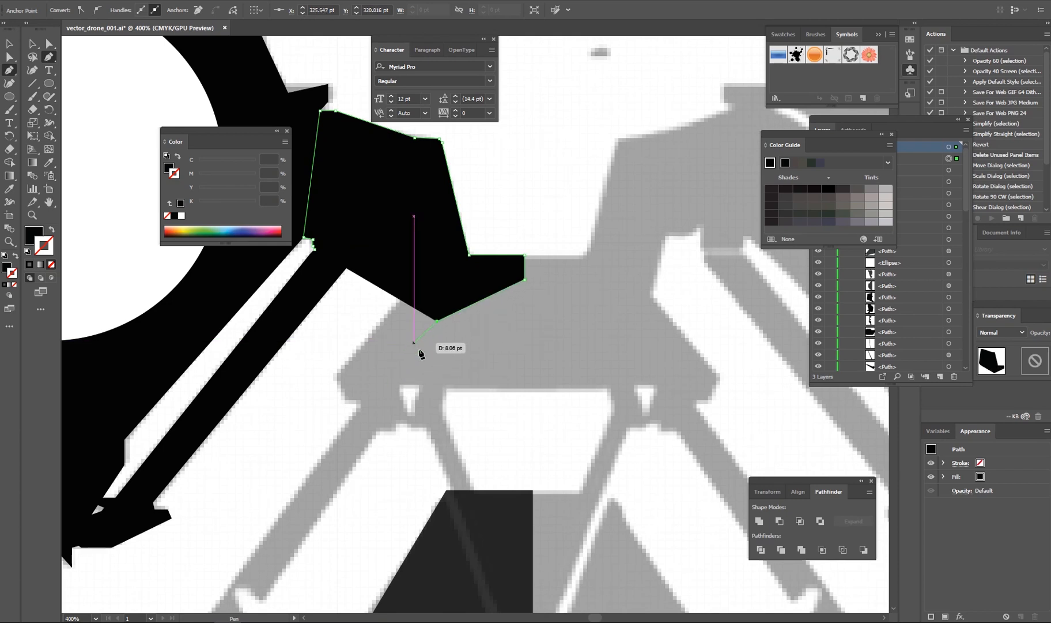
Trace the bridge's stepped foot and the slanted outer edge leading back up toward the diagonal bar.
click(398, 372)
click(398, 398)
click(345, 398)
click(344, 384)
click(334, 377)
click(379, 331)
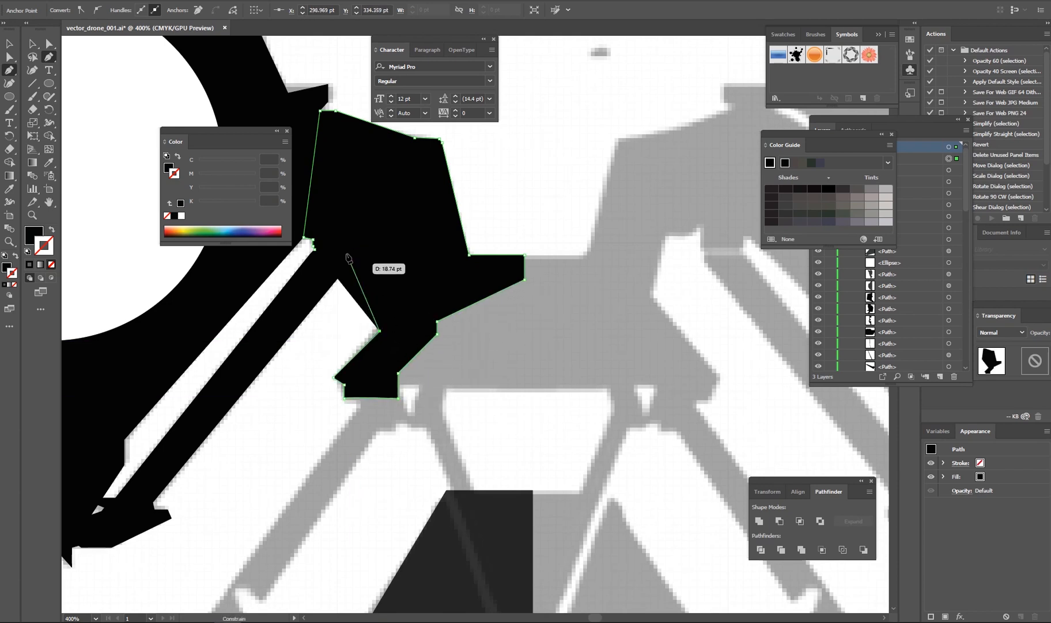
Align the bridge's lower corner with the top end of the diagonal bar and deselect the shape.
key(a)
click(357, 311)
drag(346, 250, 355, 249)
click(363, 307)
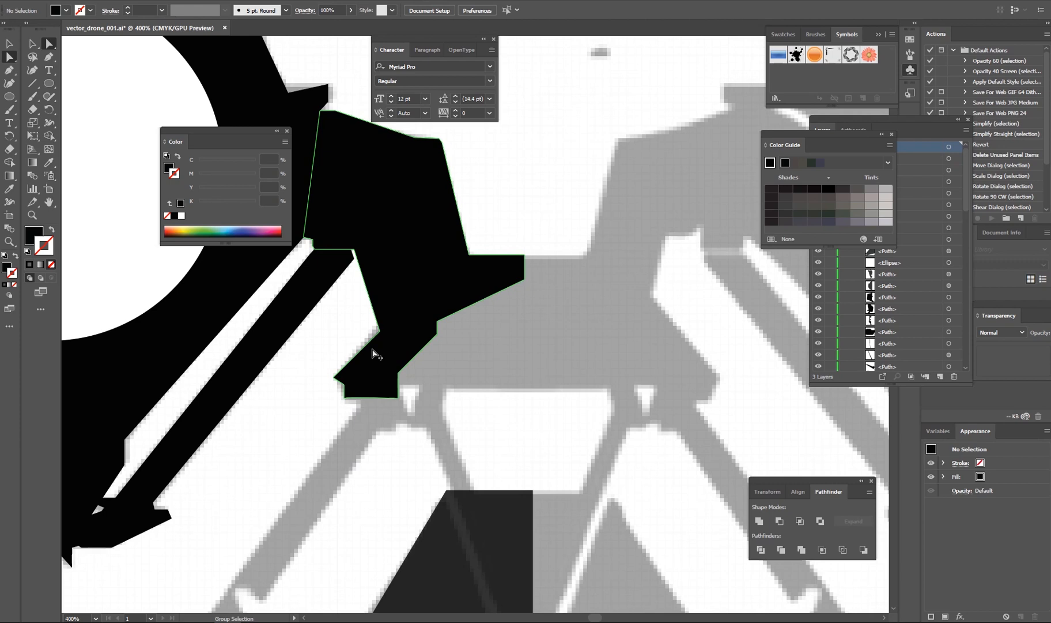
Correct the slightly curved bottom edge of the bridge's foot at its corner anchors and deselect the shape.
scroll(433, 357, down, 3)
scroll(480, 390, up, 4)
drag(479, 389, 636, 547)
click(490, 388)
key(p)
scroll(418, 406, up, 4)
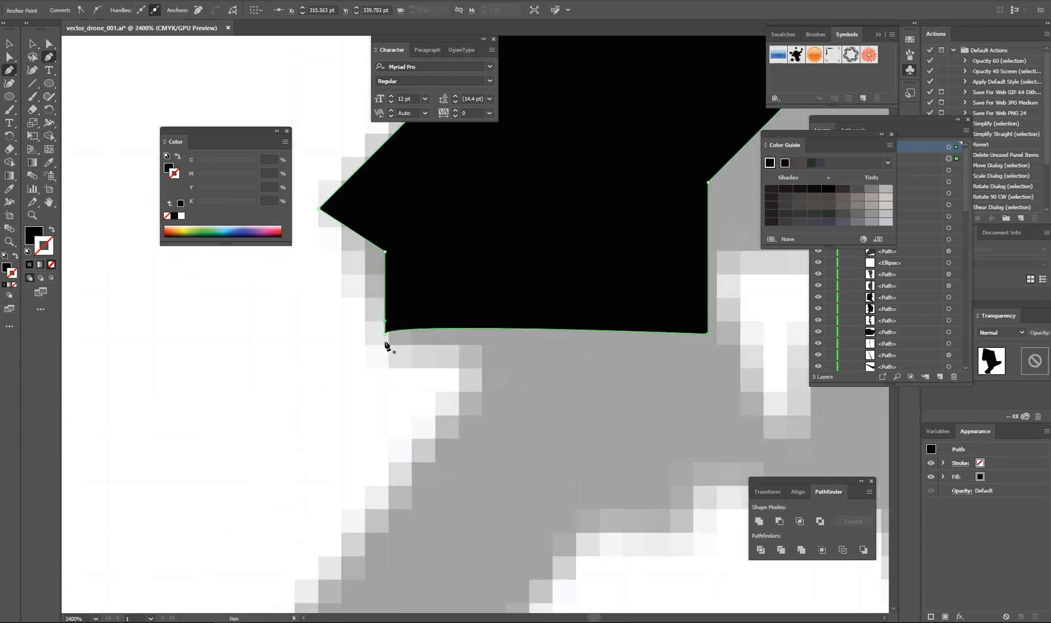
key(a)
click(611, 392)
Copy the small black circle beside the lower arm onto the lower joint of the grey strut next to the dark body.
scroll(453, 404, down, 9)
scroll(495, 403, up, 3)
scroll(481, 372, down, 1)
drag(448, 430, 459, 313)
scroll(461, 314, down, 1)
drag(447, 461, 381, 346)
scroll(381, 346, up, 1)
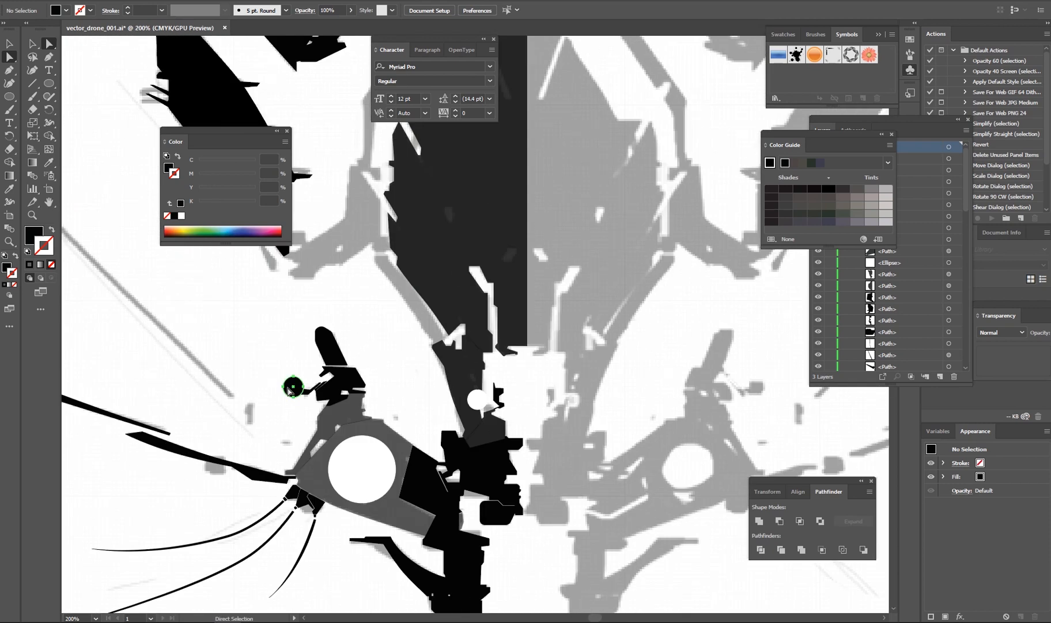
drag(294, 387, 355, 170)
drag(349, 252, 388, 391)
Place a copy of the black circle on the grey strut's middle joint, sized about 8.7 pt.
drag(394, 309, 405, 238)
scroll(394, 211, up, 3)
key(e)
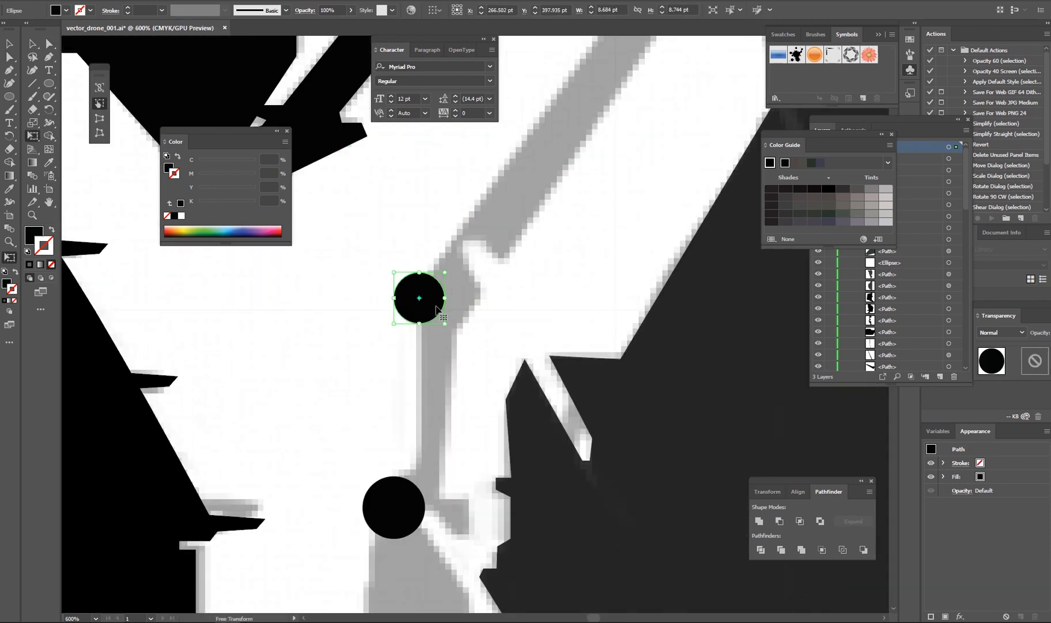
Copy the black circle onto the strut's upper joint below the bridge's foot, sized about 10.6 pt.
key(v)
scroll(437, 311, down, 4)
scroll(416, 344, up, 3)
drag(529, 224, 529, 224)
scroll(528, 224, down, 2)
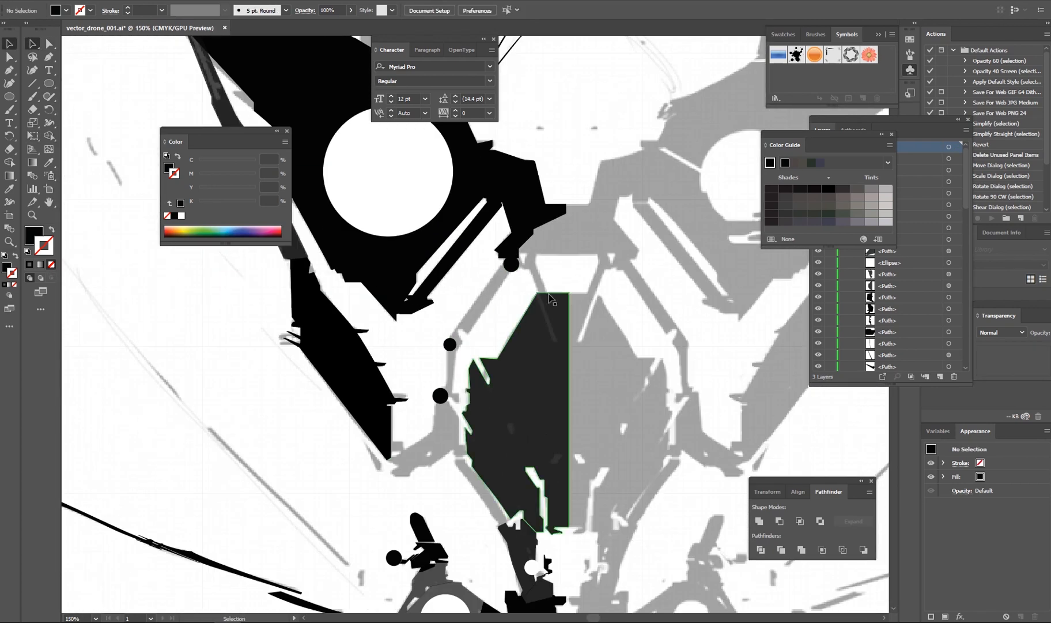
scroll(417, 293, up, 3)
key(e)
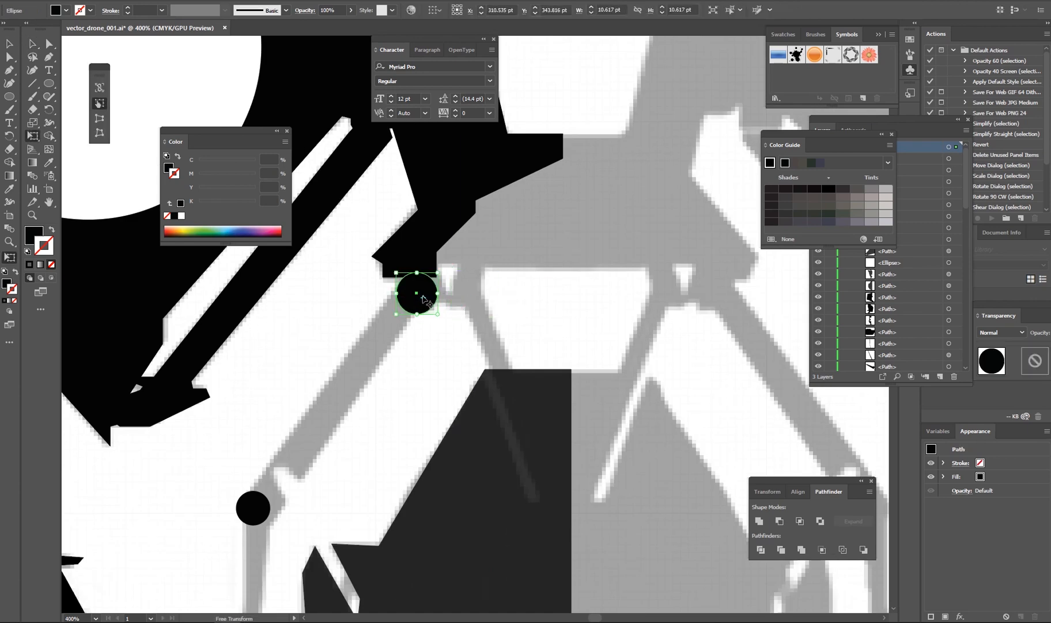
key(v)
Copy the circle under the bridge's foot to the adjacent inner joint and make the copy smaller.
drag(419, 294, 475, 288)
key(e)
key(v)
scroll(457, 332, down, 1)
scroll(457, 328, down, 2)
scroll(427, 450, up, 3)
Place a larger and a smaller black circle on the joints at the lower tip of the long black arm.
drag(588, 186, 482, 415)
click(500, 424)
drag(476, 418, 480, 415)
click(510, 406)
scroll(520, 392, down, 2)
scroll(510, 427, up, 4)
drag(499, 318, 450, 372)
key(e)
key(v)
click(515, 381)
scroll(519, 381, down, 5)
scroll(561, 377, up, 2)
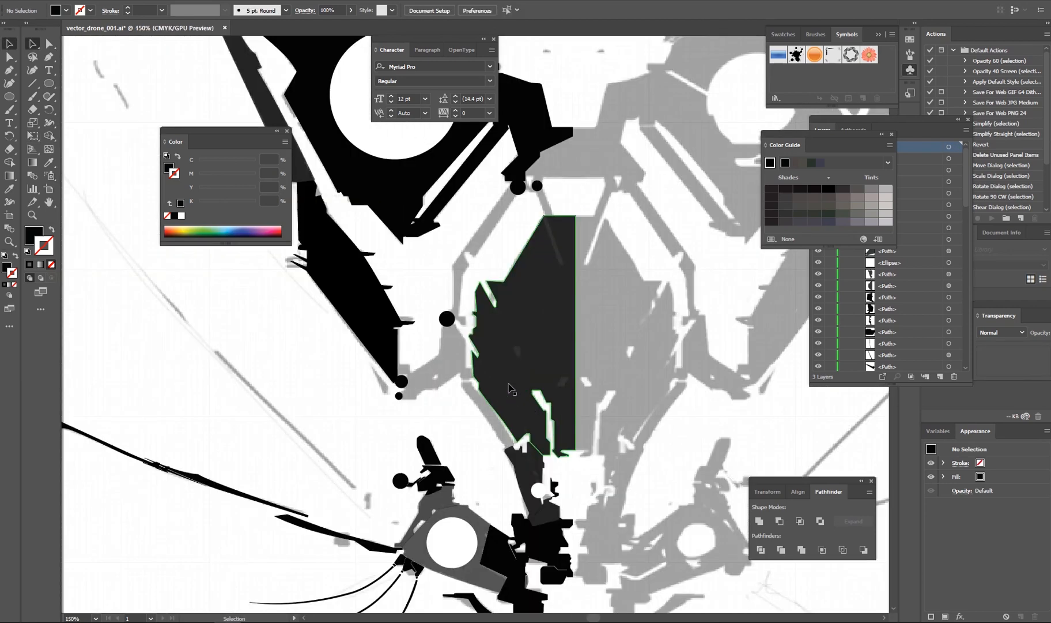
Trace the grey wedge-shaped spike beside the black arm's lower tip.
drag(509, 390, 462, 305)
drag(381, 329, 412, 363)
scroll(467, 438, up, 4)
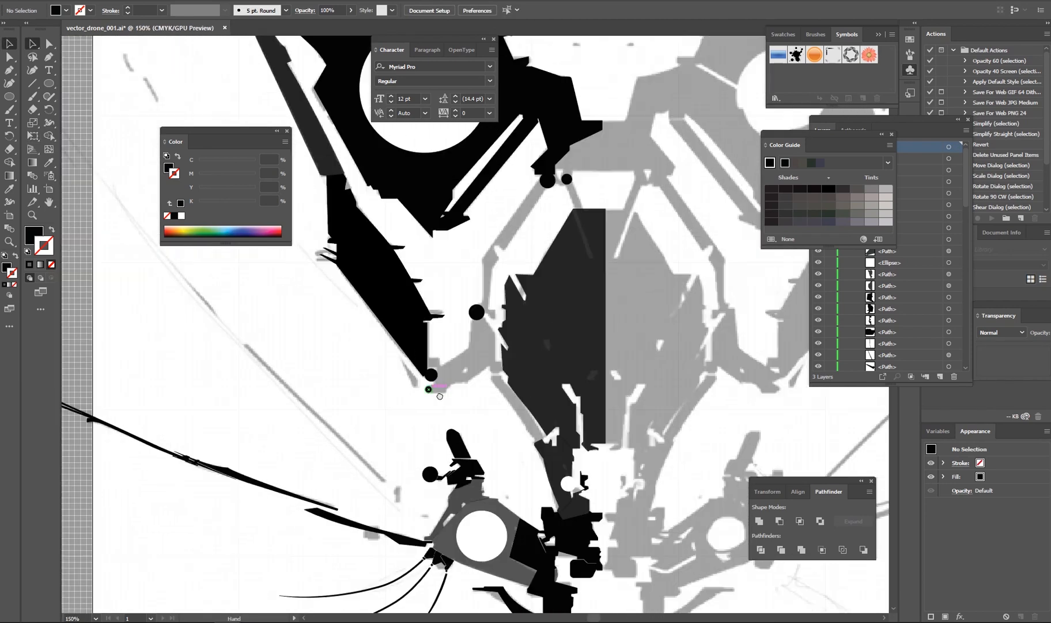
key(p)
scroll(265, 443, down, 2)
click(313, 330)
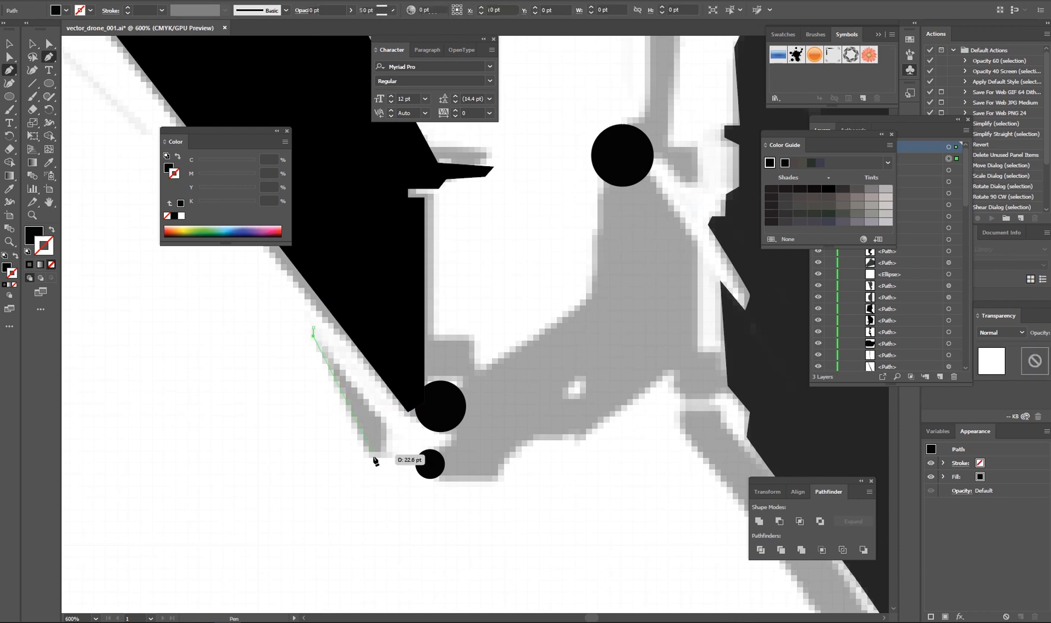
click(369, 460)
click(401, 463)
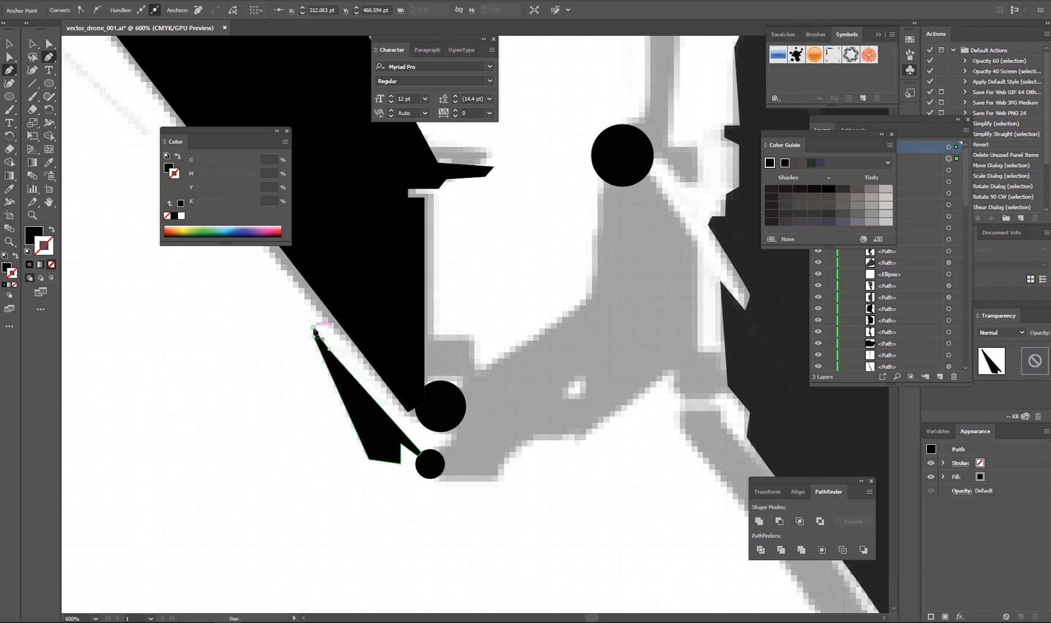
Undo the spike's last corner points and continue its outline toward the small circle.
ctrl+click(431, 444)
scroll(501, 476, up, 2)
key(ctrl+z)
key(ctrl+z)
key(ctrl+z)
key(ctrl+z)
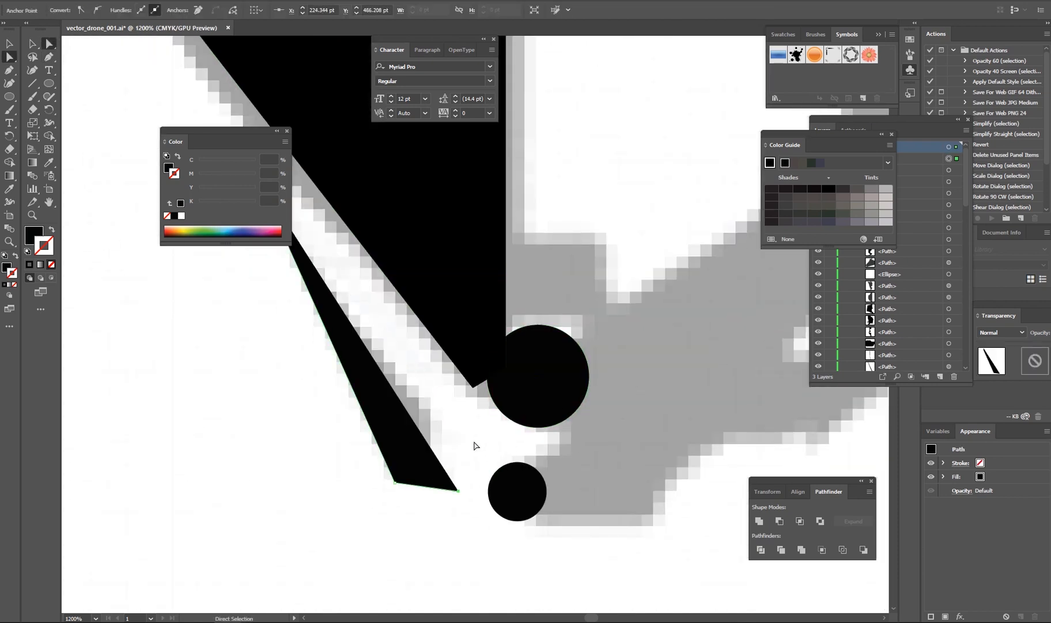
key(p)
drag(300, 222, 330, 278)
click(468, 493)
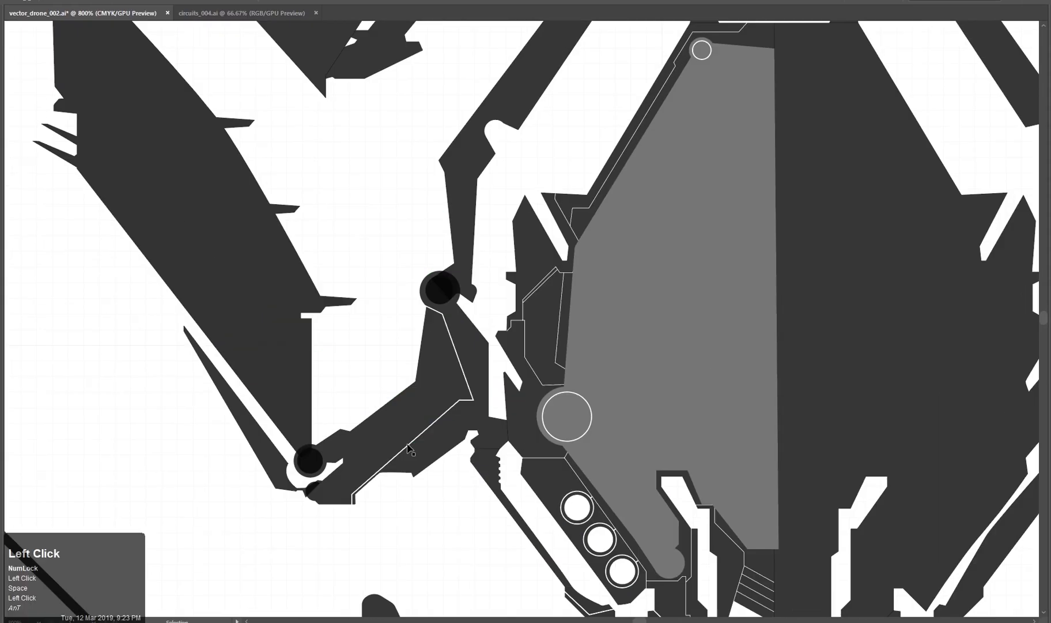
Reroute the white panel line at the elbow segment so it runs vertically before bending into the long diagonal.
scroll(530, 358, up, 1)
drag(538, 275, 496, 282)
key(p)
click(520, 274)
key(a)
scroll(544, 288, down, 3)
key(a)
scroll(579, 259, up, 2)
scroll(528, 461, down, 4)
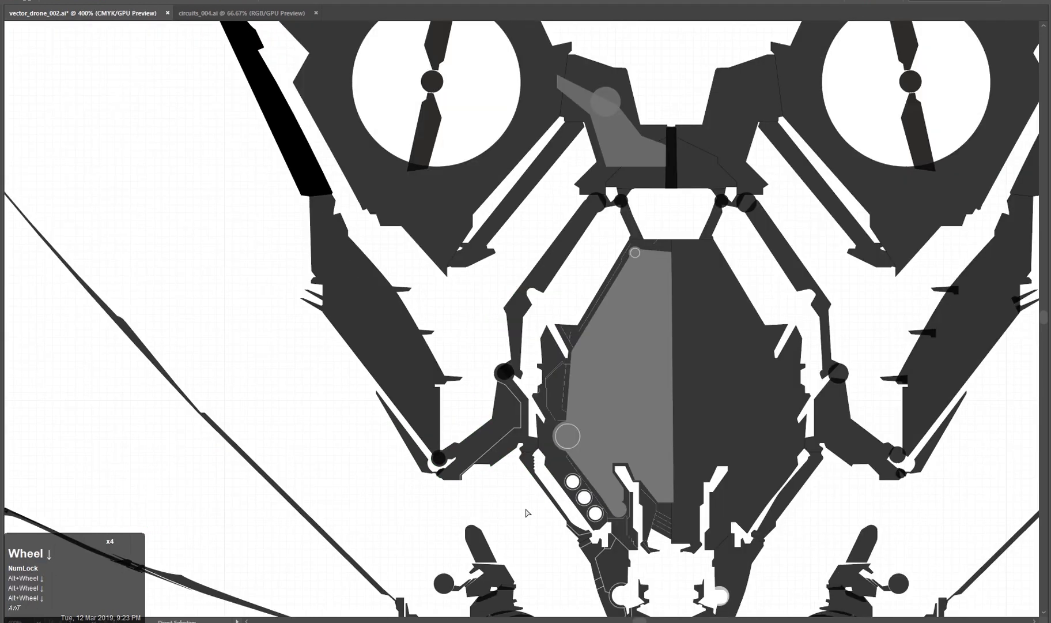
Trace an angled white panel line around the elbow segment's lower end beside the two joint circles.
click(528, 511)
scroll(510, 421, up, 5)
click(437, 167)
scroll(445, 359, down, 2)
scroll(383, 298, up, 1)
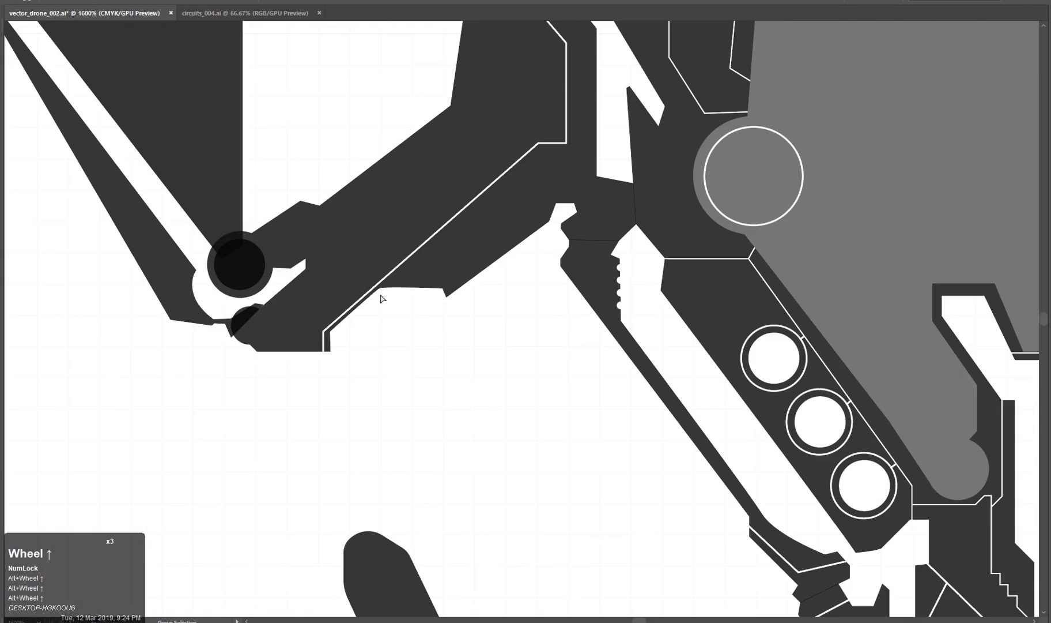
key(p)
click(341, 463)
scroll(482, 503, down, 3)
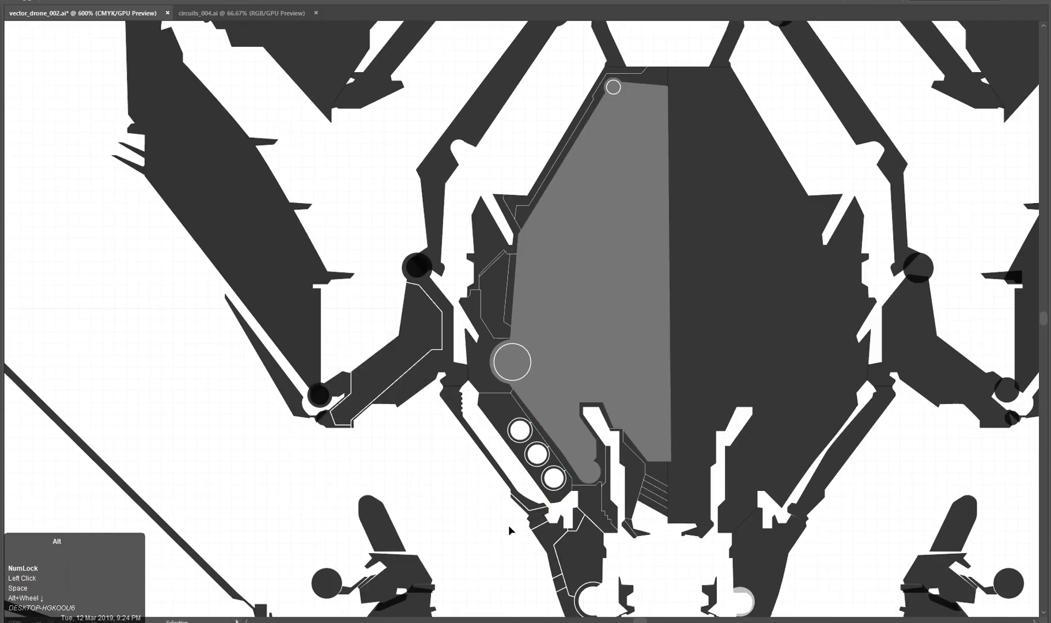
Adjust the anchors at the elbow segment's lower end and undo the last two changes.
scroll(378, 444, up, 3)
drag(333, 361, 410, 550)
drag(345, 478, 327, 526)
click(366, 497)
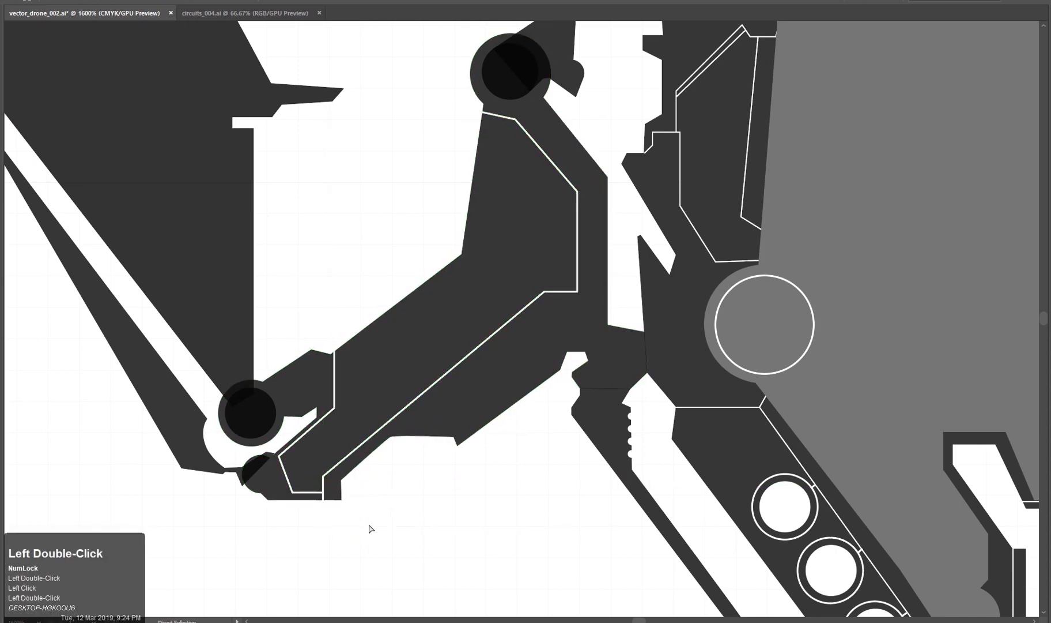
scroll(370, 528, down, 4)
scroll(386, 455, up, 6)
key(ctrl+z)
key(ctrl+z)
scroll(251, 441, down, 3)
Trace a bent white panel line around the notch under the elbow and a short horizontal divider across its upper strip.
drag(309, 255, 369, 391)
key(p)
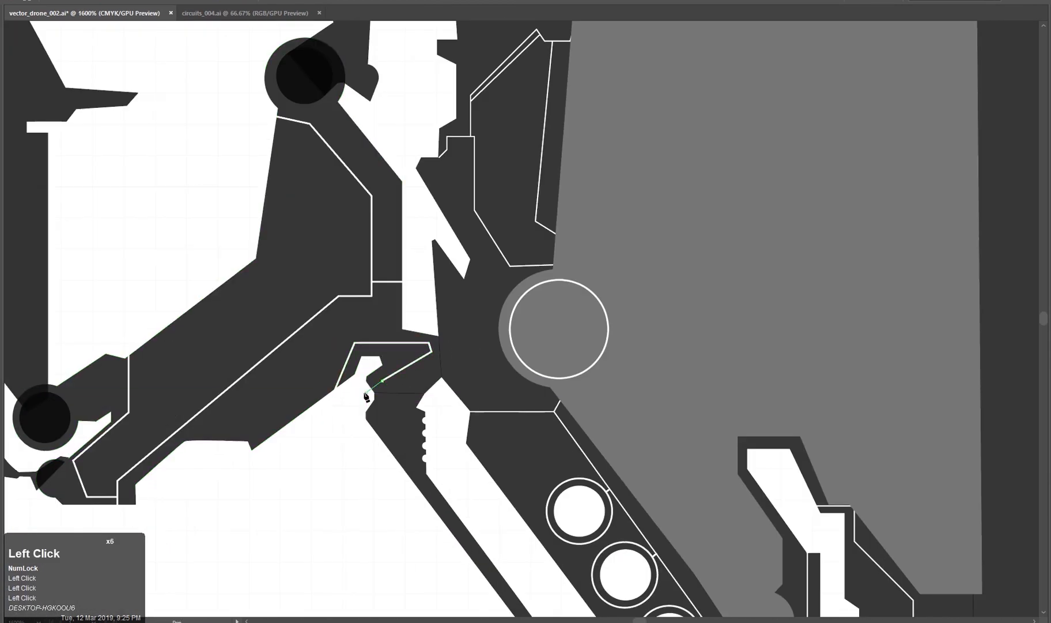
scroll(367, 397, up, 3)
click(390, 281)
click(391, 335)
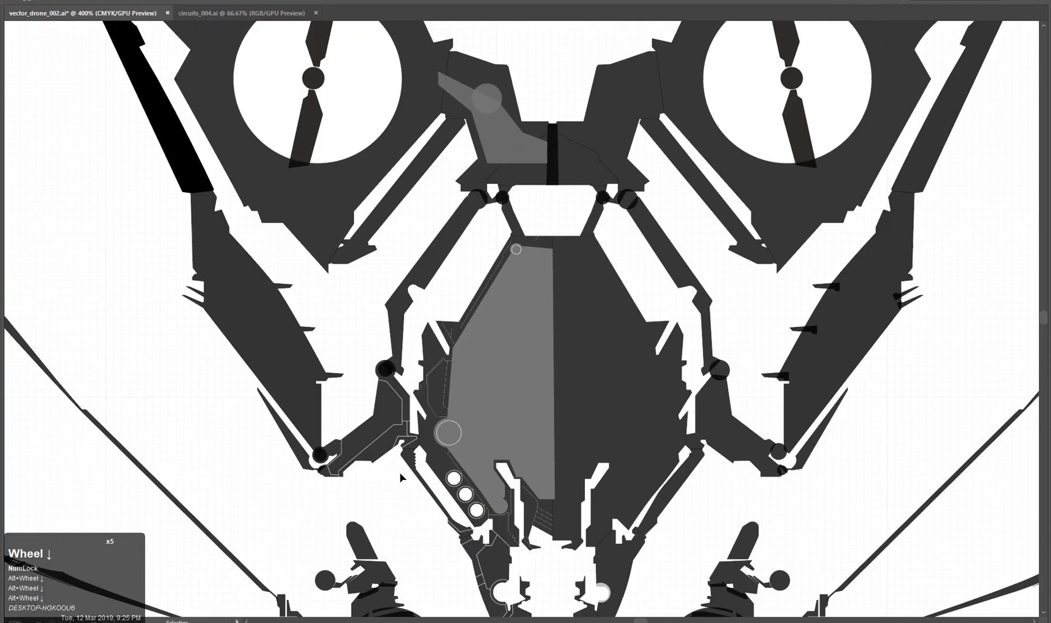
scroll(381, 418, up, 1)
scroll(378, 423, up, 3)
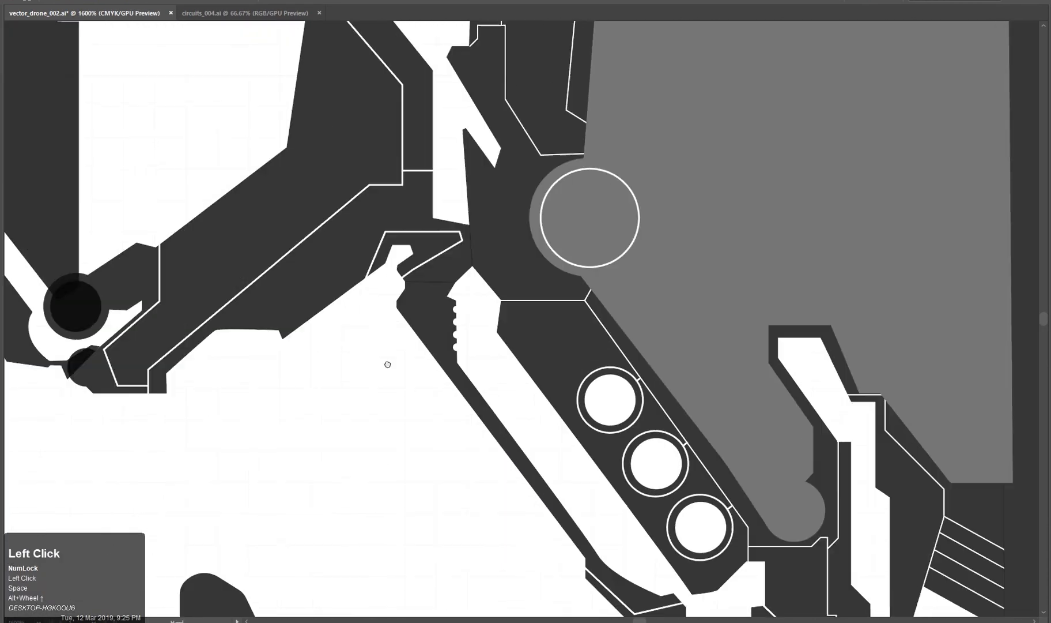
Add a horizontal white panel line from the elbow's long diagonal line to the notch outline.
drag(388, 364, 400, 426)
key(p)
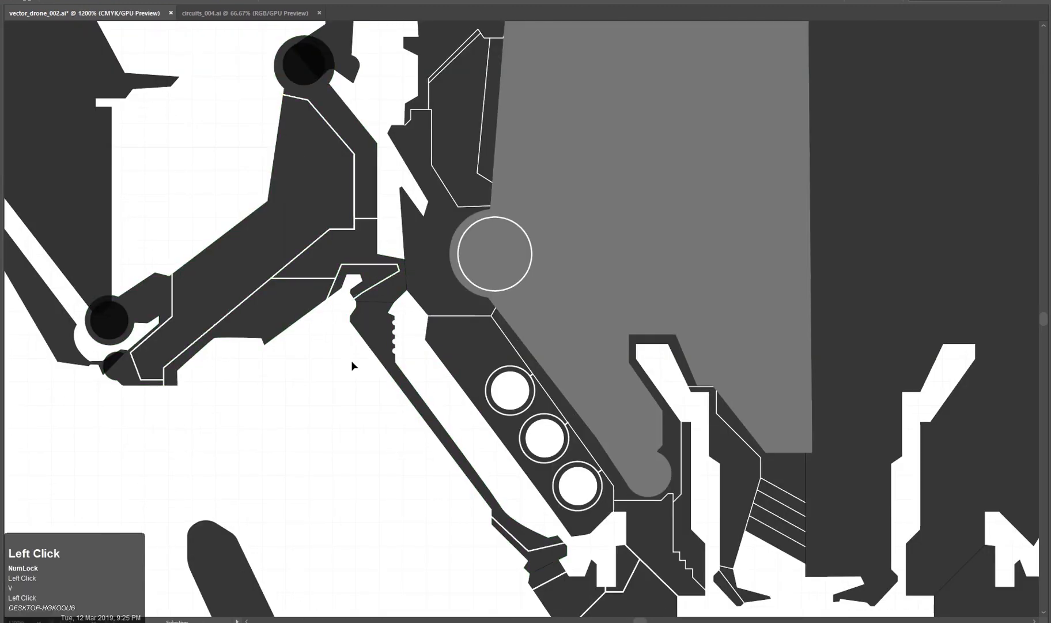
scroll(350, 360, down, 5)
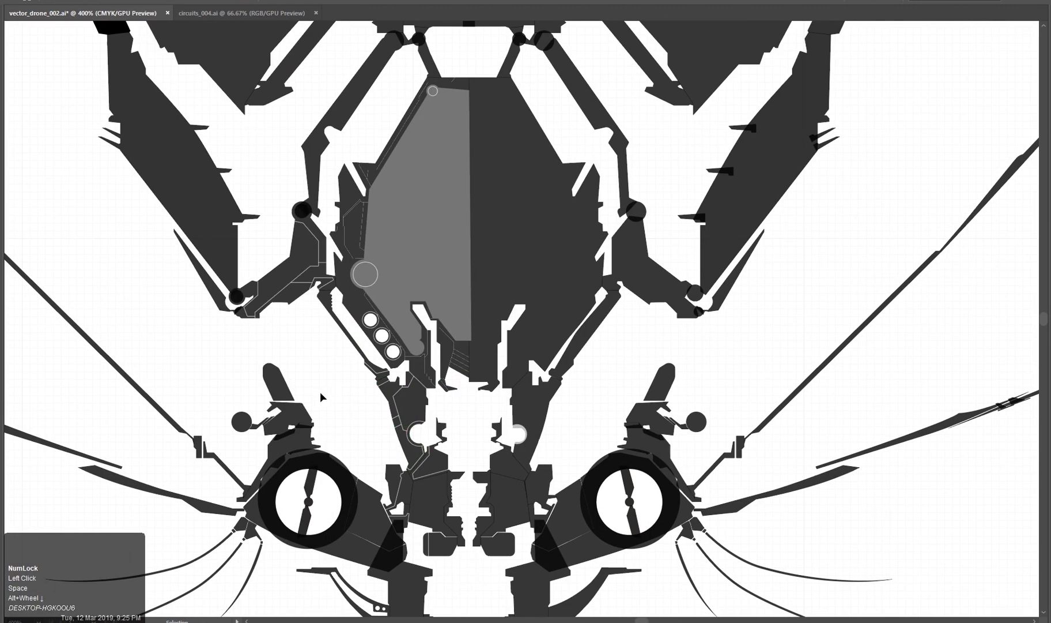
scroll(322, 298, up, 6)
scroll(447, 415, down, 3)
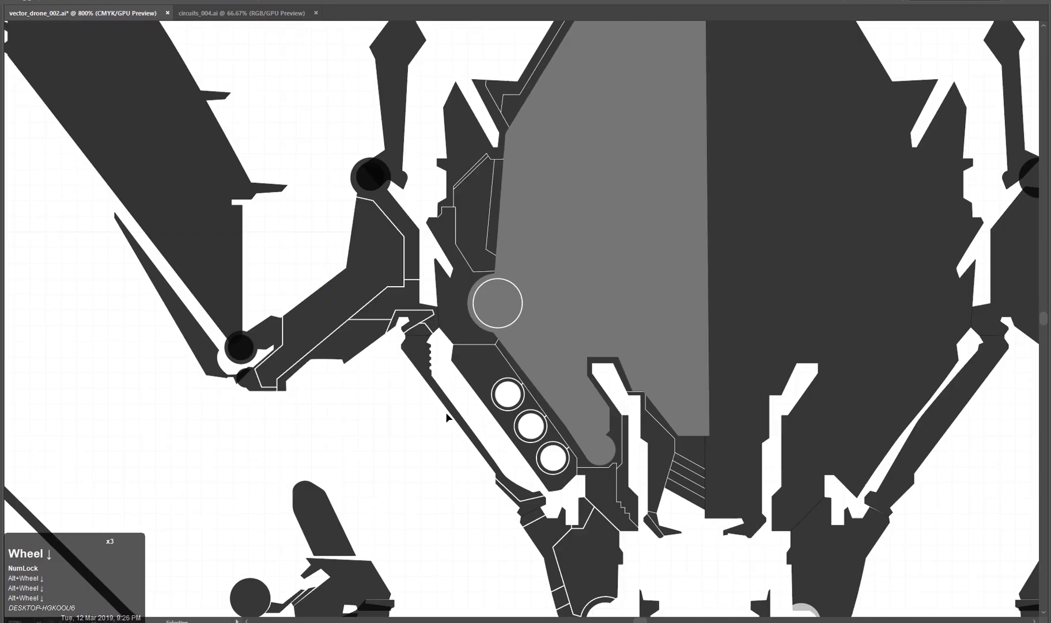
Try to trace an extra panel outline from the elbow's inner corner across to the dark body's edge.
scroll(418, 337, up, 3)
drag(399, 484, 421, 523)
key(p)
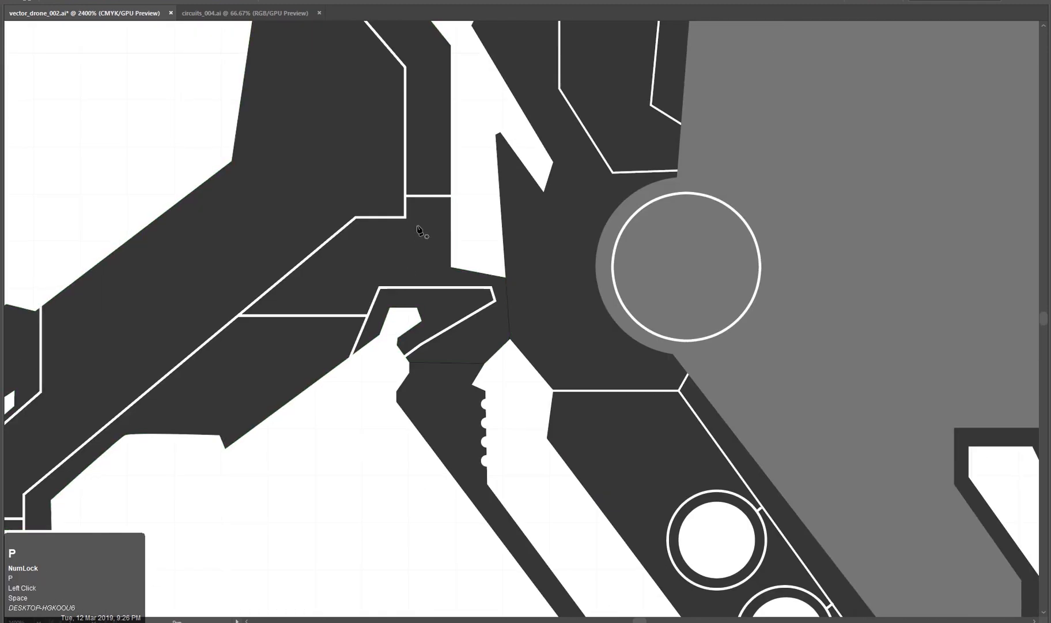
click(505, 276)
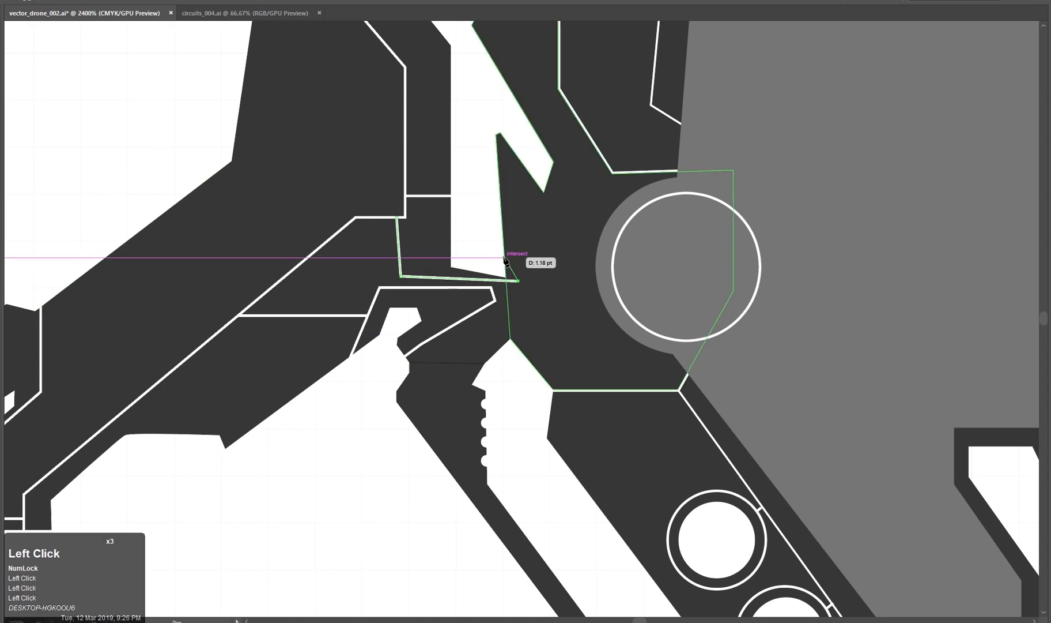
alt+scroll(529, 416, down, 2)
scroll(530, 416, down, 2)
alt+scroll(427, 430, down, 3)
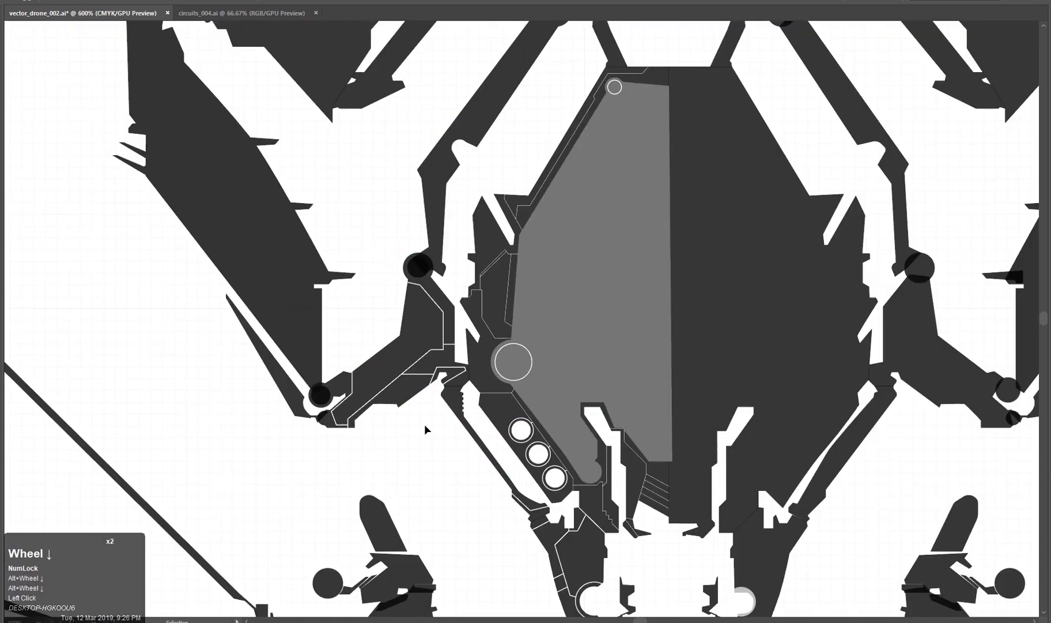
Replace the horizontal panel line below the elbow with a slanted one from the lower edge up to the long diagonal.
alt+scroll(421, 415, up, 3)
alt+scroll(315, 466, down, 3)
alt+scroll(379, 521, up, 4)
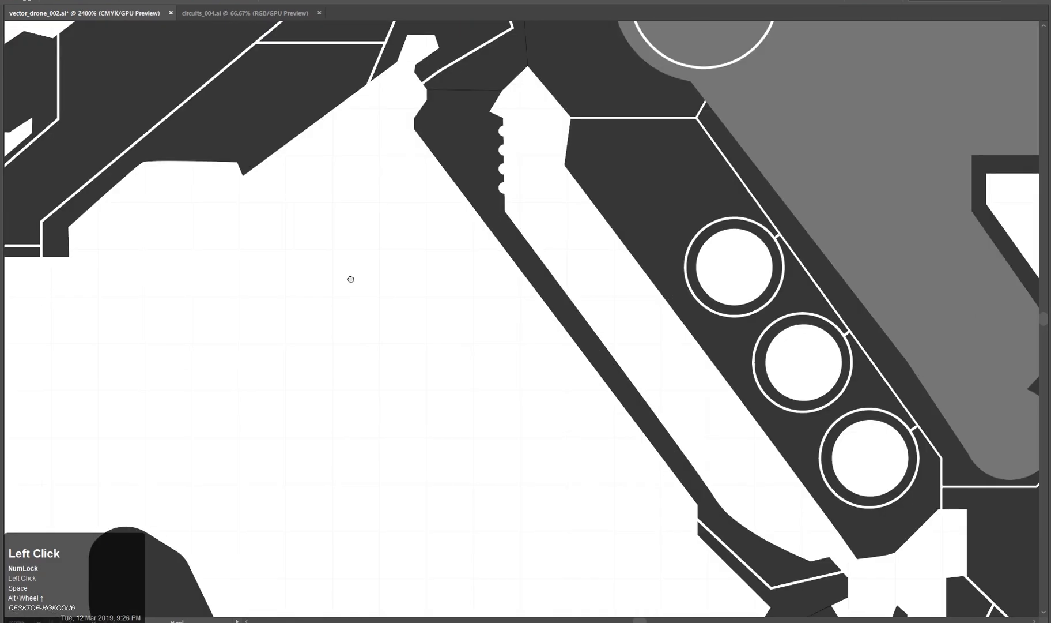
drag(352, 277, 336, 593)
alt+scroll(399, 378, down, 3)
drag(468, 324, 419, 233)
alt+scroll(416, 229, up, 3)
click(363, 302)
alt+scroll(363, 304, down, 5)
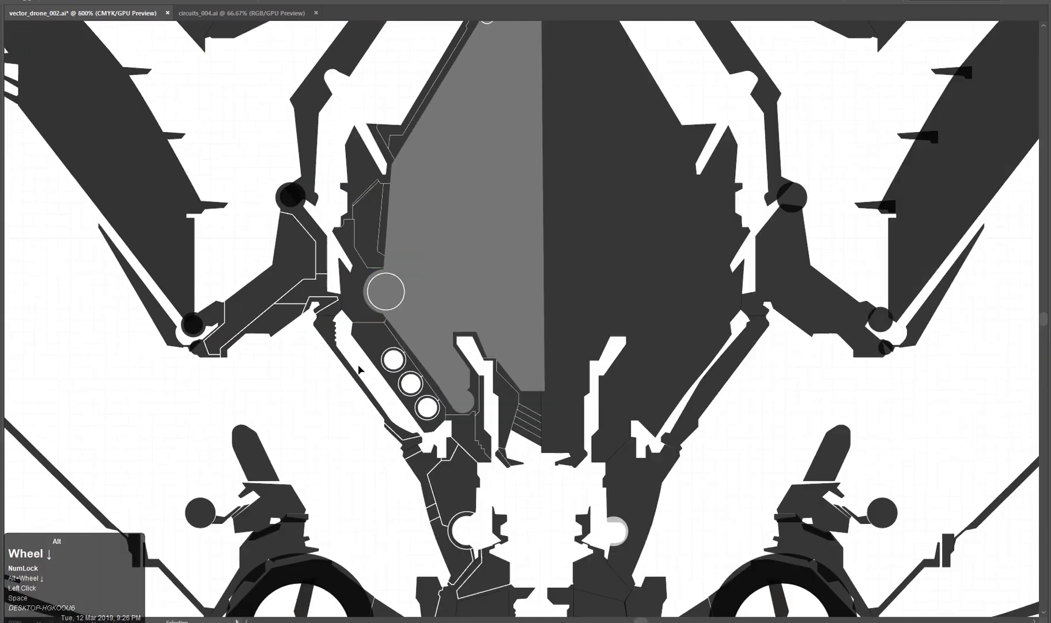
click(309, 362)
alt+scroll(309, 362, up, 3)
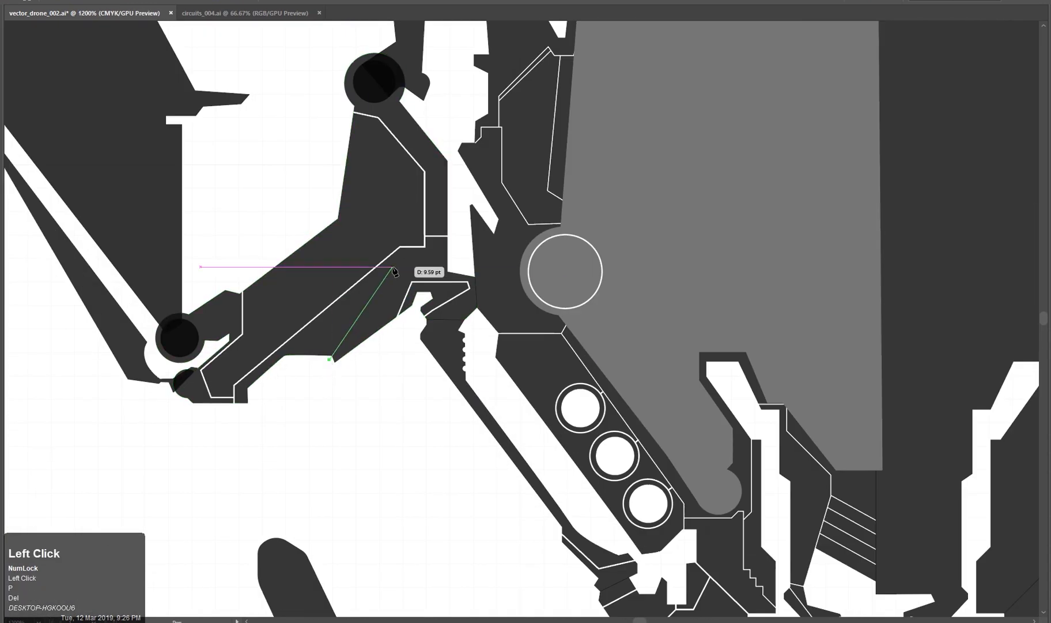
alt+scroll(402, 360, down, 4)
alt+scroll(430, 442, up, 5)
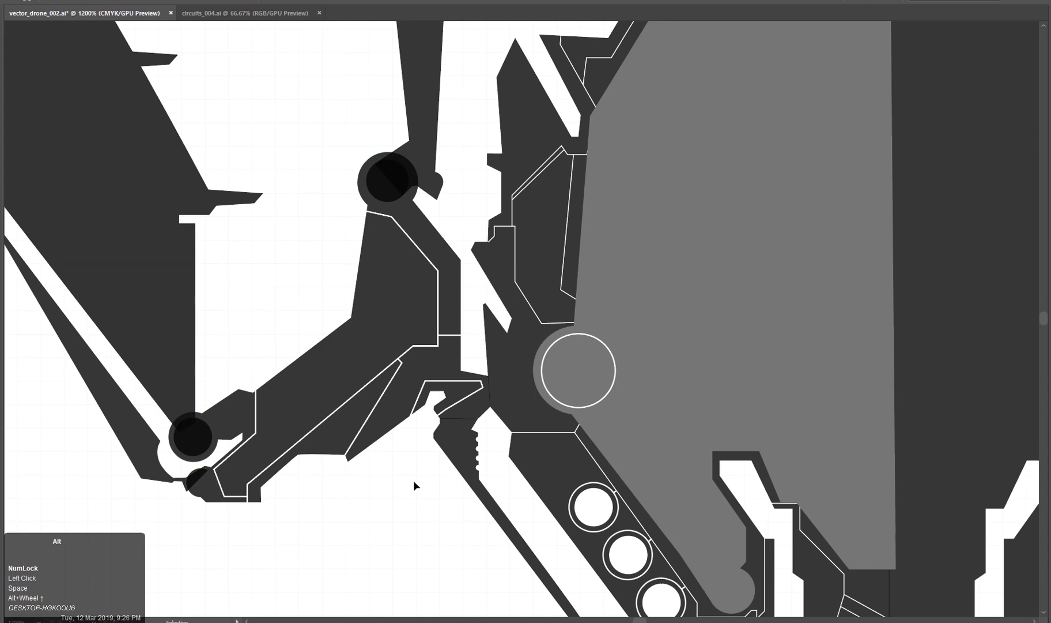
Slant the top edge of the notch's panel outline downward toward the dark body and deselect it.
click(418, 363)
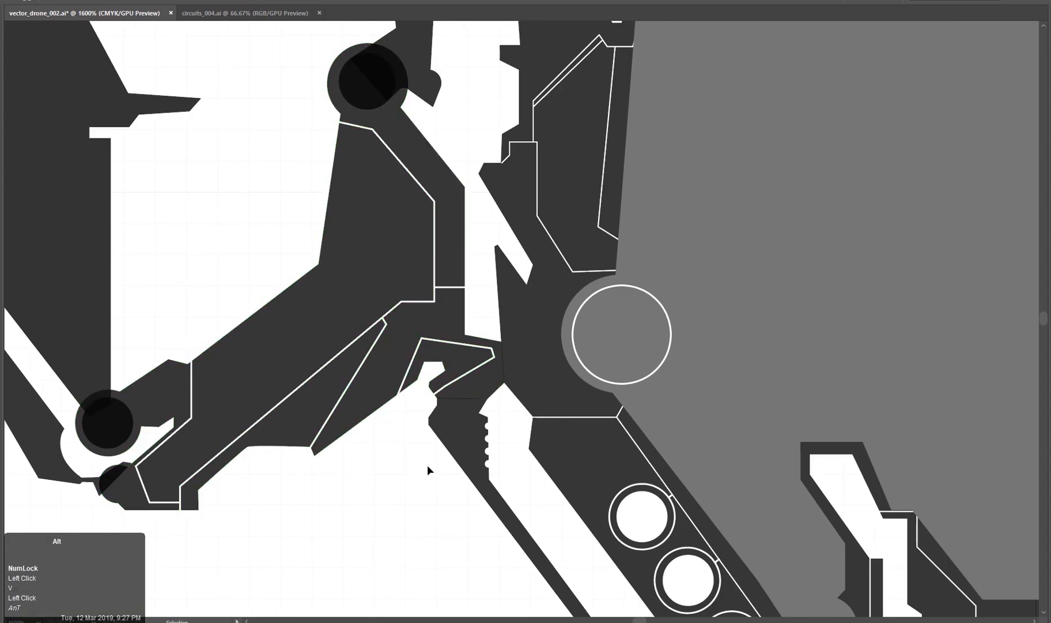
alt+scroll(427, 466, down, 5)
alt+scroll(410, 452, up, 2)
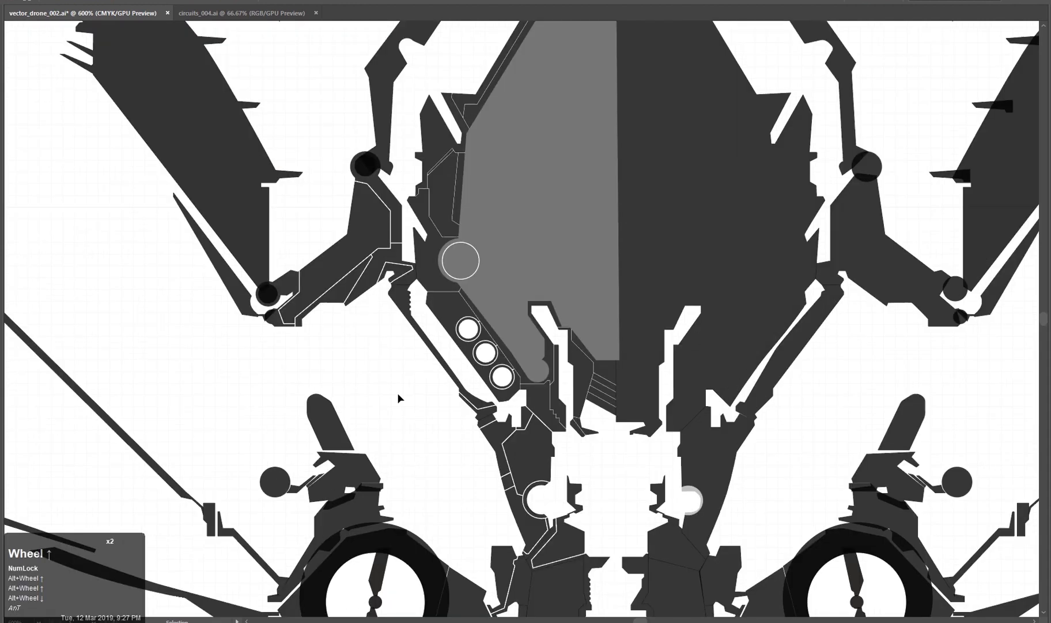
Copy the white ring on the body's grey panel onto the panel's rounded lower end and shrink it to fit.
drag(398, 393, 397, 455)
alt+scroll(398, 455, down, 2)
alt+scroll(421, 490, up, 3)
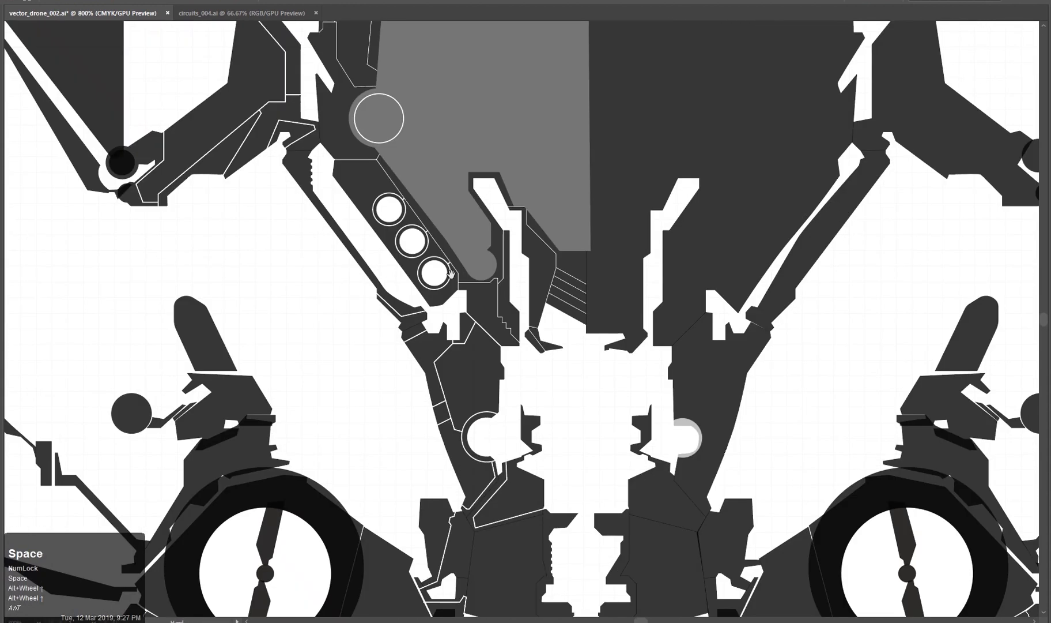
drag(397, 248, 341, 390)
click(340, 277)
alt+drag(339, 276, 438, 415)
key(e)
key(r)
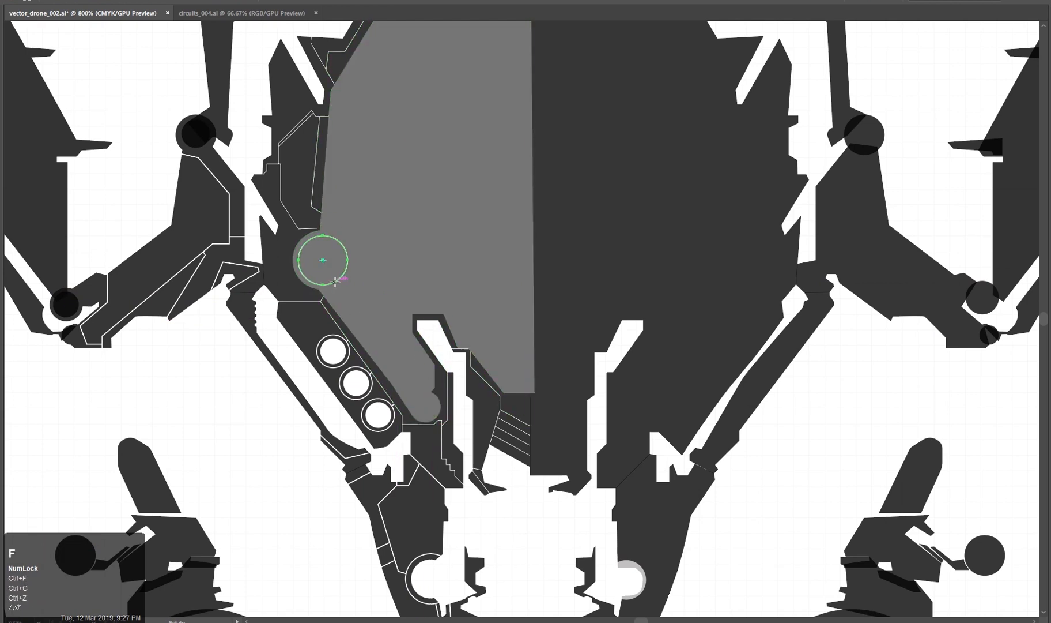
alt+scroll(432, 411, up, 3)
drag(356, 313, 387, 349)
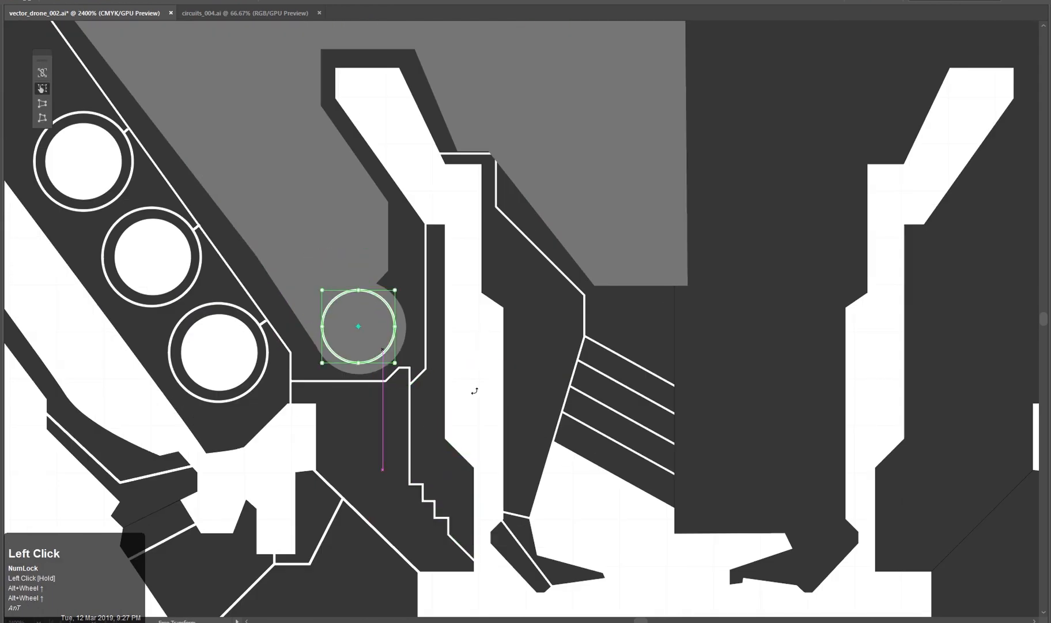
key(v)
click(474, 392)
Cut a small angular notch into the lower edge of the lowest slat near the body's center seam.
alt+scroll(474, 392, down, 3)
alt+scroll(427, 383, down, 1)
drag(508, 427, 479, 267)
key(a)
alt+scroll(474, 415, up, 5)
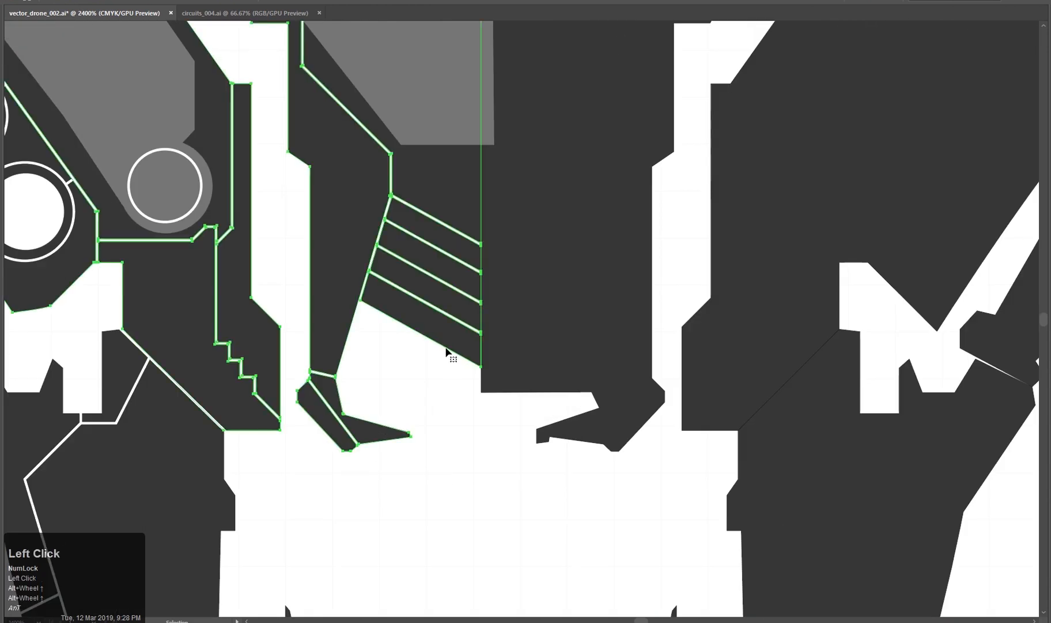
scroll(456, 380, up, 2)
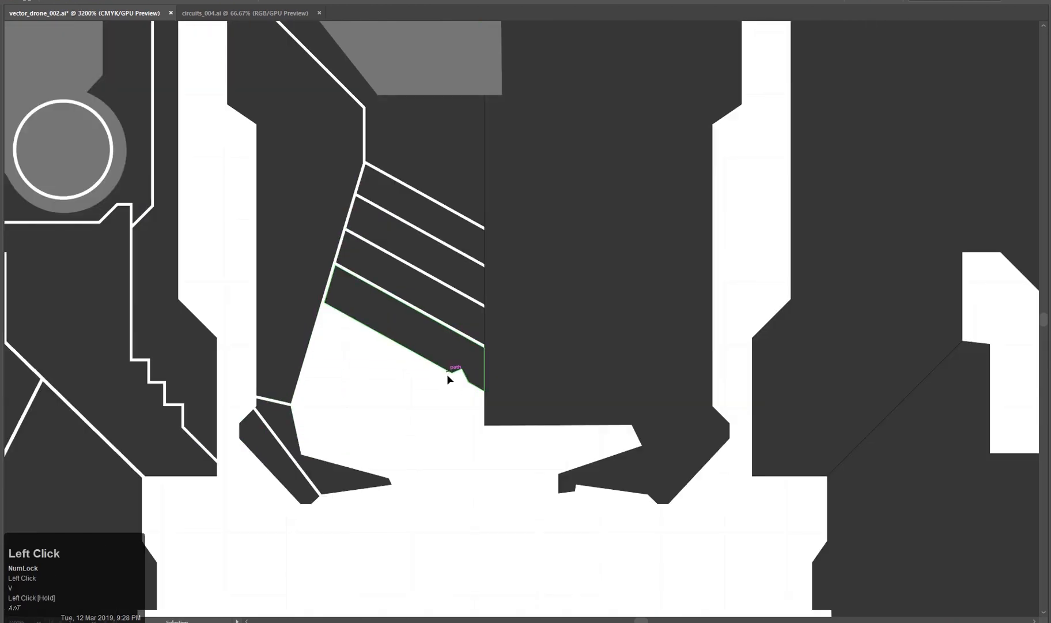
Level the lowest slat's bottom edge between the notch and the center seam, and deselect it.
alt+scroll(457, 452, up, 3)
key(a)
click(485, 259)
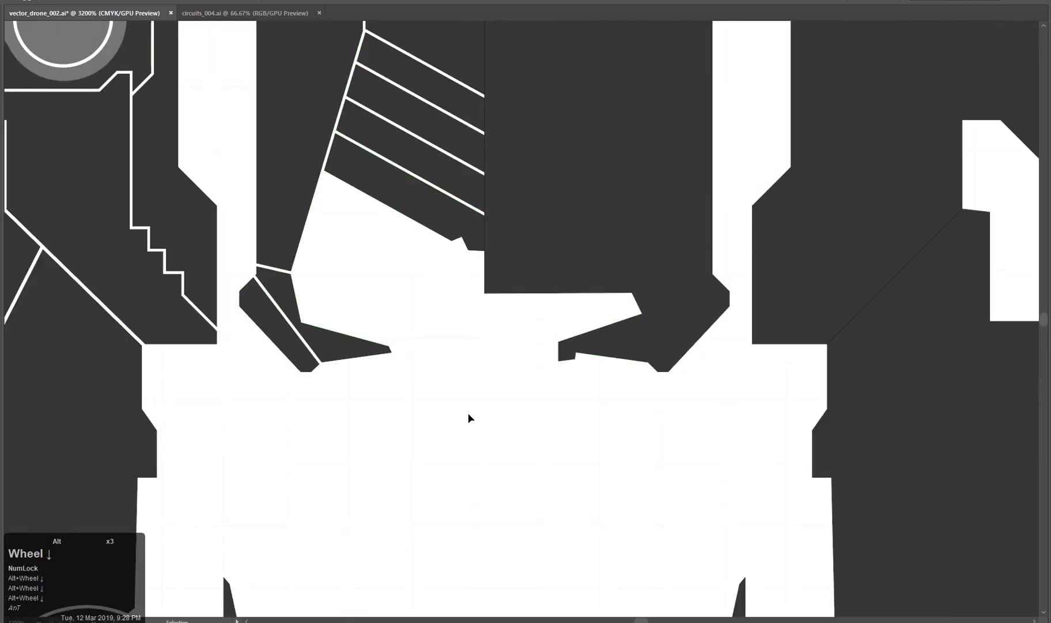
alt+scroll(469, 418, down, 3)
drag(450, 438, 478, 347)
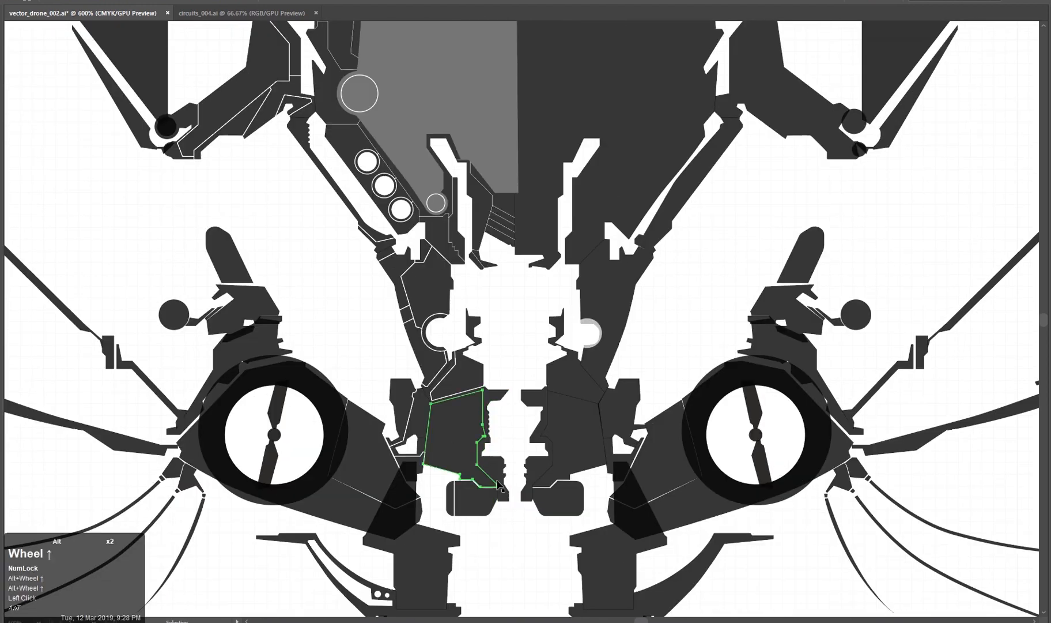
Cut a tapering polygonal opening into the upper part of the large lower body panel, leaving a narrow rim.
alt+scroll(487, 459, up, 2)
key(p)
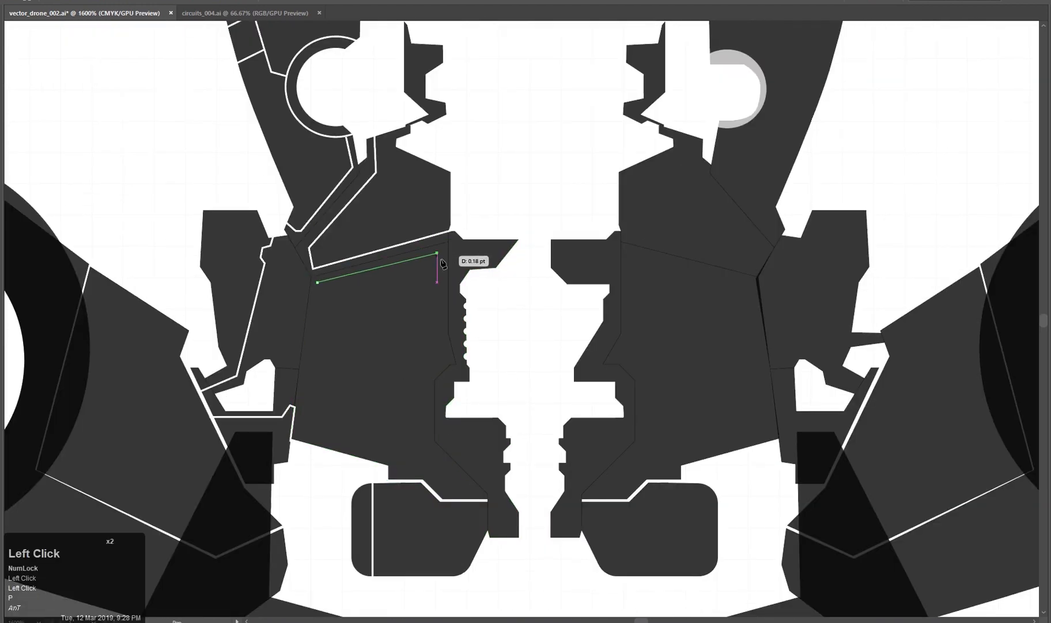
click(442, 259)
click(442, 328)
click(446, 357)
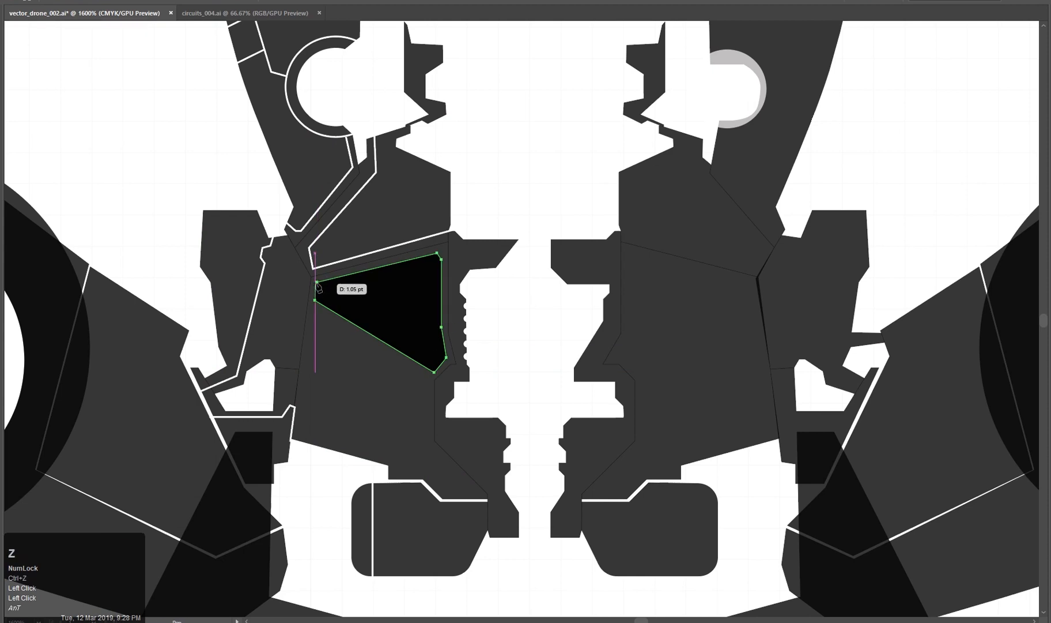
key(Tab)
click(779, 524)
click(595, 461)
drag(542, 450, 488, 433)
click(404, 415)
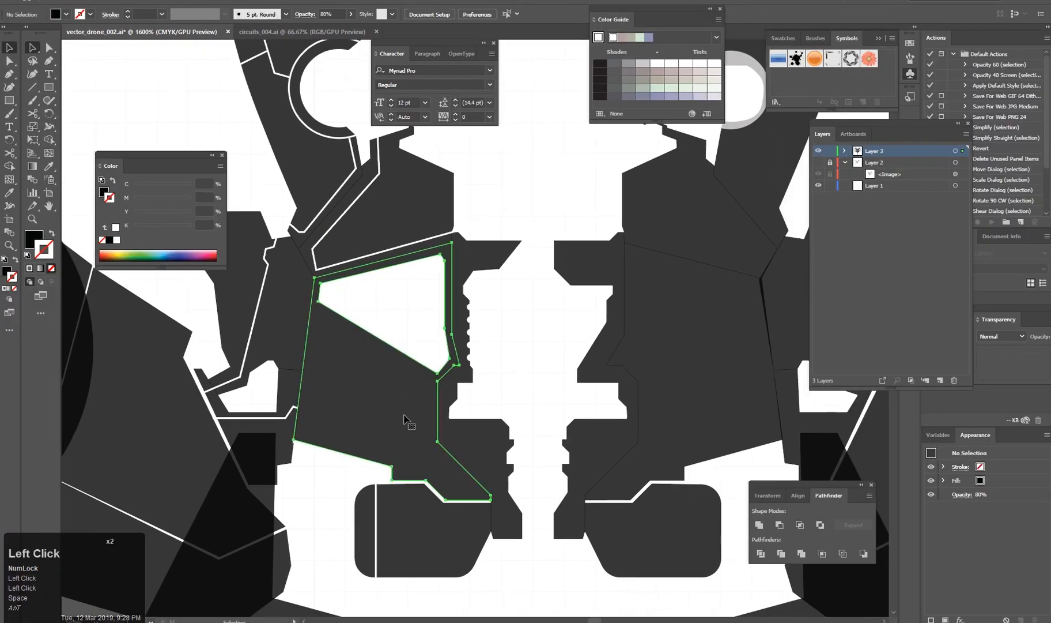
Delete the anchor points along the large panel's outer lower corner and its stepped bottom edge.
click(306, 446)
key(Delete)
click(437, 484)
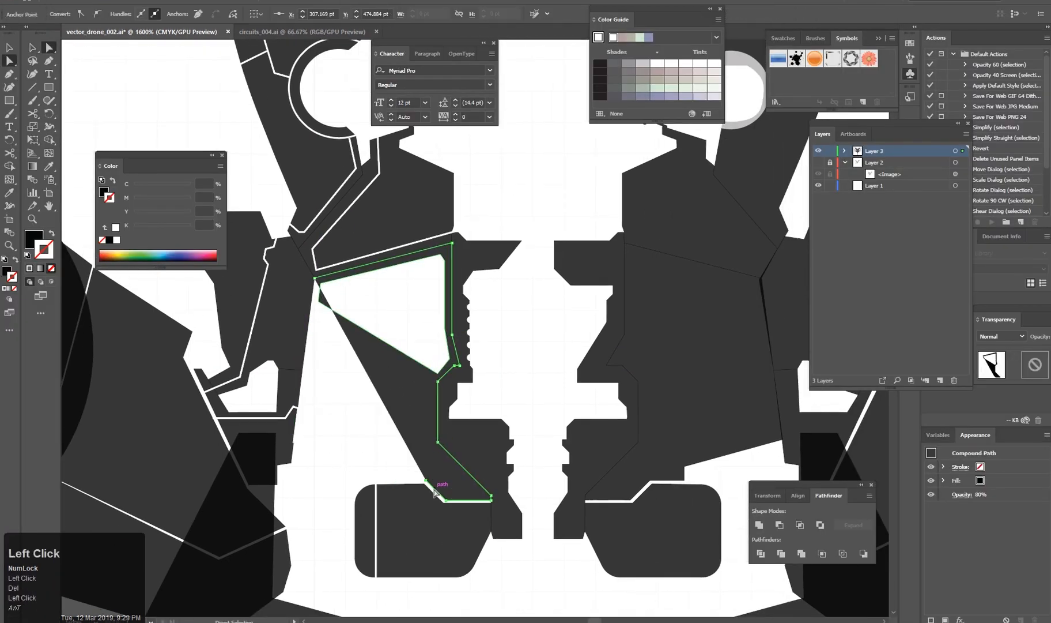
key(Delete)
Redraw the panel's lower edge as a thin diagonal arm with a small notch and a narrow vertical strip, and deselect it.
click(315, 278)
click(311, 307)
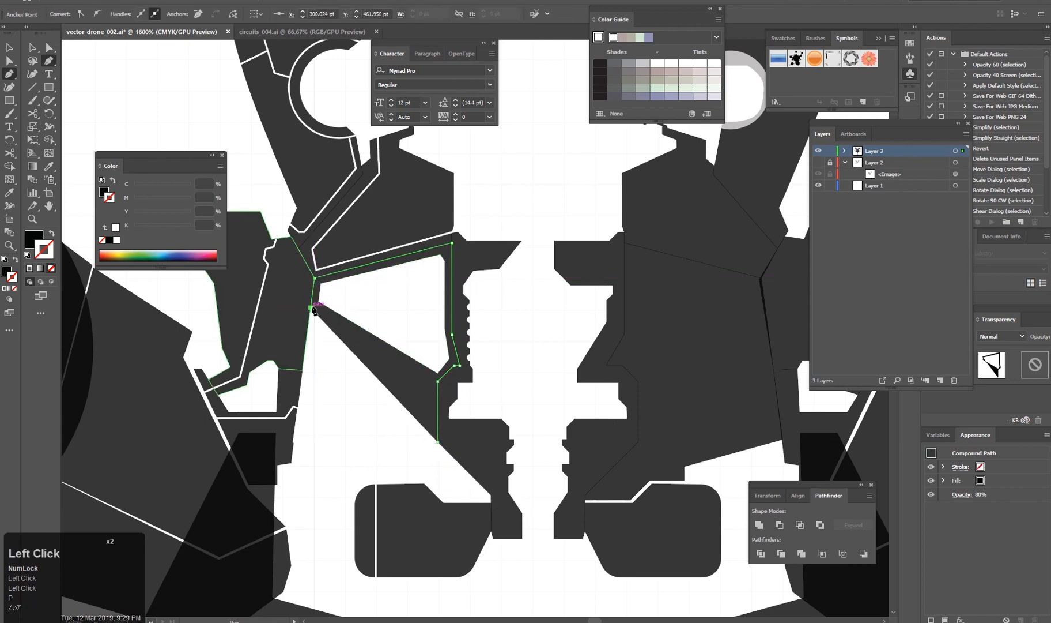
click(359, 338)
click(369, 337)
click(429, 373)
click(429, 425)
click(438, 441)
key(v)
key(ctrl+shift+a)
scroll(438, 441, down, 6)
drag(548, 490, 555, 467)
drag(432, 389, 456, 502)
key(ctrl+z)
scroll(450, 470, up, 7)
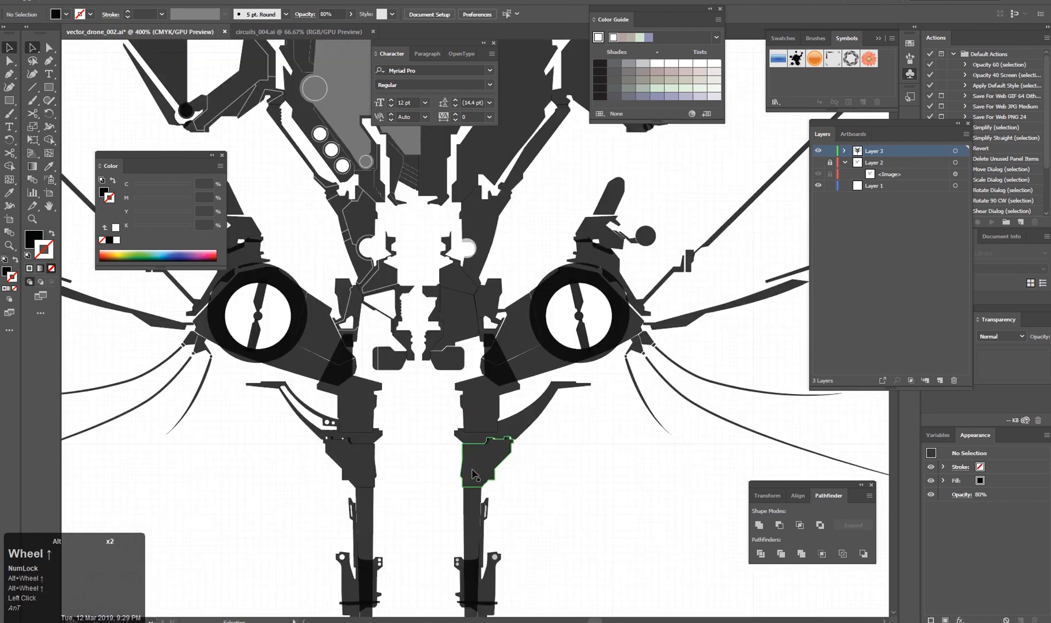
Draw a black angular bracket hanging from the diagonal arm beside the panel's narrow vertical strip.
key(p)
drag(326, 197, 356, 262)
click(350, 242)
shift+click(349, 344)
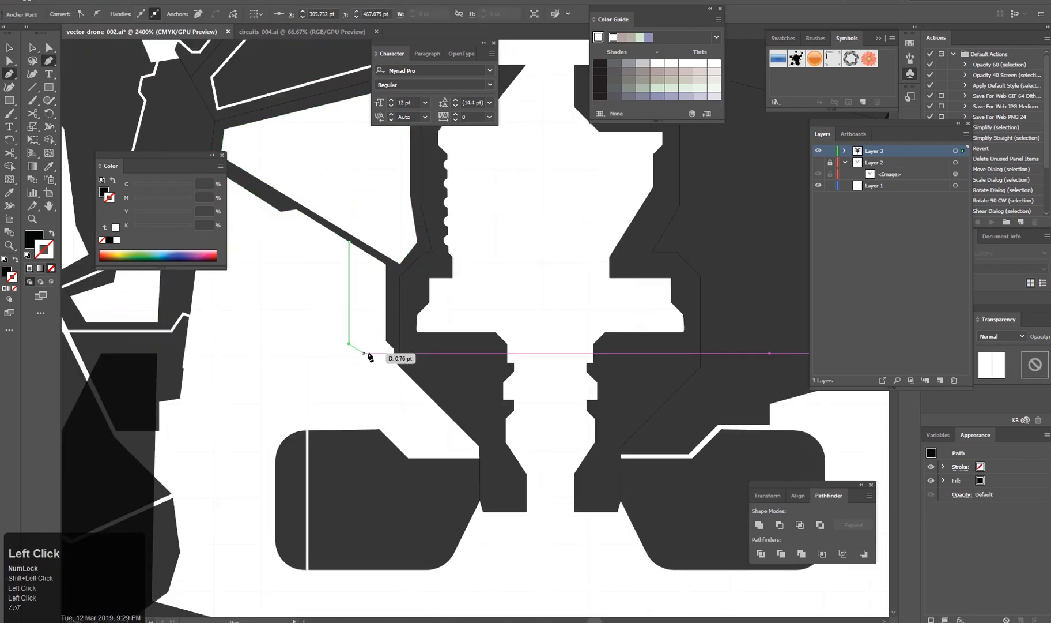
click(375, 352)
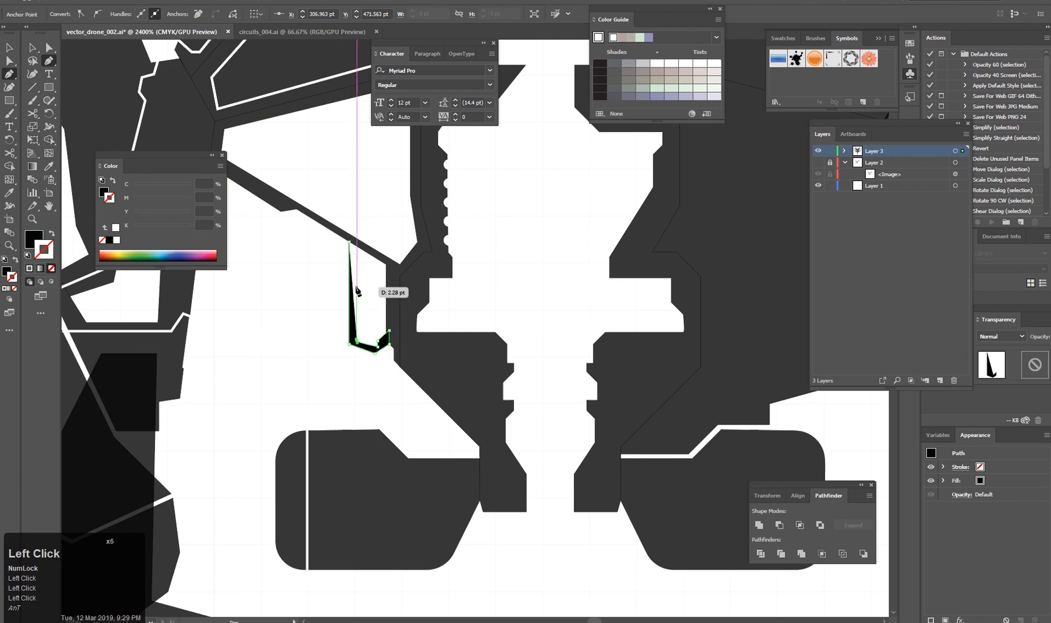
key(a)
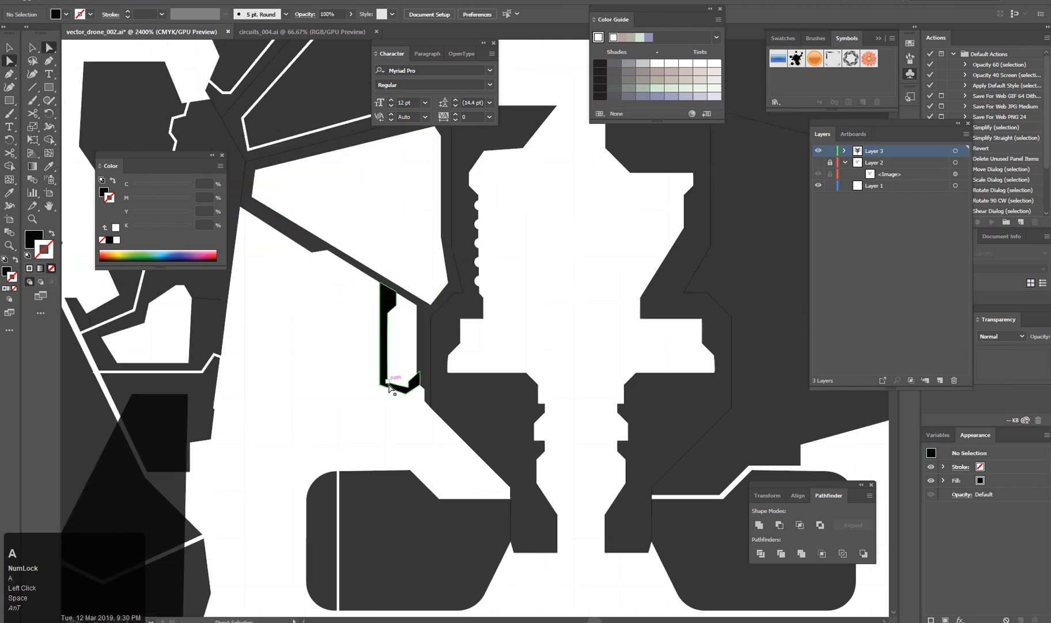
scroll(357, 340, up, 3)
alt+click(443, 381)
Adjust the anchor points at the bracket's lower end to thicken its bottom edge.
key(a)
click(486, 369)
drag(557, 387, 557, 356)
click(507, 364)
scroll(489, 411, down, 3)
Unite the bracket with the panel frame into one shape and set its opacity to 80%.
click(511, 380)
shift+click(490, 427)
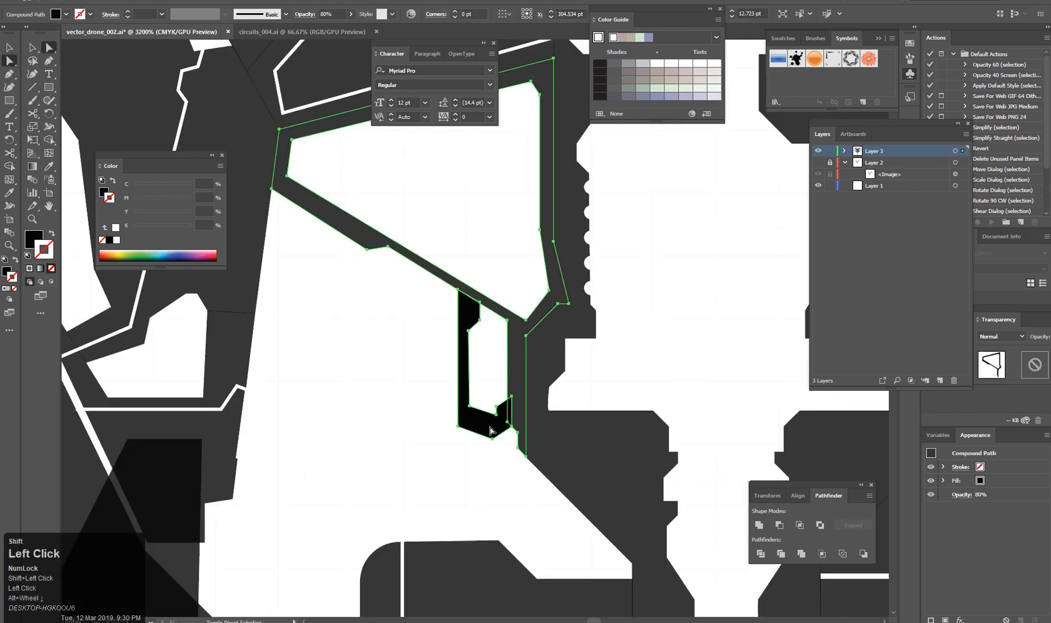
click(759, 524)
click(423, 424)
scroll(423, 424, down, 3)
click(398, 348)
click(397, 359)
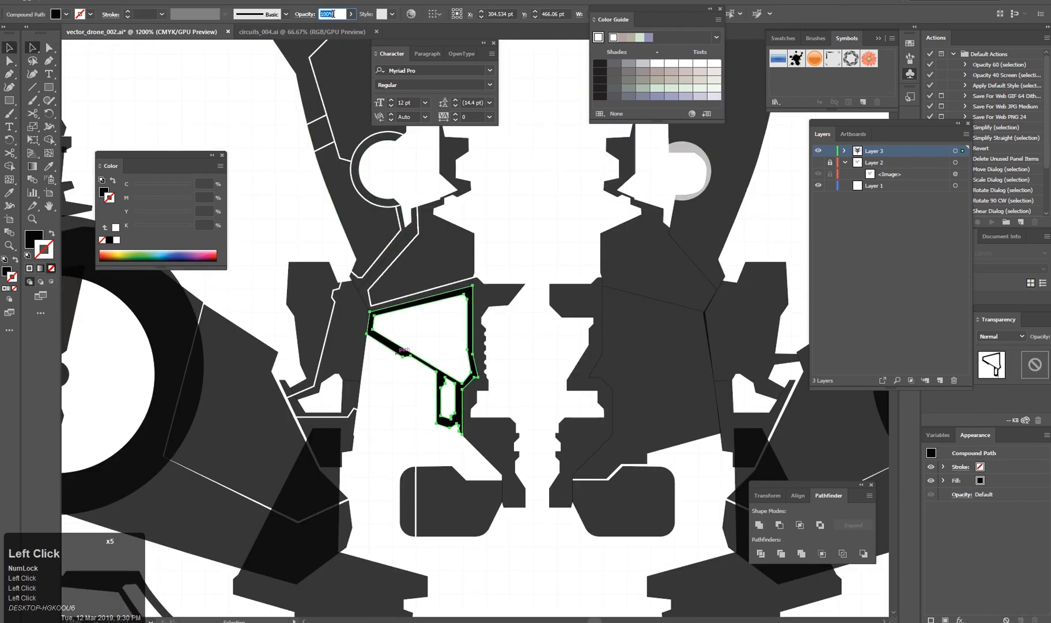
Nudge the lower diagonal edge of the panel's large opening upward and adjust its end corners.
scroll(545, 246, down, 5)
scroll(484, 395, up, 6)
scroll(447, 376, up, 2)
click(399, 345)
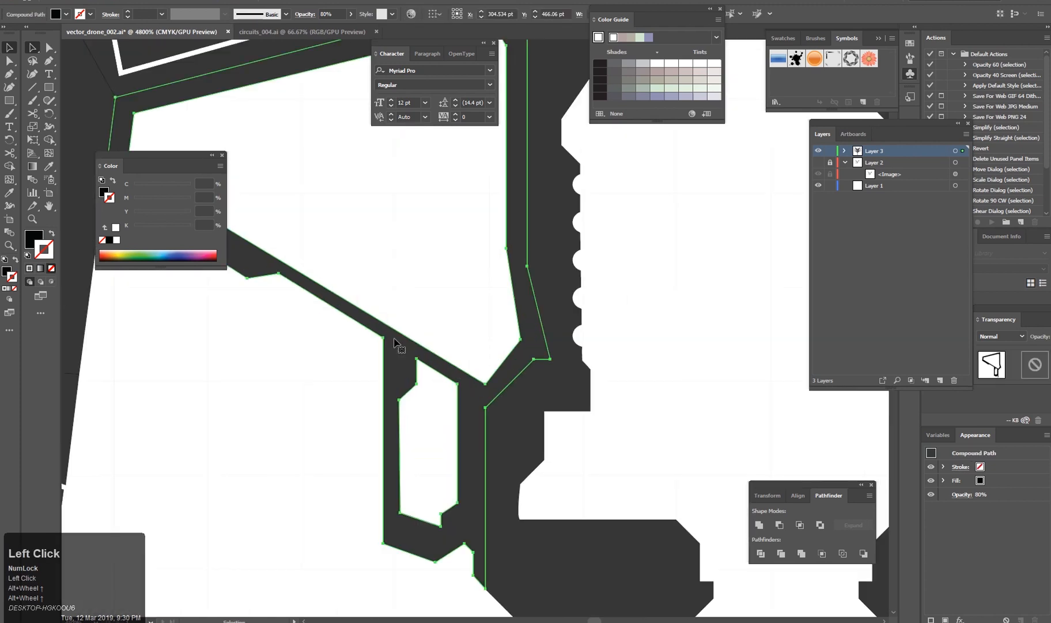
click(427, 375)
drag(375, 256, 513, 475)
key(a)
click(265, 294)
shift+click(624, 512)
key(Up)
drag(623, 466, 629, 484)
click(553, 380)
drag(265, 268, 271, 275)
Move the bend point on the opening's inner vertical edge slightly down along the same vertical line.
click(419, 332)
scroll(403, 351, down, 5)
scroll(396, 369, up, 3)
click(399, 344)
drag(399, 344, 396, 262)
click(481, 435)
key(ctrl+z)
scroll(406, 355, up, 3)
click(357, 232)
mouse_move(371, 223)
mouse_down()
mouse_move(368, 265)
mouse_move(371, 224)
mouse_up()
key(a)
click(369, 226)
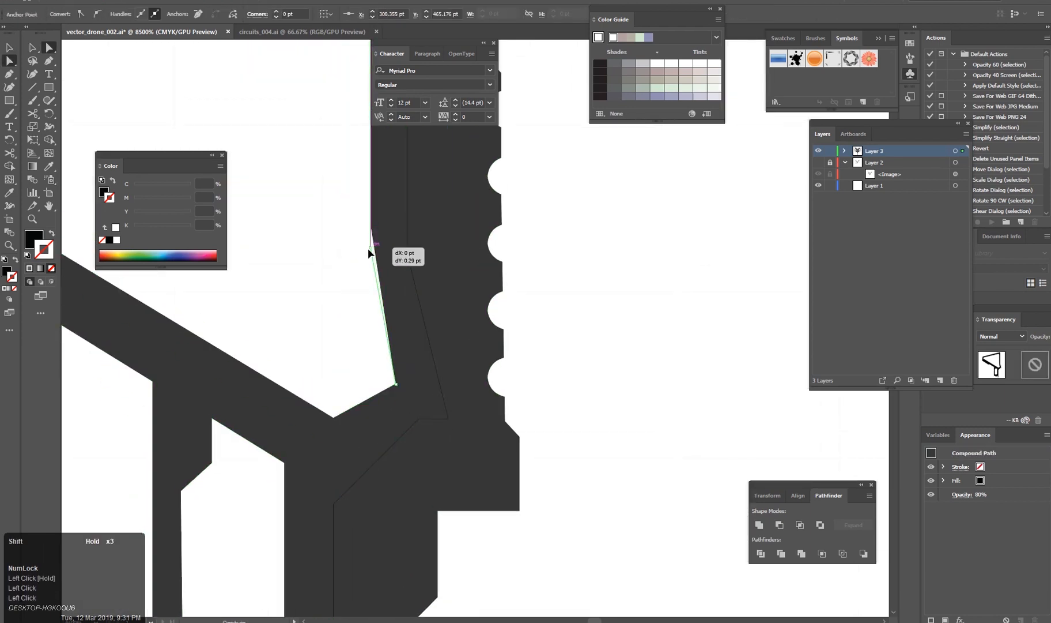
Look over the whole drone from the lower body up to the large upper rotors and head.
scroll(599, 392, down, 10)
alt+middle_click(411, 351)
drag(433, 327, 355, 226)
drag(485, 382, 434, 447)
drag(350, 327, 486, 486)
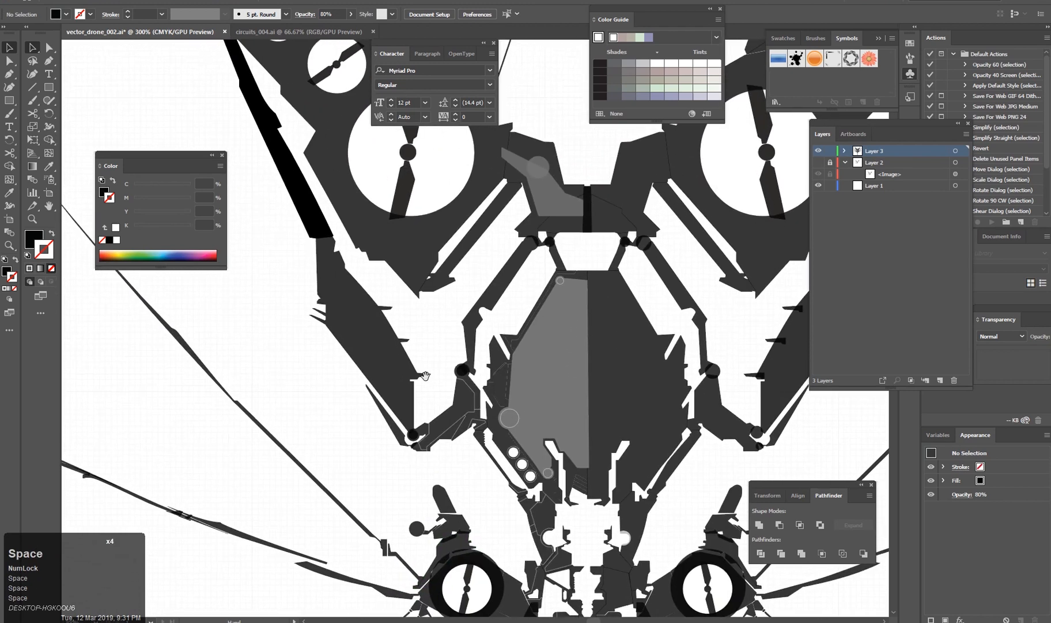
drag(469, 196, 441, 418)
scroll(514, 300, down, 2)
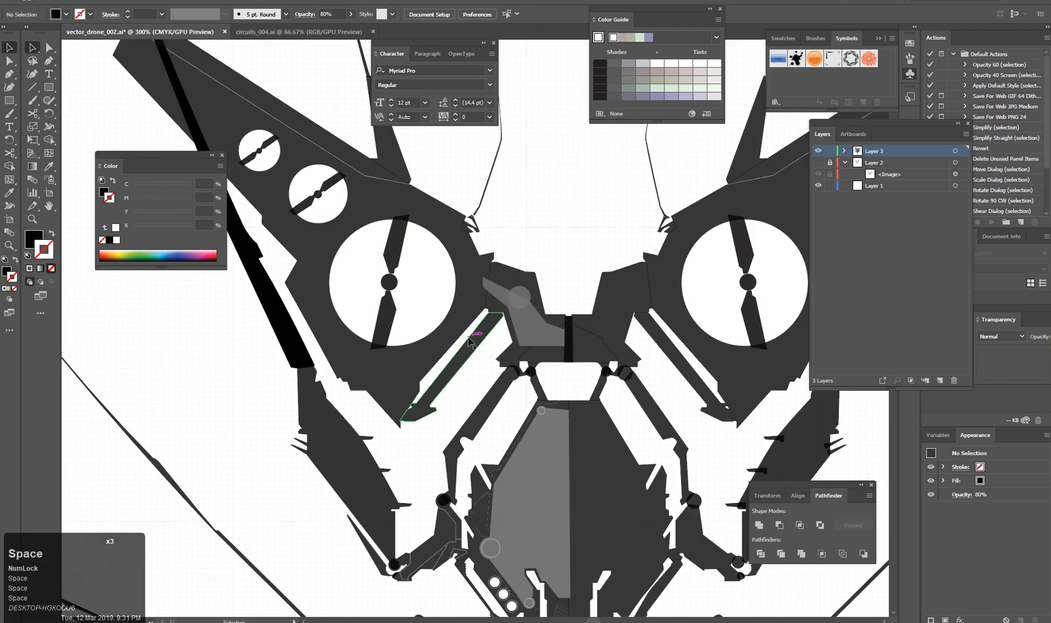
scroll(532, 281, down, 2)
scroll(433, 527, up, 3)
Select the curved wires below the lower left rotor and move them aside onto empty canvas.
click(569, 320)
shift+click(594, 328)
shift+click(622, 333)
drag(622, 334, 220, 520)
Copy the thin bent antenna beside the upper left rotor and transform the copy toward the lower left rotor.
click(519, 394)
double_click(352, 365)
triple_click(441, 399)
drag(354, 358, 579, 396)
key(e)
drag(622, 324, 490, 452)
Rotate and fit the copied antenna so it hangs from the mount below the lower left rotor, and deselect it.
drag(567, 345, 582, 363)
drag(650, 429, 642, 437)
drag(601, 342, 587, 335)
scroll(646, 308, up, 3)
drag(502, 339, 516, 331)
scroll(594, 440, down, 2)
key(v)
scroll(369, 366, down, 2)
click(444, 424)
scroll(447, 425, down, 1)
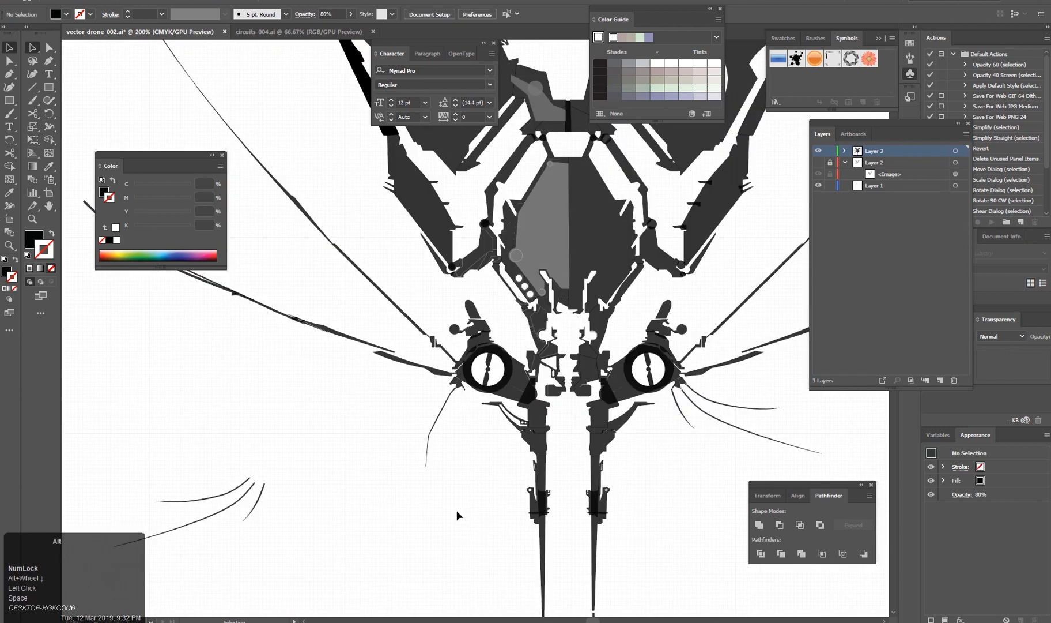
Duplicate the hanging wire, then rotate and enlarge the copy so it spreads outward from the lower left rotor.
scroll(459, 510, up, 2)
click(430, 296)
drag(439, 292, 427, 283)
key(e)
drag(471, 382, 456, 392)
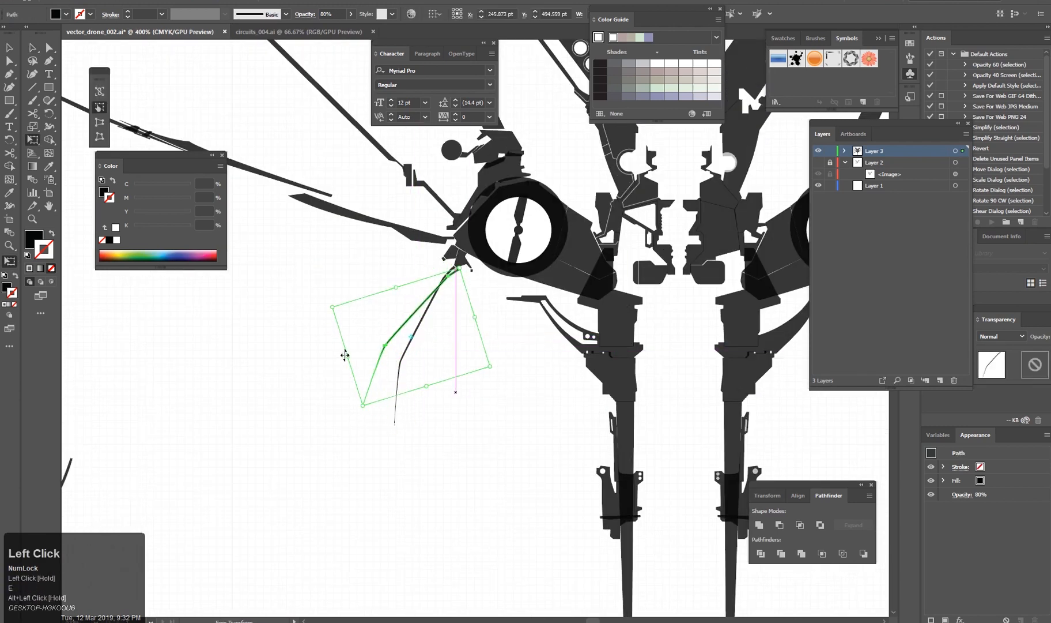
drag(397, 308, 380, 299)
key(v)
click(437, 394)
Delete the old curved wires that were set aside on the empty canvas.
scroll(478, 423, down, 3)
drag(475, 472, 442, 481)
drag(206, 415, 238, 459)
key(Delete)
Move the longer bent wire so its inner end sits on the mount below the rotor.
scroll(416, 429, up, 3)
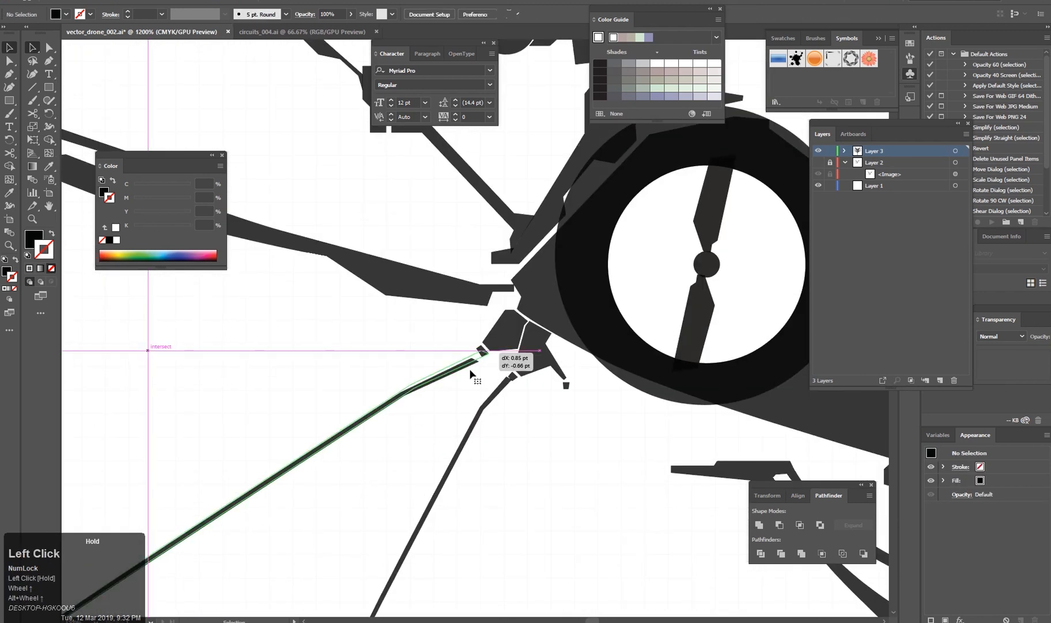
drag(472, 375, 473, 376)
scroll(472, 376, down, 2)
scroll(474, 463, down, 2)
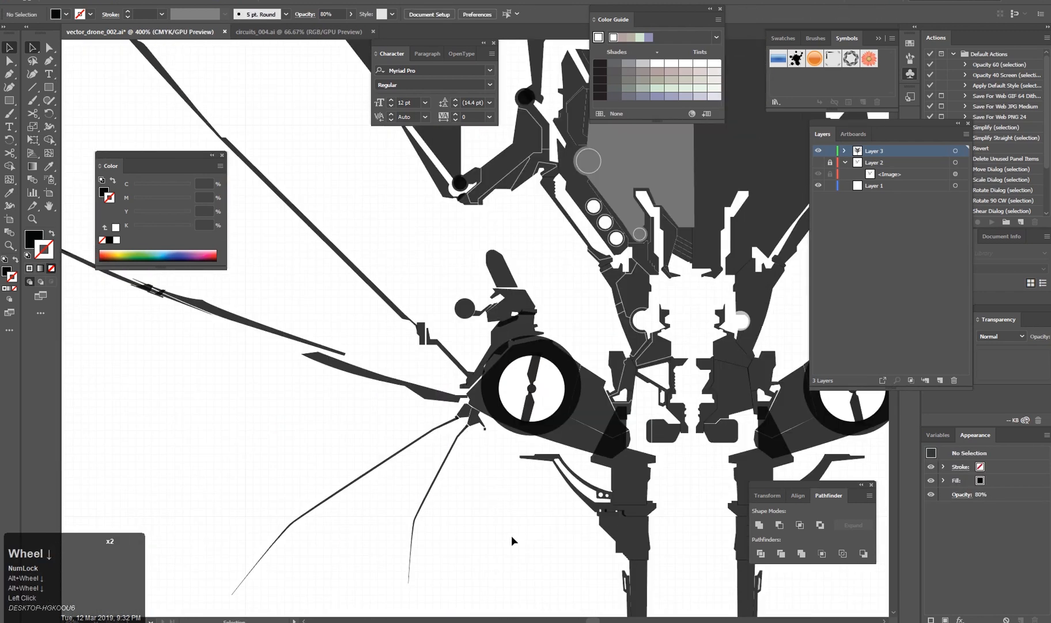
Try to reshape the bend in the thick section of the long upper left wire.
drag(468, 549, 422, 412)
drag(290, 260, 463, 461)
scroll(464, 455, down, 3)
scroll(463, 403, up, 3)
click(432, 340)
key(a)
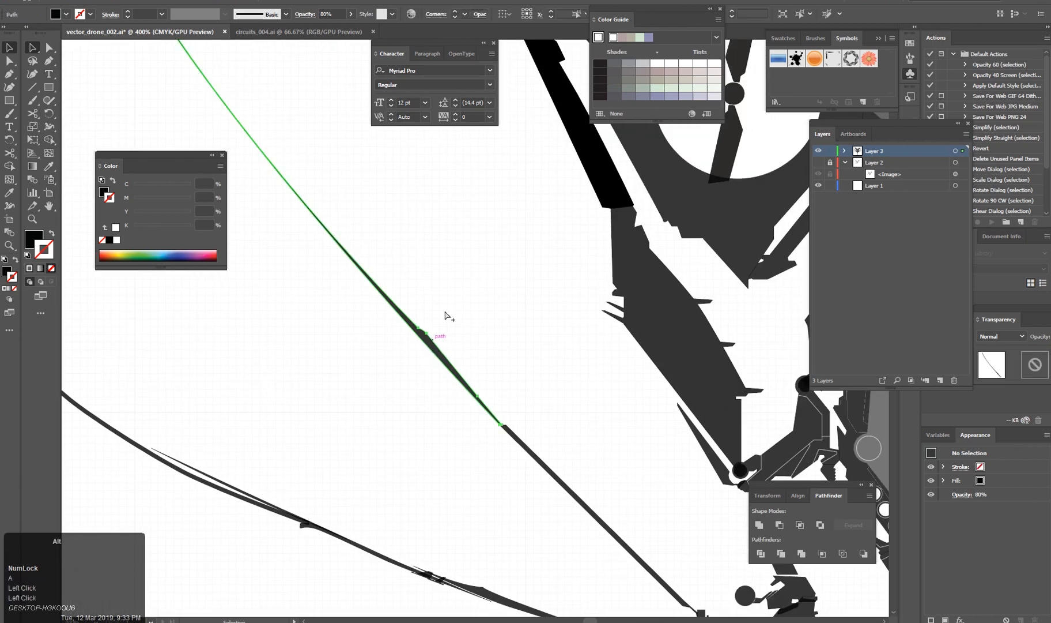
scroll(438, 323, up, 3)
key(p)
click(339, 335)
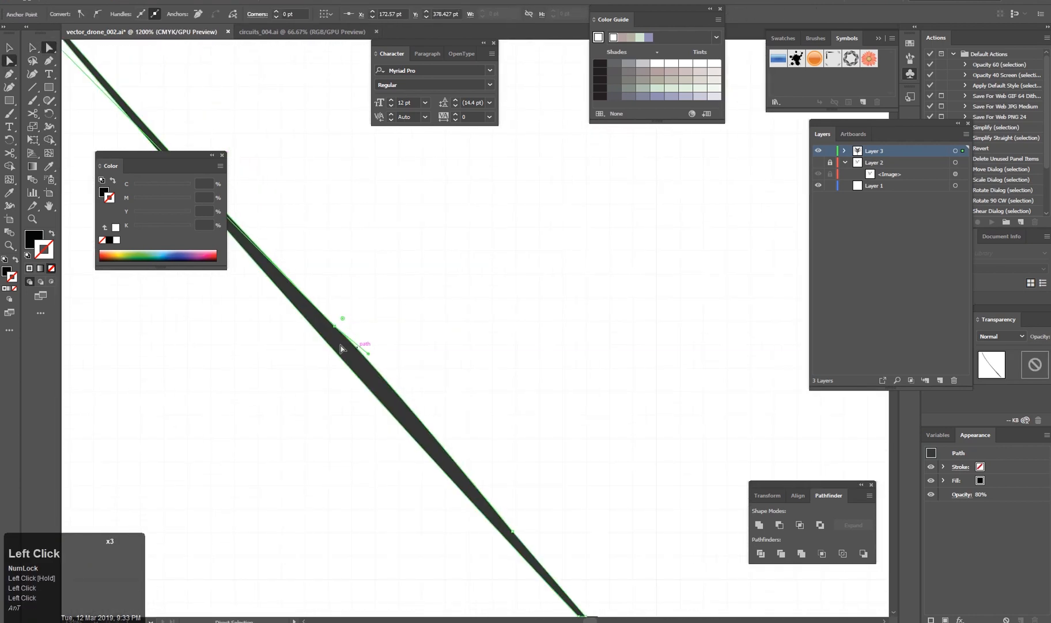
scroll(428, 375, down, 3)
key(ctrl+z)
Pull curve handles from the bend point on the long upper left wire to smooth its thick section.
click(427, 370)
scroll(435, 412, up, 3)
click(323, 243)
click(317, 246)
key(p)
key(Caps_Lock)
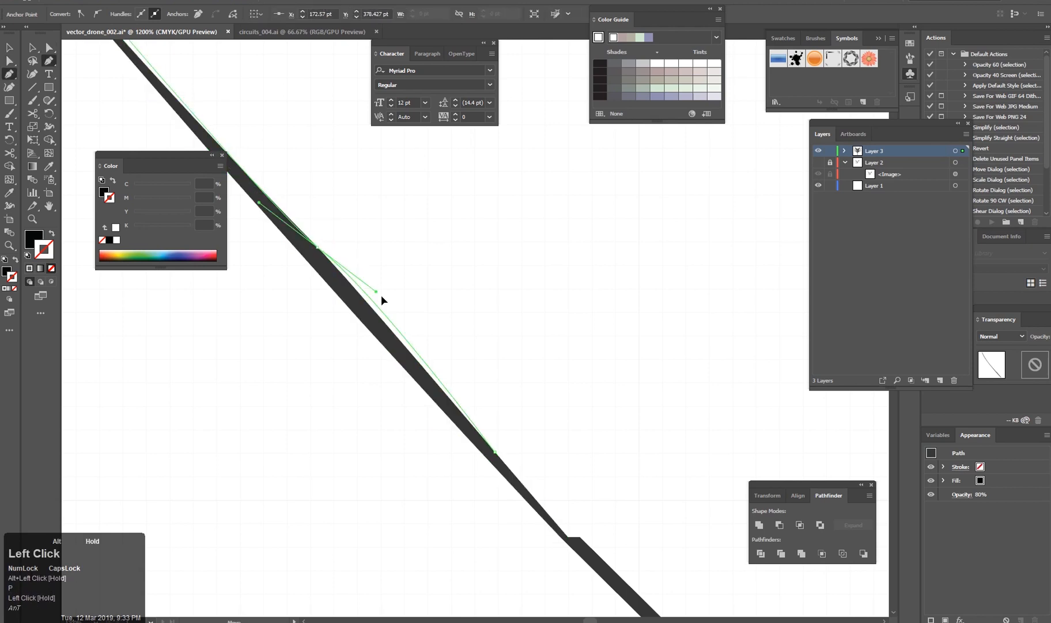
drag(317, 246, 318, 255)
scroll(294, 187, down, 3)
Check the reshaped long wire along its length and deselect it.
drag(230, 116, 399, 394)
scroll(444, 463, up, 3)
scroll(510, 465, down, 1)
drag(514, 476, 430, 410)
drag(648, 613, 542, 476)
scroll(541, 476, up, 2)
key(p)
key(v)
click(558, 448)
Hide the panels and curve the outer end of the long upper left wire with handles pulled from its tip.
scroll(562, 464, down, 6)
scroll(380, 234, up, 3)
key(Tab)
click(377, 301)
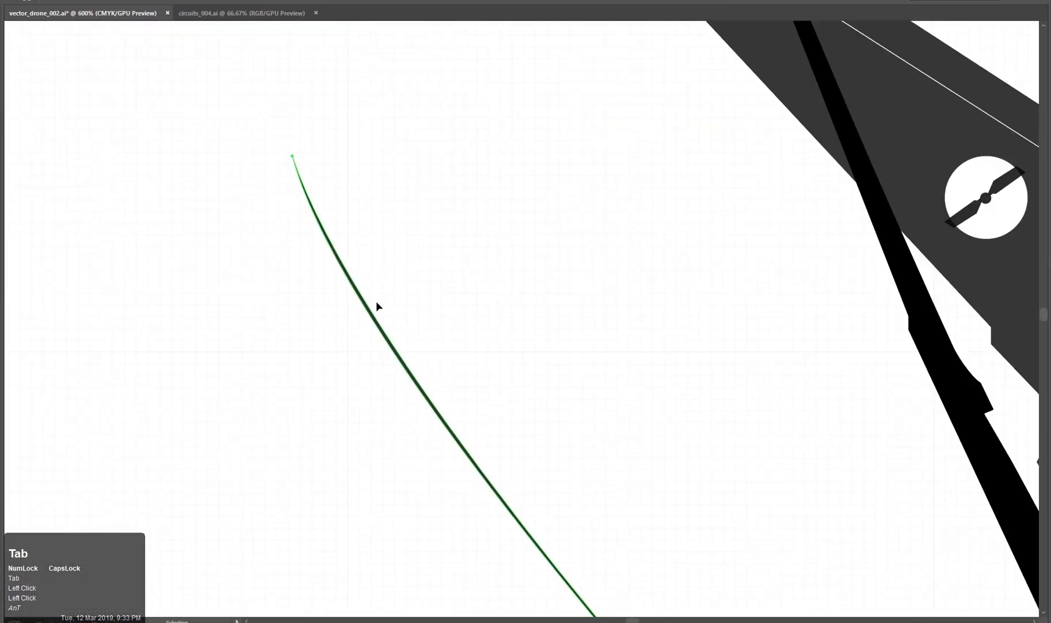
scroll(411, 294, down, 2)
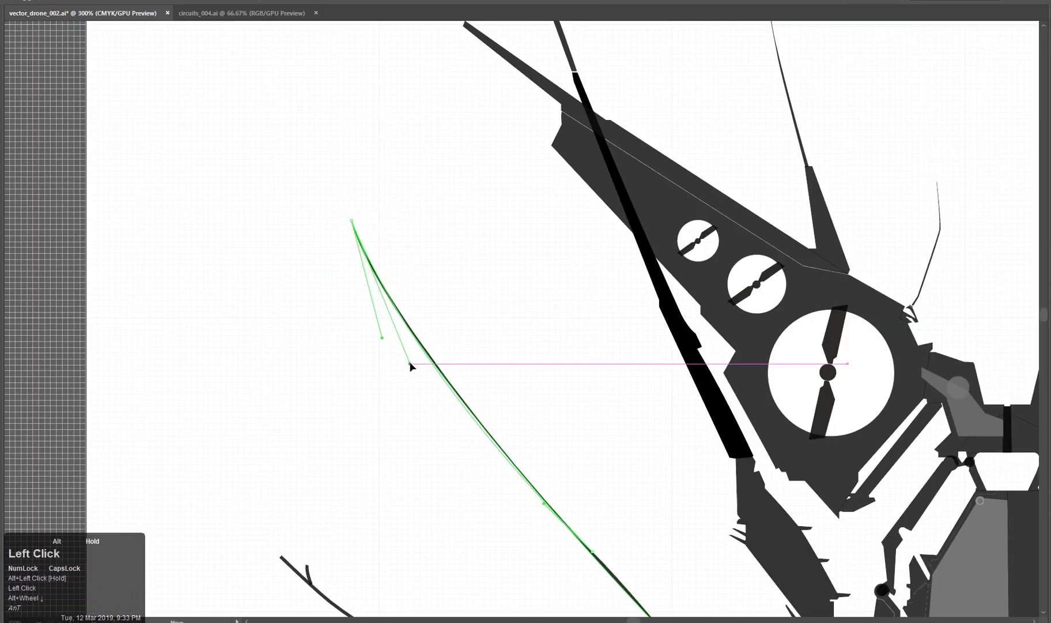
scroll(425, 375, up, 4)
drag(357, 144, 381, 295)
key(p)
scroll(380, 295, down, 2)
drag(380, 294, 329, 121)
Smooth the upper section of the long upper left wire by adjusting the curve handles at the point below its tip.
click(647, 452)
scroll(648, 453, down, 4)
drag(660, 487, 507, 399)
scroll(521, 457, up, 2)
drag(415, 236, 472, 404)
click(446, 392)
scroll(443, 405, up, 2)
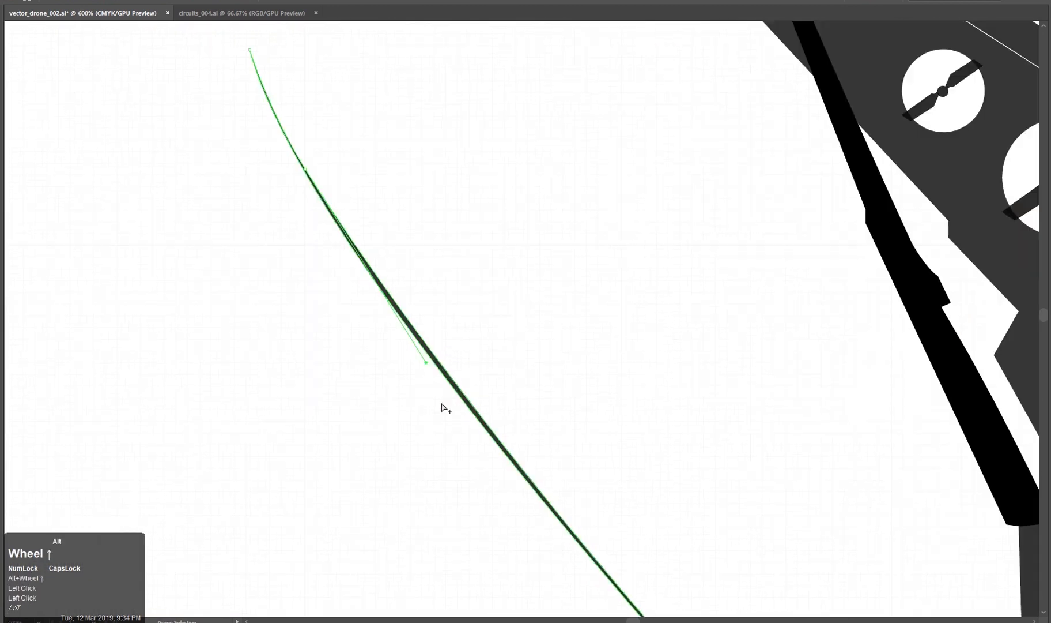
scroll(443, 402, up, 2)
key(p)
click(441, 340)
key(a)
drag(441, 340, 511, 408)
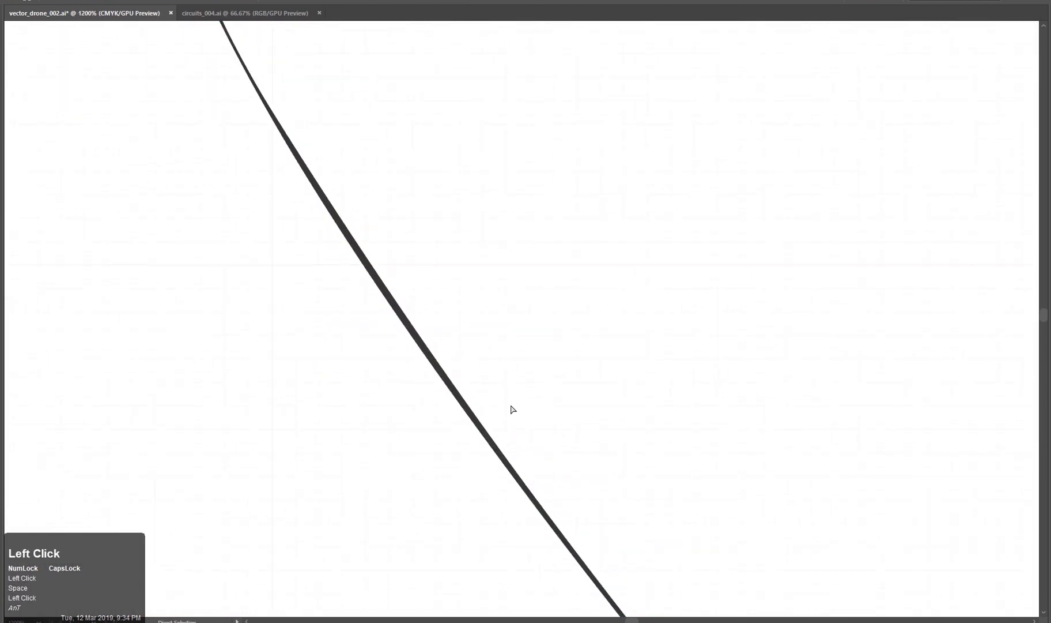
Move edge points along the middle of the long upper left wire to slim and even its taper.
scroll(486, 423, down, 4)
click(480, 380)
drag(482, 361, 403, 456)
key(ctrl+z)
drag(482, 353, 507, 366)
scroll(494, 400, down, 4)
click(465, 429)
drag(499, 428, 450, 375)
scroll(380, 349, up, 6)
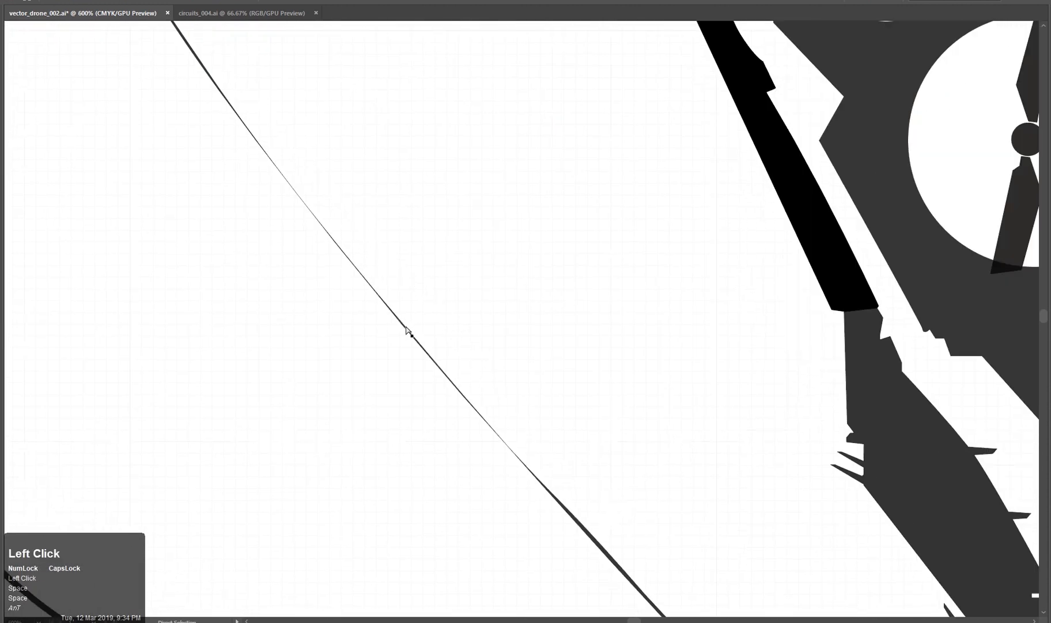
Shift the edge of the long upper left wire's thin section by about 0.21 pt horizontally and 0.18 pt vertically.
drag(453, 427, 466, 436)
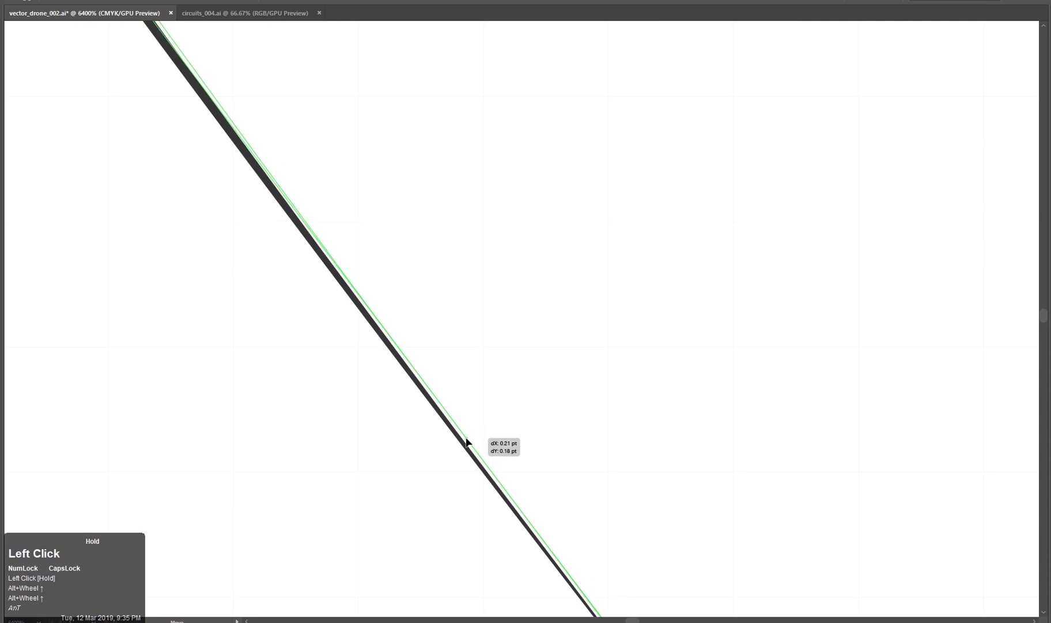
key(space)
click(446, 345)
scroll(582, 438, down, 3)
key(space)
drag(582, 438, 507, 352)
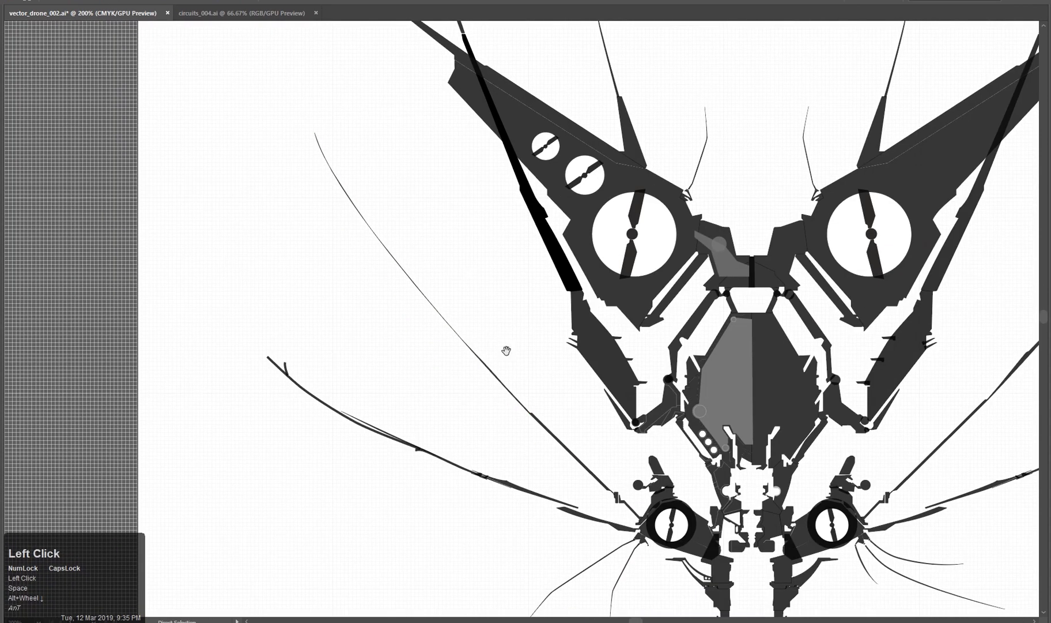
key(space)
drag(428, 418, 390, 353)
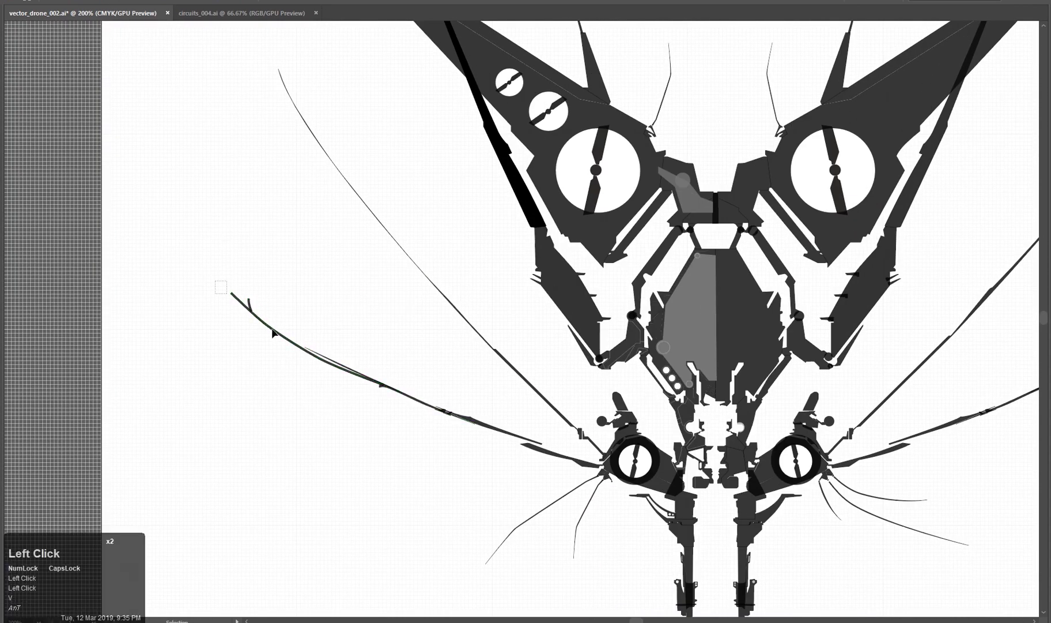
key(e)
drag(547, 363, 505, 402)
key(ctrl+z)
key(ctrl+z)
Replace the branched lower left wire with a copy of the long curved wire, rotated and stretched to reach the rotor mount.
key(v)
drag(476, 315, 479, 314)
drag(510, 364, 471, 412)
key(e)
drag(550, 370, 565, 318)
drag(502, 371, 495, 412)
drag(636, 390, 639, 363)
drag(517, 413, 510, 434)
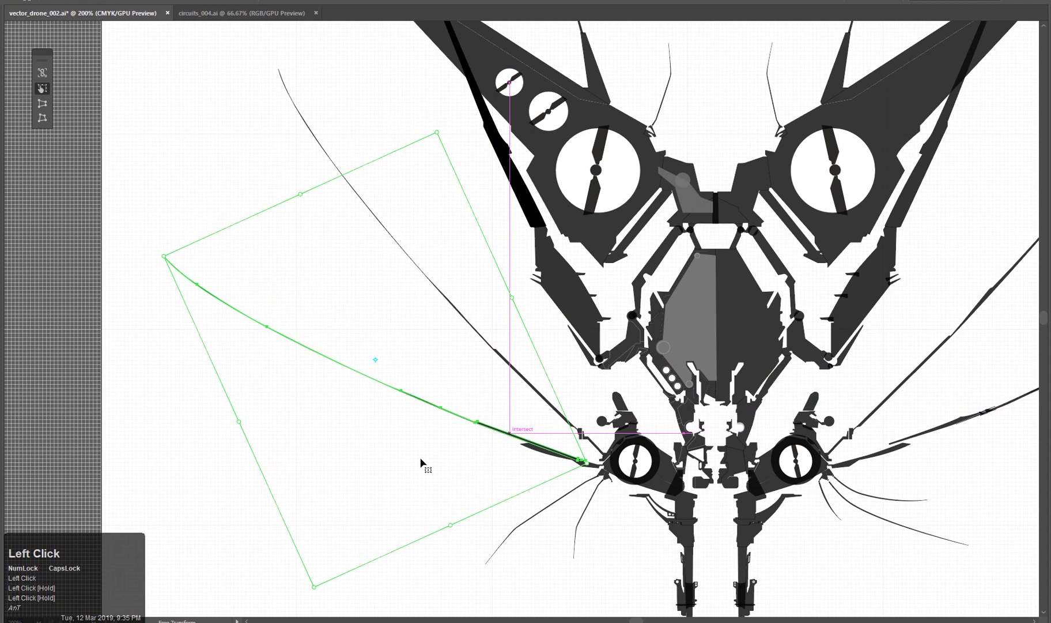
click(472, 459)
key(space)
alt+scroll(179, 299, down, 1)
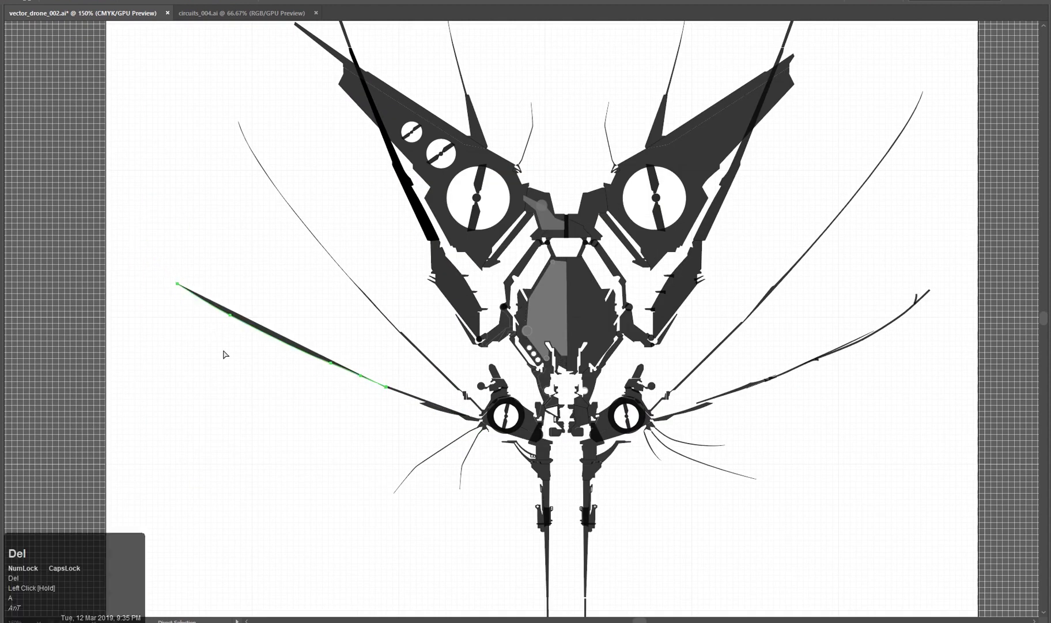
Reshape the outer end of the new lower left wire into a tapered blade with curve handles and deselect it.
scroll(210, 359, up, 2)
key(ctrl+z)
alt+scroll(259, 258, up, 1)
click(248, 274)
drag(248, 274, 251, 265)
key(p)
click(316, 309)
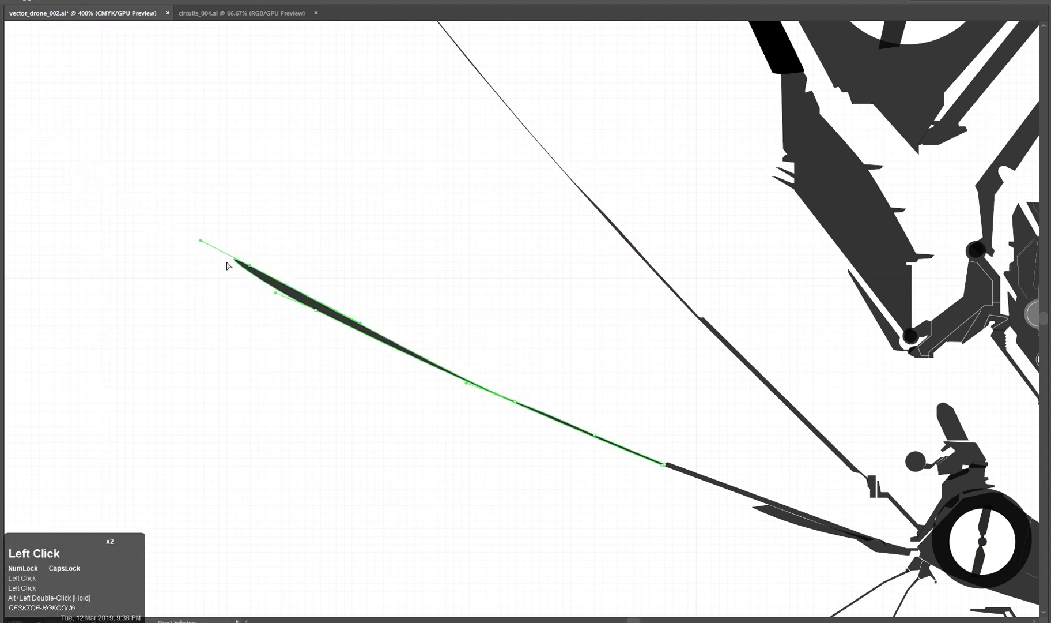
key(v)
alt+scroll(377, 346, down, 4)
alt+click(446, 398)
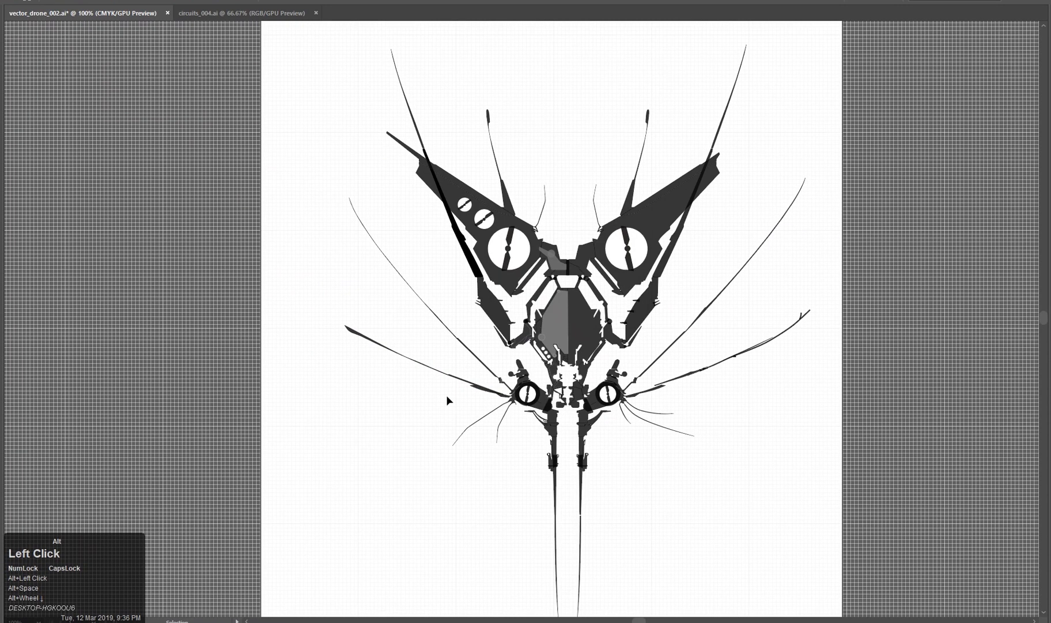
Remove the extra anchor point on the underside of the lower left wire's outer end.
alt+scroll(348, 369, up, 7)
click(407, 362)
key(a)
key(p)
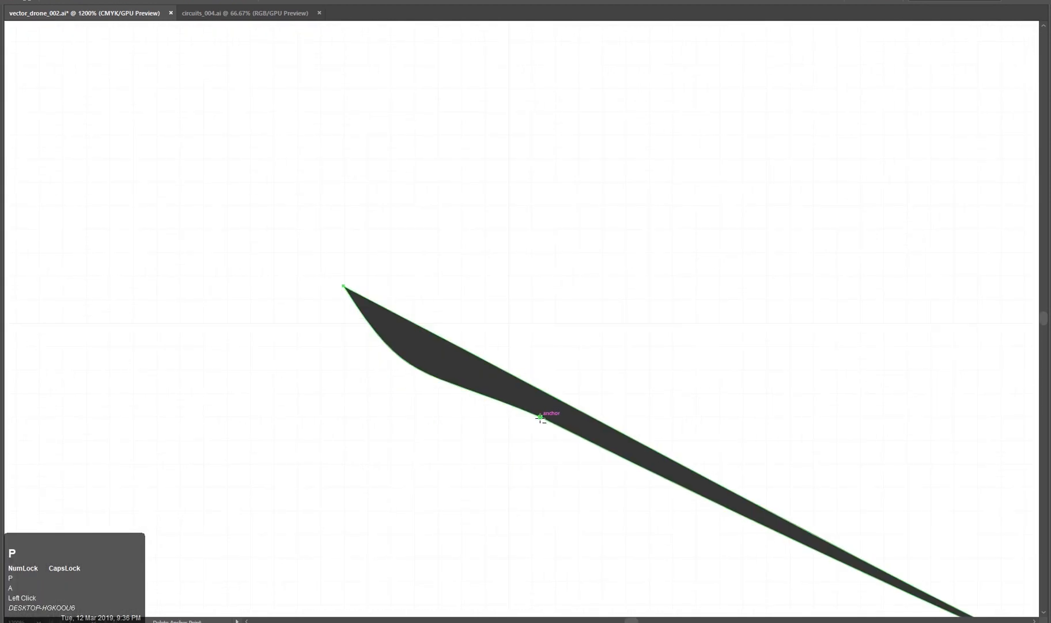
click(538, 413)
Try to adjust the curve of the lower left wire's outer end.
key(a)
key(space)
drag(664, 500, 541, 443)
drag(284, 330, 485, 422)
key(v)
click(608, 438)
key(ctrl+z)
key(ctrl+z)
alt+scroll(607, 438, down, 2)
drag(559, 399, 511, 371)
drag(382, 329, 334, 315)
click(614, 451)
key(ctrl+z)
Bow both edges of the lower left wire's outer end into smooth tapering curves from its tip.
alt+scroll(334, 337, up, 3)
key(space)
drag(195, 242, 261, 291)
key(a)
click(88, 137)
drag(171, 268, 179, 257)
click(300, 264)
drag(400, 327, 164, 155)
key(p)
click(561, 368)
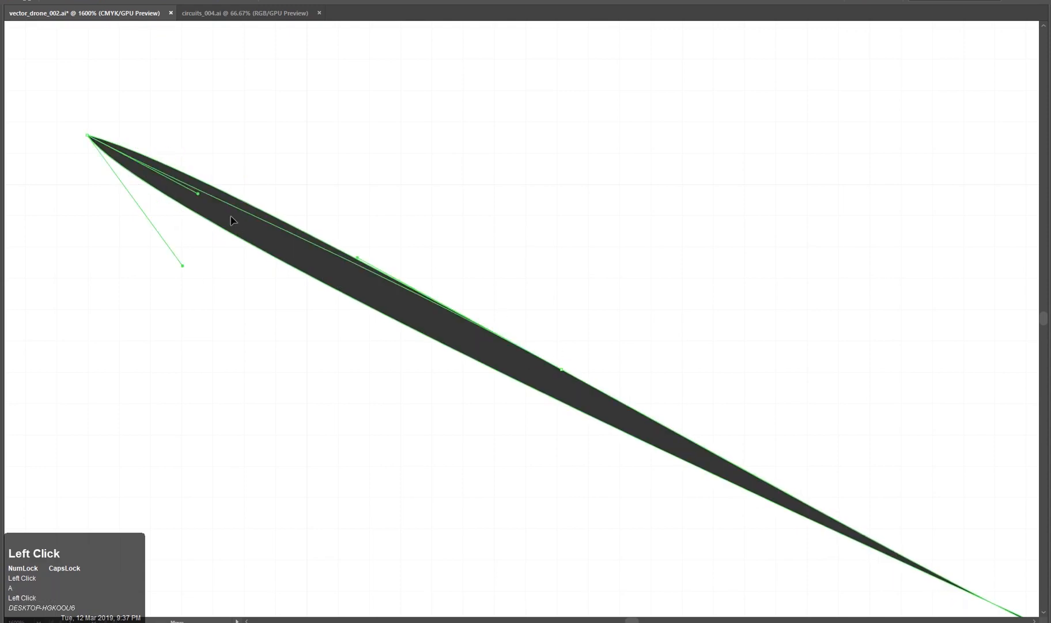
drag(566, 371, 612, 377)
Deselect the lower left wire and examine the reshaped left wires against the rest of the drone.
key(space)
drag(718, 460, 418, 298)
key(space)
click(444, 298)
scroll(582, 443, down, 8)
key(space)
drag(661, 511, 505, 465)
key(space)
drag(425, 301, 414, 407)
key(z)
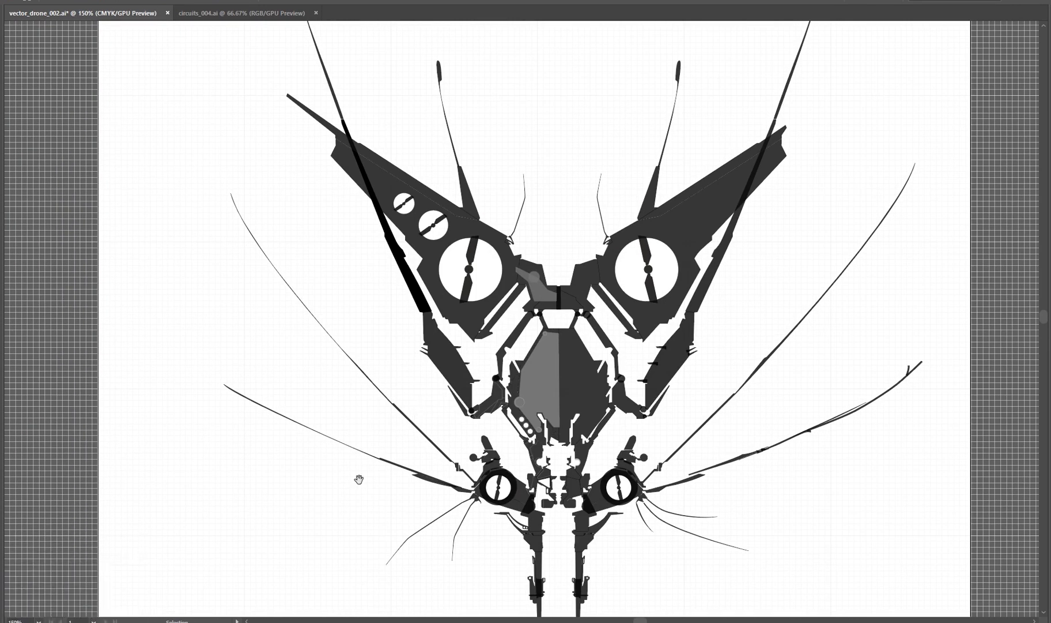
drag(359, 479, 481, 614)
key(a)
drag(448, 235, 485, 265)
click(494, 283)
scroll(512, 347, down, 2)
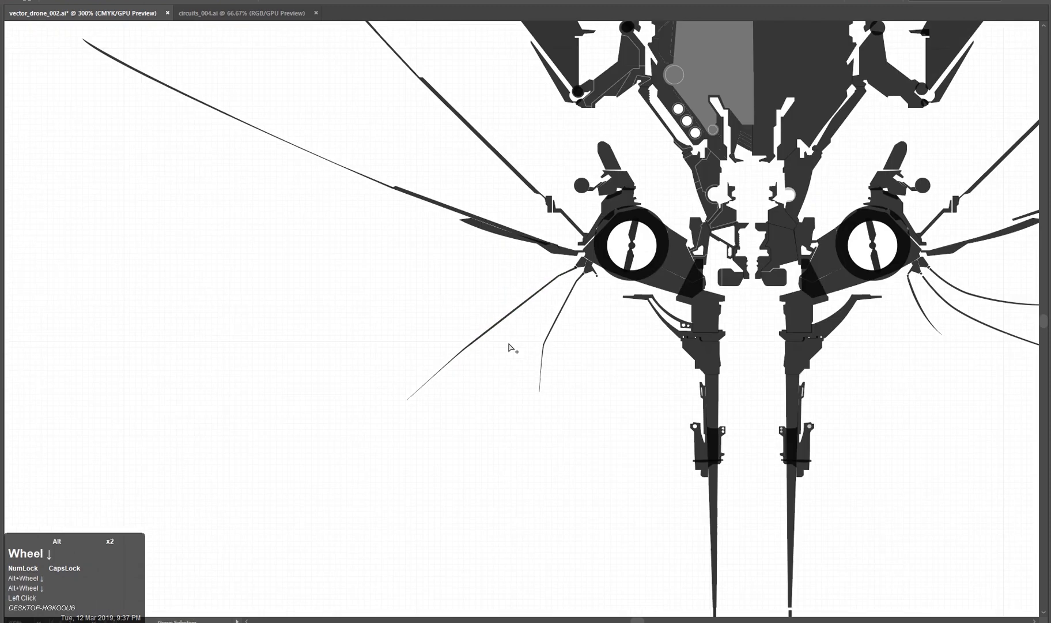
scroll(518, 350, up, 3)
scroll(501, 405, down, 3)
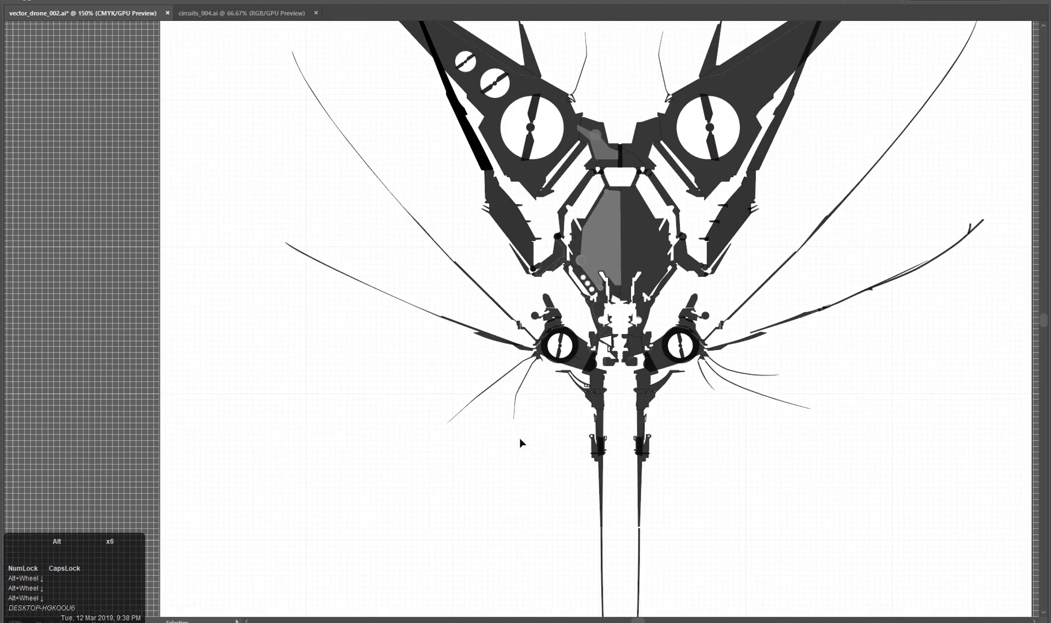
Reshape the longer bent wire below the left rotor into a smooth arc by adjusting its bend points.
scroll(513, 437, up, 1)
click(504, 436)
scroll(423, 313, up, 2)
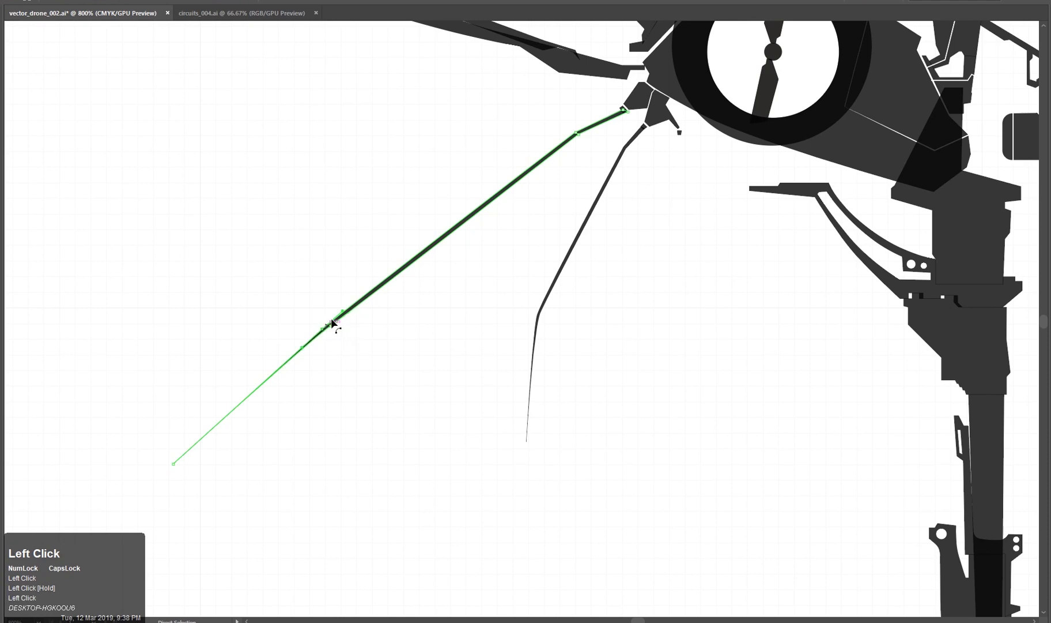
drag(333, 322, 348, 333)
scroll(421, 362, down, 5)
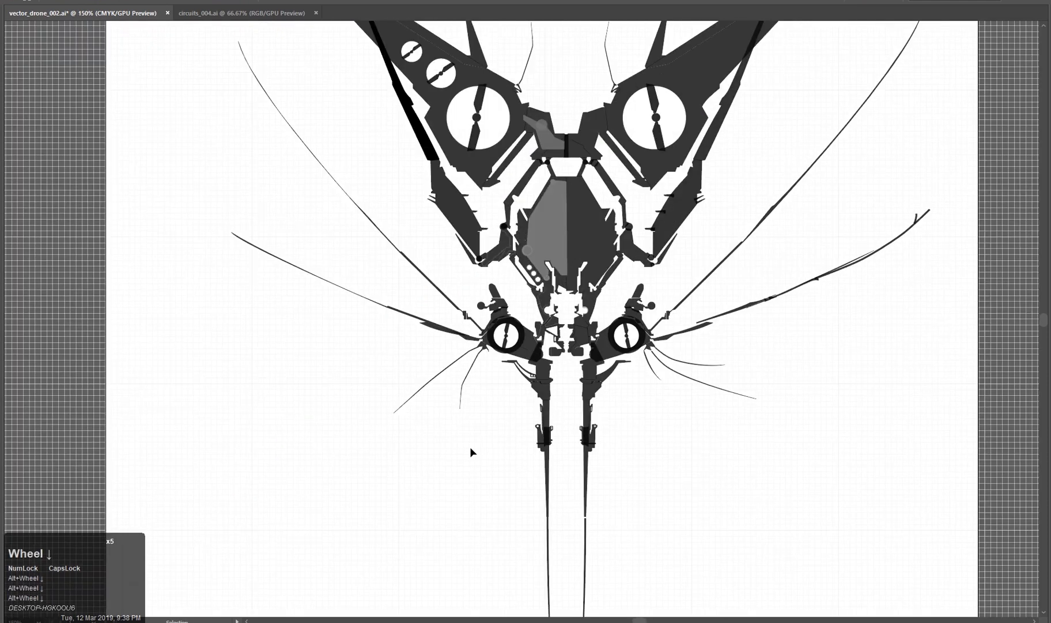
scroll(470, 446, up, 2)
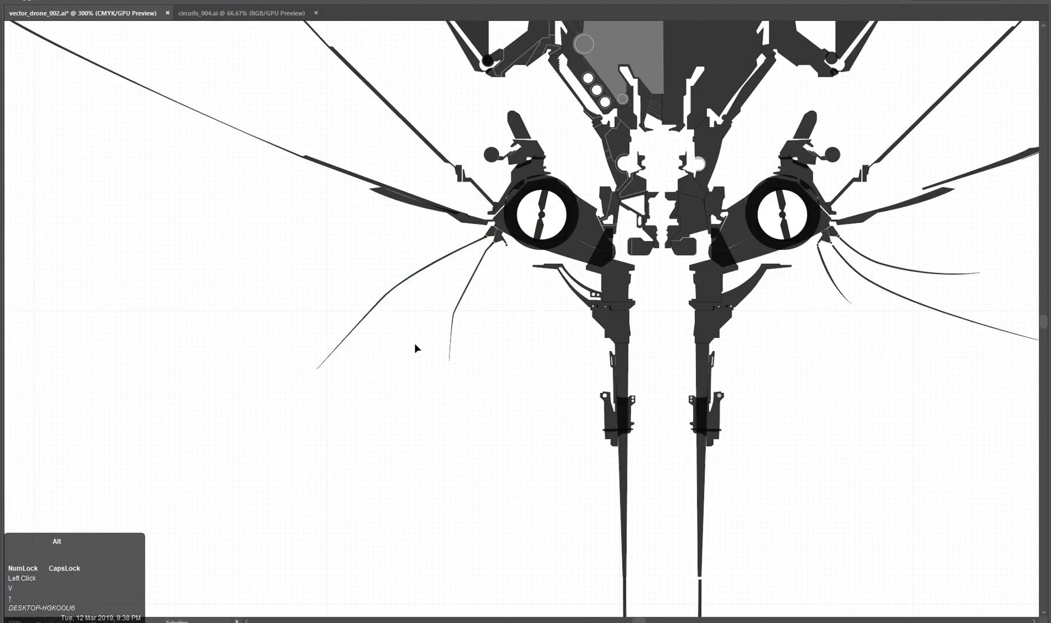
key(a)
scroll(380, 352, down, 3)
scroll(358, 316, up, 3)
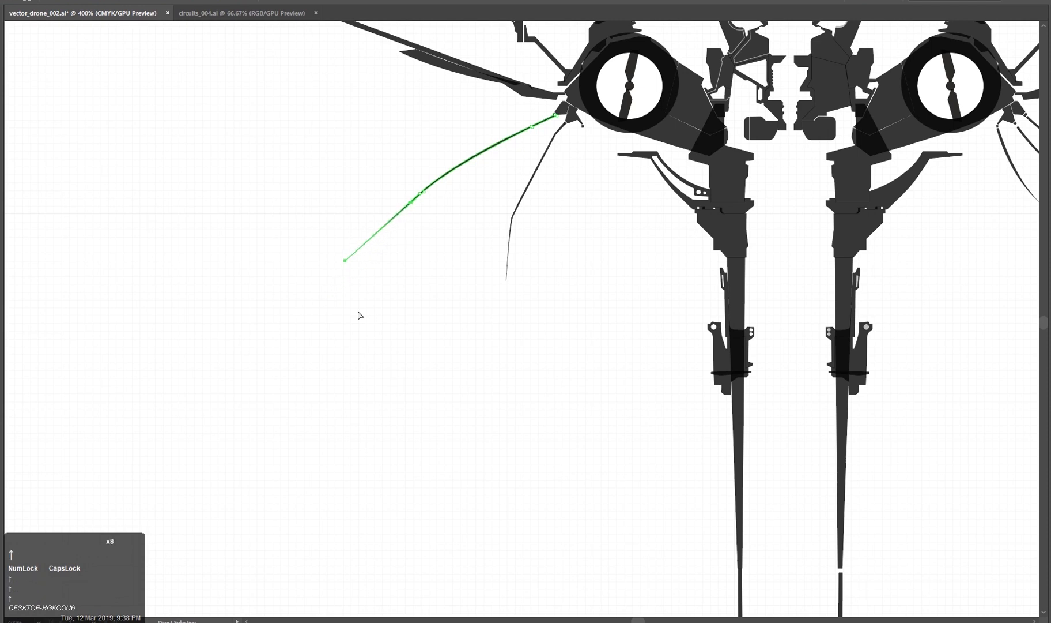
Replace the short bent wire below the left rotor with a copy of the curved wire, rotated to point more steeply downward.
key(Delete)
scroll(456, 340, down, 3)
scroll(453, 363, up, 3)
scroll(410, 332, up, 2)
drag(525, 319, 493, 300)
click(415, 357)
key(ctrl+z)
drag(402, 305, 455, 300)
key(e)
drag(315, 424, 362, 392)
key(v)
click(469, 459)
Add a third, shorter copy of the curved wire on the inner side, rotated to curve down toward the drone's body.
drag(451, 310, 467, 346)
key(e)
drag(537, 305, 480, 272)
drag(450, 319, 505, 308)
drag(478, 453, 487, 383)
key(v)
click(465, 425)
drag(512, 289, 516, 287)
click(510, 455)
Adjust the position and bend of the innermost short wire below the left rotor and deselect it.
scroll(510, 454, down, 2)
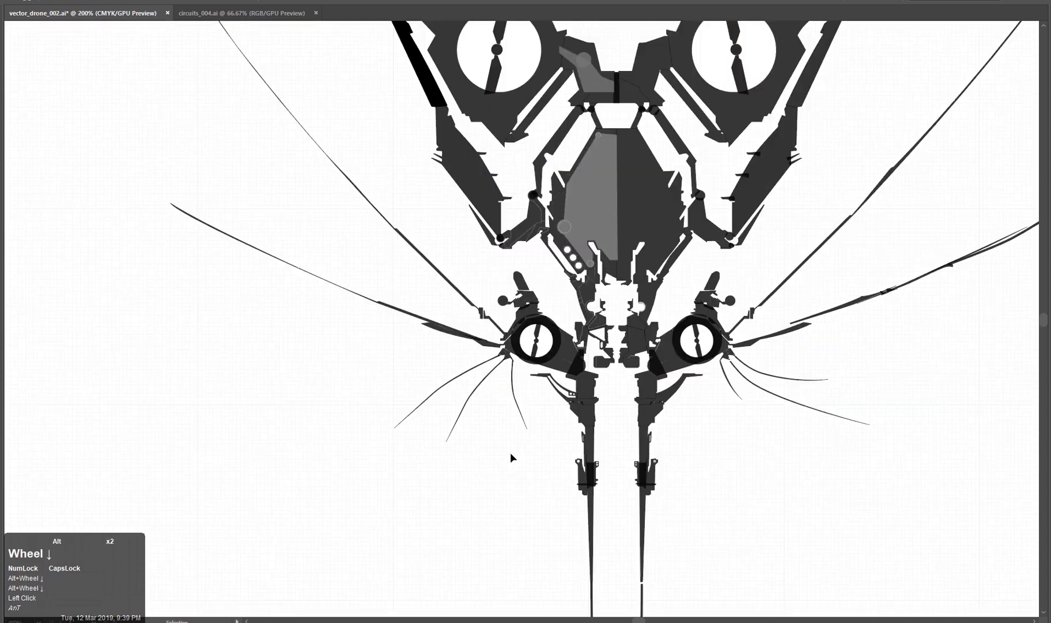
scroll(502, 457, down, 1)
click(493, 458)
scroll(381, 289, up, 3)
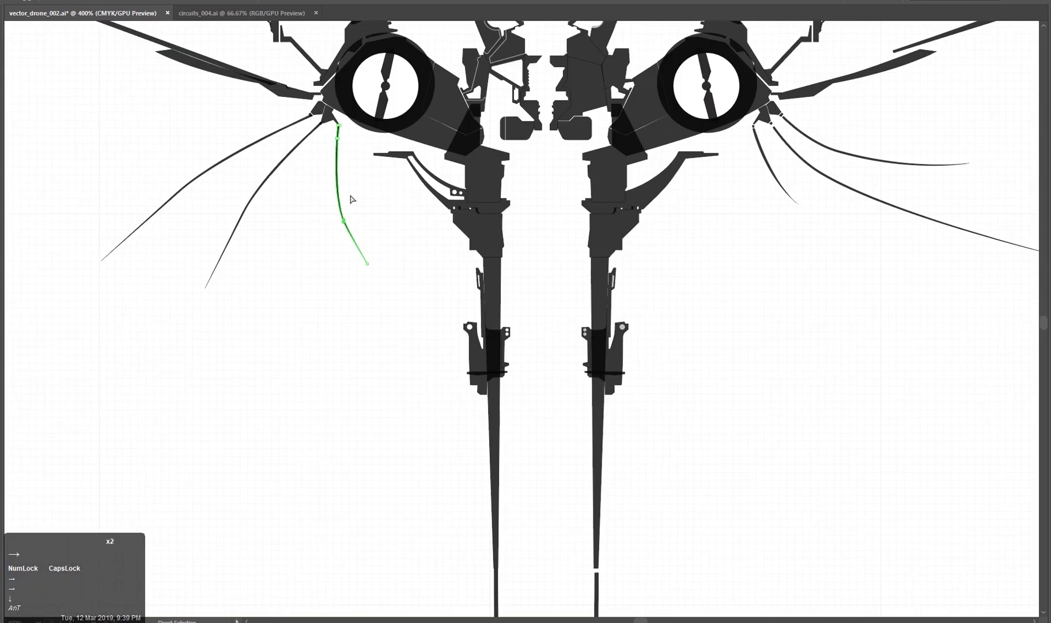
key(a)
click(352, 235)
scroll(351, 236, up, 4)
drag(414, 280, 432, 323)
scroll(444, 427, down, 5)
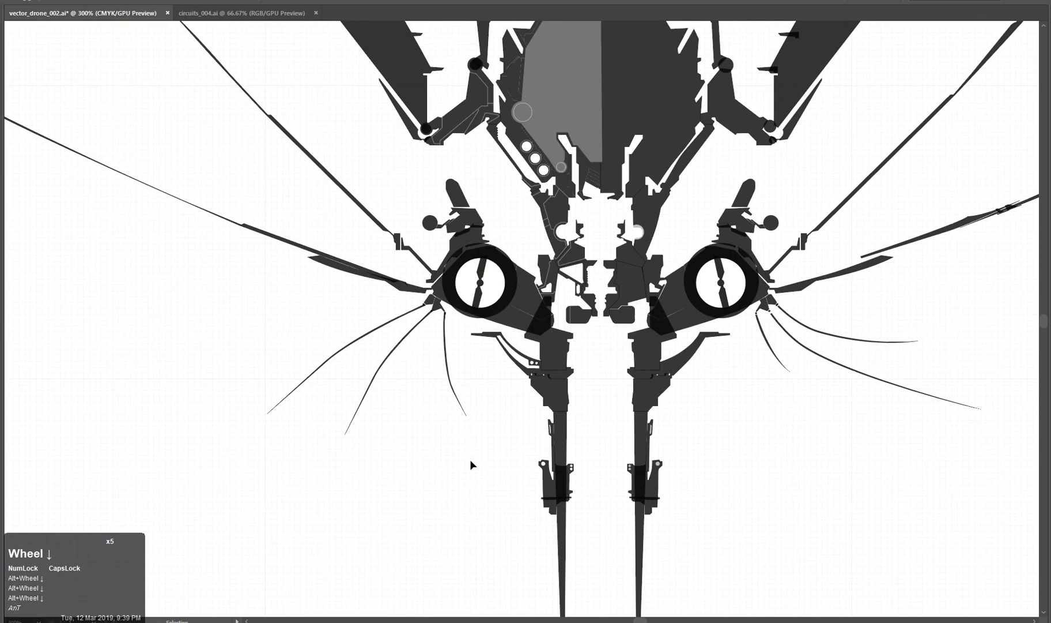
Delete the three bent wires below the left rotor.
scroll(464, 458, down, 2)
scroll(408, 459, up, 1)
drag(408, 460, 365, 492)
scroll(366, 492, down, 1)
drag(359, 497, 442, 465)
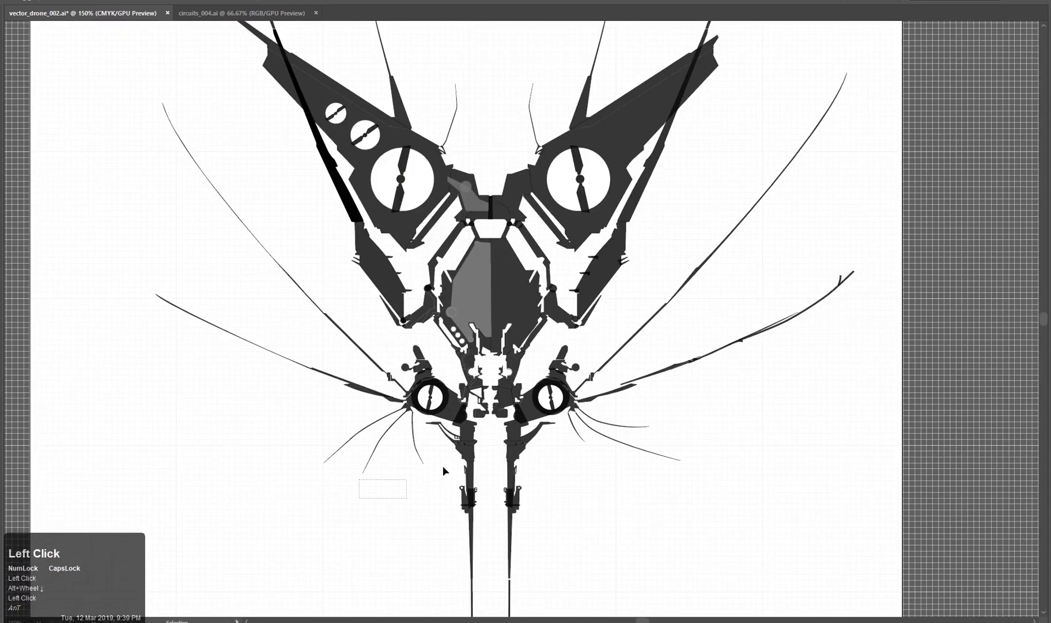
scroll(350, 479, up, 1)
click(356, 428)
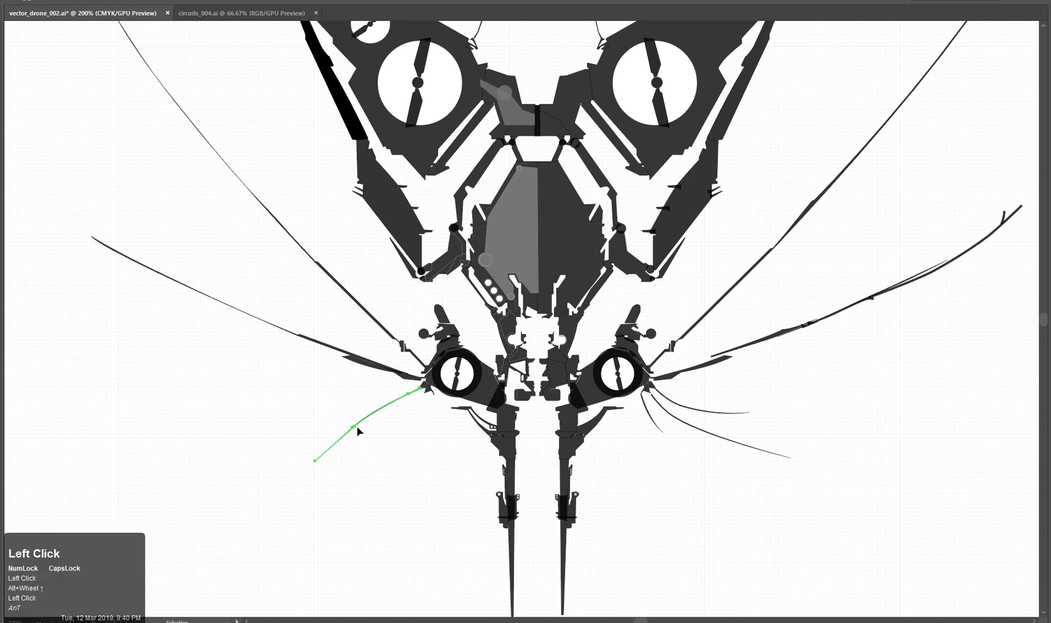
key(Delete)
Copy the three curved wires below the right rotor across to the drone's left side.
scroll(457, 467, down, 2)
scroll(634, 479, up, 2)
drag(459, 406, 567, 355)
drag(487, 381, 194, 400)
Mirror the copied wires horizontally and position them at the mounts below the left rotor.
key(Tab)
key(ctrl+shift+z)
key(ctrl+shift+h)
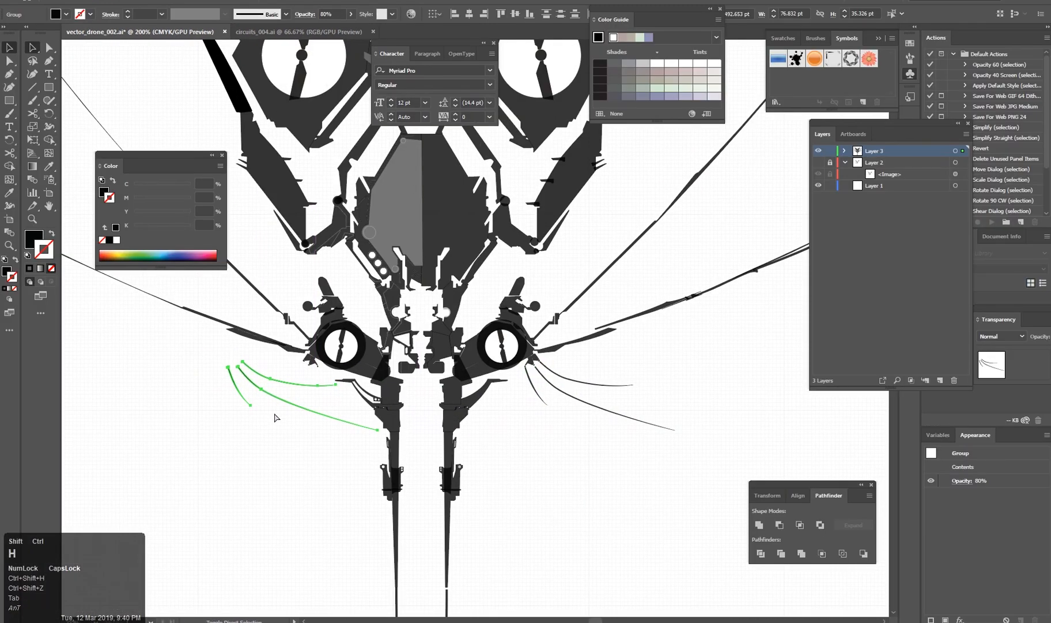
key(e)
drag(379, 396, 188, 413)
drag(317, 379, 377, 342)
key(Tab)
Adjust the anchor points of the longest wire below the left rotor to fit it to its mount.
scroll(425, 385, up, 4)
key(a)
scroll(425, 462, down, 5)
scroll(390, 434, up, 2)
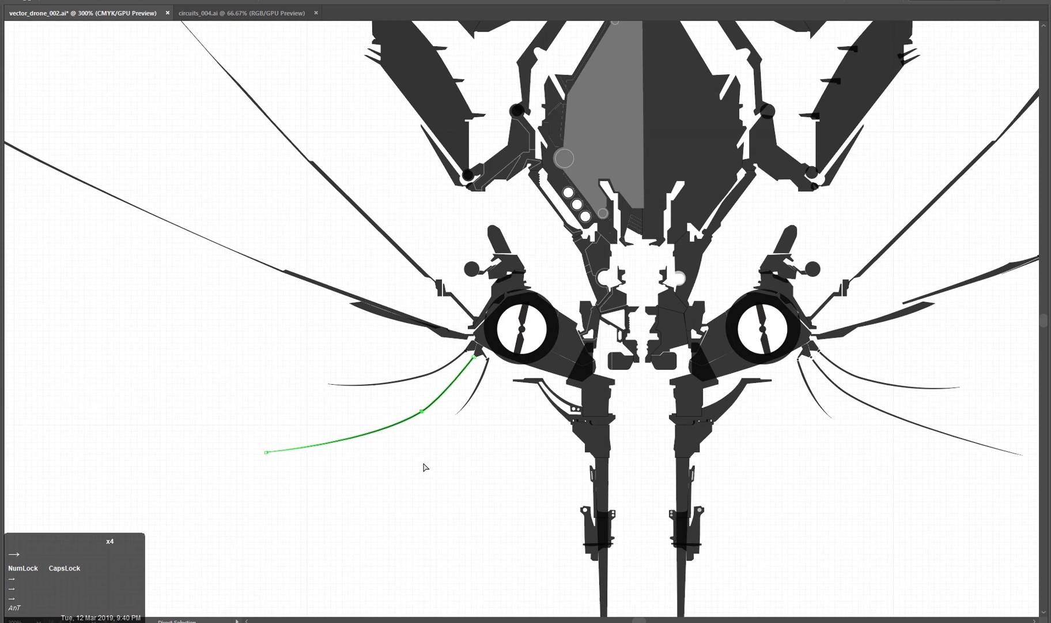
scroll(421, 448, up, 4)
click(402, 247)
drag(406, 241, 458, 207)
click(401, 369)
scroll(401, 369, down, 5)
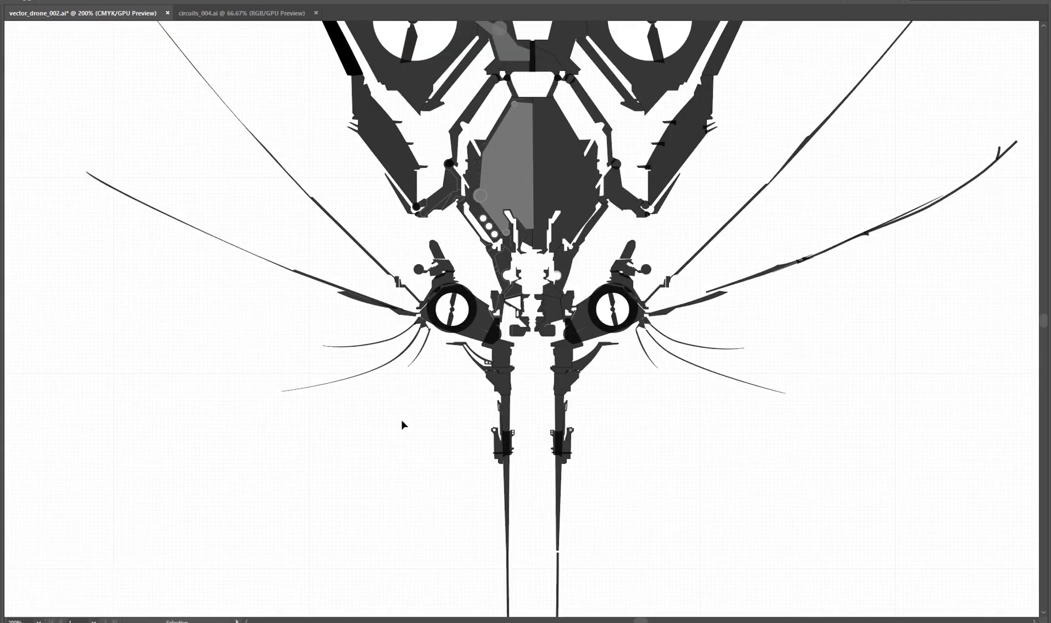
Rotate the innermost short wire below the left rotor and move it onto its mount.
scroll(395, 432, down, 2)
scroll(391, 445, up, 4)
click(432, 346)
key(e)
drag(482, 314, 460, 294)
key(v)
drag(436, 334, 445, 333)
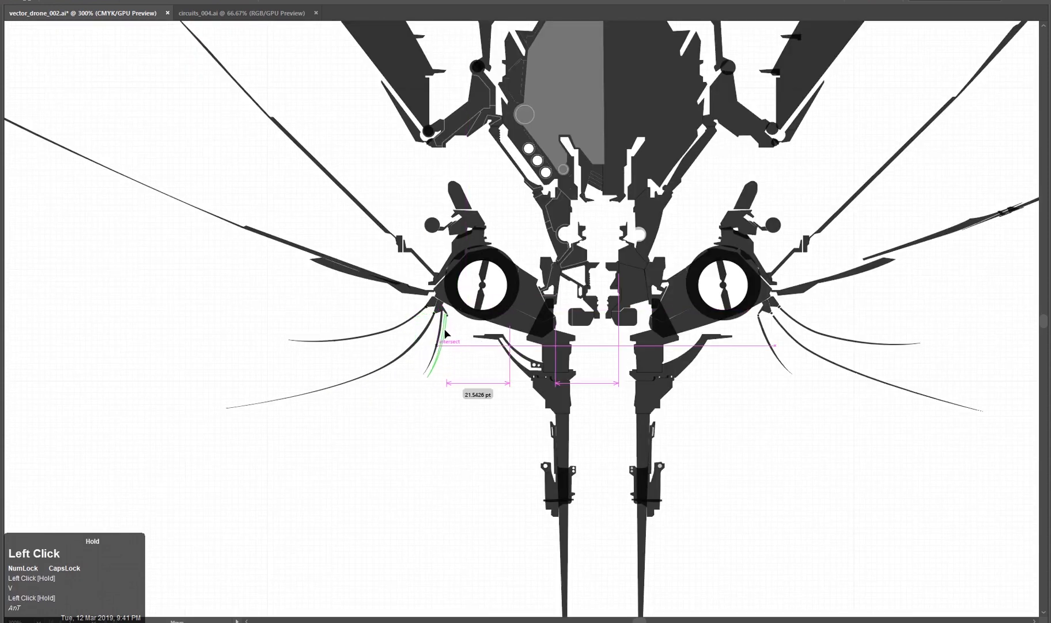
scroll(403, 480, down, 3)
Reshape the base of the rounded post above the left rotor into a slanted bottom edge.
key(space)
mouse_move(324, 291)
mouse_down()
mouse_move(352, 366)
mouse_move(345, 316)
mouse_move(365, 347)
mouse_up()
key(ctrl+equal)
key(ctrl+equal)
key(ctrl+equal)
key(ctrl+equal)
key(ctrl+equal)
key(ctrl+equal)
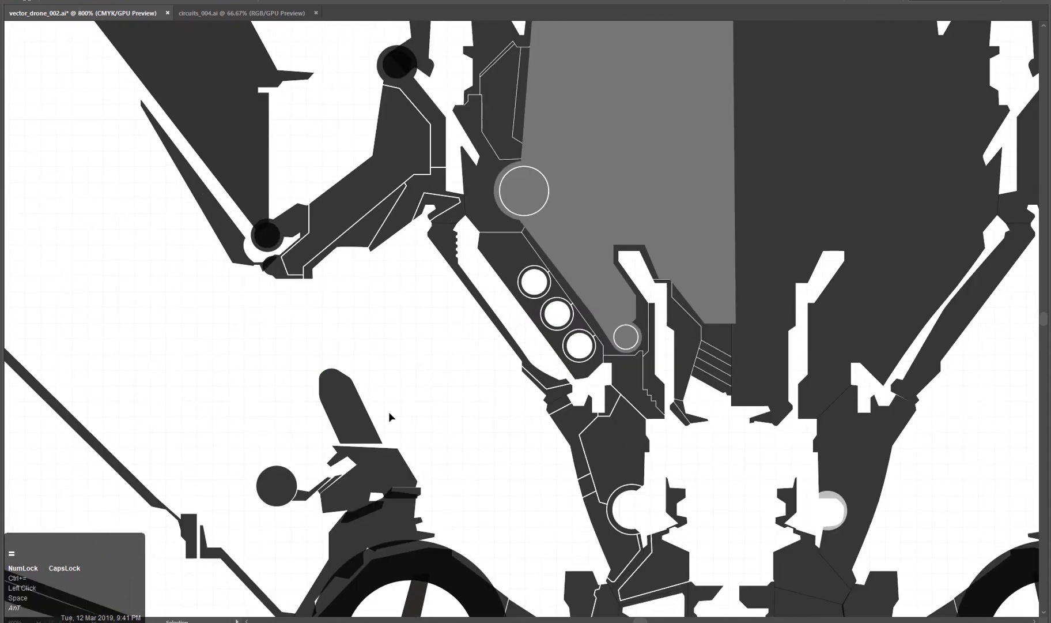
drag(383, 446, 415, 389)
key(ctrl+equal)
click(325, 388)
drag(327, 372, 321, 367)
click(367, 400)
click(361, 391)
drag(367, 400, 394, 365)
key(ctrl+equal)
Pull the bracket's top edge up into a slanted flange parallel to the post's base, adding an anchor point for its inner corner.
key(a)
drag(521, 409, 579, 375)
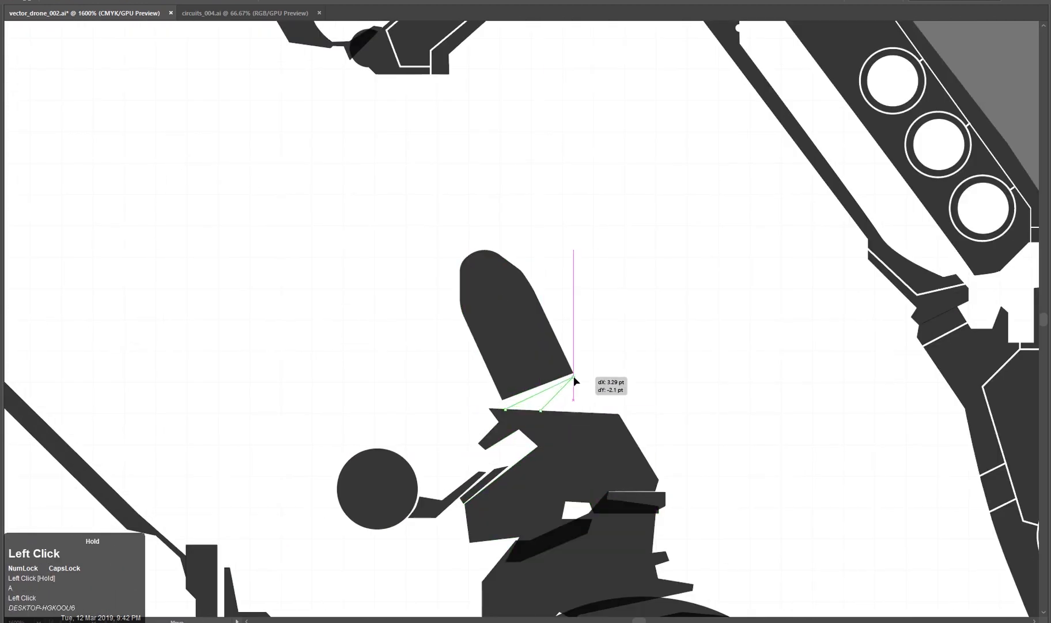
key(p)
click(552, 411)
key(a)
drag(540, 409, 590, 387)
key(p)
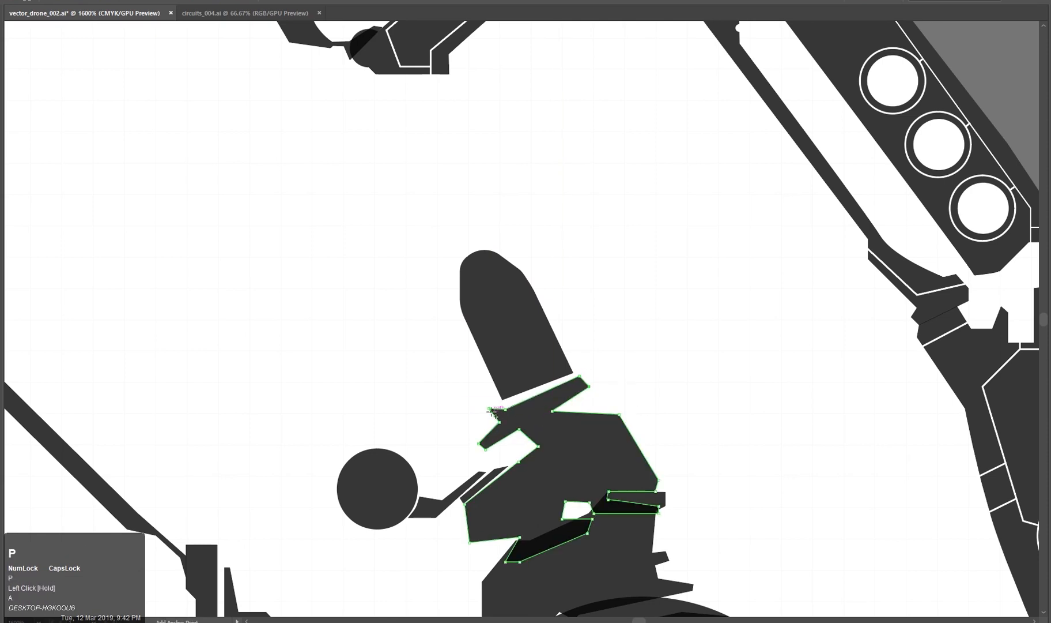
Move the rounded post closer to the slanted flange and pull the notch corner below the flange outward.
alt+scroll(513, 358, up, 2)
click(513, 358)
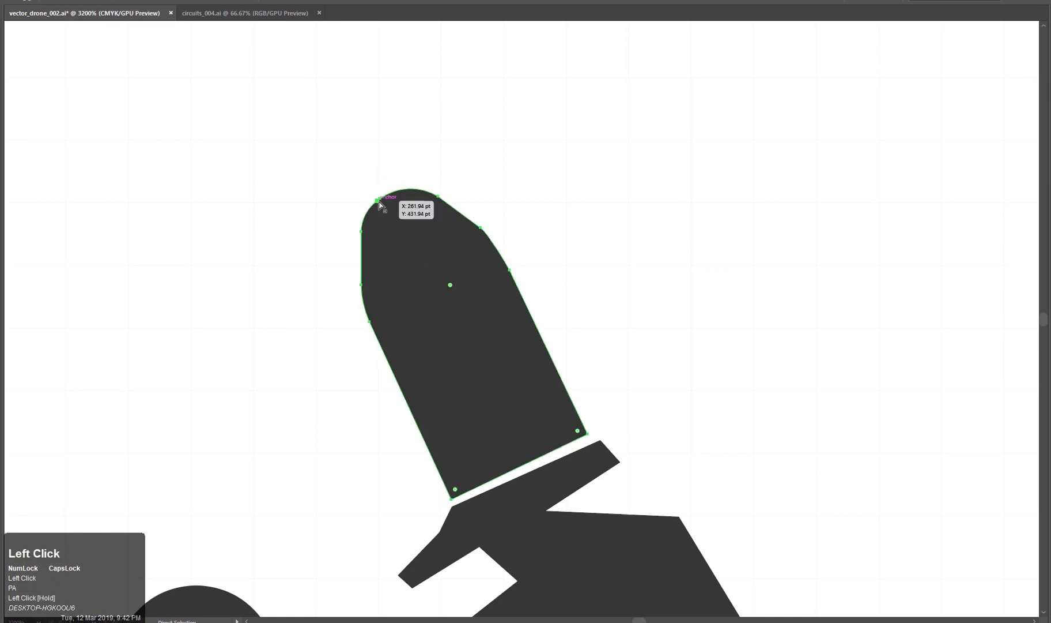
click(548, 436)
key(a)
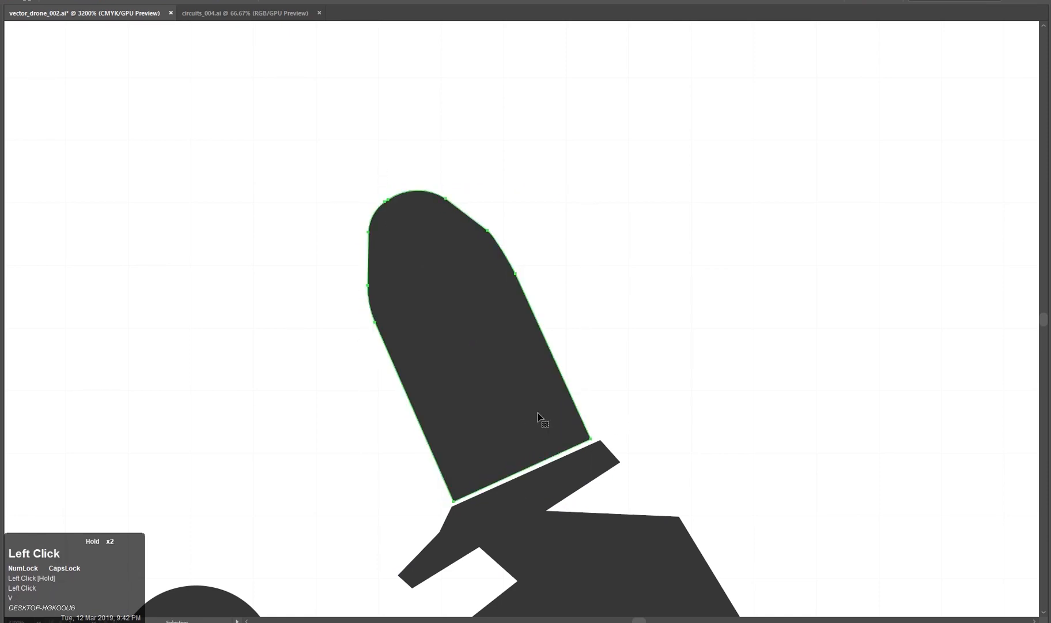
alt+scroll(539, 422, down, 2)
drag(420, 321, 444, 308)
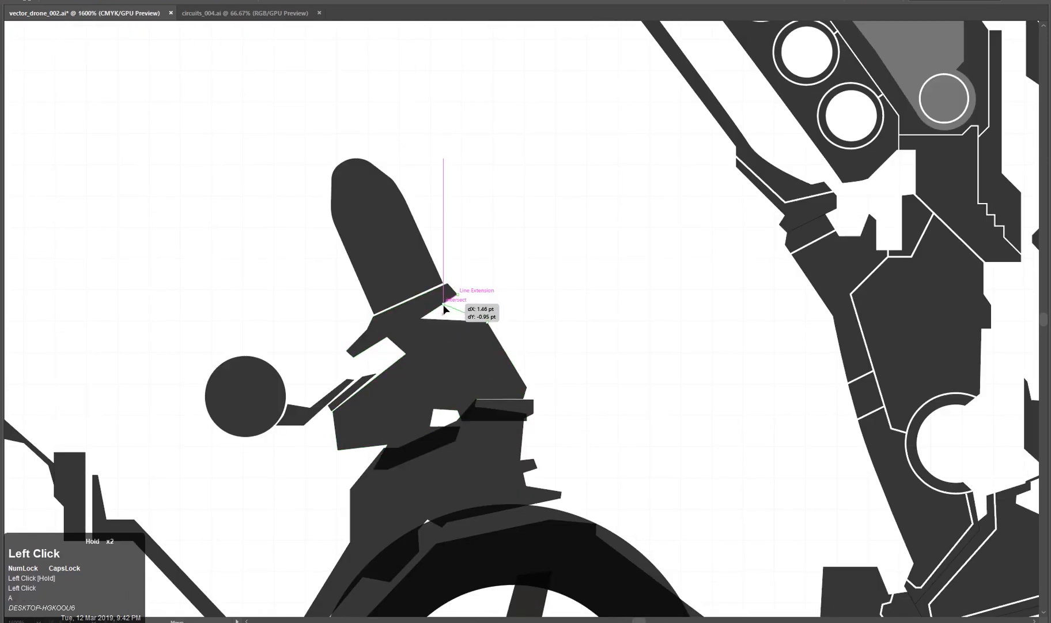
alt+scroll(436, 356, down, 4)
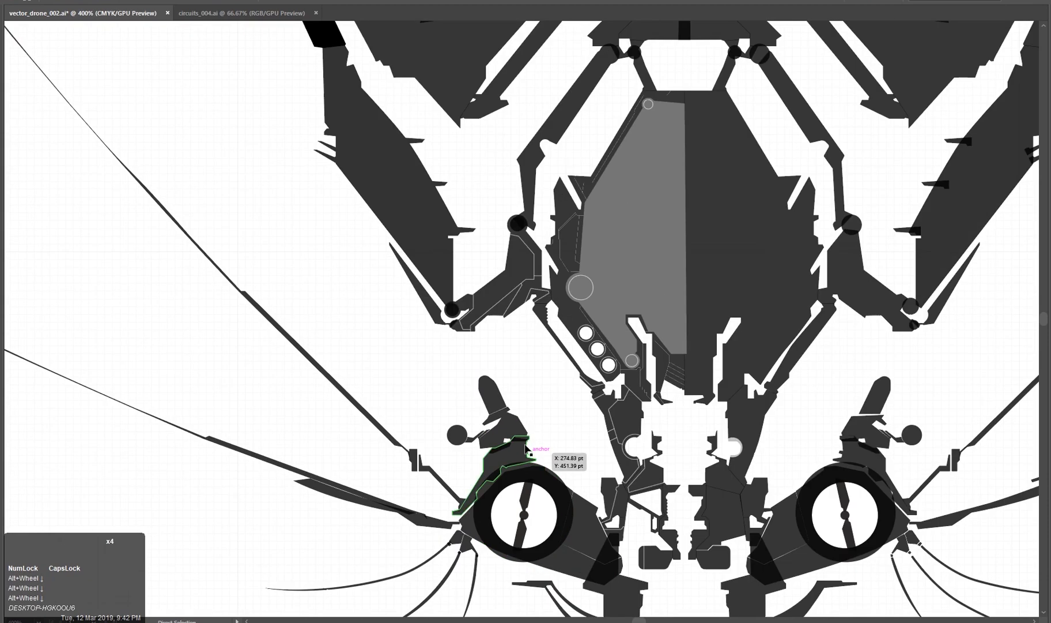
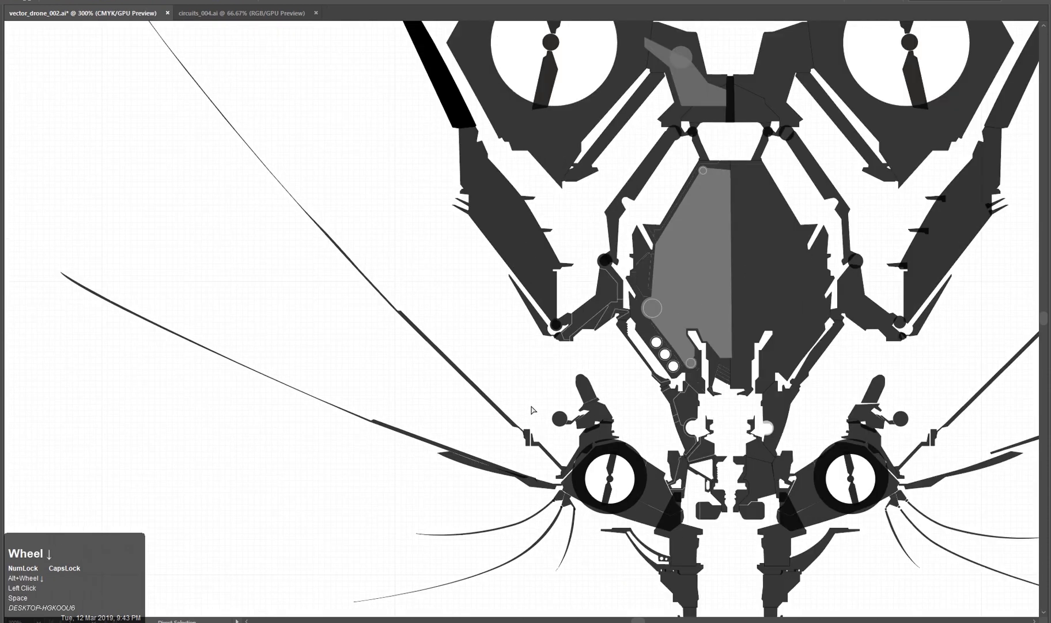
Draw a six-sided polygon inside the lower bracket above the left rotor and cut it out as an opening.
alt+scroll(493, 372, up, 3)
alt+scroll(574, 407, down, 5)
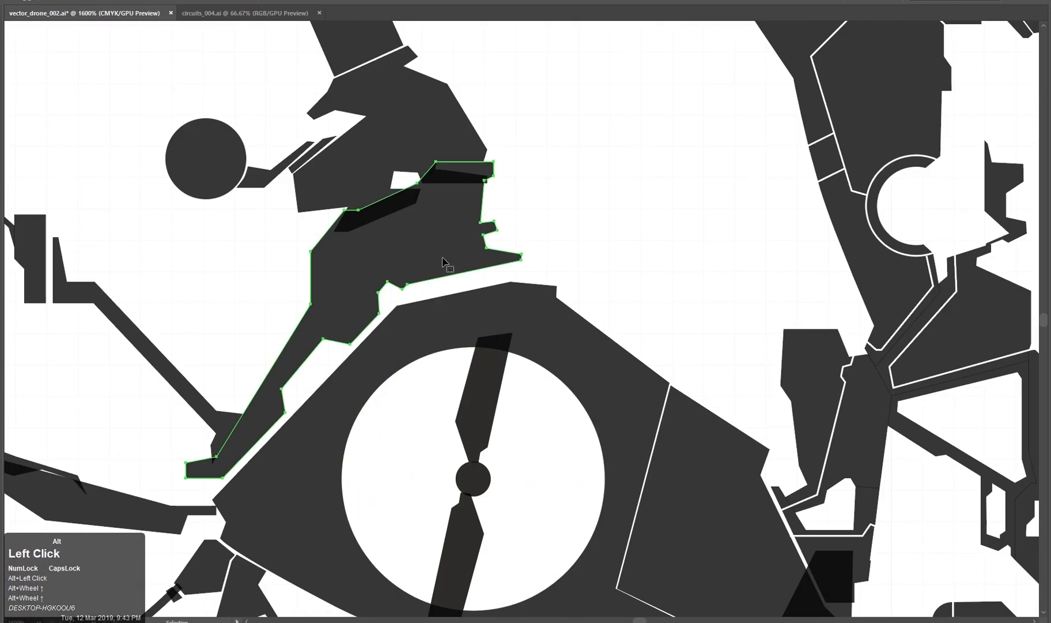
scroll(465, 313, up, 3)
scroll(470, 292, up, 1)
key(p)
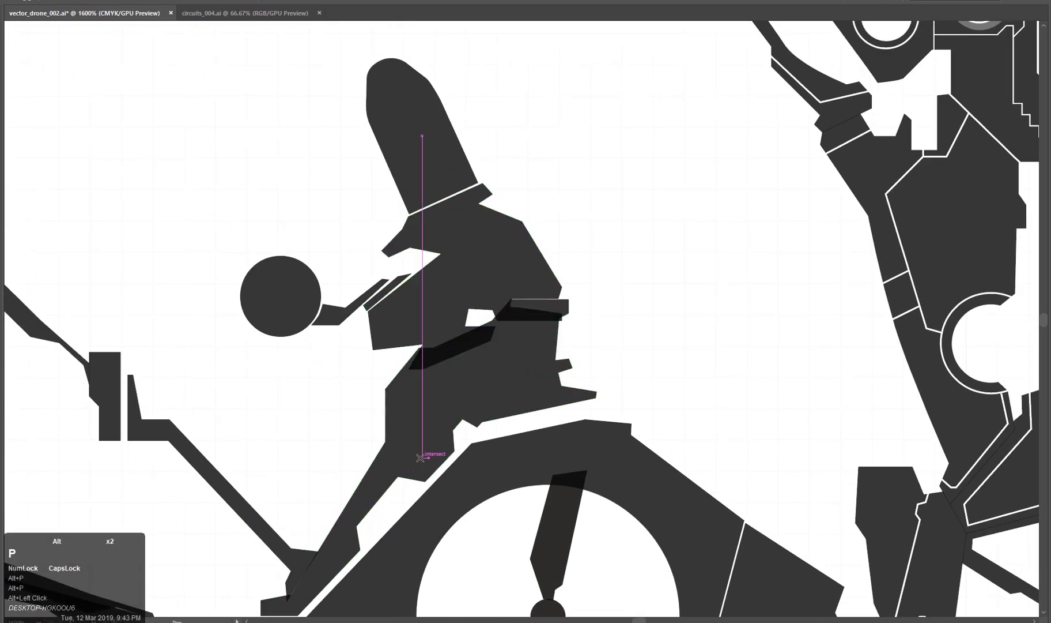
click(448, 351)
click(424, 352)
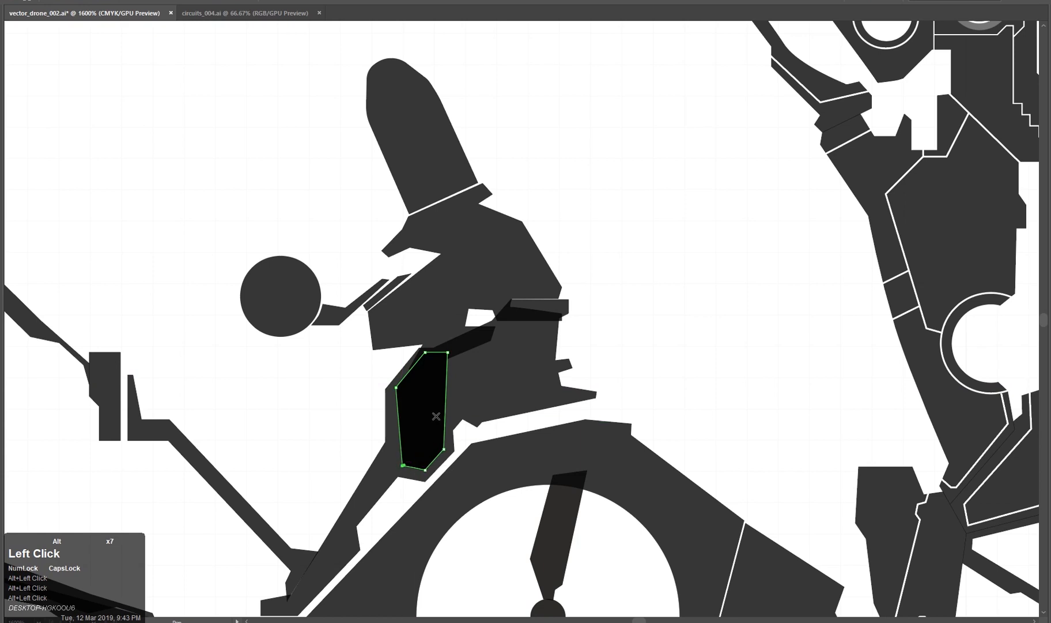
click(871, 351)
Draw a second, wider polygon beside the first opening and cut it out of the lower bracket.
key(space)
drag(458, 406, 476, 458)
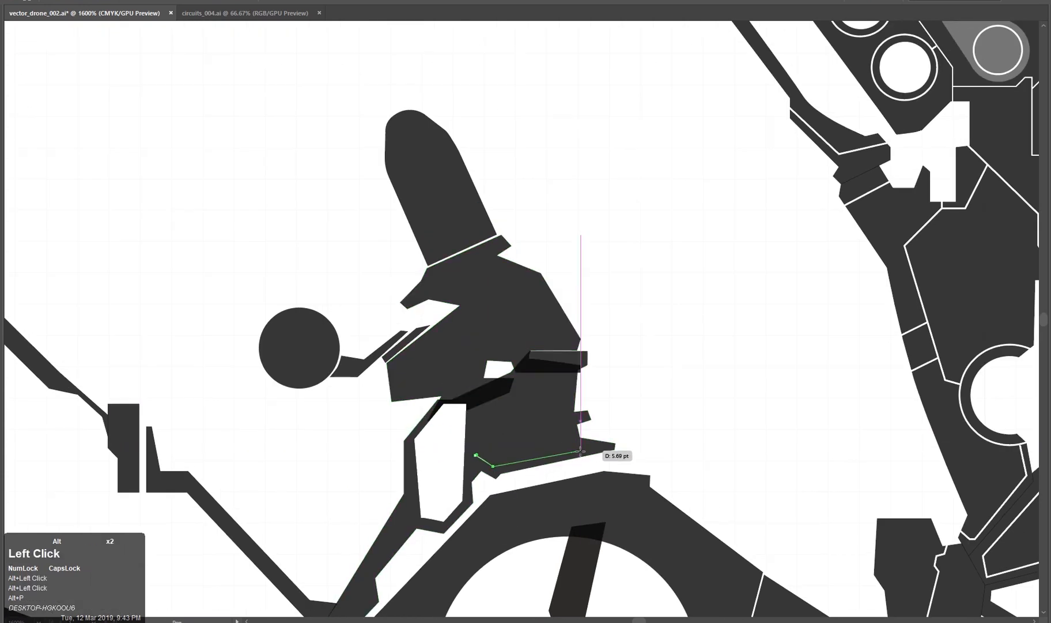
click(581, 451)
click(574, 430)
click(473, 400)
click(476, 455)
Reshape the second opening so that its edge facing the first opening runs vertically.
alt+scroll(467, 339, up, 2)
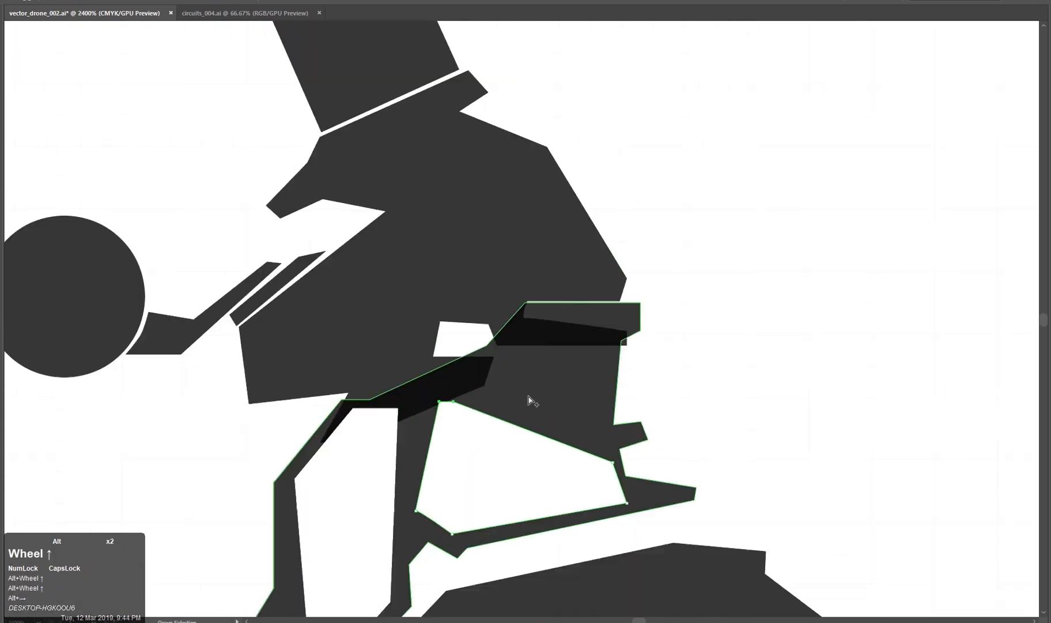
drag(416, 408, 461, 411)
alt+scroll(537, 345, down, 4)
click(557, 347)
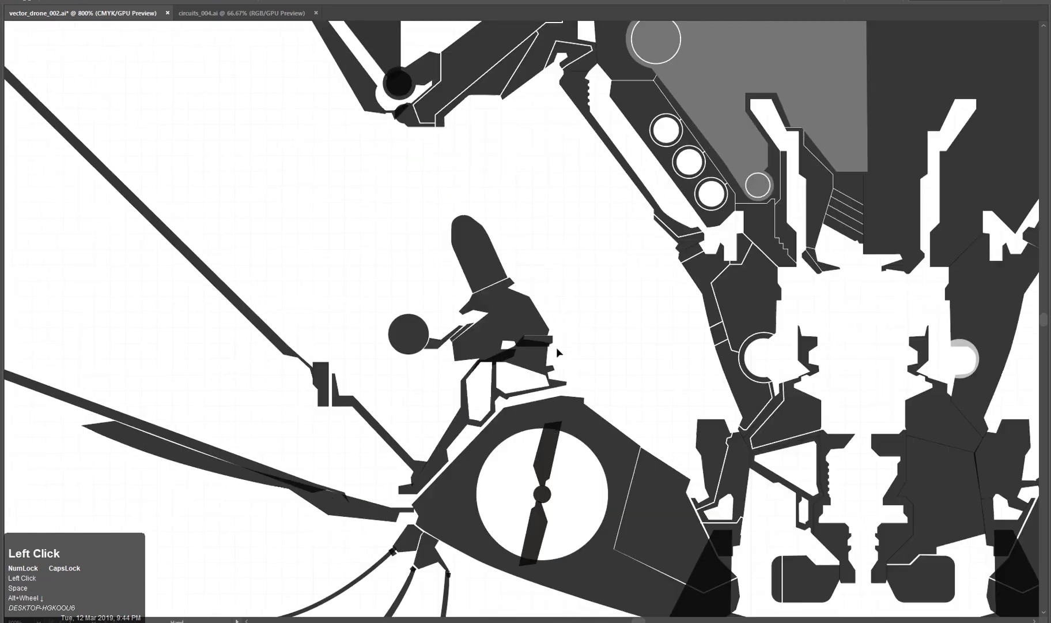
Trim the bottom edge of the upper bracket piece so that it clears the first opening.
key(v)
alt+scroll(380, 311, up, 2)
click(364, 308)
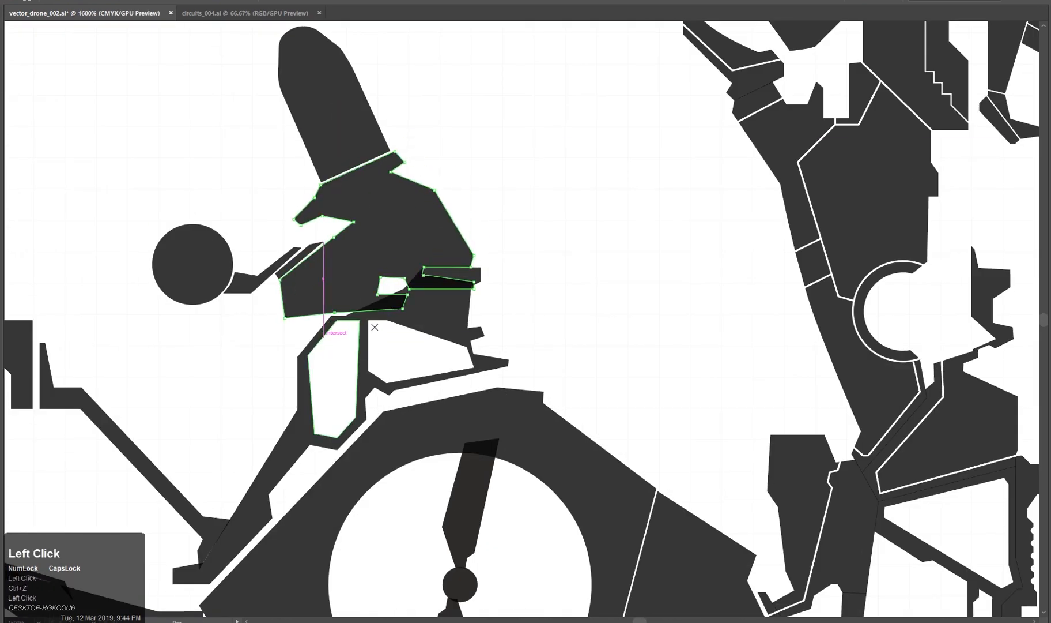
alt+scroll(563, 371, down, 4)
alt+scroll(544, 366, up, 3)
key(v)
click(536, 370)
alt+scroll(474, 387, up, 2)
Adjust the upper anchor points of the first opening in the lower bracket and deselect it.
key(a)
click(374, 300)
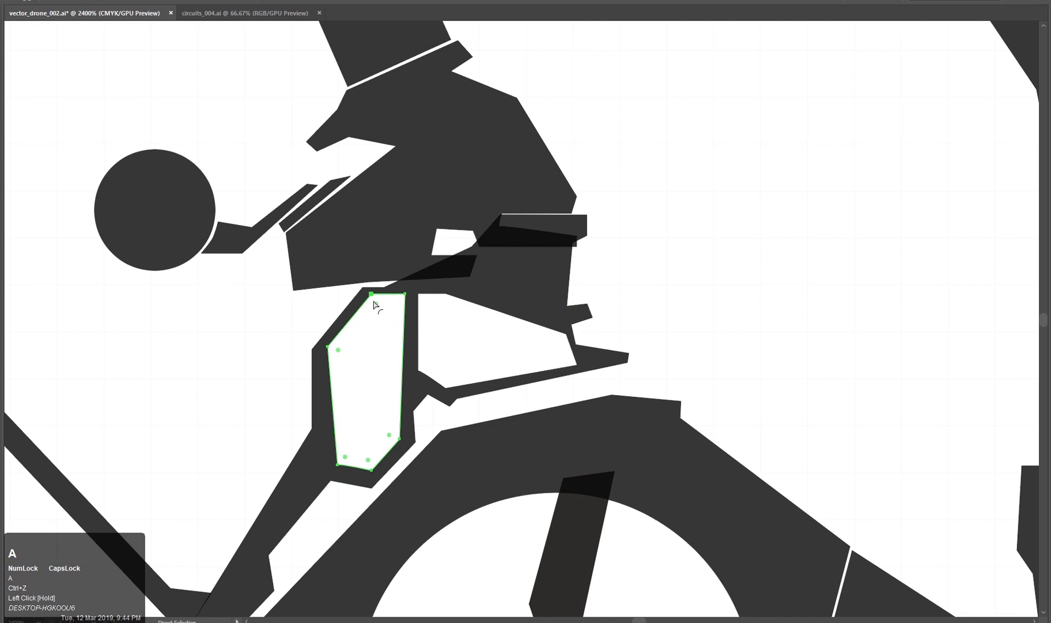
drag(405, 293, 352, 320)
click(685, 349)
key(v)
Examine the bracket, rotor and wires on the drone's left side against the right side.
scroll(628, 372, down, 7)
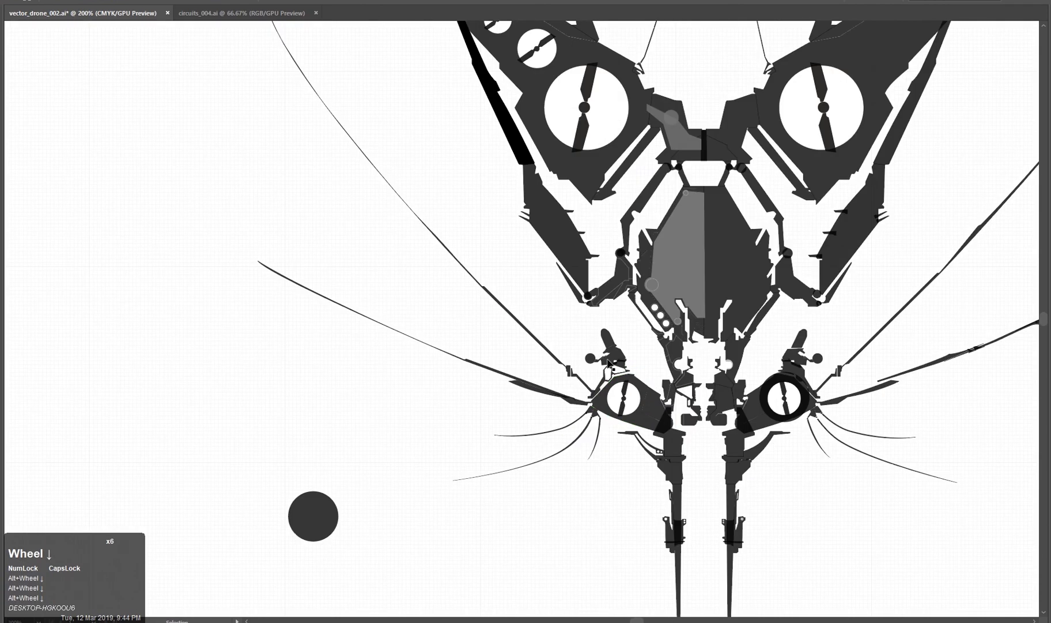
scroll(630, 371, up, 1)
key(space)
drag(669, 384, 586, 367)
scroll(591, 369, down, 1)
scroll(483, 353, up, 2)
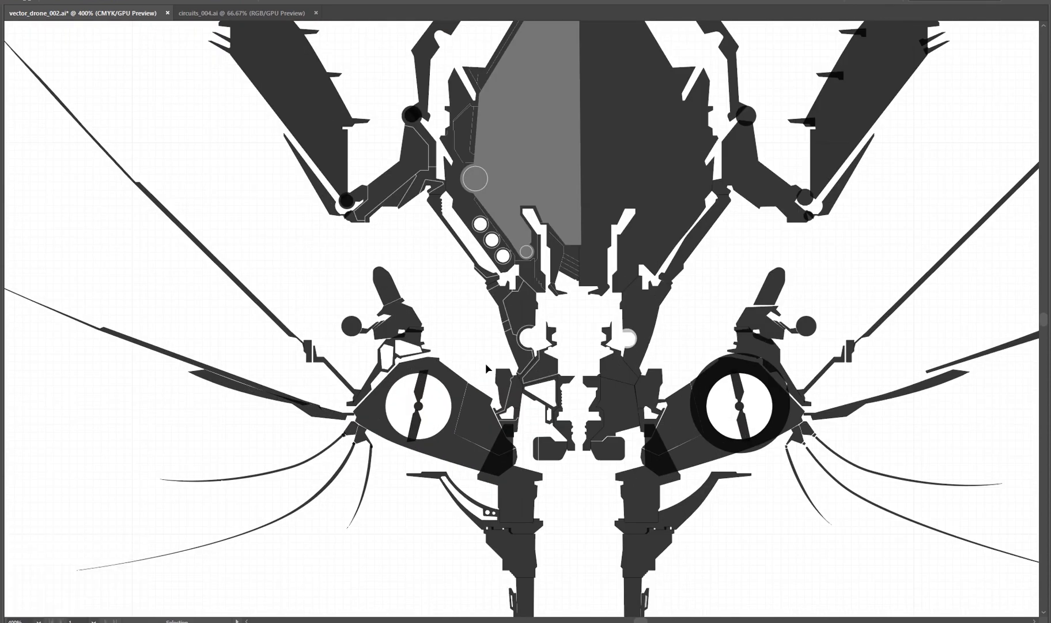
alt+scroll(605, 489, down, 1)
key(space)
drag(578, 510, 488, 375)
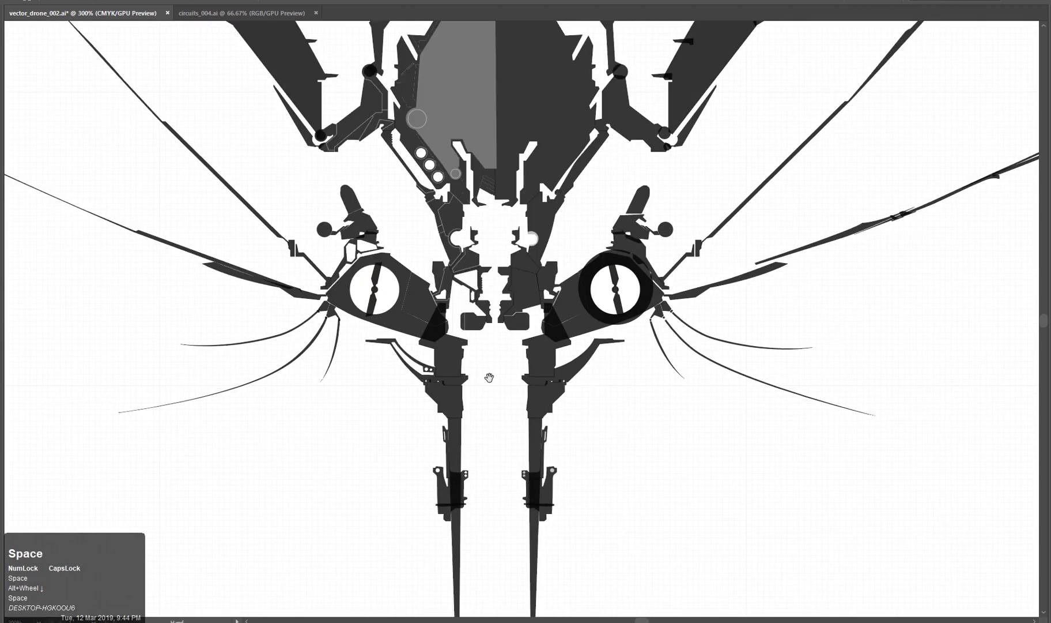
alt+scroll(438, 398, down, 1)
alt+scroll(388, 390, up, 1)
key(space)
drag(360, 400, 385, 440)
alt+scroll(349, 474, down, 2)
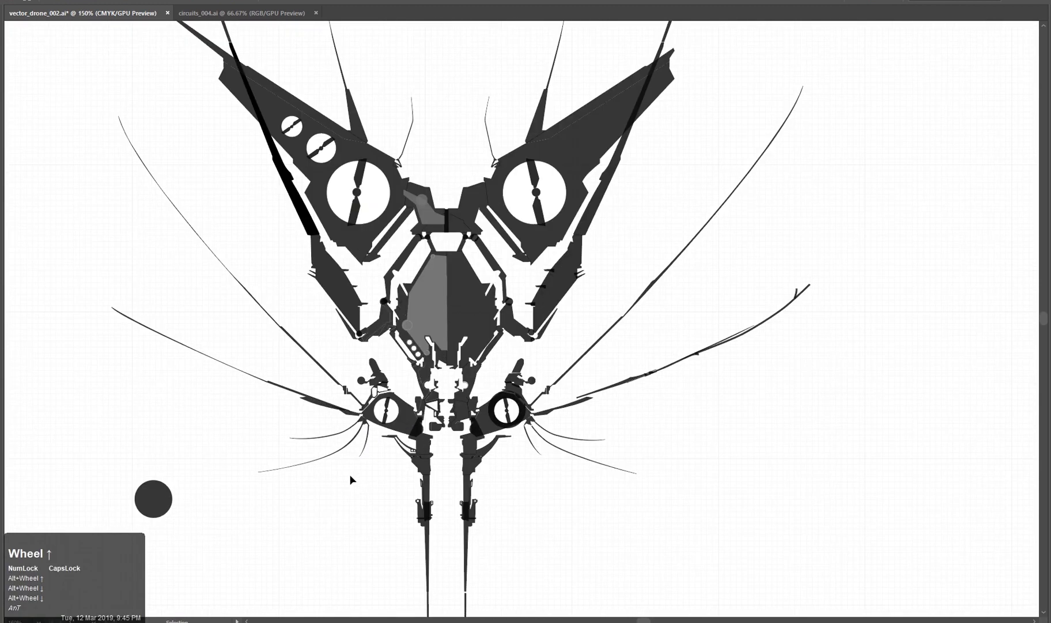
Move the three curved wires below the left rotor aside into the empty area on the left.
alt+scroll(329, 458, up, 1)
key(space)
drag(329, 457, 400, 577)
drag(392, 534, 439, 391)
alt+scroll(439, 390, up, 1)
drag(517, 401, 93, 388)
click(396, 437)
Draw a smooth curved path with the Pen tool sweeping outward to the left below the left rotor.
key(p)
click(300, 407)
click(501, 354)
drag(469, 375, 497, 403)
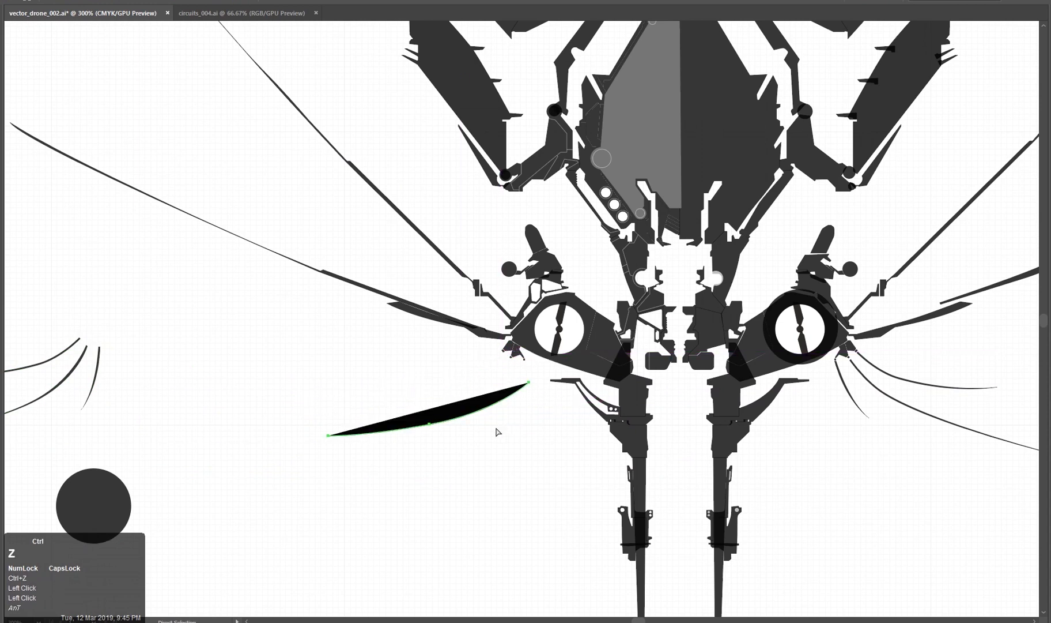
key(ctrl+z)
alt+scroll(496, 429, up, 3)
Swap the curved path's fill for a stroke and set the stroke weight to 0.05 pt.
key(shift+x)
drag(260, 266, 328, 236)
key(Tab)
click(148, 15)
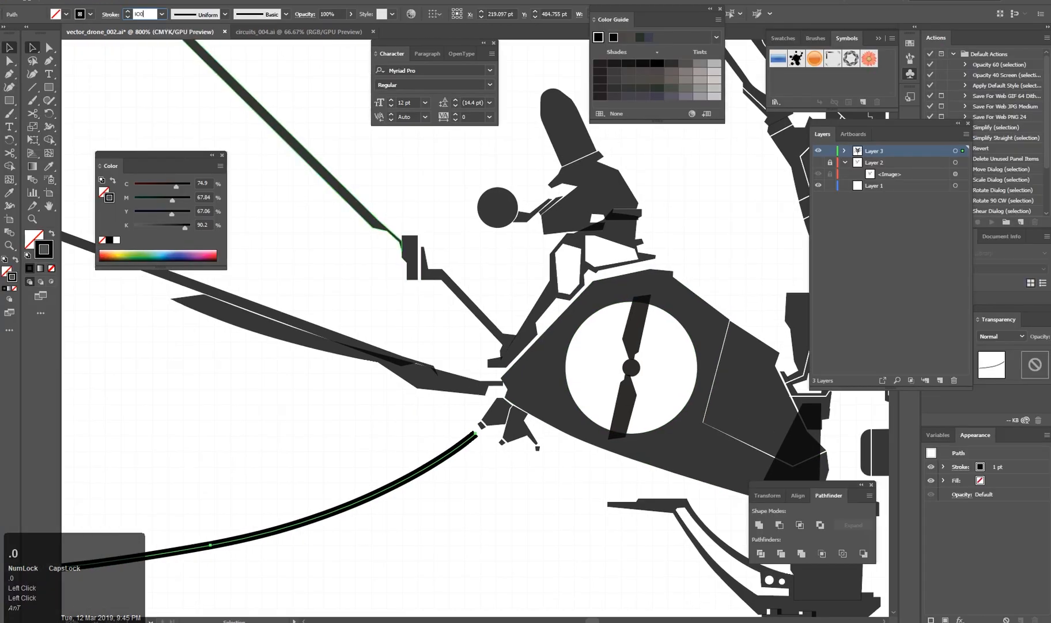
text(0.05)
key(Return)
click(343, 449)
alt+scroll(340, 449, down, 2)
drag(323, 449, 396, 400)
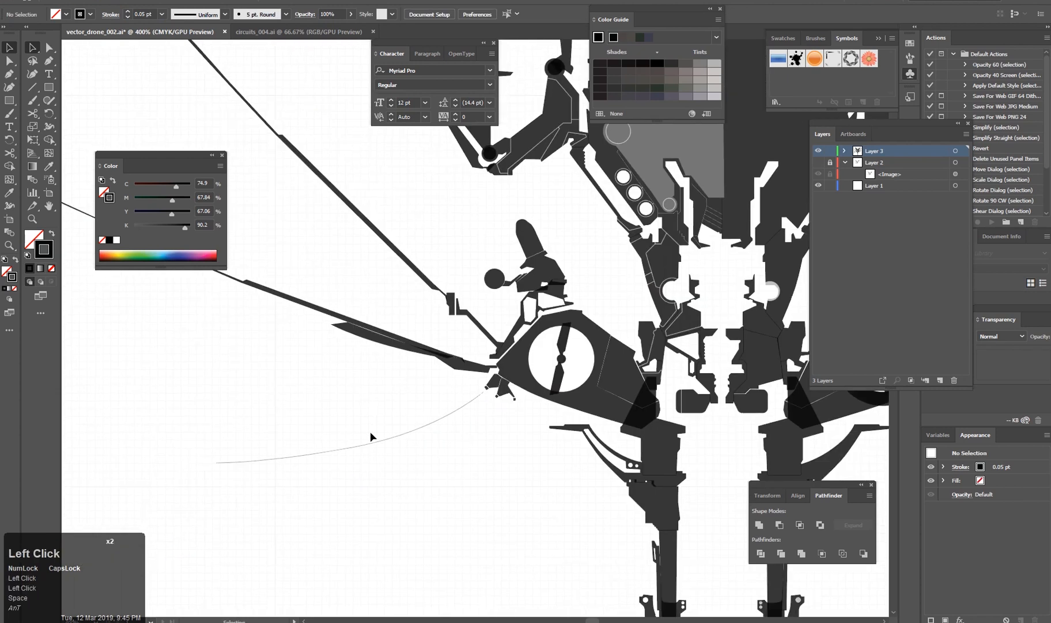
Set the curved path's stroke weight to 0.1 pt and deselect it.
click(370, 436)
click(141, 14)
key(Return)
click(474, 451)
alt+scroll(471, 450, up, 2)
click(346, 416)
click(250, 389)
mouse_move(317, 476)
mouse_down()
mouse_move(549, 437)
mouse_move(388, 432)
mouse_up()
click(430, 366)
click(468, 416)
Draw a second, shorter curved wire from the middle mount below the left rotor, sweeping down to the left.
alt+scroll(686, 330, down, 1)
key(p)
click(613, 311)
drag(534, 380, 467, 414)
click(367, 451)
key(v)
click(515, 474)
Draw a third curved wire from the innermost mount below the left rotor, bending steeply down to the left.
key(p)
click(646, 322)
drag(625, 390, 594, 448)
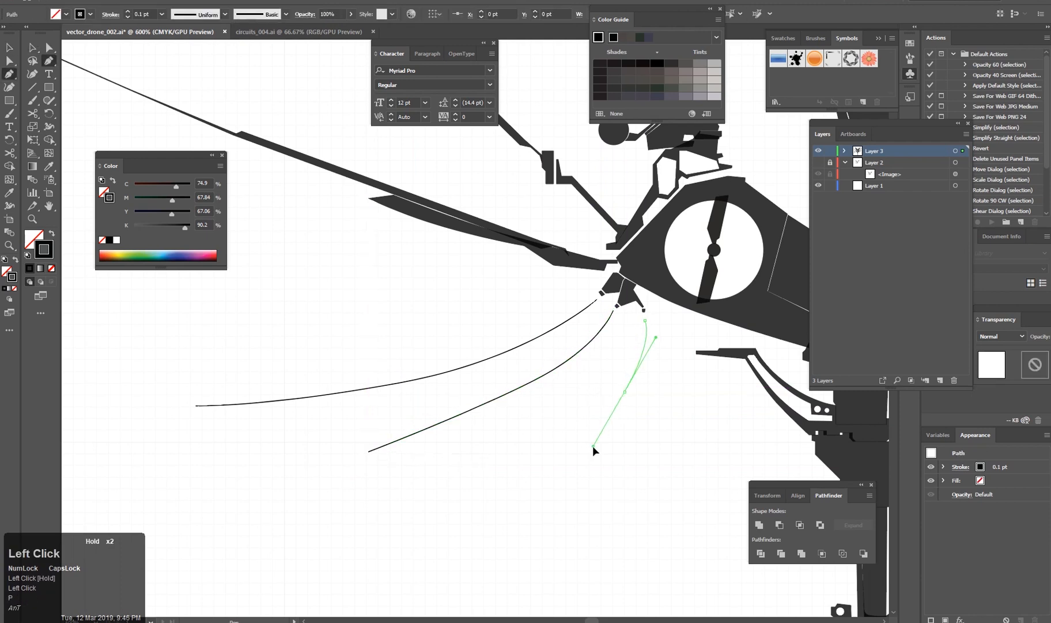
click(562, 480)
key(v)
click(611, 466)
alt+scroll(611, 466, down, 3)
drag(466, 400, 369, 430)
click(397, 429)
alt+scroll(398, 428, up, 3)
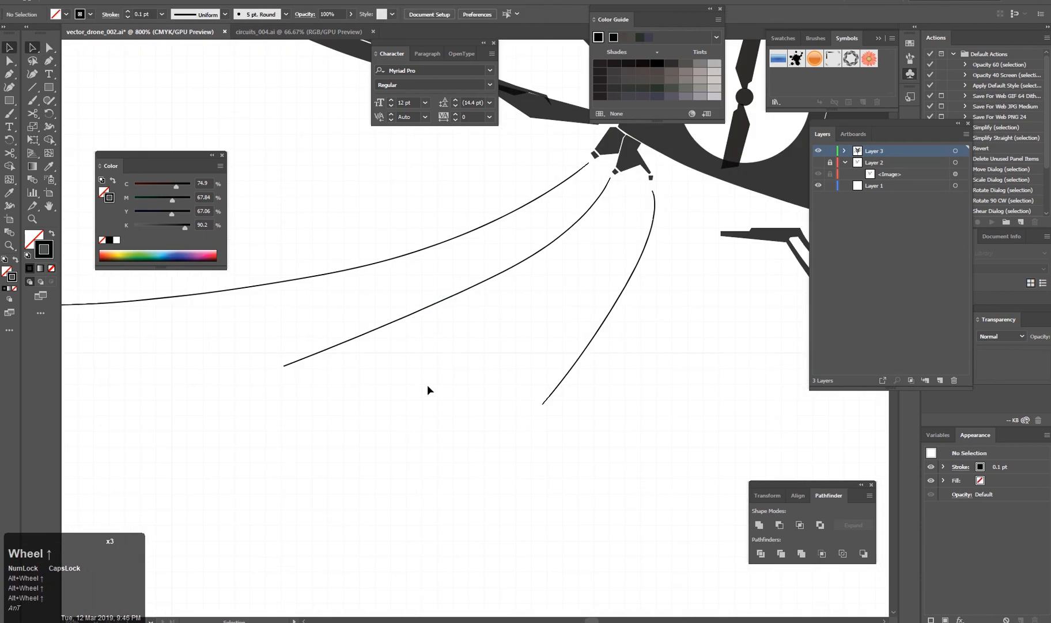
Delete the filled mount shapes between the left rotor housing and the three curved wires.
drag(510, 294, 424, 465)
alt+scroll(424, 465, up, 1)
click(468, 340)
drag(577, 282, 340, 344)
key(Delete)
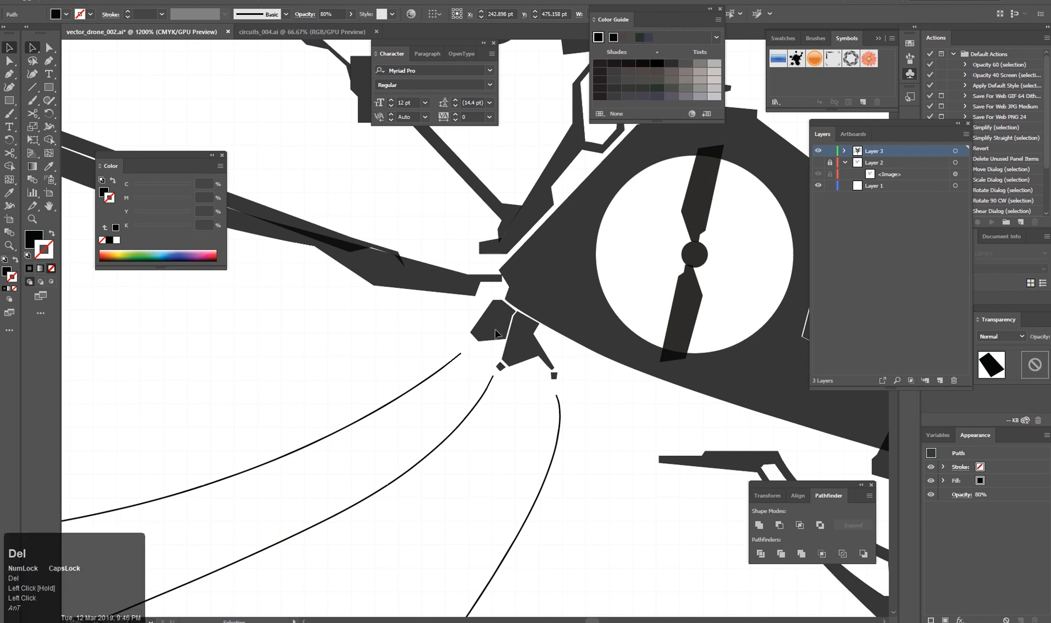
key(Delete)
Draw a solid black L-shaped bracket from the left rotor housing's lower edge down to the outermost wire's end.
key(p)
click(463, 344)
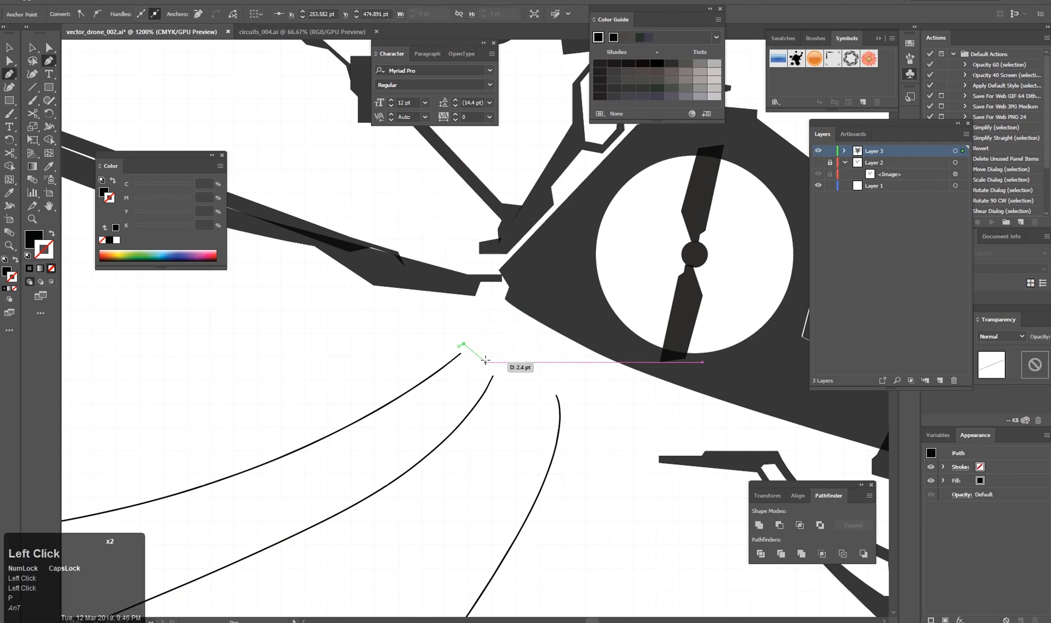
key(p)
alt+scroll(506, 396, up, 2)
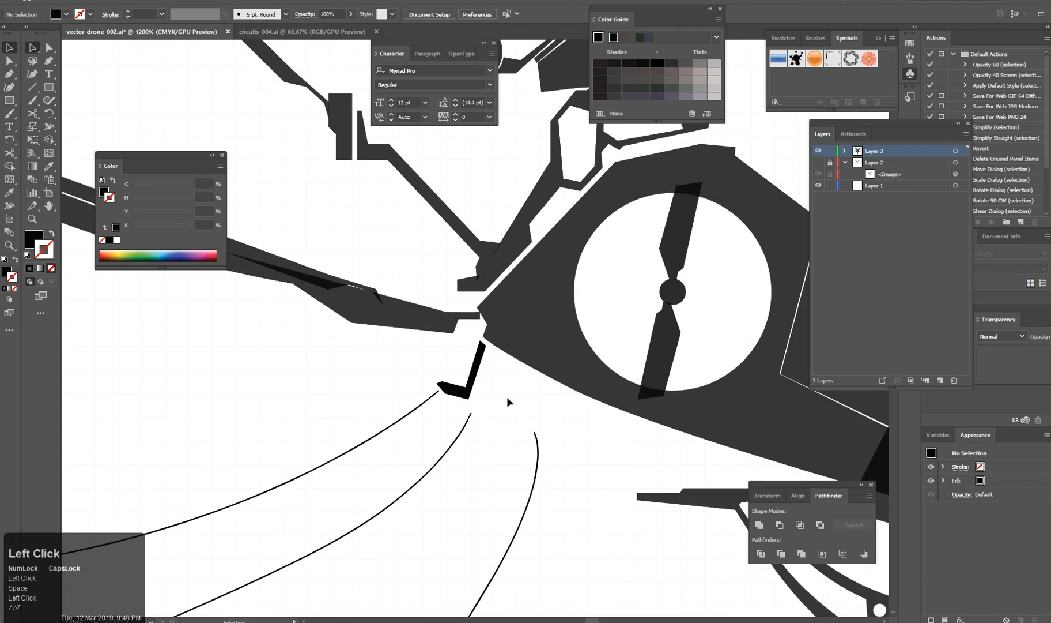
Draw a second black angular bracket below the left rotor housing, linking the ends of the middle and innermost wires.
scroll(454, 409, up, 2)
click(456, 416)
click(513, 346)
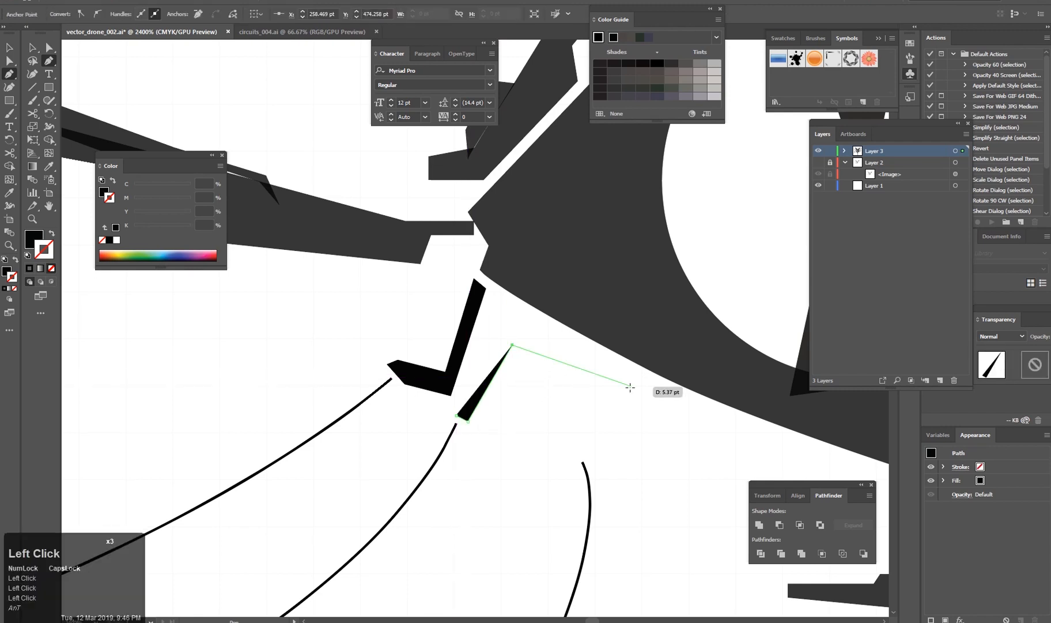
click(641, 398)
click(560, 406)
click(556, 456)
click(597, 456)
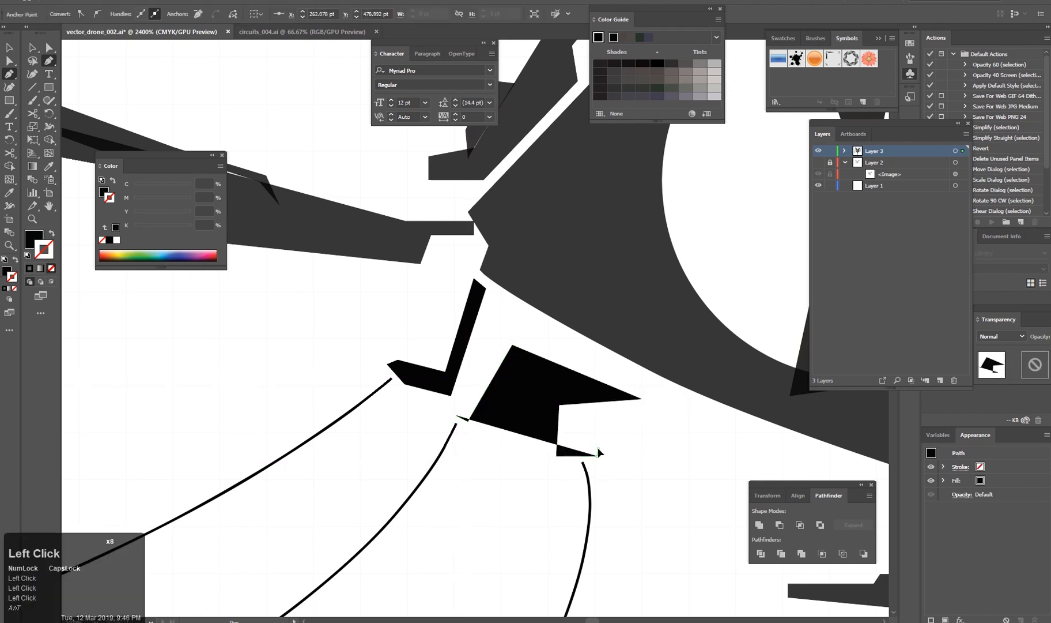
click(507, 312)
key(v)
click(433, 412)
Adjust an anchor point on the new bracket below the left rotor and deselect it.
alt+scroll(507, 481, down, 6)
alt+scroll(513, 501, up, 5)
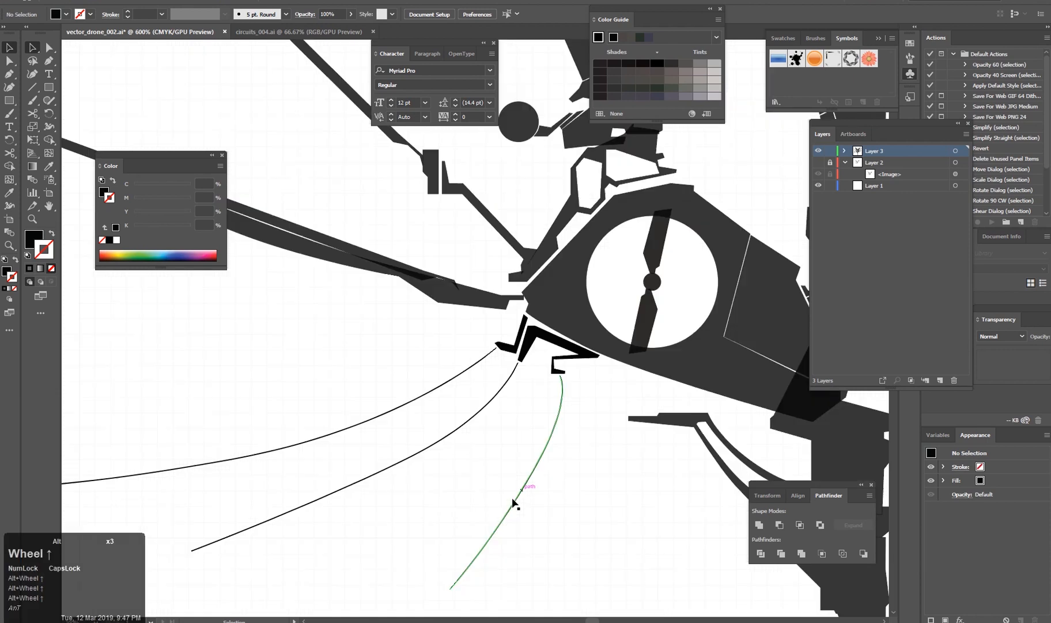
click(542, 340)
key(a)
alt+scroll(485, 307, up, 2)
mouse_move(476, 304)
mouse_down()
mouse_move(507, 320)
mouse_move(482, 317)
mouse_up()
click(528, 408)
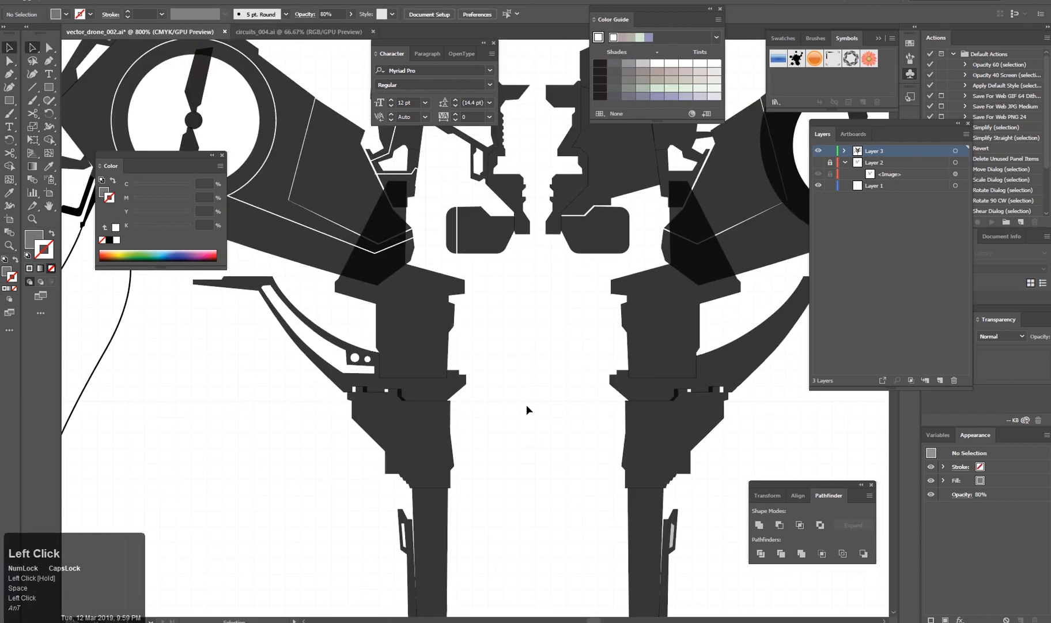
Draw an angled open path down the gap between the left rotor arm and the central body, swapping its fill for a stroke.
alt+scroll(461, 277, up, 2)
key(p)
click(446, 443)
click(442, 429)
click(392, 157)
key(shift+x)
key(x)
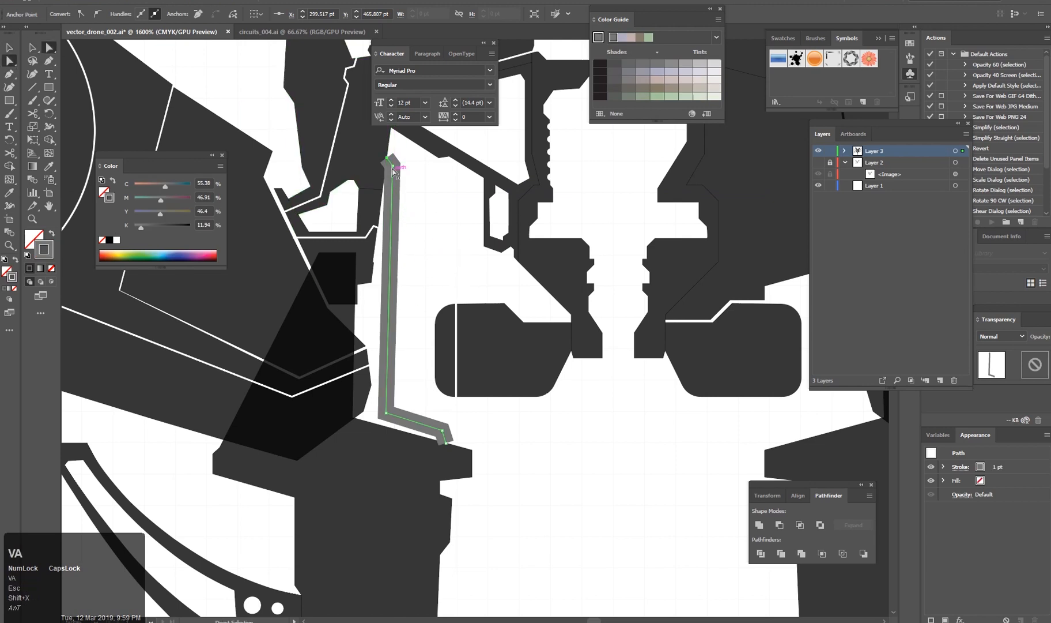
click(271, 74)
click(194, 13)
click(363, 183)
click(391, 192)
key(a)
key(space)
drag(427, 228, 504, 288)
key(v)
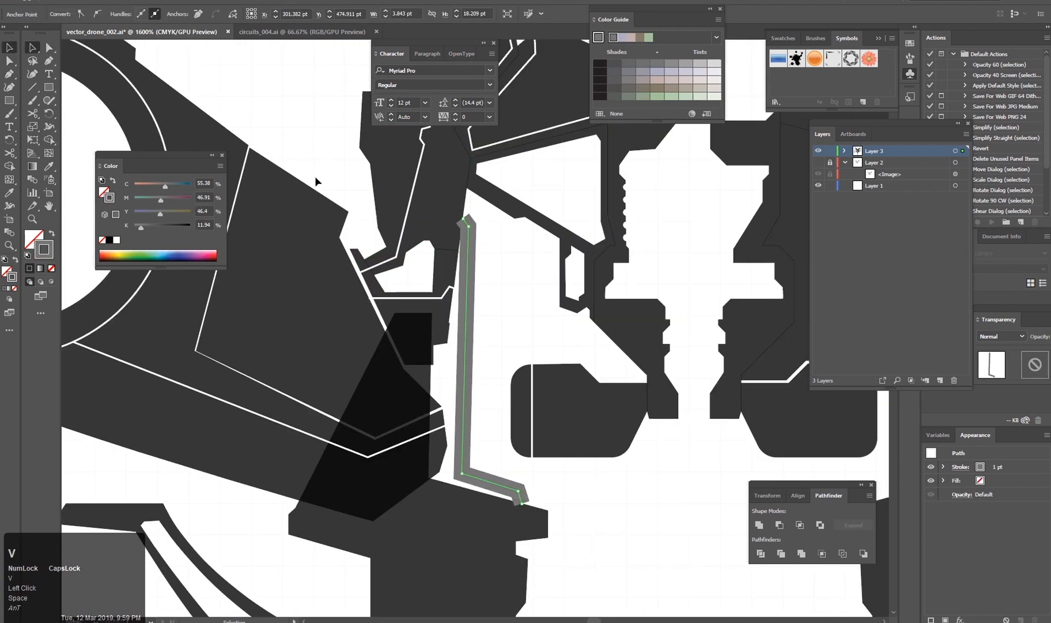
click(316, 181)
Set the open path's stroke weight to 0.25 pt and deselect it.
click(466, 299)
click(162, 14)
click(173, 38)
click(162, 14)
click(173, 26)
click(503, 334)
scroll(503, 334, down, 5)
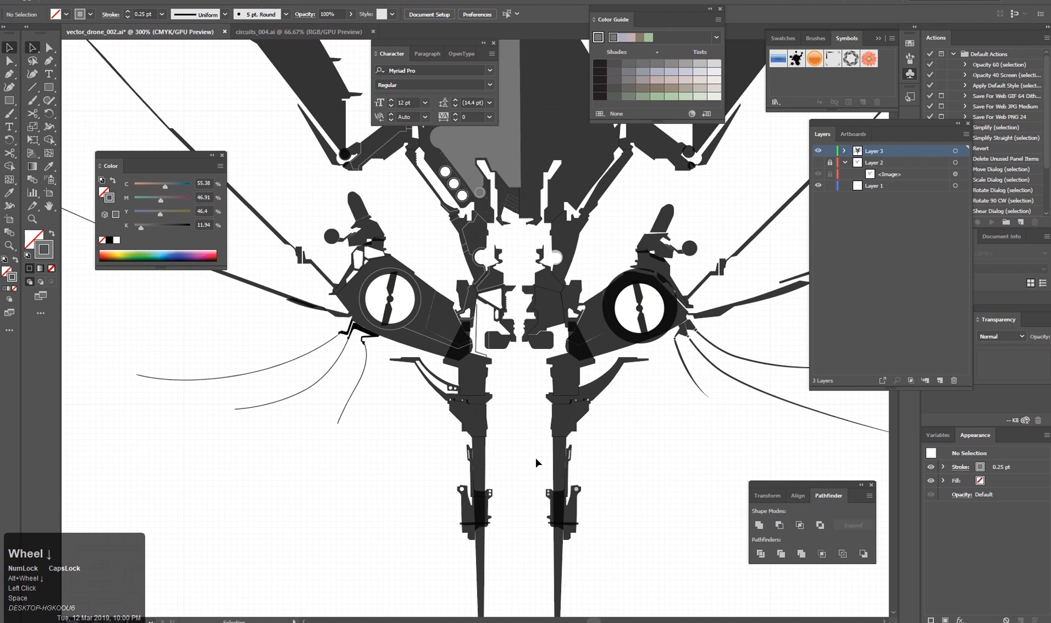
Reshape the lowest diagonal strip at the base of the central body by moving a corner anchor point.
scroll(537, 457, down, 1)
key(space)
drag(519, 434, 520, 484)
key(space)
drag(476, 368, 497, 413)
scroll(531, 389, up, 5)
key(space)
scroll(500, 345, up, 2)
key(a)
drag(526, 331, 461, 275)
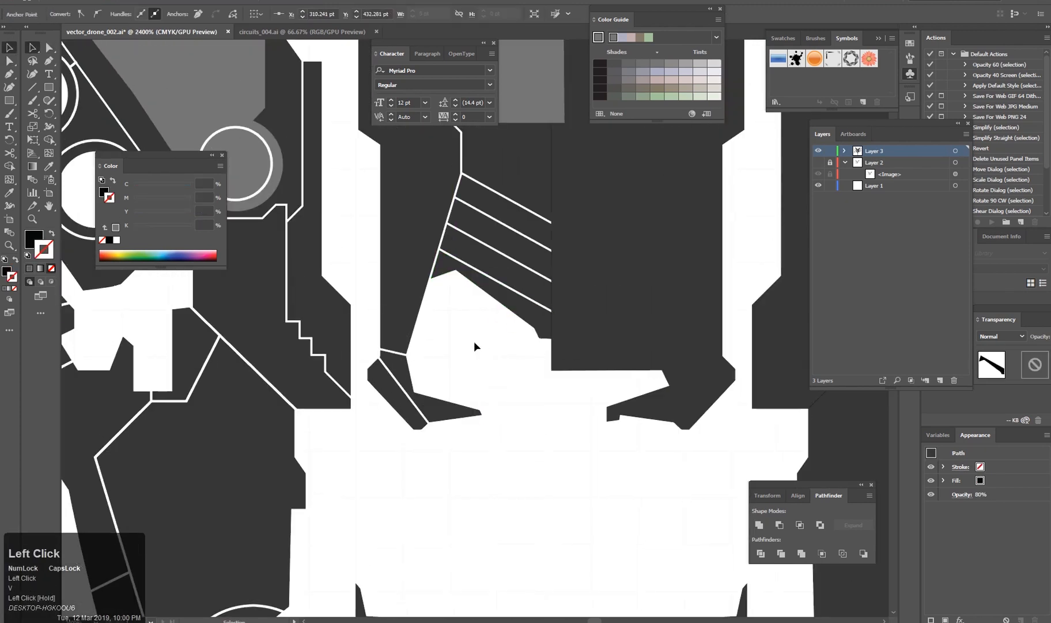
Move the bottom corner anchor of the lowest diagonal strip's tip inward, away from the body's centre line.
scroll(501, 344, down, 7)
scroll(507, 346, up, 7)
click(541, 337)
click(526, 347)
key(p)
scroll(533, 368, up, 3)
key(space)
mouse_move(533, 368)
mouse_down()
mouse_move(541, 282)
mouse_move(521, 381)
mouse_up()
key(a)
key(ctrl+z)
drag(546, 328, 524, 328)
Add an anchor point on the inner edge of the strip's tip and shift it to form a stepped corner.
key(p)
click(533, 290)
key(a)
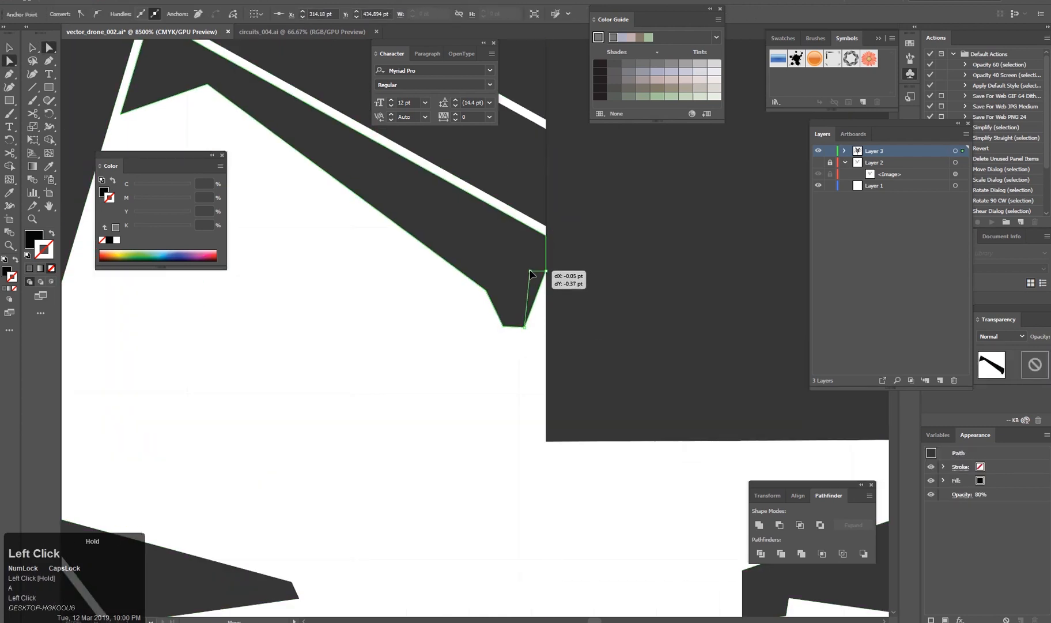
drag(530, 274, 532, 281)
key(v)
click(479, 429)
scroll(479, 429, down, 9)
key(space)
drag(479, 429, 528, 399)
alt+middle_click(449, 405)
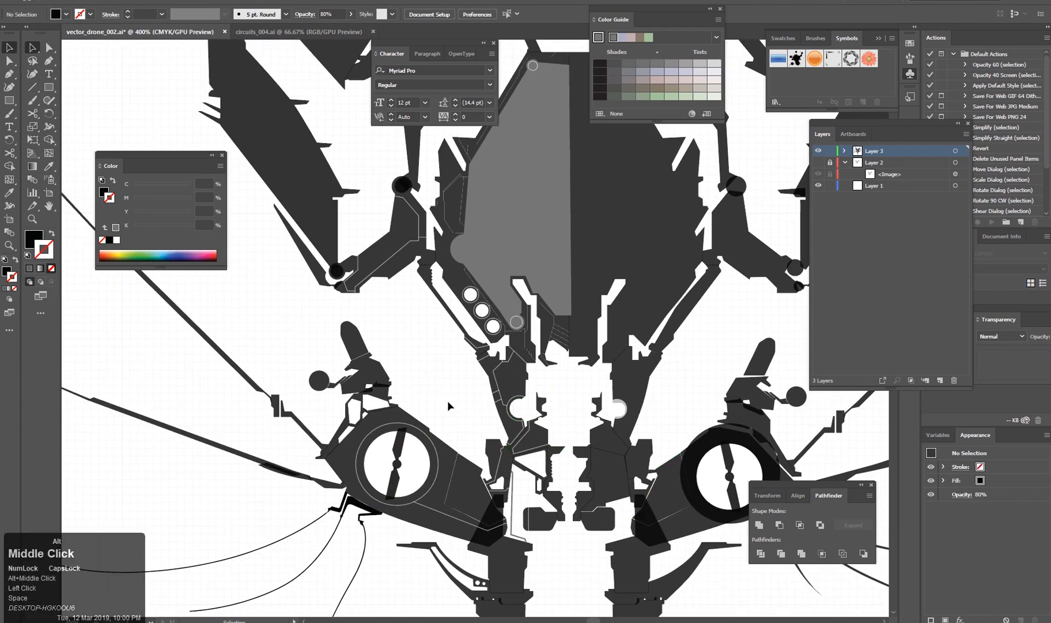
Copy a thin white circle outline onto the lower joint of the left arm.
key(space)
drag(455, 398, 519, 354)
key(space)
drag(429, 138, 458, 337)
drag(503, 425, 447, 375)
drag(451, 422, 425, 422)
scroll(478, 507, up, 3)
drag(521, 439, 578, 384)
alt+click(645, 483)
drag(645, 483, 241, 396)
key(e)
key(Down)
scroll(342, 455, up, 3)
Duplicate the lower joint's ring onto the upper joint of the left arm and deselect it.
drag(132, 297, 582, 101)
scroll(348, 459, down, 2)
key(ctrl+z)
drag(382, 358, 299, 479)
drag(256, 552, 519, 209)
key(ctrl+z)
key(v)
drag(256, 550, 517, 208)
click(434, 463)
scroll(435, 467, down, 5)
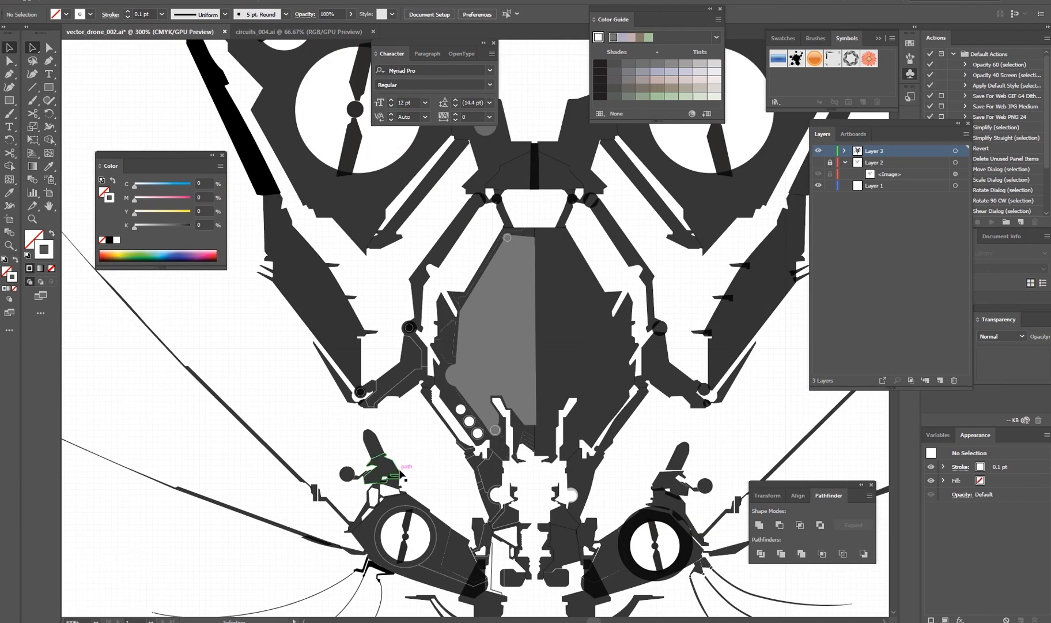
Delete two leftover shapes on the left side of the drone.
scroll(404, 474, down, 3)
scroll(406, 468, up, 3)
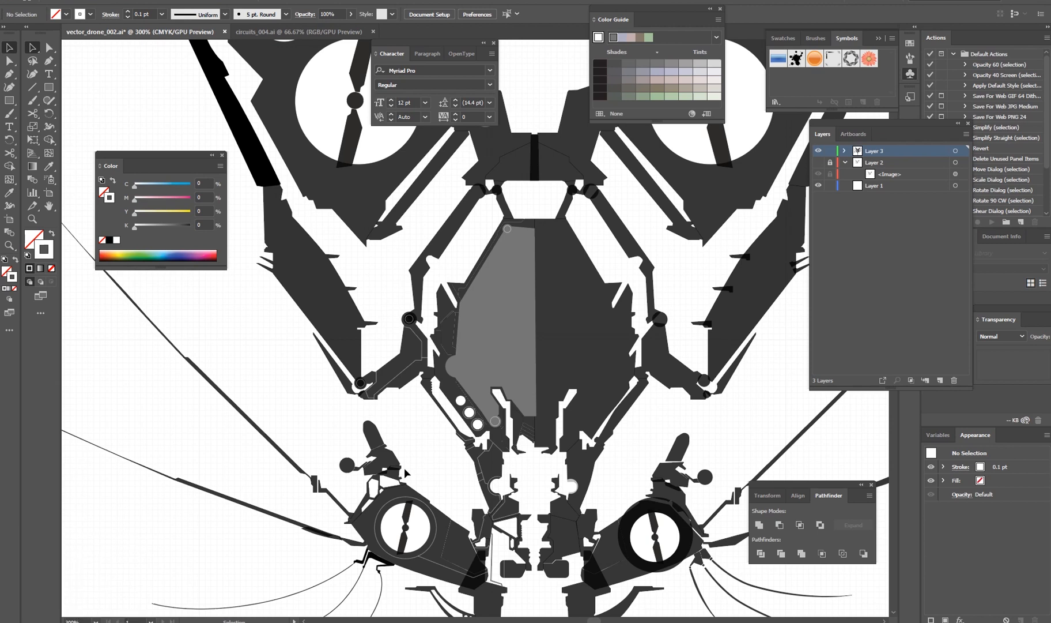
scroll(399, 452, down, 1)
drag(404, 450, 539, 367)
scroll(539, 367, down, 1)
drag(157, 369, 307, 454)
key(Delete)
click(322, 510)
key(Delete)
Reshape the upper-left wing's inner edge, extending its top corner anchor over the central block beside the grey circle.
drag(491, 375, 419, 517)
scroll(435, 260, up, 3)
scroll(425, 406, down, 2)
scroll(421, 392, up, 2)
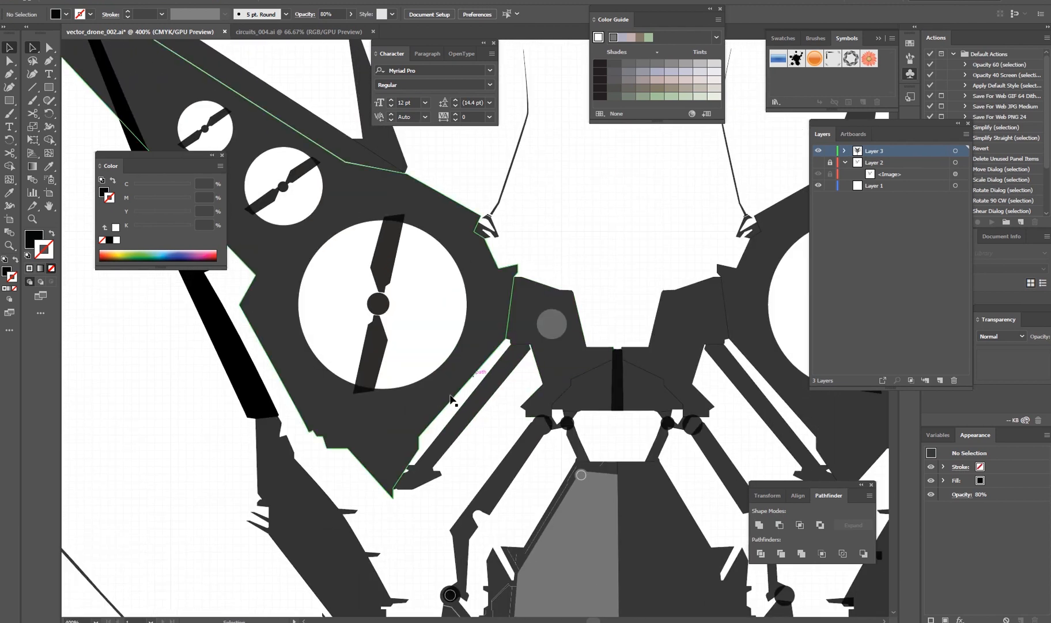
scroll(424, 485, up, 2)
scroll(436, 461, down, 3)
drag(590, 239, 565, 281)
scroll(565, 281, up, 2)
click(440, 344)
drag(438, 344, 489, 365)
drag(421, 399, 518, 272)
drag(522, 218, 588, 237)
key(v)
click(555, 196)
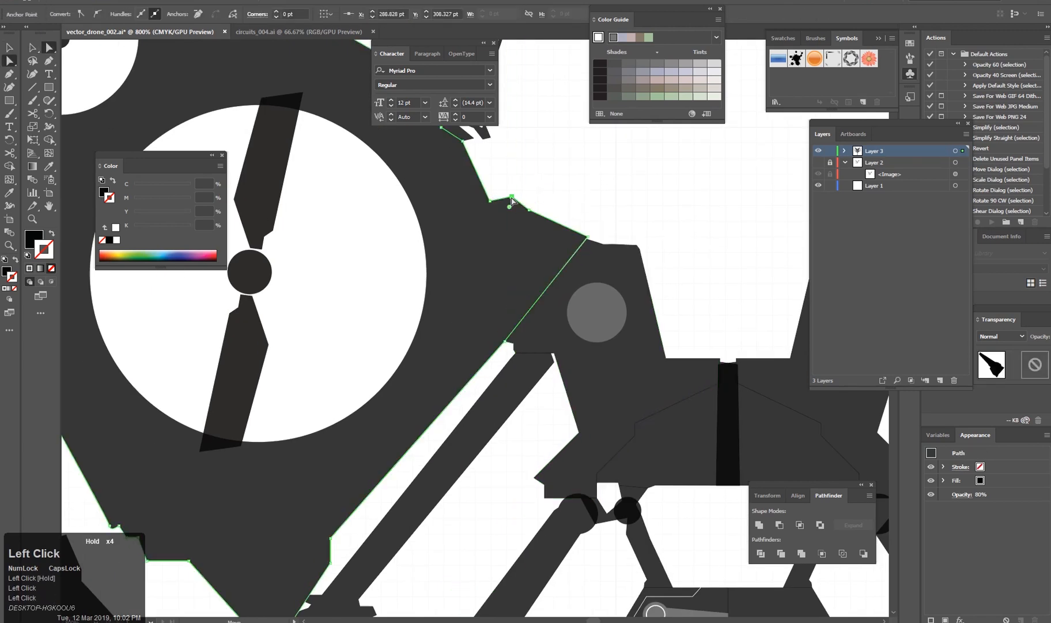
Fine-tune the small corner anchor on the upper-left wing's top edge near the central block.
scroll(605, 402, down, 3)
scroll(549, 297, up, 3)
click(547, 297)
key(a)
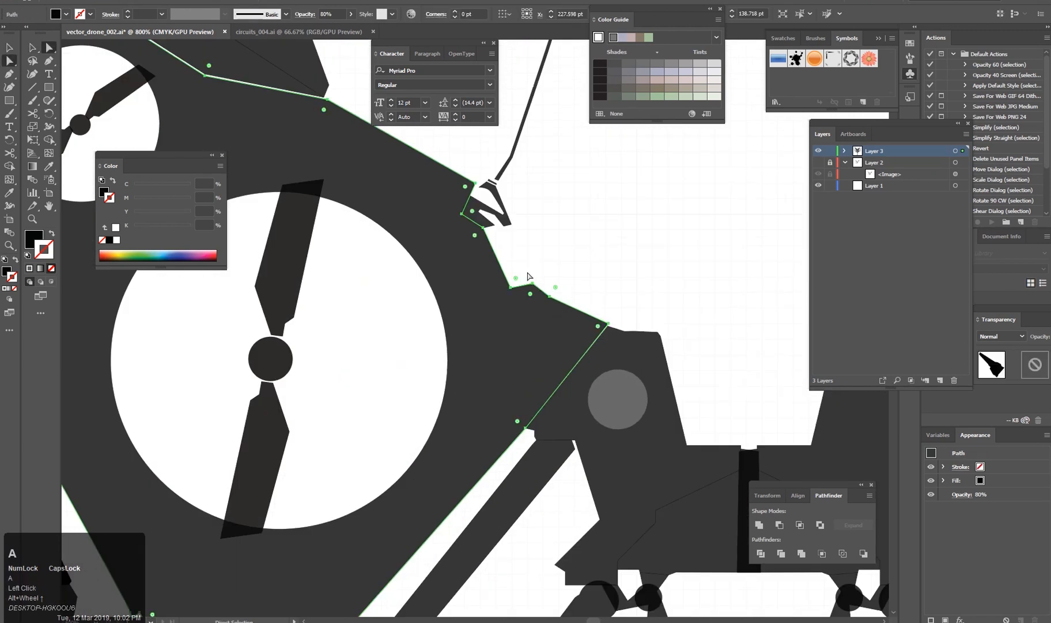
drag(532, 283, 528, 284)
key(v)
click(566, 272)
scroll(566, 272, down, 2)
drag(488, 408, 539, 298)
scroll(561, 470, down, 2)
drag(560, 470, 519, 468)
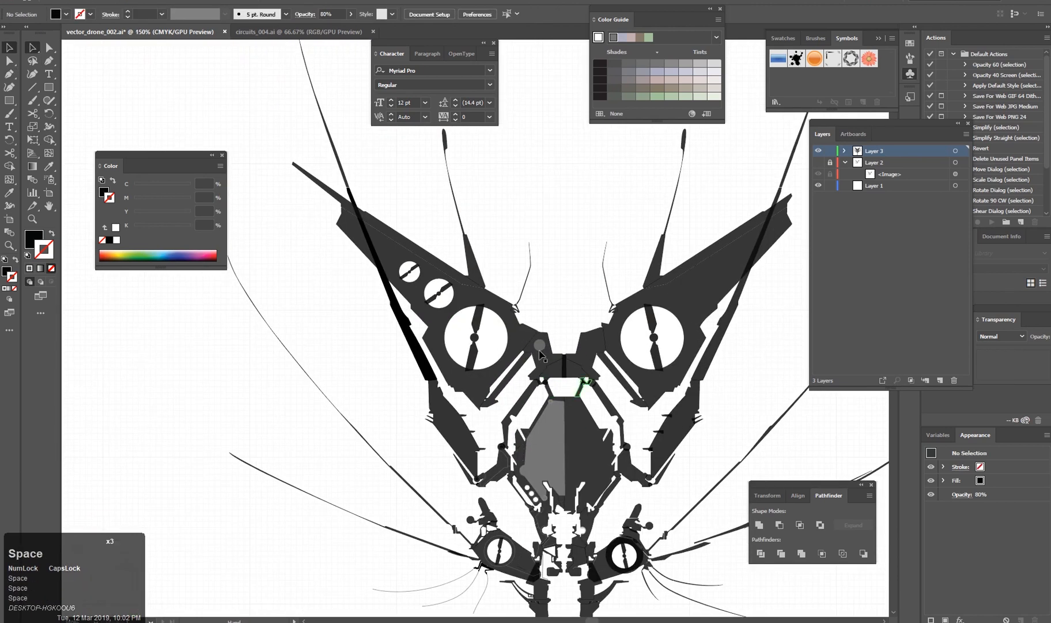
scroll(507, 429, up, 6)
key(v)
click(506, 414)
scroll(505, 412, down, 7)
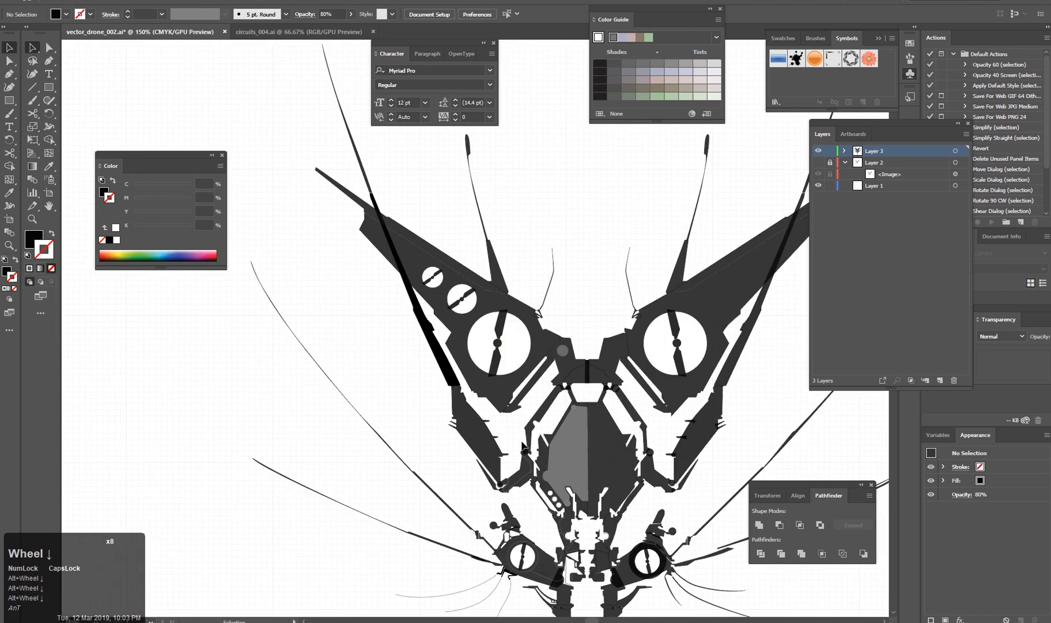
Reshape the upper-left wing's lower outer edge by adding anchor points and shifting one sideways.
drag(580, 321, 537, 368)
scroll(432, 417, up, 4)
scroll(405, 449, up, 3)
key(p)
click(406, 431)
click(437, 448)
scroll(410, 461, down, 4)
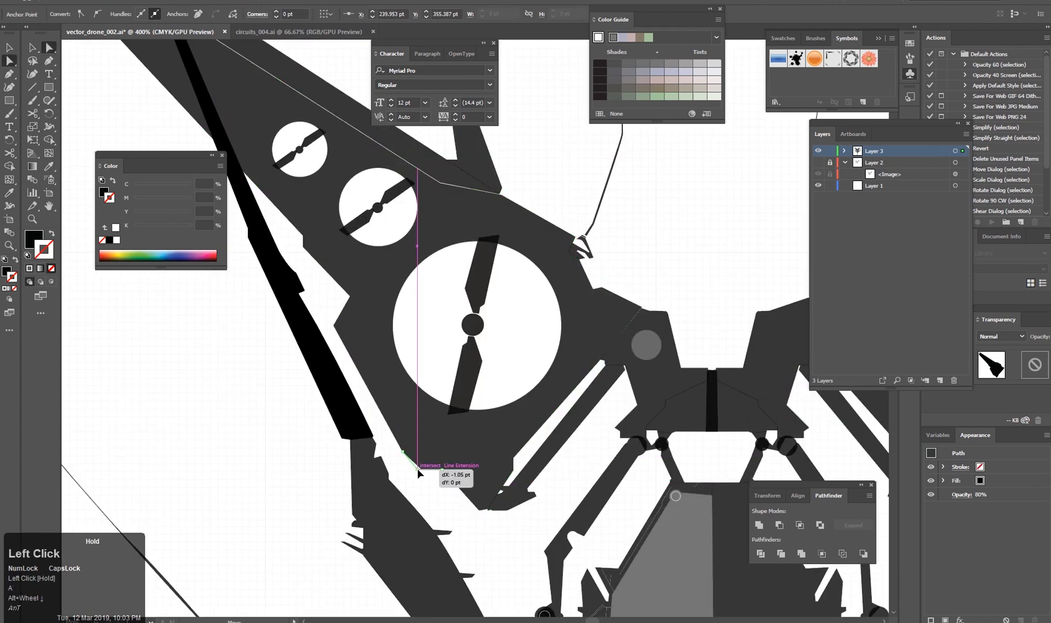
key(v)
click(413, 474)
scroll(505, 485, down, 3)
drag(511, 489, 461, 418)
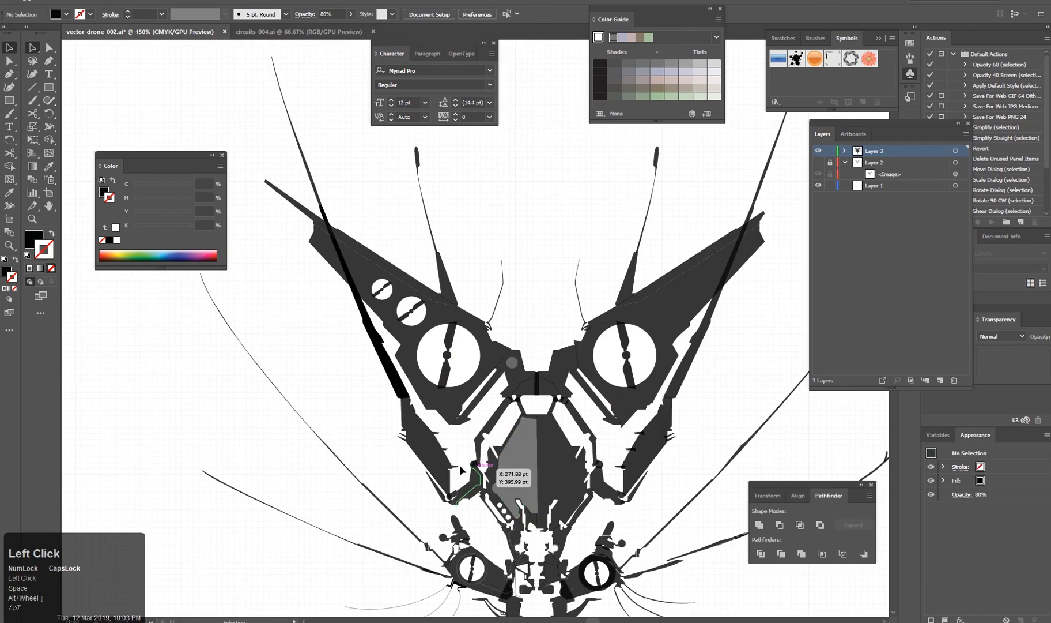
Nudge the central block's upper-left corner anchor slightly upward to meet the upper-left wing's top edge above the grey circle.
scroll(441, 436, up, 1)
click(438, 404)
key(p)
scroll(481, 478, down, 3)
scroll(579, 513, up, 3)
drag(388, 336, 462, 501)
scroll(582, 350, up, 3)
key(a)
click(513, 397)
scroll(509, 374, up, 2)
drag(510, 375, 512, 370)
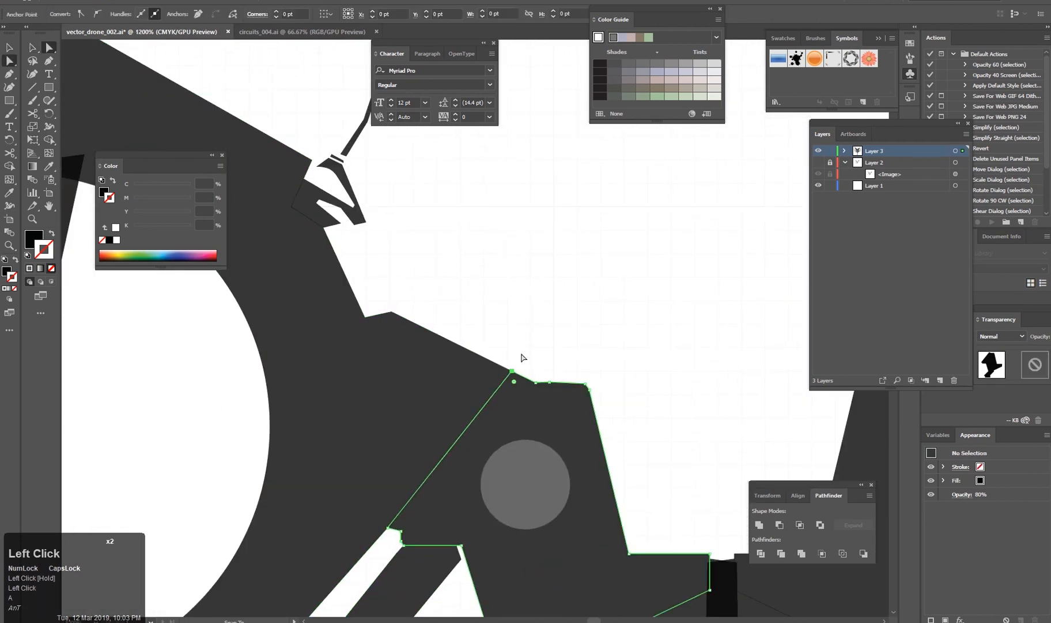
key(v)
click(681, 265)
scroll(692, 257, down, 4)
drag(692, 256, 576, 395)
drag(436, 602, 480, 436)
scroll(438, 545, down, 2)
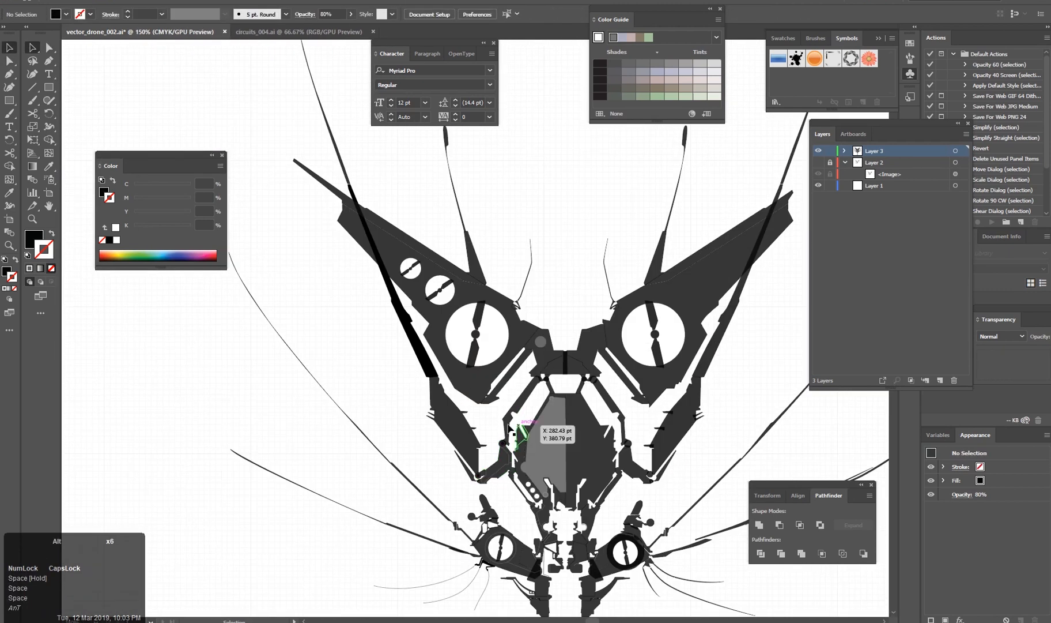
Reshape the small bracket at the base of the left thin antenna and remove its surplus piece so it joins the antenna.
scroll(515, 432, up, 6)
click(492, 442)
scroll(492, 385, down, 6)
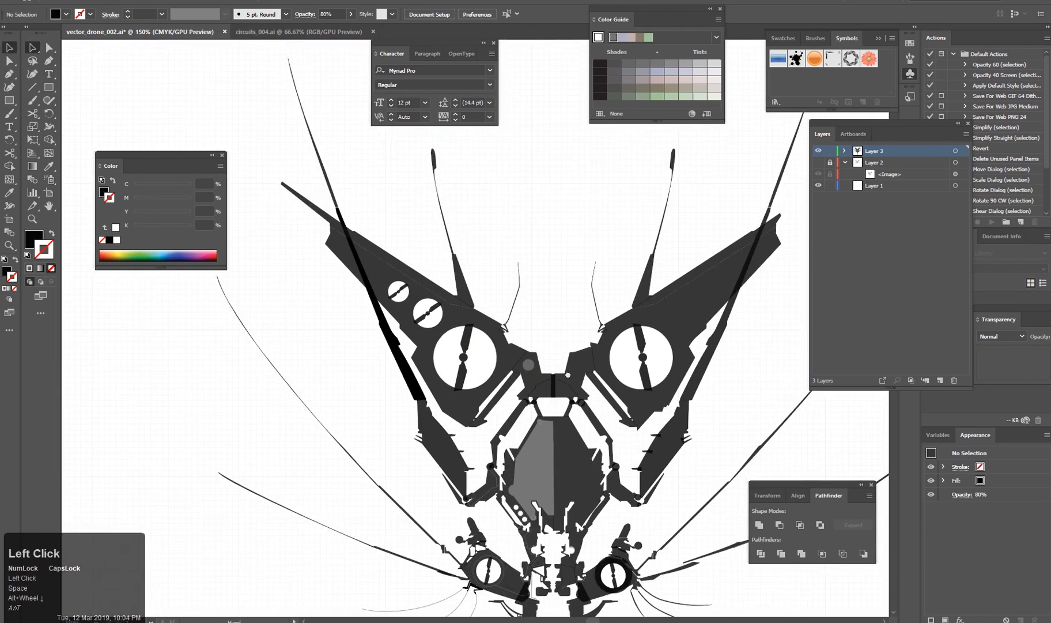
drag(531, 349, 532, 326)
scroll(432, 254, up, 6)
click(433, 260)
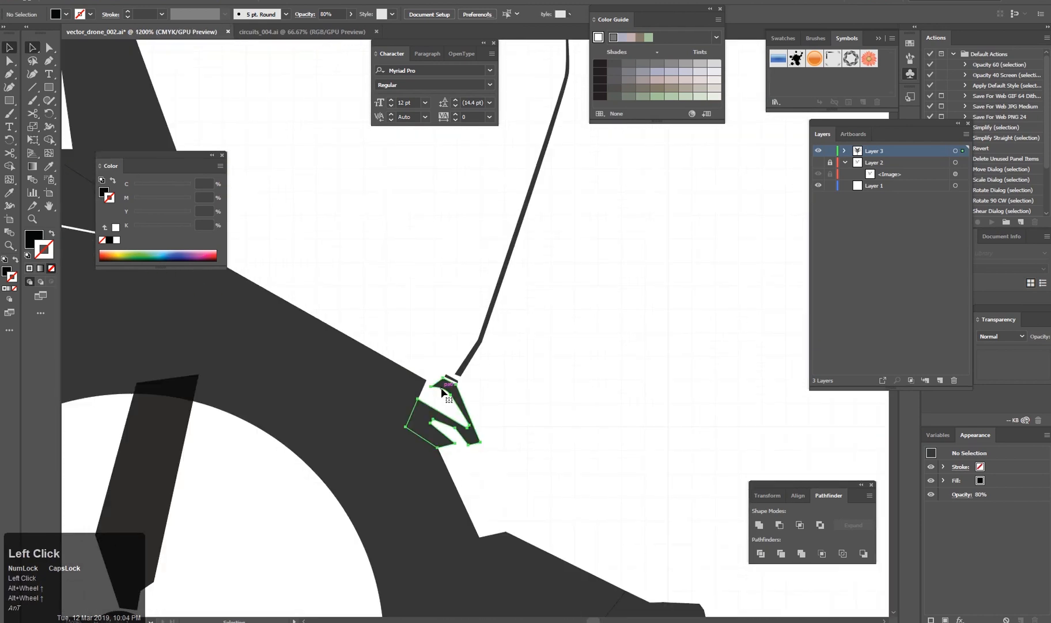
key(a)
key(p)
key(v)
click(453, 379)
key(Delete)
drag(464, 378, 485, 439)
scroll(519, 449, down, 8)
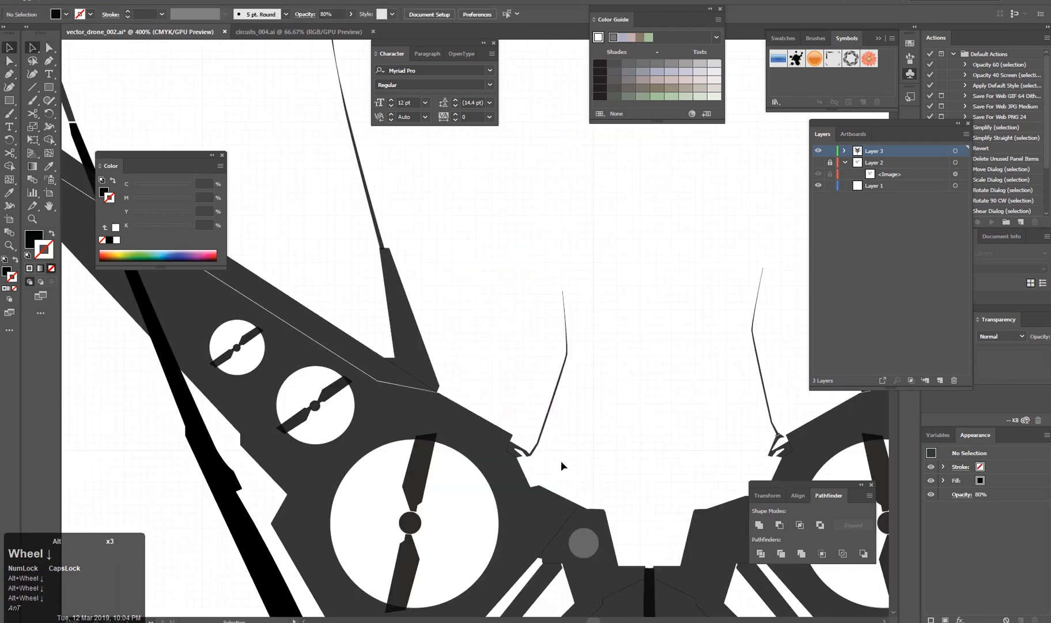
Clean up the anchor points of the small hooked bracket where the left thin antenna meets the wing.
drag(555, 458, 553, 436)
scroll(502, 356, up, 5)
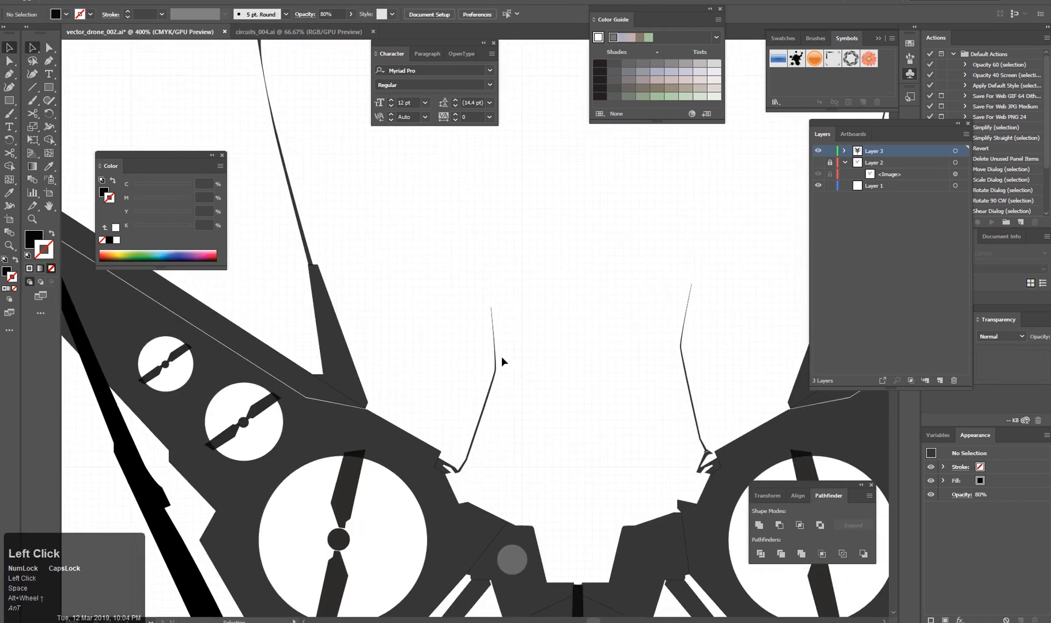
scroll(490, 468, down, 5)
drag(496, 437, 579, 256)
scroll(482, 394, up, 8)
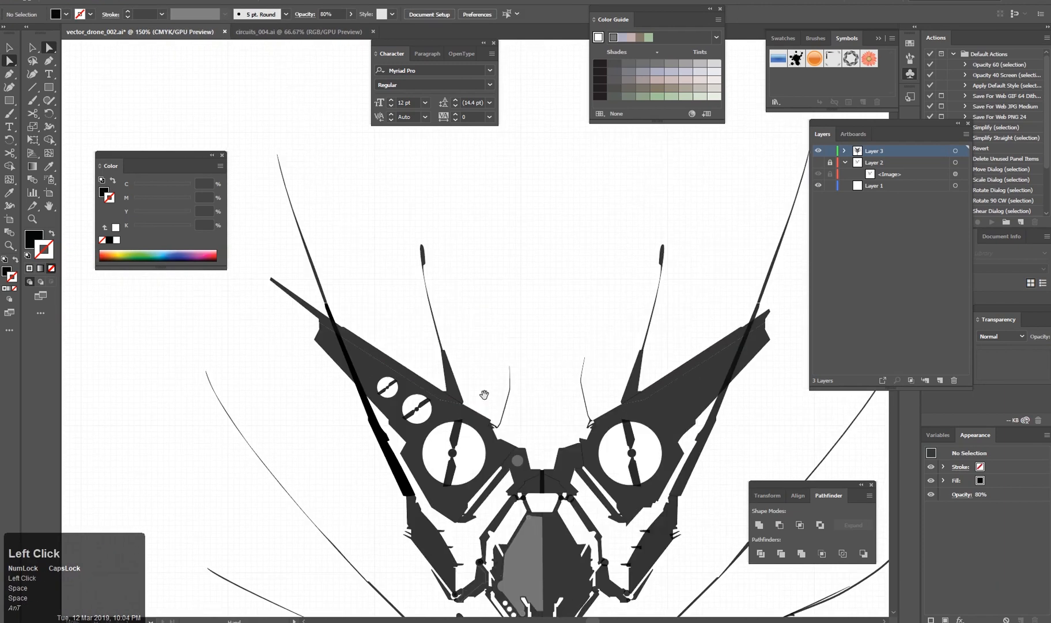
click(443, 498)
drag(443, 498, 490, 526)
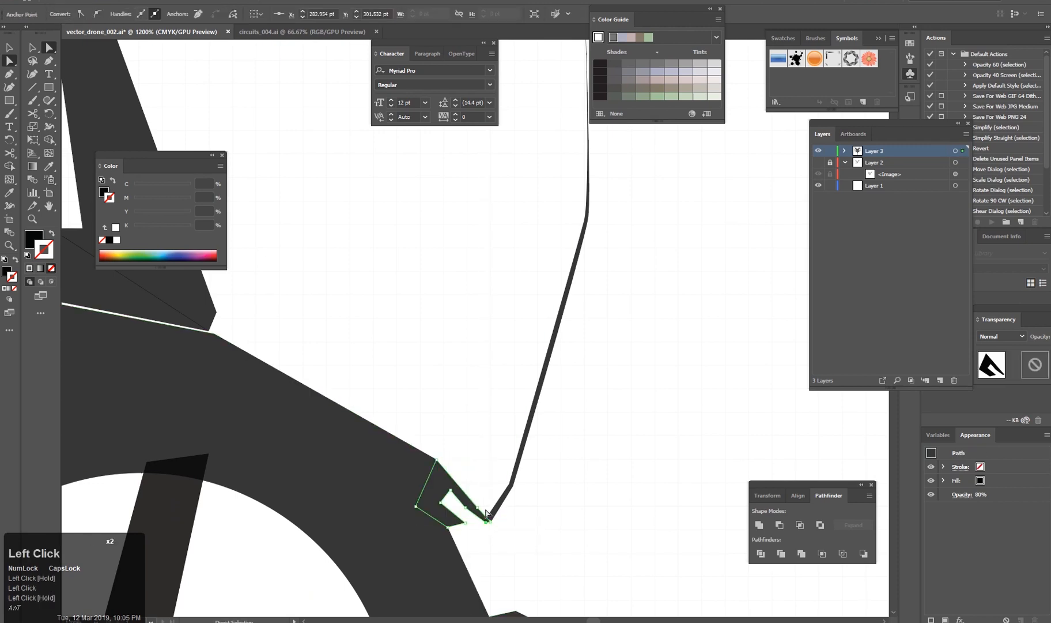
scroll(464, 418, up, 3)
drag(378, 376, 356, 361)
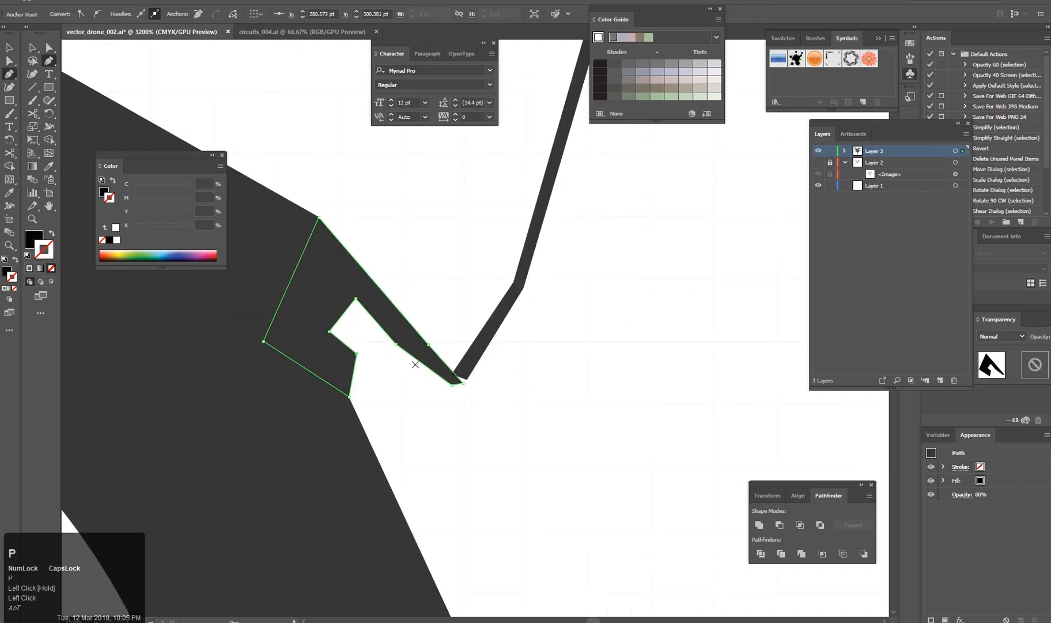
click(520, 487)
scroll(520, 487, down, 9)
scroll(572, 464, up, 4)
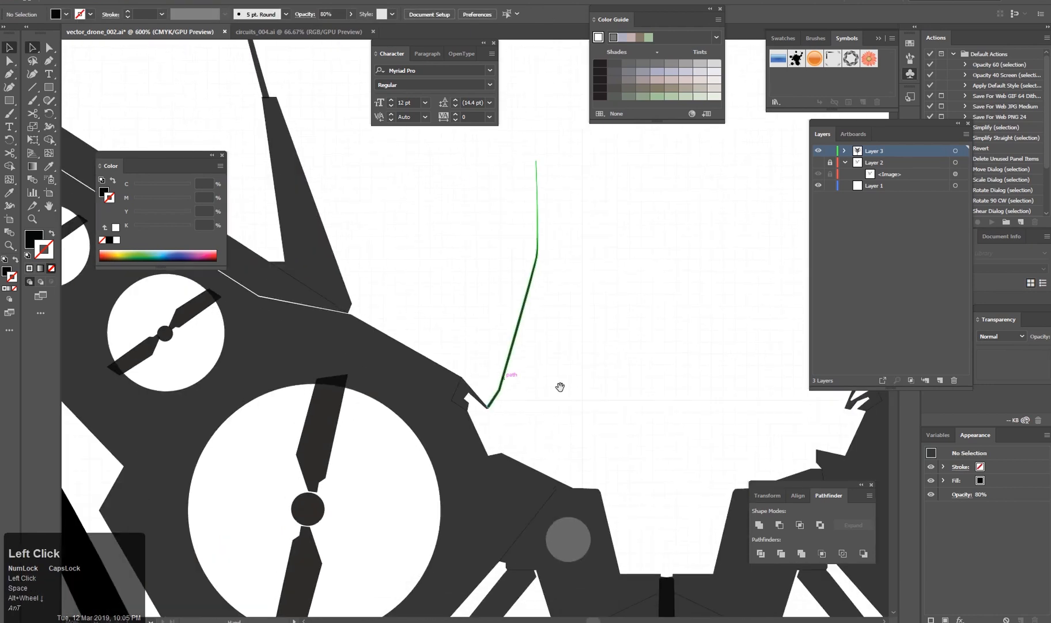
Inspect the lower body, legs and whiskers, and the outline of the lower left pod down to its outermost corner point.
scroll(559, 382, down, 3)
drag(553, 434, 607, 361)
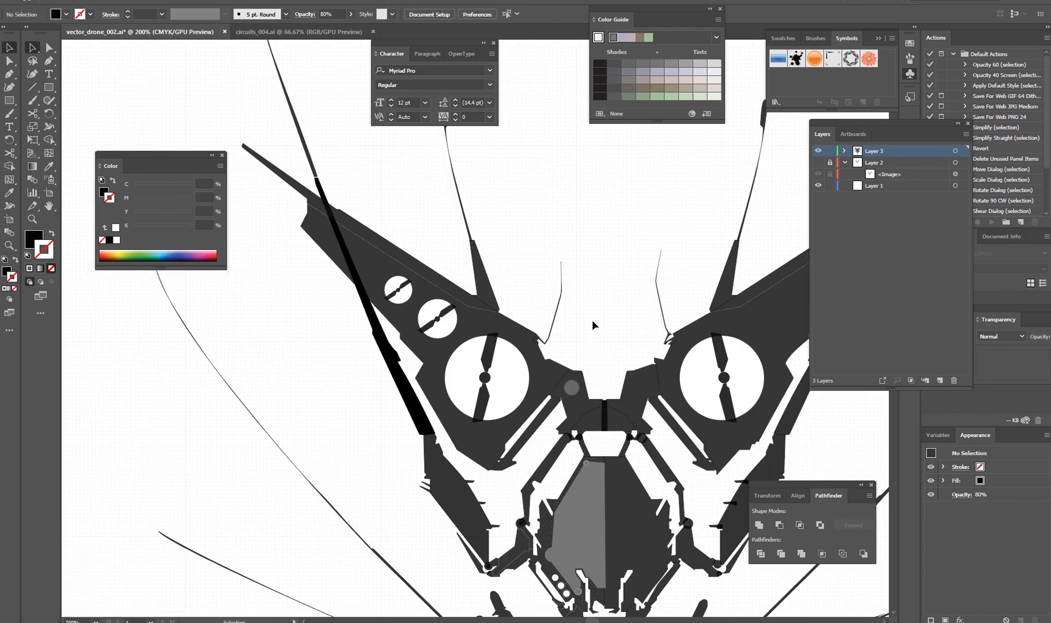
drag(593, 324, 557, 216)
scroll(371, 386, down, 2)
scroll(432, 327, up, 6)
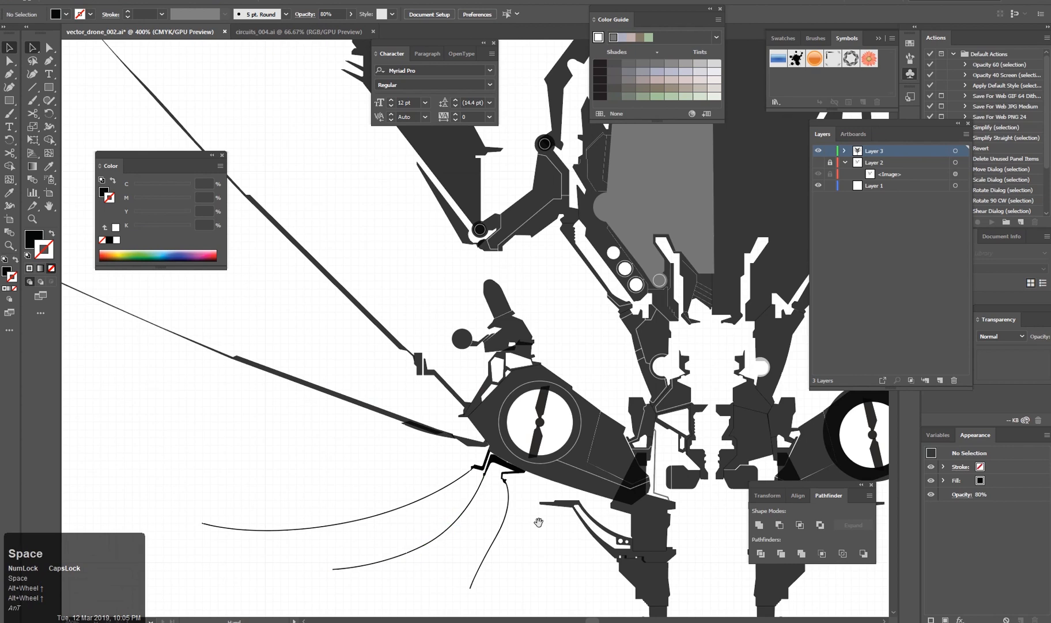
drag(482, 246, 538, 276)
scroll(564, 478, down, 5)
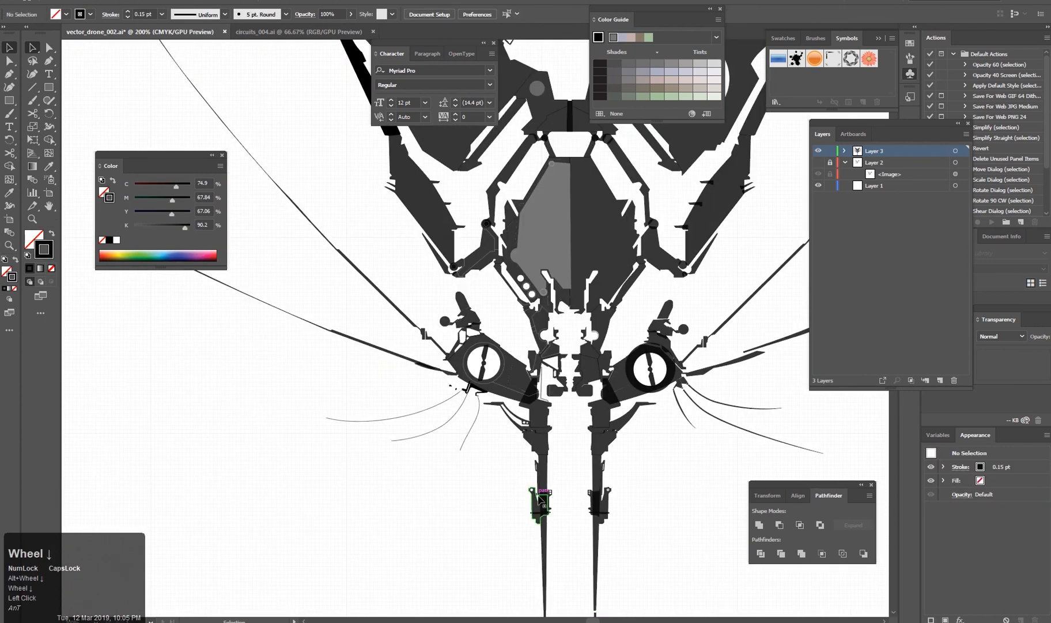
key(ctrl+z)
click(470, 485)
scroll(430, 394, up, 3)
key(a)
click(430, 344)
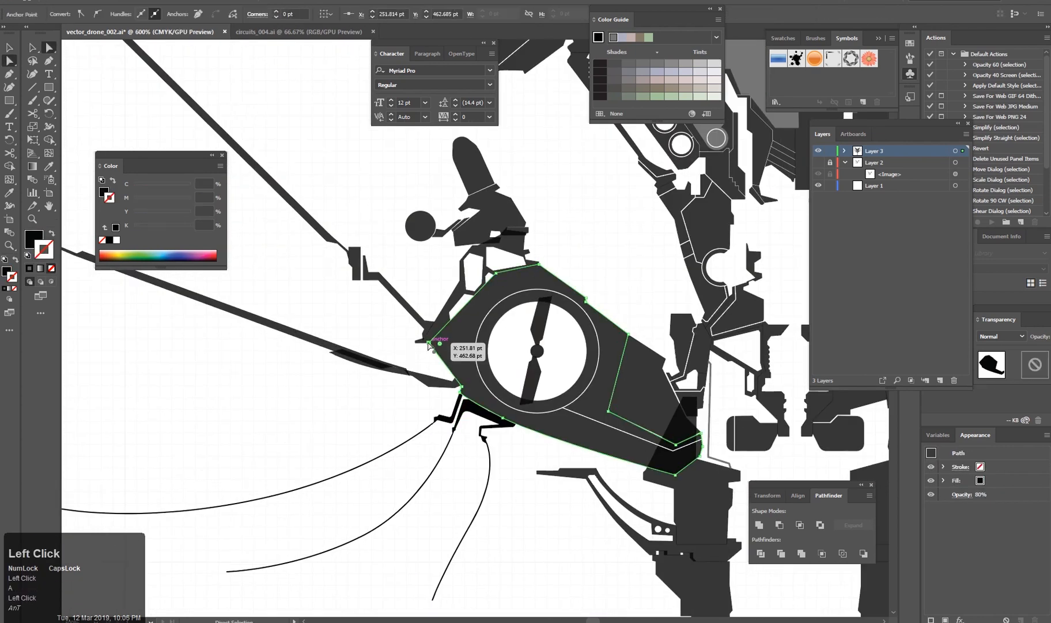
scroll(412, 418, down, 4)
drag(585, 497, 514, 406)
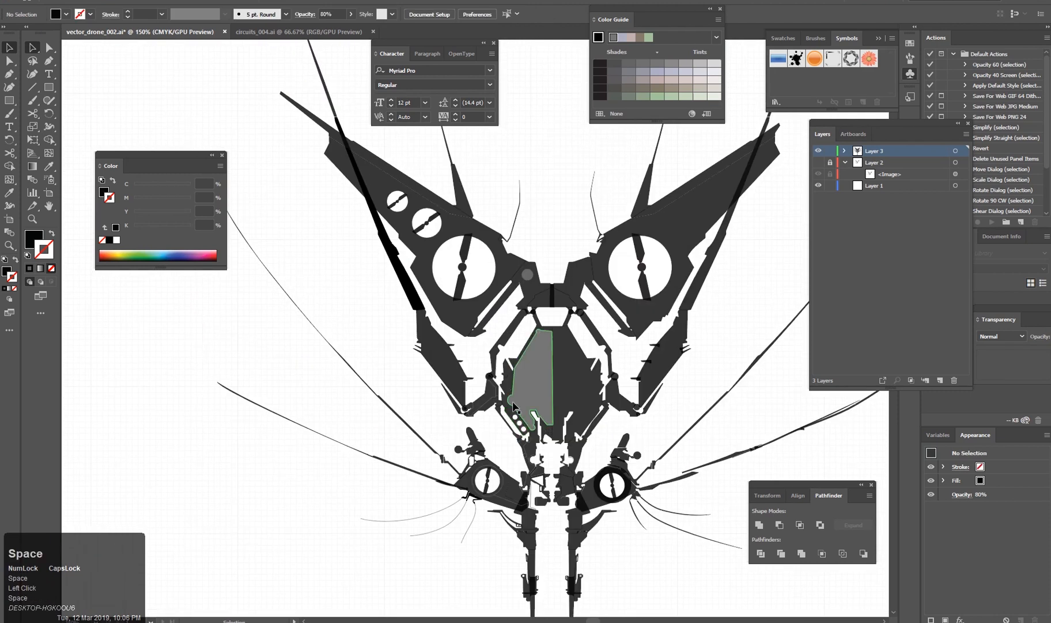
scroll(508, 440, down, 2)
scroll(422, 410, up, 4)
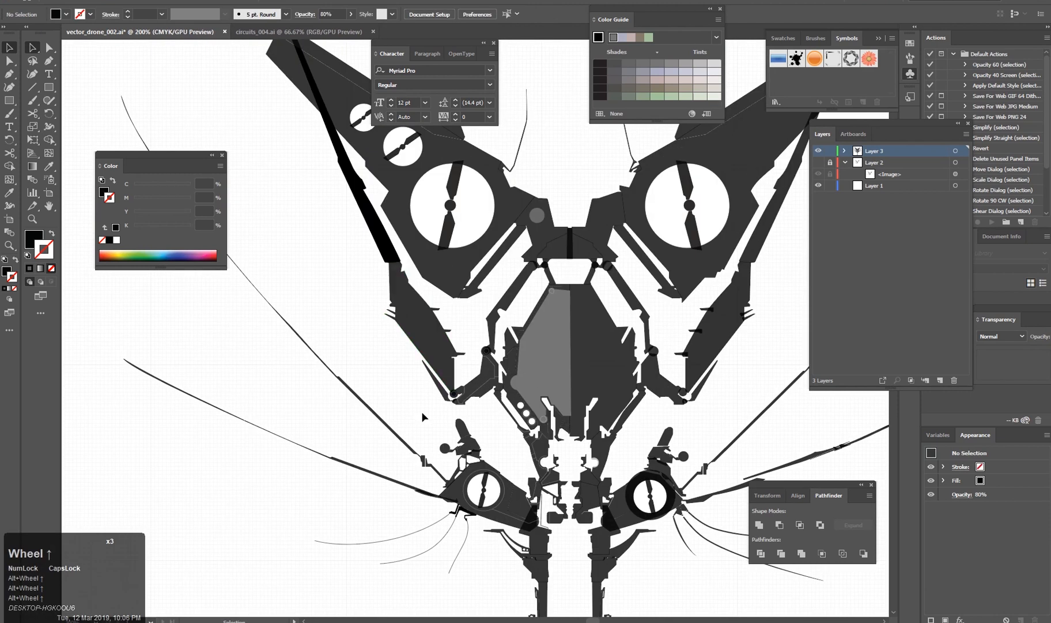
Draw a short open line with the Pen tool at the tip of the left wing's long spike.
key(p)
scroll(574, 498, up, 5)
click(566, 427)
key(Escape)
scroll(550, 340, down, 4)
drag(508, 231, 472, 339)
scroll(522, 417, down, 2)
key(Escape)
key(a)
click(492, 302)
scroll(471, 339, down, 4)
scroll(489, 305, up, 5)
scroll(462, 375, down, 3)
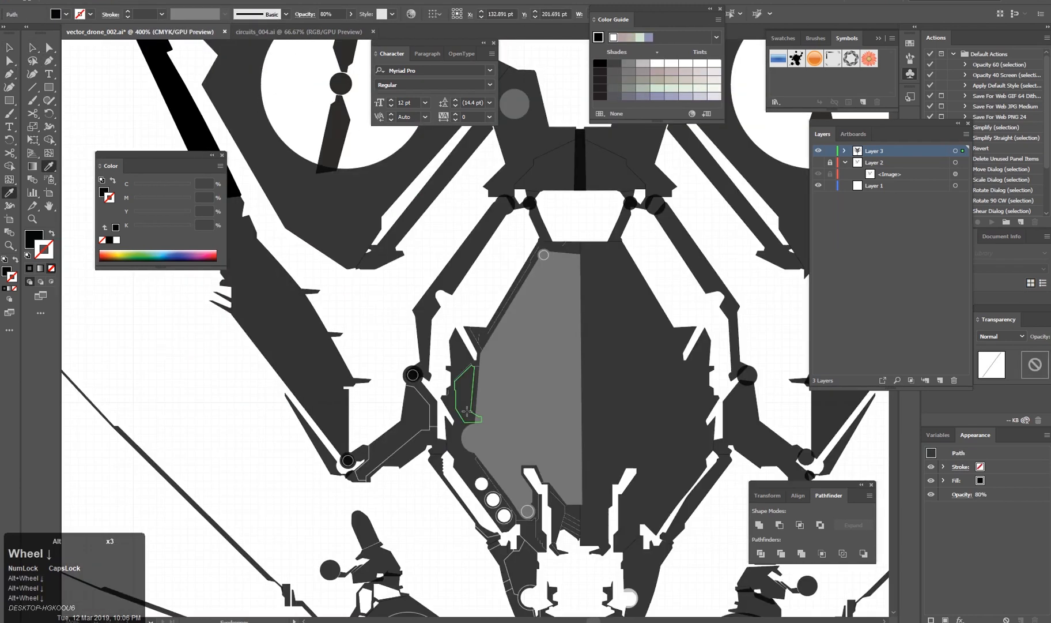
Copy the white 0.1 pt stroke without fill from an existing panel line onto the new line at the wing tip.
scroll(458, 430, up, 3)
scroll(461, 425, up, 3)
key(v)
click(485, 333)
click(438, 346)
scroll(441, 351, down, 3)
drag(597, 479, 388, 300)
scroll(388, 300, down, 5)
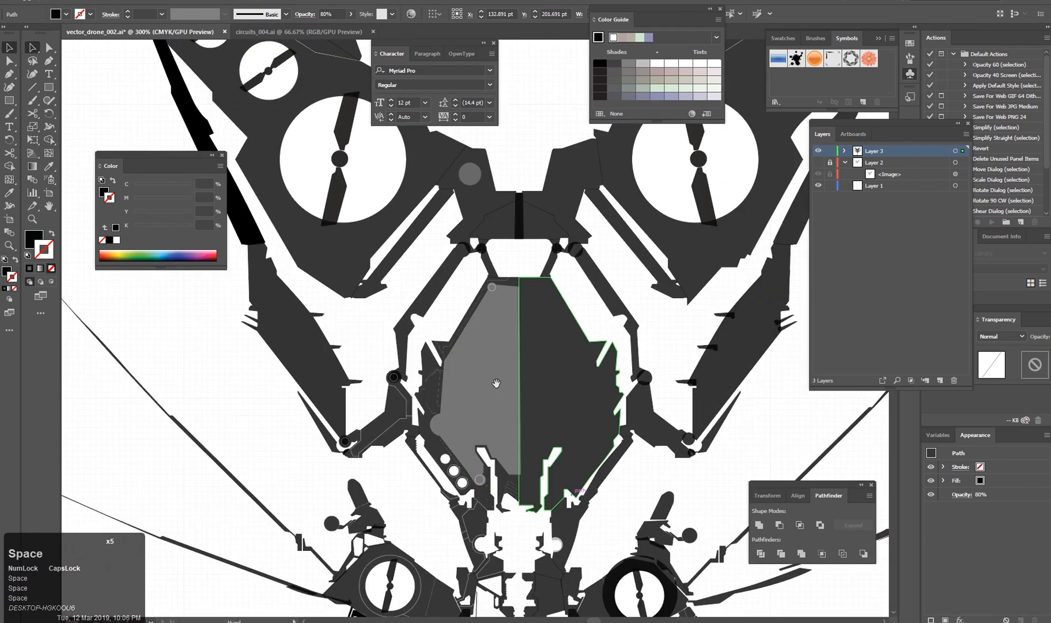
scroll(365, 362, up, 8)
key(i)
click(346, 294)
scroll(340, 277, down, 7)
drag(338, 270, 622, 458)
scroll(622, 458, up, 4)
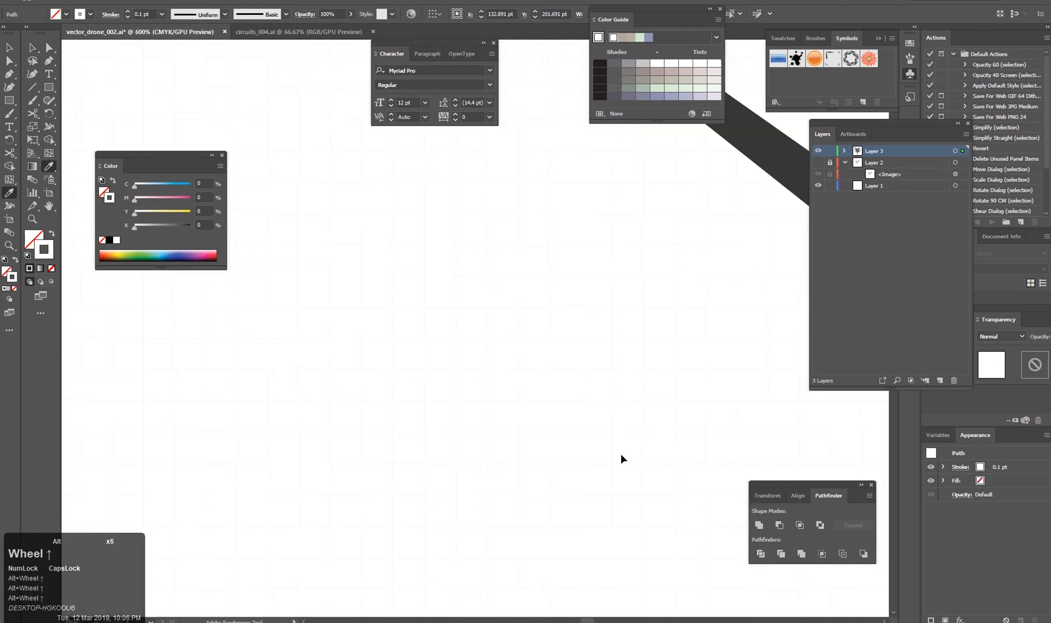
drag(681, 184, 533, 361)
key(v)
click(602, 286)
click(602, 287)
scroll(553, 403, down, 8)
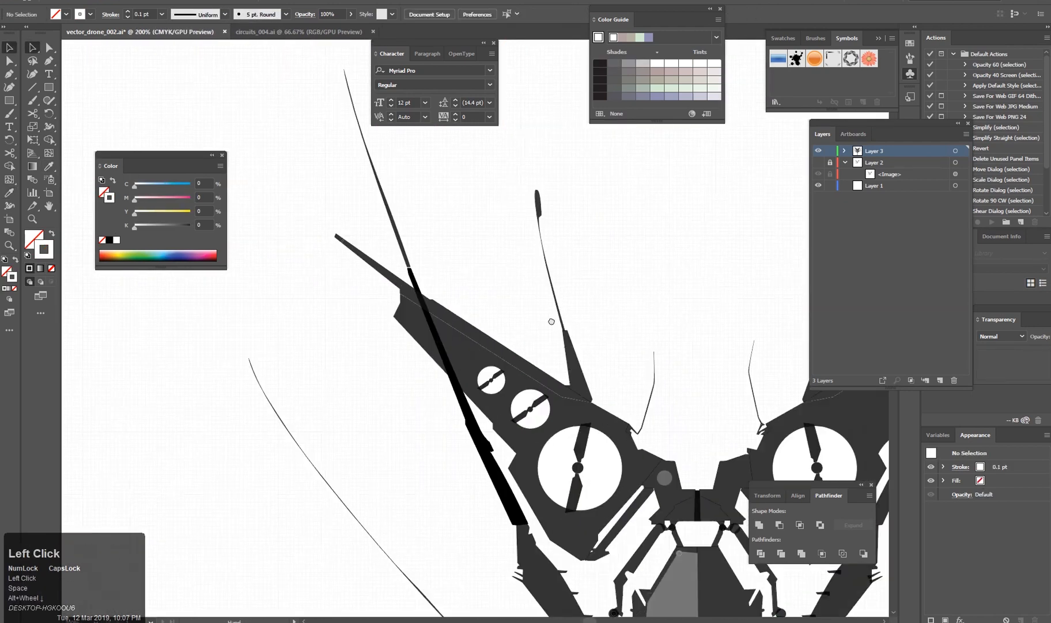
Duplicate the white ring around the middle of the three white holes onto the unringed hole beside it.
drag(567, 425, 537, 329)
drag(379, 422, 382, 402)
scroll(490, 408, up, 9)
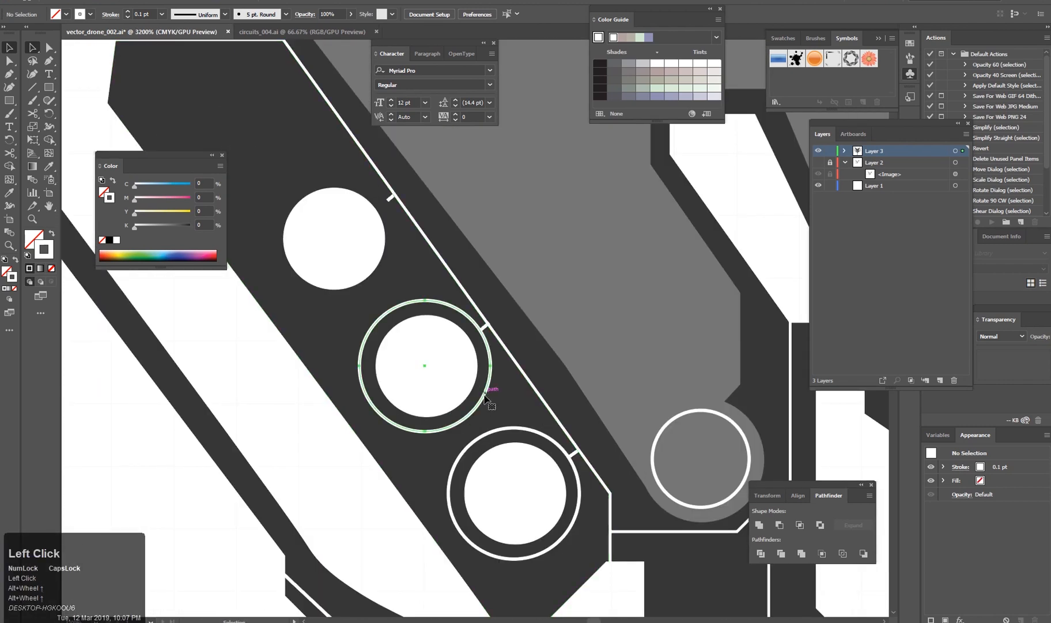
click(484, 402)
drag(481, 405, 395, 278)
scroll(395, 279, down, 6)
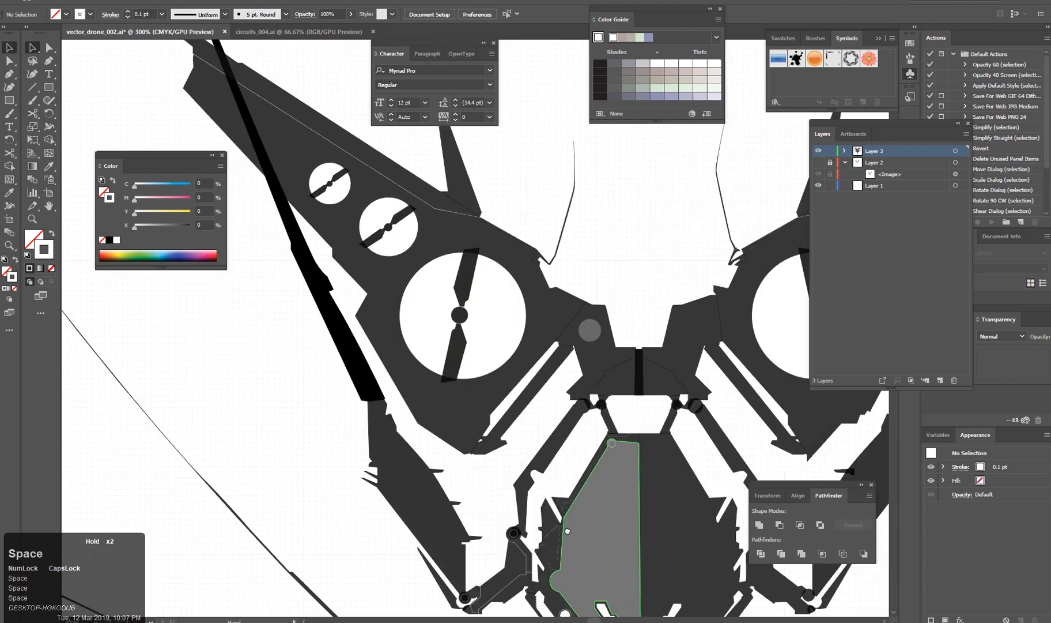
Place a copy of a white ring in the large rounded lobe of the grey body panel and enlarge it to fit.
scroll(578, 310, up, 3)
scroll(652, 330, up, 2)
drag(615, 423, 406, 142)
drag(465, 225, 496, 398)
key(e)
drag(451, 361, 486, 393)
key(Up)
key(Up)
key(Left)
key(Down)
scroll(467, 339, up, 2)
mouse_move(471, 259)
mouse_down()
mouse_move(492, 239)
mouse_move(464, 261)
mouse_up()
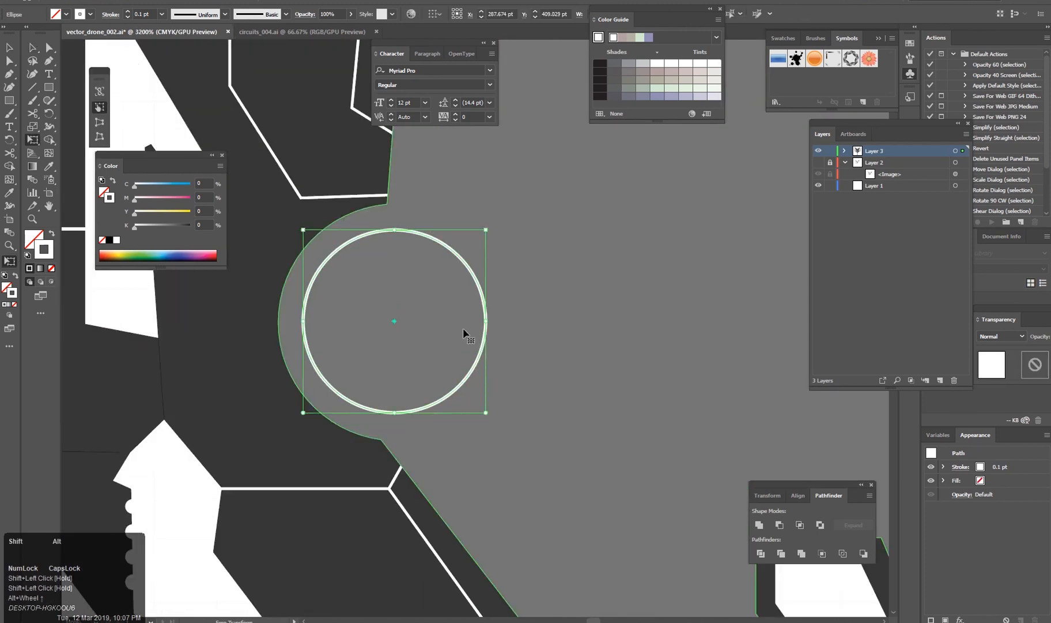
scroll(460, 330, down, 5)
key(v)
click(425, 449)
Adjust the anchor points of the grey body panel's cutout so its edge follows the white slot evenly.
scroll(389, 442, up, 4)
key(v)
click(451, 293)
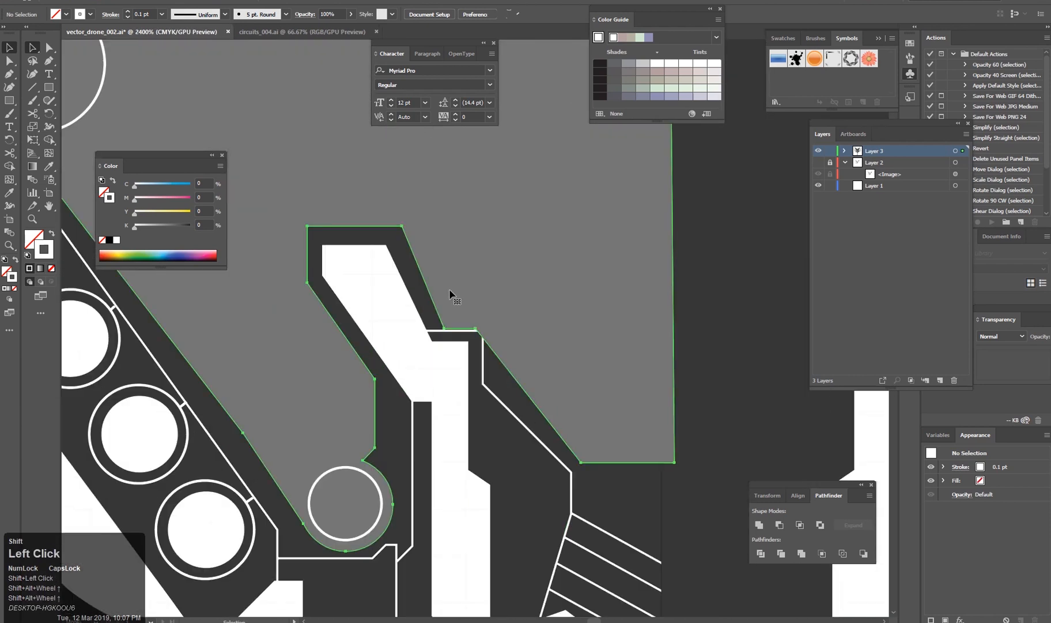
click(432, 267)
key(shift+a)
shift+click(451, 239)
drag(392, 226, 393, 226)
drag(444, 329, 449, 329)
key(v)
click(464, 433)
Delete the dark piece overlapping the joint between the lower antenna and the lower left pod.
scroll(461, 437, down, 6)
drag(442, 486, 488, 476)
scroll(488, 476, down, 1)
scroll(458, 553, up, 5)
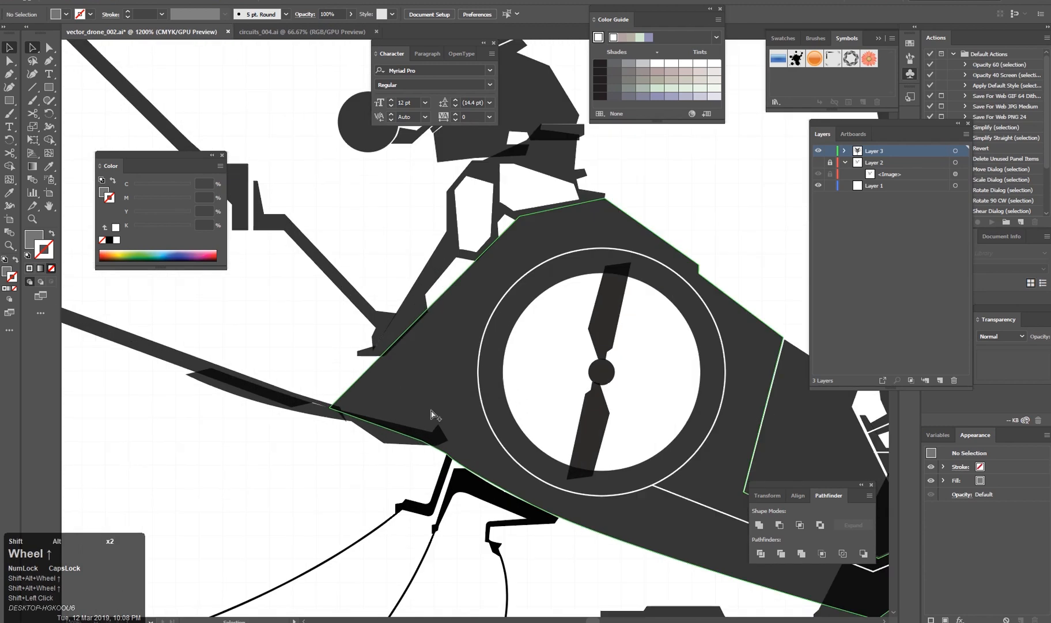
drag(454, 425, 316, 479)
key(ctrl+z)
drag(314, 400, 258, 487)
scroll(257, 464, down, 4)
drag(375, 468, 536, 466)
key(Delete)
Clean up anchor points along the edge of the left jointed arm beside the central body.
drag(495, 558, 478, 500)
scroll(532, 513, down, 1)
scroll(477, 501, down, 1)
drag(423, 344, 492, 484)
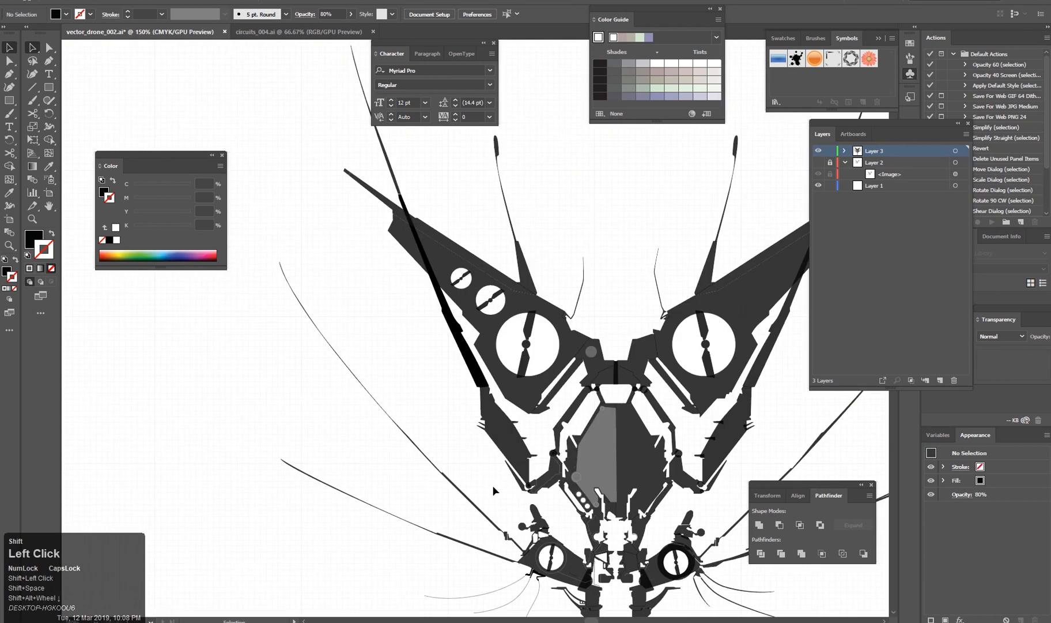
drag(576, 278, 502, 317)
drag(497, 477, 502, 476)
scroll(502, 476, up, 7)
click(472, 401)
key(a)
key(p)
click(444, 389)
key(a)
click(468, 417)
scroll(479, 460, down, 3)
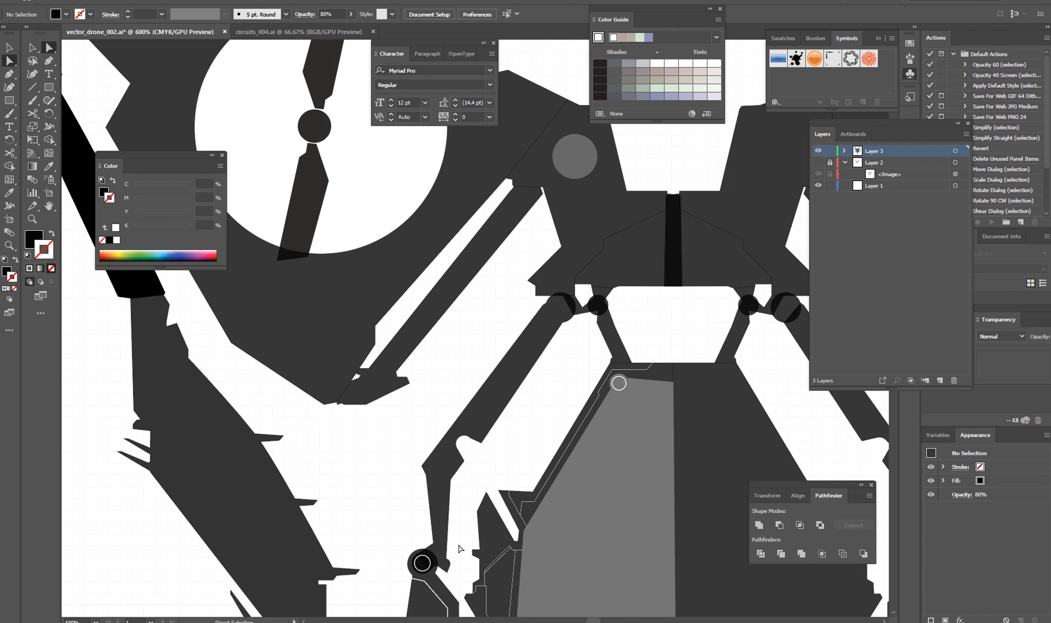
Refine the curve of the rounded knob at the lower end of the left arm with the Anchor Point tool.
scroll(460, 547, up, 3)
click(455, 568)
scroll(449, 567, up, 1)
shift+click(448, 566)
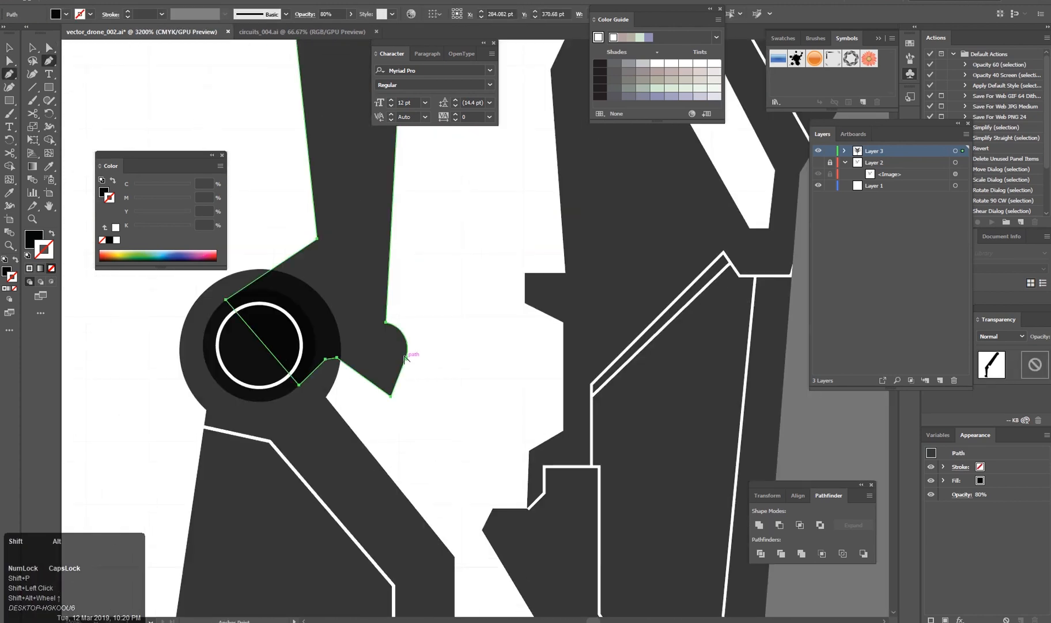
drag(399, 345, 402, 344)
key(v)
click(438, 438)
Correct the anchor point where the left arm's rounded notch meets its straight edge.
scroll(450, 453, down, 5)
drag(511, 326, 474, 431)
scroll(471, 430, down, 1)
scroll(456, 442, up, 6)
key(a)
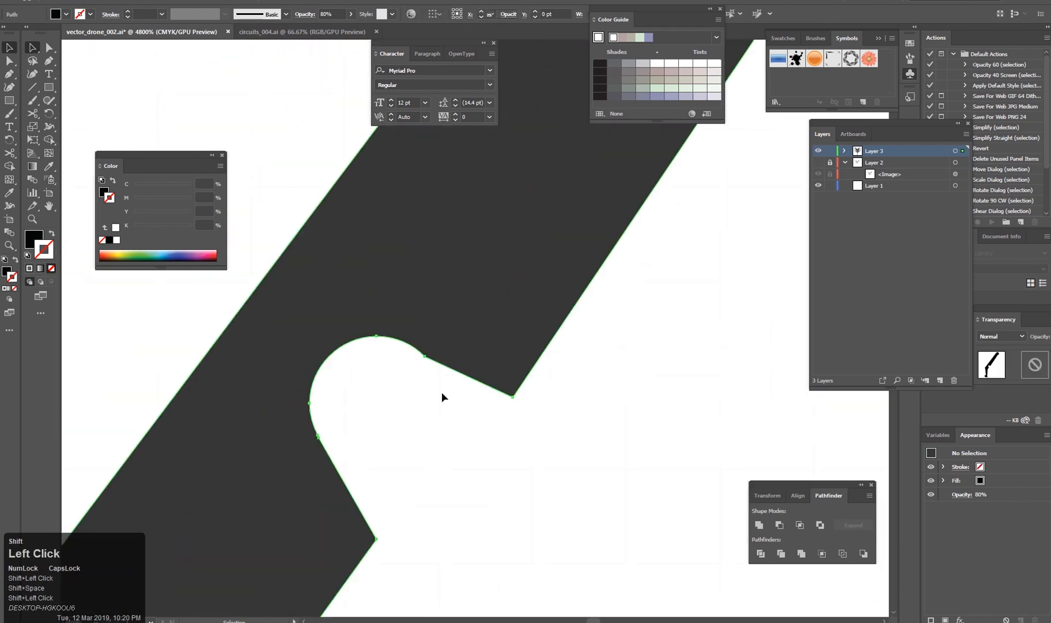
shift+click(426, 358)
alt+click(435, 358)
key(a)
click(453, 422)
scroll(461, 429, down, 6)
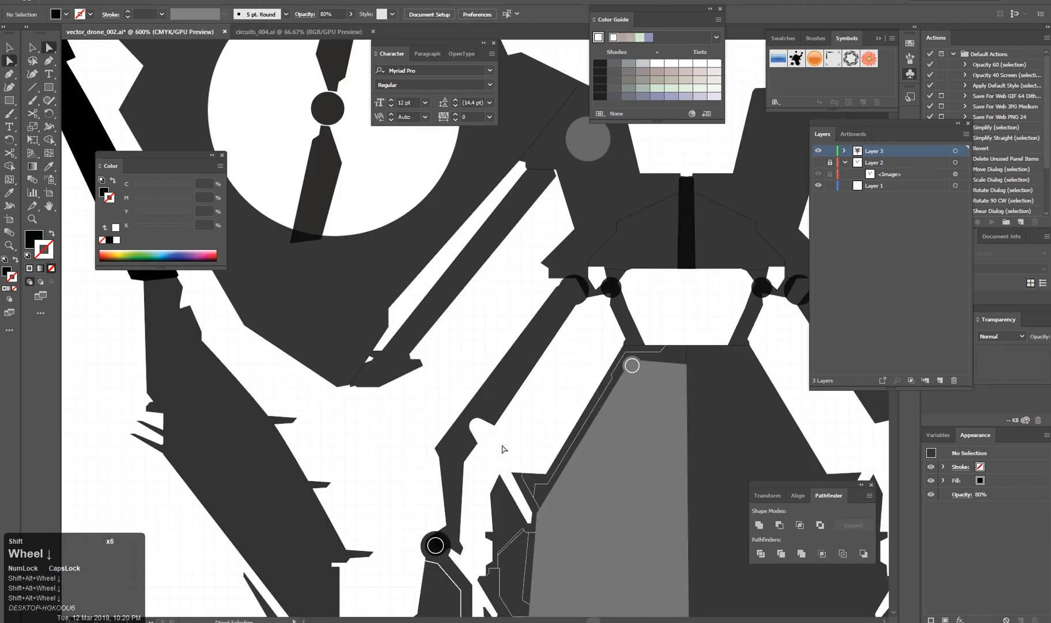
Adjust an anchor point on the spiked edge of the left side plate next to the arm.
drag(378, 456, 503, 368)
scroll(490, 528, up, 3)
click(419, 433)
click(420, 381)
key(v)
click(467, 444)
scroll(472, 453, down, 2)
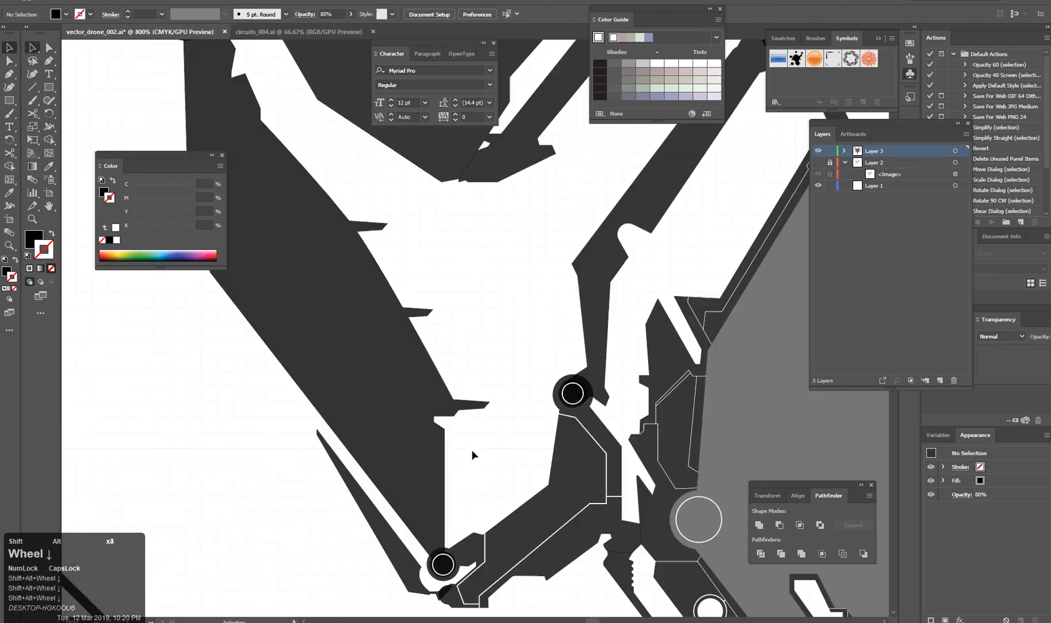
drag(471, 453, 458, 405)
scroll(462, 410, down, 3)
drag(510, 489, 474, 500)
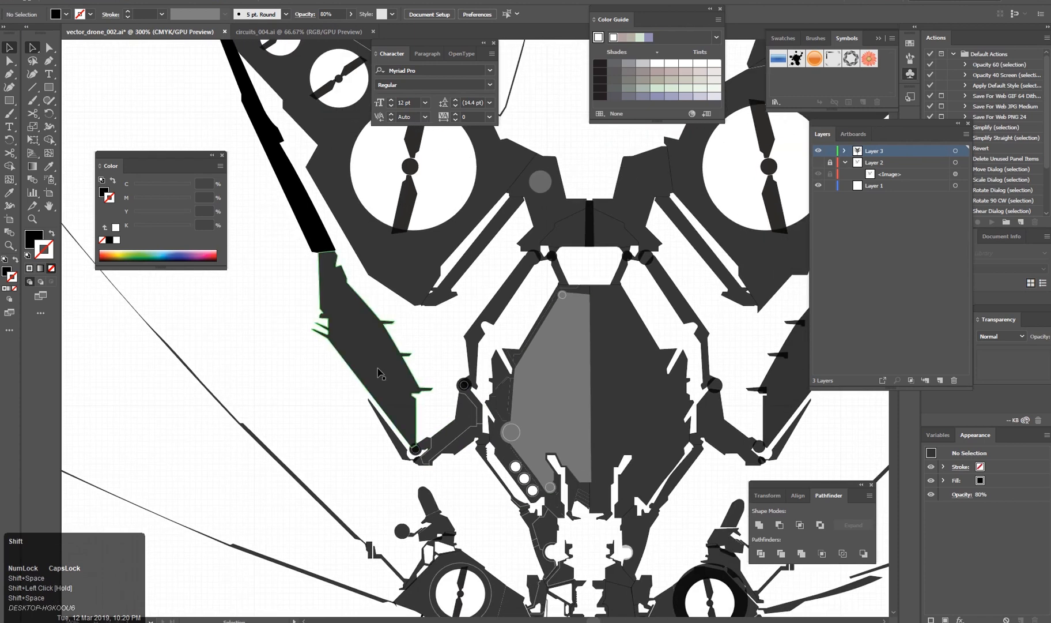
Adjust the anchor points of the thin spikes on the outer edge of the left side plate.
scroll(379, 372, up, 5)
key(a)
click(508, 376)
click(512, 376)
click(555, 371)
scroll(591, 410, up, 2)
drag(607, 403, 583, 415)
drag(406, 339, 412, 354)
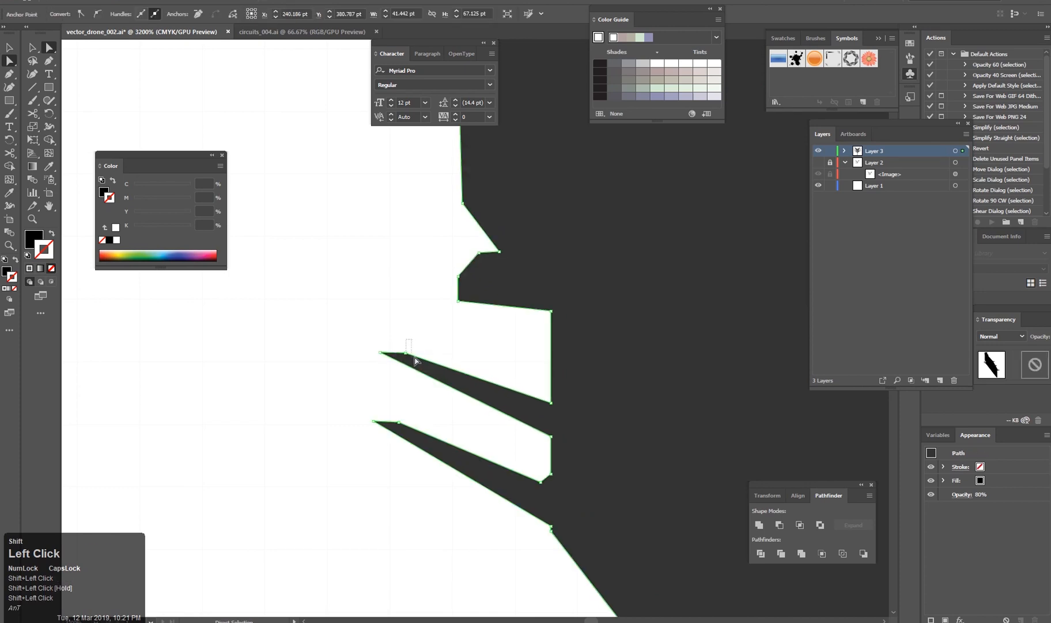
Add an anchor point beside the inner corner of the gap above the upper spike and shape the corner into a small bevel.
scroll(510, 396, up, 2)
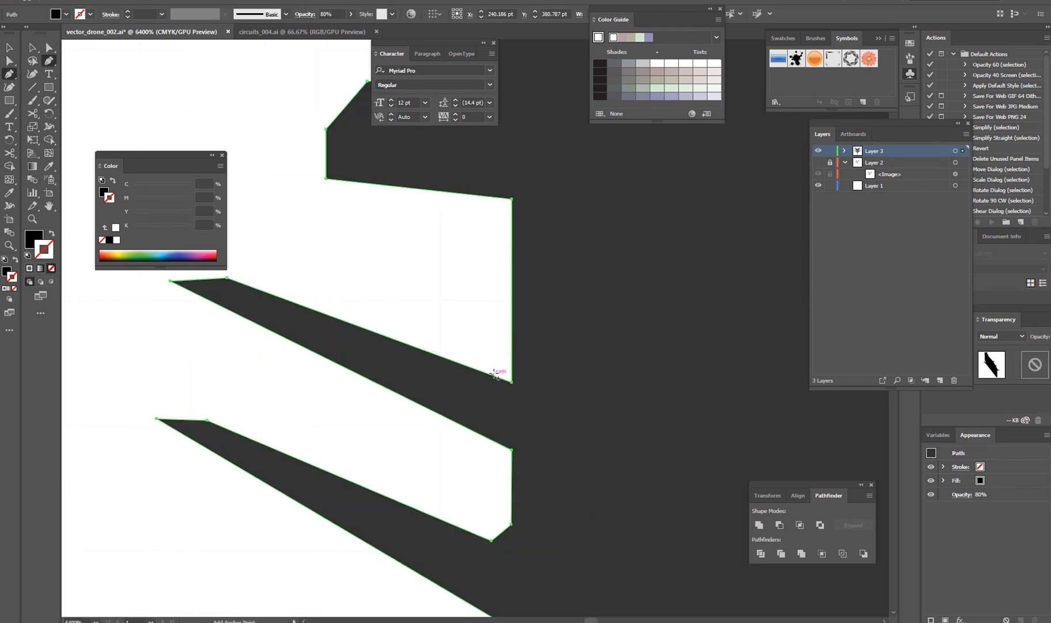
key(shift+a)
shift+click(512, 381)
shift+click(512, 356)
shift+click(512, 353)
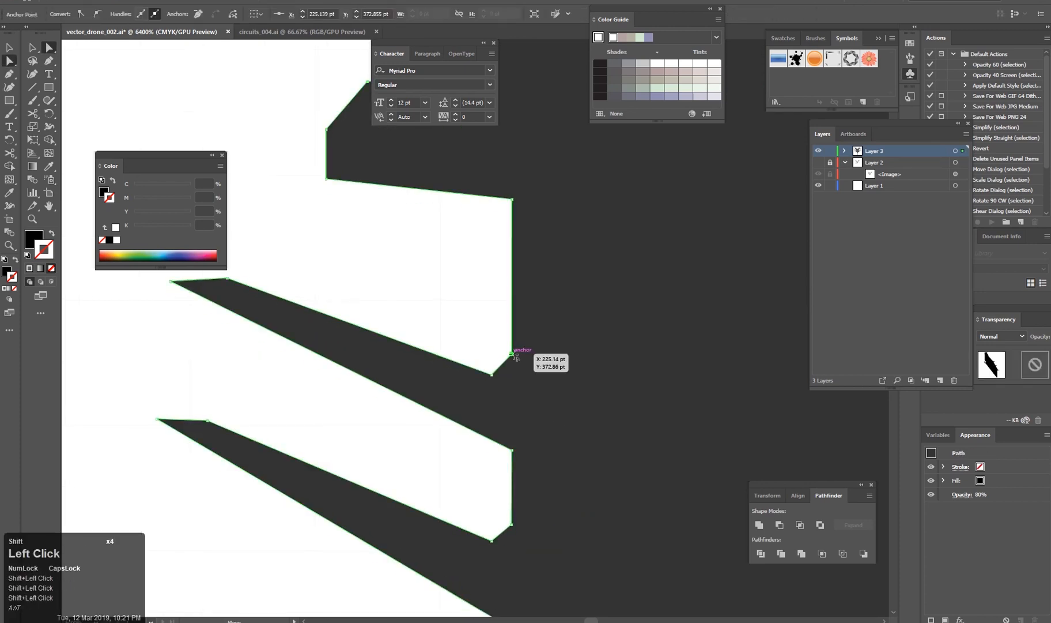
shift+click(511, 367)
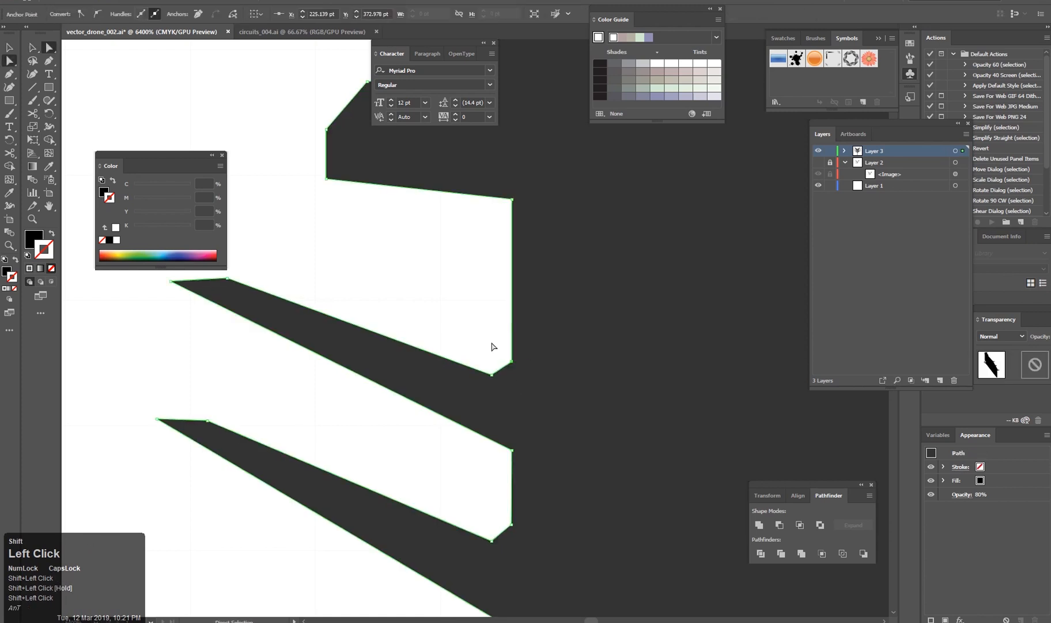
scroll(493, 349, down, 8)
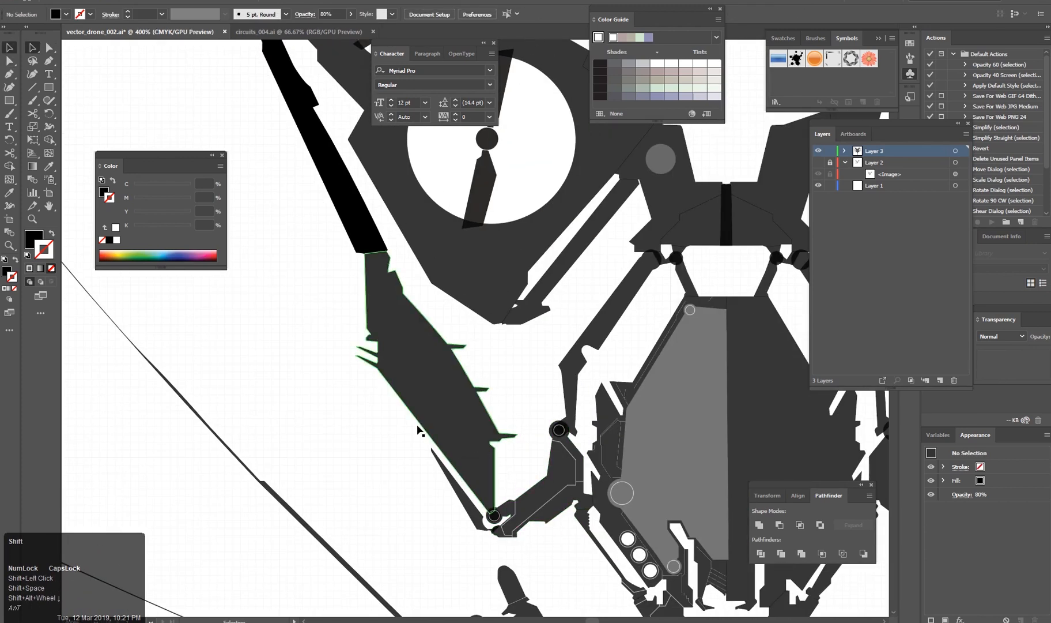
Nudge an anchor point on the outer edge of the left side plate slightly downward.
click(369, 425)
scroll(381, 430, up, 4)
click(449, 409)
key(Down)
key(Down)
key(v)
click(362, 376)
Adjust the corner anchor of the small notch at the foot of the thin fin beside the left arm's lower joint.
scroll(362, 376, down, 4)
drag(461, 463, 448, 383)
scroll(491, 487, up, 8)
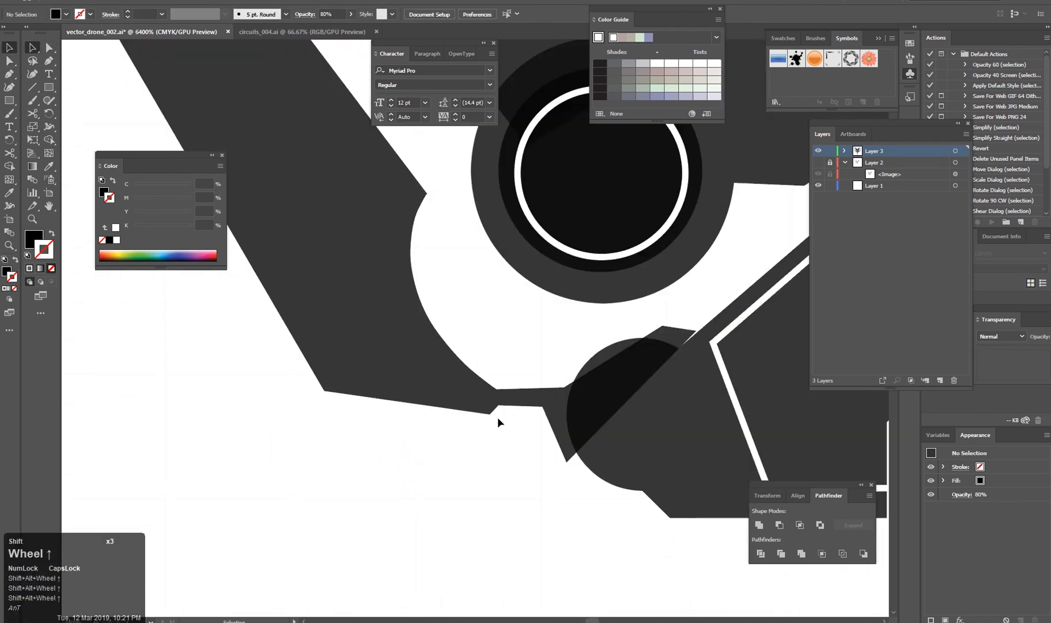
key(a)
click(497, 405)
scroll(507, 448, up, 2)
drag(600, 320, 608, 338)
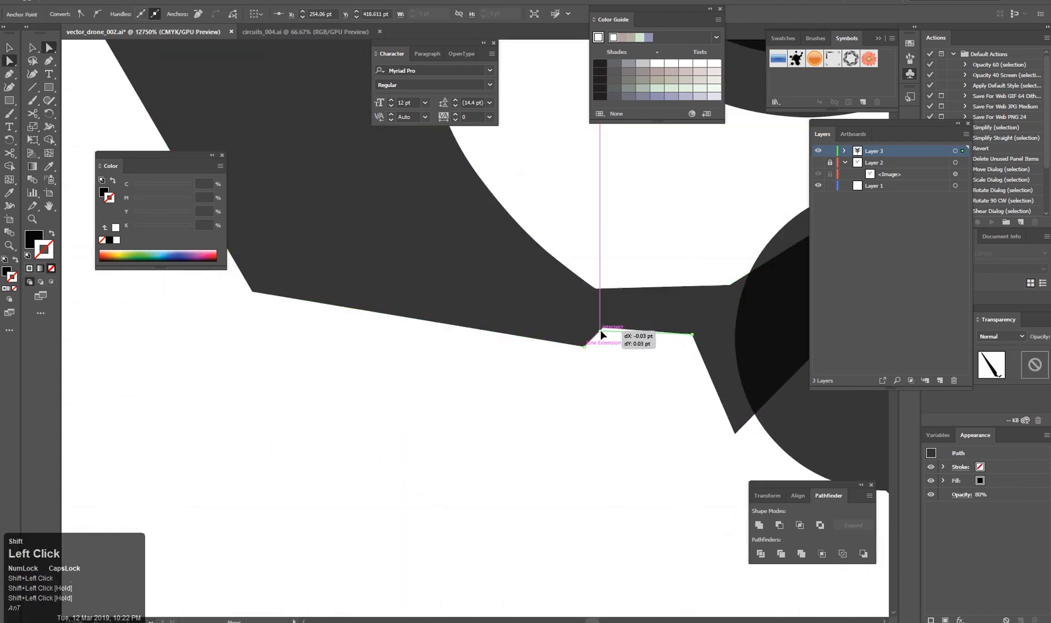
key(v)
click(610, 435)
scroll(609, 434, down, 8)
drag(640, 463, 461, 463)
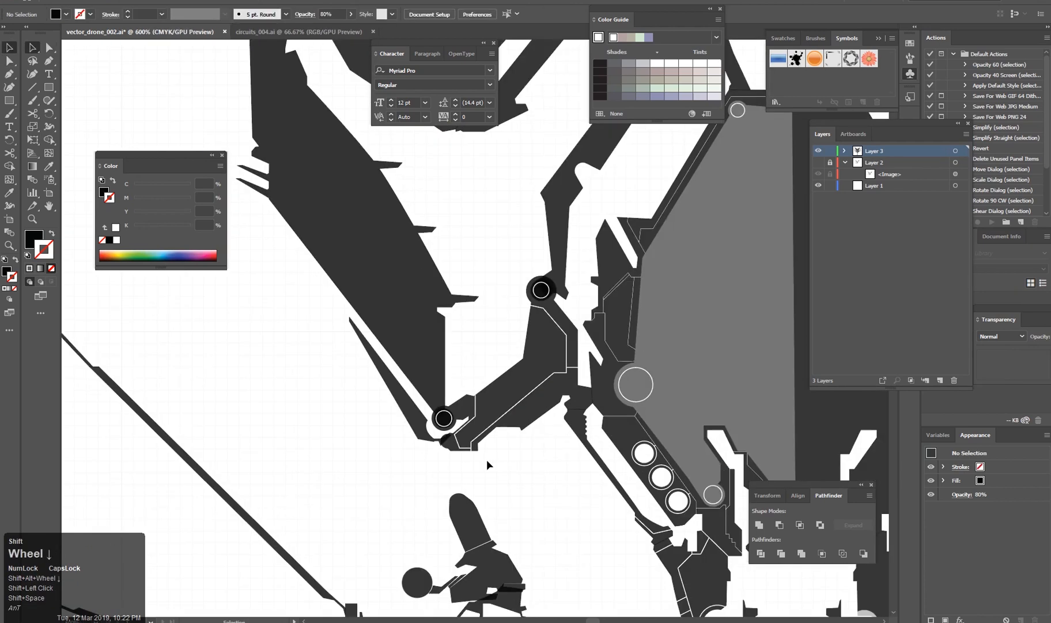
scroll(463, 454, up, 5)
drag(335, 449, 489, 439)
scroll(490, 427, up, 1)
click(491, 351)
drag(572, 290, 506, 384)
scroll(546, 477, down, 7)
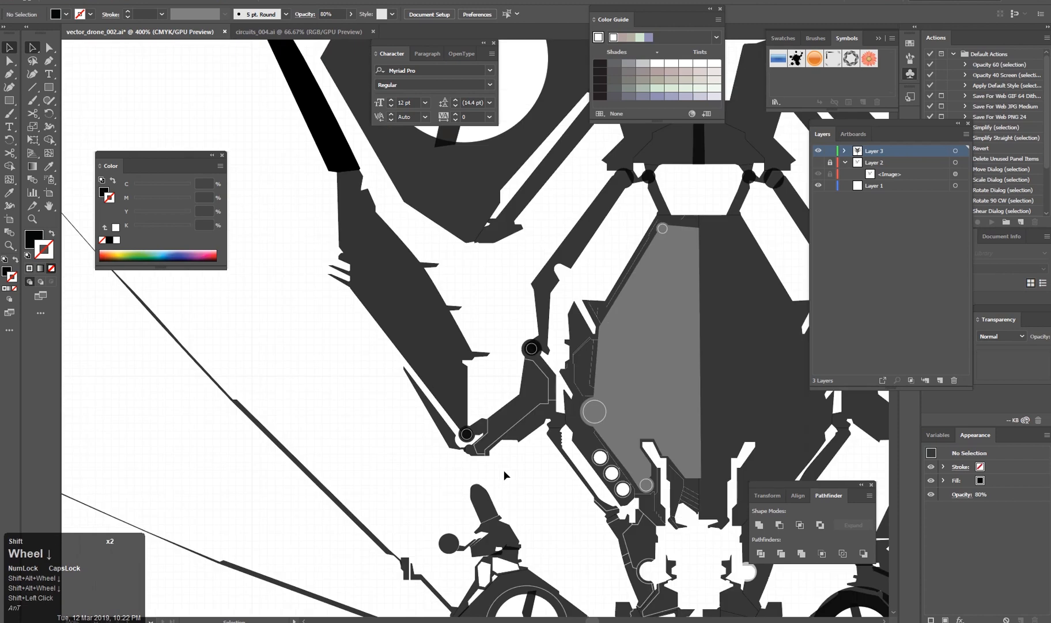
drag(595, 290, 535, 400)
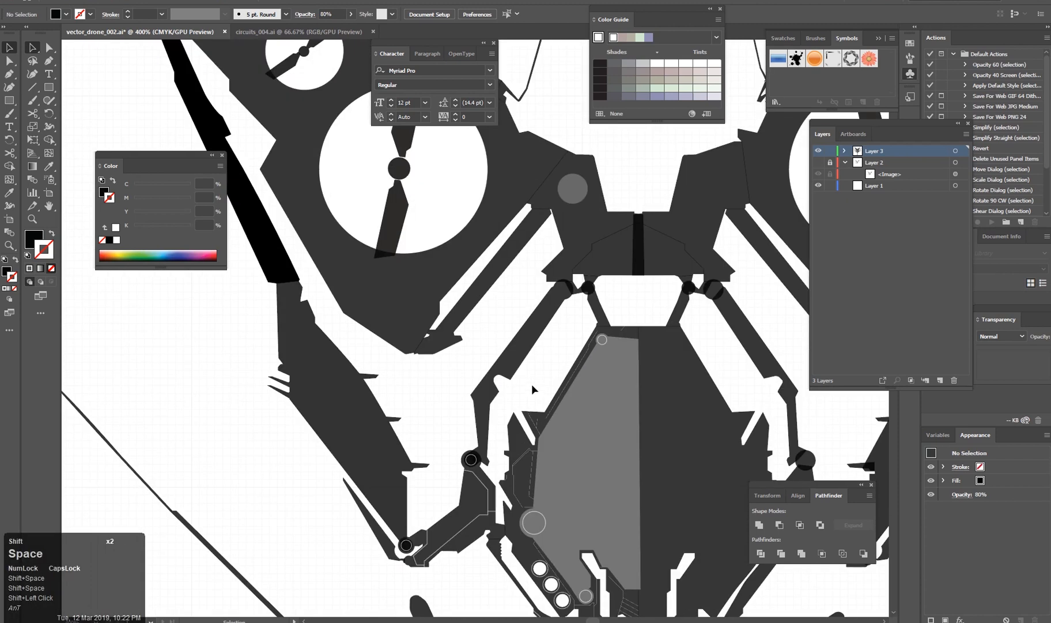
Hide the panels and draw a white panel line around the upper section of the left side plate with the Pen tool.
drag(234, 354, 353, 378)
scroll(378, 416, up, 3)
drag(213, 432, 359, 386)
key(Tab)
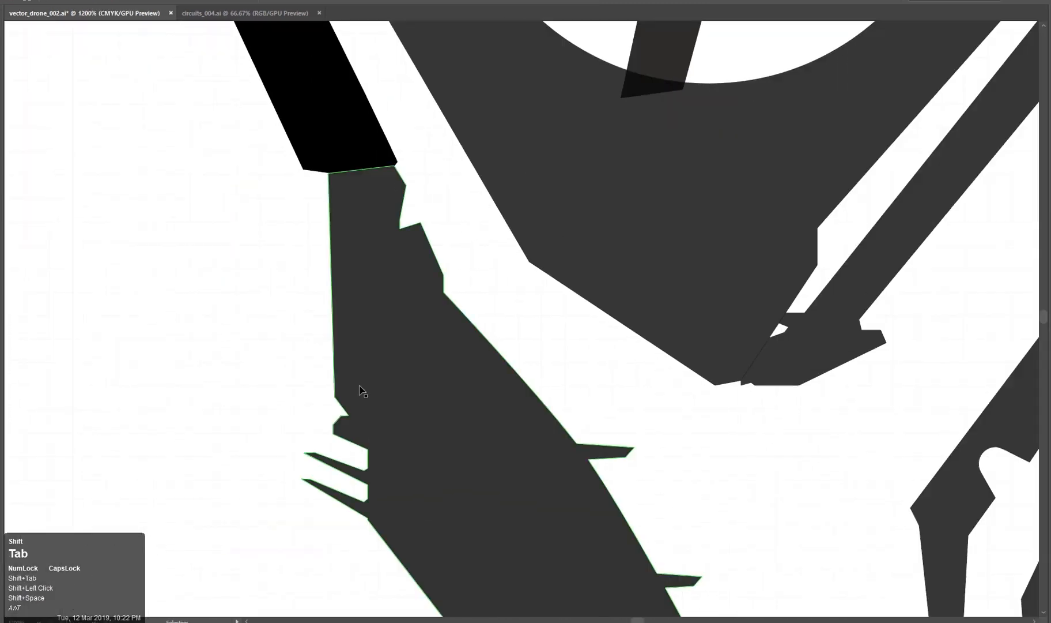
drag(305, 416, 234, 182)
scroll(345, 369, down, 1)
key(p)
drag(342, 140, 322, 194)
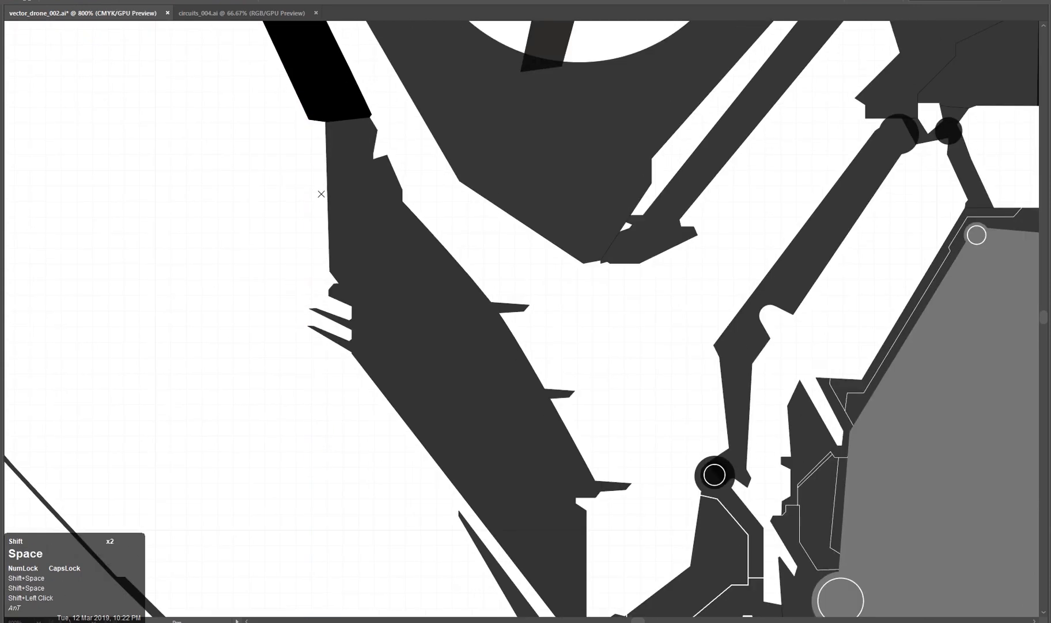
shift+click(365, 156)
key(shift+c)
key(shift+x)
key(v)
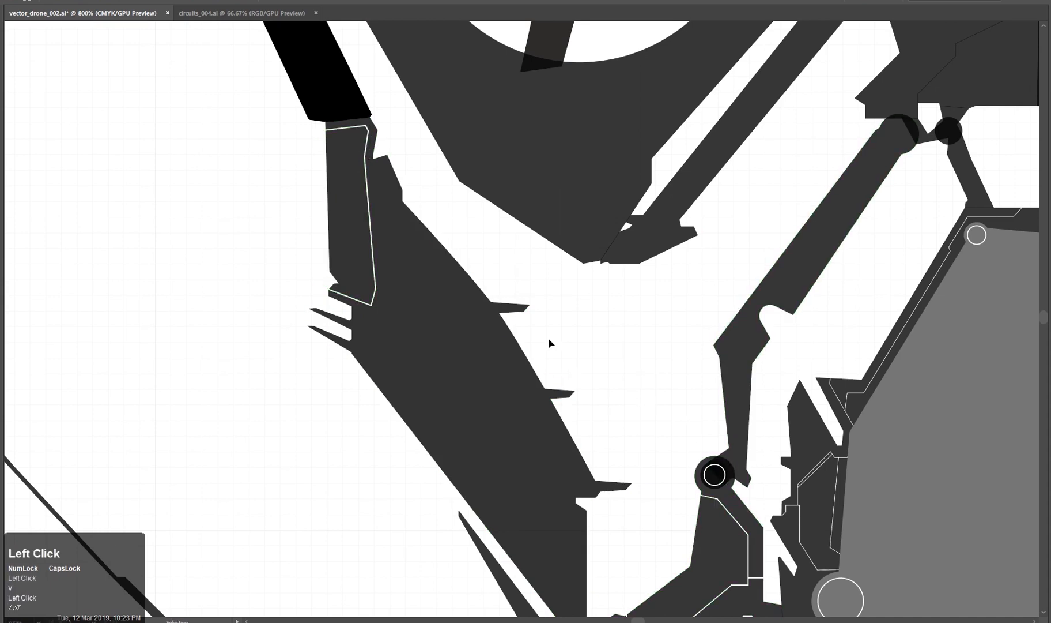
Draw a white panel line down the plate's outer edge from below the upper section, angling across to the inner edge.
drag(549, 343, 355, 440)
key(p)
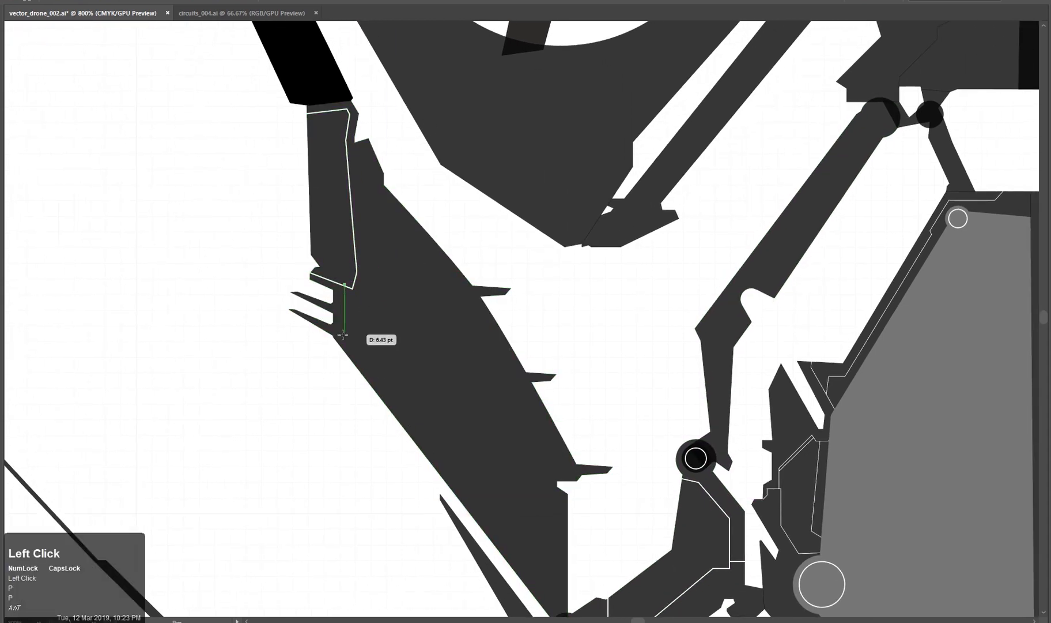
click(484, 510)
click(575, 488)
drag(537, 502, 473, 436)
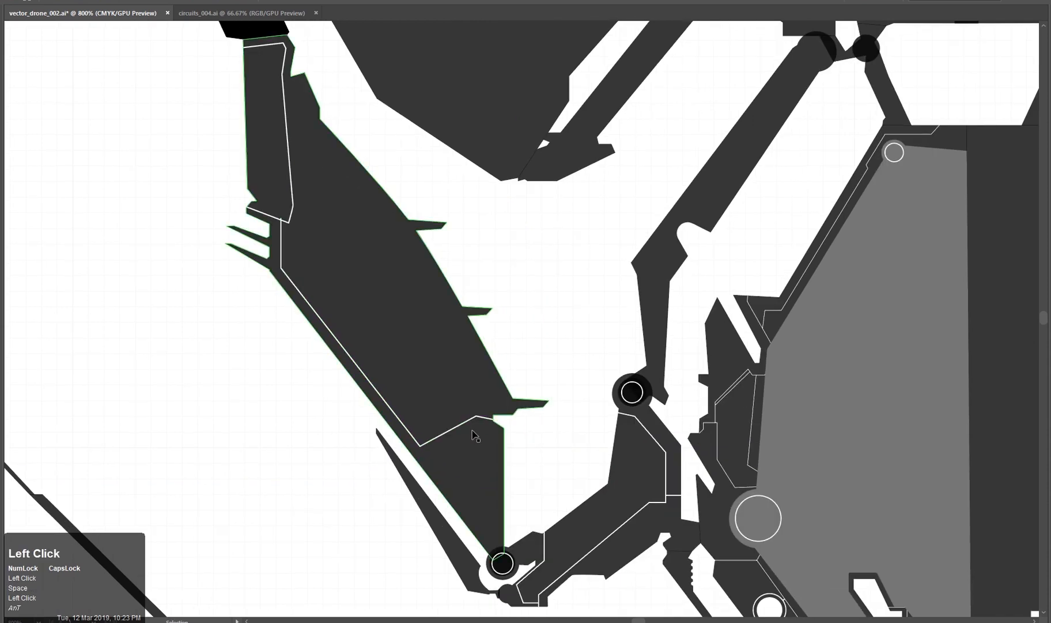
Adjust the end anchors of the new panel line where it meets the plate's inner edge.
scroll(521, 441, up, 2)
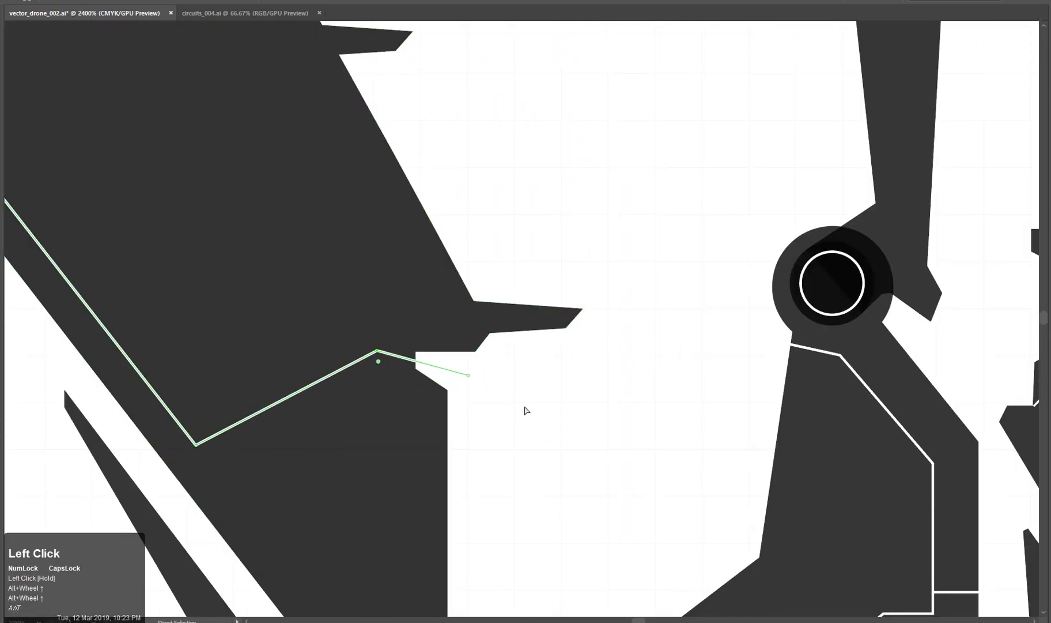
drag(469, 376, 475, 362)
drag(378, 350, 374, 358)
click(504, 423)
scroll(560, 393, down, 3)
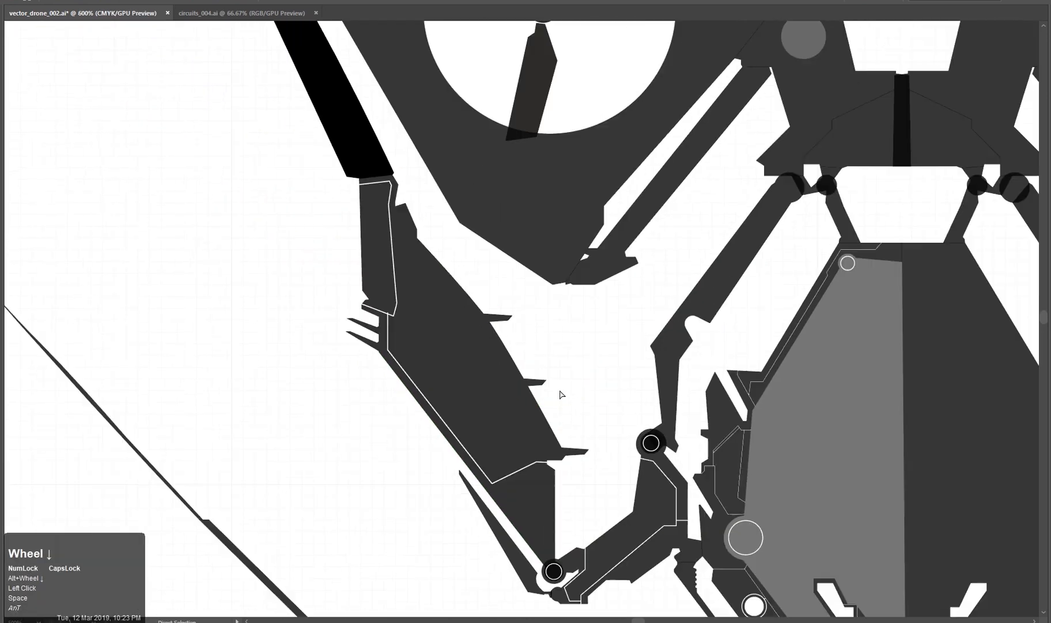
scroll(398, 322, up, 4)
scroll(603, 470, down, 4)
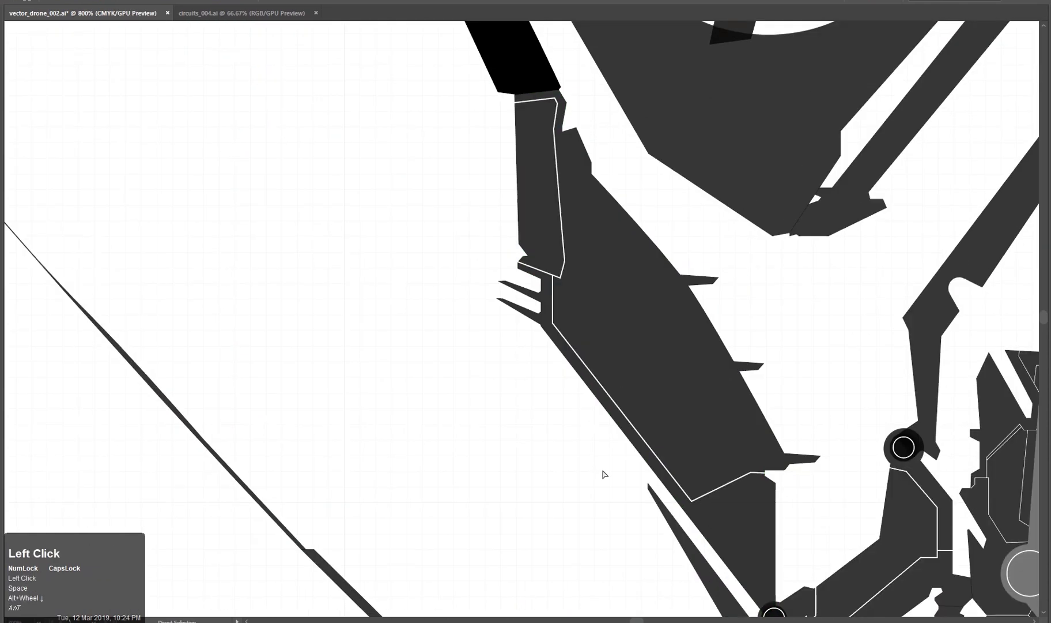
Try a stack of duplicated short angled white lines across the lower section of the left side plate.
scroll(528, 418, up, 3)
drag(488, 391, 562, 377)
key(p)
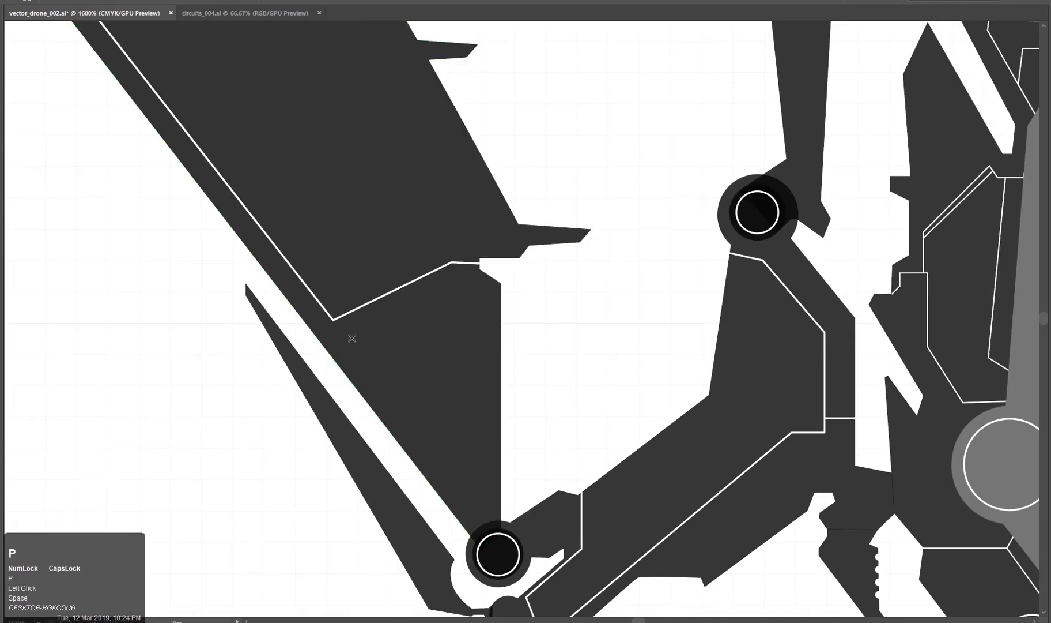
click(450, 290)
click(510, 308)
key(v)
click(560, 310)
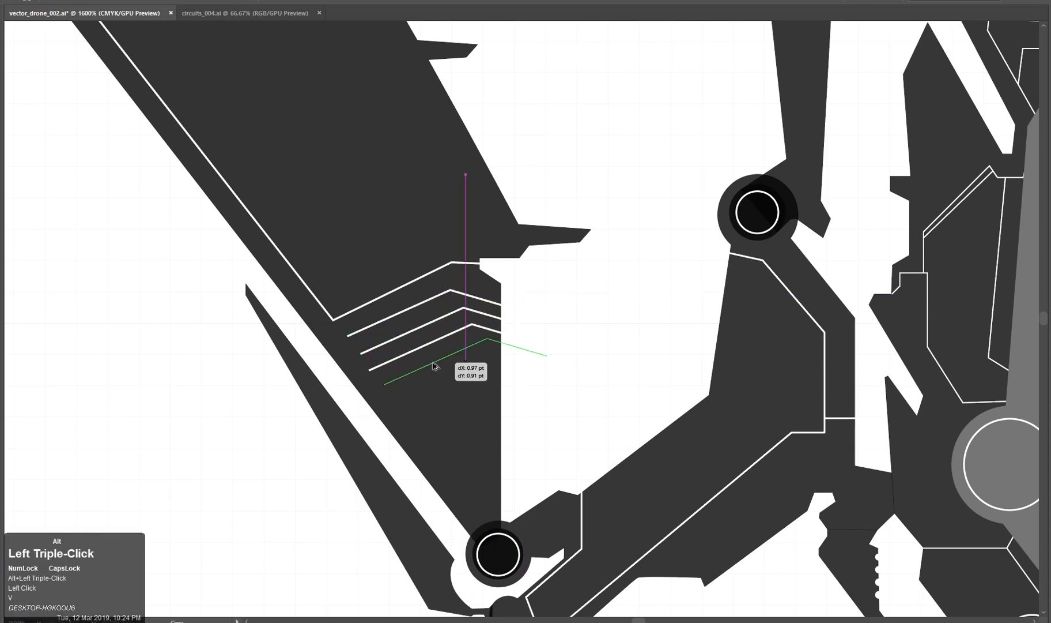
Draw a white triangular panel outline inside the lower section of the left side plate, following its edges.
scroll(466, 376, down, 3)
scroll(469, 199, up, 4)
click(473, 316)
mouse_move(322, 265)
mouse_down()
mouse_move(344, 302)
mouse_move(381, 465)
mouse_up()
click(494, 254)
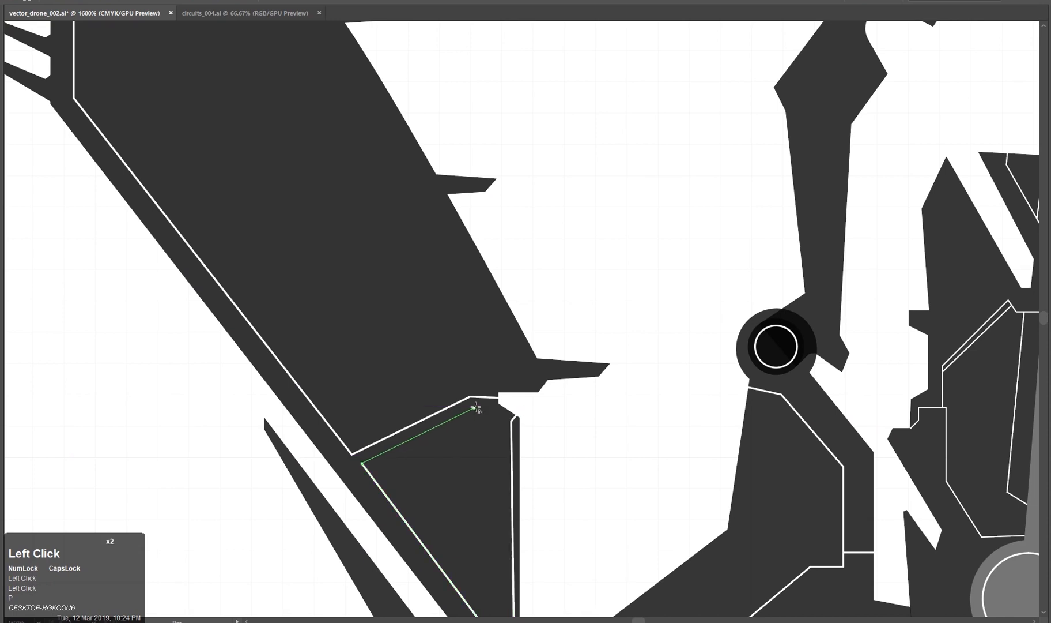
click(552, 442)
scroll(471, 352, down, 4)
drag(451, 527, 572, 536)
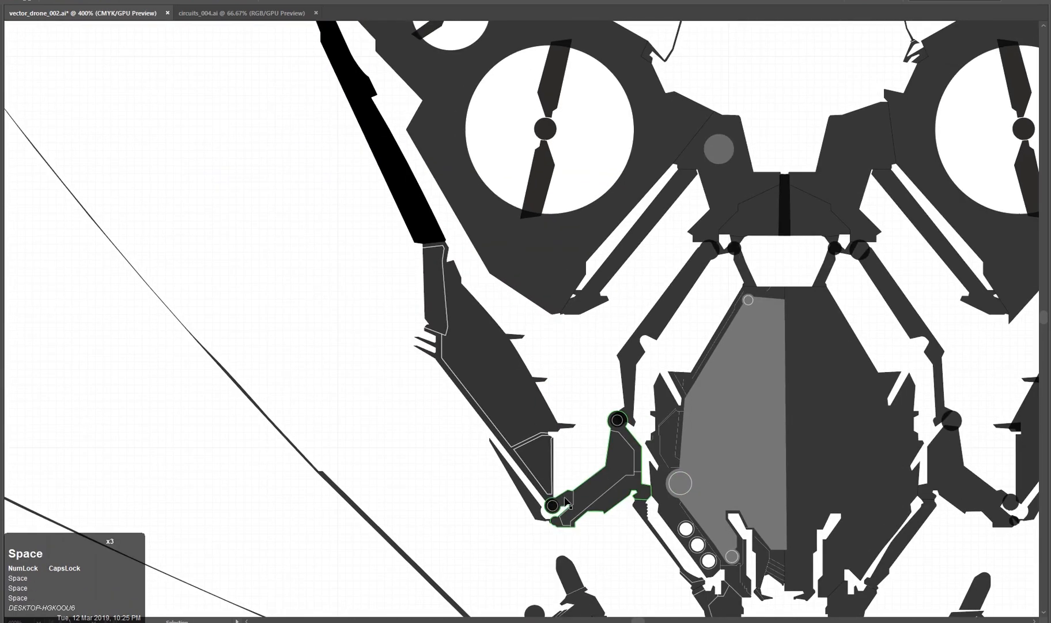
Draw a white panel line up the left arm from its elbow joint, past the rounded notch to the upper joint.
drag(574, 391, 485, 270)
drag(499, 464, 464, 489)
scroll(298, 418, up, 2)
drag(550, 260, 361, 500)
scroll(464, 394, up, 1)
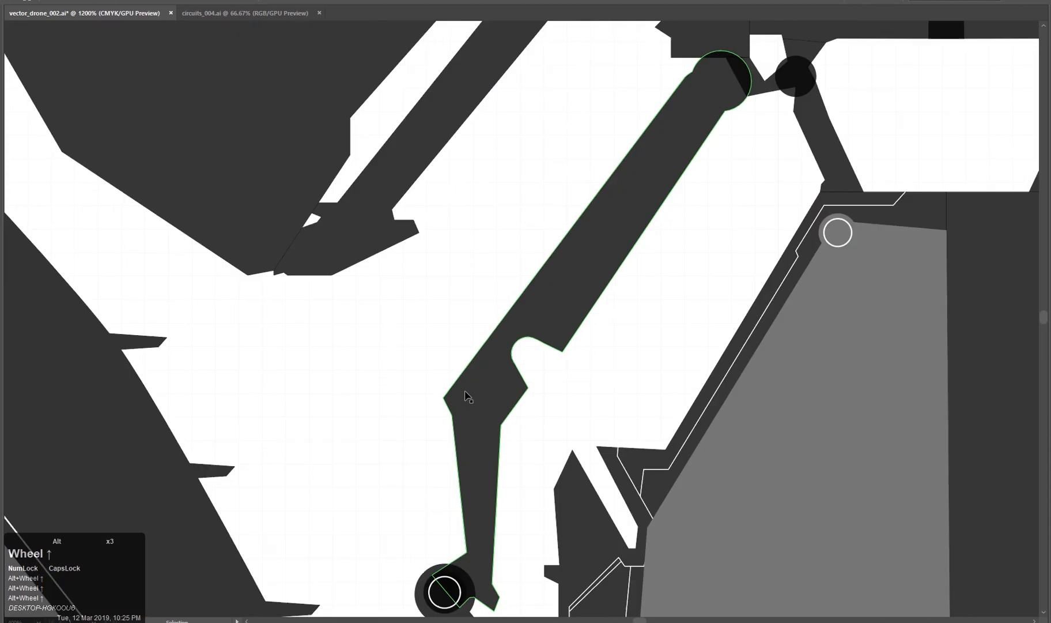
drag(491, 553, 437, 445)
key(p)
drag(473, 198, 344, 416)
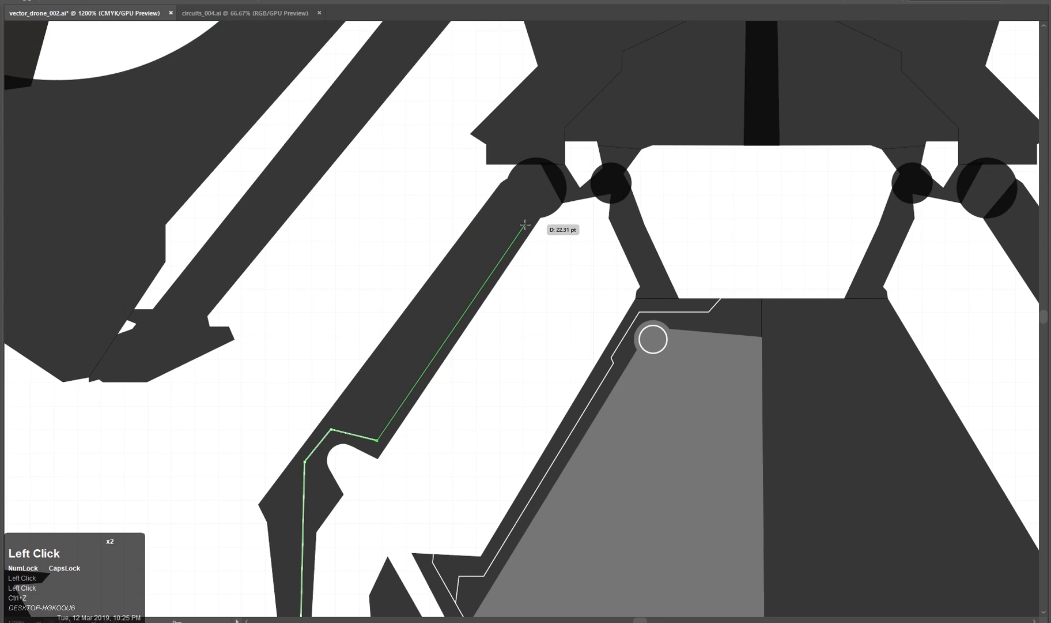
scroll(553, 305, down, 3)
scroll(565, 338, down, 1)
drag(565, 338, 479, 365)
drag(364, 351, 465, 345)
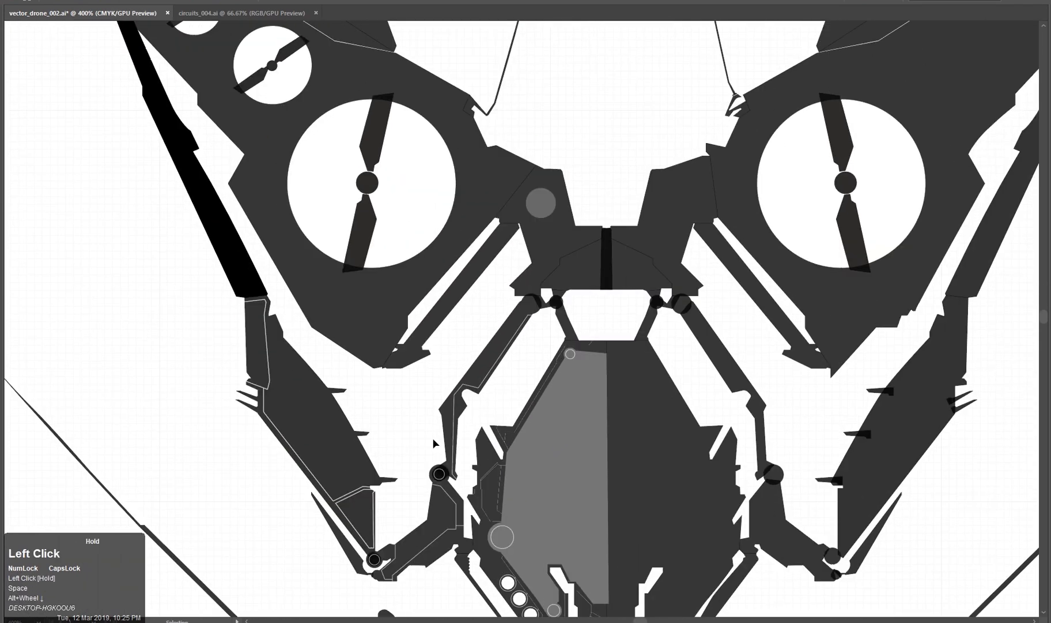
Round the arm panel line's corner above the notch and fine-tune the anchor where the line turns down the arm.
scroll(425, 141, up, 2)
key(a)
key(space)
drag(439, 148, 439, 231)
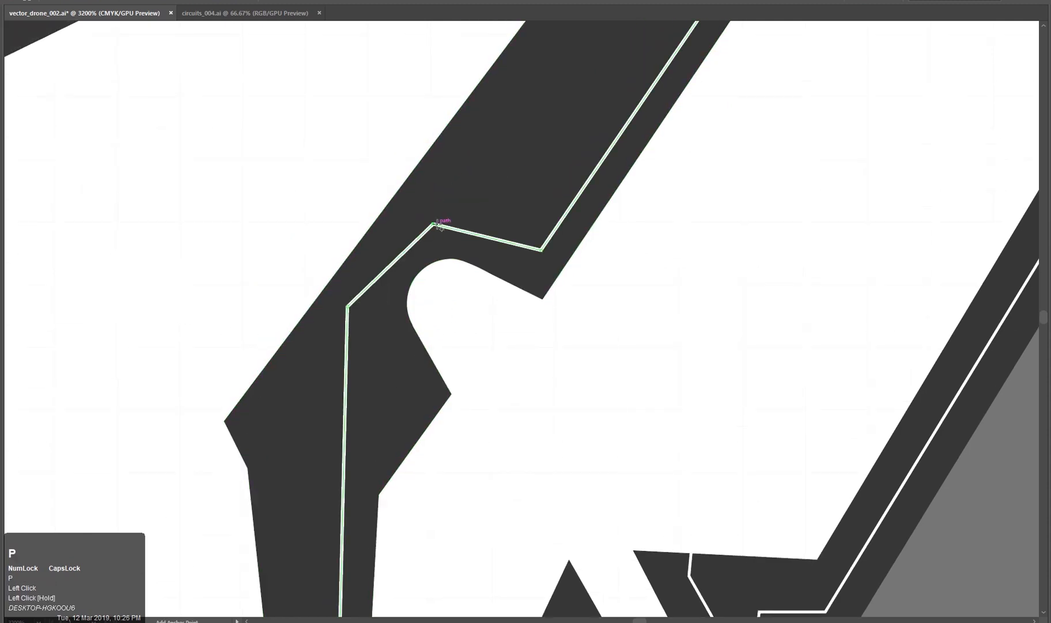
scroll(576, 407, down, 3)
scroll(603, 398, up, 2)
key(a)
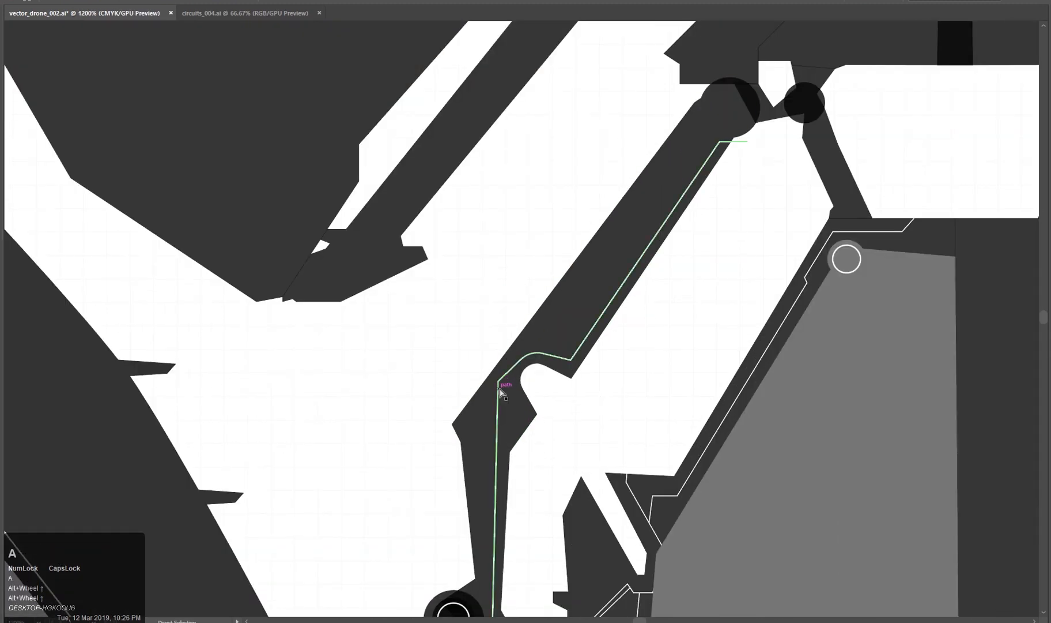
drag(498, 387, 497, 390)
key(v)
scroll(607, 412, down, 3)
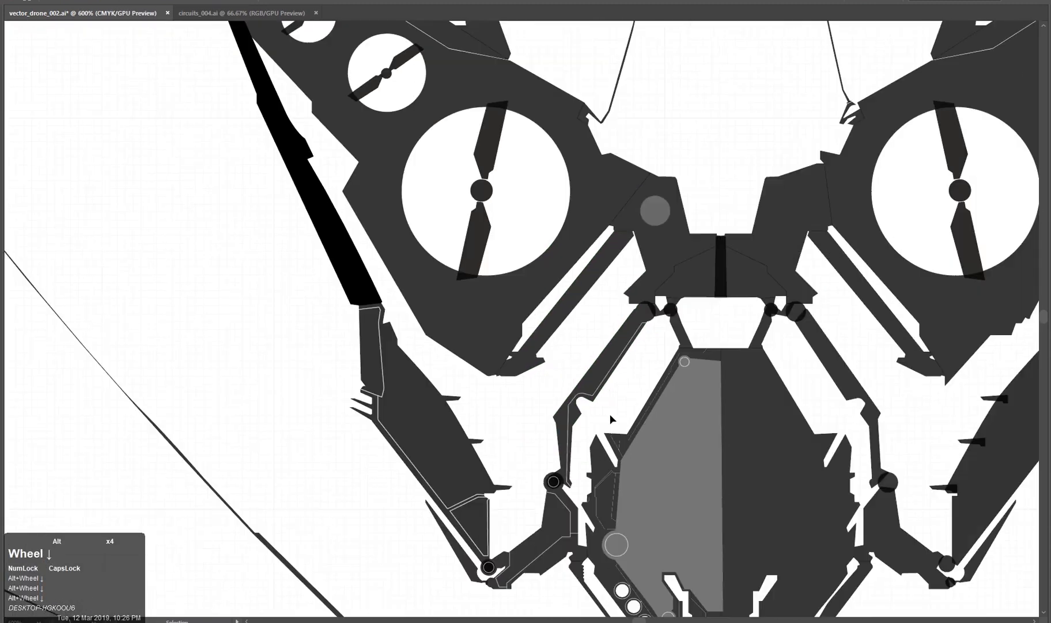
scroll(615, 422, up, 4)
scroll(567, 369, down, 4)
key(space)
drag(569, 394, 577, 373)
scroll(506, 386, up, 3)
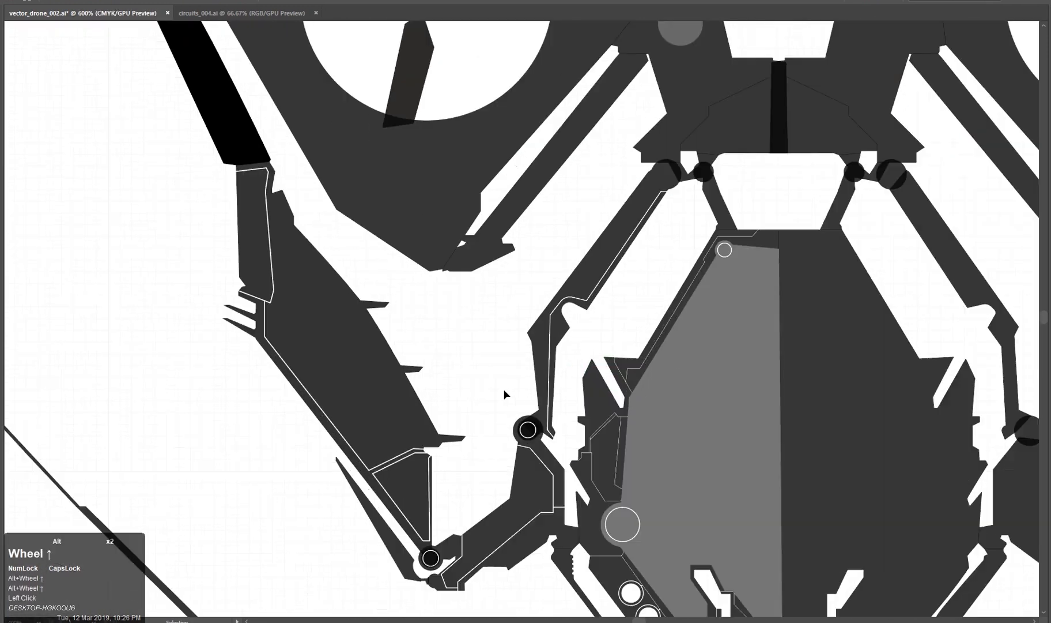
Place a small white circle in front of the left arm at its outer bend and duplicate it beside the first.
key(space)
drag(506, 392, 432, 126)
drag(441, 180, 458, 26)
scroll(443, 336, up, 3)
click(441, 334)
key(ctrl+z)
drag(400, 332, 437, 256)
key(ctrl+shift+bracketright)
key(e)
key(v)
drag(437, 254, 444, 248)
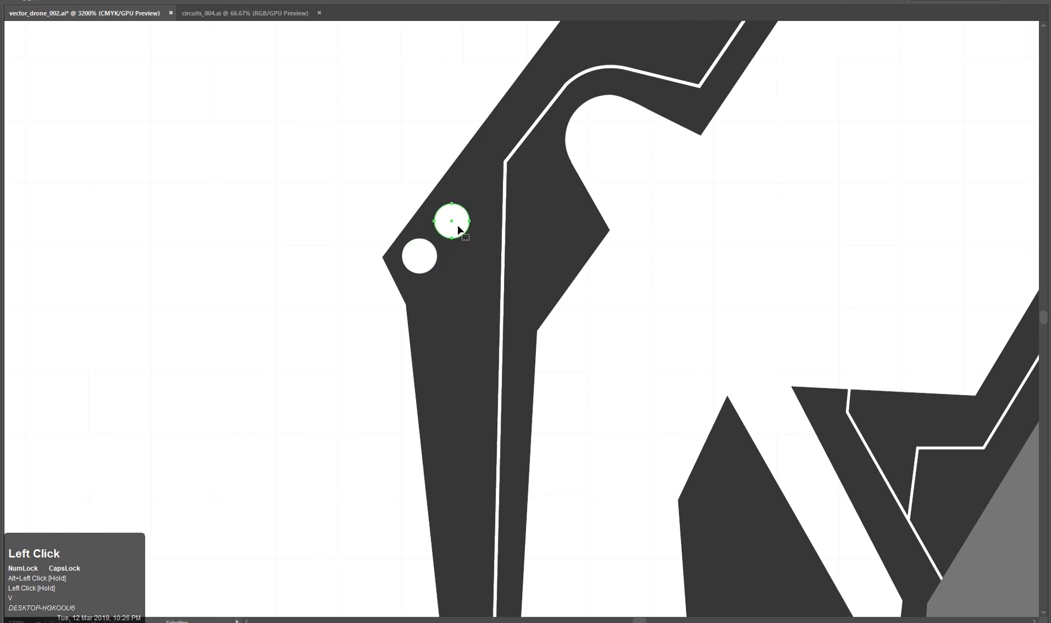
Scale down the two white circles at the left arm's outer bend.
key(space)
scroll(567, 343, down, 7)
scroll(505, 414, up, 7)
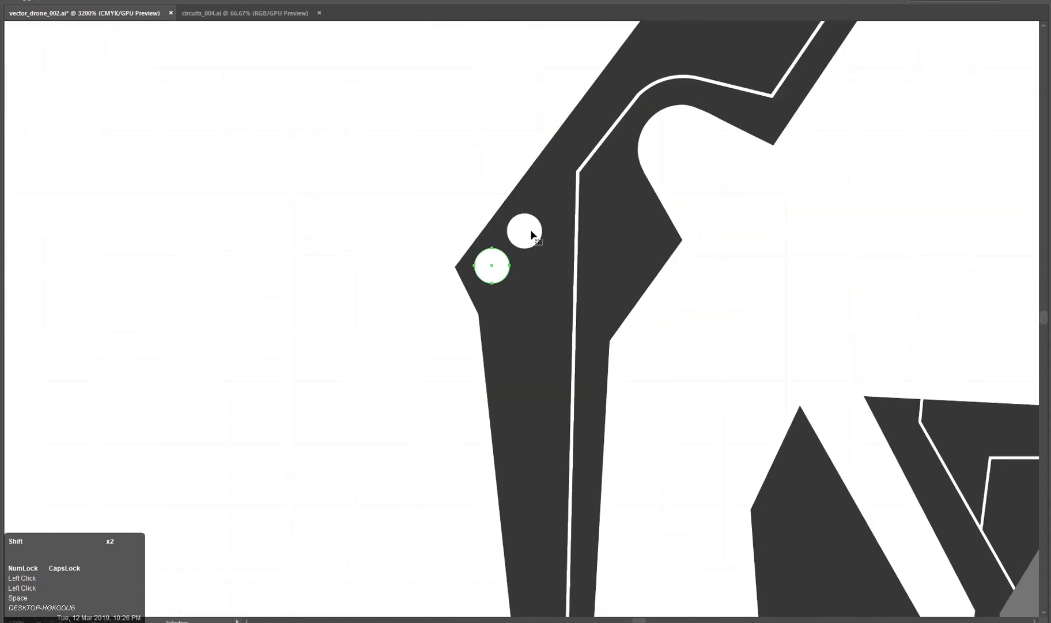
scroll(459, 222, down, 6)
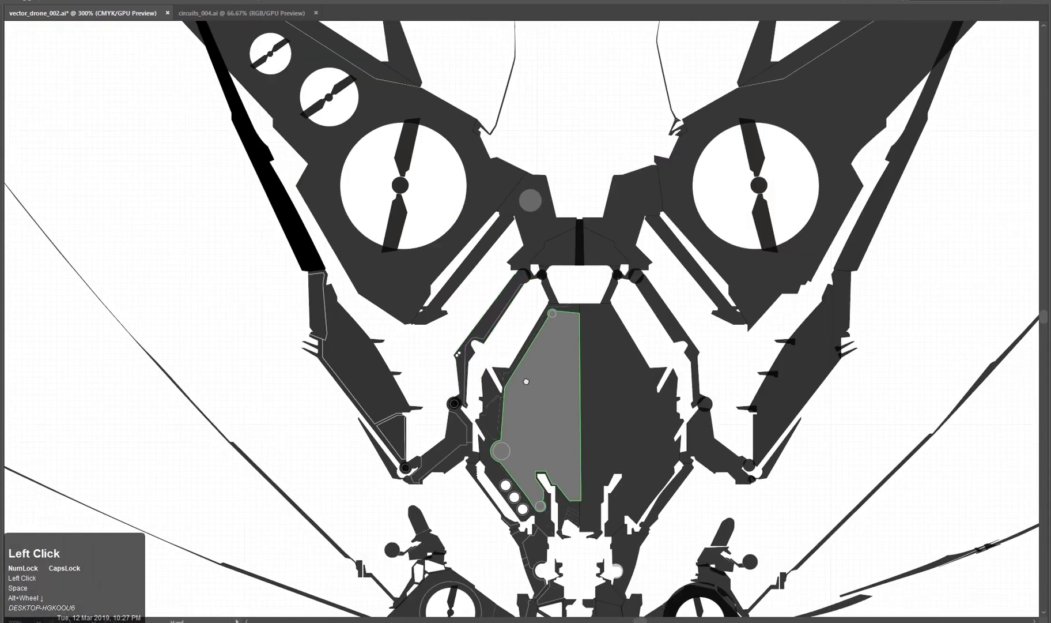
scroll(499, 293, up, 6)
click(534, 248)
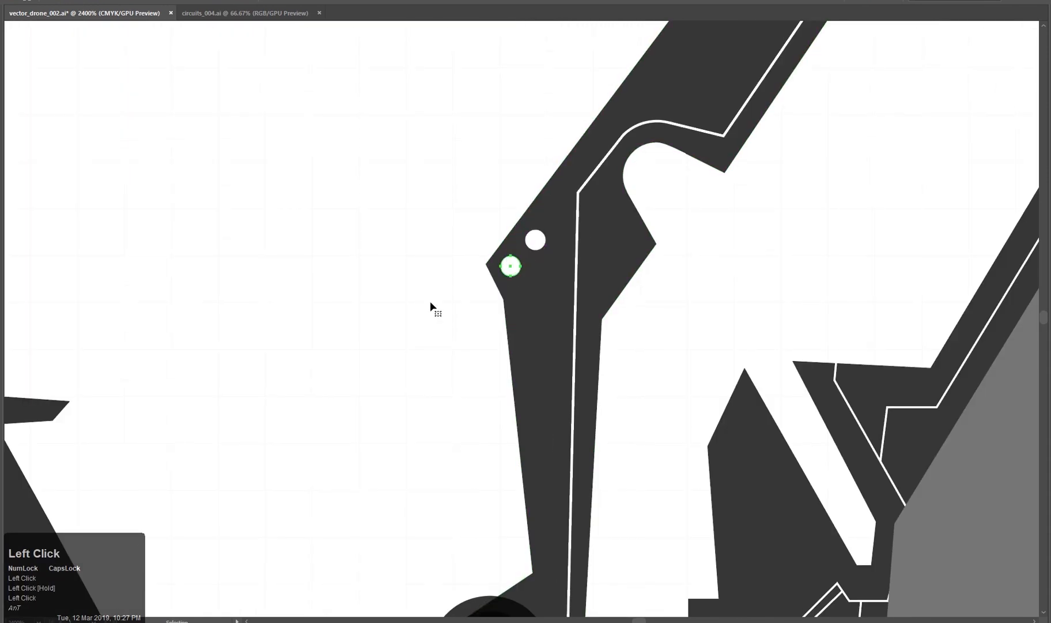
scroll(432, 304, down, 8)
Fine-tune a white circle at the arm's outer bend with the Free Transform tool.
drag(489, 550, 460, 409)
drag(470, 194, 484, 387)
drag(376, 397, 409, 346)
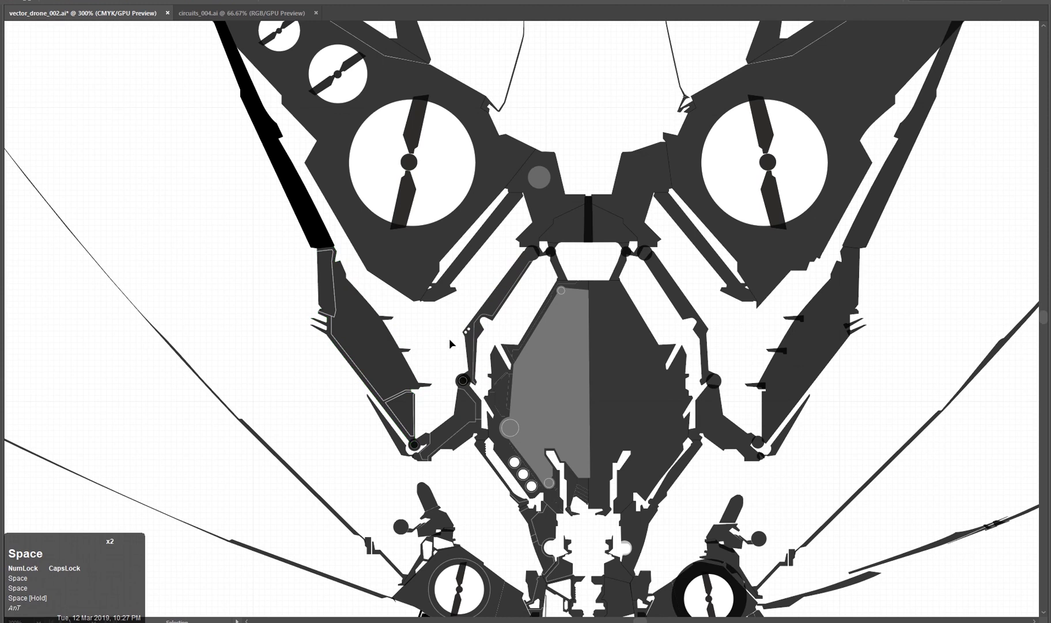
key(e)
click(468, 329)
scroll(453, 339, up, 8)
key(v)
click(676, 374)
scroll(677, 391, down, 7)
scroll(515, 501, up, 1)
drag(649, 500, 498, 473)
key(End)
key(End)
click(445, 282)
drag(451, 307, 501, 420)
scroll(501, 420, up, 2)
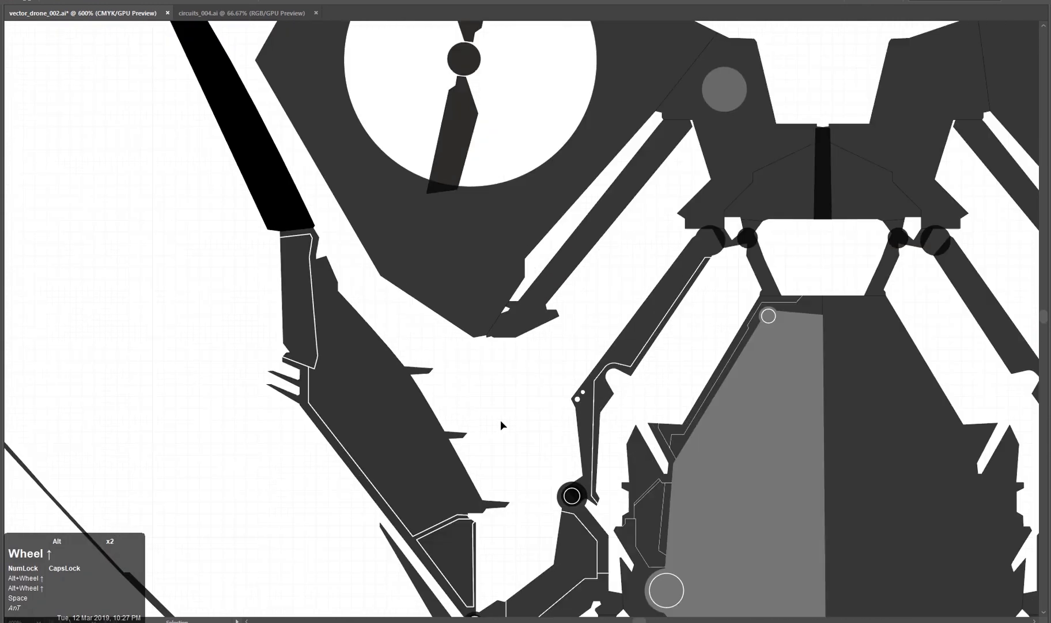
Draw a zigzag line with the Pen tool across the small raised tab of the left arm's upper segment and match its style to the white panel line.
drag(376, 302, 531, 421)
scroll(531, 421, up, 2)
scroll(531, 420, up, 3)
drag(207, 186, 312, 212)
key(p)
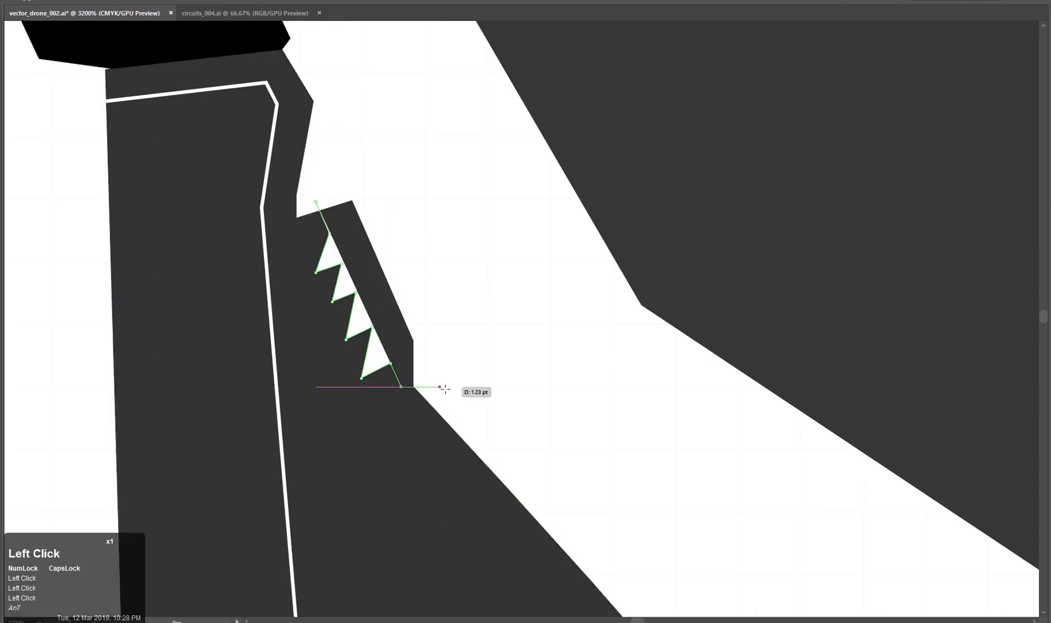
key(i)
click(266, 259)
Simplify the zigzag line on the arm's raised tab by removing tooth anchors so only the lower teeth remain.
click(350, 388)
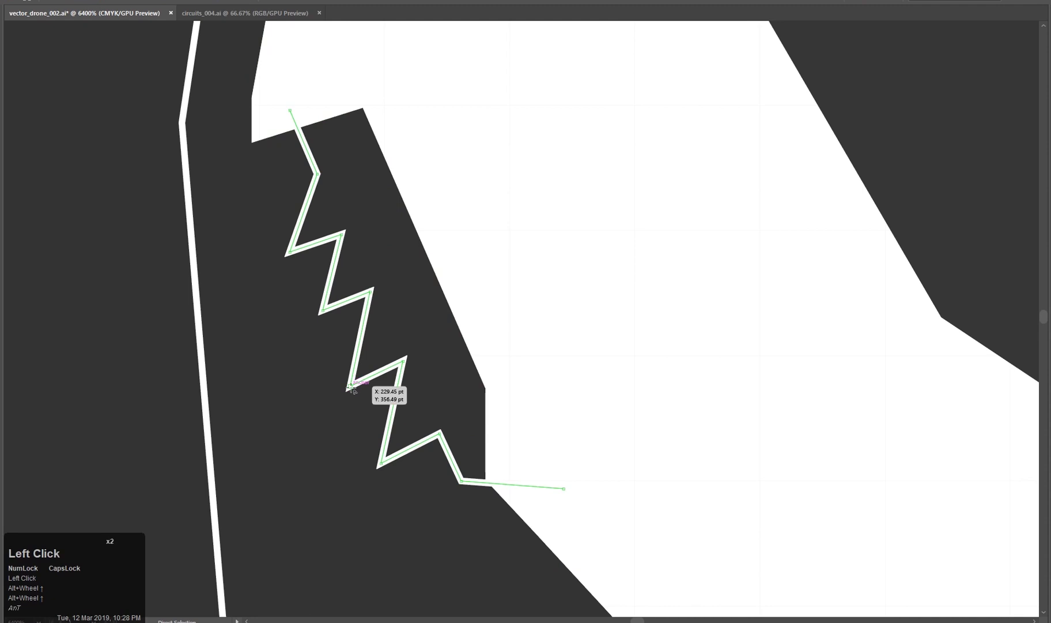
drag(285, 254, 284, 254)
scroll(568, 418, down, 8)
scroll(592, 465, up, 2)
drag(592, 466, 533, 446)
scroll(486, 344, up, 3)
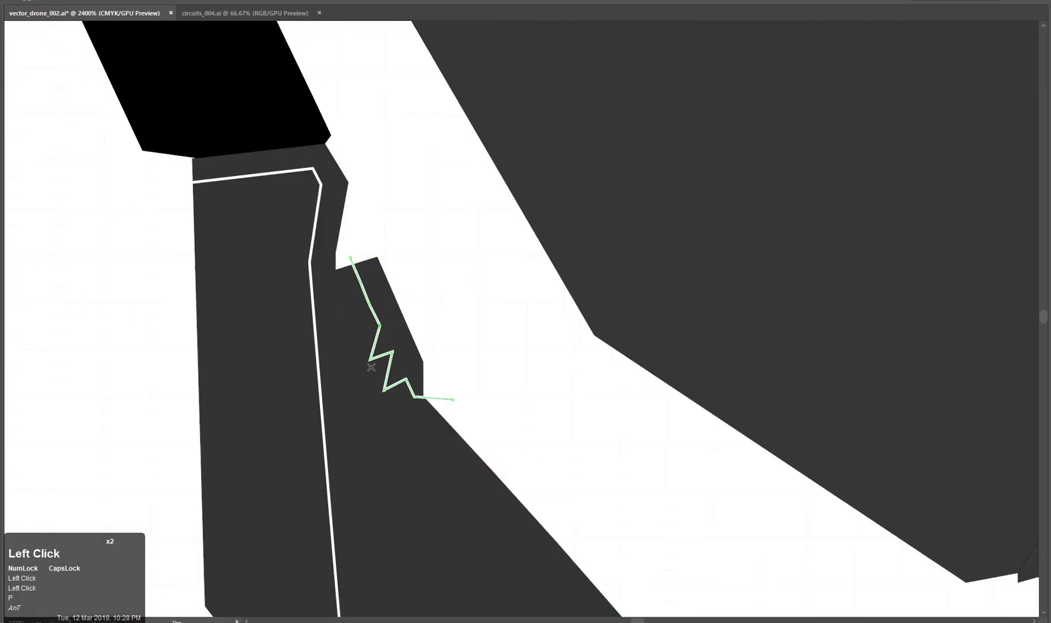
scroll(496, 368, down, 5)
Draw a small angled white line around the base of a spike on the arm's inner edge and copy it to the other two spikes.
drag(496, 368, 445, 267)
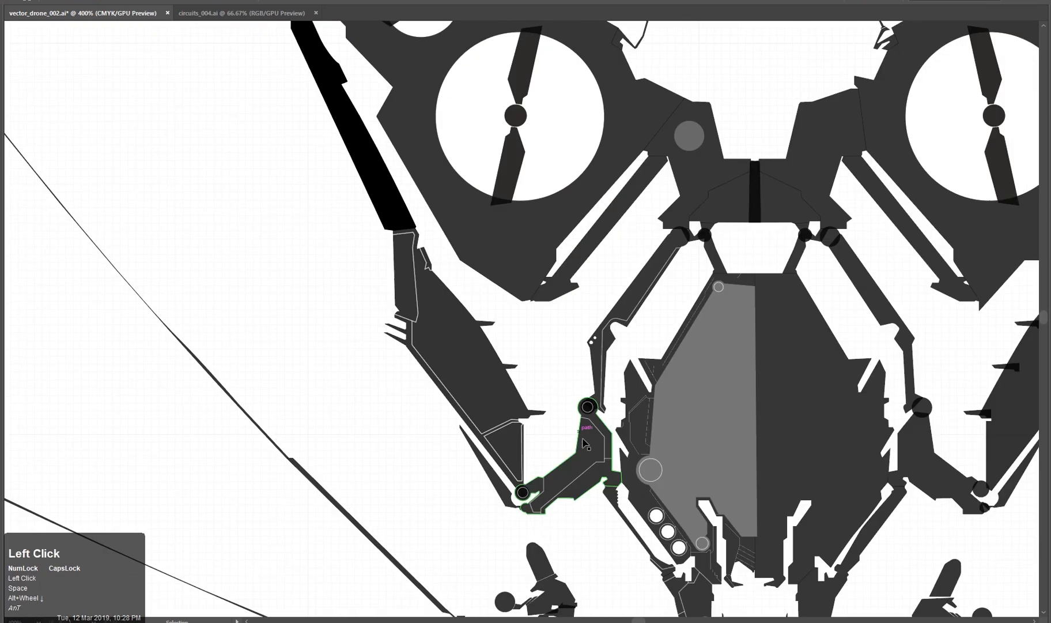
scroll(559, 445, up, 4)
key(p)
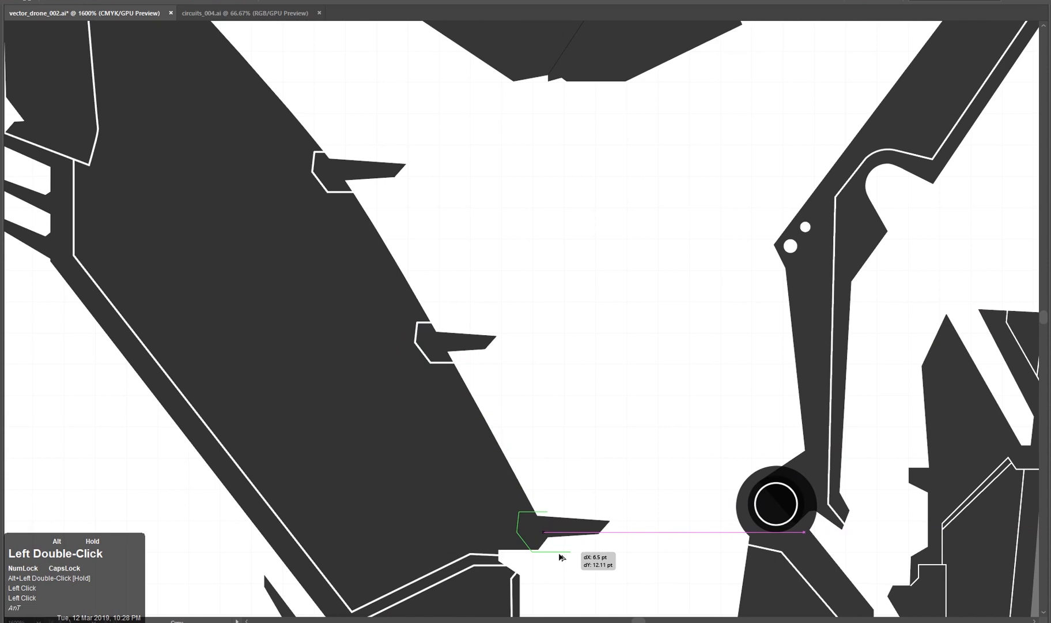
drag(558, 550, 558, 549)
scroll(592, 547, down, 4)
drag(591, 455, 462, 306)
scroll(456, 387, up, 3)
drag(446, 404, 448, 405)
click(507, 440)
Draw a short bent white line around the base of the lower spike on the left arm's outer edge.
scroll(508, 440, down, 3)
drag(527, 450, 509, 402)
scroll(510, 405, down, 1)
drag(497, 508, 360, 466)
drag(320, 427, 388, 474)
scroll(404, 446, up, 6)
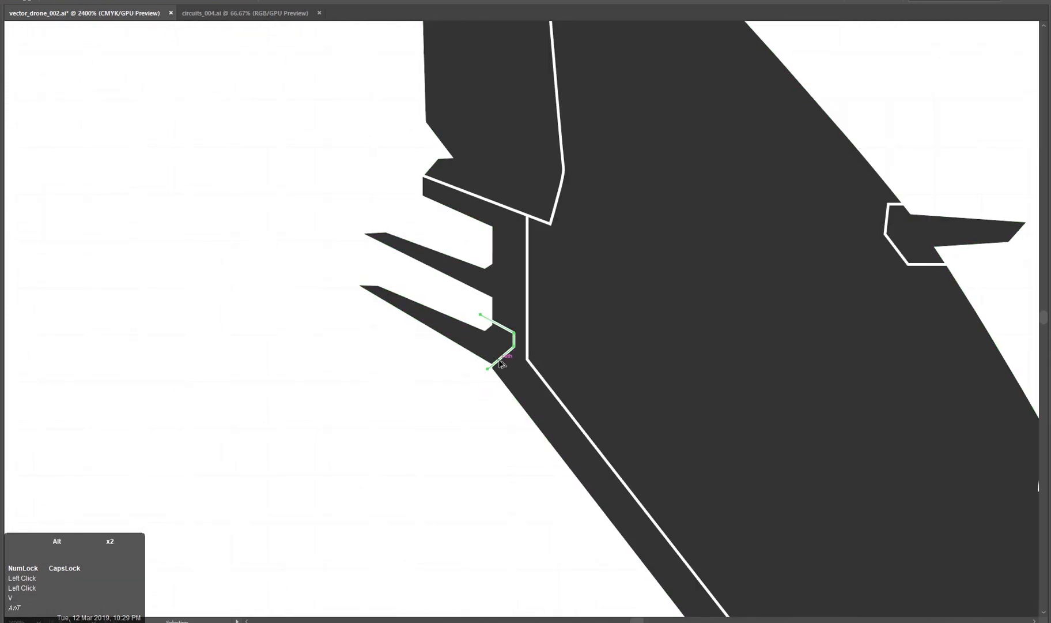
scroll(466, 411, down, 5)
scroll(514, 453, down, 1)
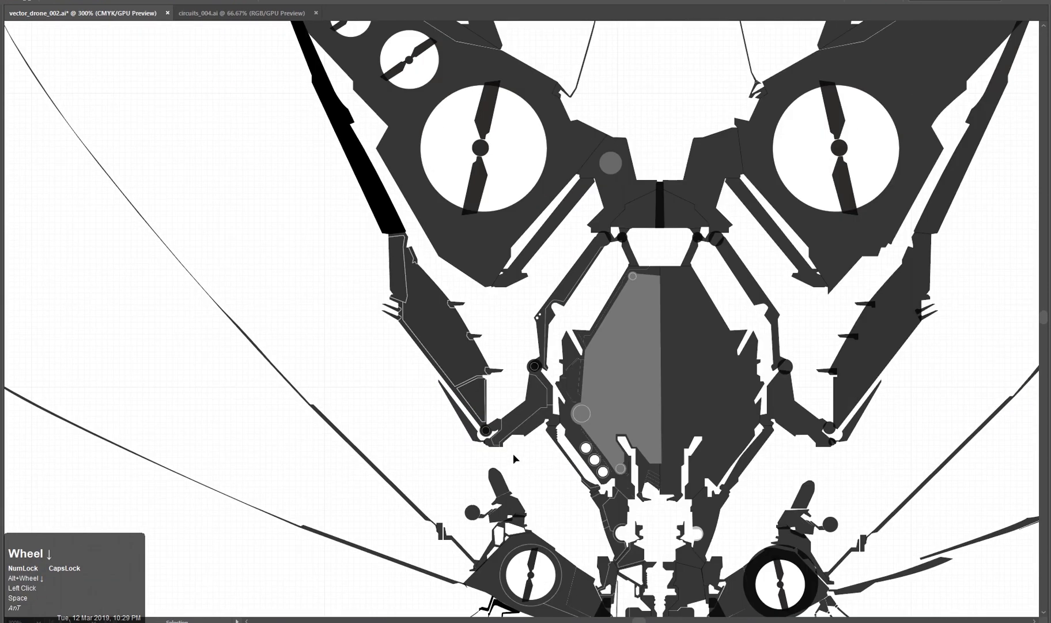
drag(513, 453, 481, 426)
scroll(475, 428, up, 3)
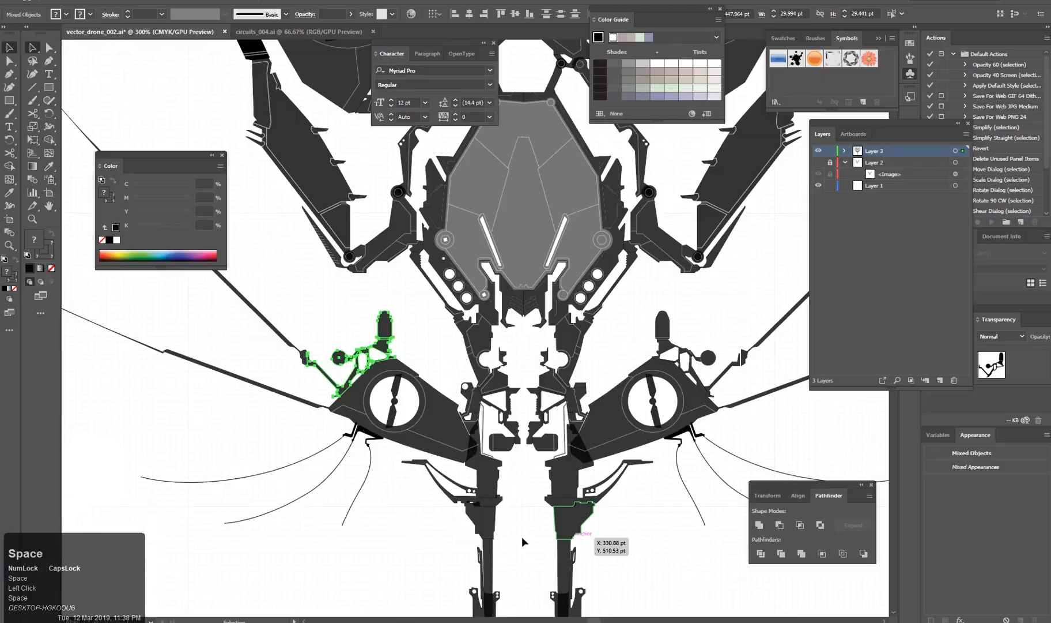
Delete the rounded capsule, the round ball and the white line from the linkage above the lower left rotor pod.
scroll(409, 489, up, 2)
scroll(409, 489, down, 5)
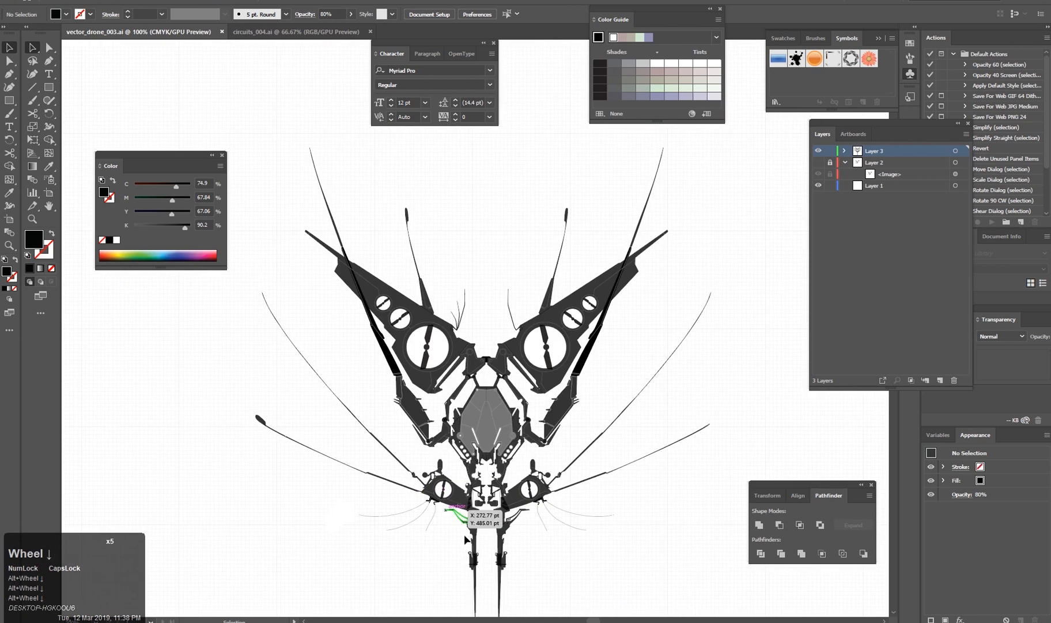
scroll(416, 429, up, 6)
click(416, 429)
key(p)
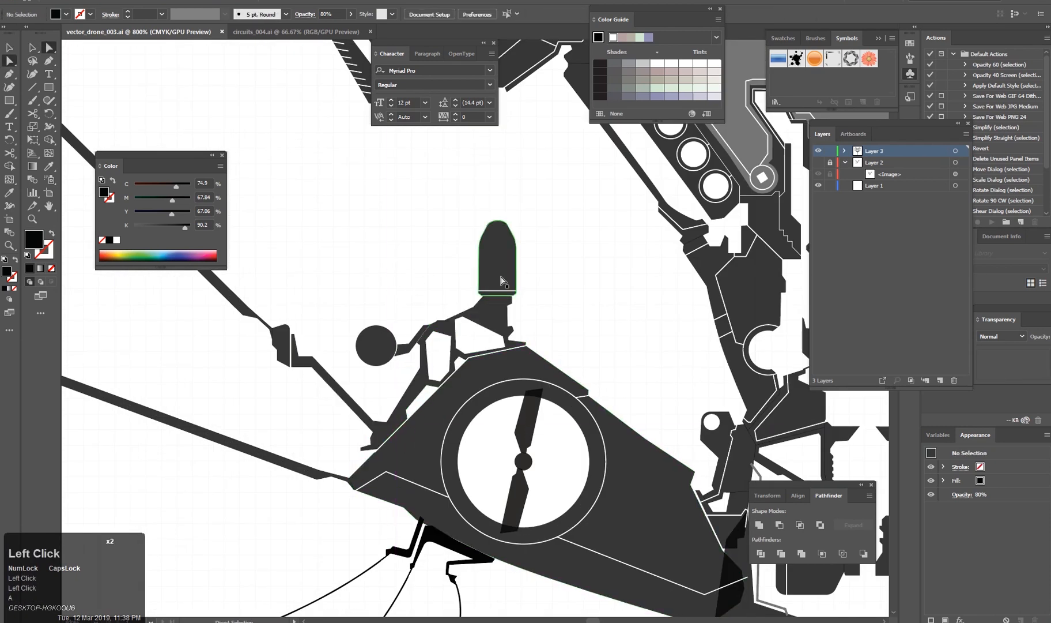
click(502, 213)
ctrl+click(512, 291)
click(407, 353)
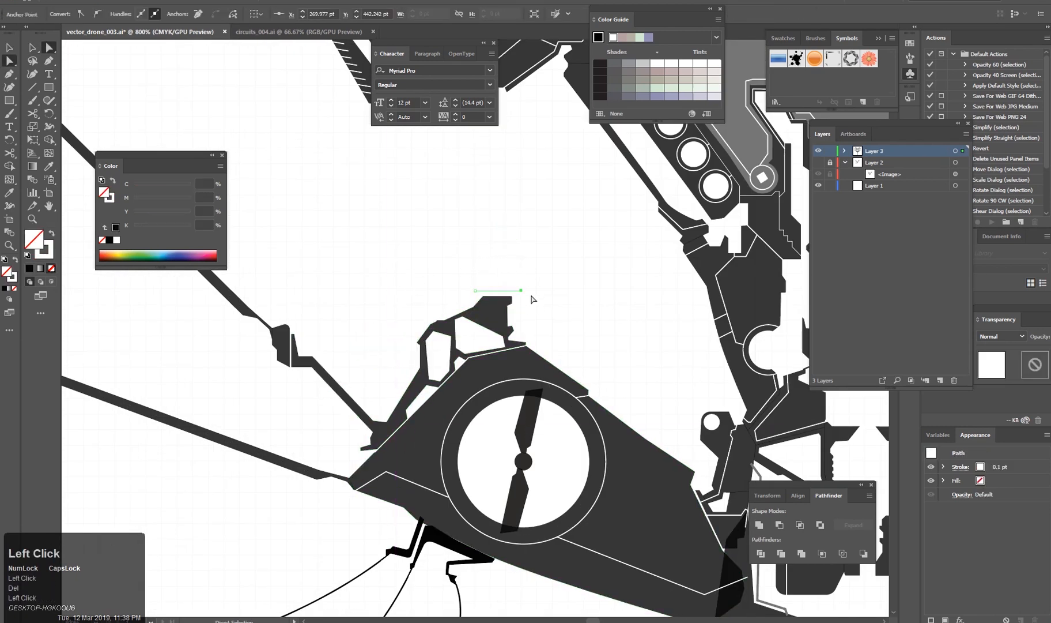
scroll(407, 426, up, 1)
key(Delete)
Delete the anchors of the linkage's upper frame above the left pod, keeping only the diagonal strut and its short stub.
click(411, 399)
key(Delete)
key(ctrl+z)
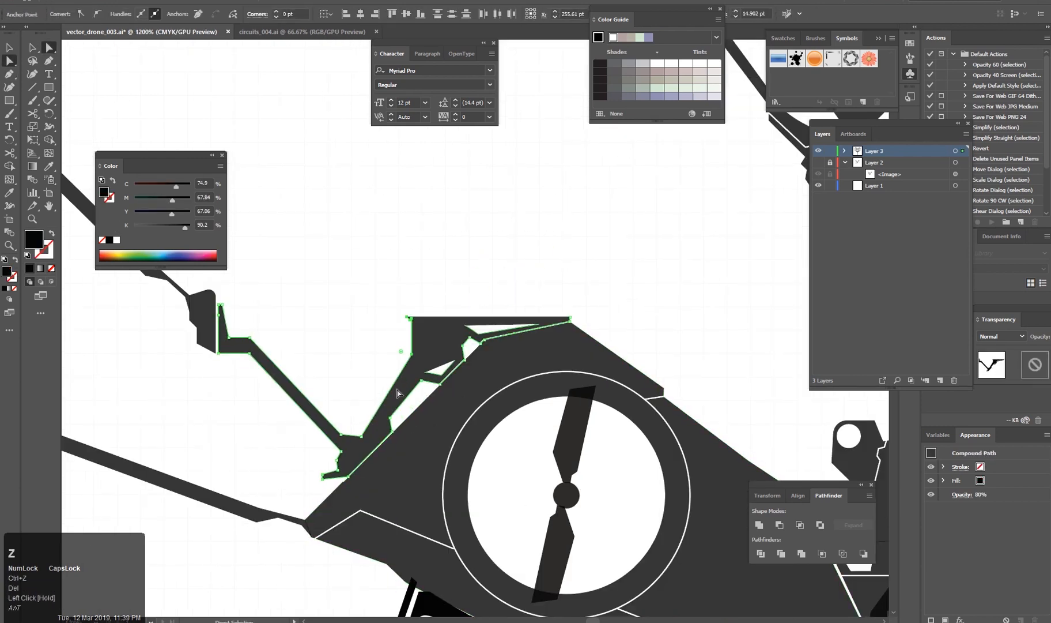
drag(411, 398, 473, 256)
scroll(490, 284, up, 2)
drag(415, 235, 614, 336)
key(Delete)
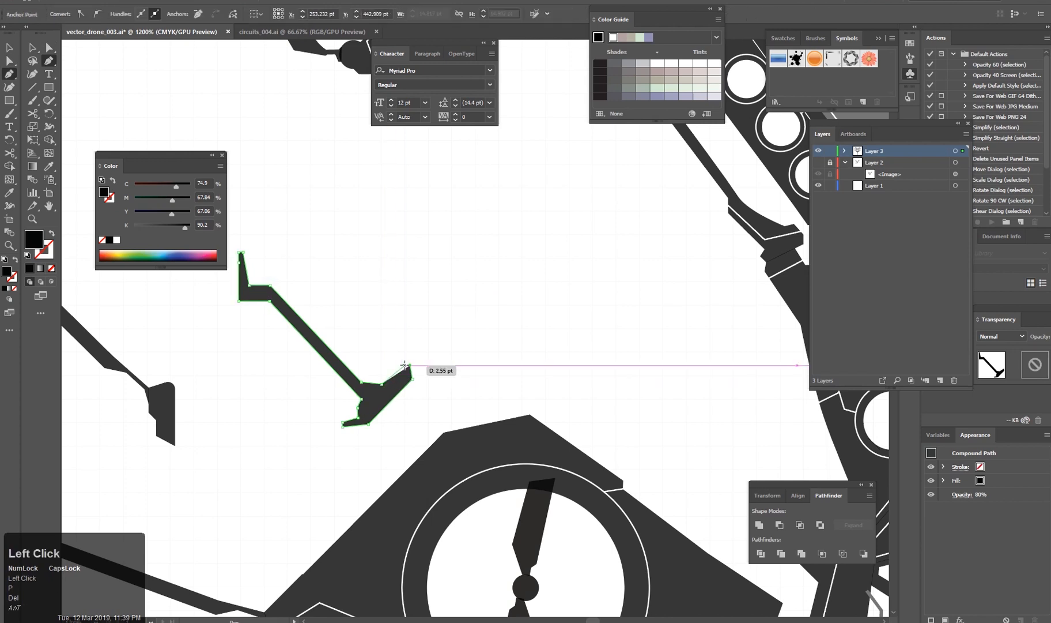
Move the trimmed strut into place between the upper antenna's knob and the left rotor pod.
key(v)
drag(357, 427, 545, 361)
drag(576, 322, 528, 544)
scroll(535, 416, down, 2)
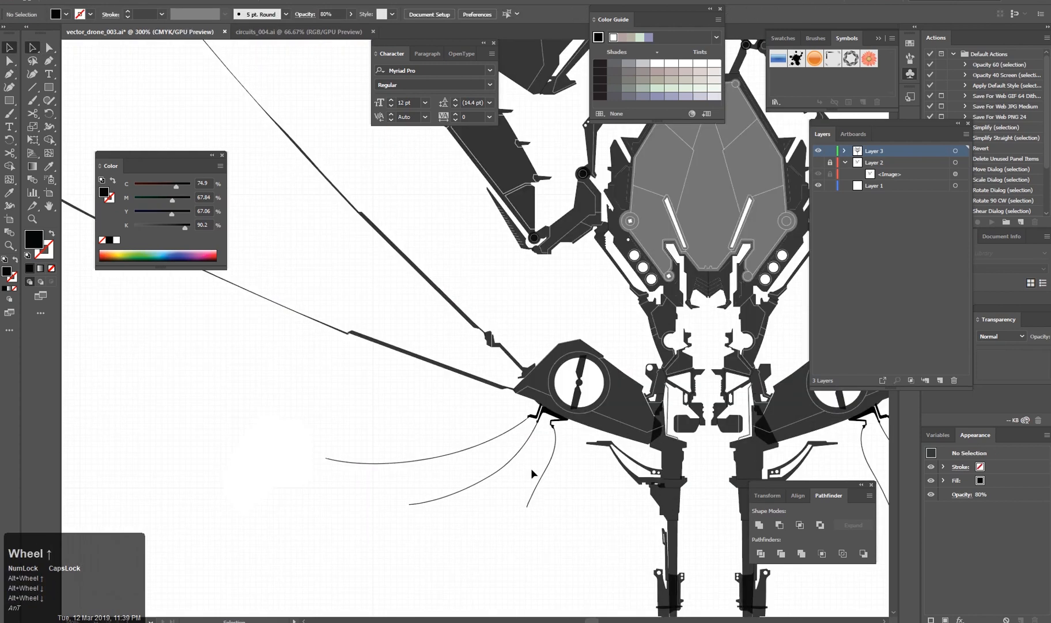
scroll(522, 441, up, 2)
click(519, 447)
Try to move the strut aside and attach the upper antenna directly to the left rotor pod.
scroll(518, 447, down, 3)
drag(279, 519, 499, 469)
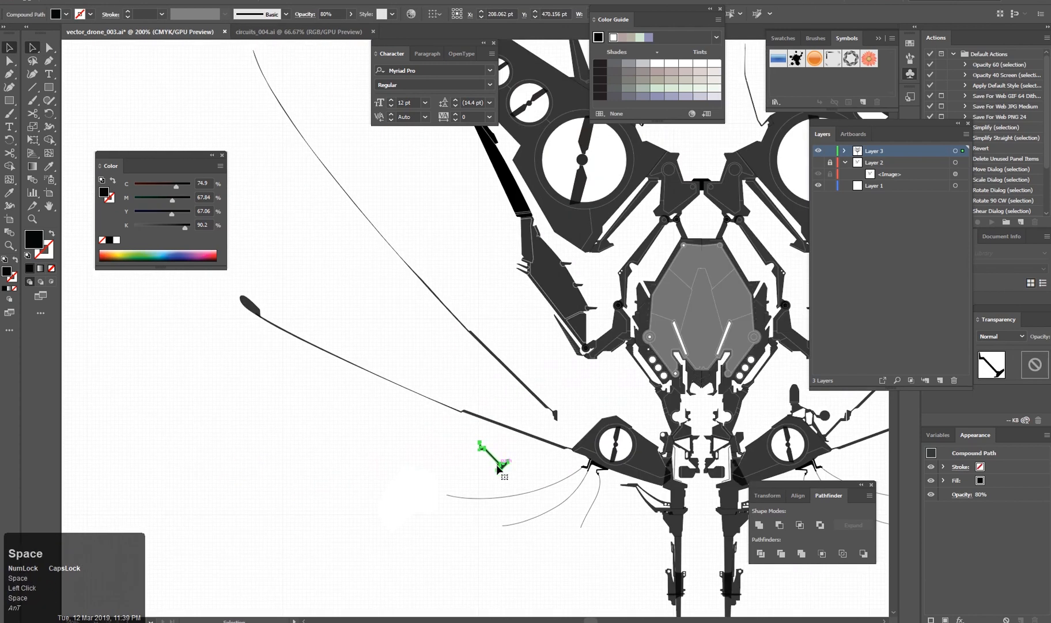
click(464, 327)
scroll(566, 436, up, 4)
scroll(523, 384, down, 3)
scroll(519, 393, up, 2)
drag(531, 350, 602, 441)
click(522, 392)
scroll(576, 426, down, 3)
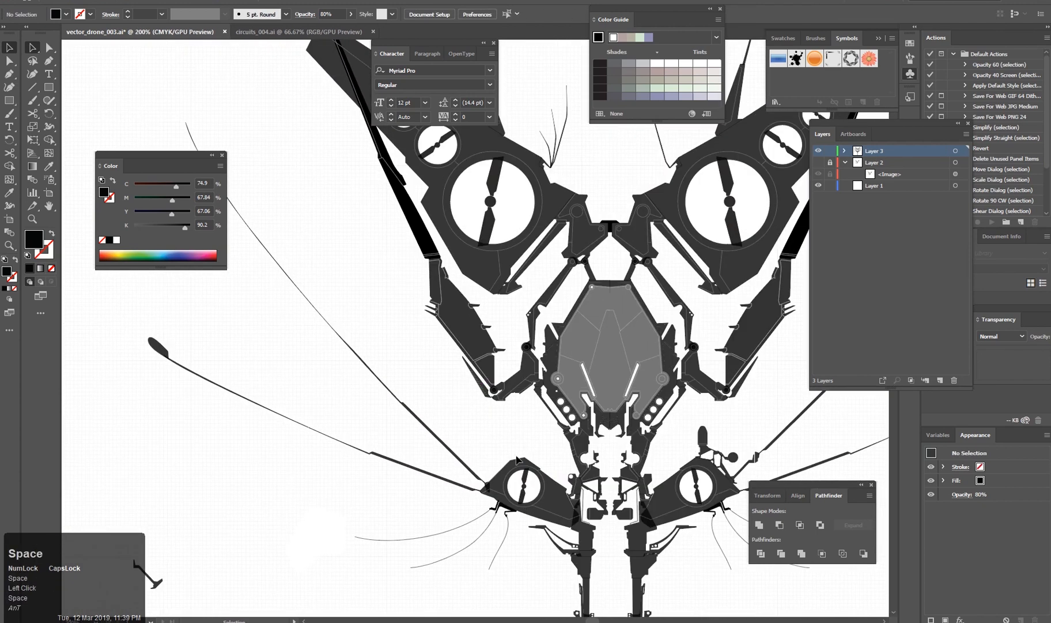
Undo the separate moves of the strut and the upper antenna.
key(space)
key(ctrl+z)
key(ctrl+z)
key(ctrl+z)
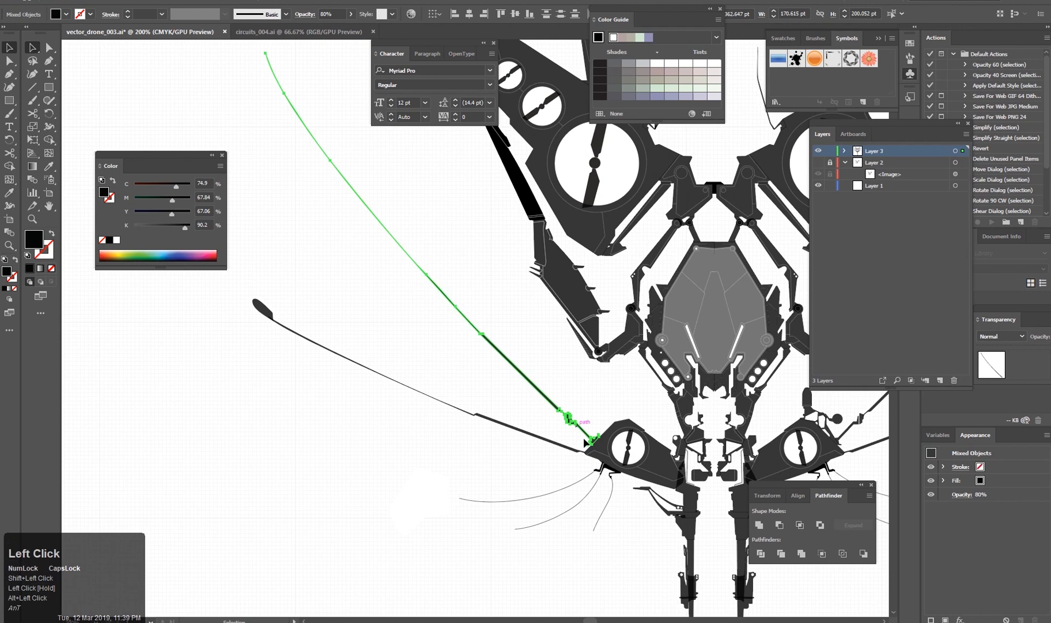
Move the upper antenna together with its strut so the strut's end overlaps the left pod's outer tip.
scroll(586, 443, up, 3)
scroll(587, 443, down, 5)
click(508, 459)
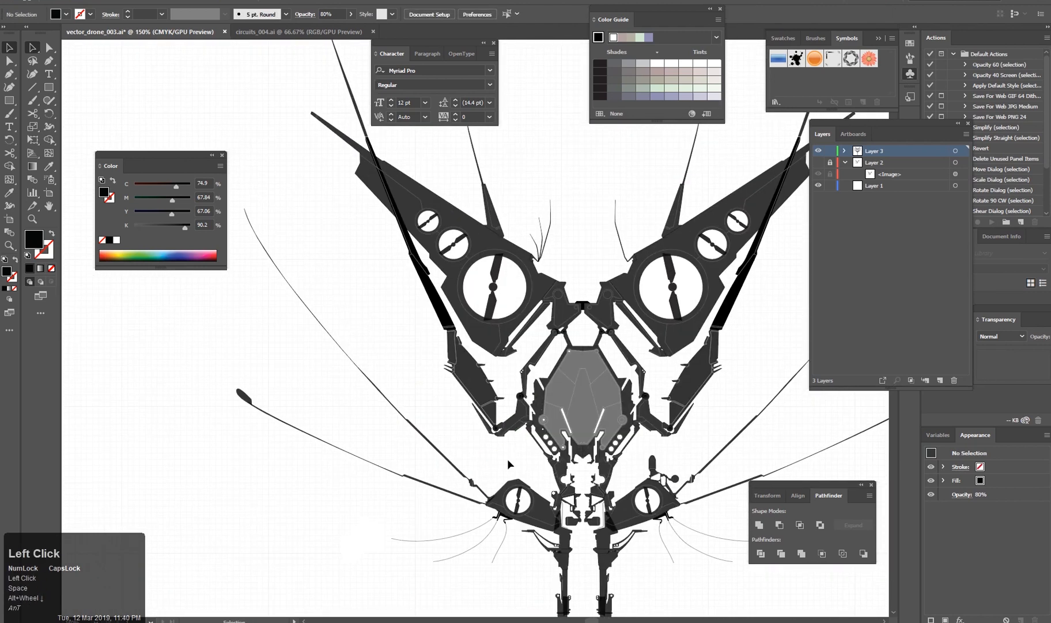
Shift the left pod's top anchor outward along the line of its inner slope to form a sharper peak.
ctrl+click(487, 544)
drag(579, 290, 589, 279)
key(ctrl+z)
scroll(663, 303, up, 2)
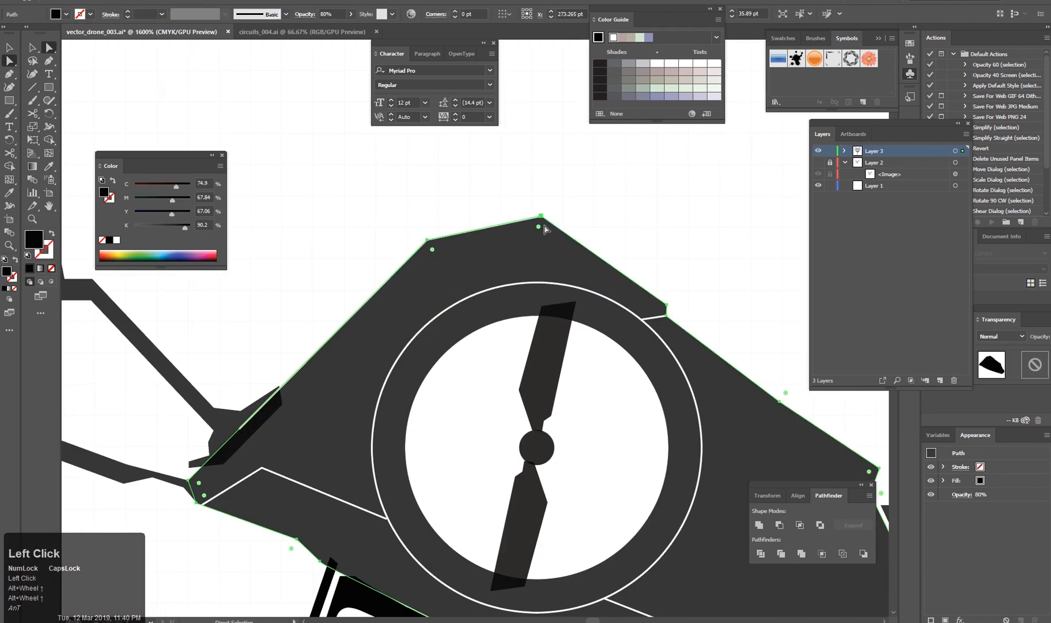
scroll(574, 340, up, 3)
drag(553, 340, 415, 253)
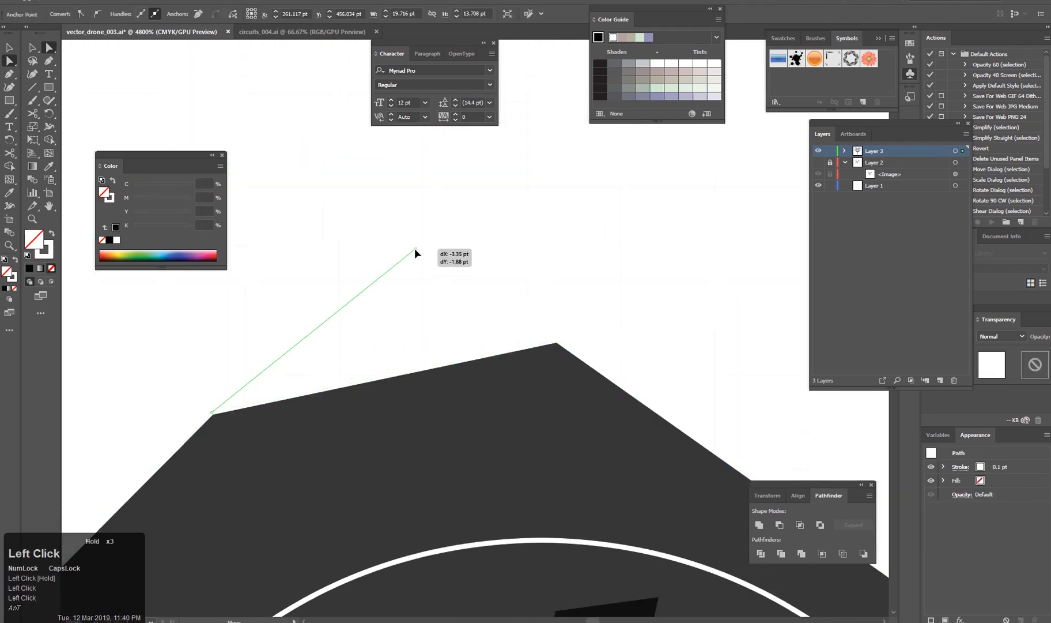
key(ctrl+z)
click(574, 336)
scroll(526, 375, down, 3)
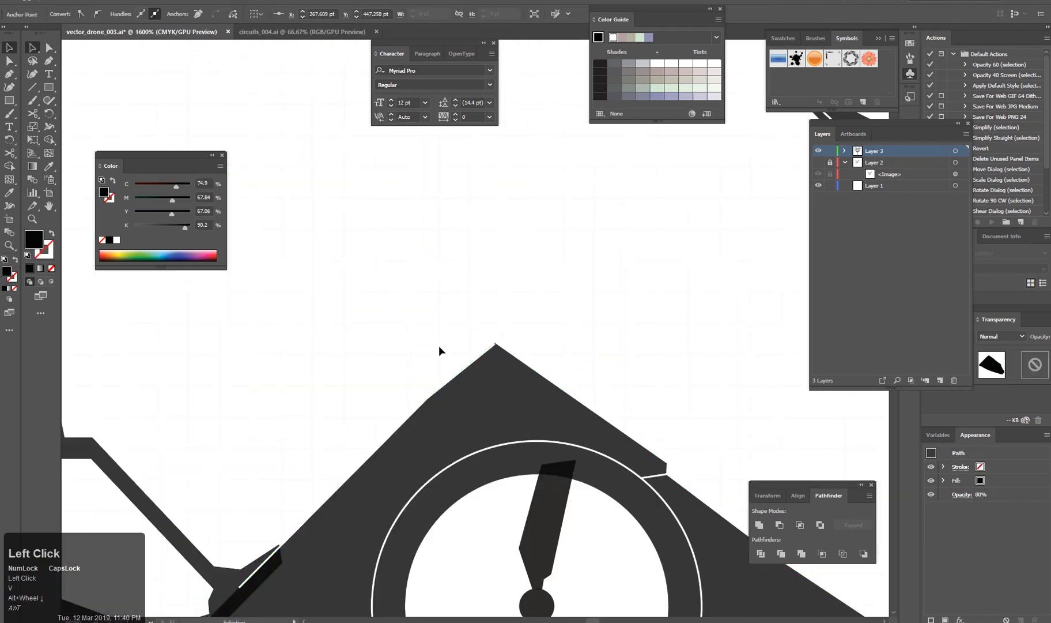
scroll(536, 514, down, 2)
Raise the left pod's peak anchor further so its outer edge runs straight up to the tip.
click(531, 435)
scroll(510, 508, up, 3)
drag(414, 245, 490, 370)
scroll(498, 383, up, 4)
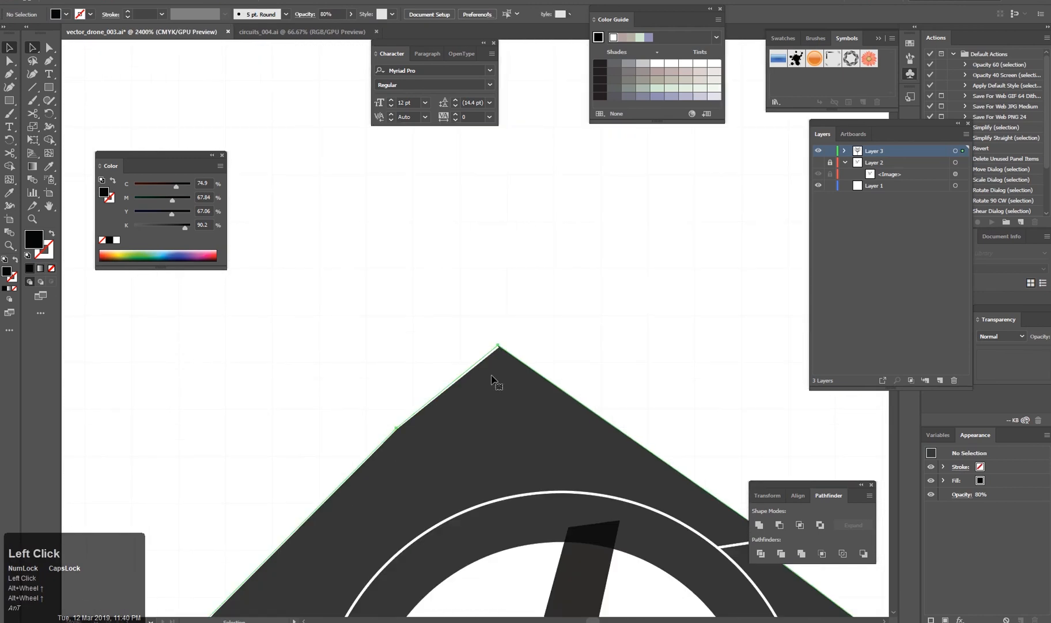
key(a)
click(511, 166)
scroll(496, 343, down, 3)
click(500, 310)
drag(499, 297, 500, 296)
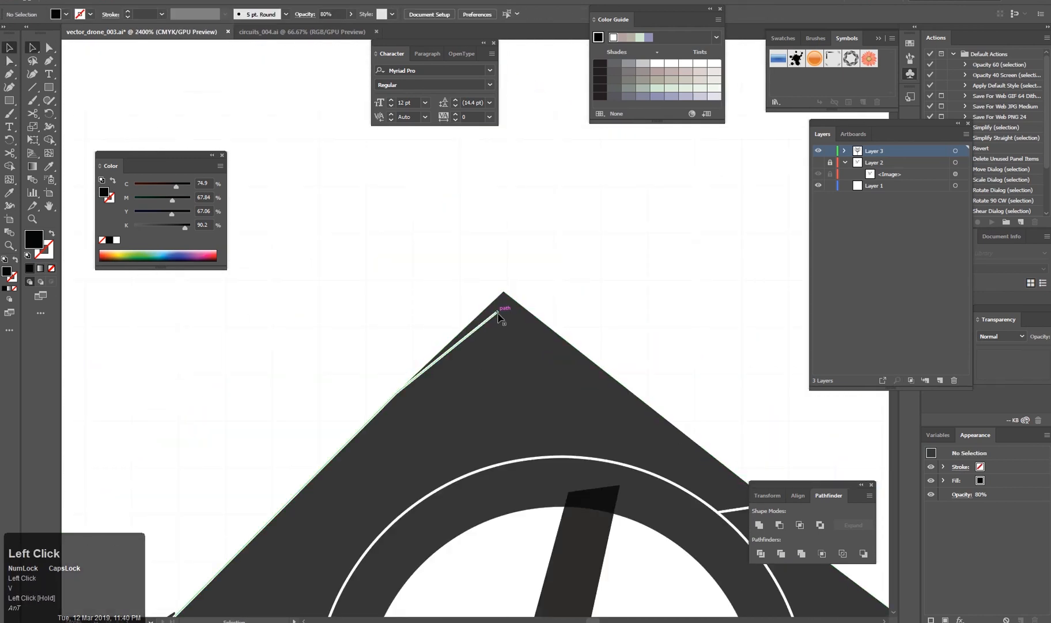
click(502, 304)
scroll(630, 391, down, 2)
click(453, 540)
scroll(452, 540, down, 2)
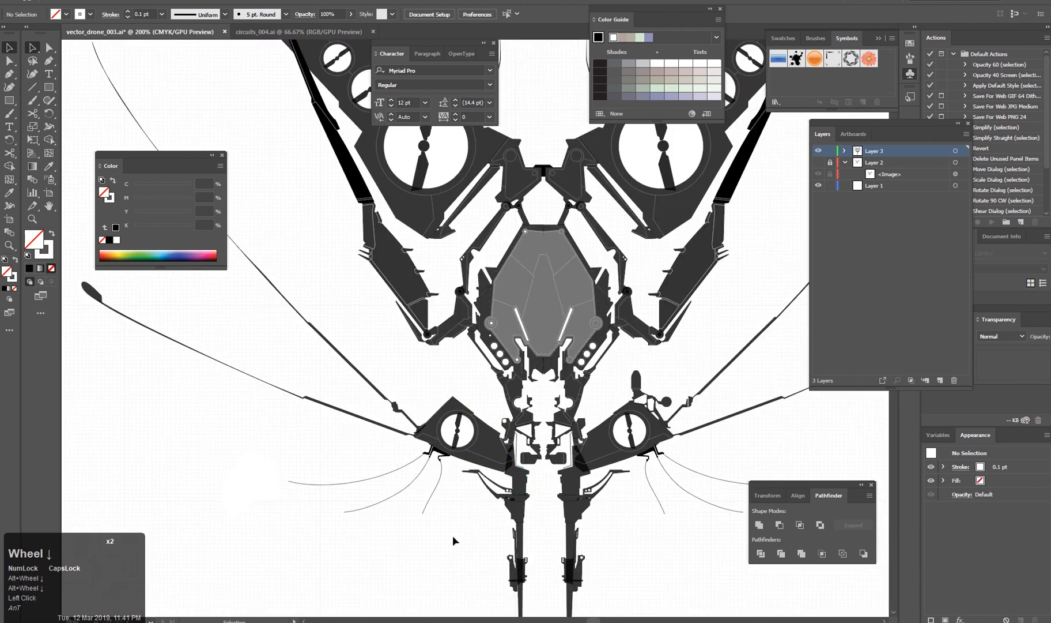
Round the sharp peak at the top of the left rotor pod.
scroll(481, 555, up, 4)
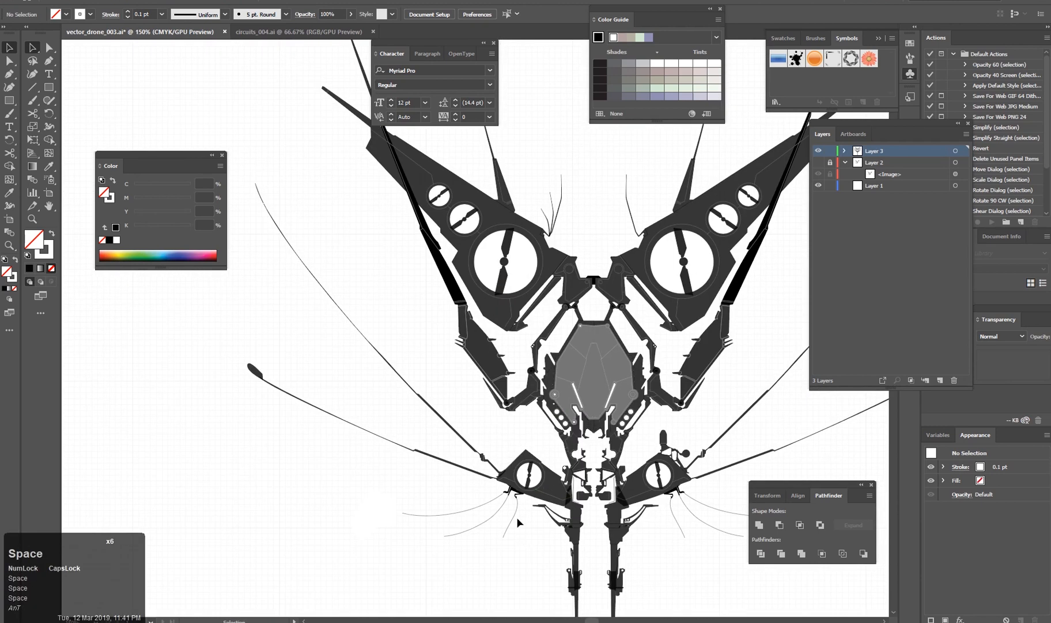
drag(573, 481, 548, 451)
scroll(548, 451, up, 2)
click(553, 392)
scroll(611, 369, down, 2)
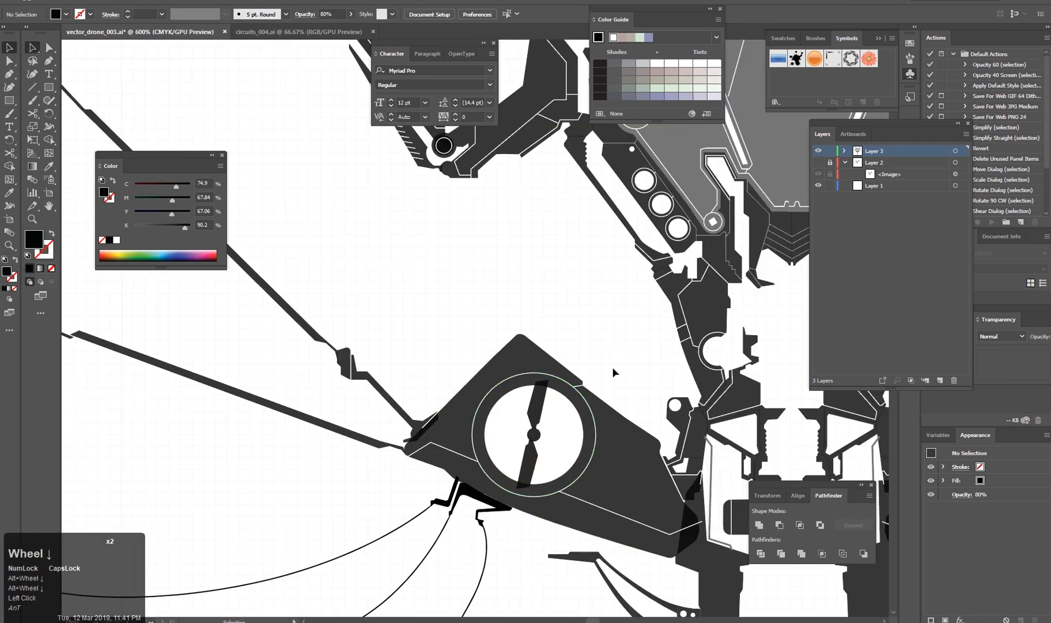
Undo the last edits and adjust the upper end anchor of the white line beneath the pod's rounded peak.
key(ctrl+z)
key(ctrl+z)
scroll(608, 345, up, 3)
click(367, 298)
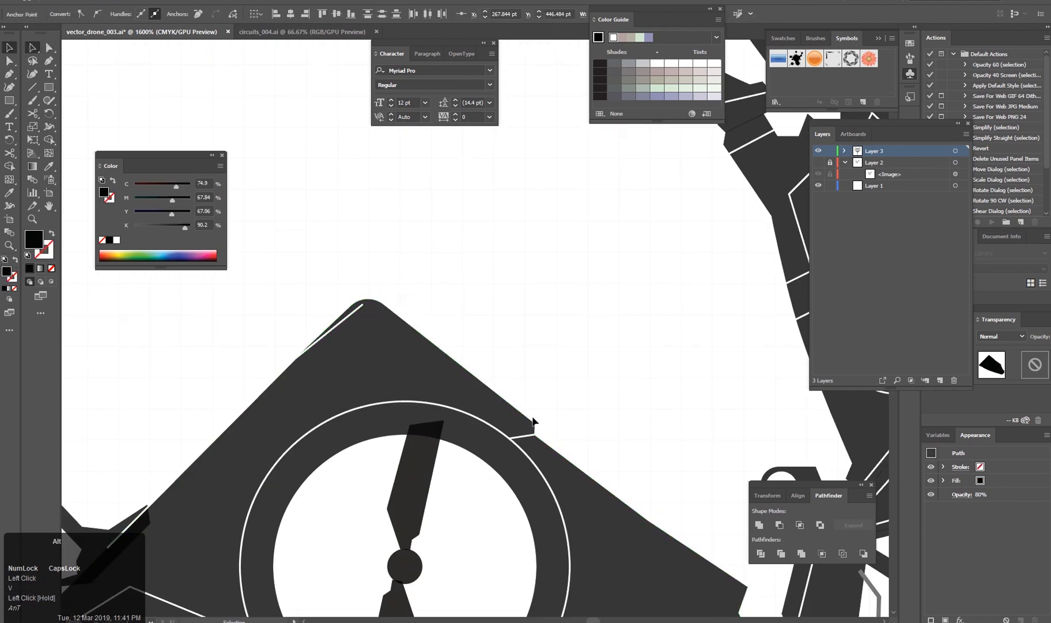
scroll(495, 344, up, 1)
key(a)
scroll(354, 323, up, 3)
click(365, 293)
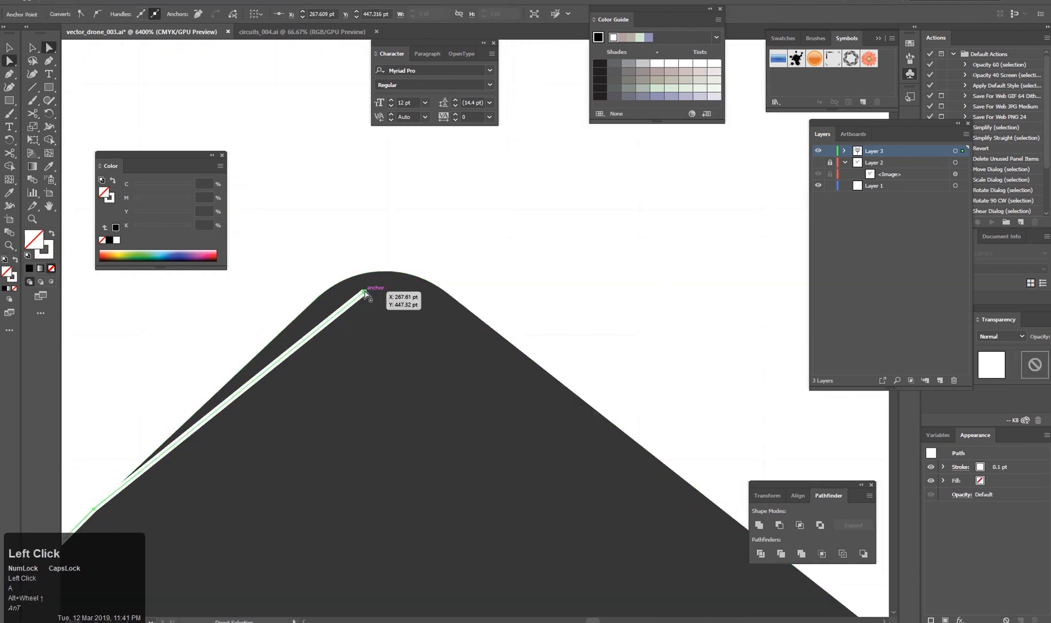
scroll(574, 330, down, 9)
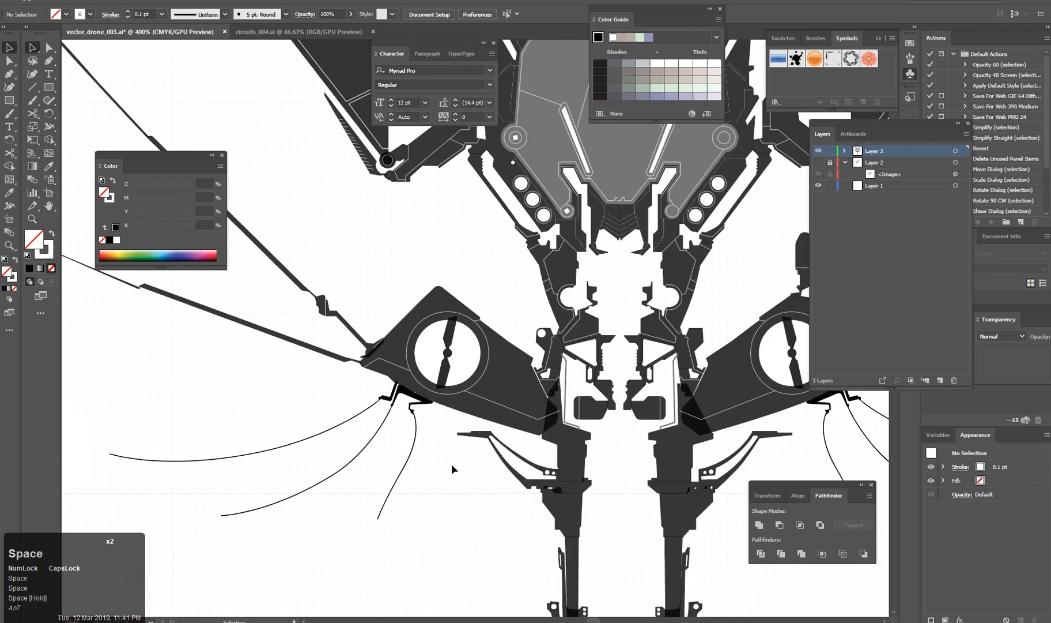
Edit the outline at the notch on the left pod's inner slope and move the short white line beside it.
click(507, 392)
key(a)
click(435, 338)
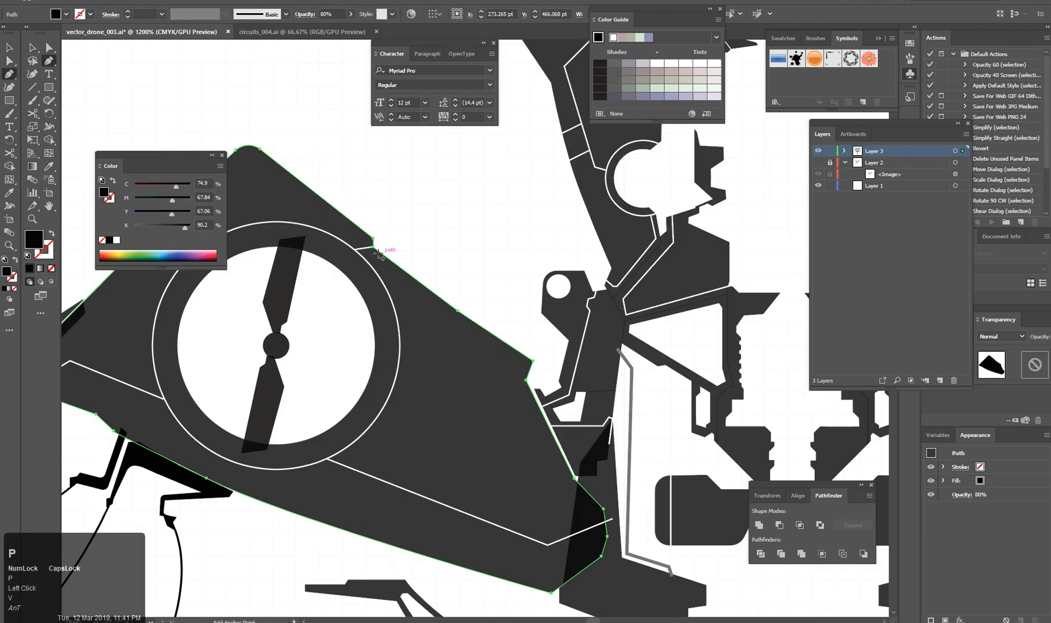
key(a)
scroll(378, 252, up, 3)
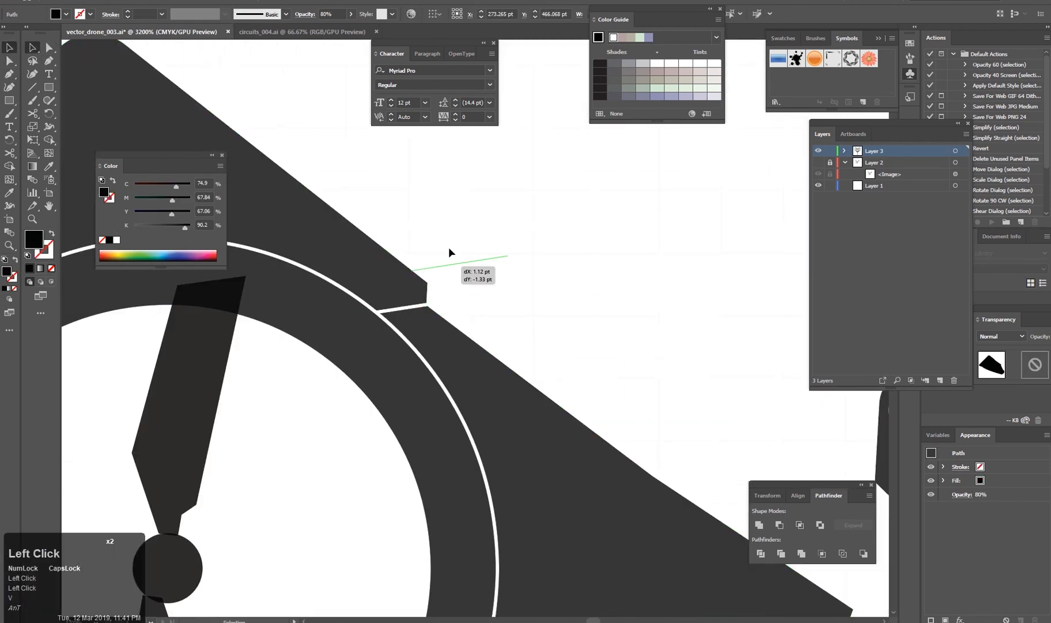
scroll(448, 252, down, 5)
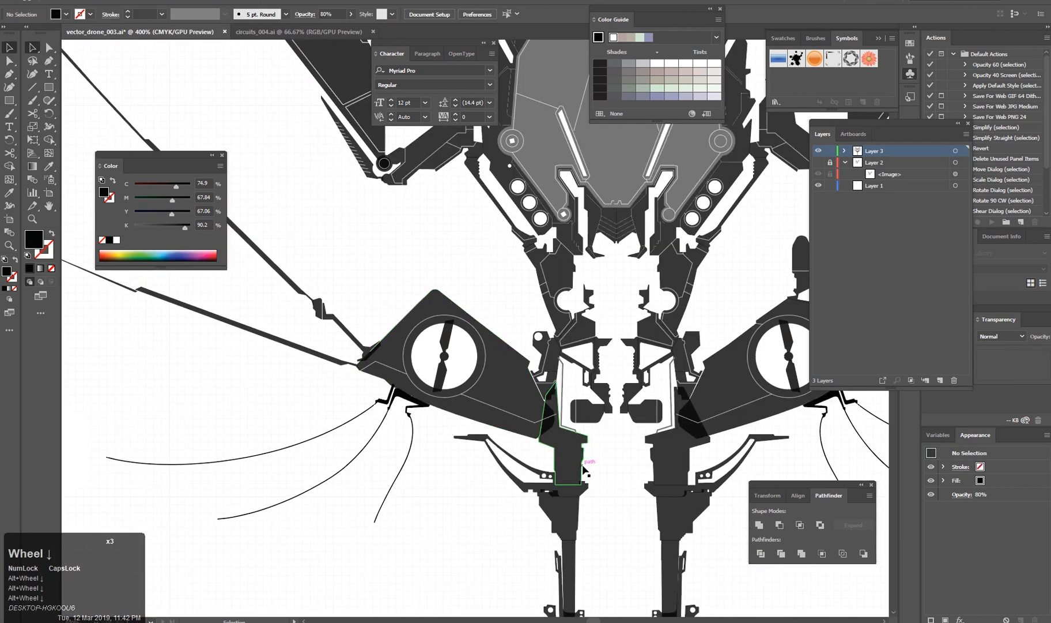
Round the protruding outer corner near the tip of the large left wing to a radius of about 1.5 pt.
scroll(530, 340, down, 1)
drag(510, 173, 489, 332)
scroll(489, 332, down, 1)
scroll(288, 133, up, 5)
key(a)
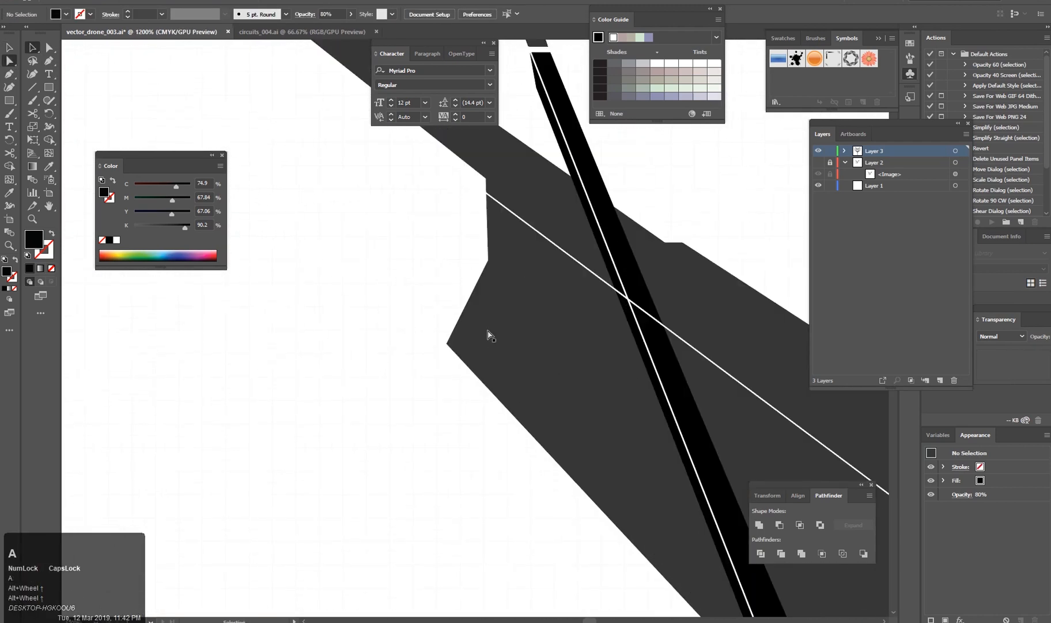
click(489, 333)
click(487, 262)
key(a)
scroll(448, 405, up, 2)
drag(471, 275, 515, 298)
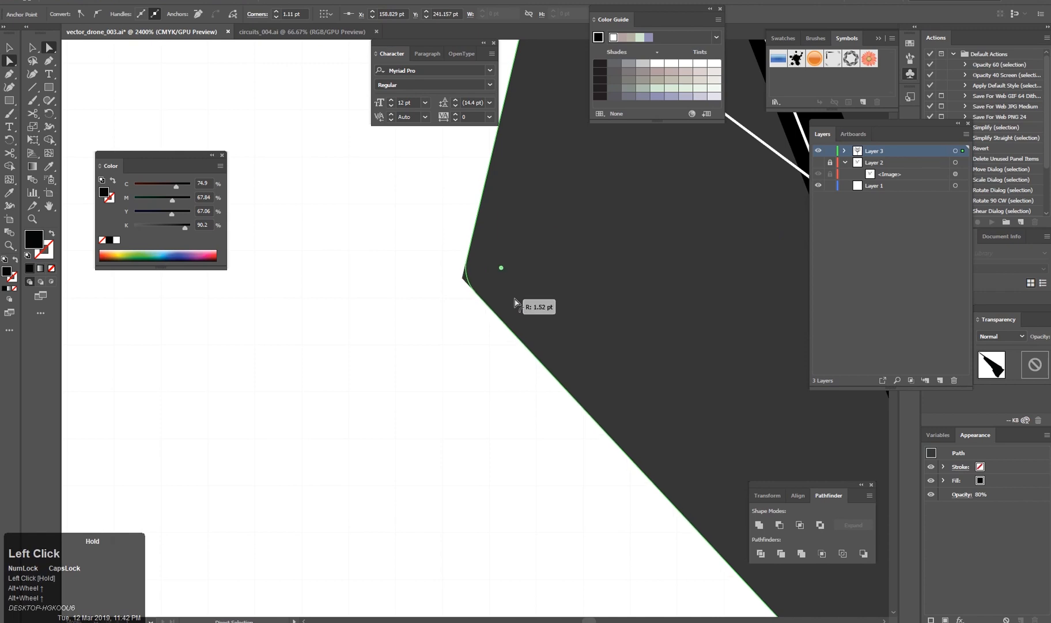
Round the inward corner on the left wing's outer edge beside the large rotor to a radius of about 1.9 pt.
key(v)
click(534, 444)
scroll(536, 446, down, 4)
drag(549, 474, 451, 343)
scroll(451, 346, down, 1)
drag(693, 552, 499, 283)
scroll(526, 429, down, 2)
drag(478, 556, 482, 289)
scroll(476, 431, up, 2)
scroll(543, 314, up, 2)
drag(534, 327, 510, 252)
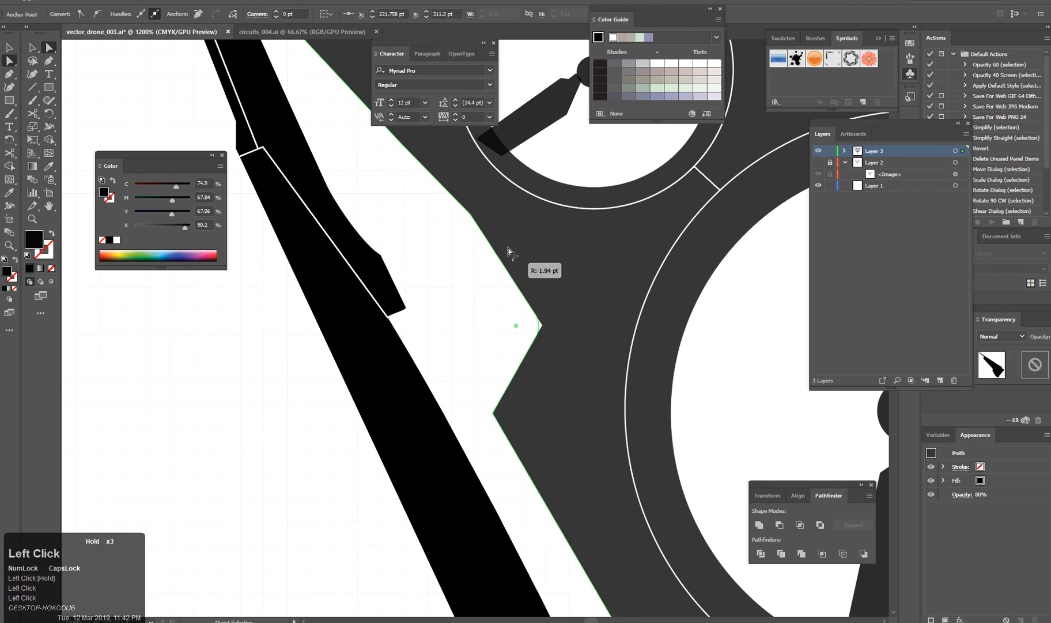
scroll(540, 424, down, 5)
drag(505, 414, 563, 450)
key(ctrl+z)
Delete surplus anchor points around the inward notch on the left wing's outer edge beside the large rotor.
scroll(508, 332, up, 4)
click(548, 446)
click(543, 428)
scroll(543, 427, down, 3)
scroll(589, 478, up, 3)
click(472, 264)
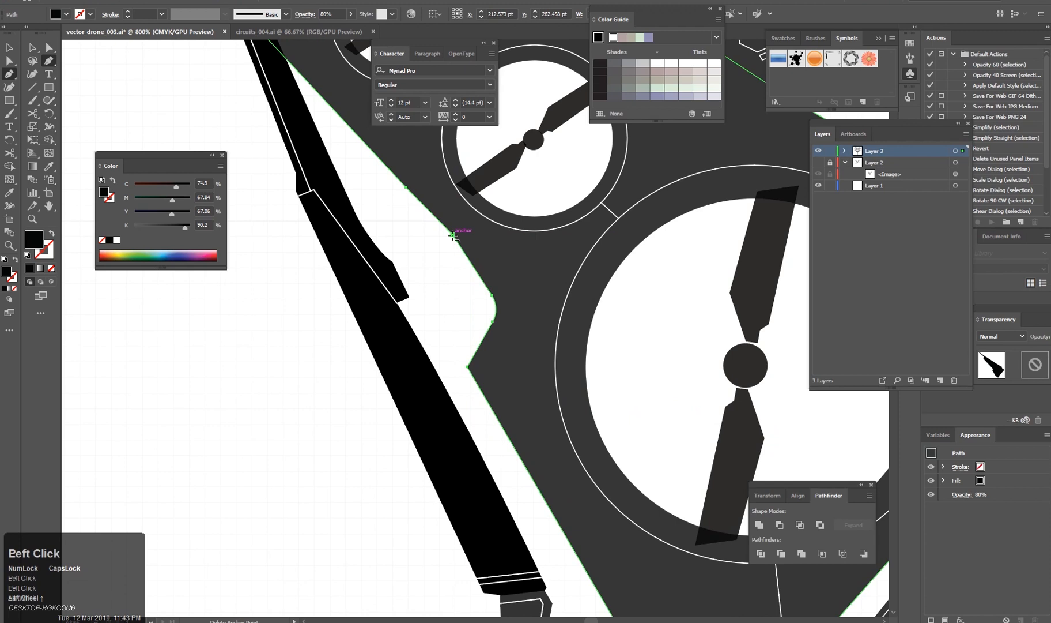
click(453, 236)
scroll(434, 300, down, 4)
key(v)
click(420, 417)
Reshape the notch on the left wing's outer edge into a nearly vertical section with a rounded upper corner.
drag(457, 506, 418, 466)
scroll(408, 280, up, 2)
drag(409, 279, 491, 357)
key(a)
scroll(514, 429, down, 2)
scroll(568, 547, up, 2)
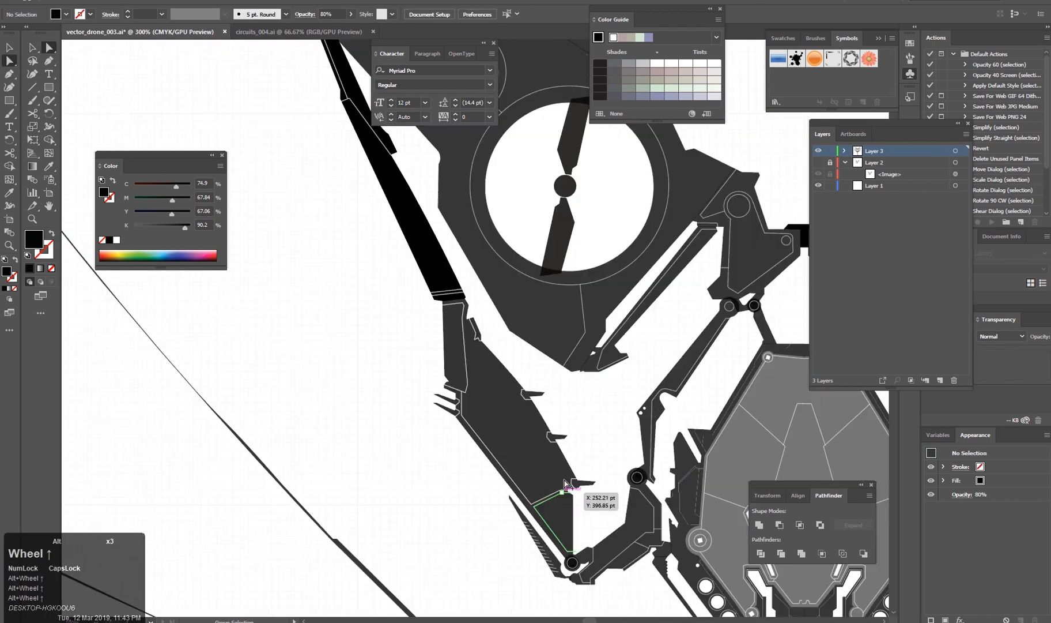
scroll(569, 484, down, 2)
scroll(505, 340, up, 4)
click(498, 292)
drag(498, 278, 541, 344)
click(496, 321)
scroll(496, 314, up, 2)
key(a)
click(542, 304)
key(p)
key(v)
click(532, 408)
scroll(532, 411, down, 8)
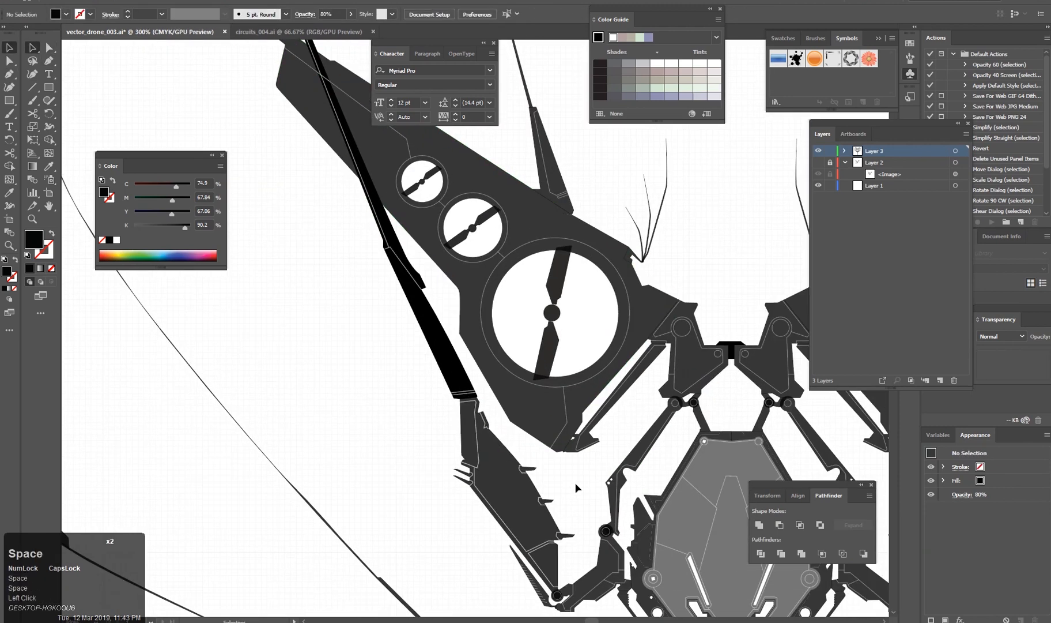
Smooth the outer corner near the lower end of the left wing outline into a gentle curve.
scroll(503, 398, down, 2)
scroll(495, 344, up, 3)
click(463, 363)
key(a)
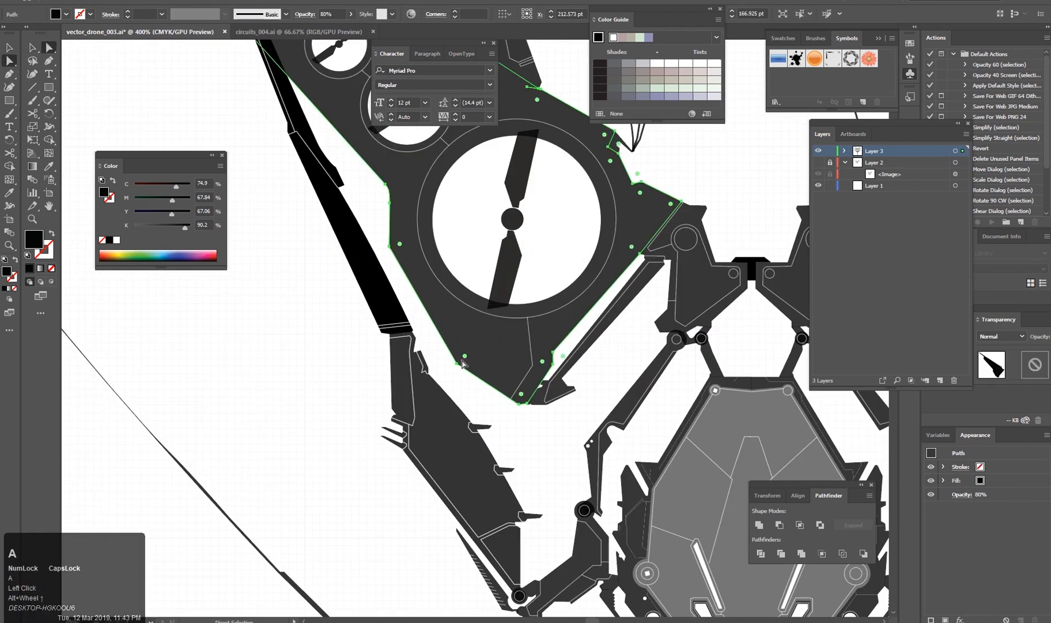
scroll(469, 391, up, 2)
click(476, 324)
key(p)
key(s)
key(a)
click(445, 335)
scroll(479, 359, down, 6)
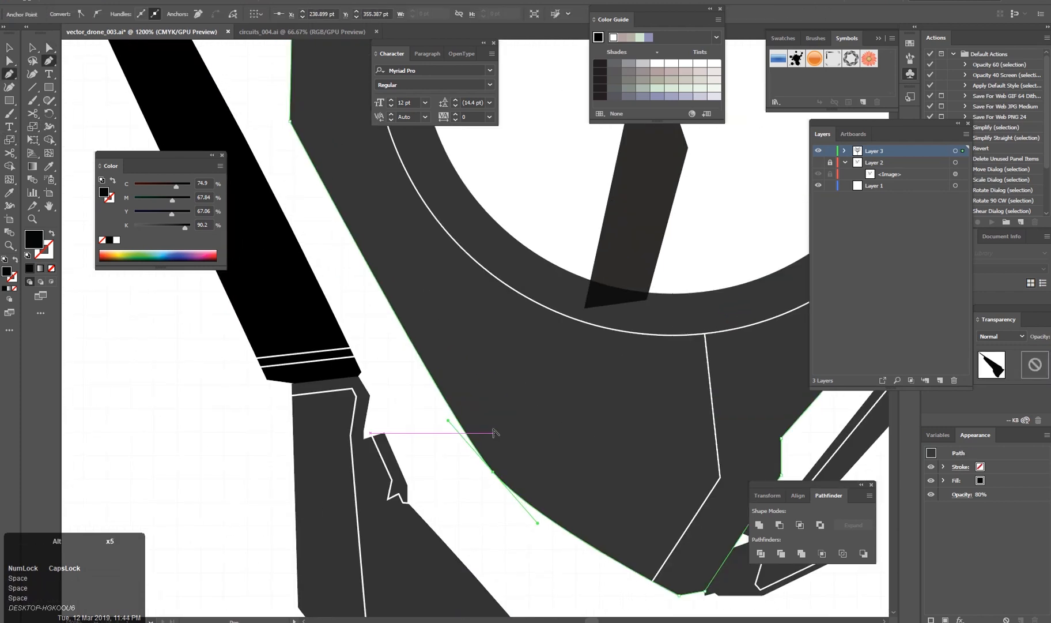
click(443, 441)
scroll(443, 357, up, 3)
key(space)
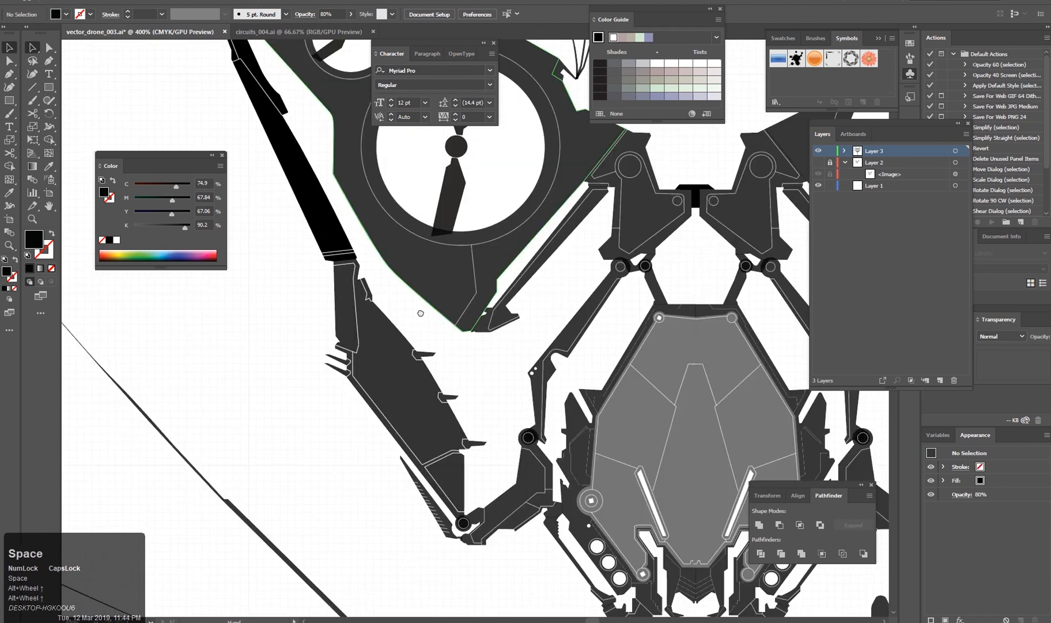
drag(420, 312, 457, 411)
key(a)
click(426, 368)
click(425, 367)
Examine the whole drone and its central body to check the reshaped wings and find areas needing detail.
scroll(510, 471, down, 2)
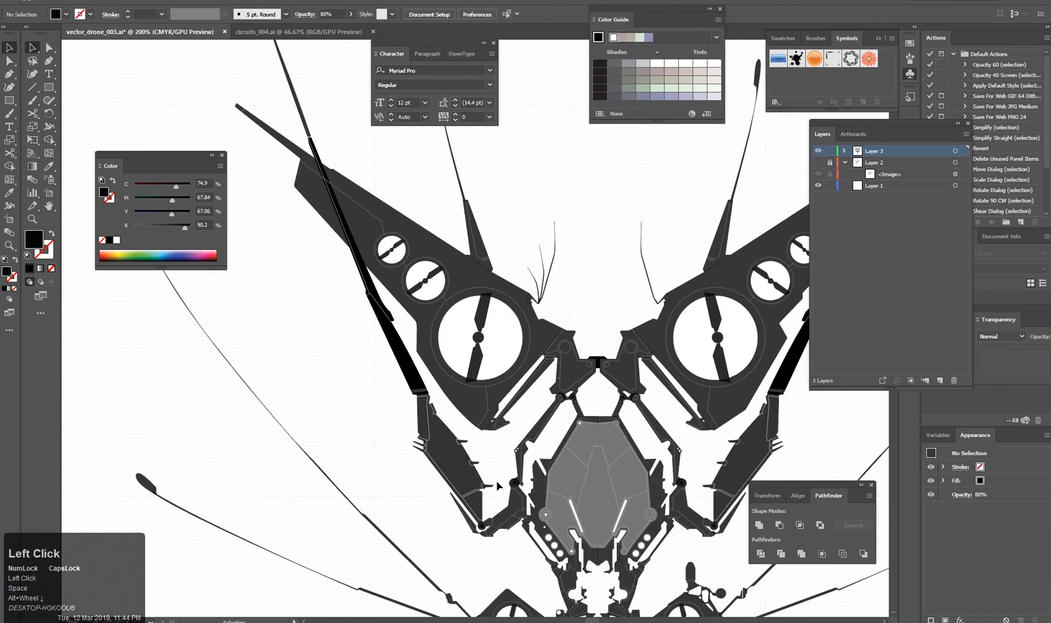
scroll(451, 409, up, 2)
scroll(451, 411, down, 2)
key(space)
drag(461, 420, 430, 383)
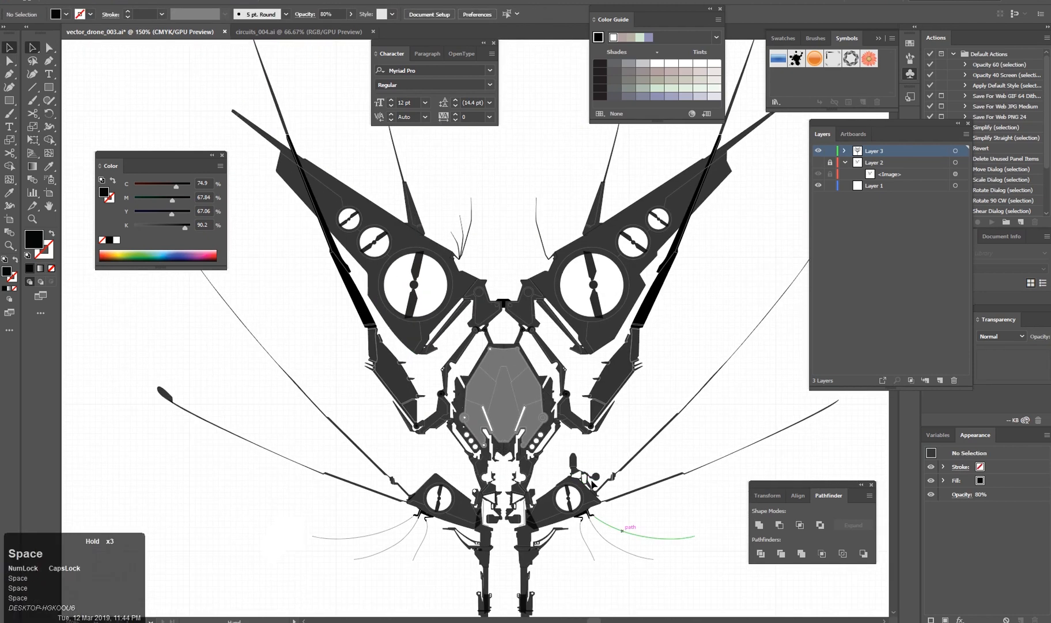
scroll(455, 427, up, 1)
drag(485, 484, 490, 420)
scroll(491, 421, down, 1)
scroll(536, 461, up, 1)
drag(570, 415, 548, 434)
scroll(548, 438, down, 2)
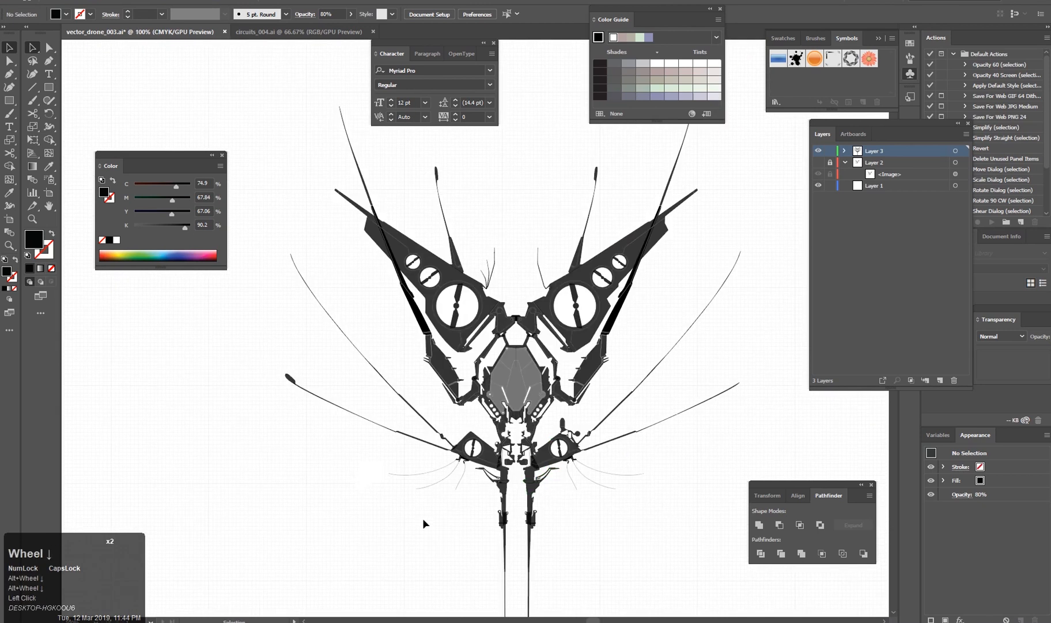
key(space)
drag(405, 433, 432, 500)
scroll(431, 501, up, 5)
key(space)
drag(594, 414, 489, 445)
scroll(489, 445, down, 4)
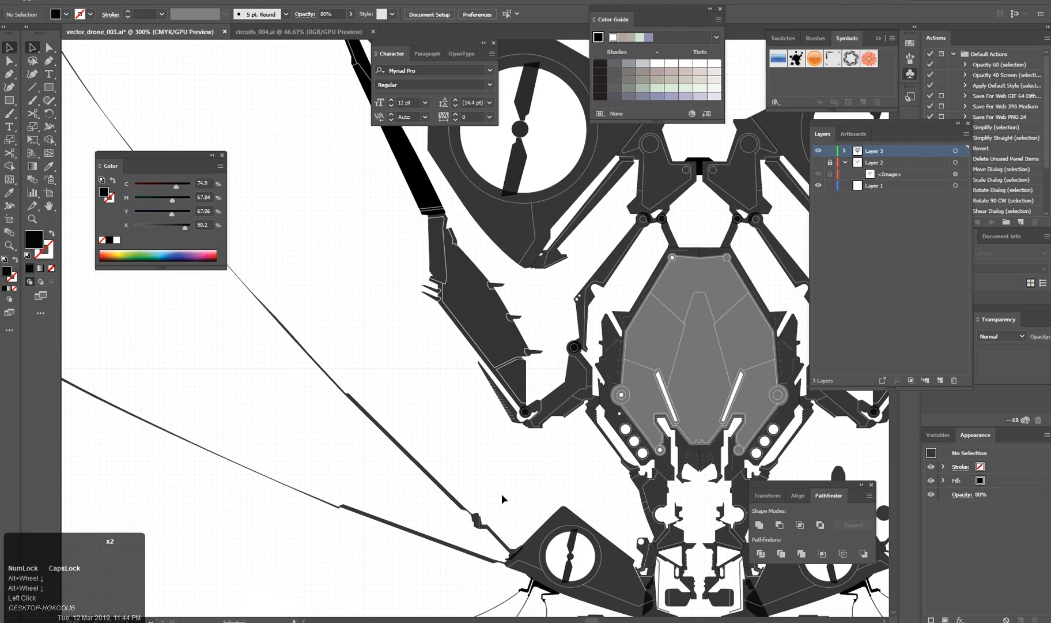
scroll(503, 462, up, 3)
scroll(496, 357, down, 3)
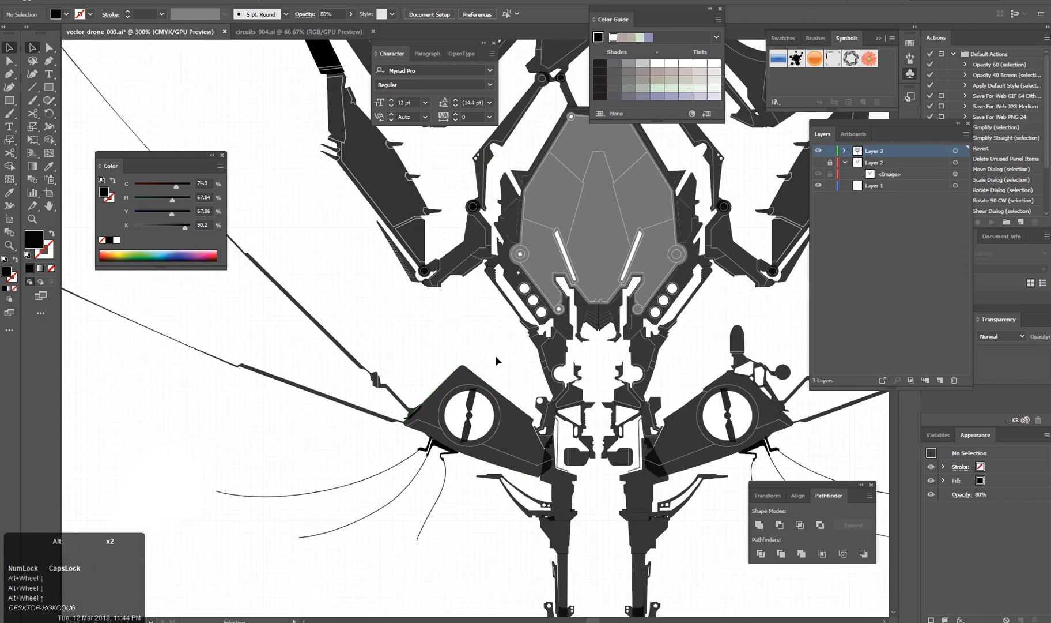
key(space)
drag(496, 355, 502, 462)
scroll(553, 490, up, 3)
scroll(504, 493, down, 3)
key(space)
drag(404, 323, 461, 421)
key(space)
drag(334, 401, 377, 448)
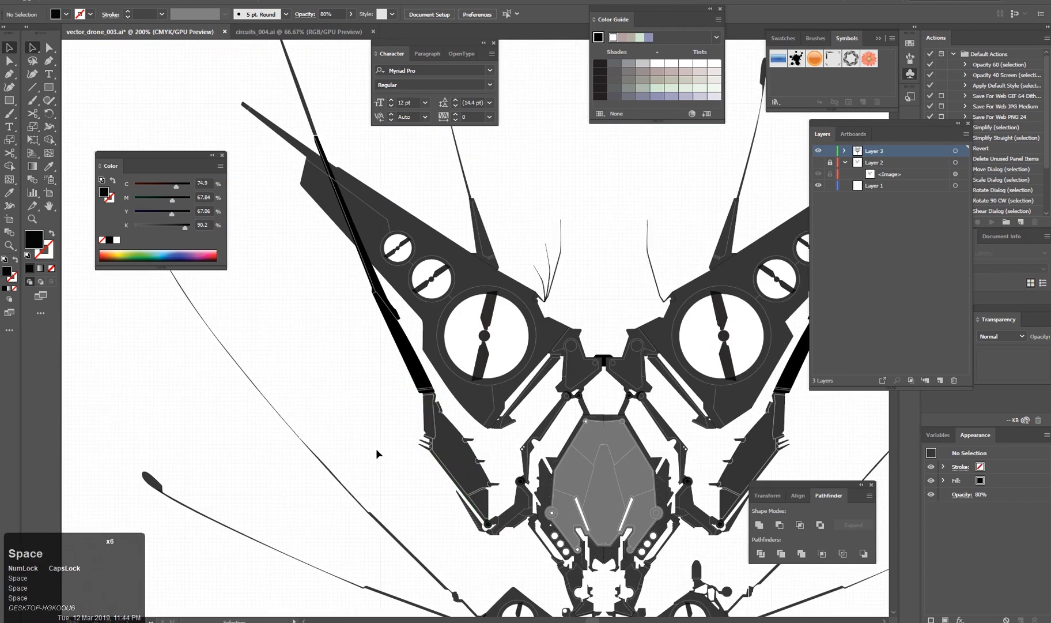
Draw a short vertical black line with a 0.25 pt stroke and no fill down from the chevron plate's left prong.
scroll(390, 483, up, 8)
key(p)
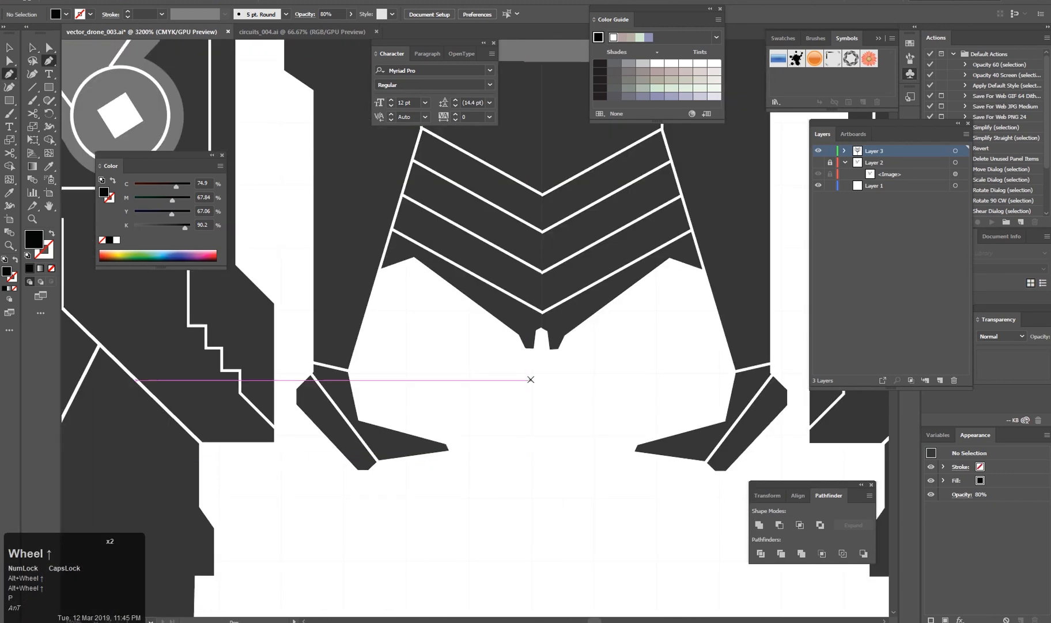
key(shift+x)
click(528, 439)
click(528, 348)
key(v)
key(a)
click(436, 346)
click(537, 380)
click(503, 395)
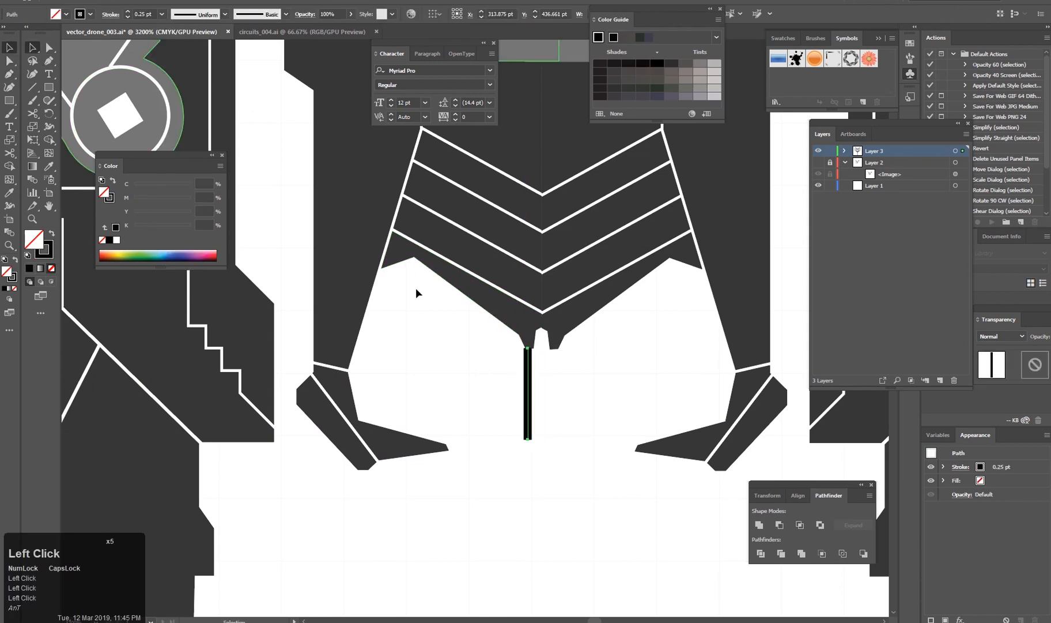
Thin the vertical line to a 0.15 pt stroke and place a matching copy beneath the right prong.
click(418, 293)
scroll(508, 415, up, 2)
drag(551, 341, 596, 365)
scroll(618, 381, down, 10)
drag(550, 495, 464, 455)
drag(442, 379, 423, 325)
scroll(436, 436, down, 1)
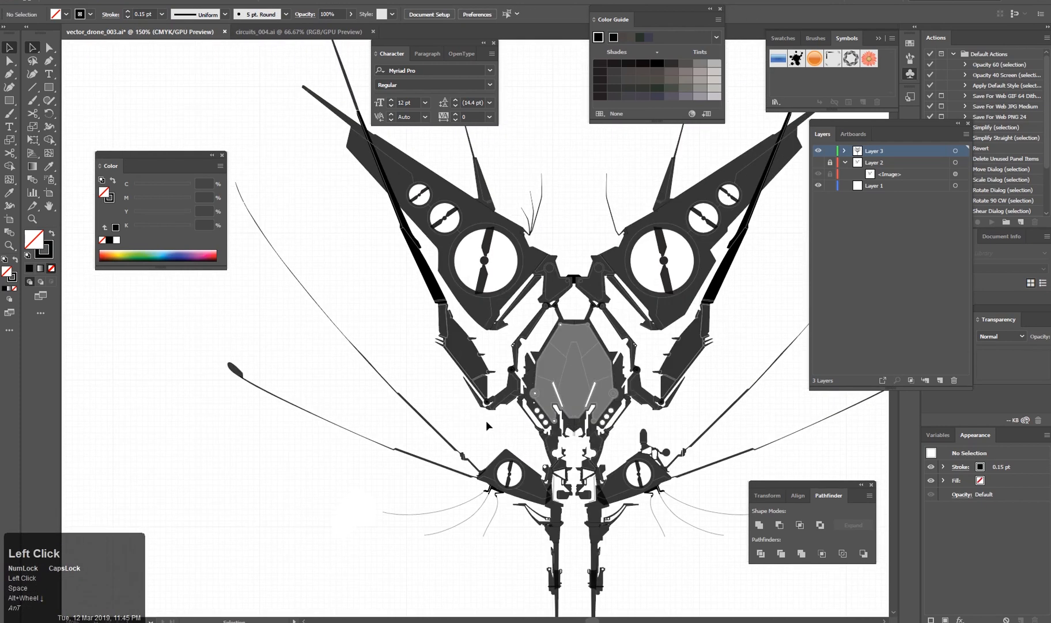
Copy the pair of thin lines to the left triangular frame and rotate them diagonally across its lower inner corner.
scroll(584, 497, up, 7)
drag(498, 328, 581, 519)
scroll(581, 519, down, 1)
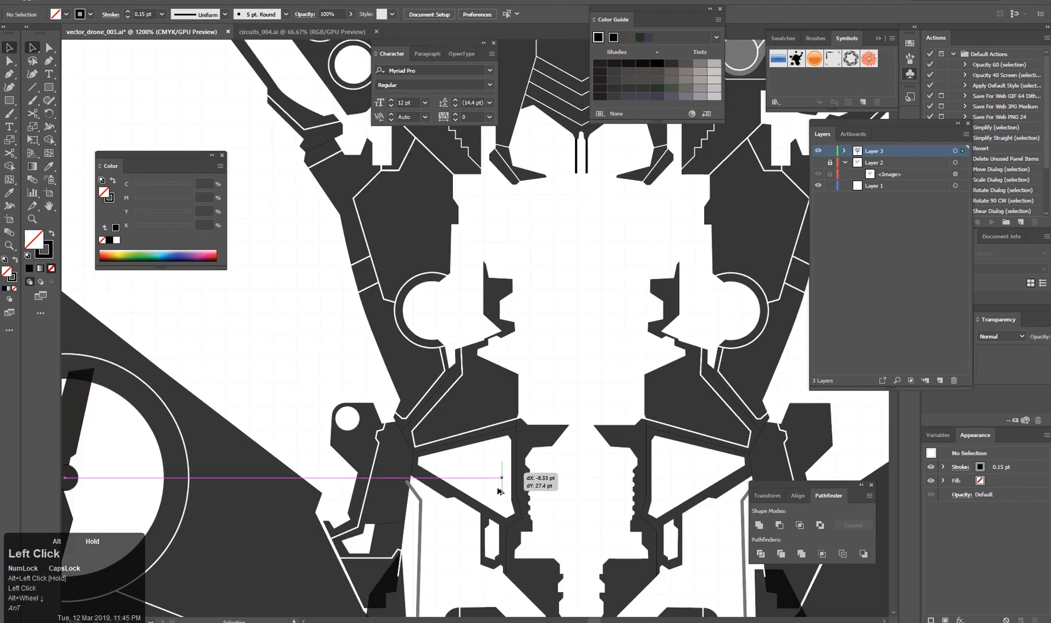
drag(500, 490, 494, 520)
scroll(529, 523, up, 4)
key(r)
drag(418, 383, 466, 433)
key(v)
drag(411, 452, 427, 425)
click(508, 454)
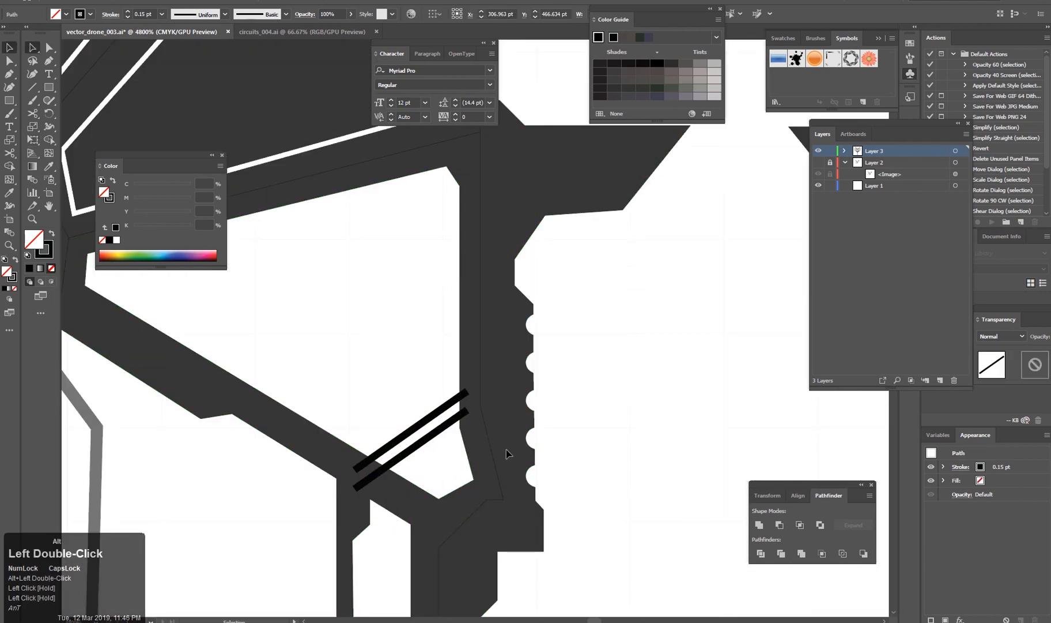
Shorten one diagonal line in the triangular frame, duplicate it parallel, and delete the remaining longer line.
scroll(507, 454, down, 5)
scroll(416, 333, up, 5)
click(416, 333)
key(e)
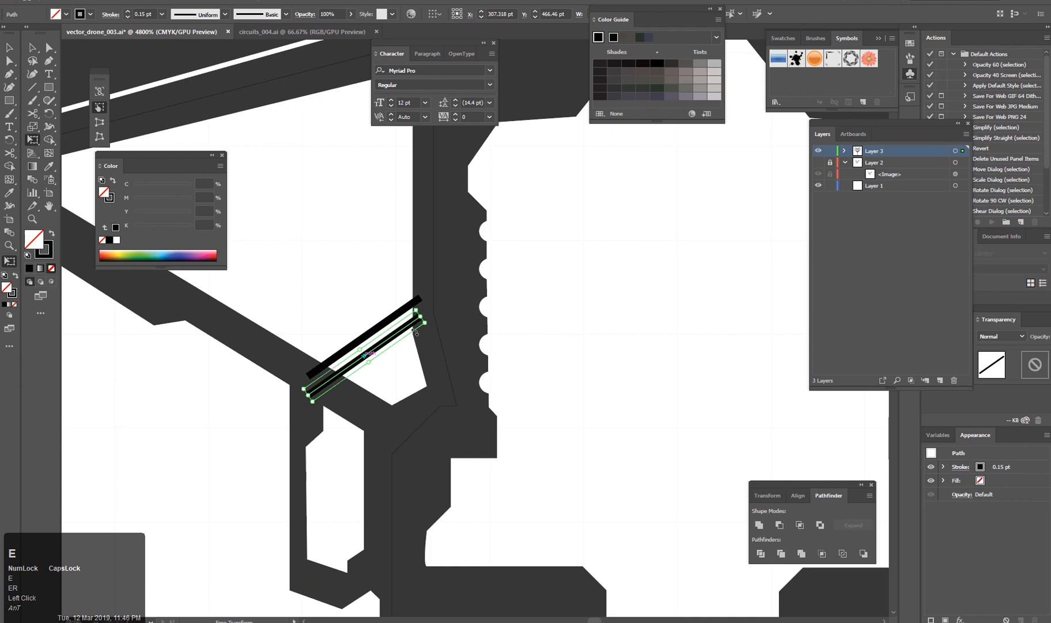
drag(416, 334, 380, 343)
key(v)
click(374, 330)
key(Delete)
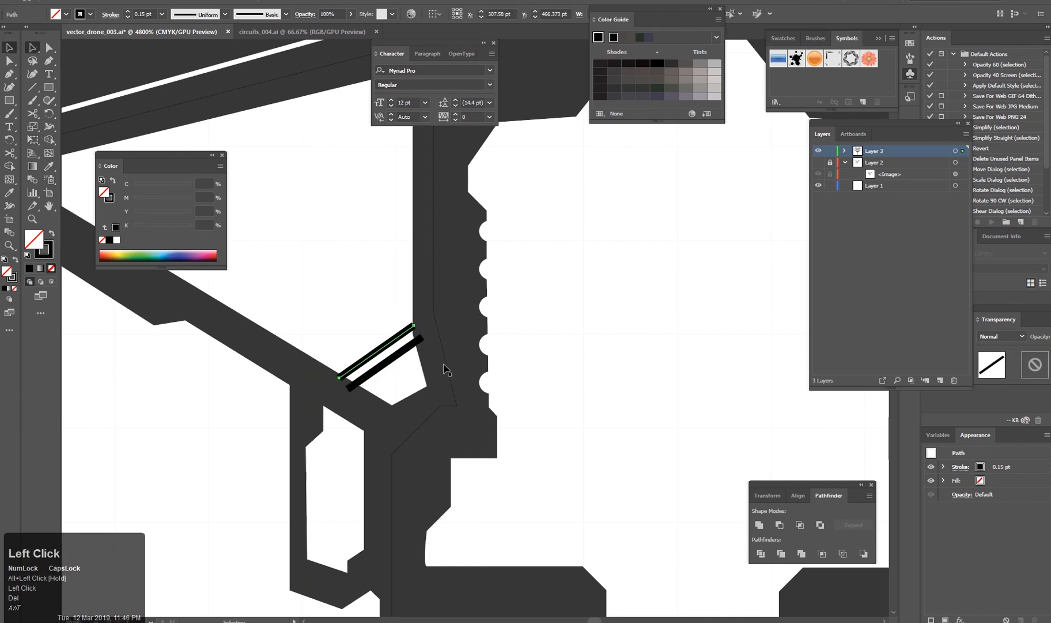
click(447, 369)
Inspect the central joints, the lower pods and the legs beneath them.
scroll(403, 392, down, 10)
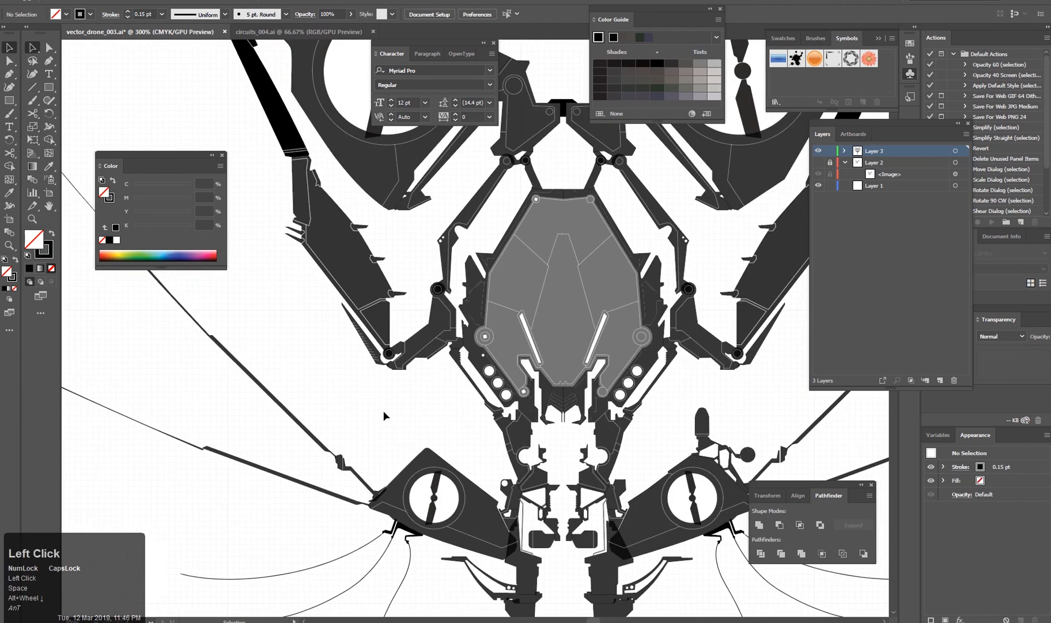
scroll(579, 522, up, 6)
click(332, 425)
scroll(333, 425, down, 6)
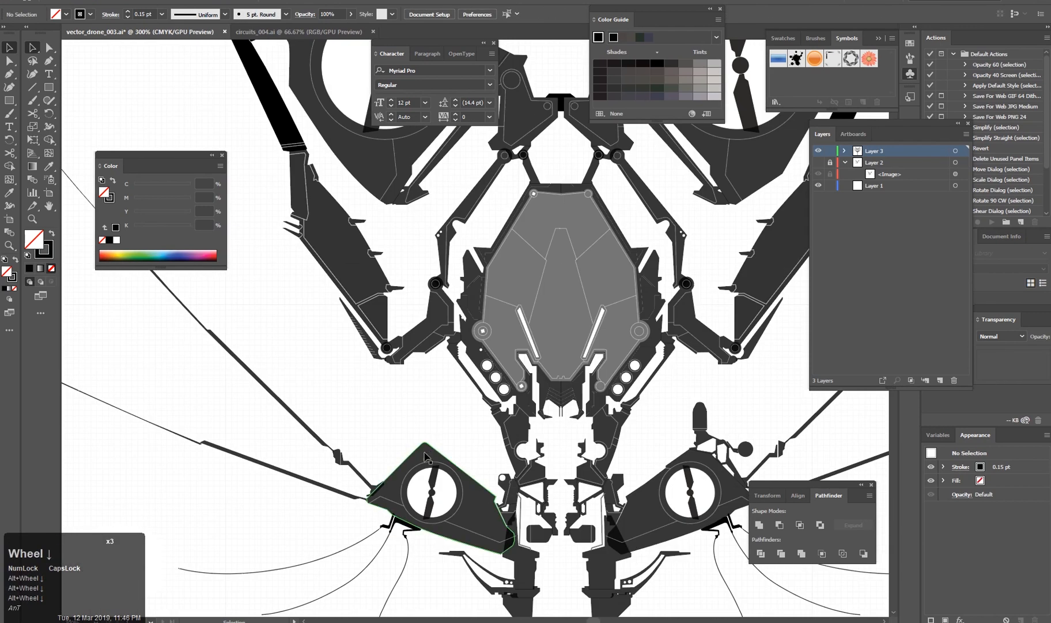
key(space)
drag(425, 456, 393, 398)
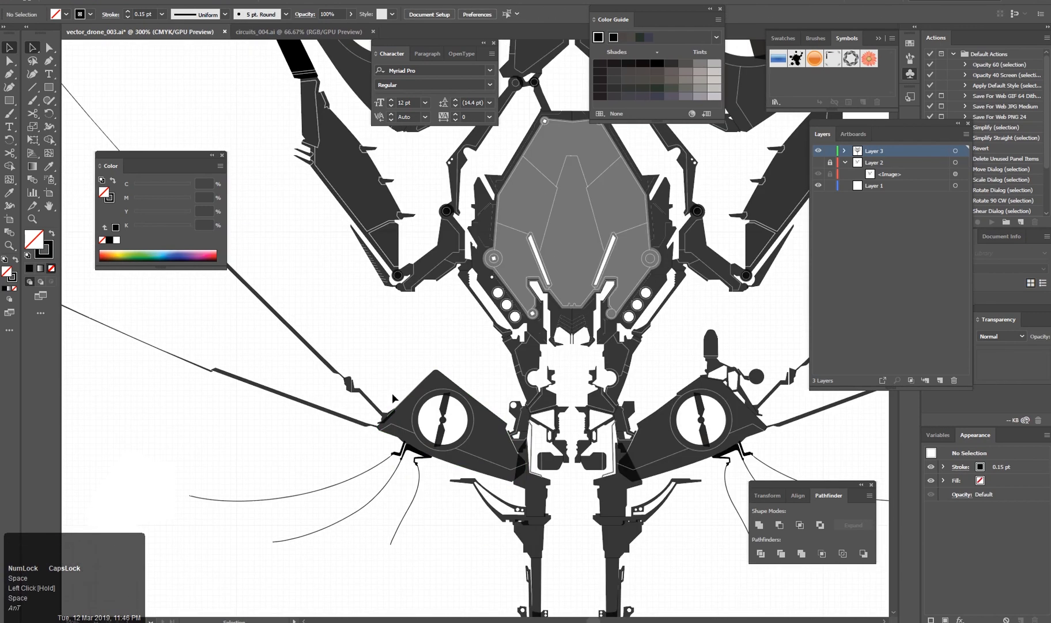
drag(490, 488, 429, 385)
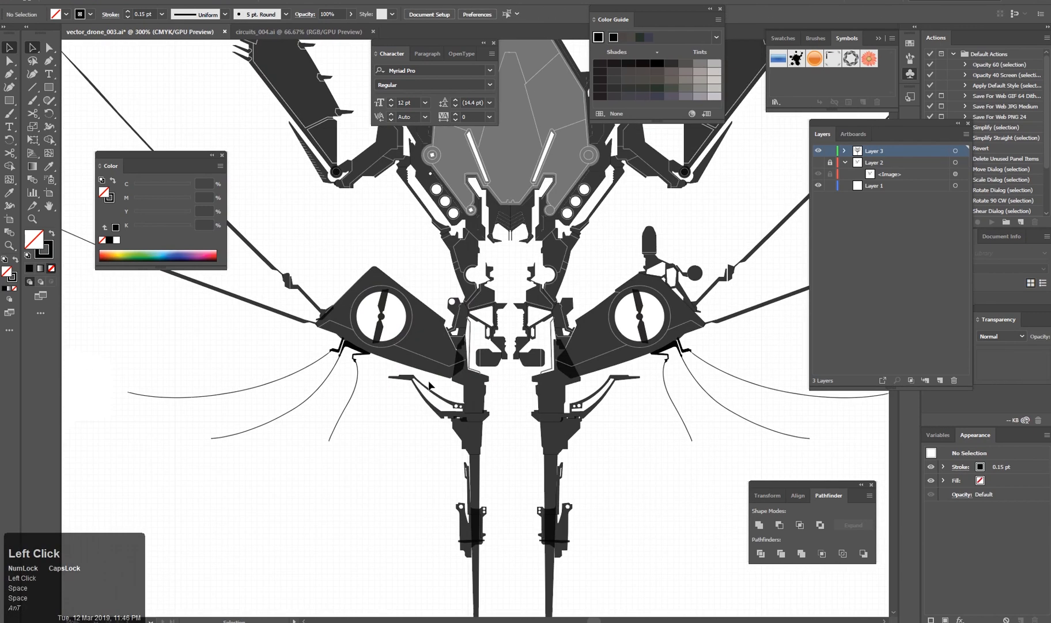
Duplicate the curved bracket beneath the left pod onto empty canvas and narrow the original with Free Transform.
drag(311, 537, 439, 396)
key(e)
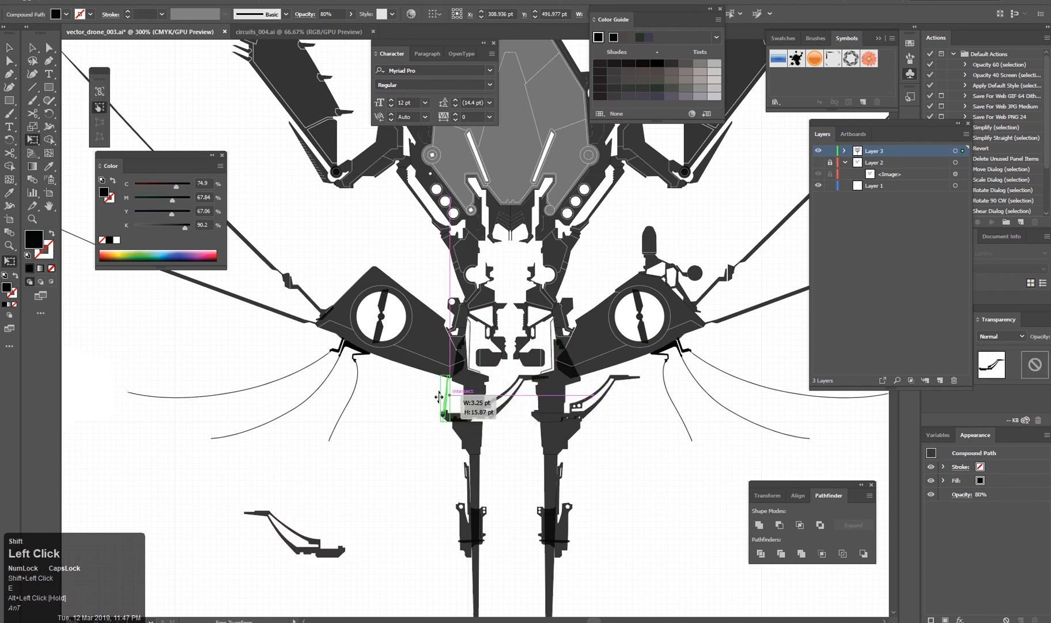
drag(353, 397, 353, 397)
key(v)
drag(430, 425, 477, 426)
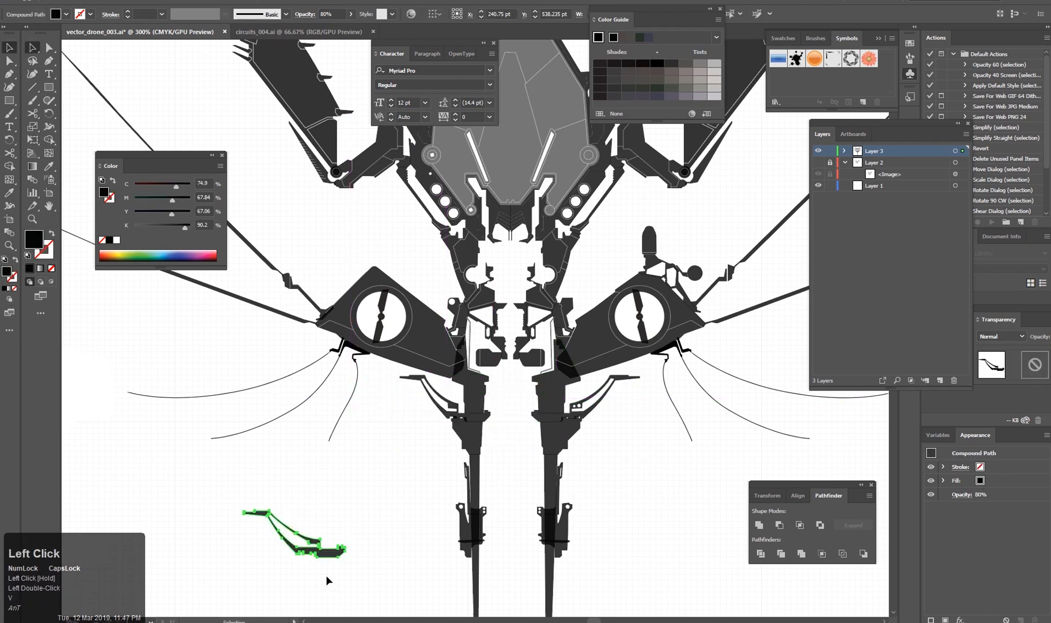
Adjust the curved bracket's proportions with Free Transform and deselect it.
scroll(455, 401, up, 3)
click(460, 433)
key(e)
drag(307, 392, 279, 388)
key(v)
click(380, 446)
Draw a small circle beside the curved bracket beneath the left pod and reposition it.
scroll(455, 447, up, 4)
key(l)
drag(446, 286, 481, 321)
key(v)
drag(463, 305, 312, 290)
scroll(500, 496, down, 5)
Send the selected piece near the left bracket to the back and undo the last edit.
scroll(492, 506, up, 4)
click(553, 302)
key(ctrl+shift+[)
scroll(554, 302, down, 2)
key(e)
key(ctrl+z)
key(v)
click(476, 434)
scroll(478, 443, down, 4)
drag(548, 496, 521, 464)
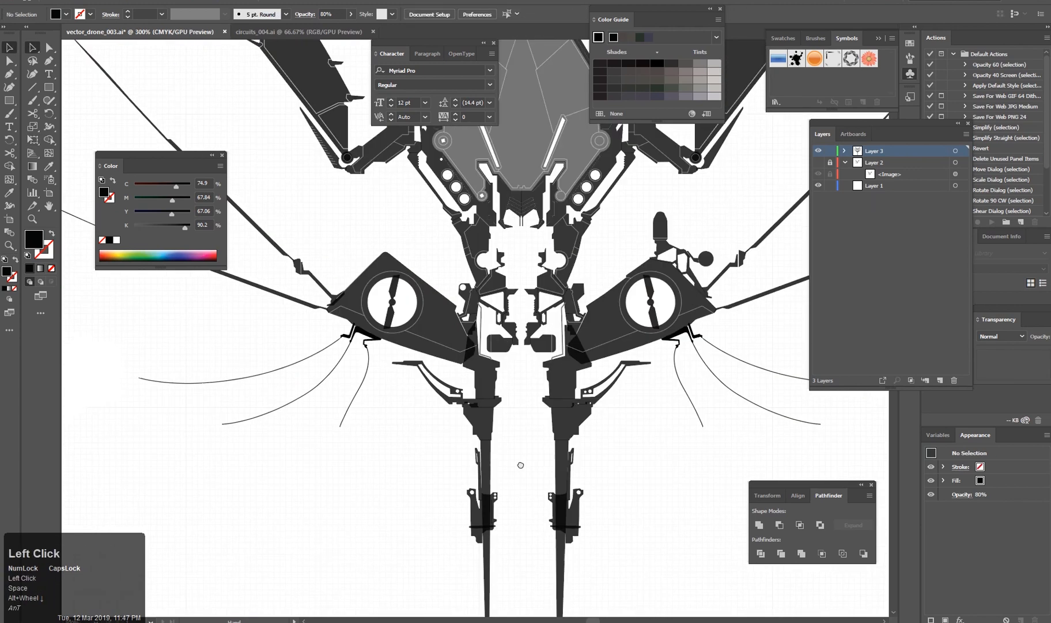
Select two small pieces at the left block between the central legs and shift them slightly left.
scroll(479, 513, up, 4)
scroll(479, 517, up, 1)
click(486, 341)
shift+click(510, 345)
drag(510, 346, 496, 345)
click(514, 297)
scroll(515, 306, down, 4)
Reposition a small detail on the central left structure horizontally and deselect it.
drag(576, 409, 554, 451)
scroll(553, 468, down, 2)
scroll(519, 459, up, 5)
drag(482, 366, 435, 512)
drag(462, 275, 417, 338)
drag(556, 368, 604, 369)
click(619, 338)
key(ctrl+z)
drag(478, 342, 478, 344)
drag(441, 355, 488, 356)
click(621, 444)
scroll(621, 449, down, 2)
Select anchor points on the central left detail with Direct Selection and nudge them four steps left.
key(a)
drag(621, 445, 577, 352)
key(Left)
key(Left)
key(Left)
key(Left)
click(577, 355)
scroll(539, 426, down, 3)
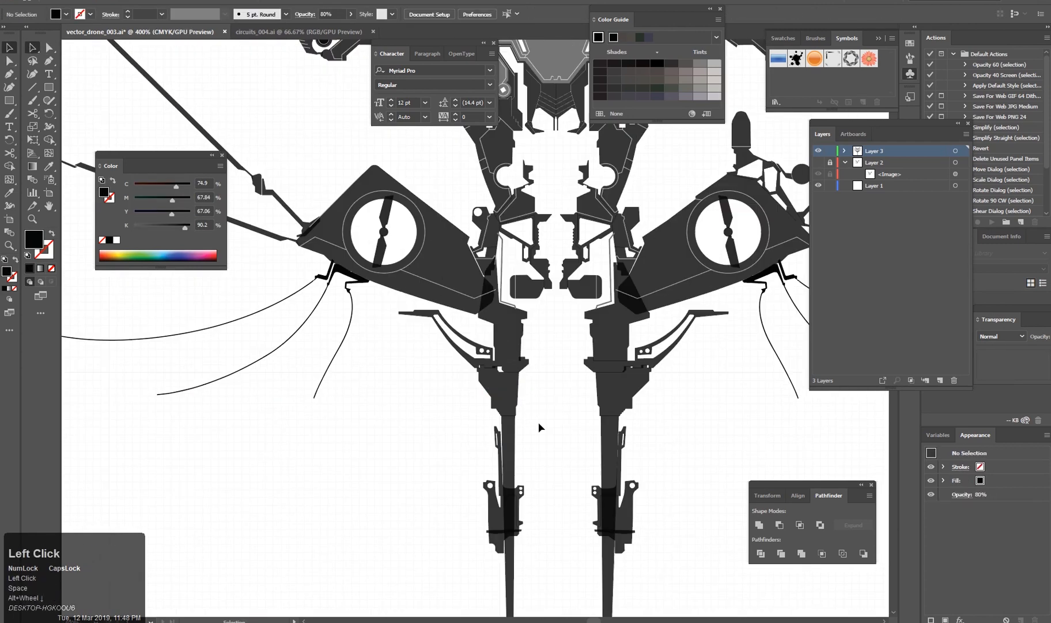
Send the thin white panel line on the left wing backward, behind the long black strut.
scroll(549, 486, down, 1)
drag(537, 471, 540, 513)
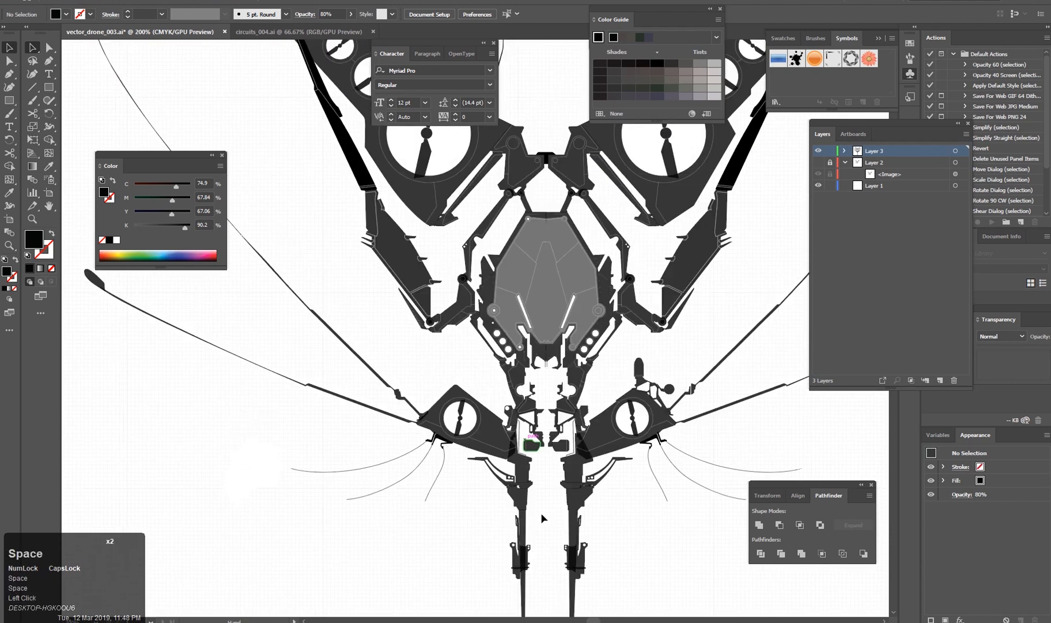
scroll(570, 522, up, 2)
scroll(582, 525, down, 1)
drag(441, 138, 494, 473)
drag(436, 324, 502, 479)
drag(326, 238, 475, 417)
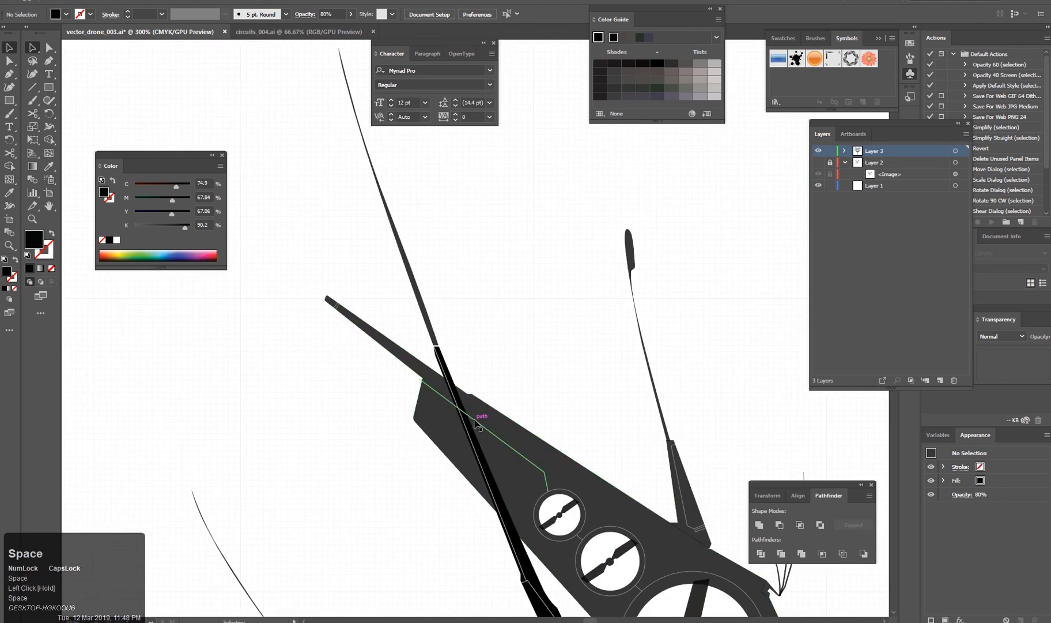
click(478, 422)
scroll(543, 441, up, 2)
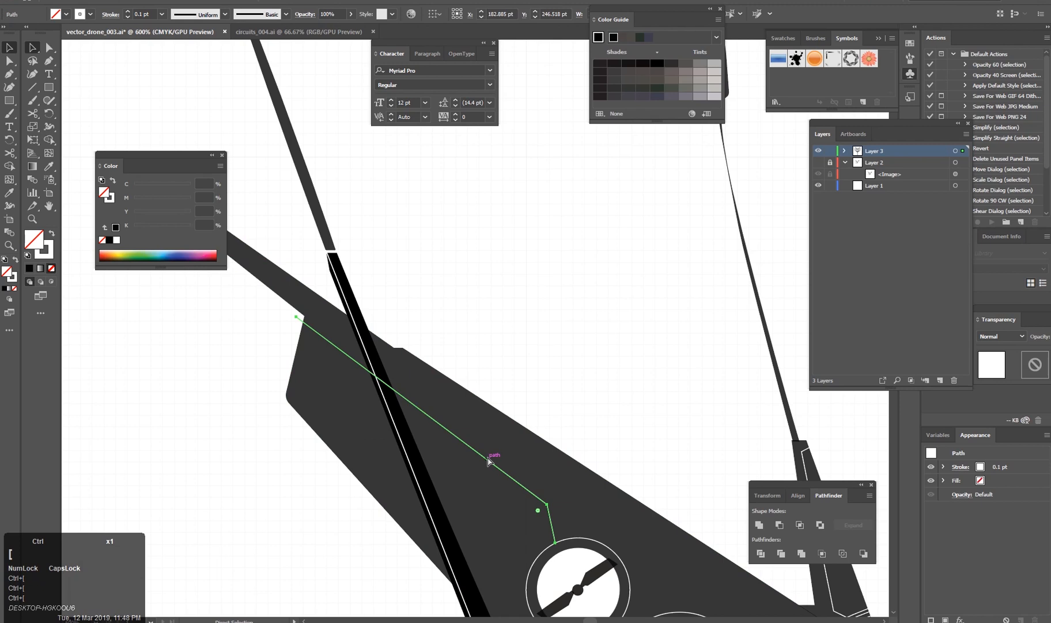
click(296, 227)
scroll(542, 271, down, 4)
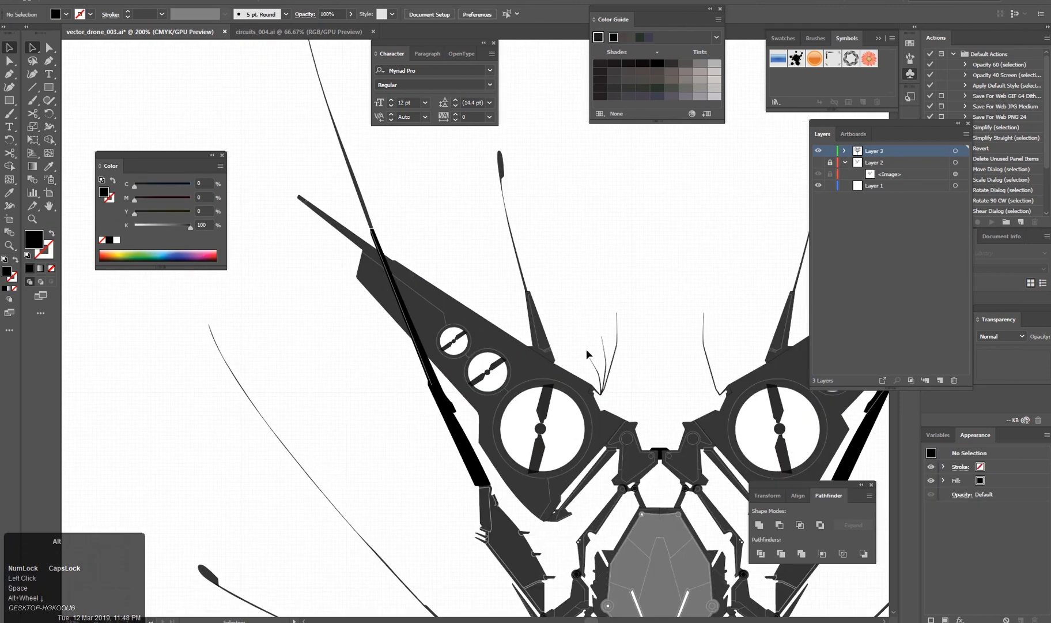
Select the long black strut crossing the left wing and examine its outline.
drag(553, 362, 508, 270)
scroll(392, 382, up, 1)
drag(349, 320, 431, 434)
scroll(431, 434, up, 2)
click(562, 449)
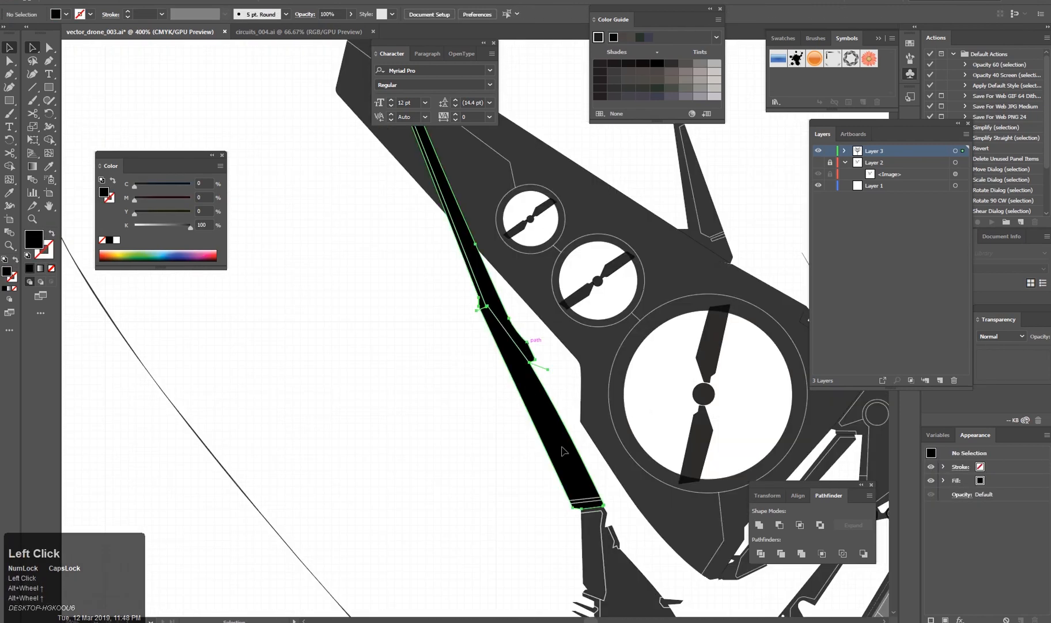
scroll(597, 485, up, 3)
scroll(600, 489, down, 3)
drag(502, 496, 449, 546)
click(269, 227)
scroll(269, 228, down, 3)
Delete the thin whisker lines rising from the inner edges of both upper wings.
drag(461, 461, 485, 282)
click(572, 541)
click(488, 384)
drag(494, 480, 457, 466)
drag(460, 370, 445, 507)
scroll(456, 281, up, 3)
drag(512, 371, 438, 301)
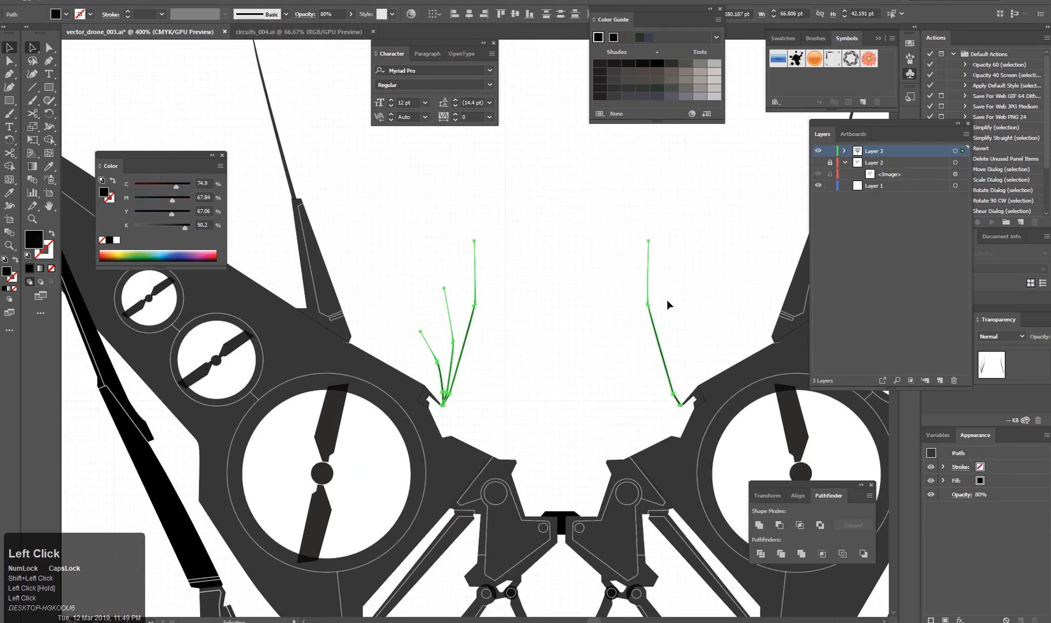
key(Delete)
Raise the tip anchor points of the small hook on the left wing's inner edge so it points outward.
scroll(580, 317, down, 4)
scroll(553, 338, up, 7)
key(a)
drag(471, 348, 475, 290)
click(491, 292)
click(473, 298)
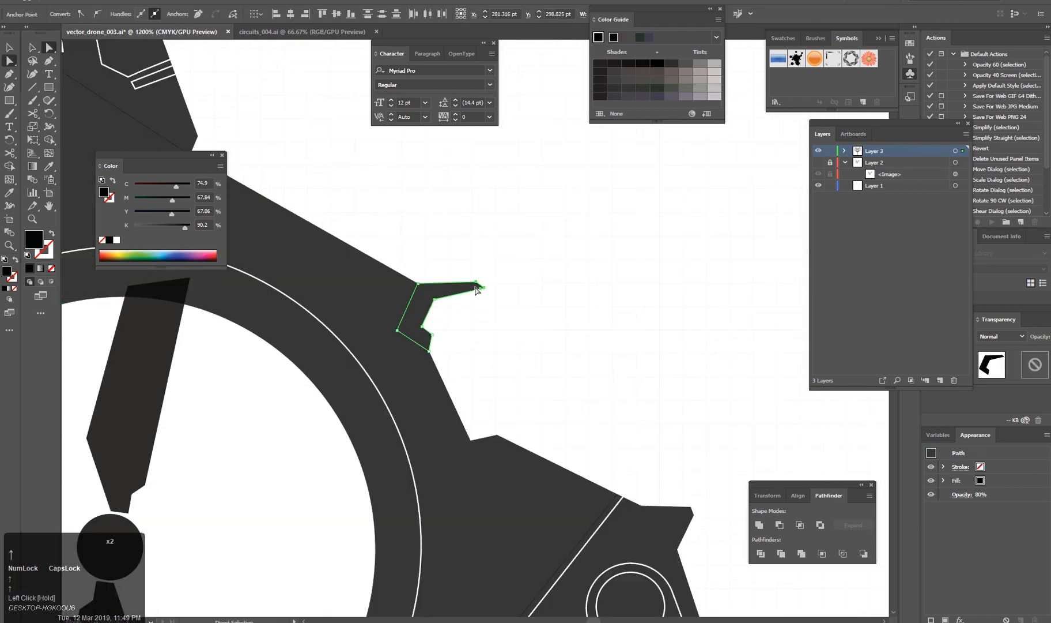
key(v)
click(526, 340)
Examine both upper wings and the left inner arm, checking the tiny white circle on the arm.
scroll(603, 420, down, 7)
scroll(625, 424, up, 1)
drag(625, 424, 534, 310)
scroll(523, 415, up, 3)
scroll(460, 398, down, 2)
drag(417, 368, 434, 477)
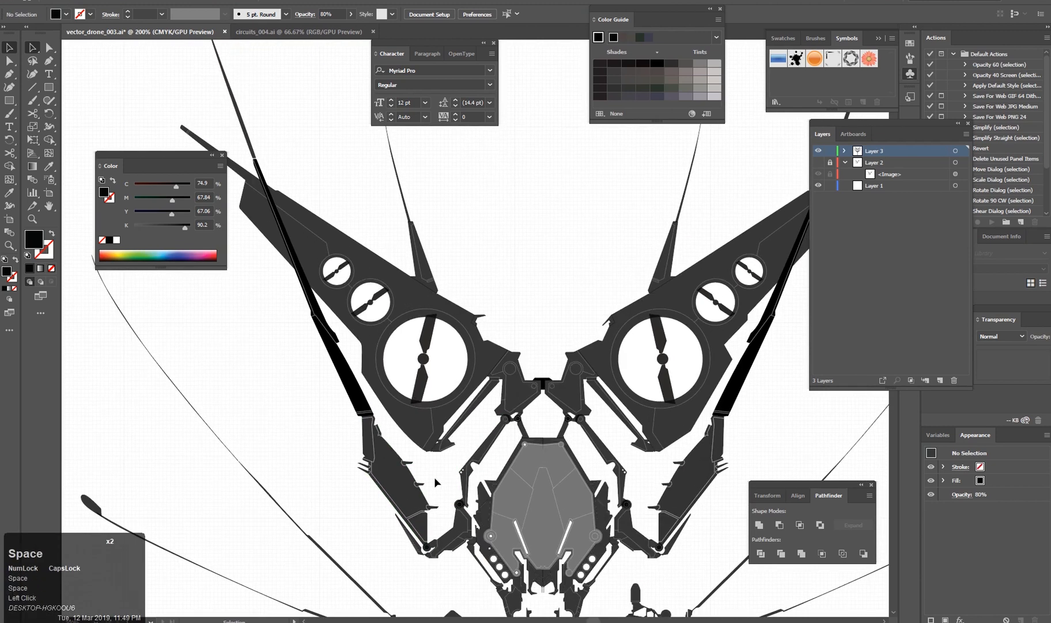
scroll(438, 472, up, 3)
click(462, 472)
scroll(427, 498, down, 3)
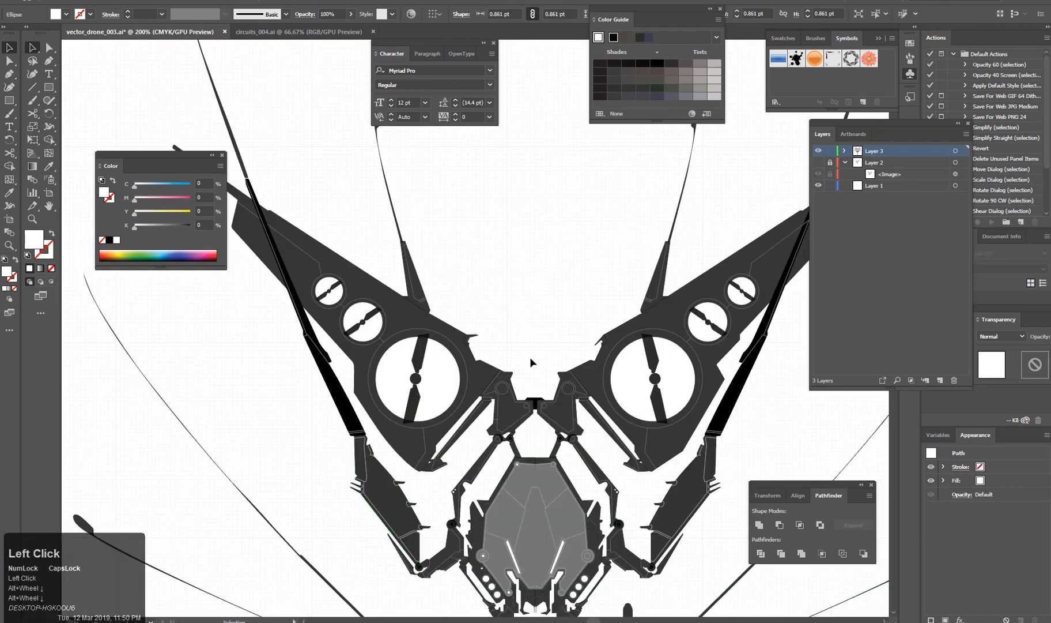
click(531, 360)
Move the left pod's lower inner corner anchor farther over the adjoining leg piece.
drag(522, 385, 530, 360)
scroll(544, 556, down, 1)
drag(545, 556, 524, 403)
scroll(490, 447, up, 1)
drag(483, 453, 459, 451)
scroll(459, 507, up, 3)
drag(460, 507, 464, 450)
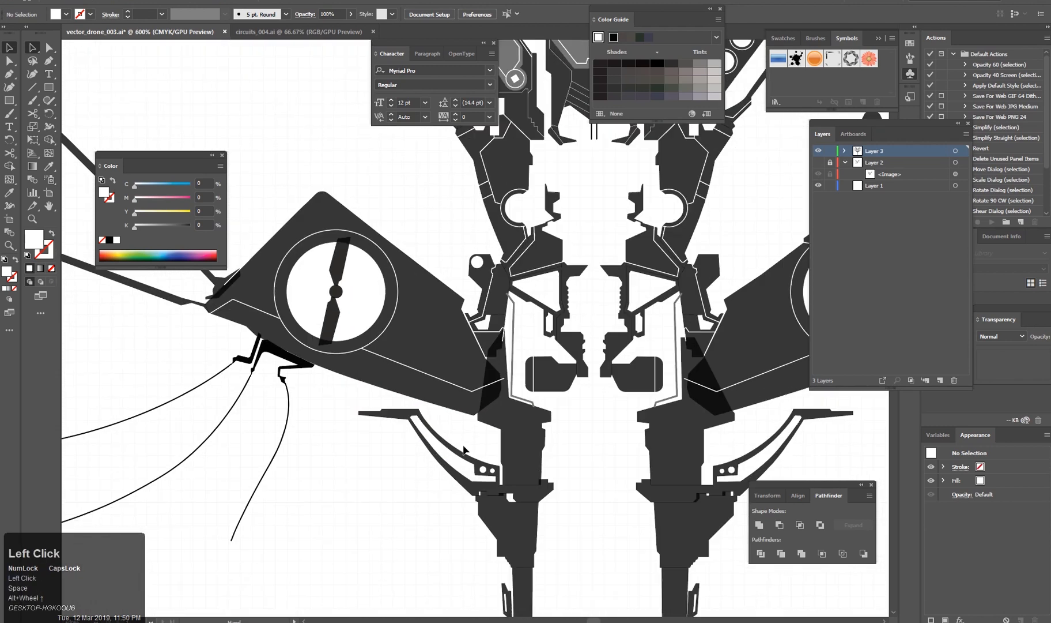
scroll(464, 450, up, 2)
click(474, 416)
key(a)
click(481, 346)
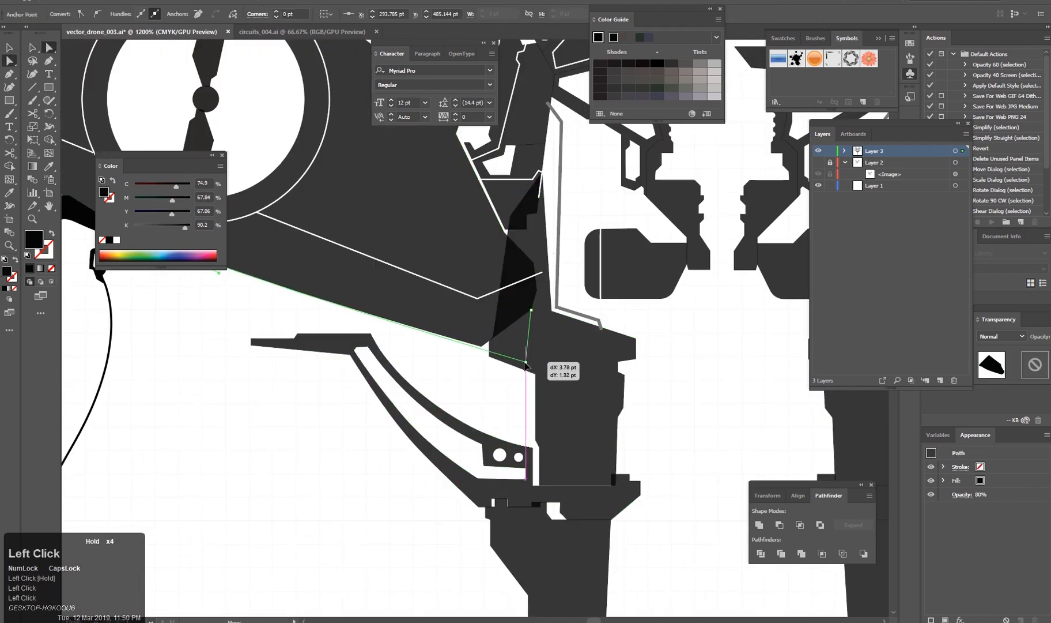
scroll(521, 389, up, 2)
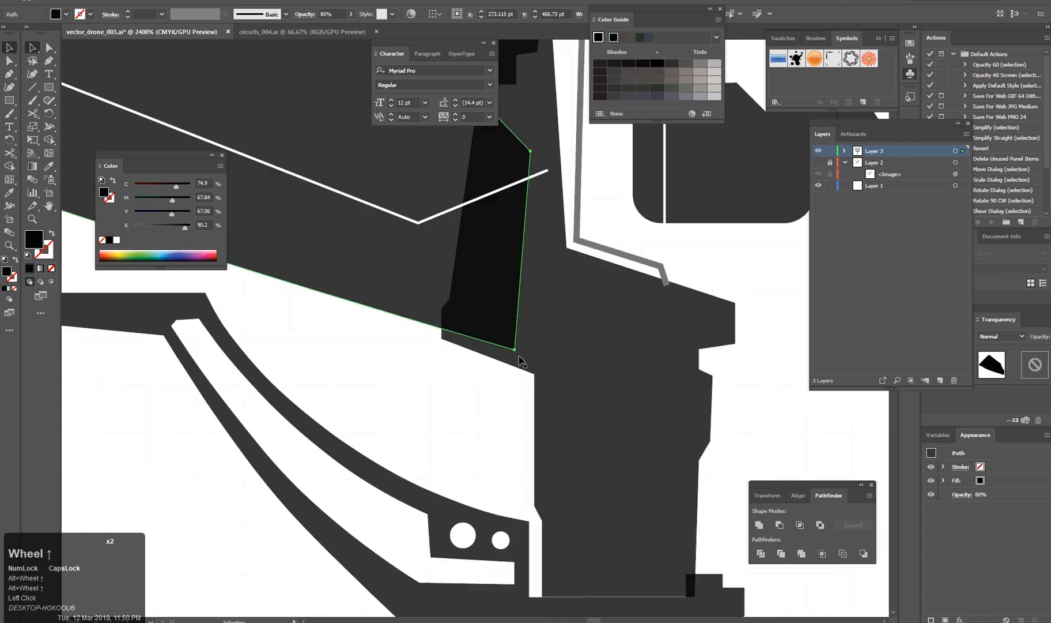
click(513, 349)
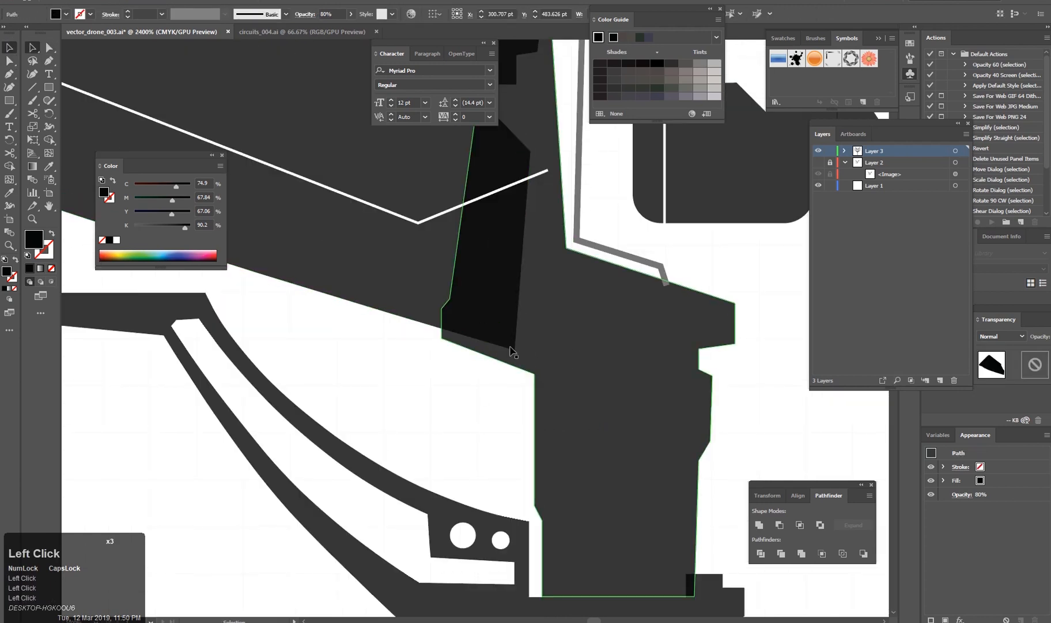
Round the left pod's lower inner corner and deselect the shape.
key(a)
click(514, 350)
drag(508, 340, 500, 327)
key(v)
click(438, 434)
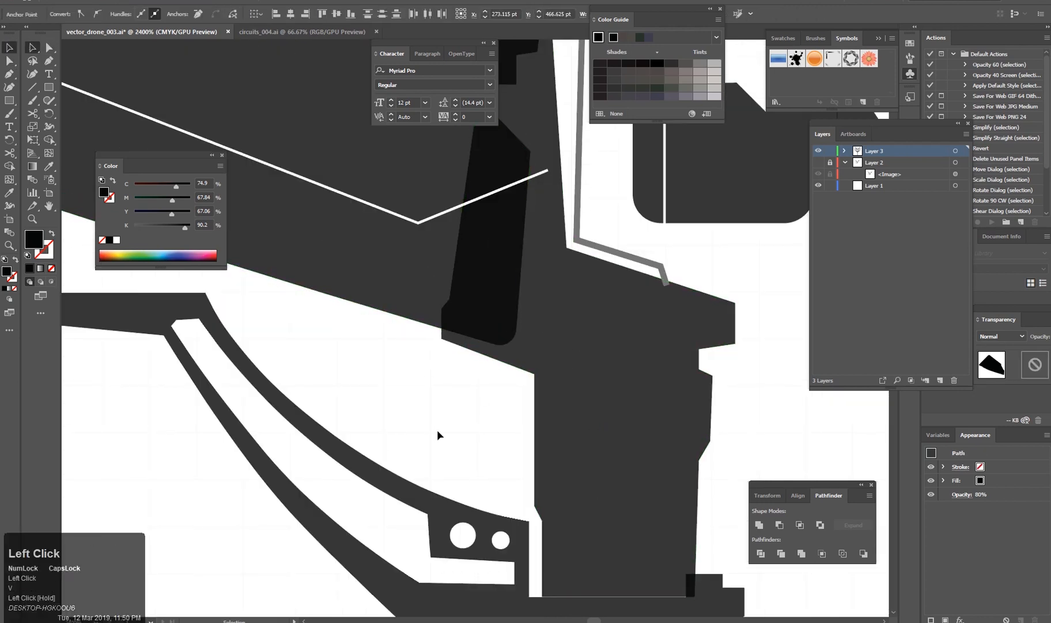
Adjust the inner end of the thin white line on the left pod to fit the pod's edge.
scroll(438, 434, down, 4)
key(space)
drag(441, 435, 501, 473)
scroll(502, 412, down, 1)
scroll(509, 418, up, 5)
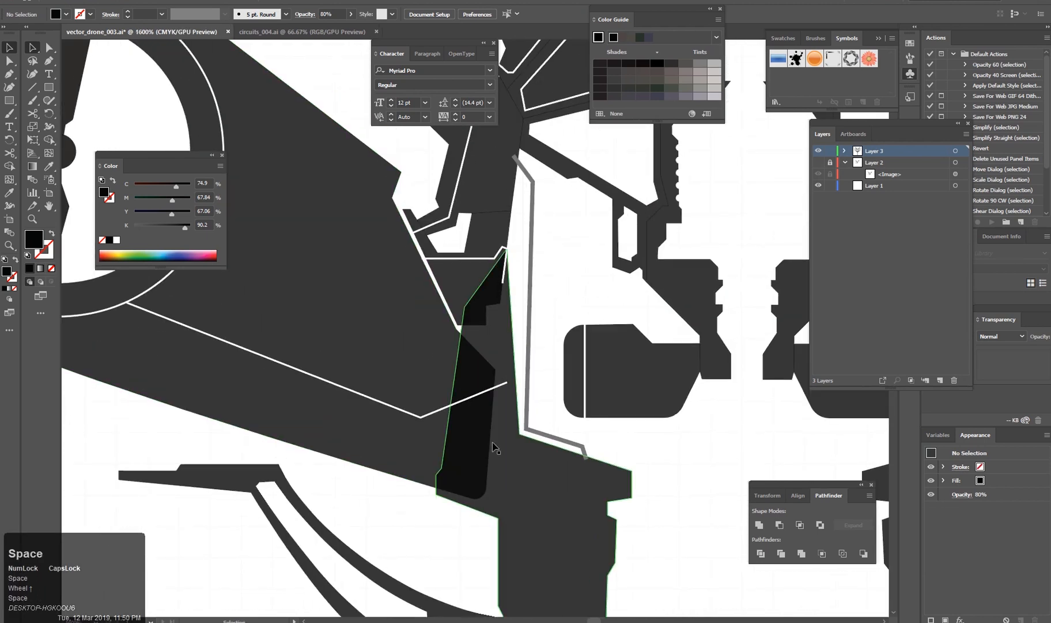
click(506, 367)
key(a)
click(552, 400)
scroll(573, 432, down, 5)
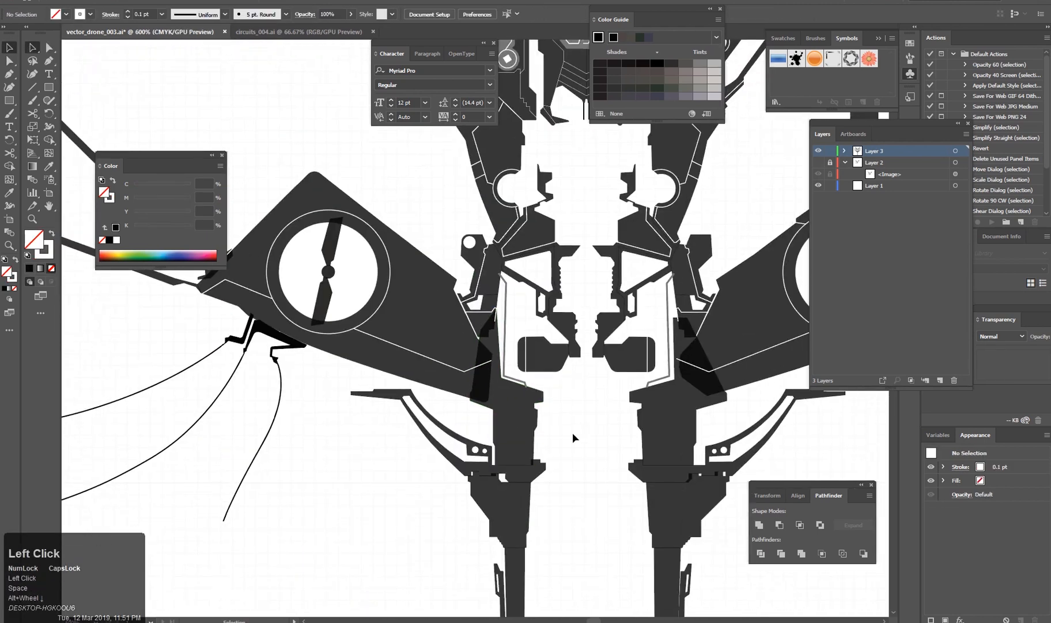
Try to duplicate a large hole's ring onto the small hole beside the canopy and shrink it with Free Transform.
scroll(466, 493, down, 1)
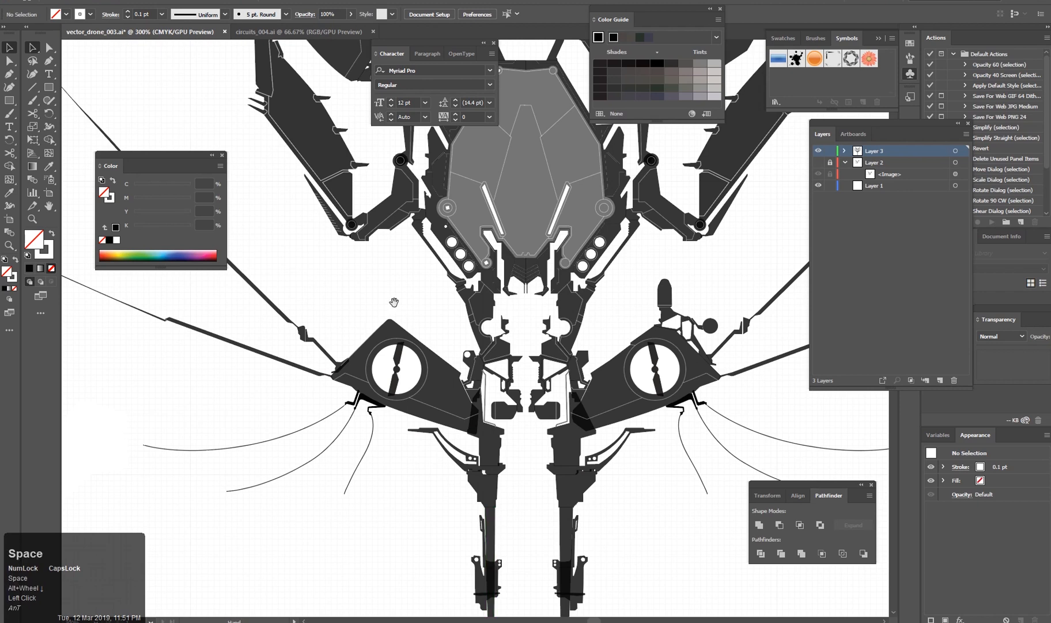
drag(393, 302, 338, 533)
scroll(359, 495, up, 6)
drag(452, 389, 419, 289)
key(e)
drag(496, 372, 437, 316)
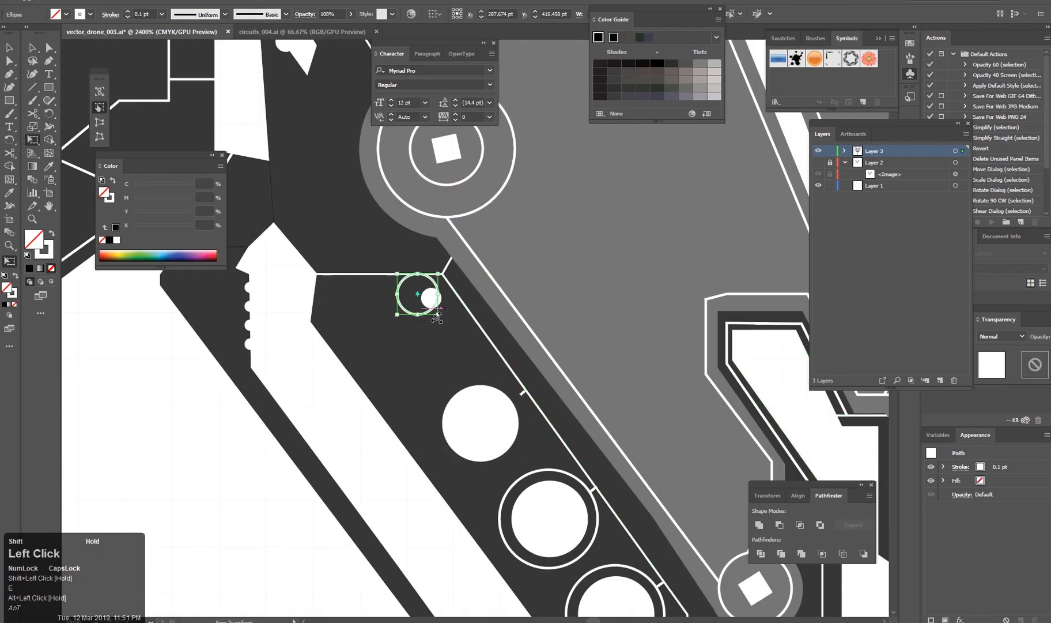
scroll(438, 317, up, 1)
key(ctrl+z)
key(ctrl+z)
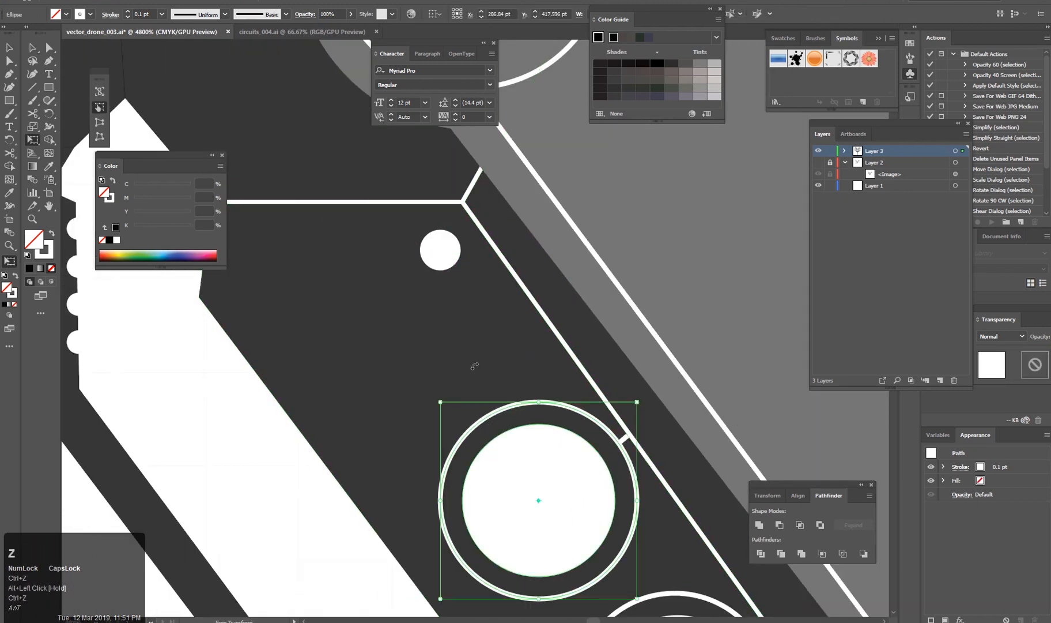
Retry copying and scaling the large ring for the small hole, and undo the attempts.
key(v)
drag(493, 413, 417, 196)
key(e)
drag(560, 381, 514, 314)
key(ctrl+z)
key(ctrl+z)
drag(615, 434, 506, 299)
key(ctrl+z)
key(v)
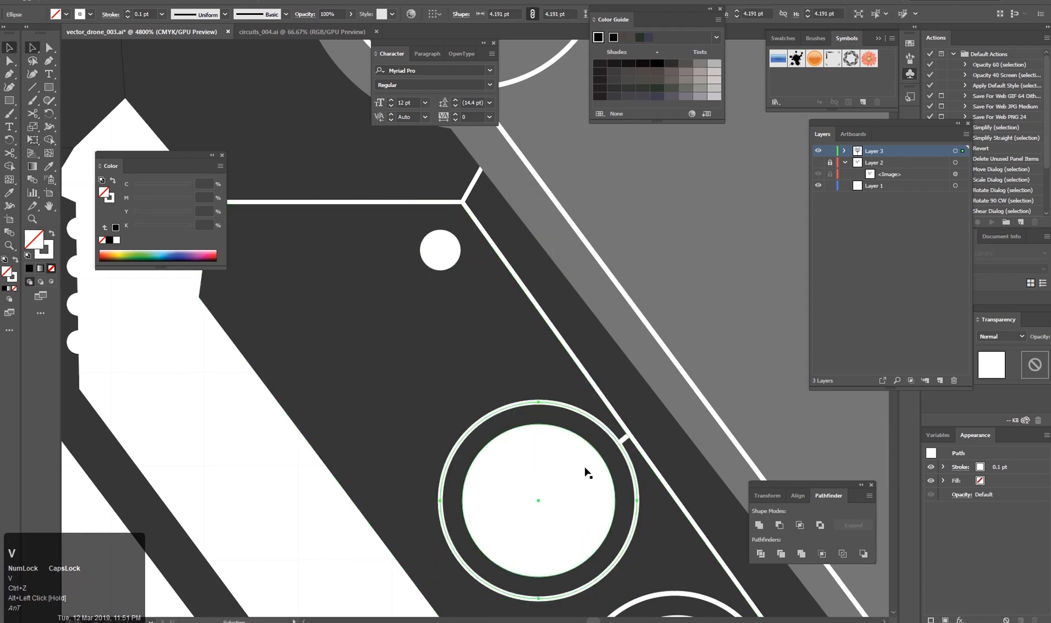
Scale a copy of the large hole's ring with Free Transform into a concentric outline around the small hole.
key(e)
drag(489, 235, 462, 278)
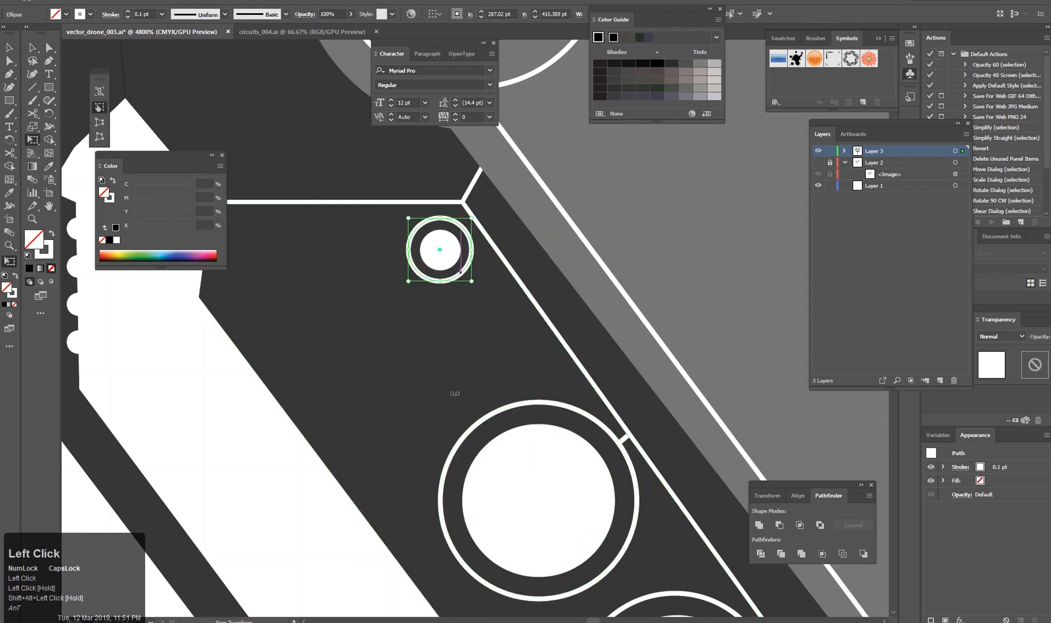
scroll(455, 393, down, 2)
click(458, 455)
scroll(458, 456, up, 2)
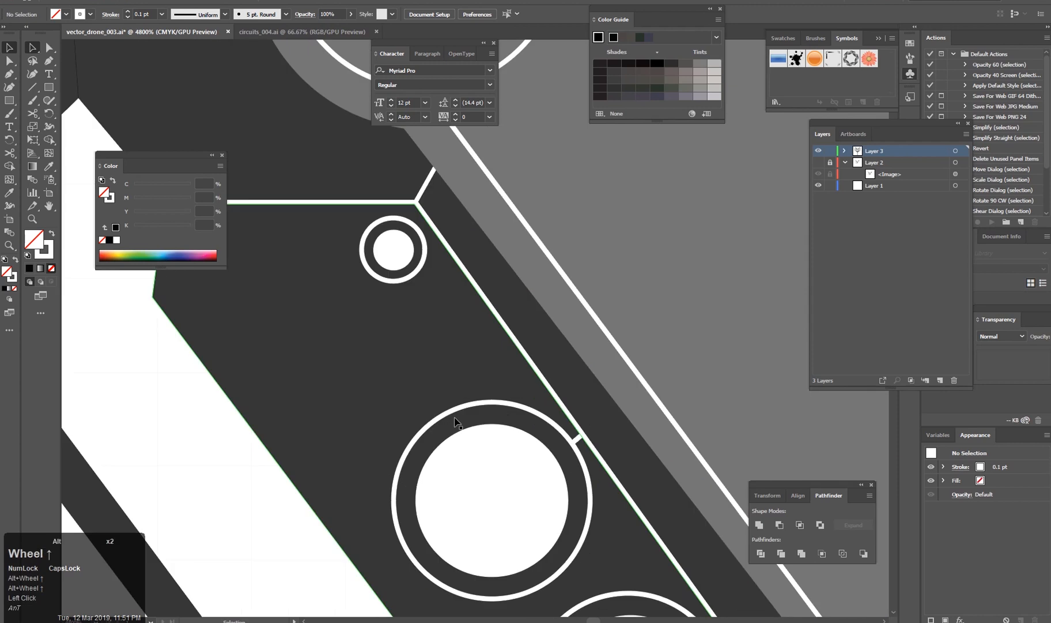
Examine the whole drone illustration, comparing the wings, arms, pods and antennae on both halves.
scroll(455, 422, down, 4)
key(space)
drag(353, 528, 478, 406)
scroll(479, 405, down, 3)
key(space)
drag(402, 135, 425, 514)
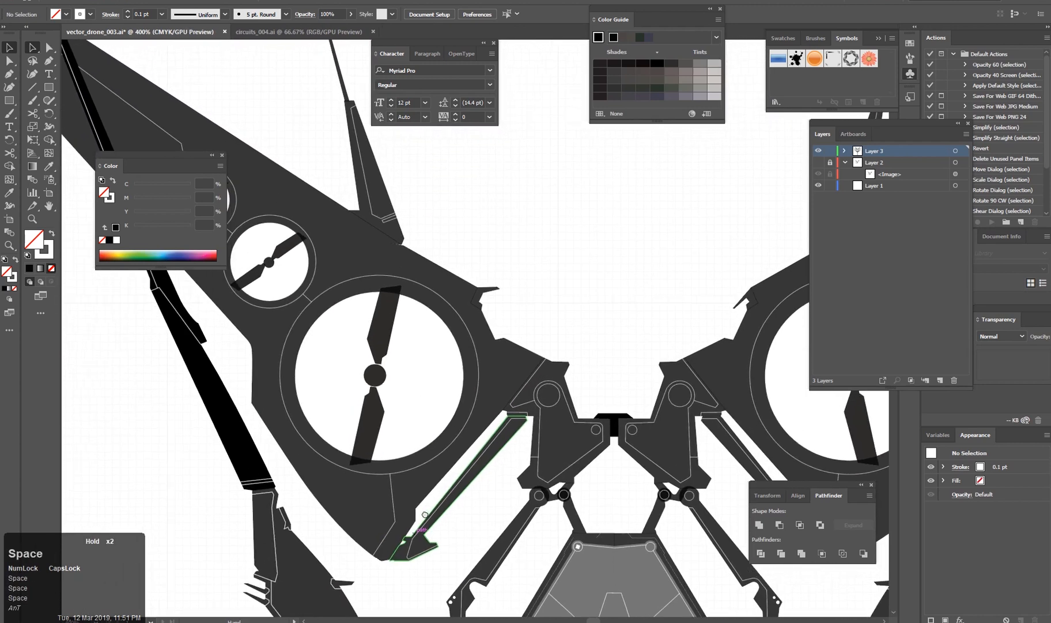
scroll(425, 514, down, 4)
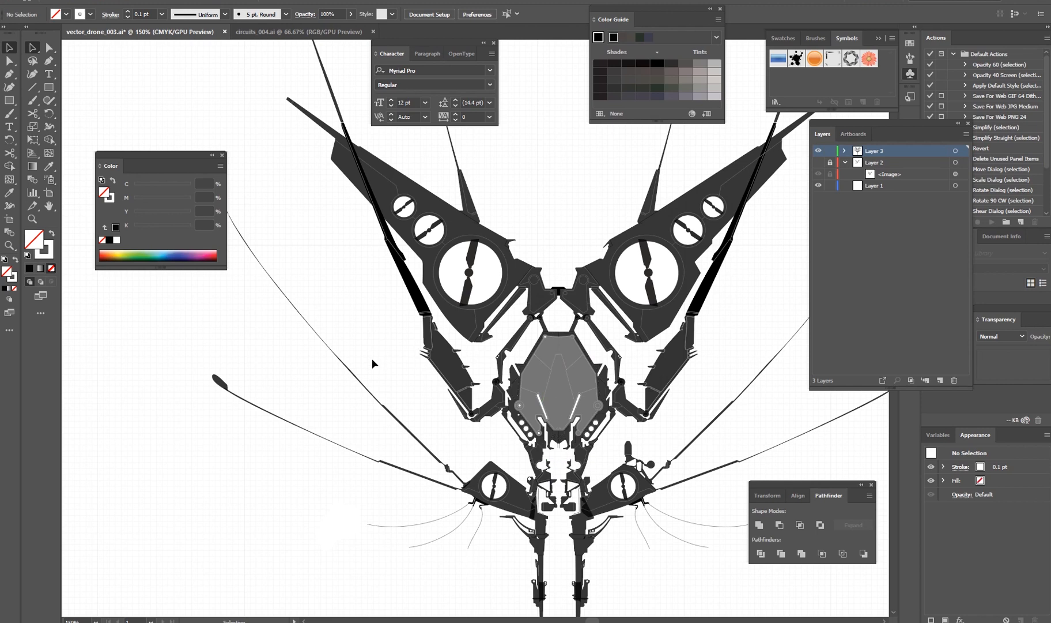
scroll(368, 398, down, 1)
scroll(496, 413, up, 1)
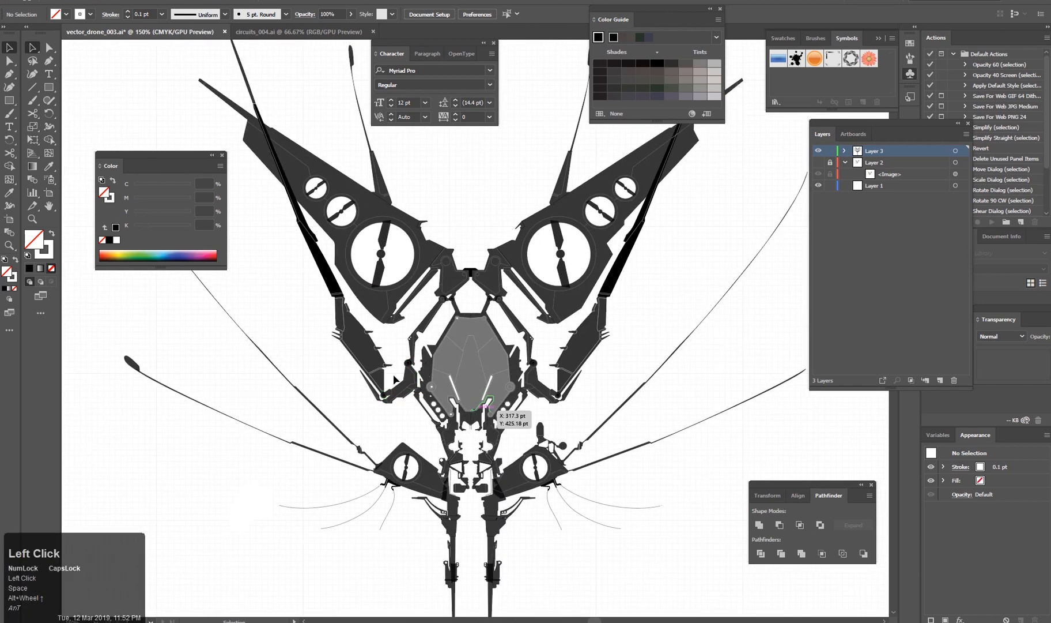
scroll(398, 389, down, 1)
drag(411, 411, 403, 380)
drag(291, 374, 308, 392)
scroll(308, 393, down, 1)
key(space)
drag(351, 519, 357, 399)
drag(312, 245, 350, 412)
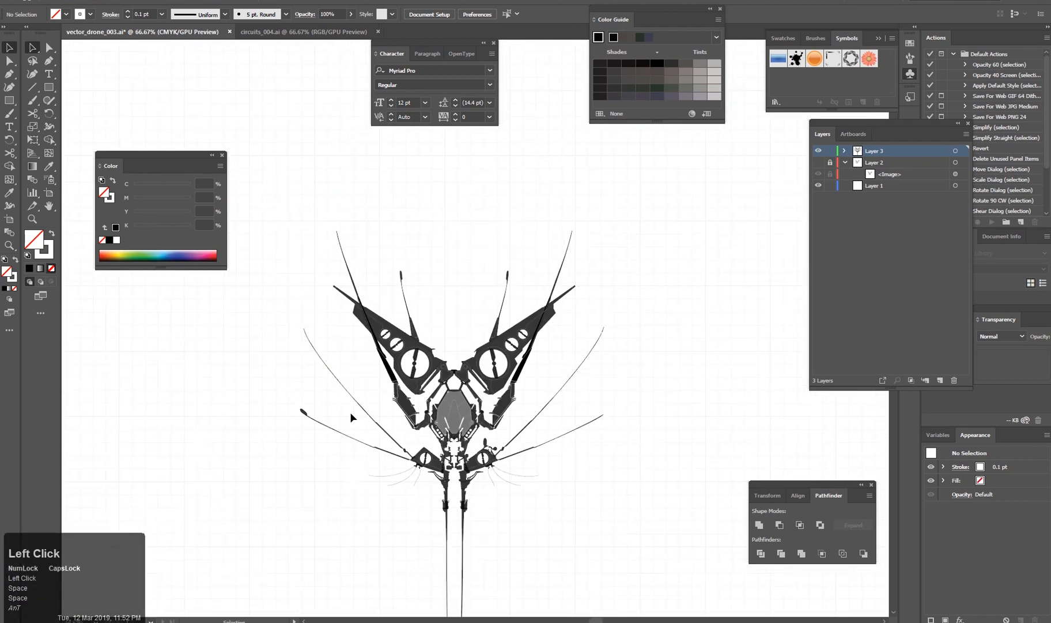
Place a copy of a white hole circle at the bend of the left inner arm and bring it to the front.
scroll(350, 412, up, 2)
drag(406, 354, 363, 354)
scroll(361, 364, down, 1)
scroll(360, 366, up, 1)
drag(362, 403, 274, 328)
scroll(403, 307, up, 5)
drag(433, 274, 411, 381)
drag(498, 287, 549, 46)
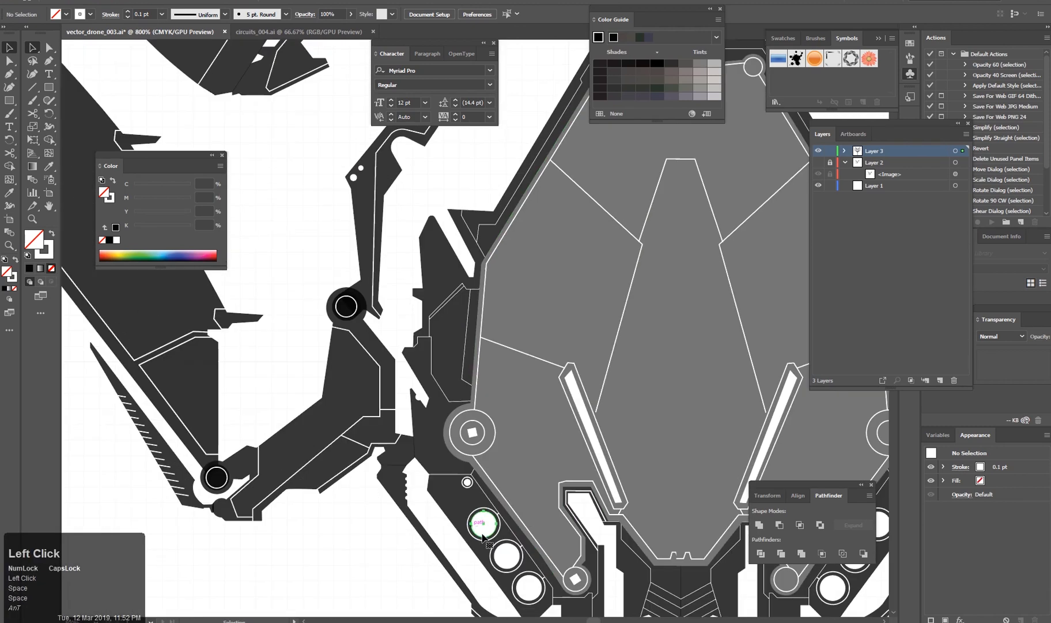
click(483, 524)
scroll(382, 230, up, 2)
drag(382, 229, 468, 369)
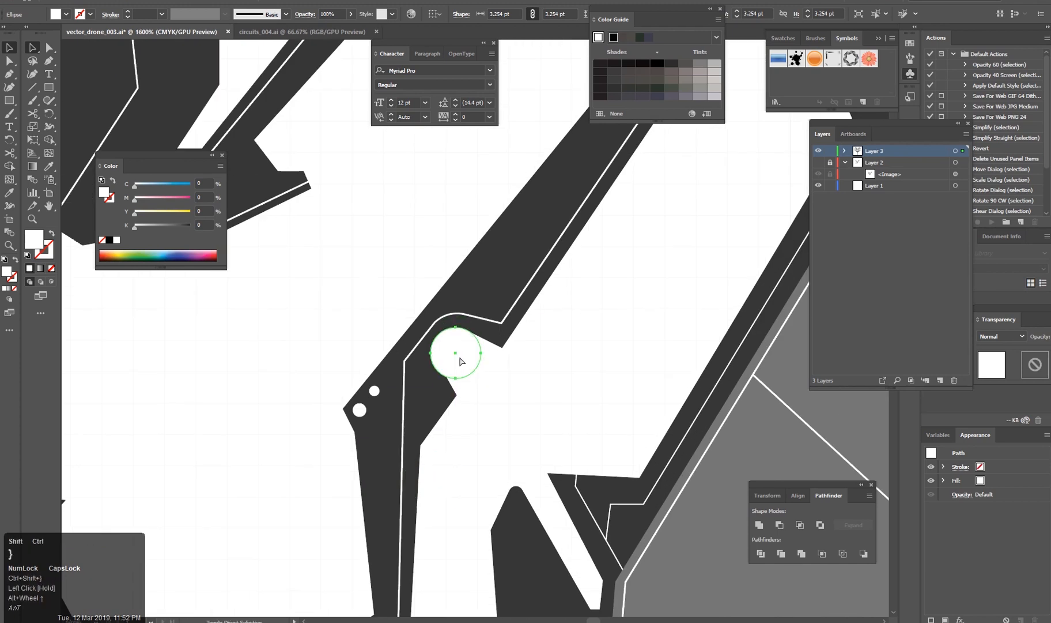
Enlarge the white circle at the bend of the left inner arm to about 4.23 pt and fit it into the notch.
click(528, 426)
scroll(528, 427, down, 2)
scroll(530, 423, up, 3)
drag(401, 323, 398, 321)
click(512, 421)
scroll(511, 421, down, 4)
scroll(514, 419, up, 3)
click(409, 370)
drag(410, 374, 441, 371)
scroll(441, 371, up, 3)
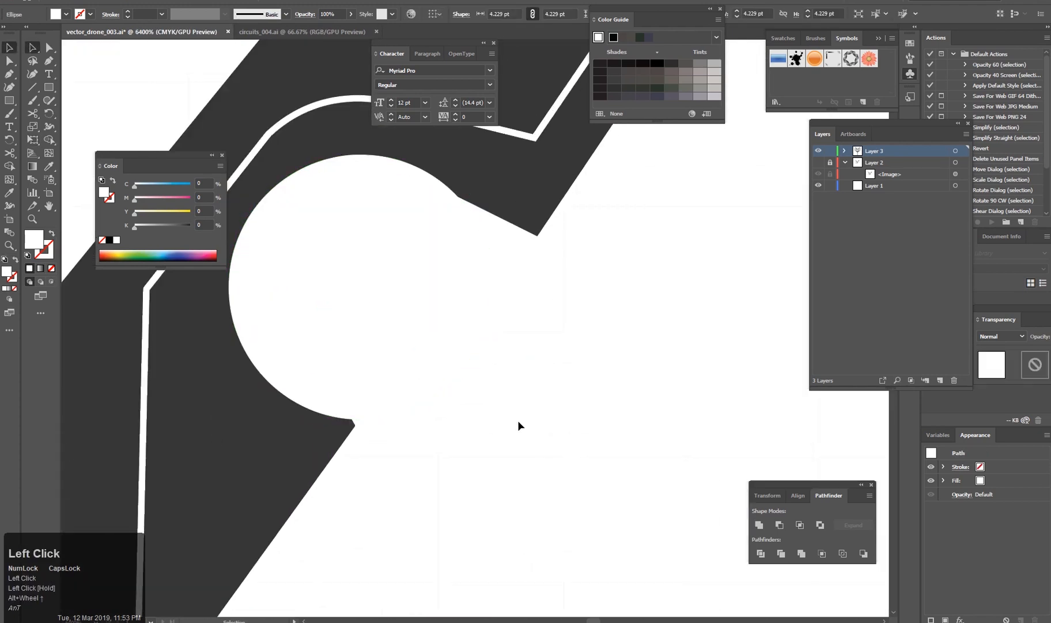
scroll(519, 426, down, 3)
scroll(385, 377, up, 2)
click(385, 376)
click(556, 469)
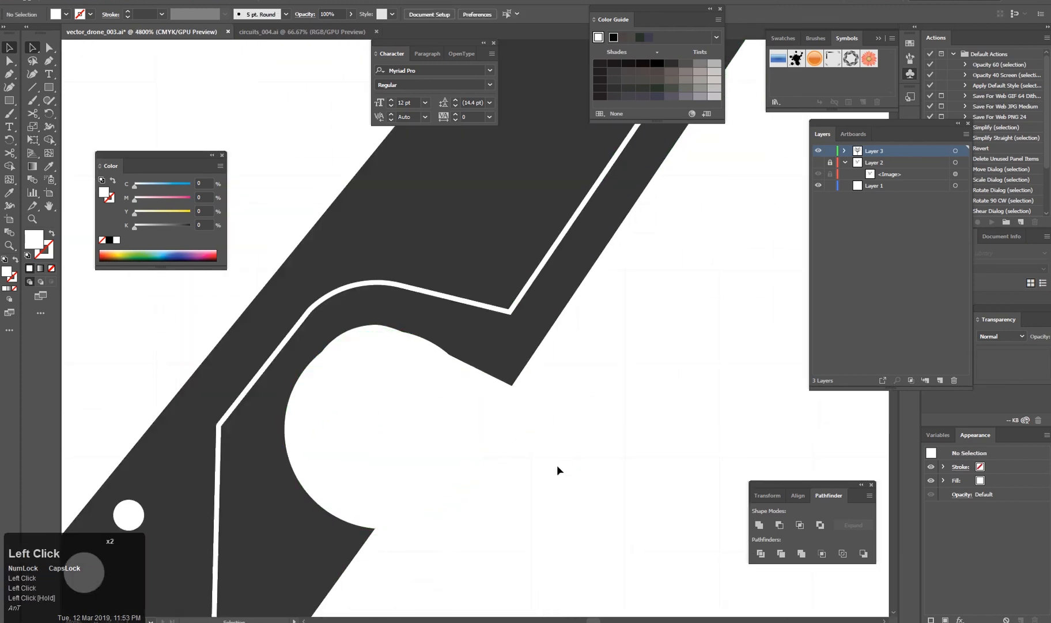
scroll(482, 451, down, 4)
scroll(547, 471, up, 3)
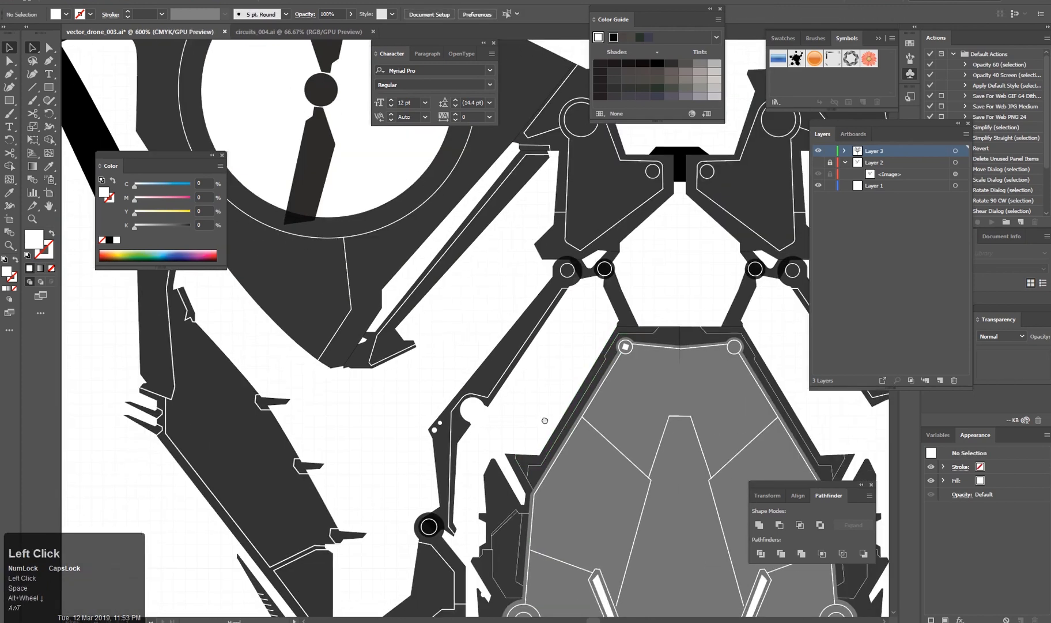
Delete a stray shape from the left side of the drone's lower body.
scroll(475, 364, down, 6)
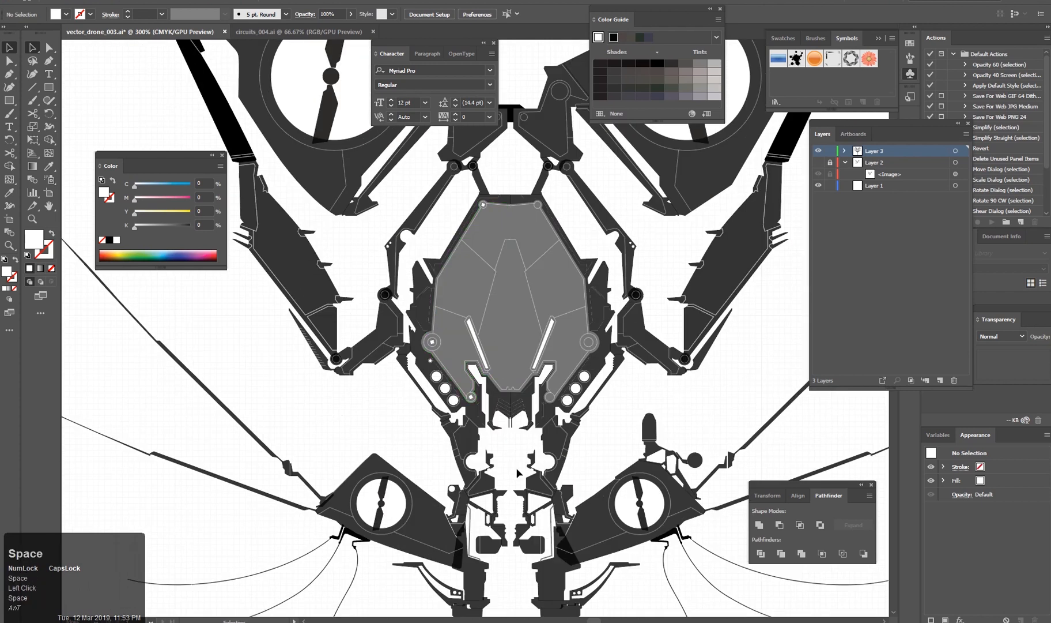
scroll(535, 453, down, 1)
scroll(432, 386, up, 3)
click(471, 405)
key(Delete)
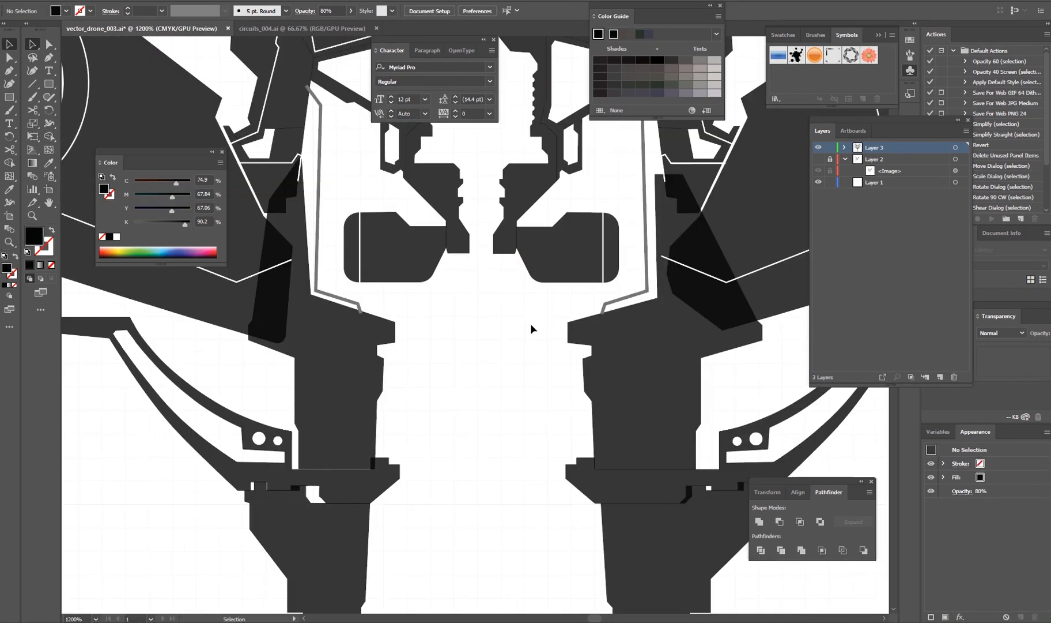
Sample the white 0.1 pt stroke and draw a bent panel line down the left inner column of the lower body.
drag(531, 323, 460, 340)
scroll(511, 487, up, 2)
key(i)
click(271, 439)
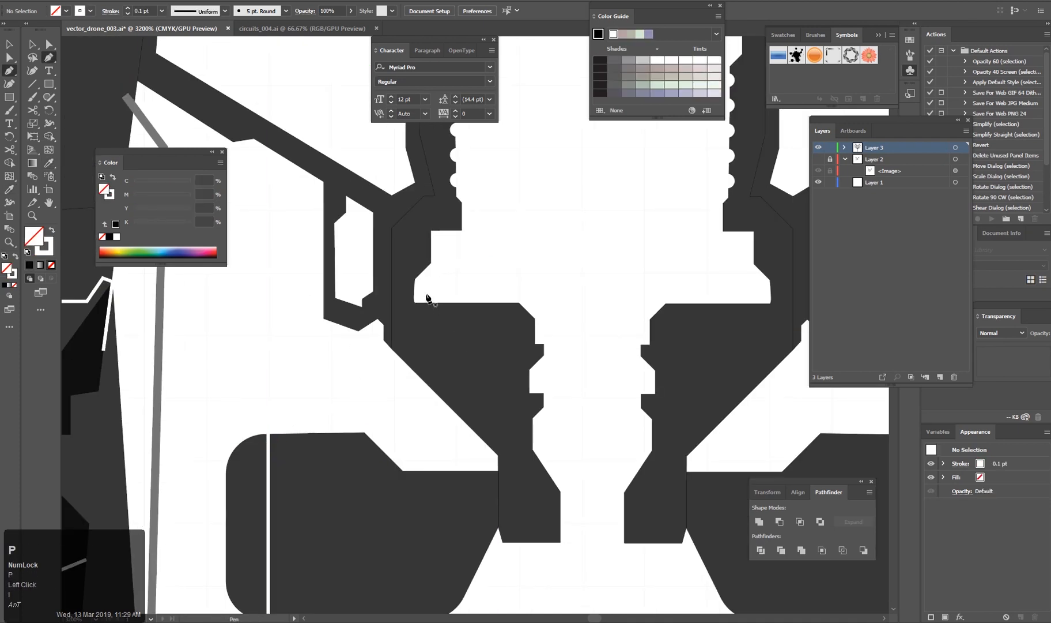
click(504, 418)
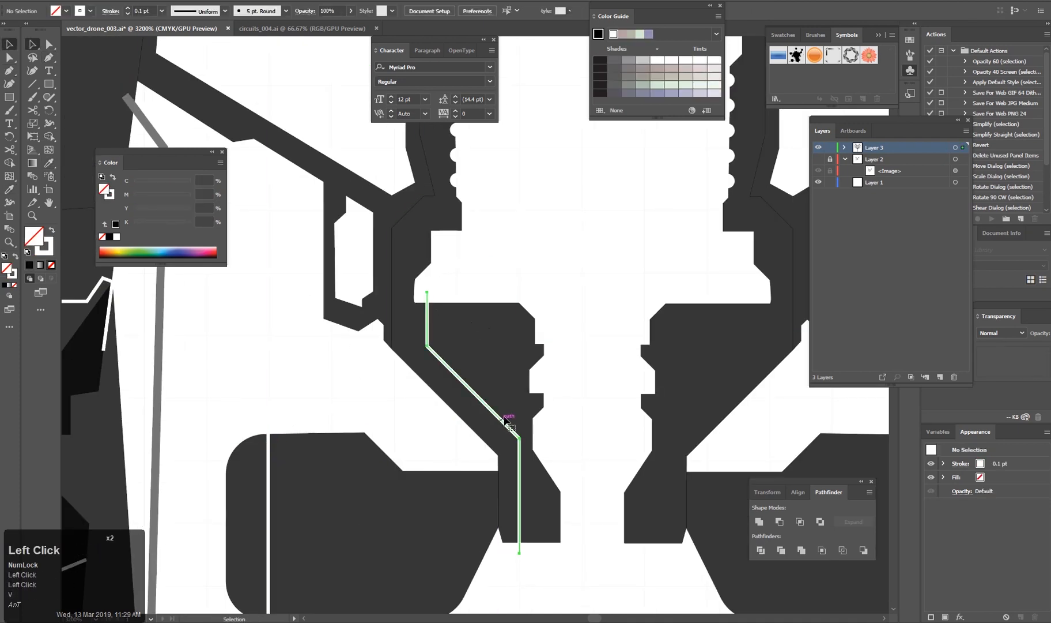
Straighten the short slanted edge just above the upper end of the new panel line.
scroll(504, 418, up, 1)
scroll(430, 375, up, 2)
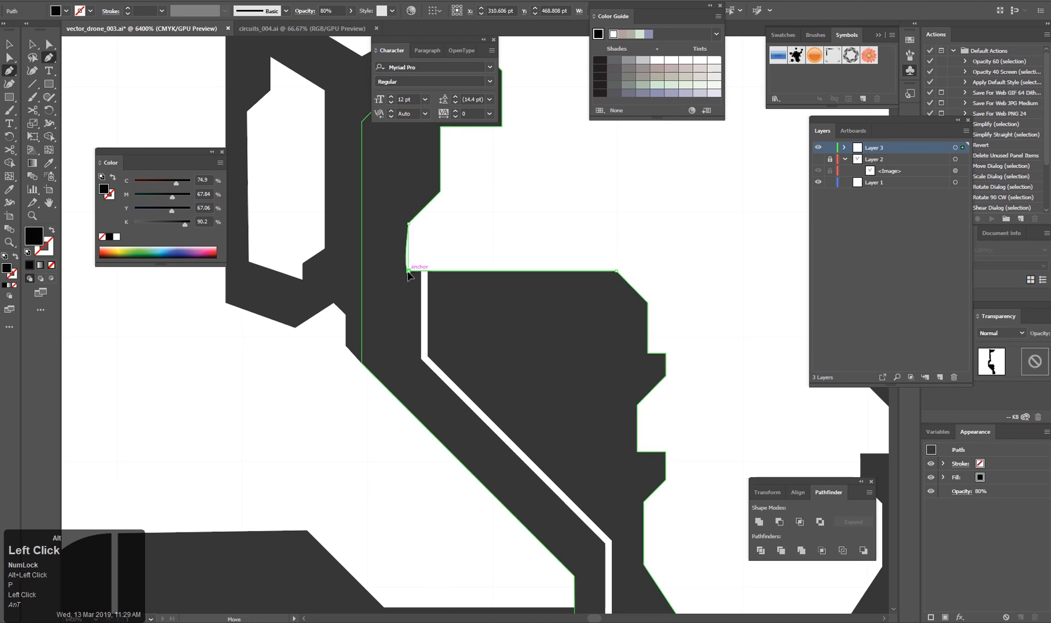
scroll(542, 415, down, 3)
scroll(510, 444, up, 3)
scroll(509, 444, up, 2)
drag(547, 486, 628, 312)
Try to adjust the corner of the upper tooth on the left column's inner edge, and undo the change.
key(p)
drag(571, 407, 593, 328)
key(a)
click(583, 308)
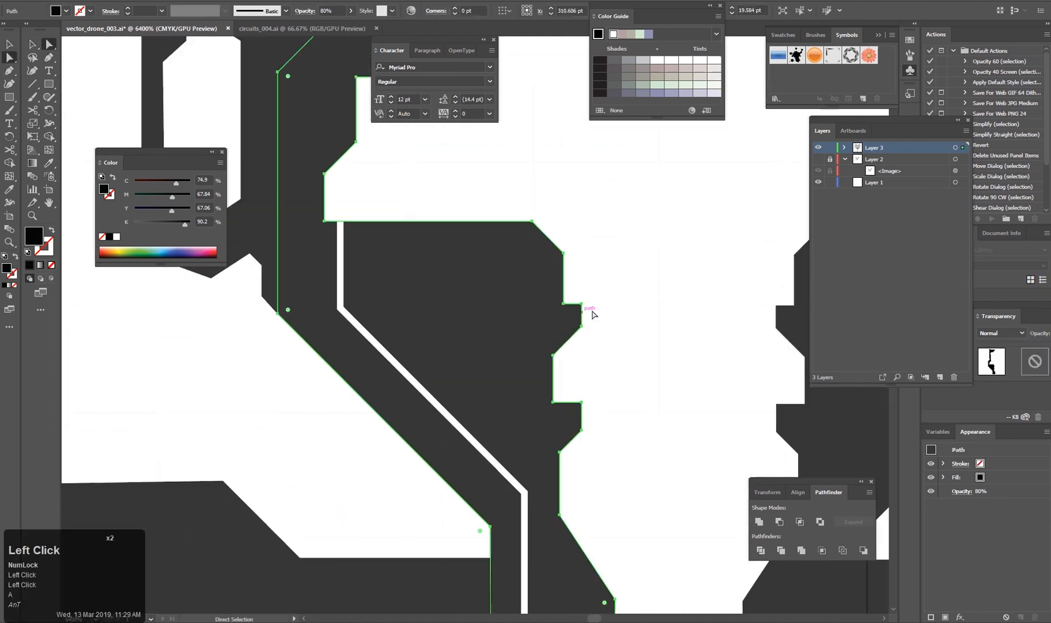
click(582, 304)
key(ctrl+z)
click(594, 380)
key(p)
drag(588, 300, 588, 337)
click(583, 328)
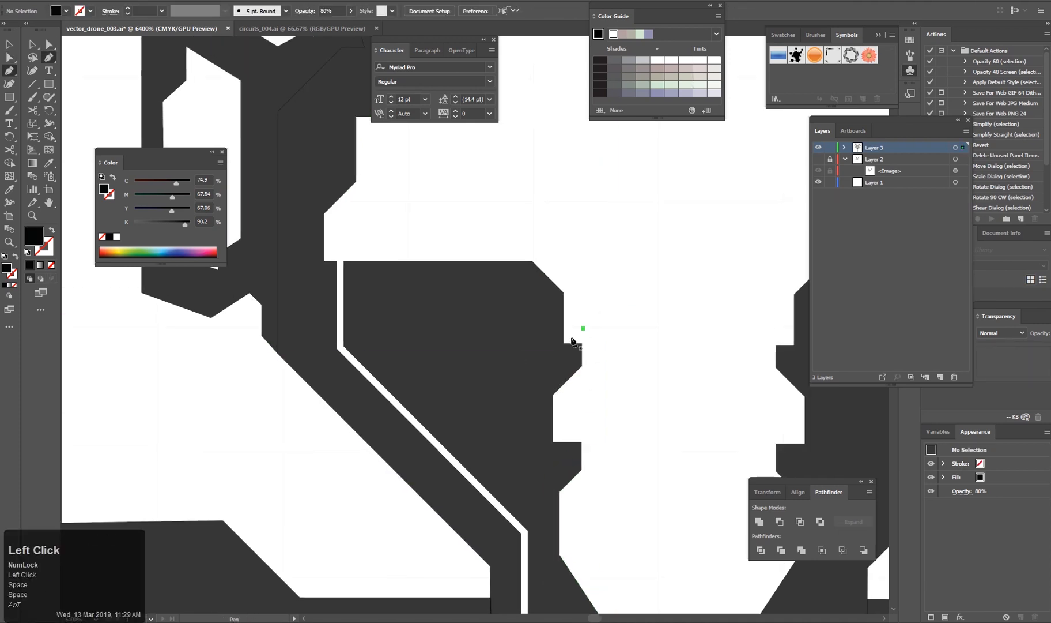
key(Escape)
key(ctrl+z)
Sample the white 0.1 pt stroke and draw a diagonal line from the column's upper tooth to the bent panel line.
key(i)
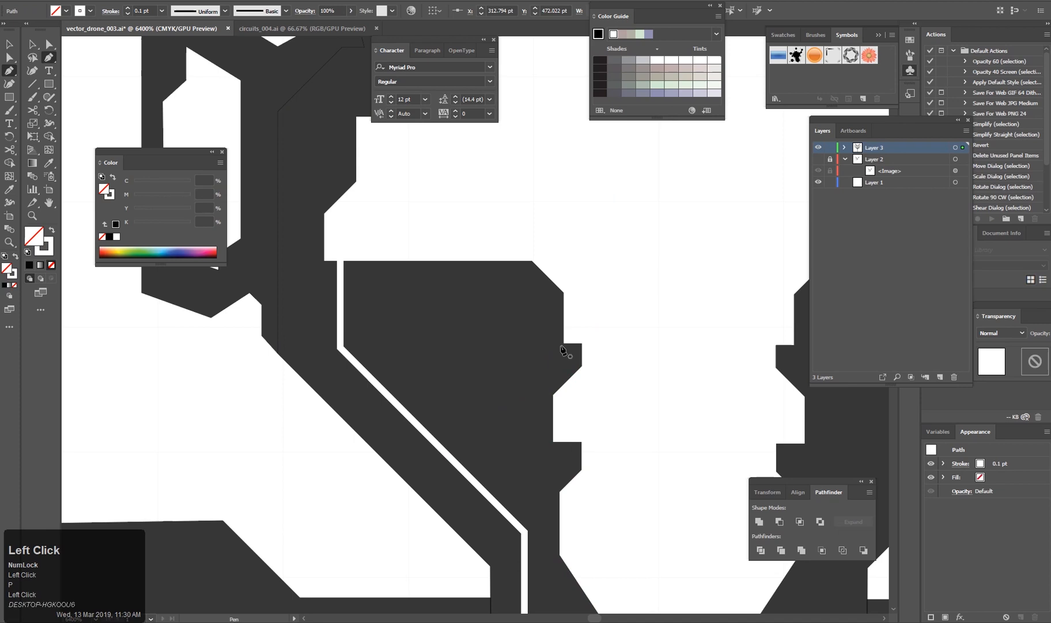
click(443, 448)
key(v)
click(578, 404)
click(584, 410)
Place a parallel copy of the diagonal line at the column's lower tooth and align it with the bent panel line.
alt+drag(527, 377, 583, 415)
click(591, 418)
click(562, 434)
click(580, 415)
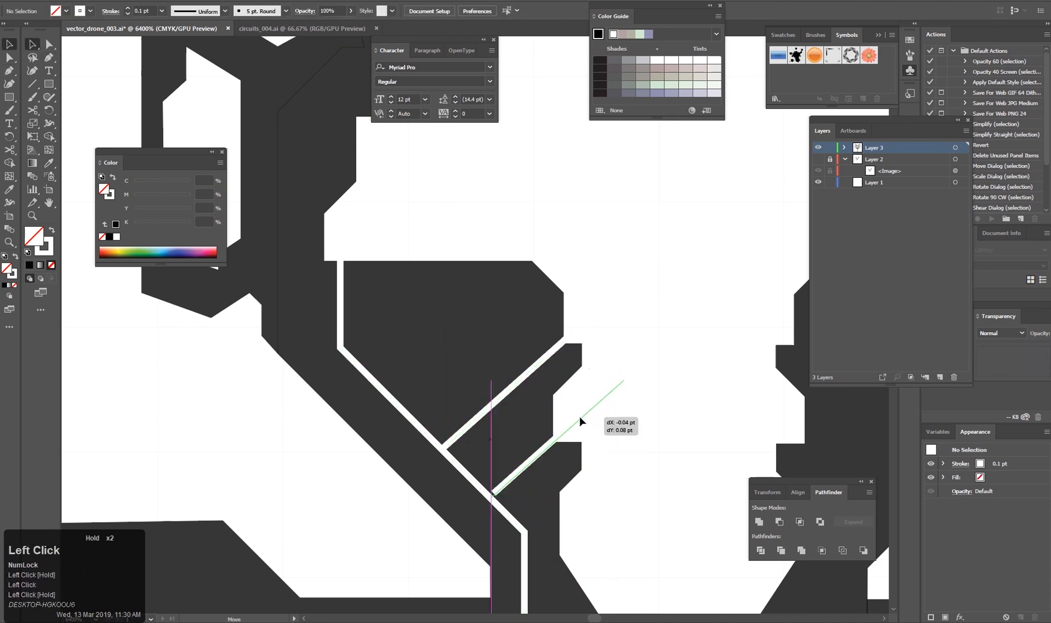
alt+scroll(626, 495, down, 6)
alt+scroll(568, 466, up, 8)
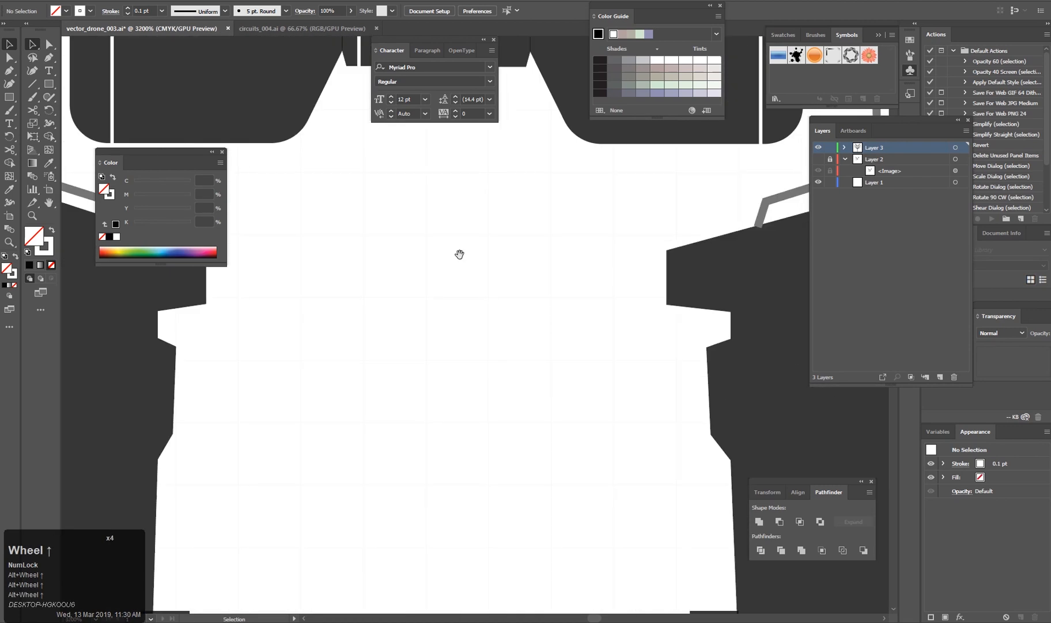
click(459, 427)
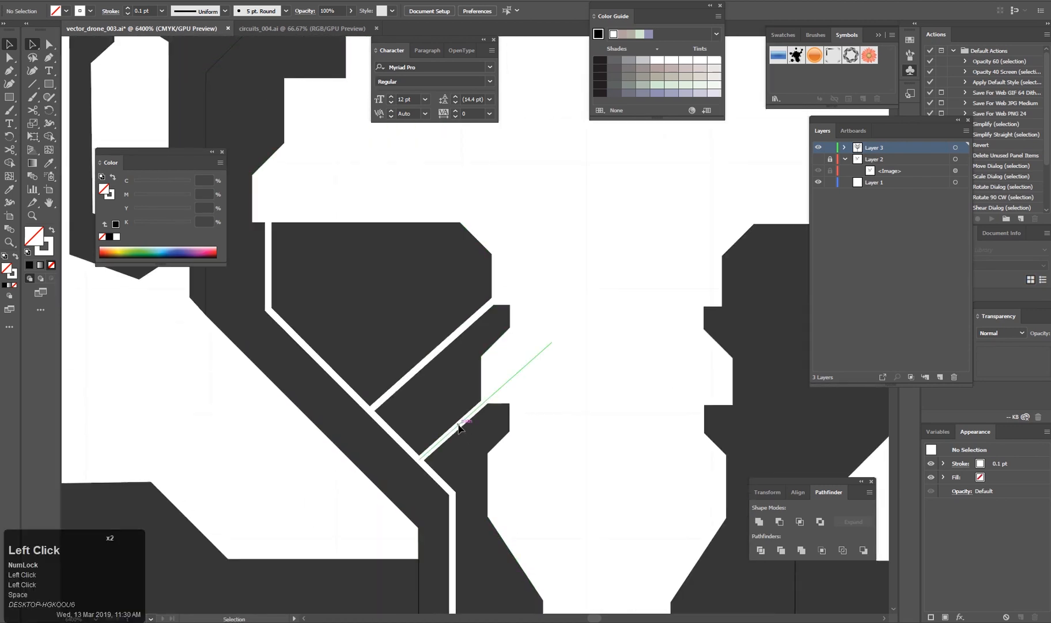
alt+scroll(525, 406, up, 1)
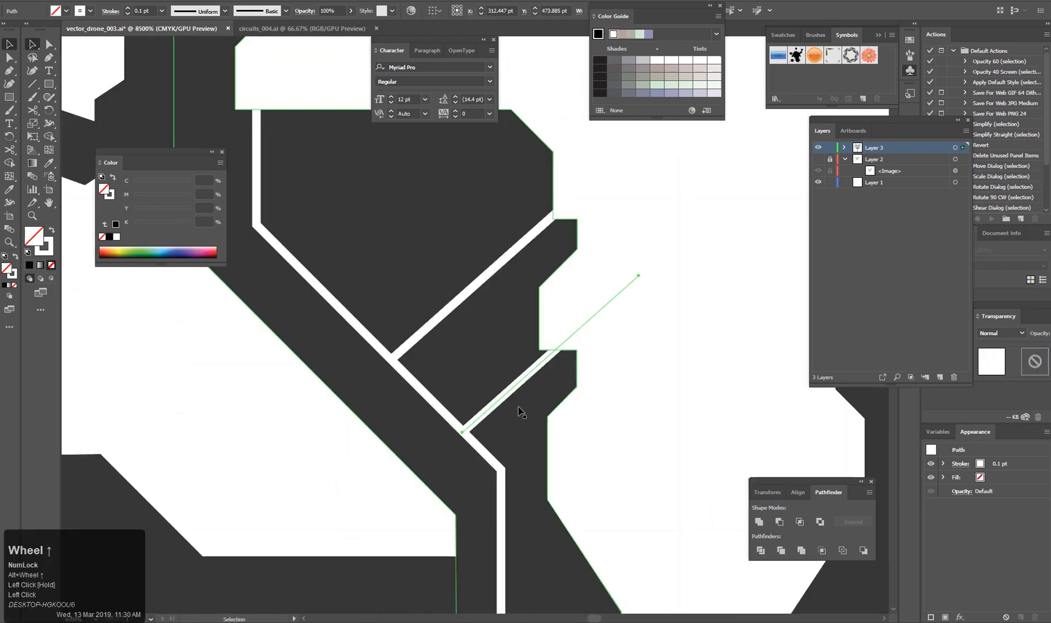
click(667, 388)
drag(491, 403, 487, 443)
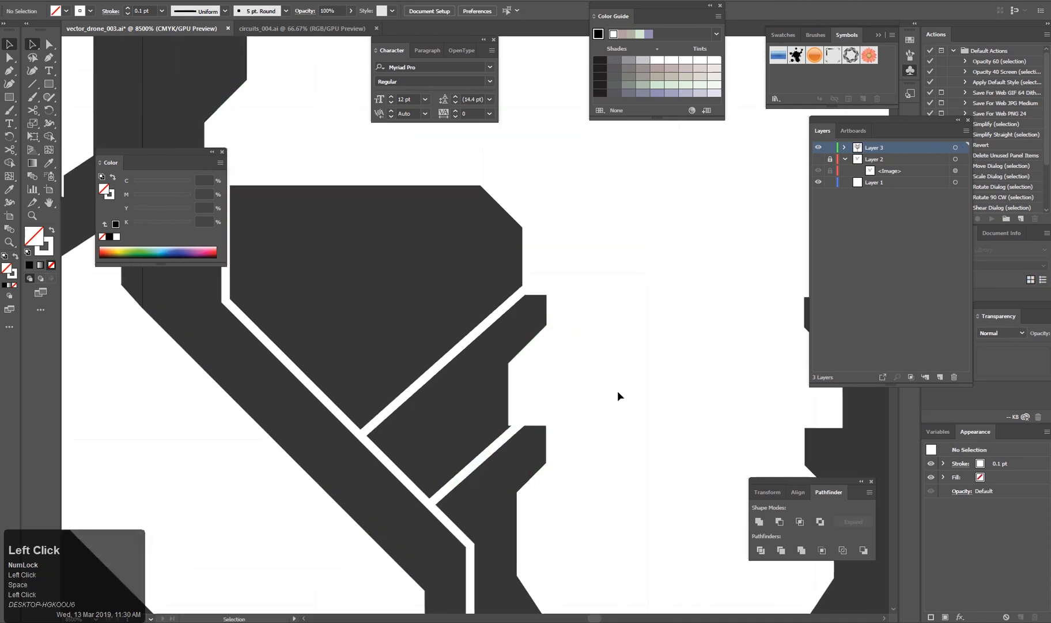
Try nudging the corner anchors between the column's two teeth to the right, and undo the nudge.
click(515, 392)
shift+click(508, 426)
key(Right)
key(ctrl+z)
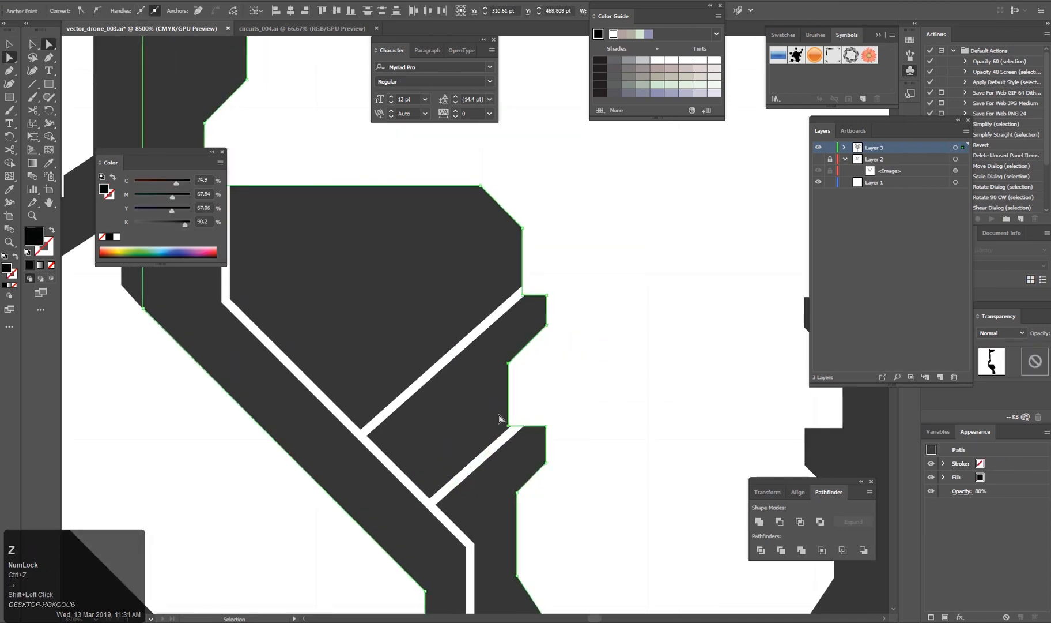
drag(514, 429, 514, 429)
click(650, 446)
alt+shift+scroll(650, 446, down, 3)
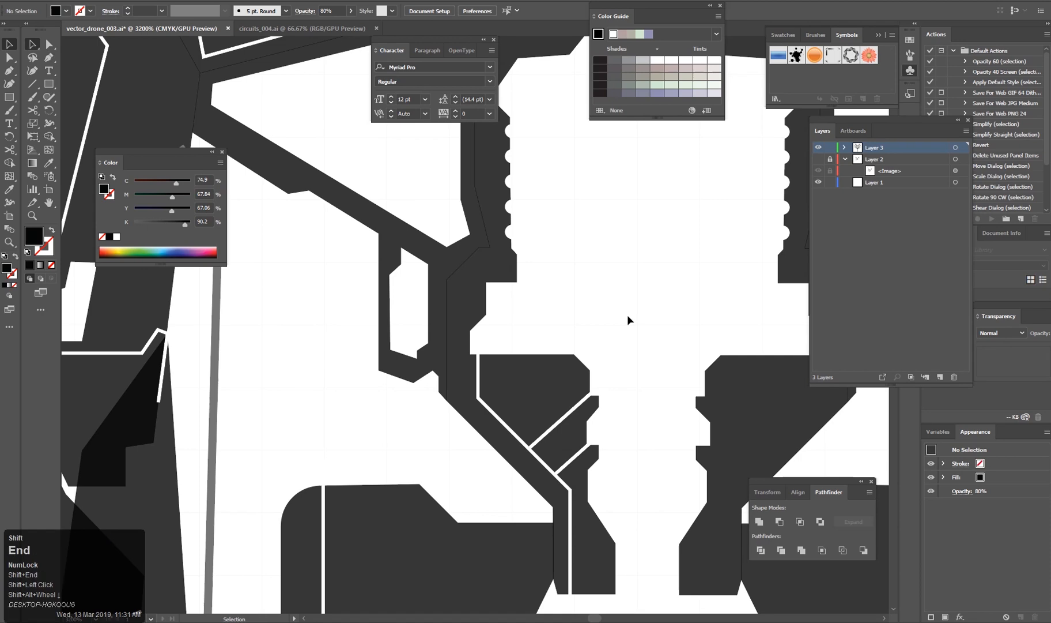
click(626, 348)
alt+shift+scroll(626, 348, down, 5)
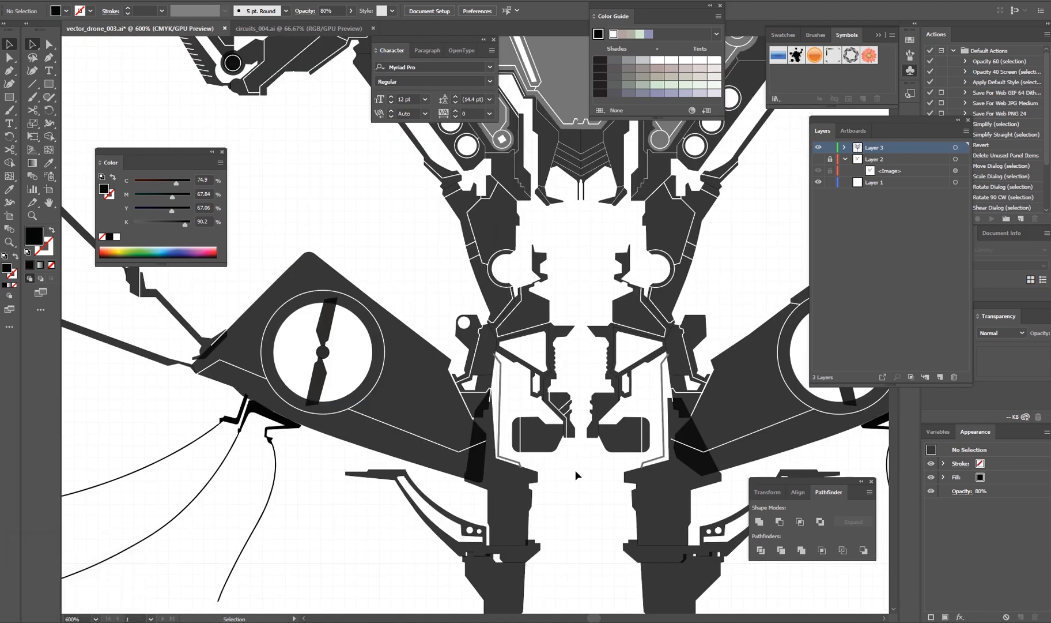
Trace the seam between the left arm and the triangular frame with the Pen tool and give it the white 0.1 pt stroke.
scroll(577, 474, up, 1)
scroll(484, 291, up, 5)
drag(484, 291, 538, 343)
key(p)
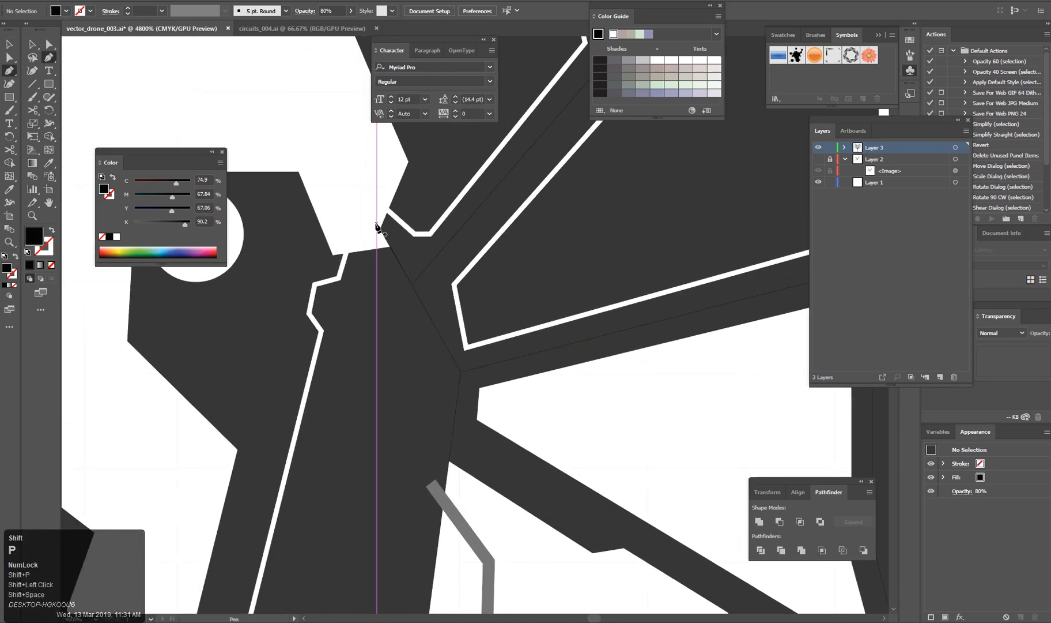
click(377, 222)
click(460, 371)
click(446, 480)
key(v)
key(i)
click(416, 232)
key(v)
click(542, 401)
Set the stroke to 0.05 pt and trace the seam running up the triangular frame's vertical strut.
alt+scroll(542, 400, down, 5)
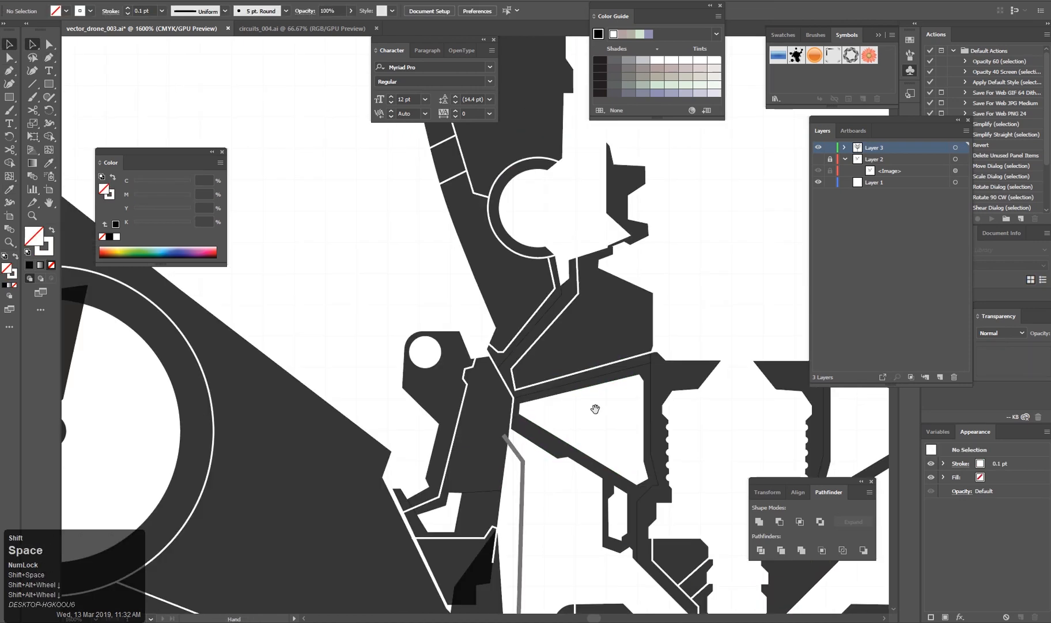
drag(596, 408, 513, 372)
alt+scroll(513, 370, up, 4)
drag(423, 338, 495, 422)
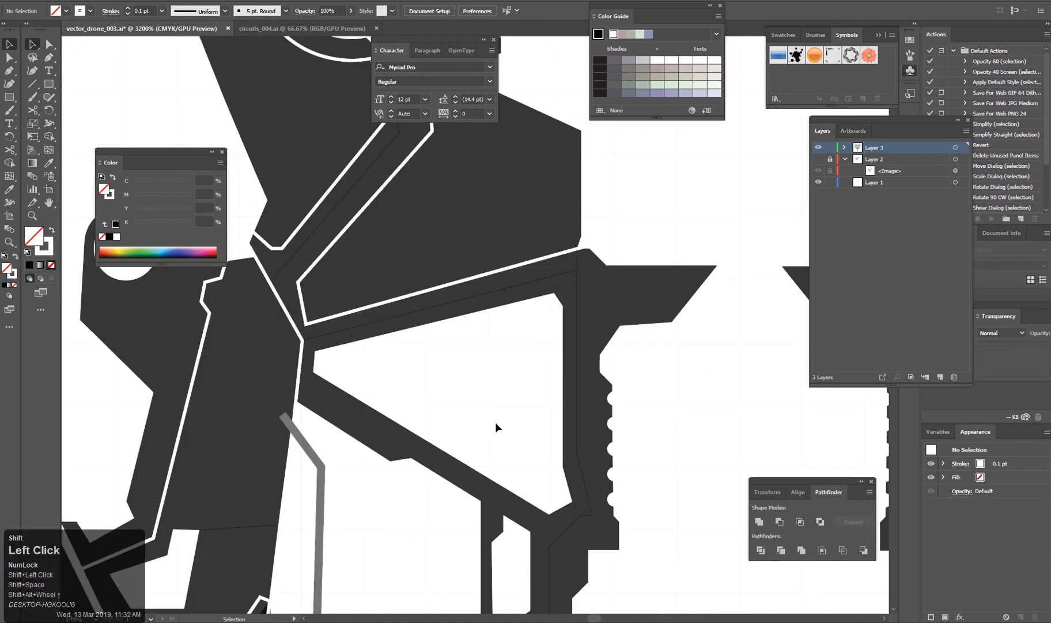
key(p)
drag(568, 253, 570, 297)
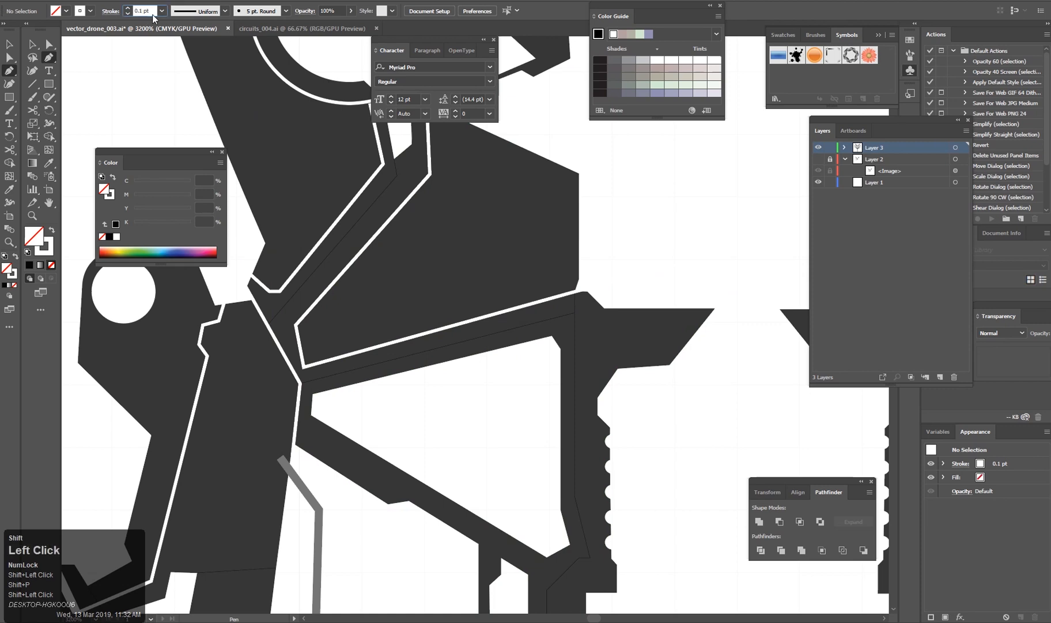
drag(663, 542, 630, 329)
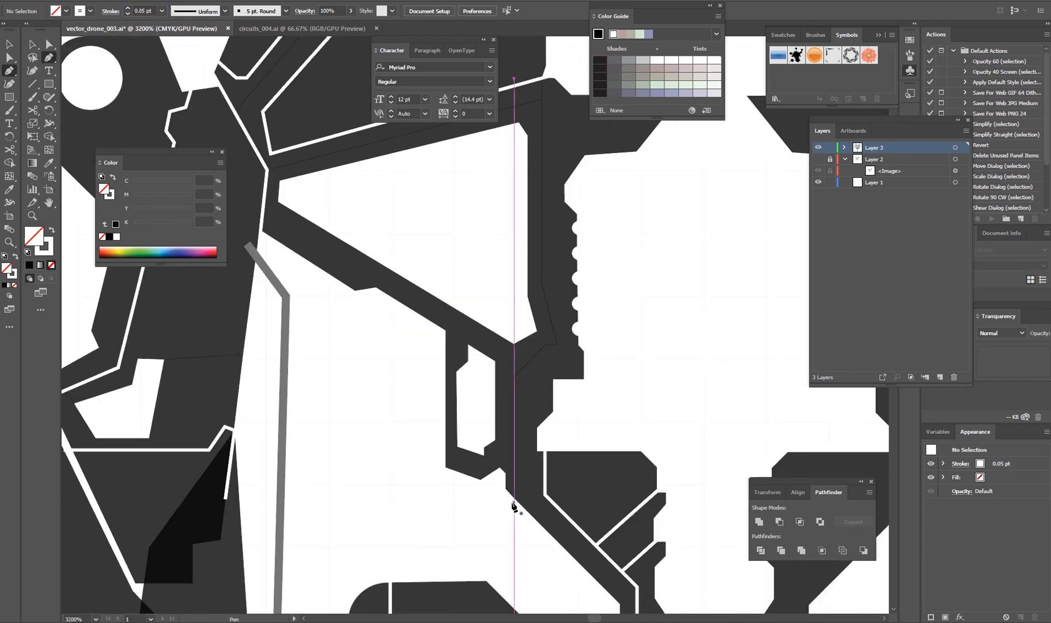
click(514, 502)
click(514, 376)
drag(535, 262, 550, 378)
click(556, 194)
key(ctrl+shift+a)
Draw a white 0.05 pt line along the seam of the triangular frame's upper bar, ending at the vertical strut line.
drag(554, 199, 581, 278)
key(p)
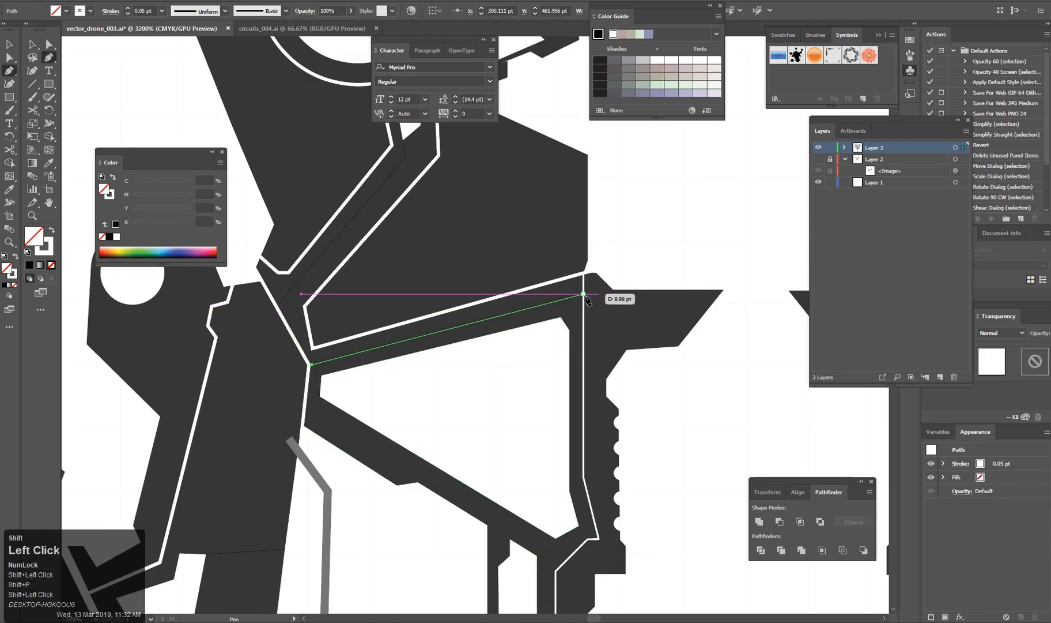
click(584, 294)
key(ctrl+shift+a)
Refine where the thin upper-bar line meets the corner of the thicker arm seam, undoing the last adjustment.
scroll(448, 377, up, 3)
drag(399, 399, 410, 265)
key(a)
click(381, 463)
click(378, 480)
drag(373, 465, 423, 378)
scroll(380, 461, up, 4)
key(ctrl+z)
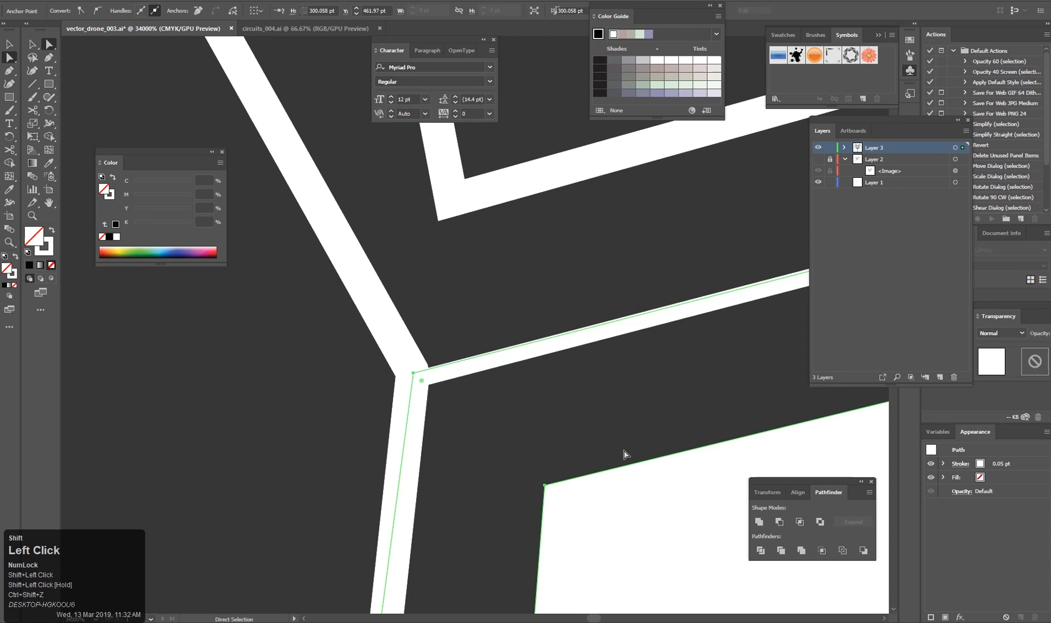
click(626, 453)
Move the left corner of the white outline above the triangular frame outward, closer to the seam.
scroll(510, 413, down, 7)
key(v)
click(514, 425)
drag(566, 431, 551, 442)
scroll(552, 442, down, 1)
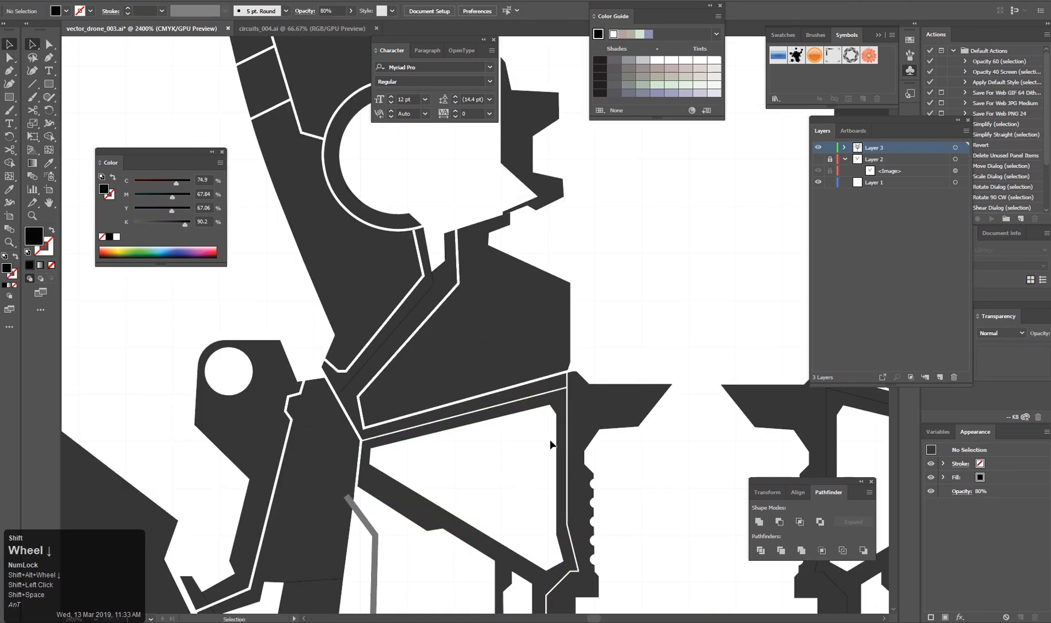
scroll(513, 425, up, 3)
key(a)
mouse_move(413, 373)
mouse_down()
mouse_move(402, 398)
mouse_move(397, 384)
mouse_up()
Reshape the lower end of the neighbouring upper arm outline and nudge the panel outline's left corner slightly left.
drag(360, 305, 348, 317)
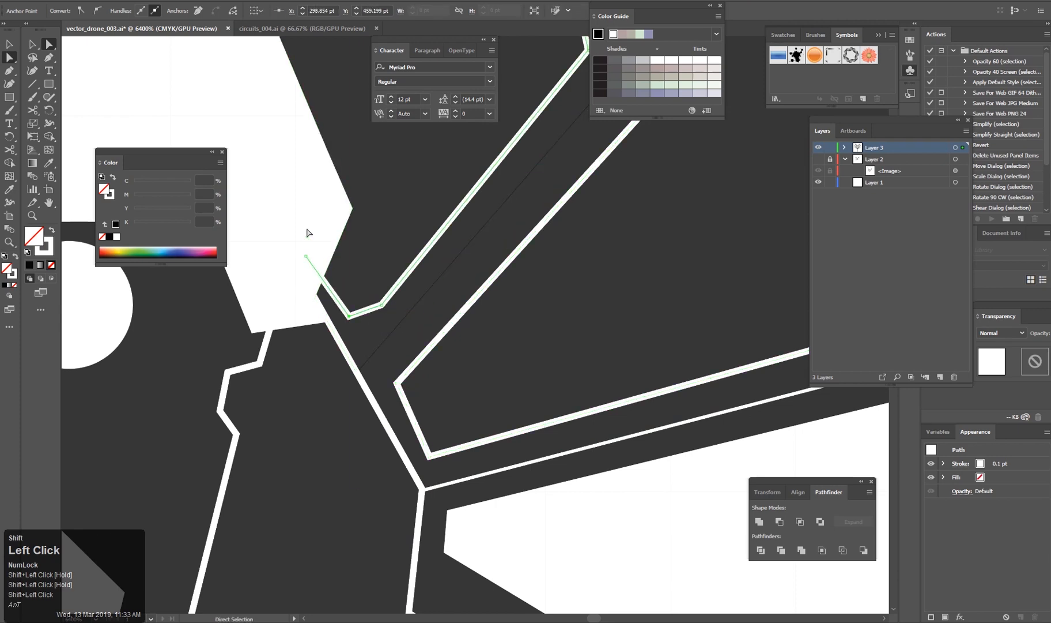
drag(306, 257, 314, 256)
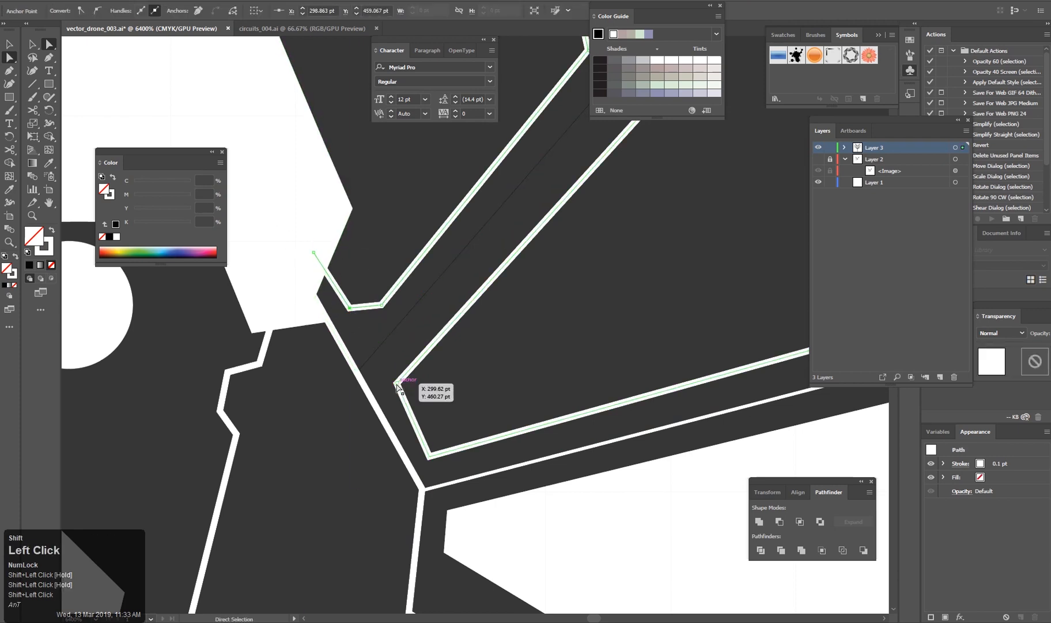
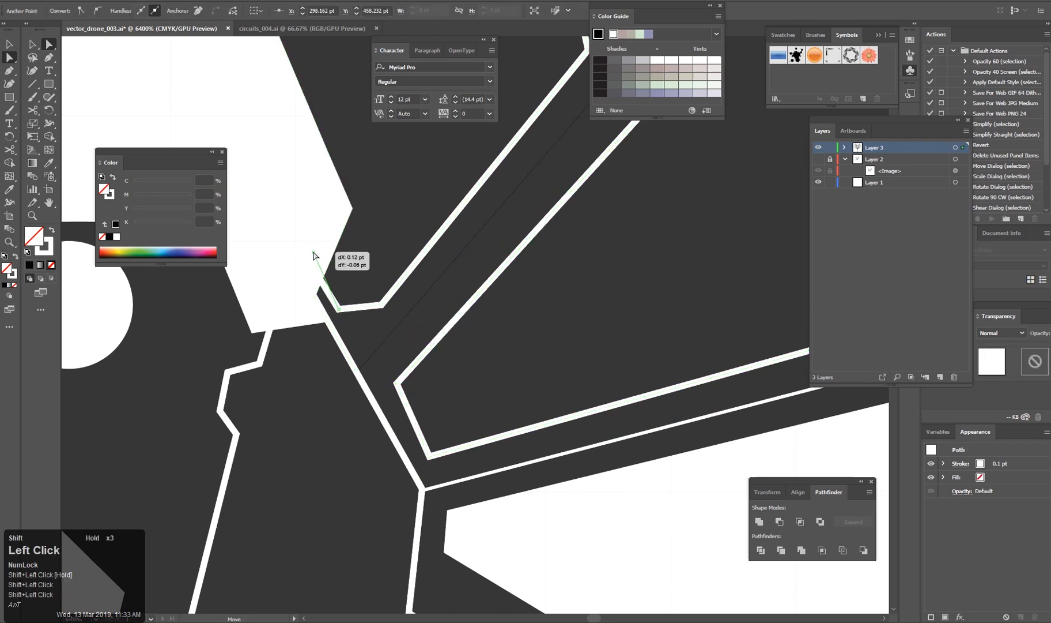
click(397, 384)
drag(396, 383, 392, 383)
click(327, 369)
scroll(365, 391, down, 5)
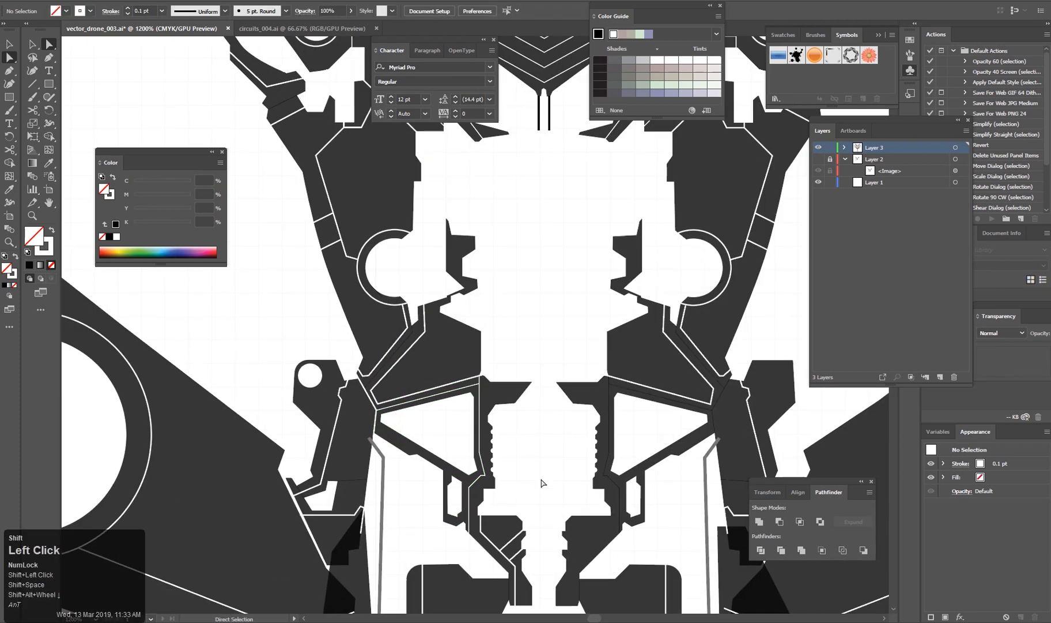
Draw a white 0.1 pt vertical line where the rounded block meets the left inner column.
scroll(464, 411, up, 5)
key(shift+p)
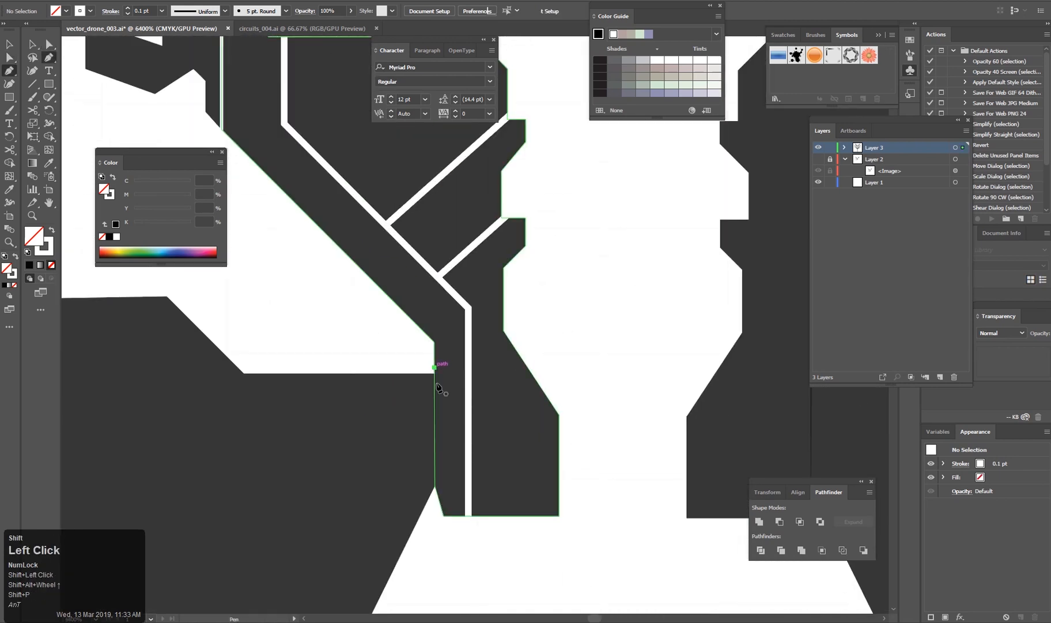
click(435, 488)
click(443, 512)
key(v)
click(451, 546)
Fine-tune the position of the vertical line over the seam between the rounded block and the column.
scroll(453, 424, up, 3)
mouse_move(487, 409)
mouse_down()
mouse_move(448, 356)
mouse_move(438, 368)
mouse_move(415, 358)
mouse_move(408, 381)
mouse_move(410, 371)
mouse_up()
key(ctrl+z)
drag(409, 590, 440, 422)
key(ctrl+shift+z)
shift+click(437, 495)
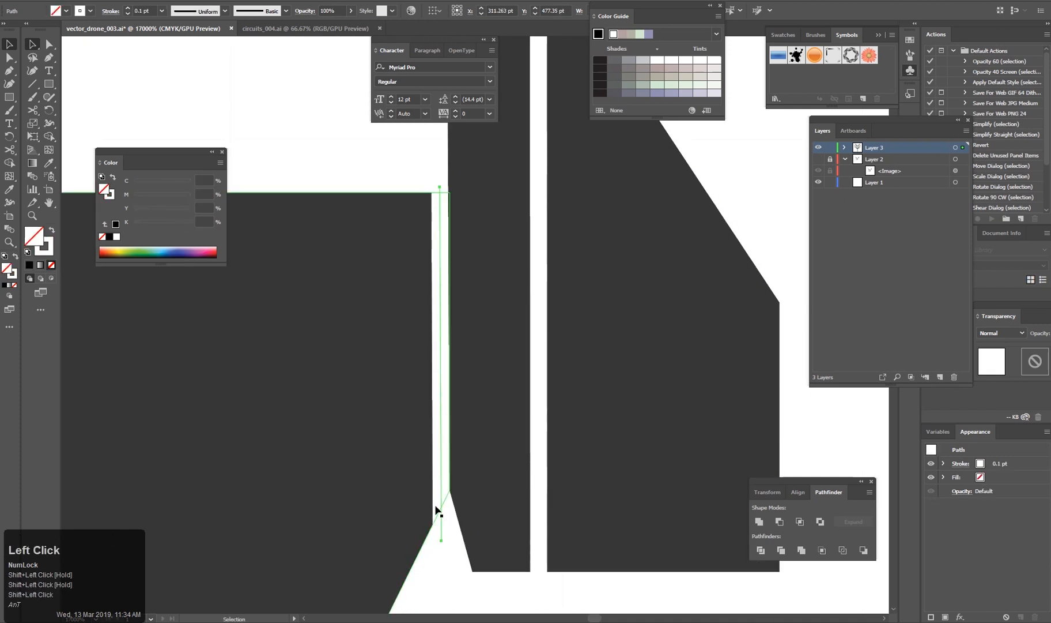
click(445, 551)
drag(441, 316, 634, 476)
Draw a diagonal line about 6.32 pt long up the strut between the two white outlines below the round cutout.
scroll(633, 477, down, 8)
scroll(470, 448, up, 4)
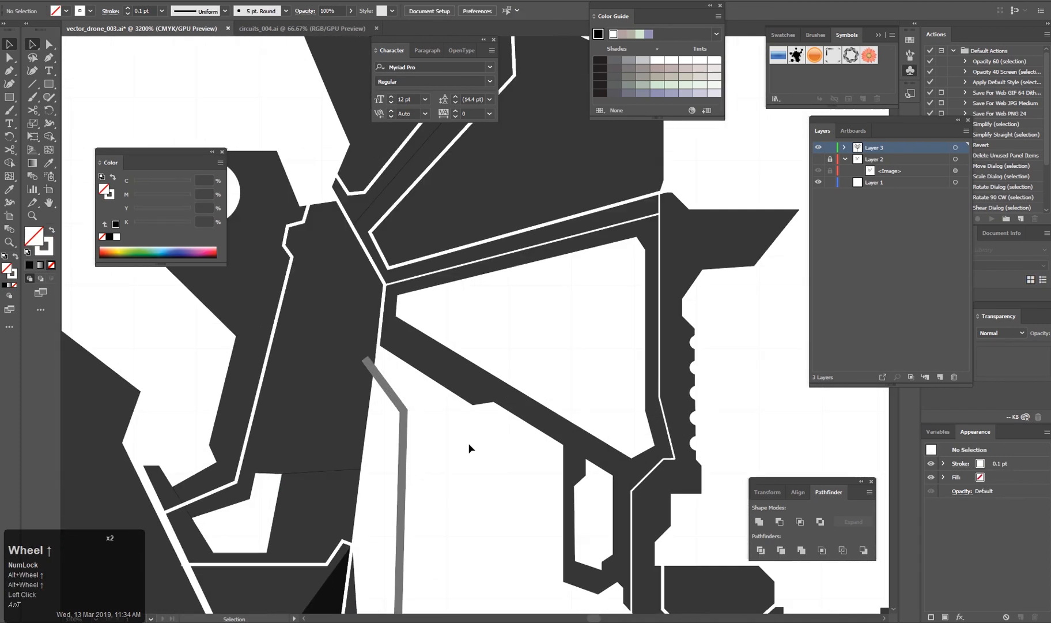
scroll(470, 448, up, 2)
key(p)
click(634, 251)
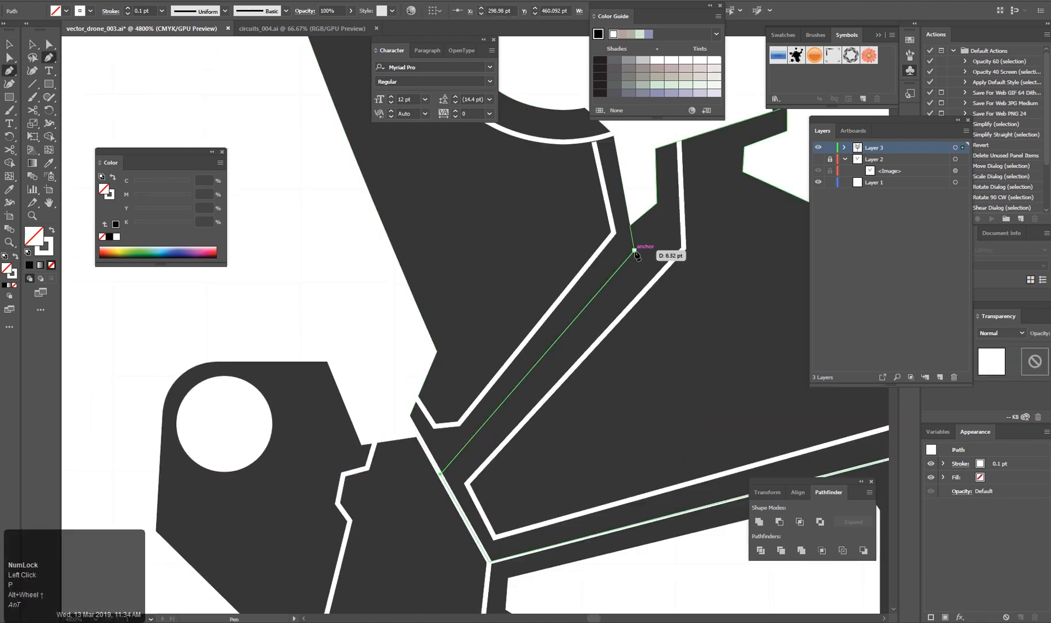
Continue the strut line up to the end of the round cutout's white outline and set its stroke to 0.05 pt.
click(613, 137)
key(v)
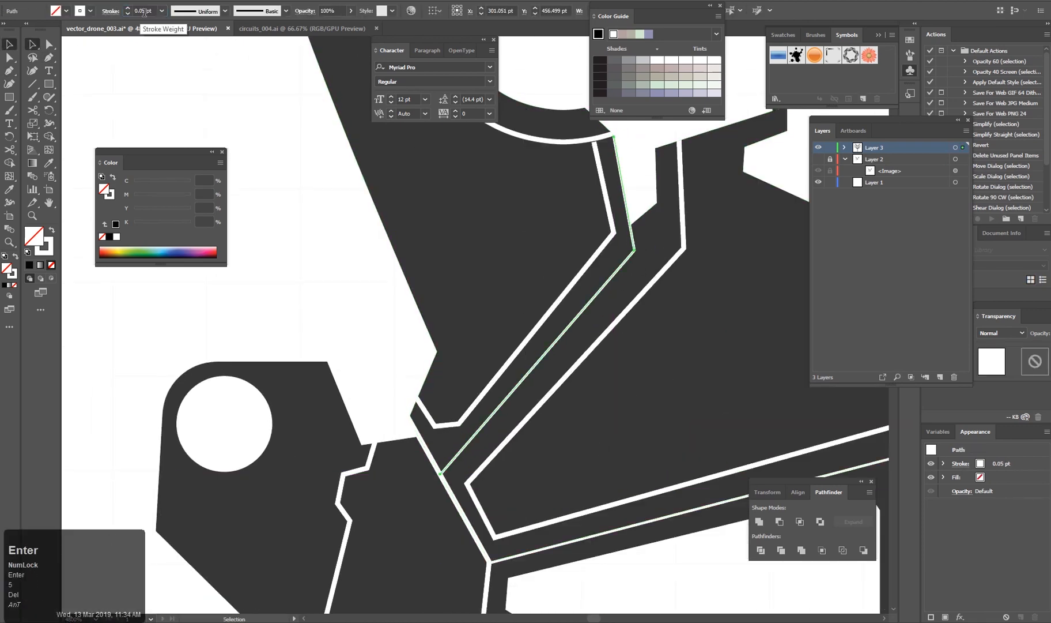
click(375, 358)
scroll(529, 421, down, 4)
drag(673, 387, 592, 364)
scroll(592, 363, down, 2)
scroll(605, 472, up, 2)
drag(503, 426, 559, 413)
scroll(553, 416, down, 1)
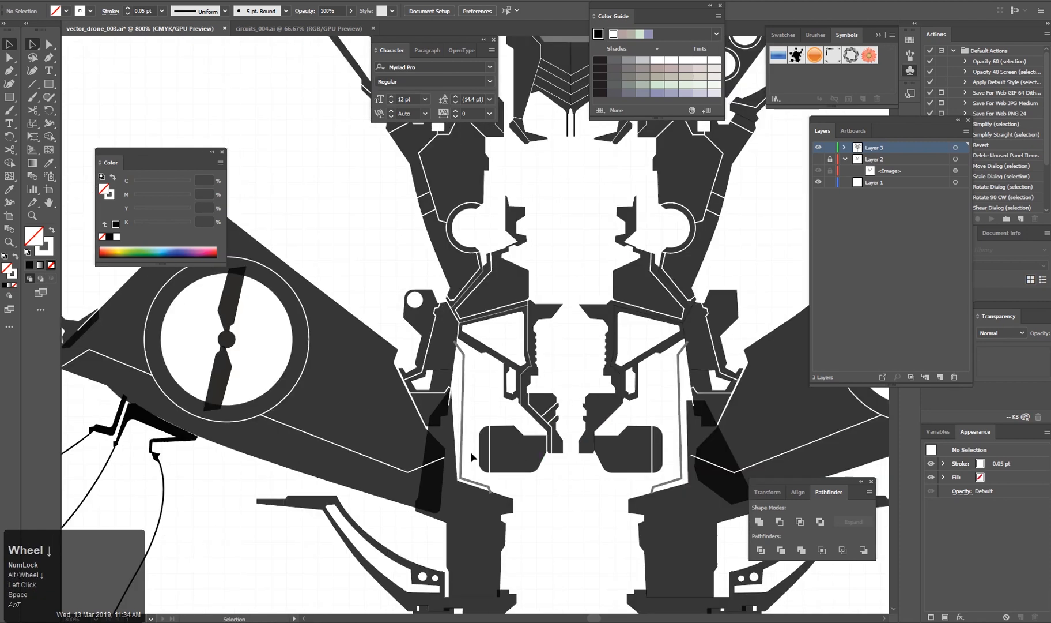
scroll(481, 399, up, 3)
drag(347, 348, 453, 403)
scroll(453, 402, up, 1)
key(p)
key(v)
scroll(486, 420, down, 4)
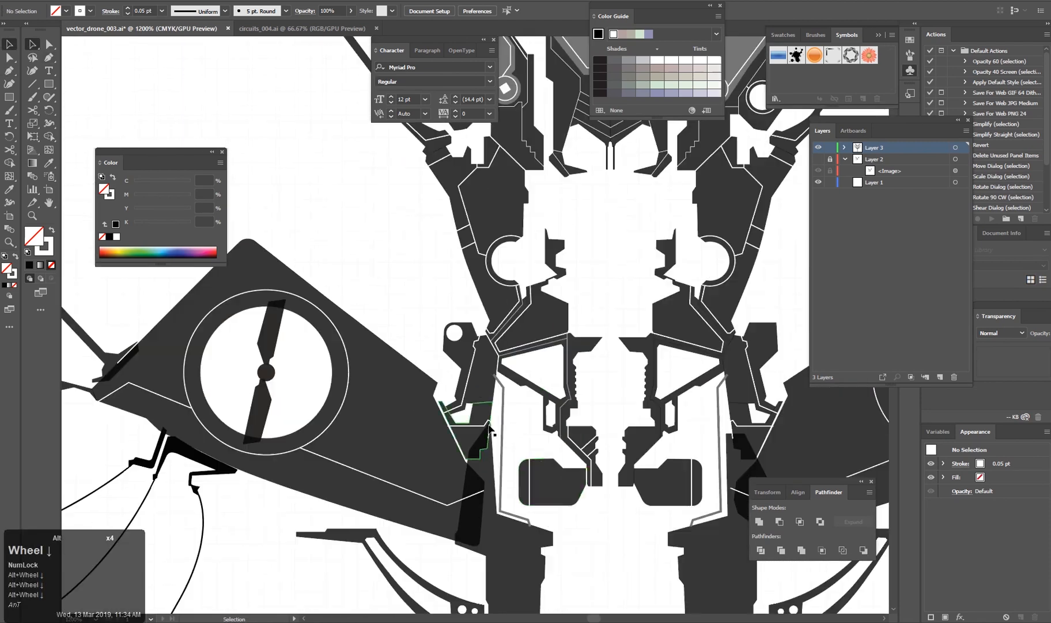
scroll(516, 456, down, 2)
drag(511, 332, 493, 403)
scroll(493, 403, up, 2)
Place a white circle over the inner edge of the small bracket beside the round cutout and scale it to cut into the bracket.
scroll(554, 453, up, 4)
drag(554, 453, 456, 425)
scroll(475, 441, down, 4)
scroll(505, 443, up, 2)
scroll(448, 424, up, 4)
key(e)
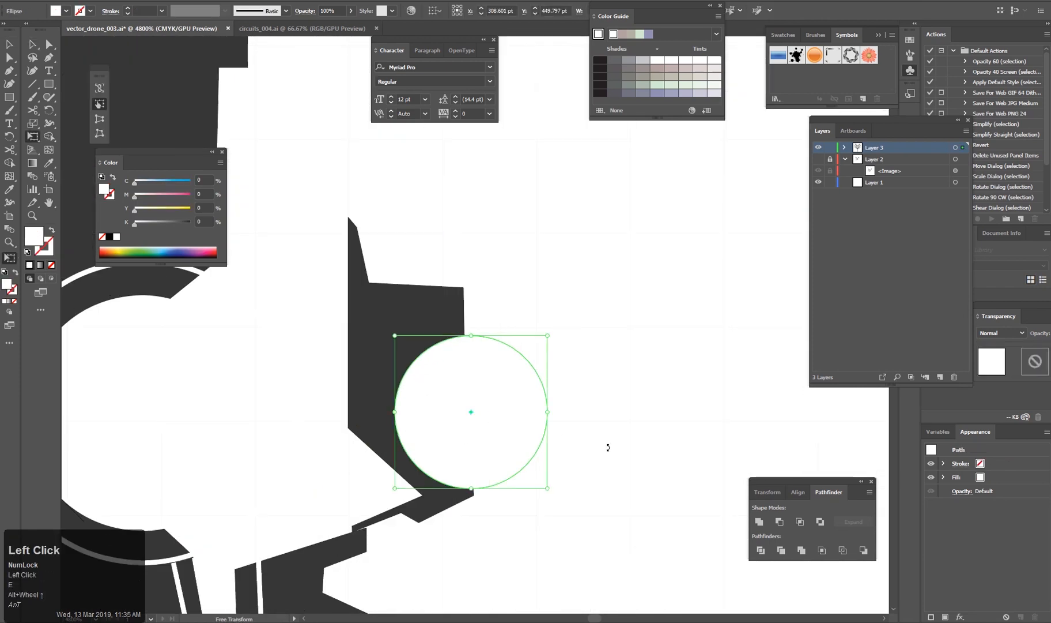
key(v)
click(599, 461)
Move the lower notch corner of the small bracket outward and resize the white circle to about 2.99 pt.
scroll(582, 471, down, 6)
drag(606, 493, 513, 364)
drag(470, 331, 495, 354)
scroll(493, 324, up, 5)
key(v)
click(529, 368)
click(534, 380)
click(436, 378)
scroll(446, 380, up, 3)
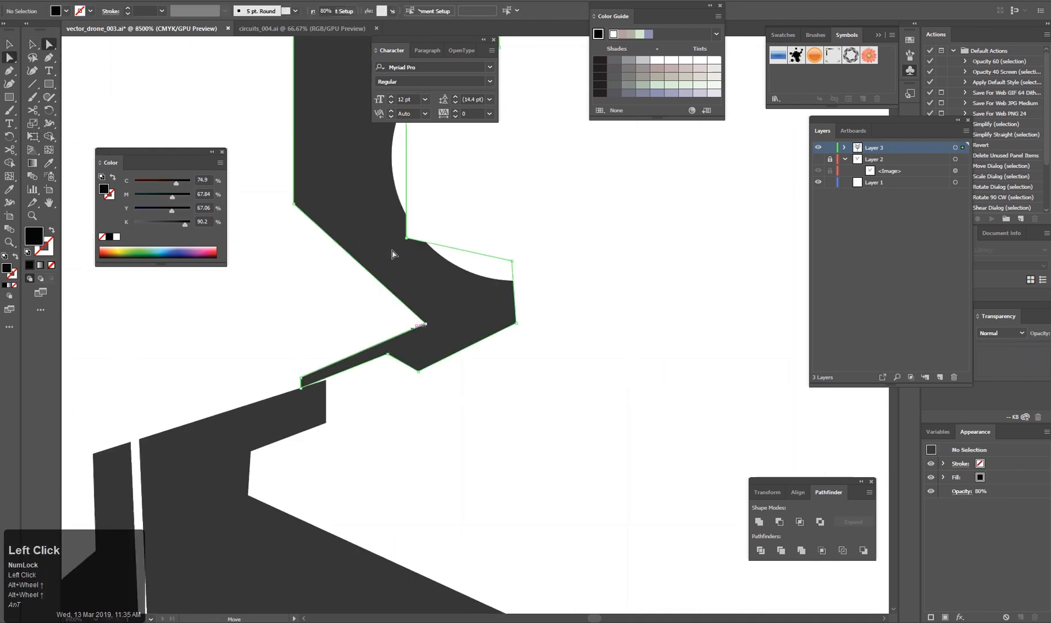
key(v)
click(519, 295)
drag(502, 329, 499, 355)
drag(507, 298, 557, 348)
scroll(529, 378, down, 2)
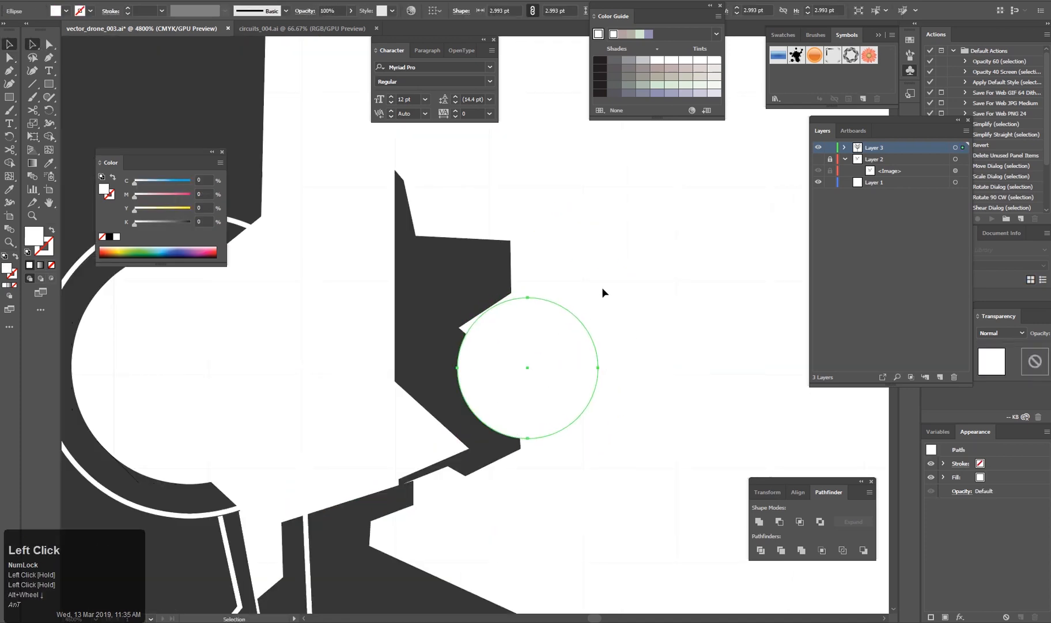
Move the bracket's upper notch corner outward so that the white circle alone shapes the cutout.
click(602, 288)
key(a)
click(453, 335)
drag(460, 328, 616, 354)
click(544, 283)
Duplicate the white circle and scale the copy down to a small hole in the bracket's upper part.
key(v)
click(593, 459)
click(549, 459)
click(626, 462)
key(ctrl+z)
click(625, 462)
alt+drag(525, 471, 606, 380)
key(e)
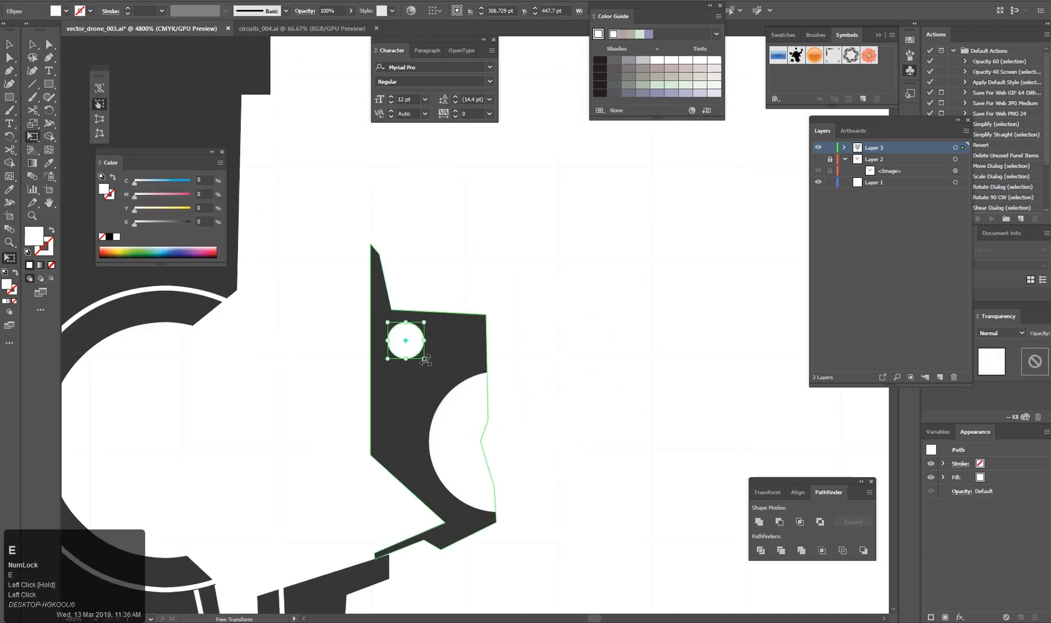
click(562, 344)
Shrink the small hole in the bracket and place a matching second hole beside it.
scroll(559, 369, down, 8)
drag(552, 446, 523, 344)
scroll(514, 342, up, 7)
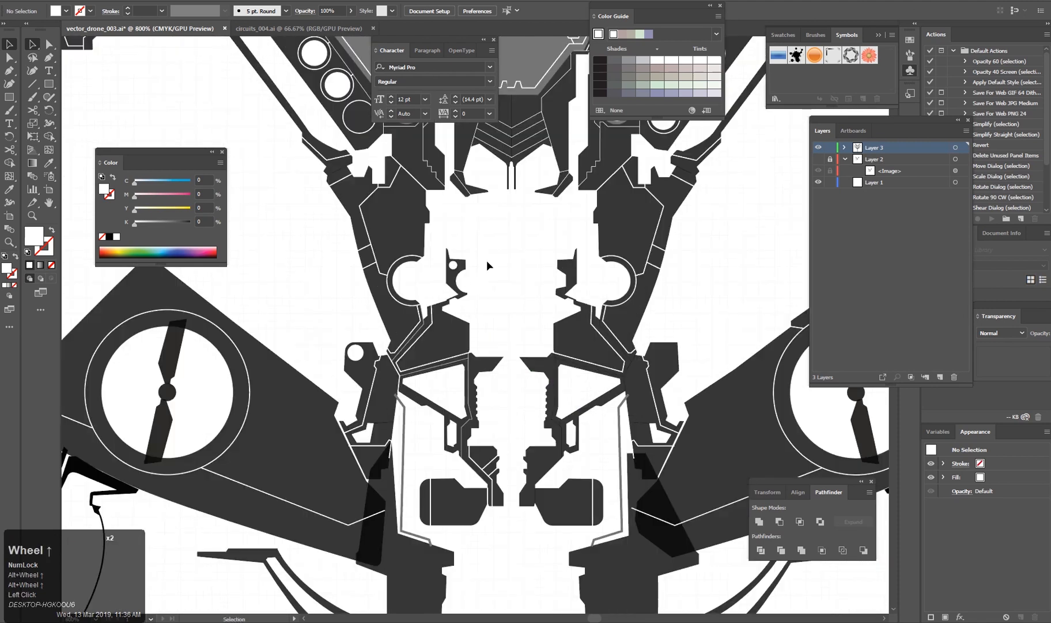
click(415, 351)
key(e)
mouse_move(423, 350)
shift+mouse_down()
mouse_move(452, 345)
mouse_move(418, 337)
shift+mouse_up()
key(v)
click(482, 400)
Convert the top anchor of the bracket's large white circle so the cutout's upper edge runs as a straight diagonal.
scroll(496, 403, down, 7)
drag(513, 426, 495, 412)
scroll(496, 402, up, 4)
scroll(466, 415, up, 4)
scroll(497, 442, down, 6)
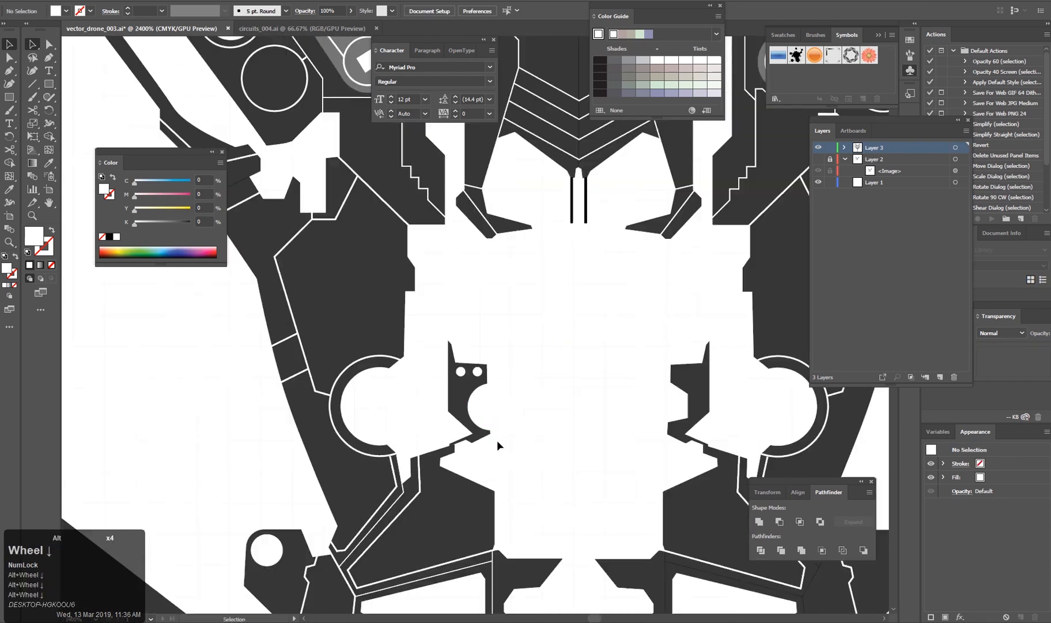
scroll(511, 457, up, 5)
click(400, 362)
drag(400, 362, 506, 365)
key(ctrl+z)
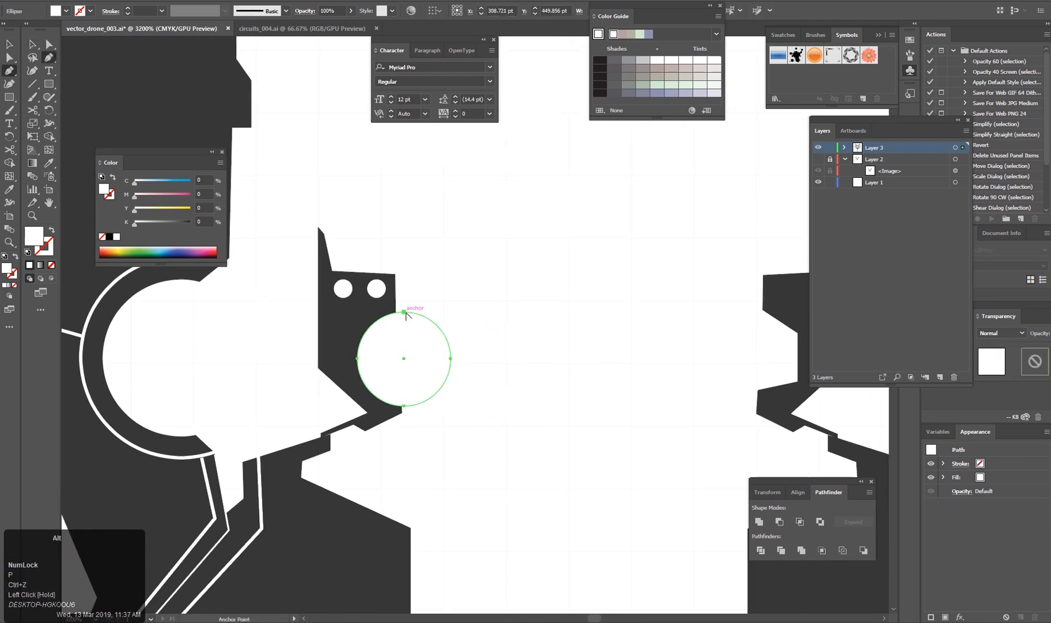
alt+drag(404, 312, 358, 334)
key(v)
click(507, 407)
Raise the bracket's lower outer corner to slim the section beside the large cutout.
scroll(508, 407, down, 5)
scroll(507, 395, up, 5)
scroll(572, 397, down, 5)
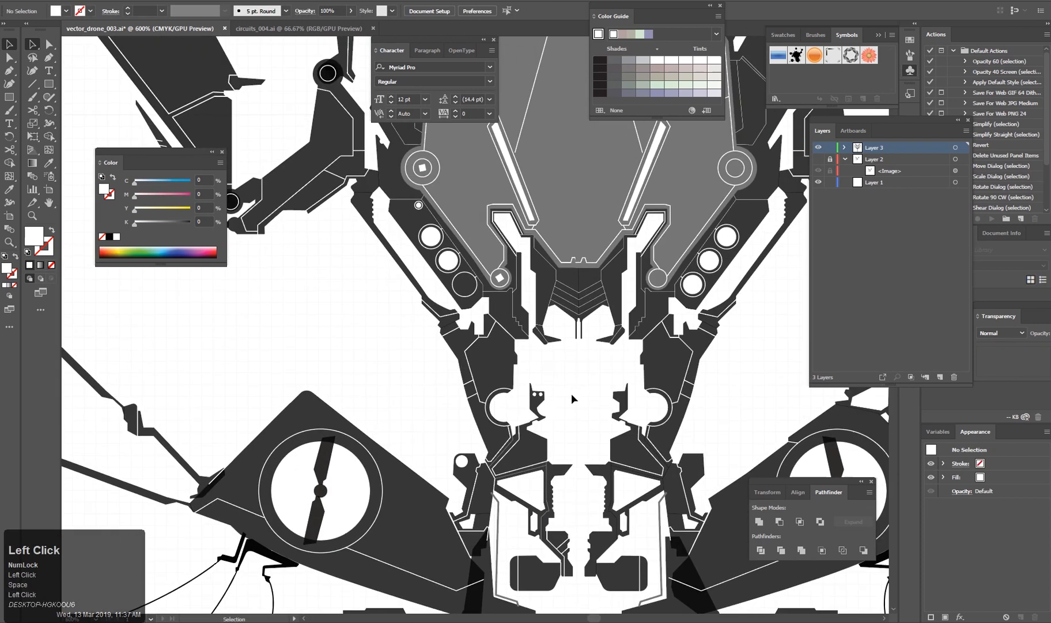
drag(584, 431, 569, 402)
key(v)
scroll(546, 427, up, 4)
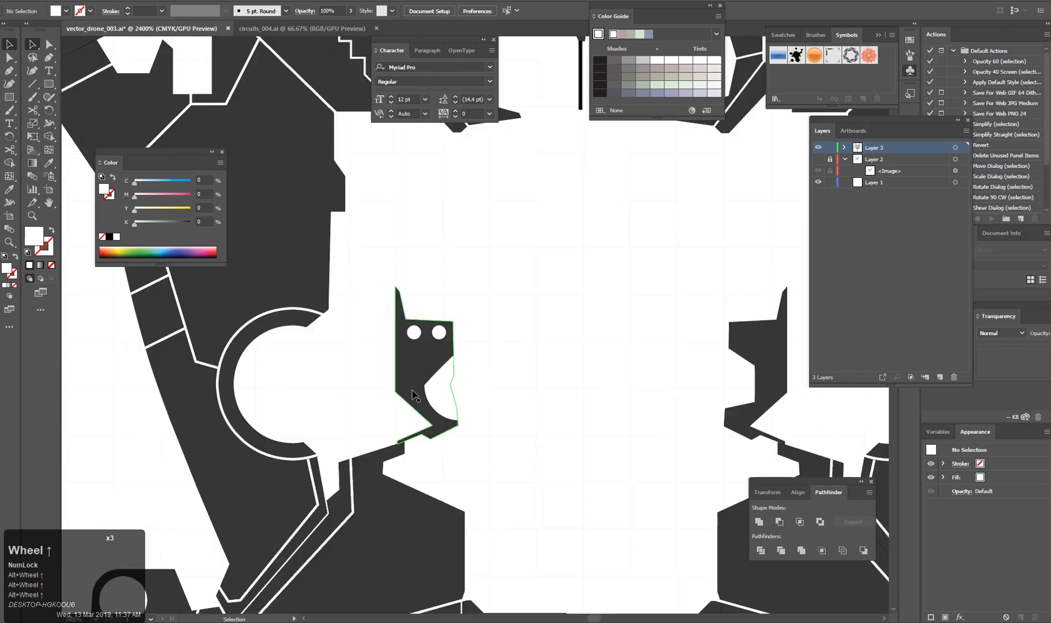
key(a)
click(406, 392)
click(379, 408)
key(v)
Nudge the large white cutout shape slightly left and down on the bracket.
scroll(383, 409, down, 6)
scroll(409, 409, up, 2)
drag(408, 409, 600, 431)
scroll(482, 373, up, 4)
scroll(600, 435, up, 2)
drag(479, 403, 470, 409)
click(570, 474)
scroll(569, 474, down, 7)
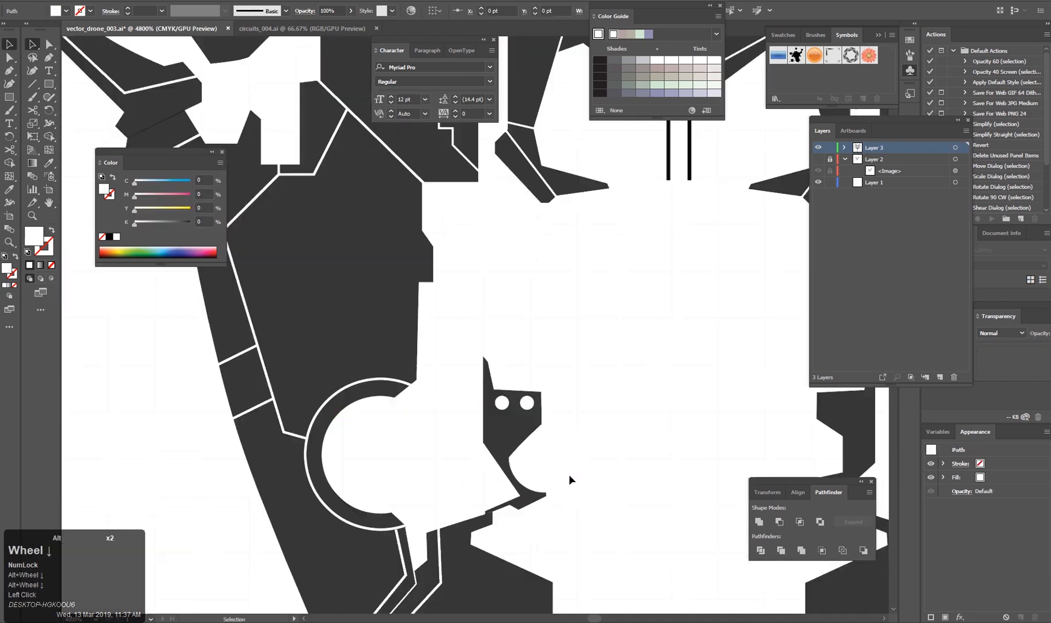
Draw a white 0.05 pt panel line around the two small holes, sampling its style from the round cutout's outline.
drag(251, 423, 385, 392)
scroll(385, 392, up, 6)
drag(477, 382, 508, 265)
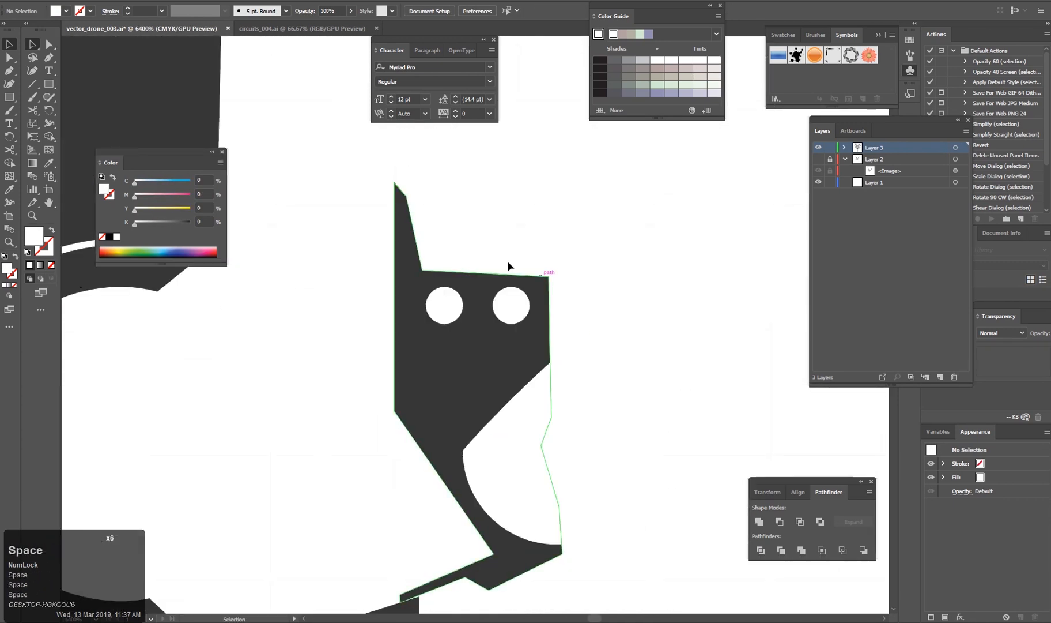
drag(283, 348, 555, 419)
key(i)
click(294, 340)
drag(619, 272, 420, 293)
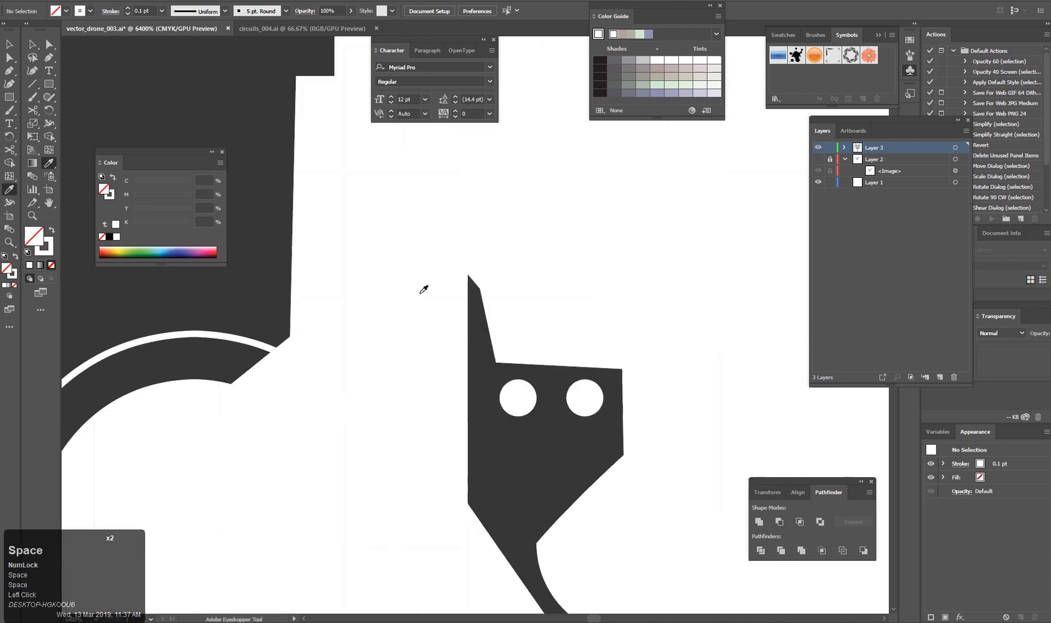
click(494, 354)
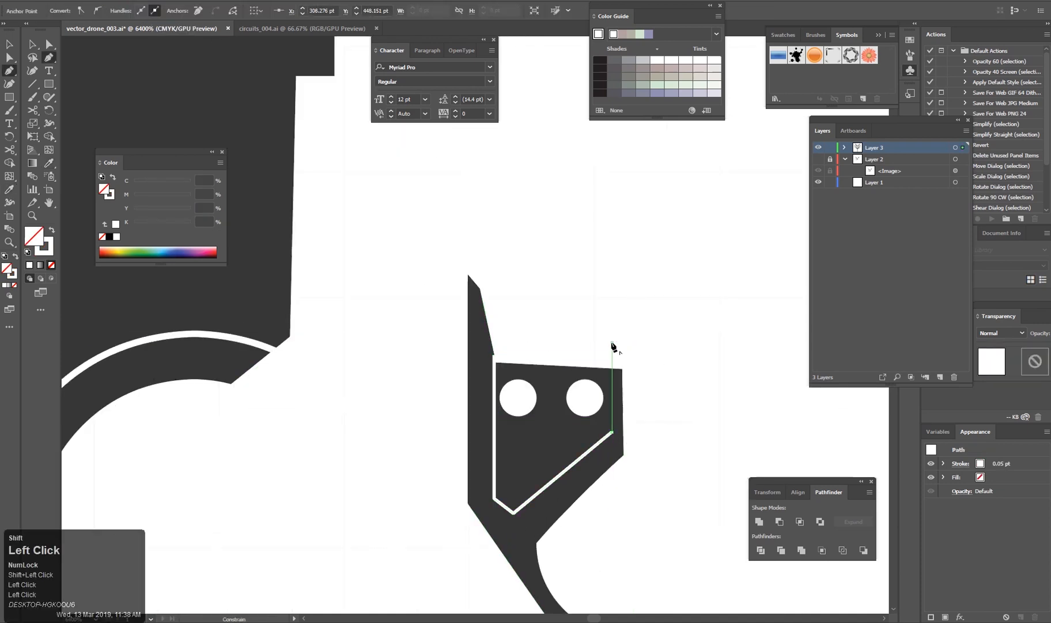
Extend the panel line's left end past the bracket's edge, move the left hole slightly right and adjust the line's lower corner.
key(a)
drag(495, 355, 493, 323)
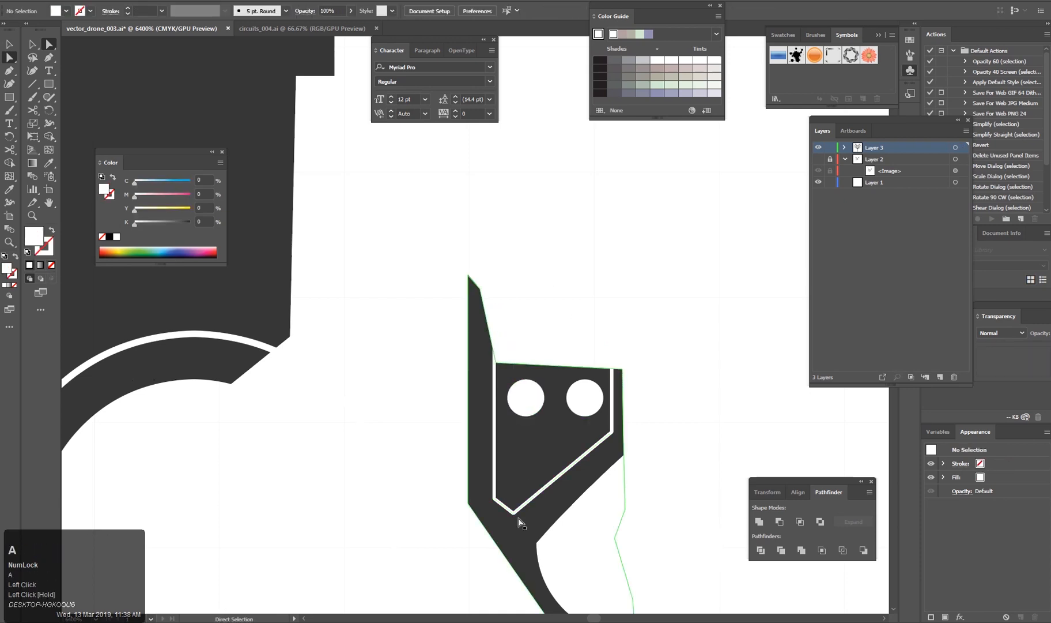
click(514, 512)
scroll(481, 440, down, 5)
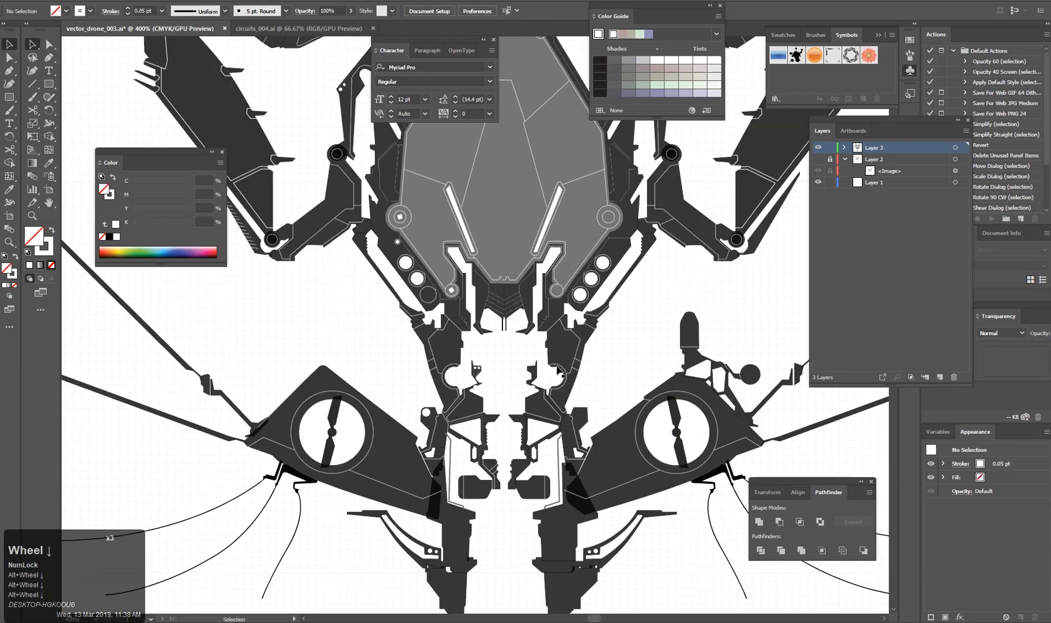
drag(481, 440, 475, 417)
click(476, 417)
scroll(507, 490, up, 7)
drag(350, 352, 590, 502)
key(a)
click(543, 345)
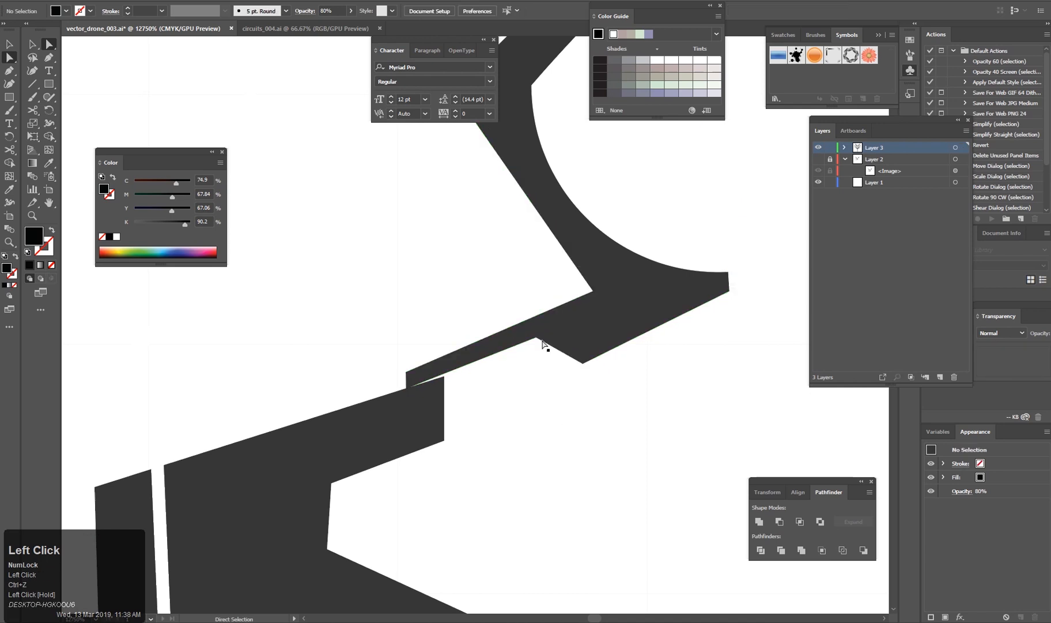
scroll(448, 347, down, 2)
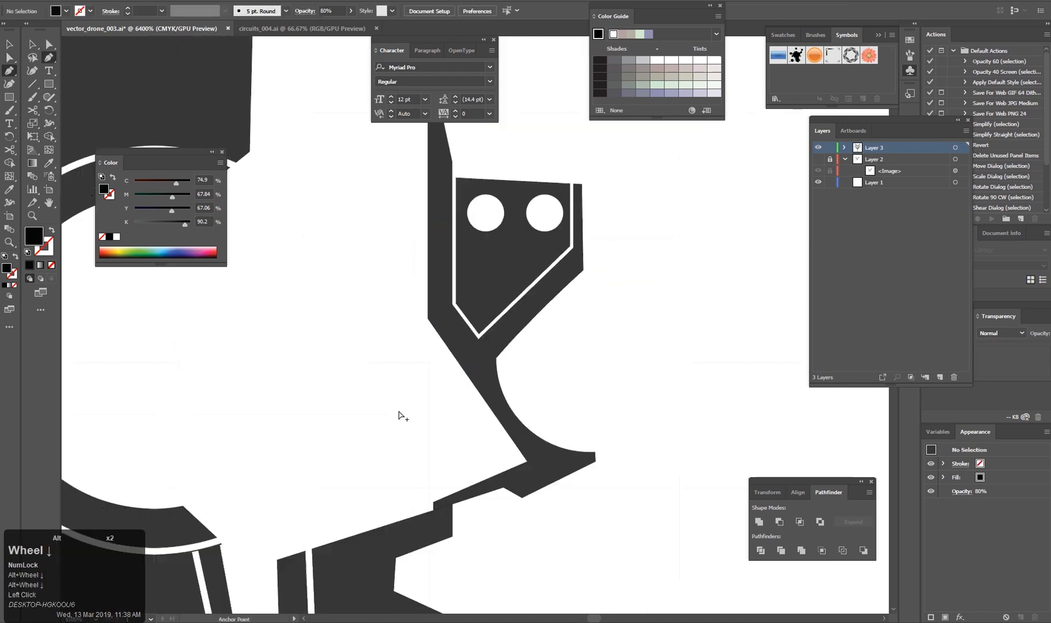
Draw a white 0.05 pt line along the seam between the bracket's thin lower strut and the block below it.
scroll(454, 520, up, 3)
drag(454, 520, 484, 438)
click(350, 420)
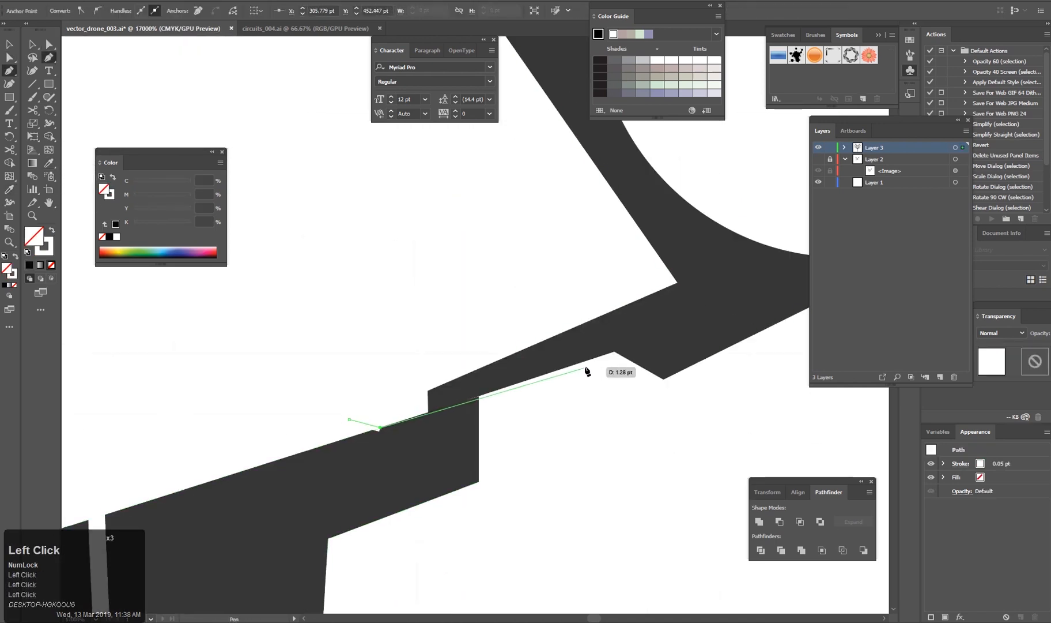
click(588, 362)
key(v)
click(571, 445)
scroll(570, 445, down, 8)
drag(650, 393, 624, 412)
scroll(536, 466, up, 6)
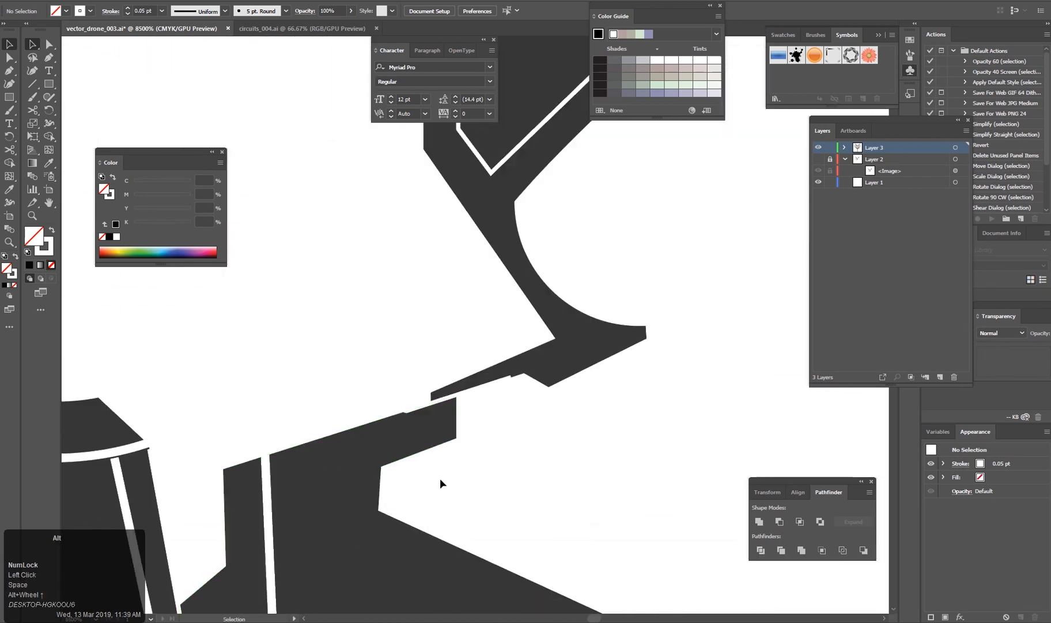
Move the seam line's left bend further down the block's upper edge, close to the white vertical line.
scroll(441, 483, down, 6)
drag(441, 483, 524, 476)
scroll(523, 476, up, 7)
drag(565, 420, 603, 471)
click(438, 308)
key(a)
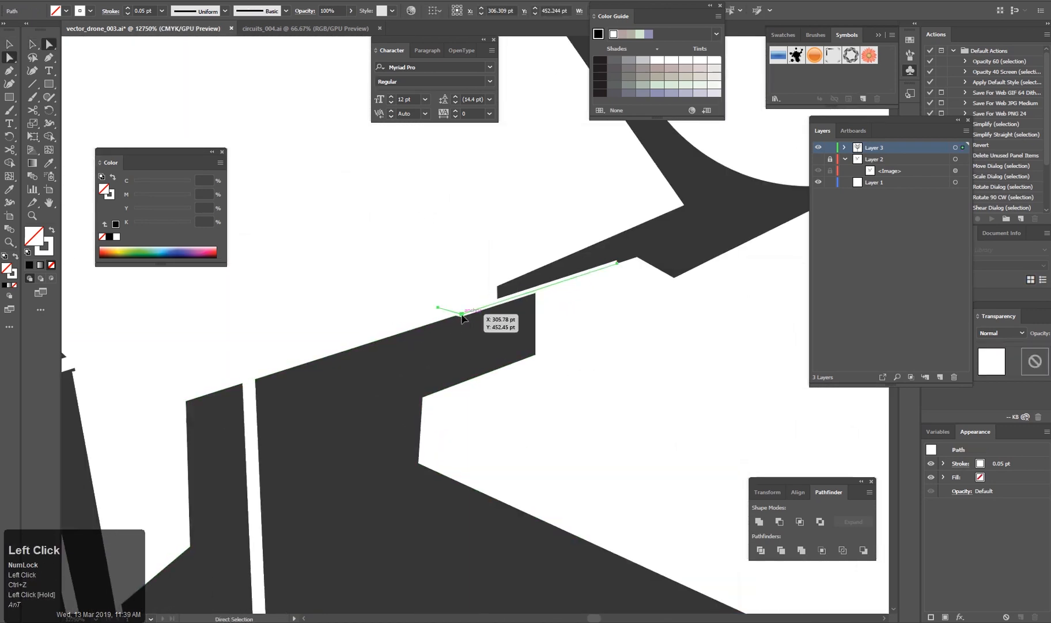
drag(303, 373, 304, 372)
key(v)
click(316, 382)
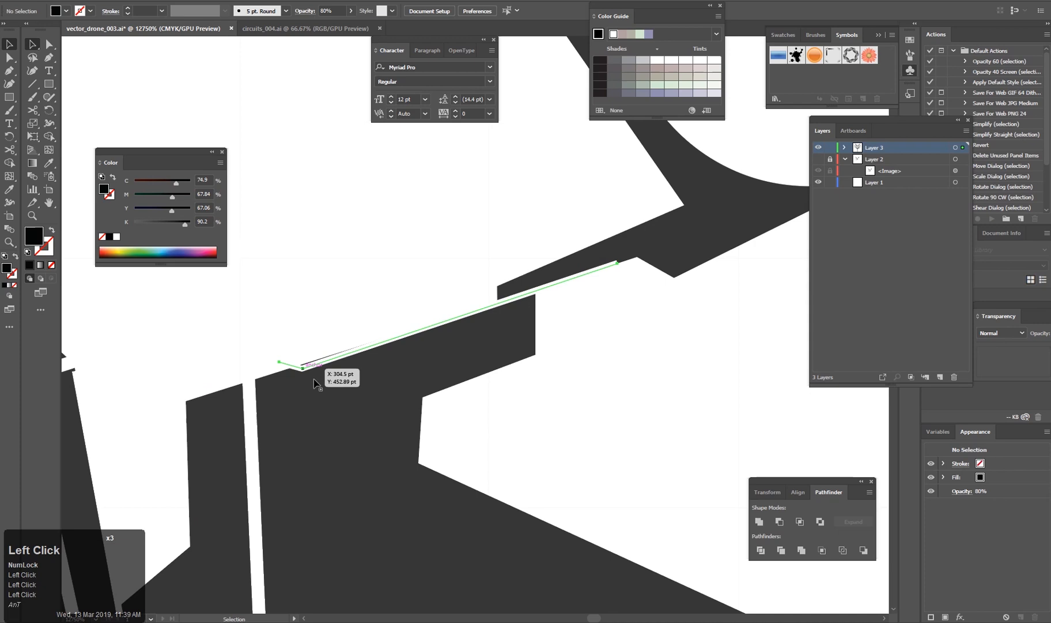
key(v)
click(302, 369)
key(a)
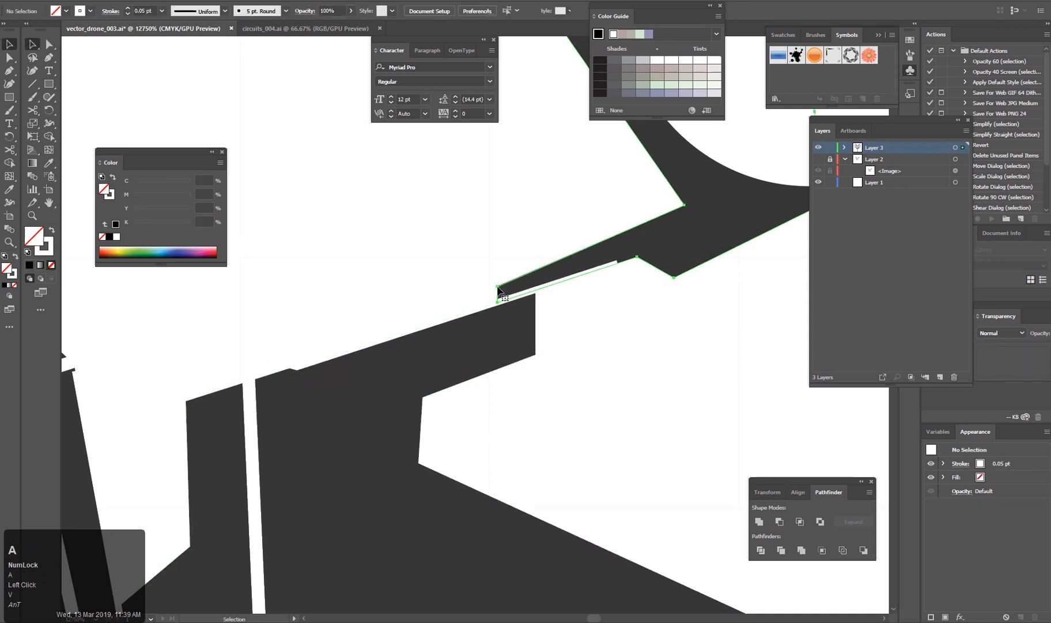
Extend the tip of the bracket's thin strut further left along the seam line and save the drawing.
scroll(498, 303, up, 3)
drag(493, 447, 431, 173)
scroll(338, 442, down, 2)
drag(386, 430, 339, 466)
click(352, 426)
scroll(541, 438, down, 5)
key(v)
key(ctrl+s)
scroll(488, 436, up, 3)
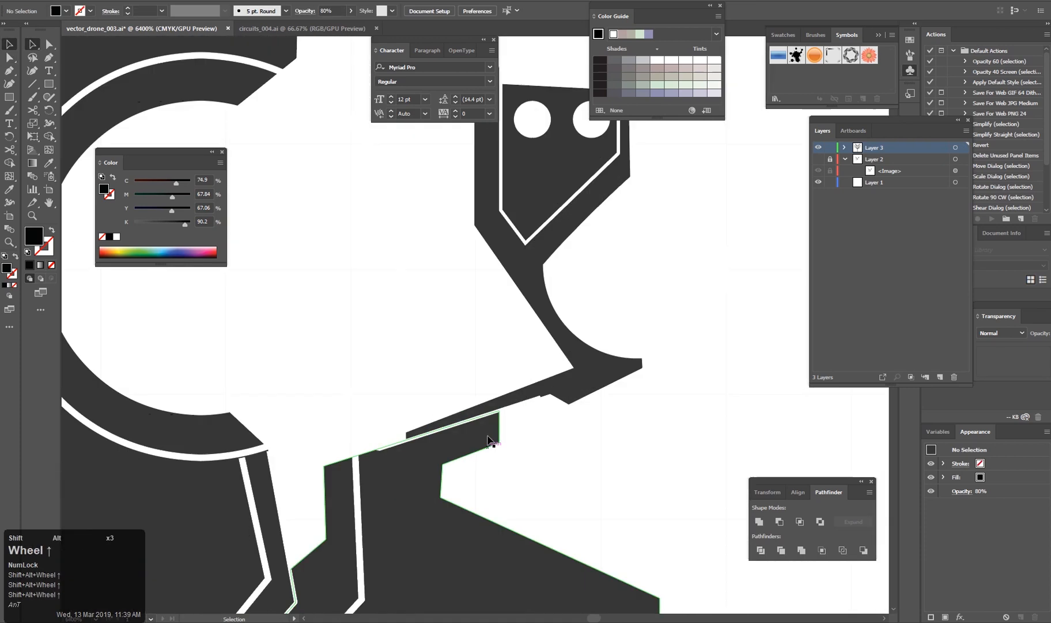
Select both corner anchors at the thin strut's tip and move them further down and left along the seam.
scroll(488, 436, up, 2)
drag(488, 441, 487, 364)
key(a)
shift+click(432, 442)
shift+click(433, 468)
drag(433, 469, 330, 503)
click(401, 381)
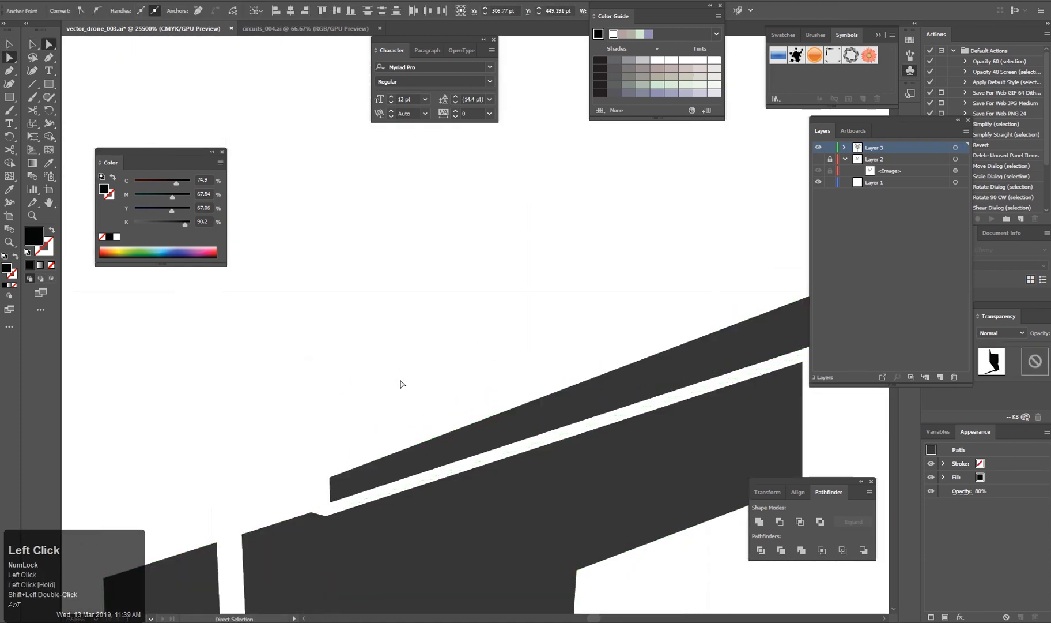
key(v)
scroll(518, 425, down, 11)
drag(578, 471, 573, 433)
scroll(529, 428, up, 1)
drag(590, 336, 564, 404)
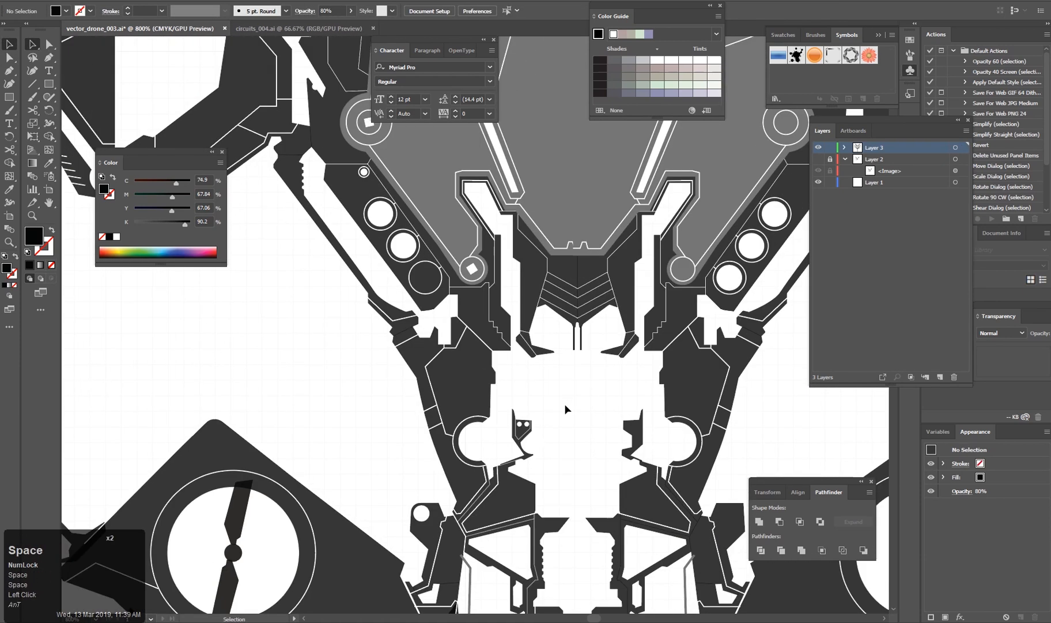
drag(546, 473, 510, 359)
scroll(512, 468, up, 3)
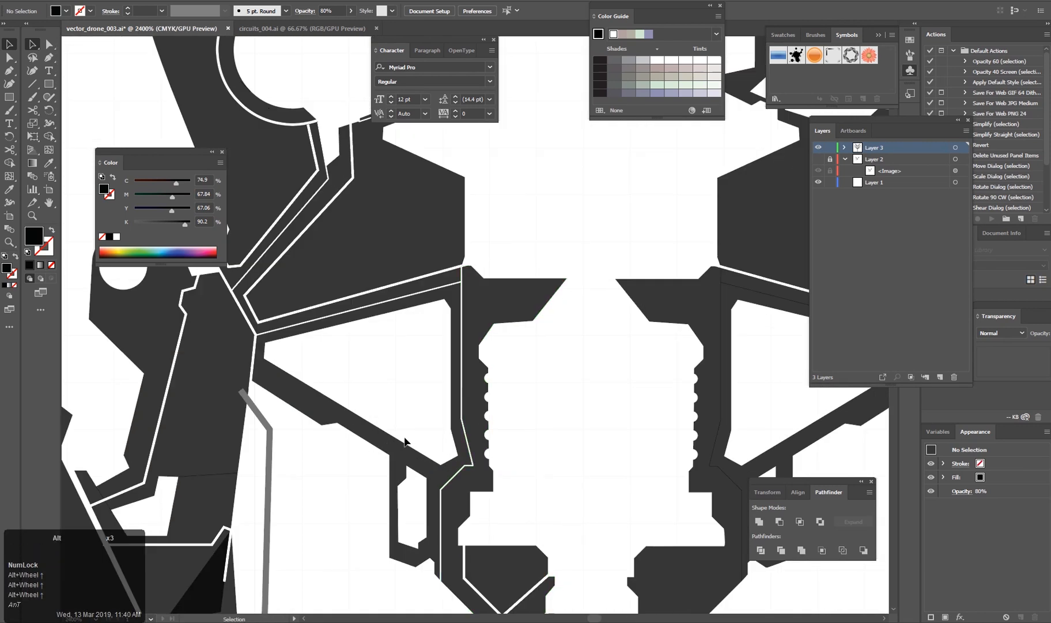
Reposition the corner anchors at both ends of the diagonal strut's foot along its seam with the wing panel.
scroll(406, 420, down, 1)
scroll(406, 421, down, 3)
mouse_move(295, 340)
mouse_down()
mouse_move(458, 389)
mouse_move(448, 316)
mouse_move(434, 476)
mouse_up()
scroll(448, 316, down, 3)
scroll(407, 519, up, 6)
click(479, 428)
key(a)
scroll(494, 407, up, 2)
key(a)
click(559, 465)
drag(556, 448, 552, 422)
drag(439, 567, 403, 572)
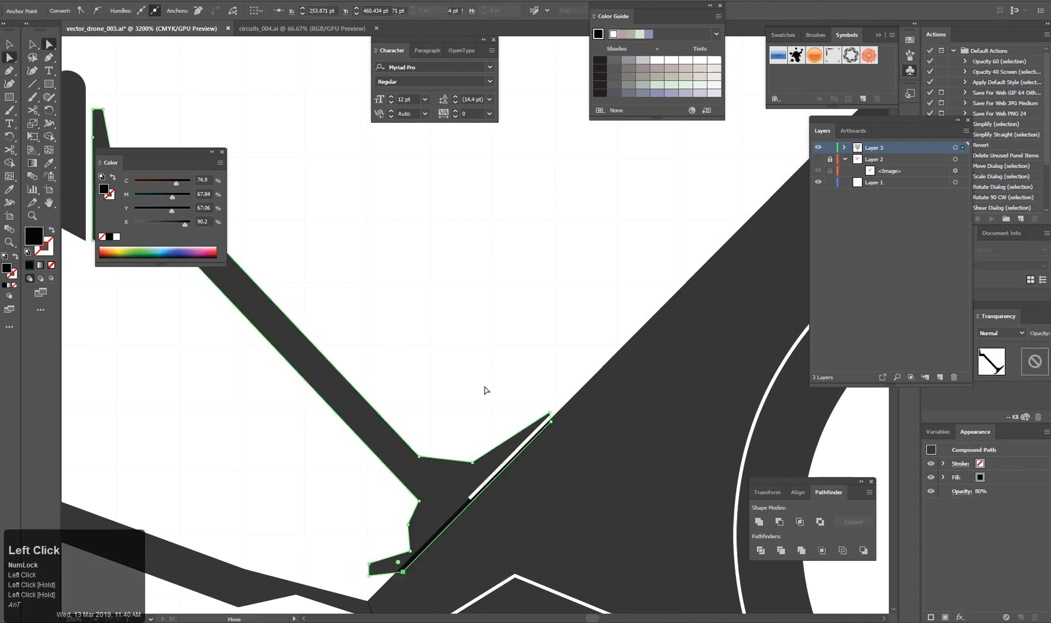
Align the upper edge of the leg block's left tab with the top of the bracket's notch.
scroll(485, 390, down, 5)
drag(485, 391, 451, 547)
scroll(451, 547, down, 2)
drag(429, 405, 393, 448)
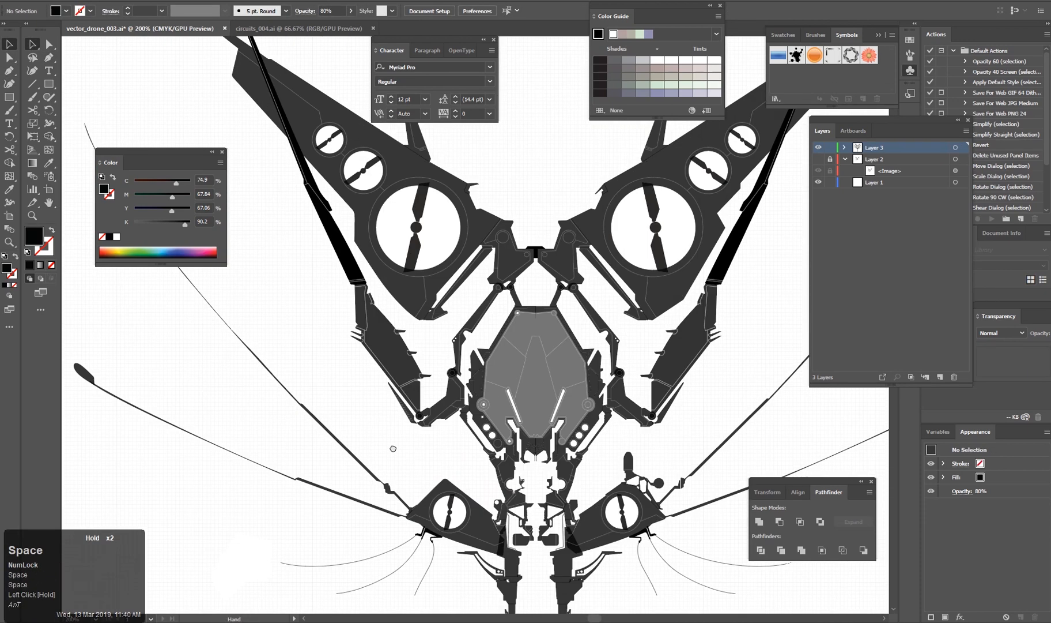
scroll(393, 448, up, 9)
scroll(324, 406, up, 2)
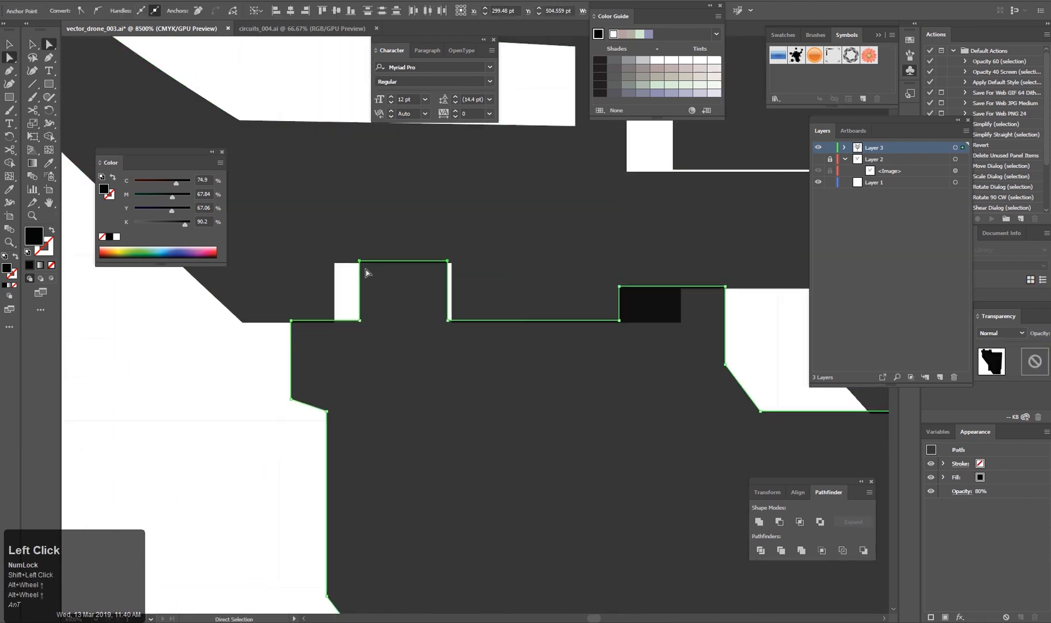
scroll(444, 296, up, 1)
drag(441, 306, 442, 305)
drag(298, 380, 367, 359)
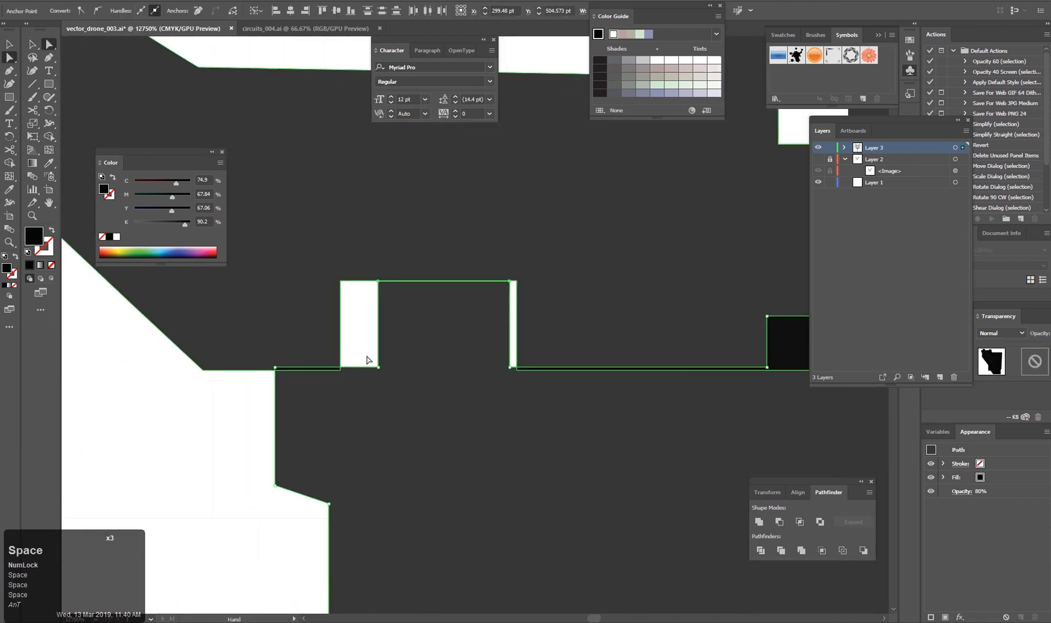
Move the inner edge of the bracket's other notch to the side of the block's right tab, clearing the dark overlap.
scroll(242, 421, right, 5)
click(477, 350)
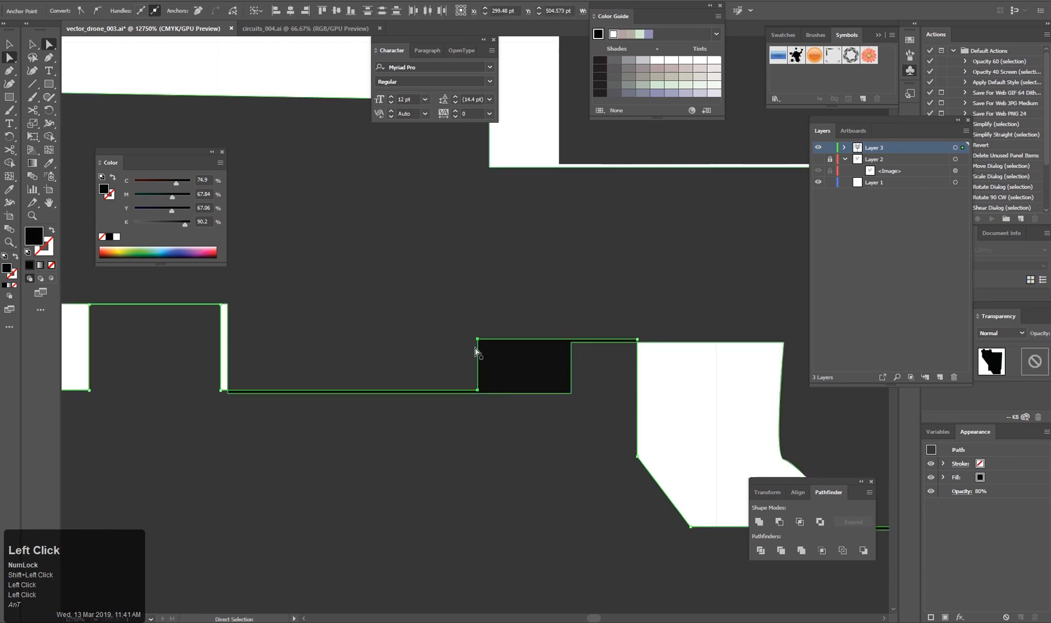
drag(571, 349, 571, 348)
click(588, 363)
scroll(683, 415, down, 5)
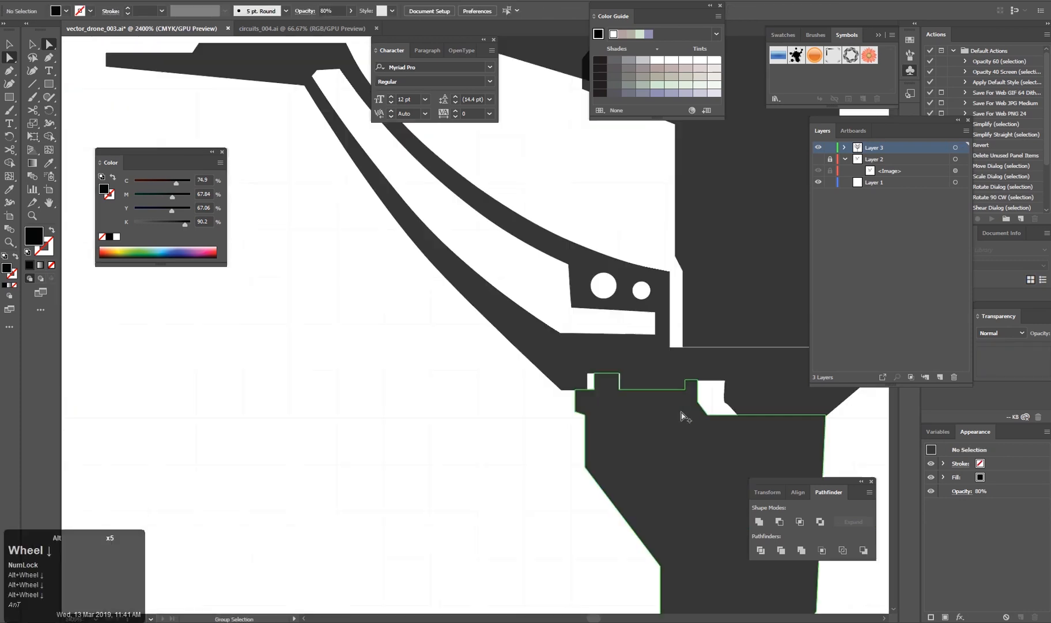
Draw a stepped Pen path along the seam between the bracket and the leg block, following both tabs and the slanted notch.
scroll(362, 467, up, 4)
drag(341, 280, 319, 344)
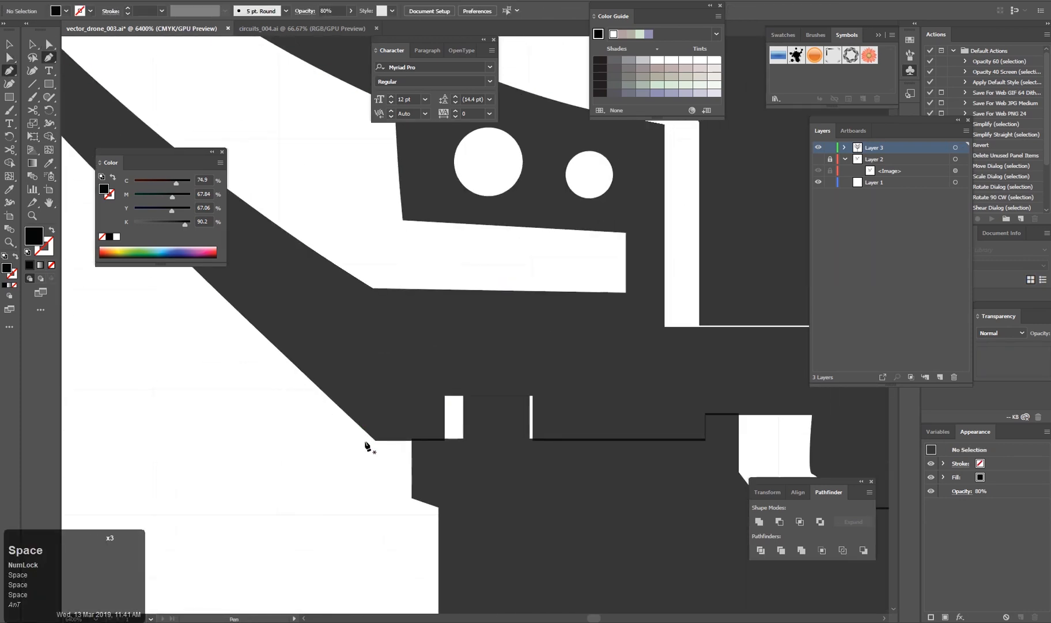
shift+click(445, 396)
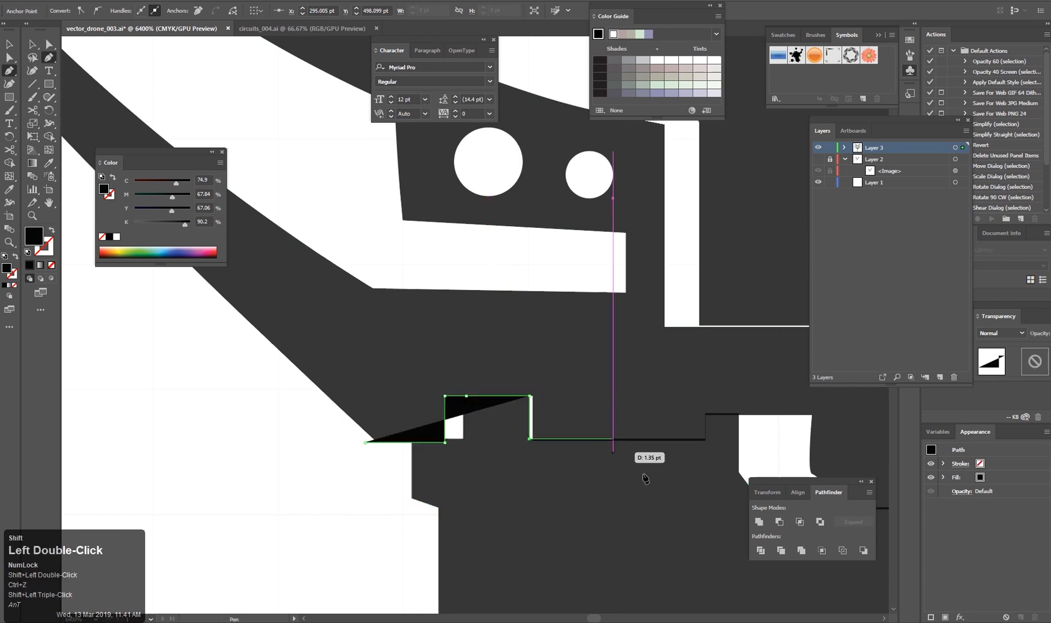
shift+click(711, 413)
drag(801, 467, 448, 424)
shift+click(458, 371)
shift+click(459, 431)
shift+click(494, 466)
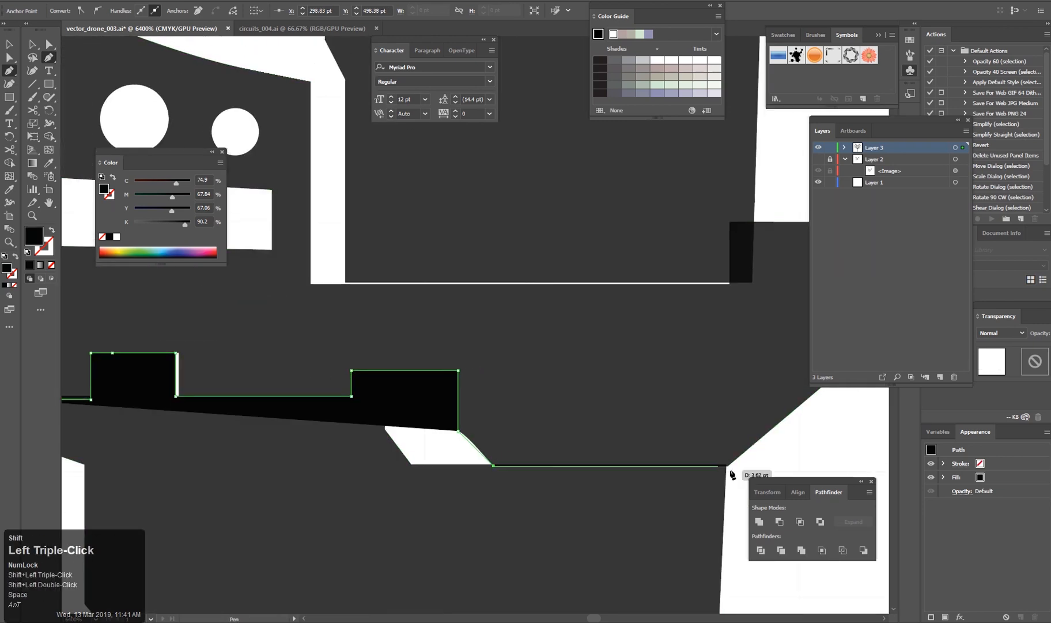
shift+click(745, 466)
Give the stepped seam path a white 0.05 pt stroke with no fill by sampling an existing panel line.
key(v)
key(i)
scroll(457, 279, down, 4)
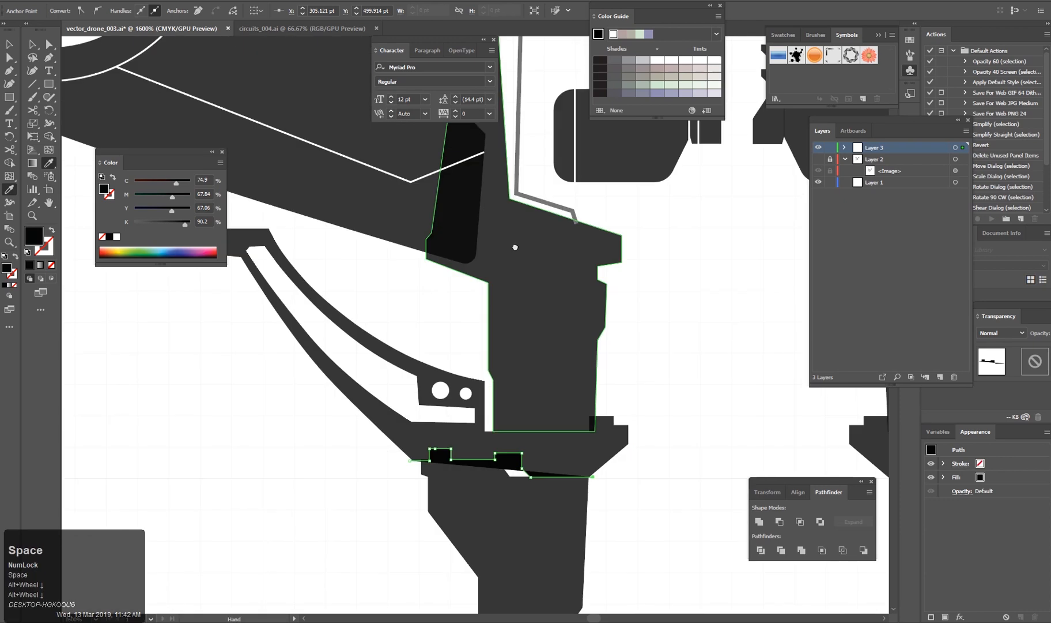
drag(515, 247, 404, 433)
drag(582, 144, 555, 263)
scroll(473, 283, up, 4)
click(504, 340)
scroll(509, 338, down, 4)
drag(383, 496, 482, 257)
scroll(378, 441, up, 2)
key(v)
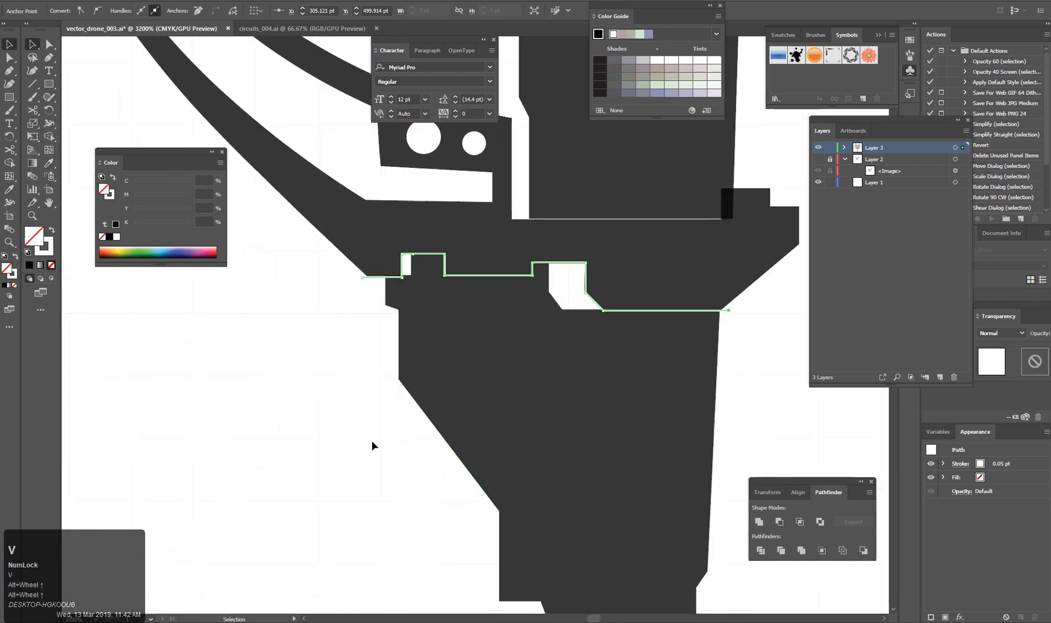
click(373, 445)
Straighten the curved edge of the bracket's notch into a vertical edge and a diagonal that match the seam line.
scroll(483, 427, up, 2)
click(483, 427)
scroll(478, 447, up, 2)
scroll(500, 297, up, 2)
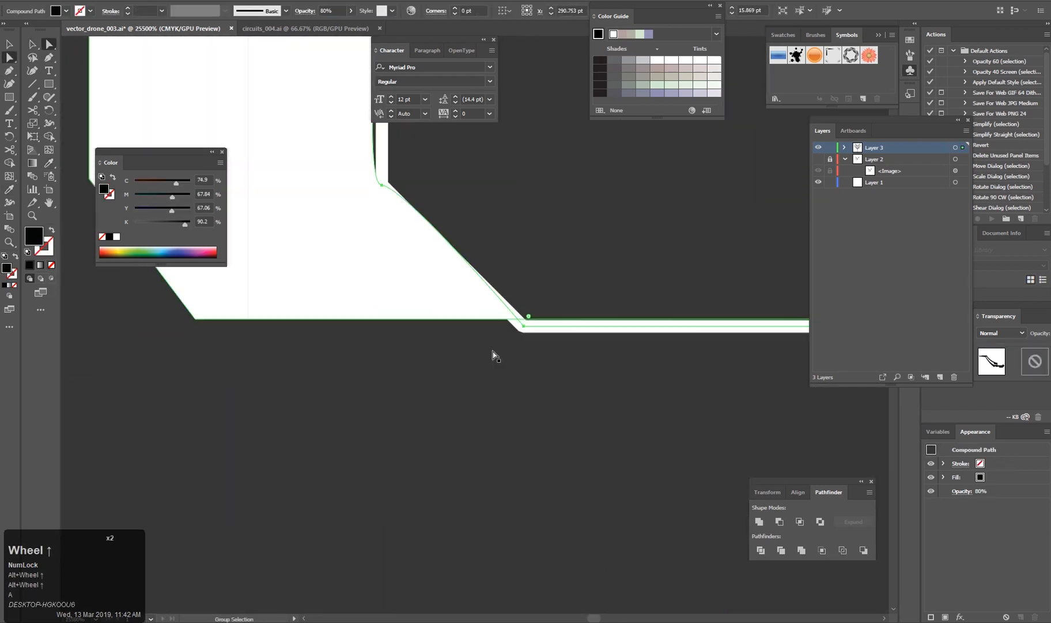
key(v)
double_click(458, 403)
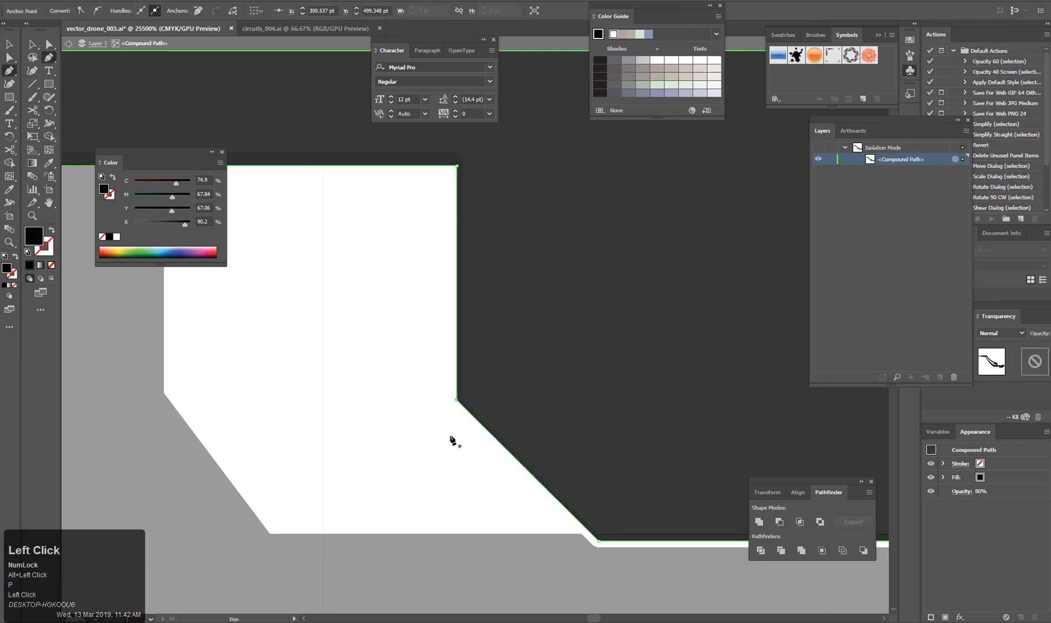
key(v)
scroll(404, 426, down, 2)
drag(403, 426, 575, 495)
double_click(562, 499)
scroll(548, 505, down, 4)
Align the two upper anchors of the seam line's right step with the top edge of the bracket's notch.
scroll(546, 504, up, 3)
drag(548, 460, 494, 396)
scroll(494, 396, up, 2)
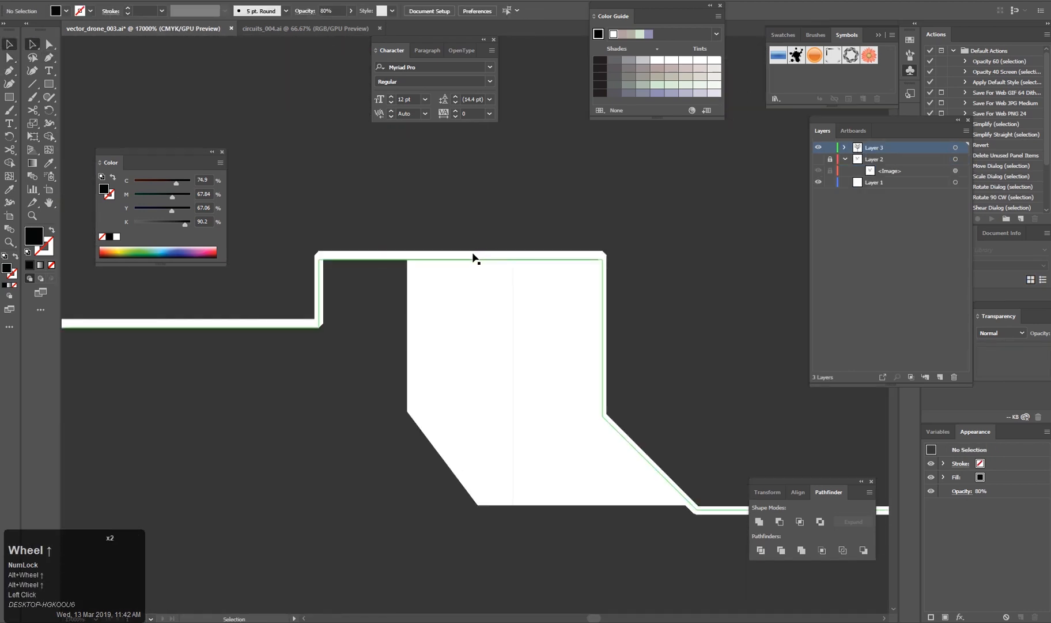
key(a)
click(319, 256)
click(601, 257)
shift+click(320, 256)
scroll(442, 248, up, 2)
click(457, 299)
drag(441, 264, 460, 476)
Raise the seam line's left end segment level with the section on the other side of the tab.
scroll(458, 300, down, 3)
scroll(460, 475, left, 5)
click(429, 516)
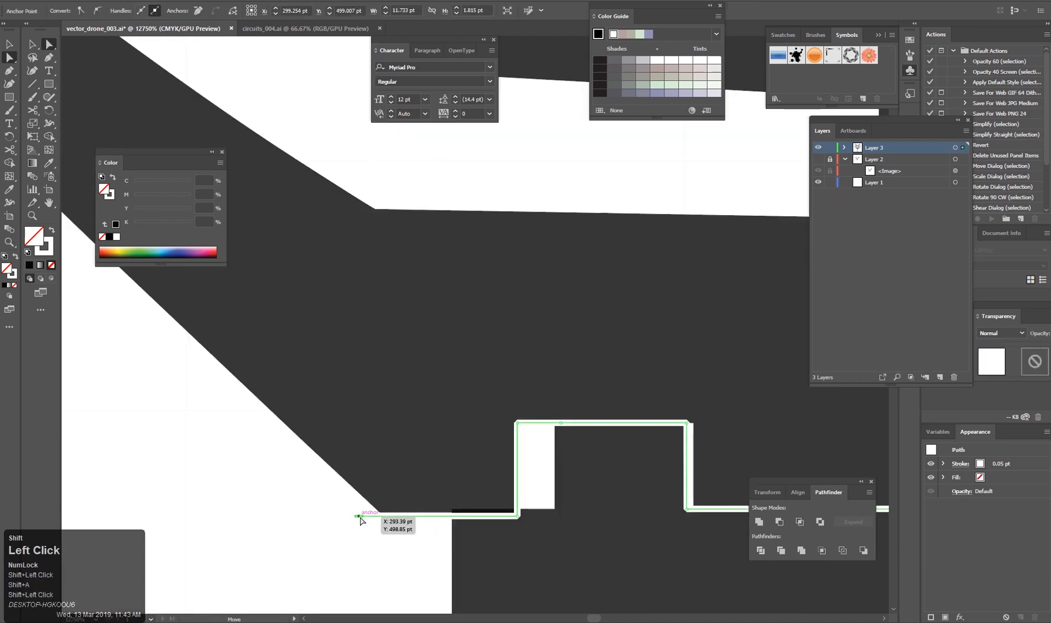
shift+click(518, 516)
scroll(518, 516, up, 2)
drag(412, 432, 412, 420)
click(272, 441)
key(v)
scroll(394, 471, down, 4)
scroll(432, 455, up, 3)
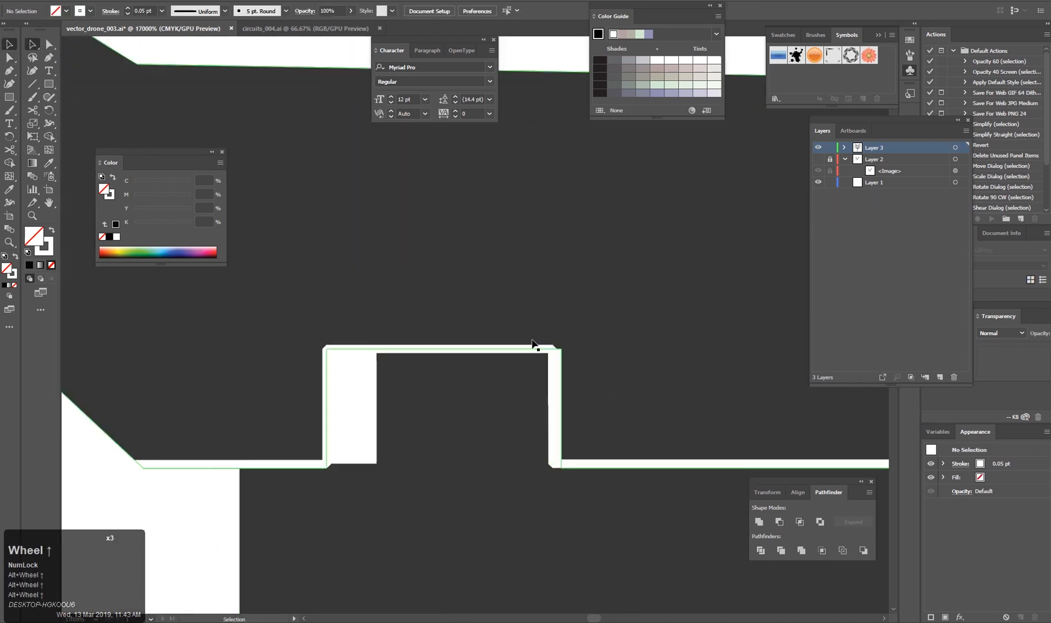
Move the two lower anchors of the upper leg block's right edge inward to clear its overlap with the bracket's raised step.
scroll(360, 468, down, 6)
drag(671, 373, 570, 402)
click(515, 437)
key(a)
scroll(537, 446, up, 1)
click(494, 429)
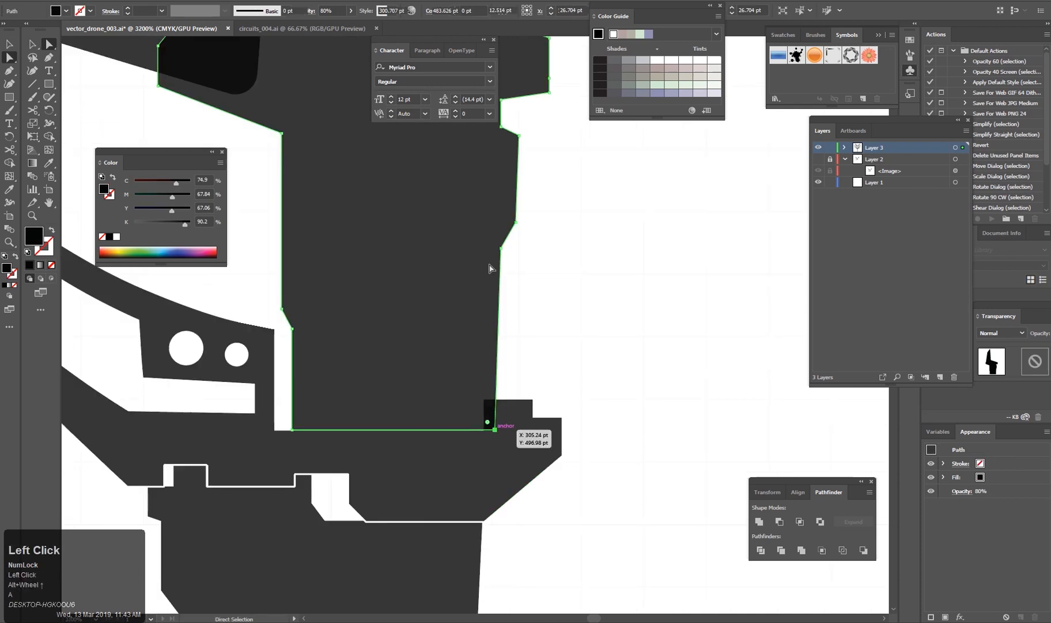
shift+click(500, 248)
key(Left)
scroll(501, 251, down, 2)
scroll(548, 317, up, 3)
key(ctrl+z)
drag(377, 307, 561, 327)
drag(425, 426, 402, 427)
click(473, 379)
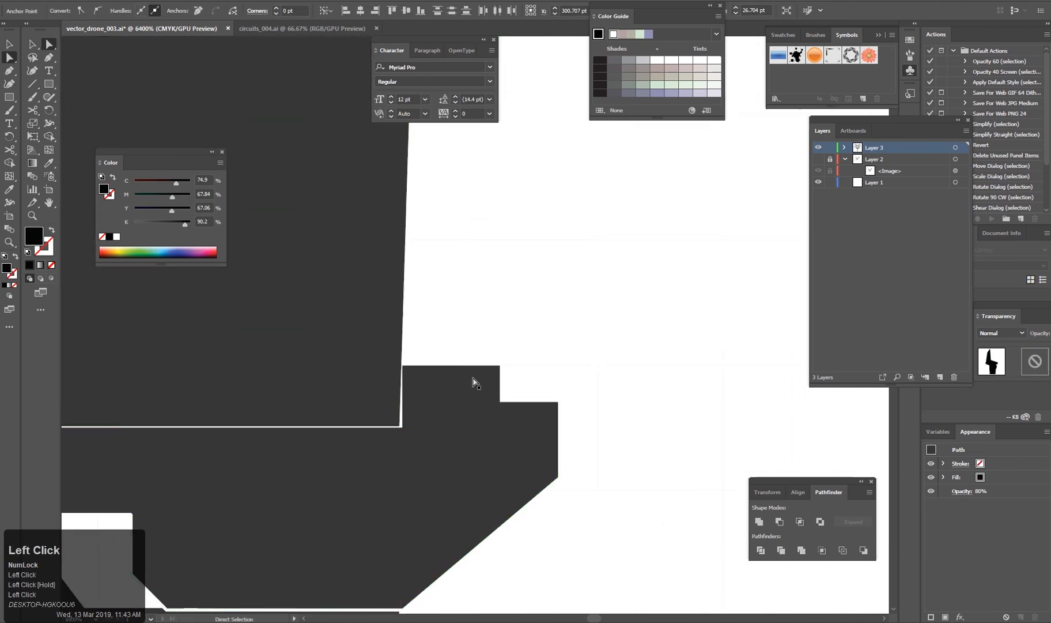
Reshape the lower end of the left leg's clip plate with a rounded inner corner and a slanted side.
scroll(473, 379, down, 8)
click(359, 499)
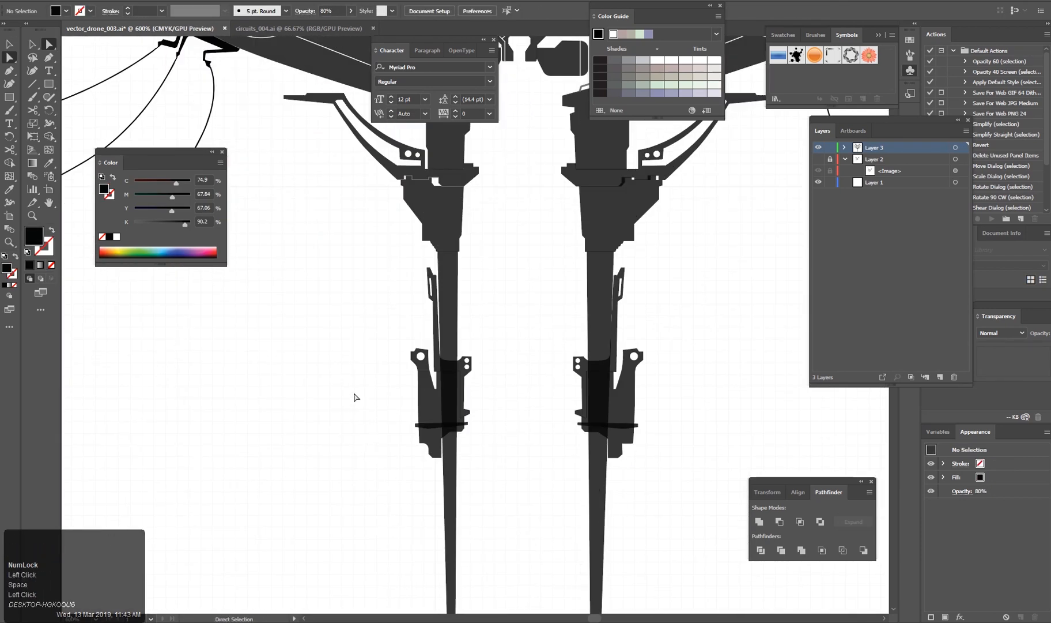
scroll(357, 404, up, 5)
click(491, 415)
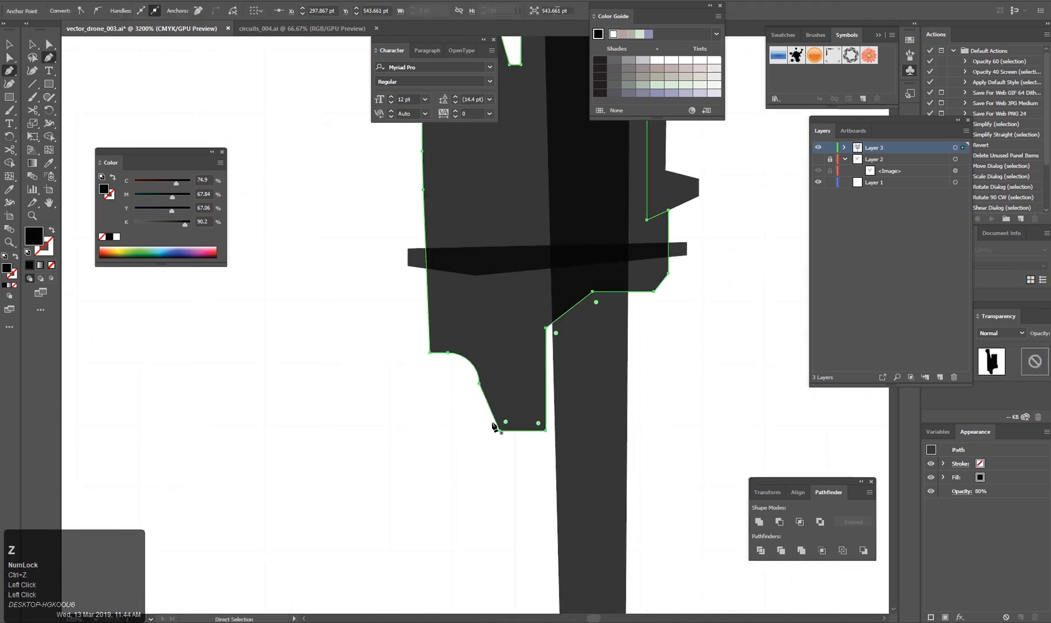
key(v)
click(460, 471)
scroll(460, 471, down, 6)
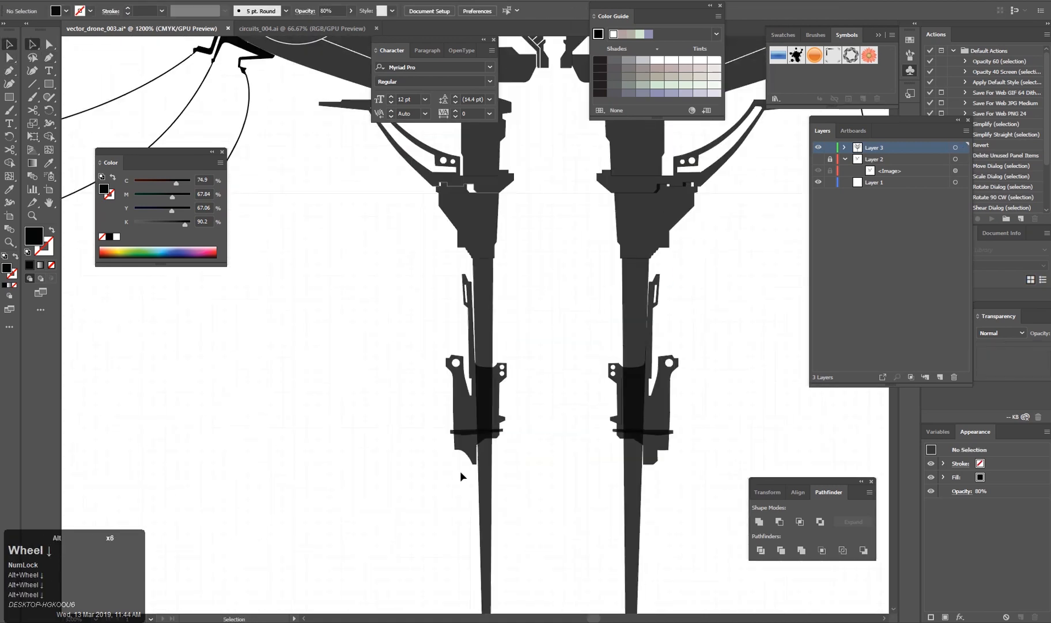
Rework the clip plate's lower end into one long concave curve running down to a narrow flat tip.
scroll(461, 469, up, 5)
drag(460, 470, 435, 421)
scroll(433, 401, up, 2)
key(ctrl+z)
drag(447, 379, 520, 344)
key(a)
drag(447, 397, 507, 455)
click(397, 272)
click(417, 252)
click(420, 482)
scroll(429, 252, down, 5)
scroll(526, 422, up, 6)
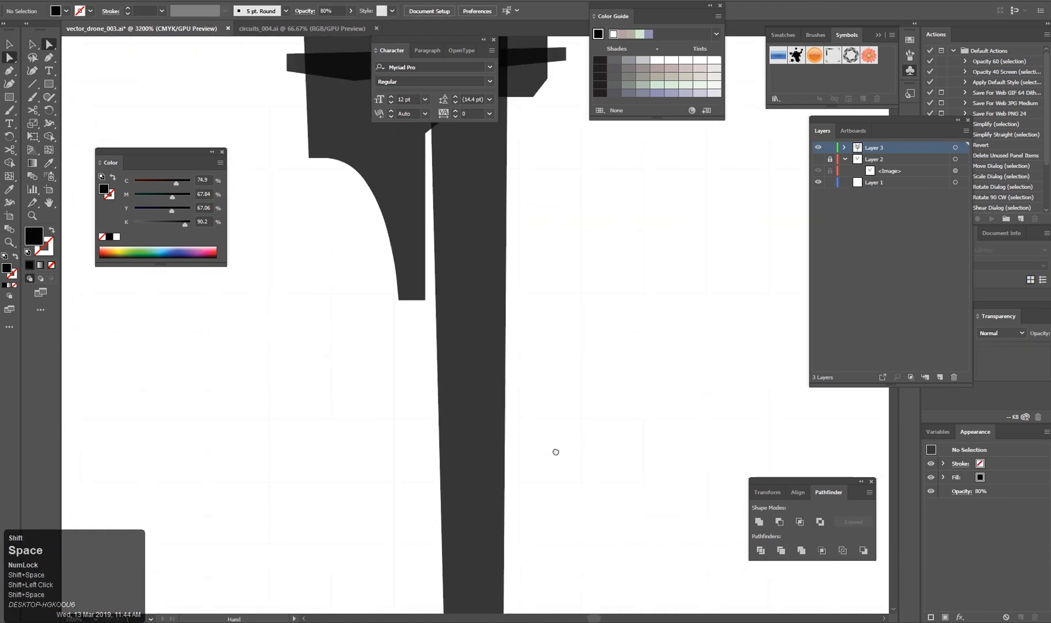
drag(437, 268, 460, 268)
key(ctrl+z)
key(ctrl+z)
Delete the white discs behind the two smaller propellers on the left wing.
scroll(482, 427, down, 6)
scroll(551, 357, down, 3)
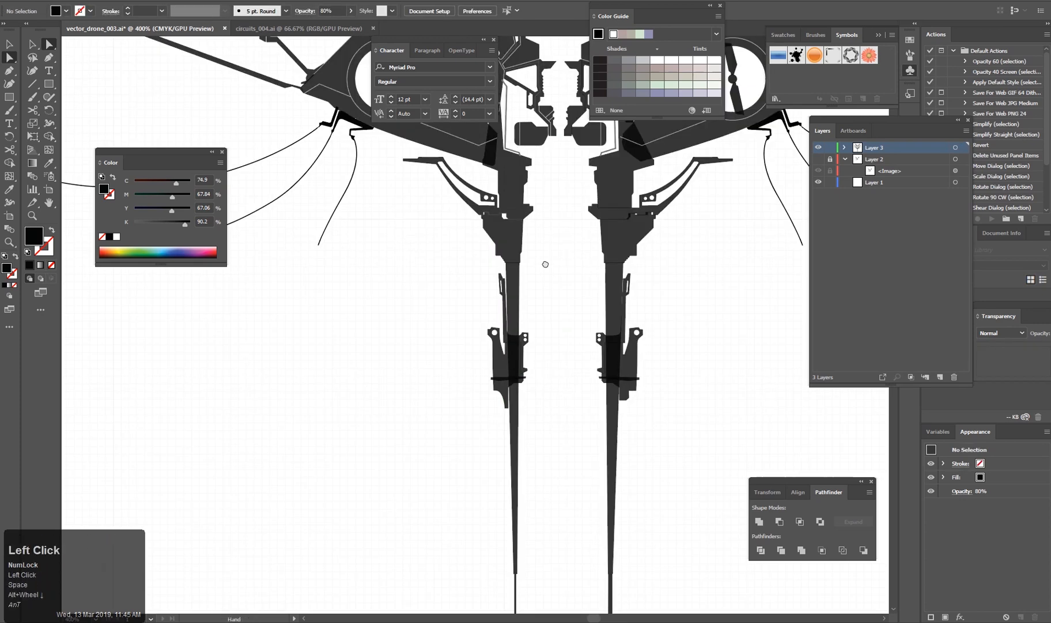
scroll(558, 340, down, 2)
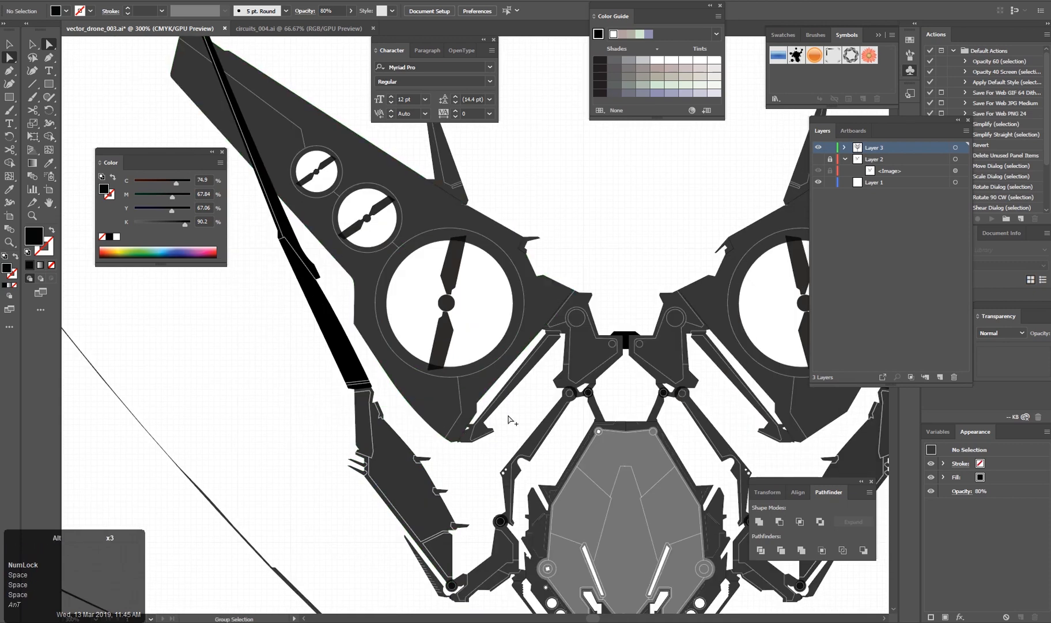
scroll(519, 368, down, 4)
scroll(461, 329, up, 4)
click(453, 335)
scroll(453, 335, up, 2)
click(410, 260)
key(ctrl+z)
key(v)
click(406, 253)
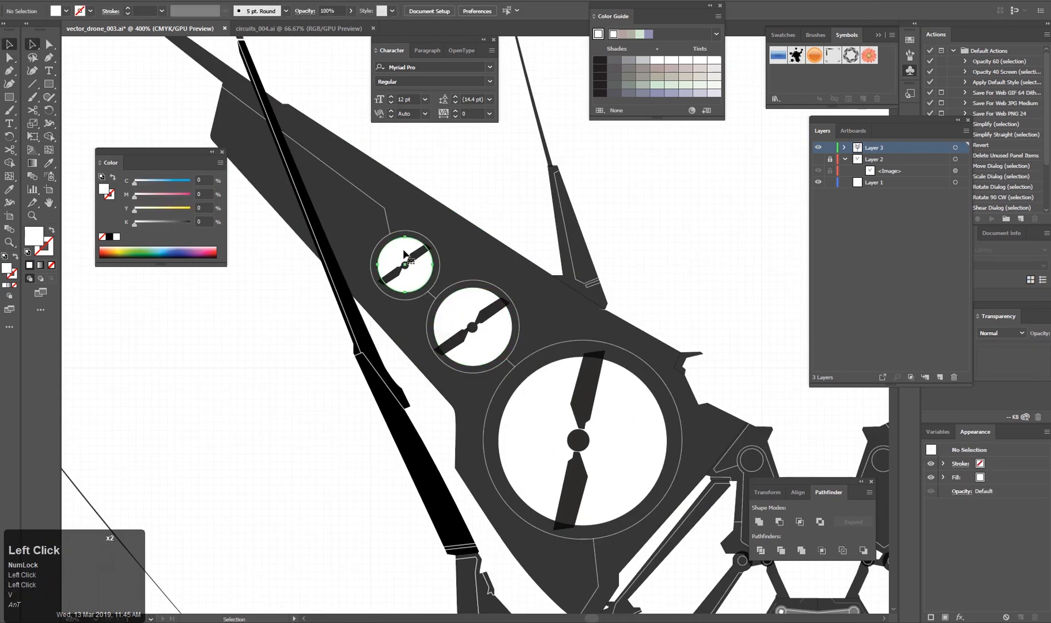
shift+click(463, 310)
key(Delete)
Compare the whole drone with and without the left wing's two small white discs, keeping them removed.
scroll(534, 371, down, 3)
drag(640, 379, 485, 269)
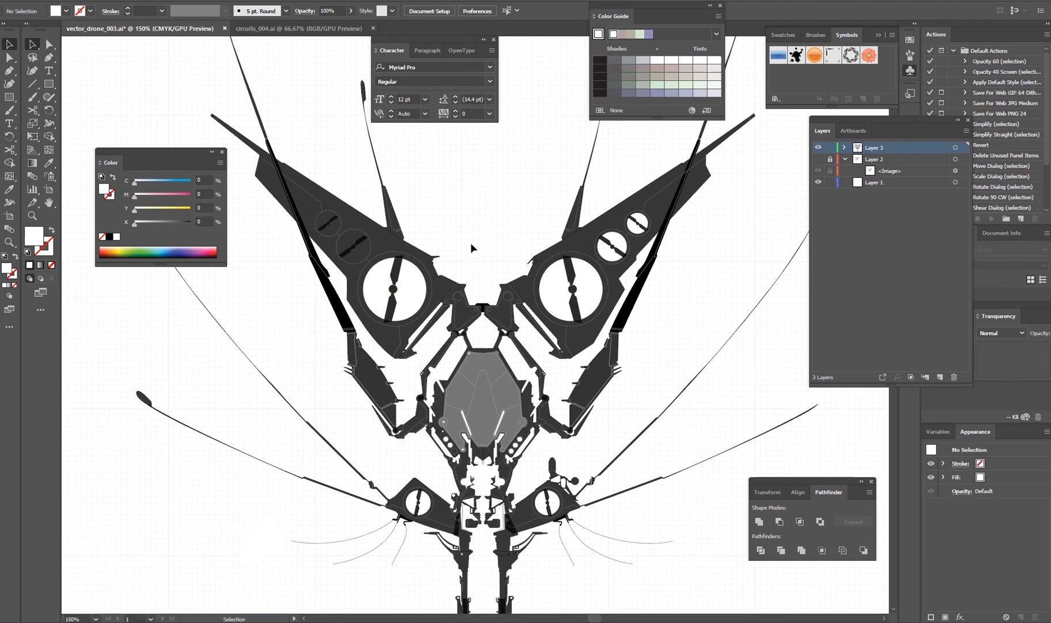
scroll(469, 247, down, 1)
scroll(472, 259, up, 1)
drag(435, 158, 620, 314)
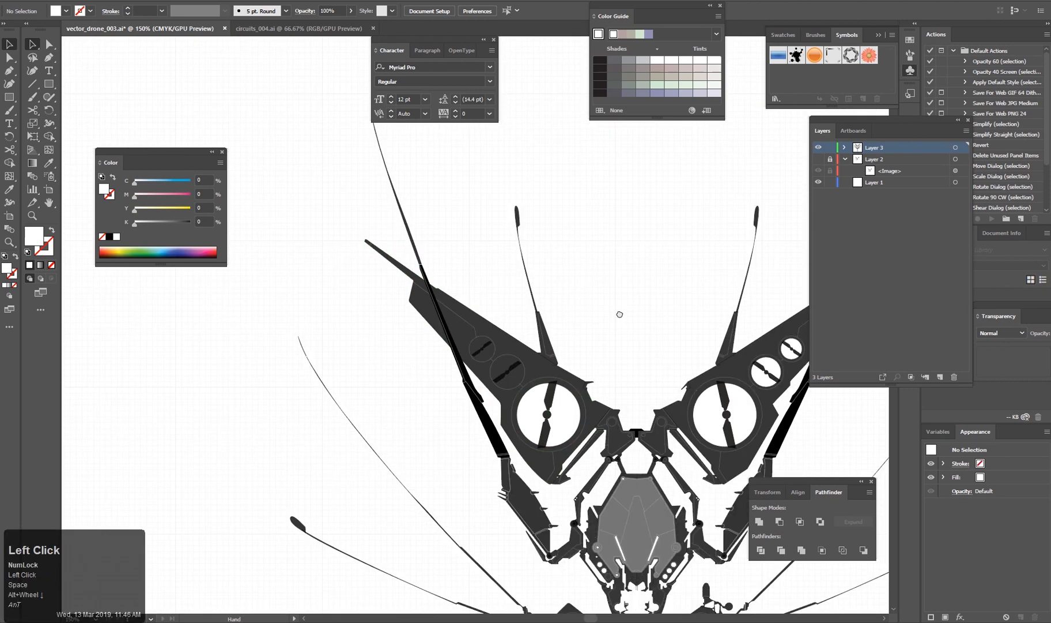
scroll(436, 219, down, 2)
scroll(453, 231, up, 1)
key(ctrl+z)
scroll(465, 237, down, 1)
scroll(459, 253, up, 1)
key(ctrl+shift+z)
drag(455, 223, 453, 241)
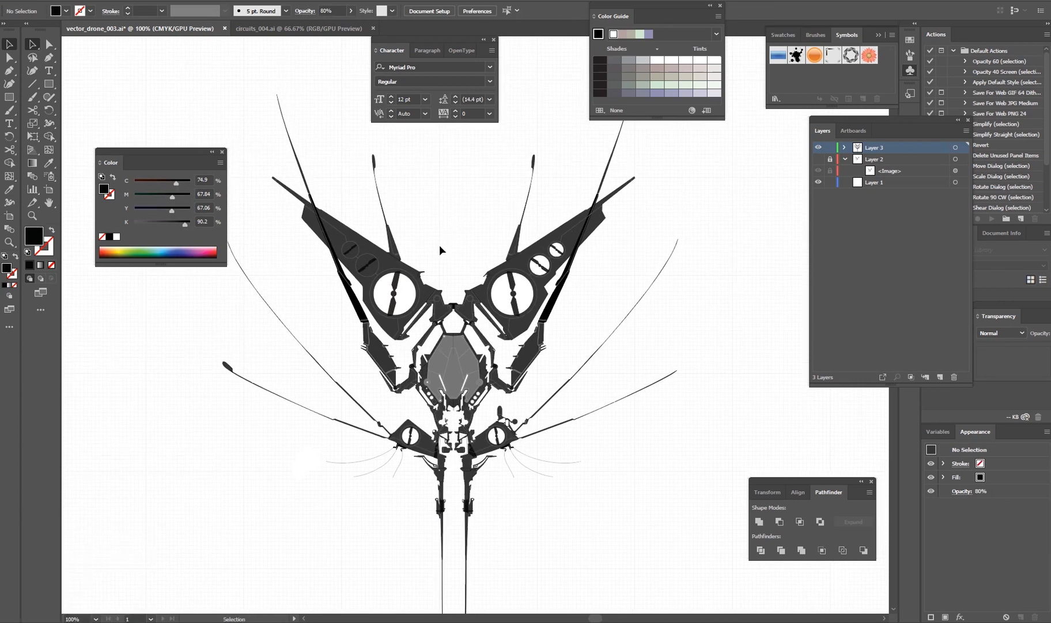
Delete the blades and hubs of the left wing's two smaller propellers, keeping the white outline circles.
scroll(367, 253, up, 6)
click(361, 345)
shift+click(383, 328)
shift+click(342, 360)
drag(335, 259, 449, 319)
shift+click(321, 295)
shift+click(341, 281)
shift+click(362, 261)
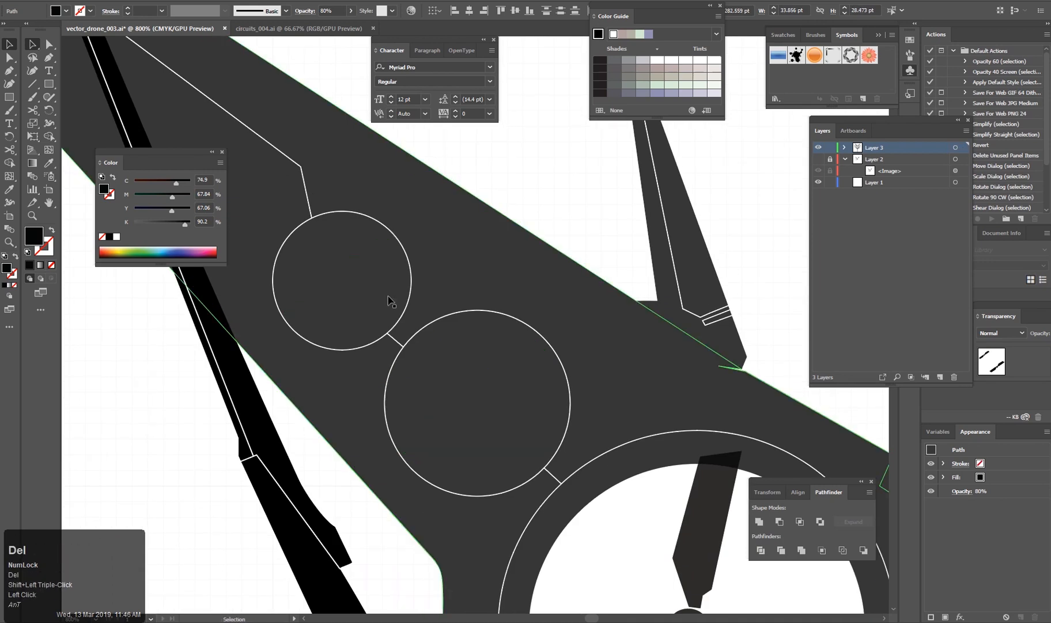
Remove the stray spike anchor from the left wing's upper edge beside the antenna base and check the remaining corner anchors.
scroll(519, 281, down, 2)
drag(636, 248, 634, 294)
scroll(623, 343, up, 2)
mouse_move(623, 343)
mouse_down()
mouse_move(624, 375)
mouse_move(608, 339)
mouse_up()
scroll(573, 418, up, 2)
key(a)
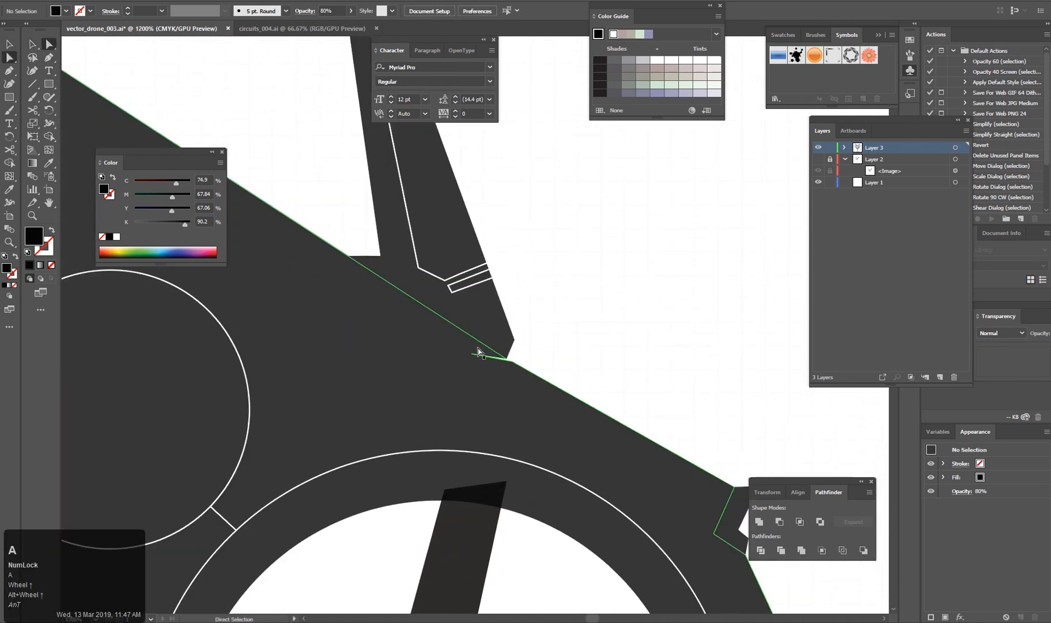
alt+scroll(568, 383, up, 2)
key(a)
click(374, 334)
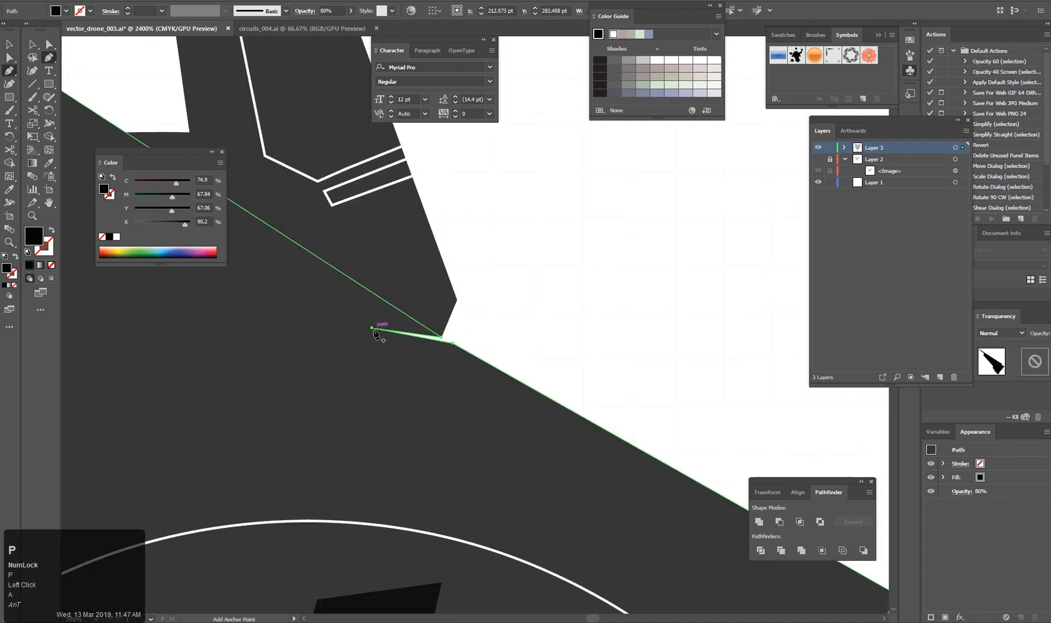
key(a)
click(495, 368)
alt+scroll(484, 368, up, 3)
alt+scroll(485, 368, up, 2)
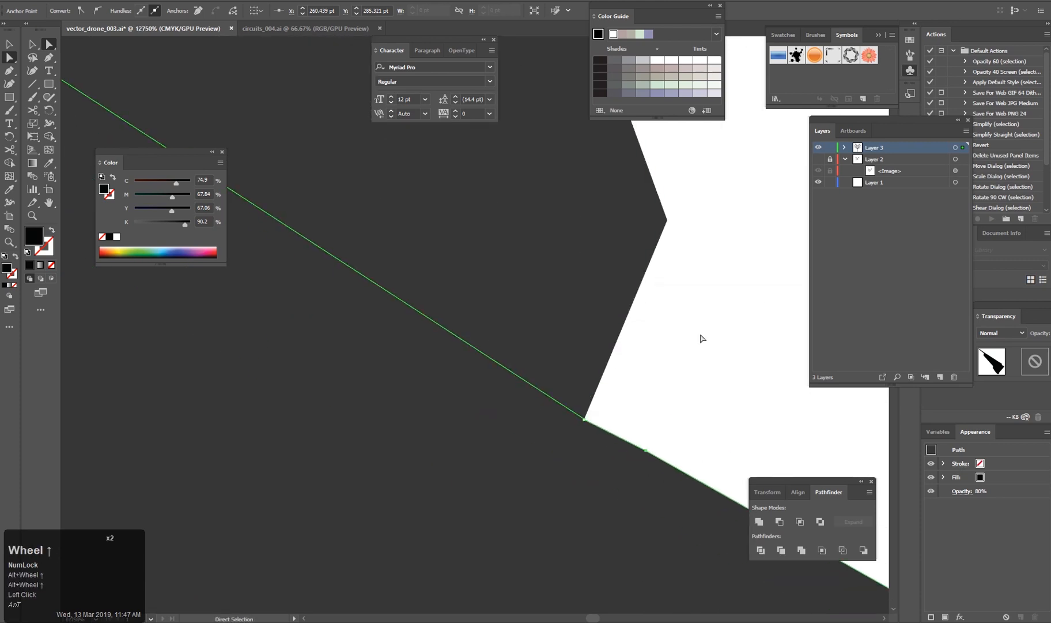
Delete the surplus anchors on the wing's upper edge where it meets the antenna base's lower corner.
click(587, 423)
alt+scroll(566, 417, up, 2)
key(space)
drag(590, 463, 582, 406)
click(475, 306)
click(566, 310)
key(p)
click(566, 309)
click(599, 370)
alt+scroll(507, 314, up, 2)
key(space)
drag(501, 313, 672, 14)
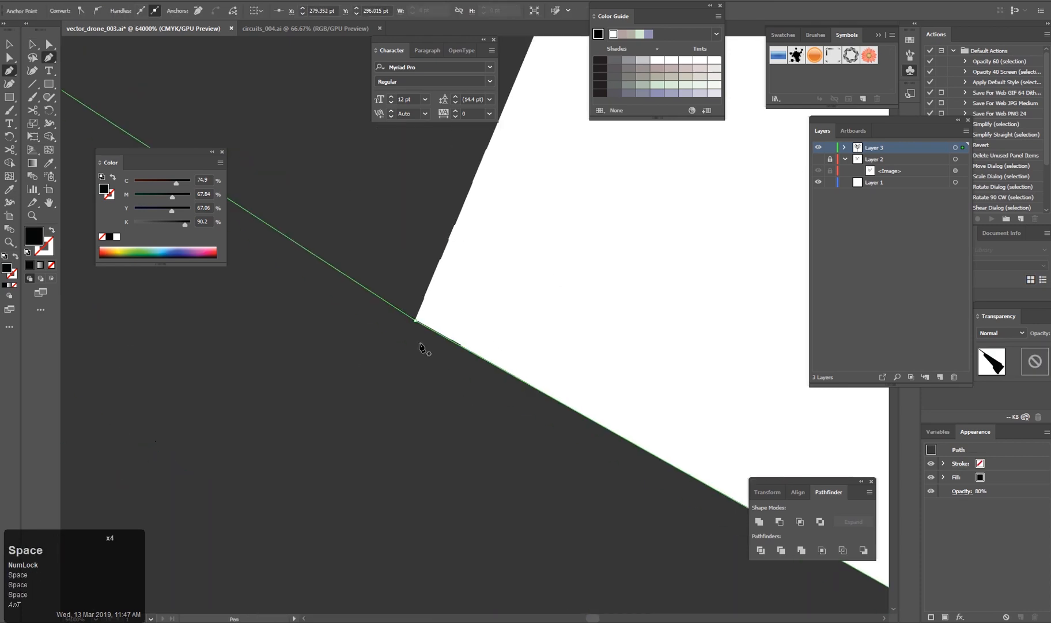
Undo the last anchor edit on the wing's upper edge at the antenna base's corner and deselect the path.
key(a)
drag(427, 327, 582, 478)
alt+scroll(468, 358, down, 2)
key(space)
key(ctrl+z)
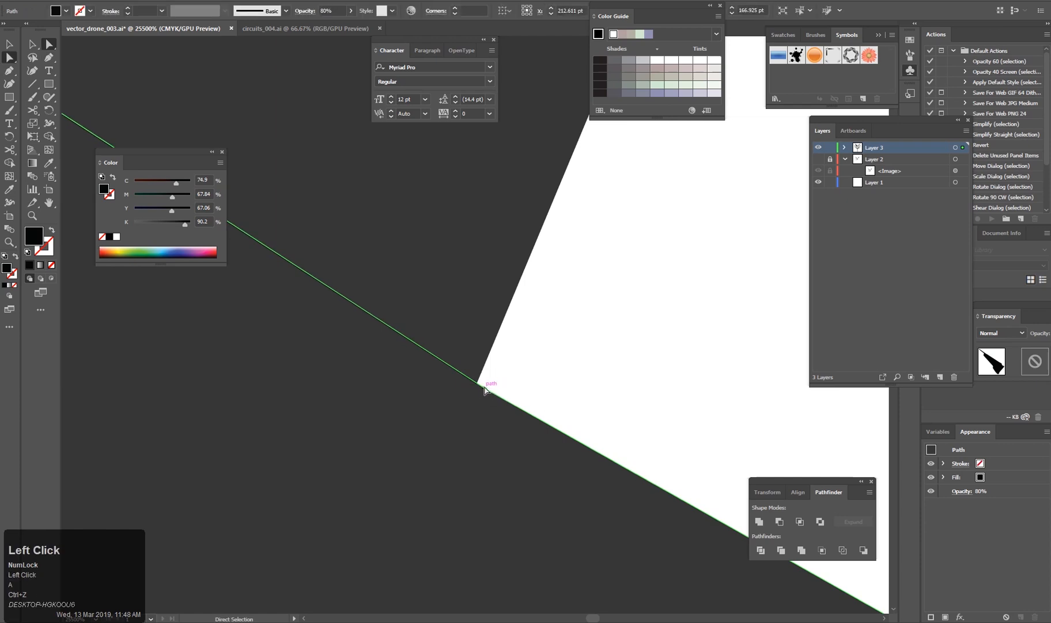
click(516, 395)
Remove the stray anchor at the small notch in the wing's upper edge near the long black arm.
scroll(516, 395, up, 10)
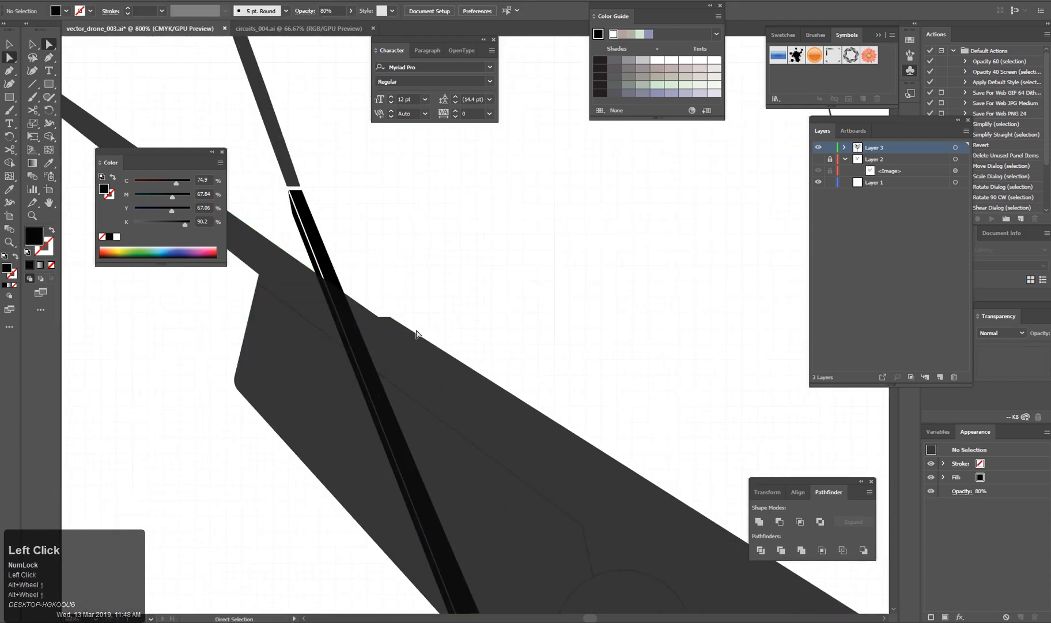
key(space)
drag(721, 525, 443, 352)
scroll(468, 424, up, 8)
click(347, 539)
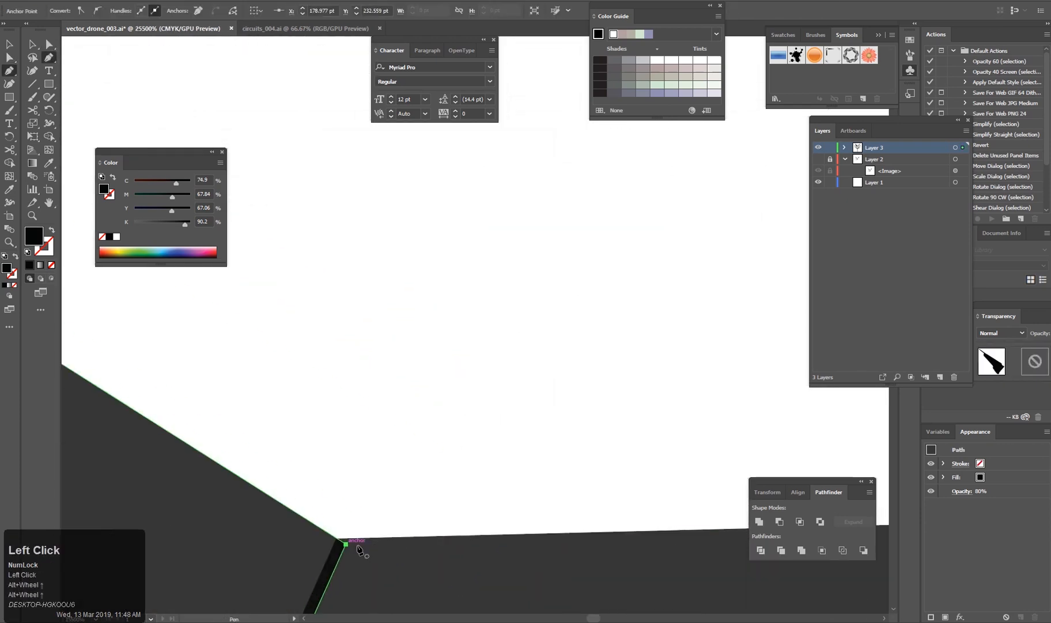
key(v)
click(410, 487)
Delete the surplus anchor from the short horizontal edge at the antenna base's foot.
scroll(411, 487, down, 4)
key(space)
drag(410, 487, 512, 288)
scroll(615, 446, down, 8)
key(space)
scroll(548, 424, down, 1)
drag(572, 342, 510, 392)
scroll(539, 425, up, 2)
scroll(472, 358, down, 1)
drag(472, 358, 491, 404)
drag(483, 329, 522, 284)
scroll(541, 419, up, 5)
drag(577, 585, 563, 355)
drag(515, 426, 525, 402)
click(574, 371)
key(space)
drag(574, 370, 701, 457)
click(519, 397)
key(a)
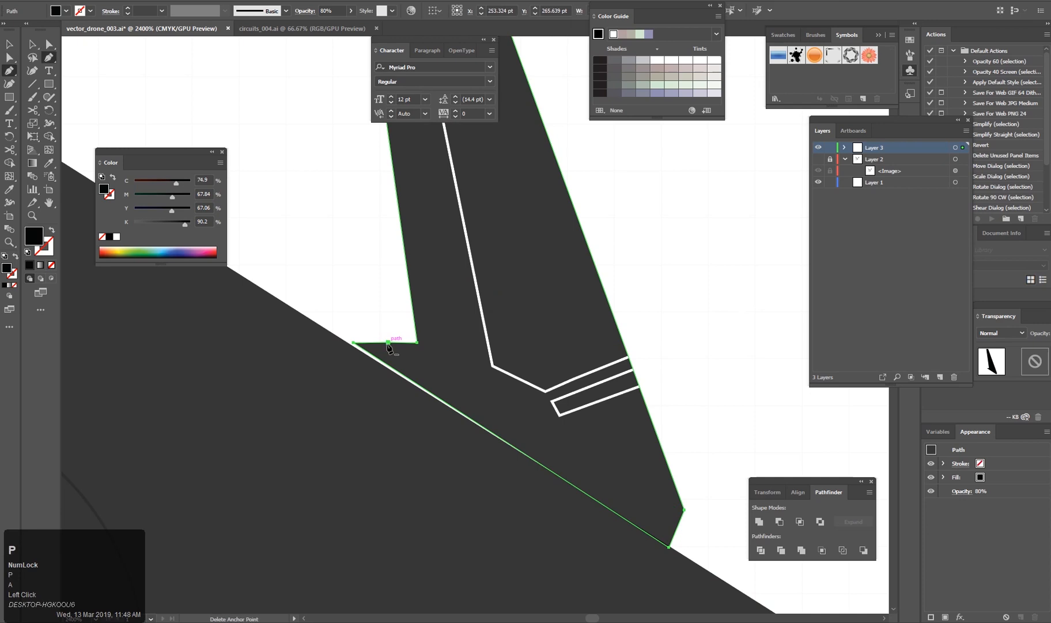
Nudge the antenna base's lowest corner anchor onto the wing's upper edge.
drag(669, 547, 672, 544)
scroll(696, 534, up, 3)
click(508, 348)
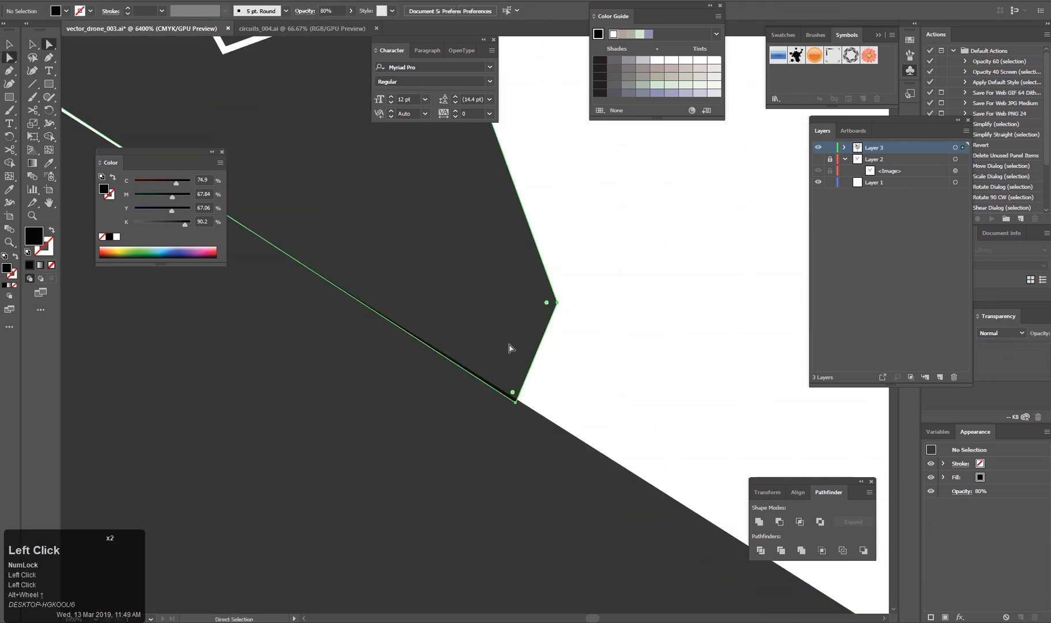
scroll(517, 408, down, 10)
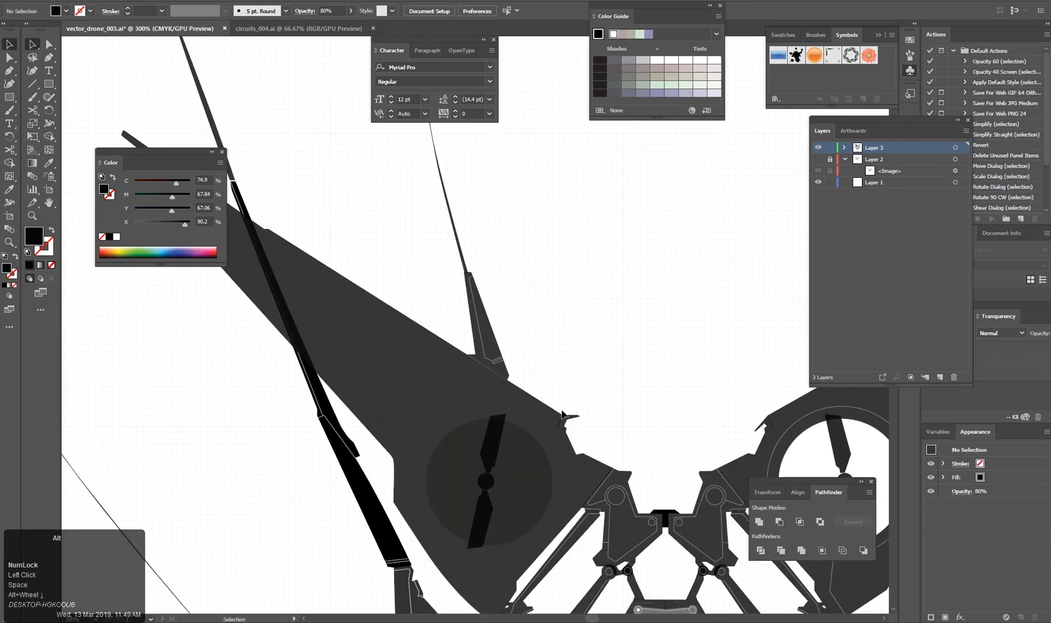
Reshape the inner end of the narrow white slot outline on the antenna base by moving its corner anchor.
click(543, 358)
scroll(523, 364, up, 10)
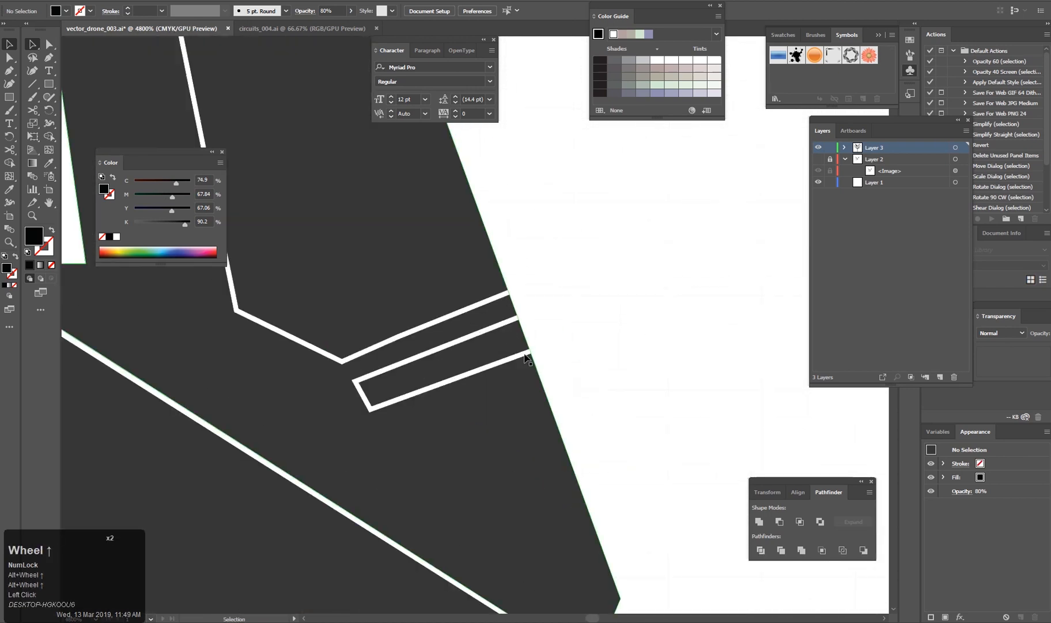
key(a)
click(573, 337)
key(v)
click(543, 427)
scroll(500, 343, up, 3)
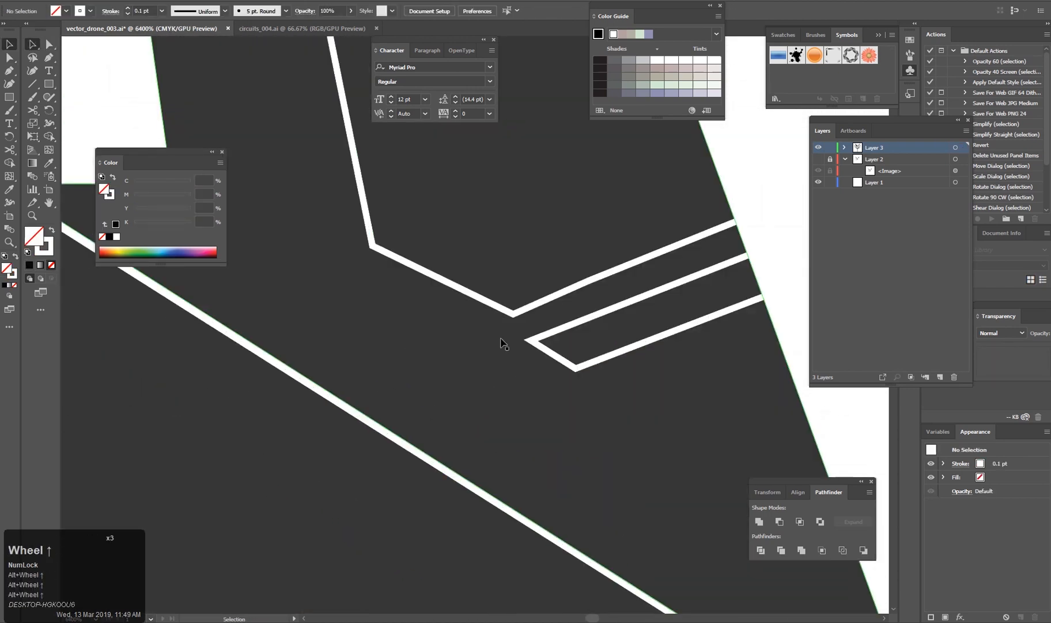
drag(515, 345, 509, 330)
scroll(542, 358, down, 5)
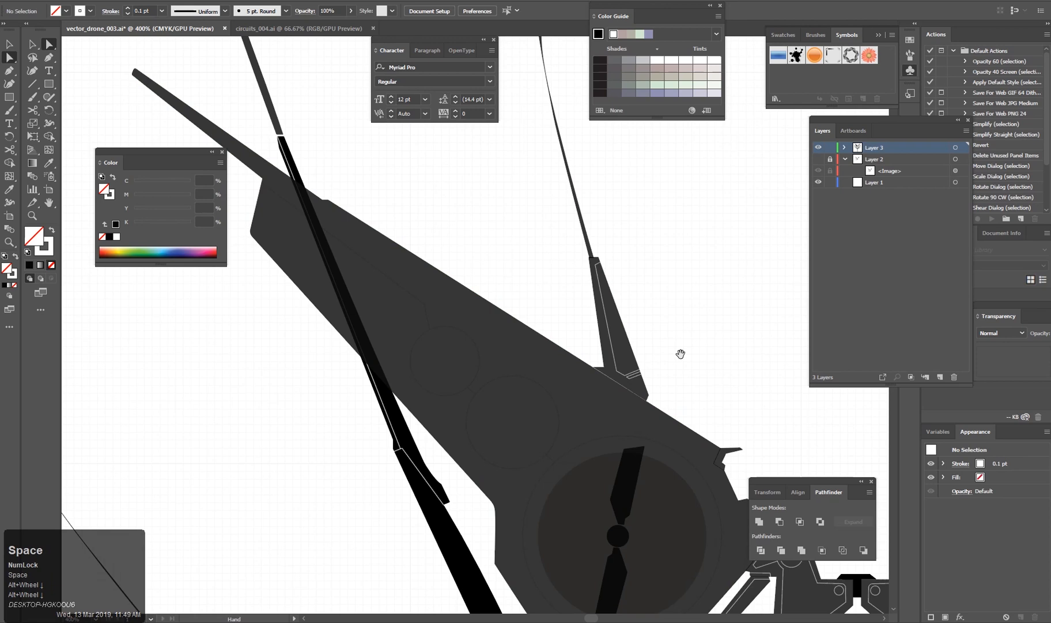
scroll(500, 470, up, 5)
click(95, 1)
click(115, 110)
click(490, 370)
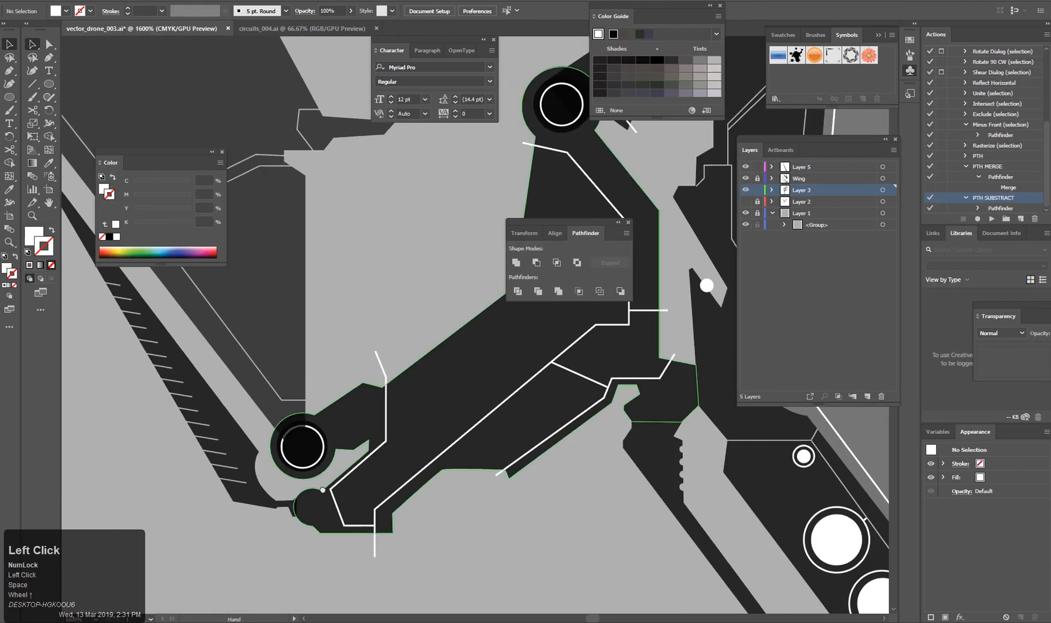
Select the connected white panel lines on the bent arm and merge them into one shape.
drag(323, 489, 364, 451)
scroll(364, 451, up, 2)
click(385, 460)
shift+click(519, 448)
drag(587, 446, 426, 553)
drag(715, 358, 427, 502)
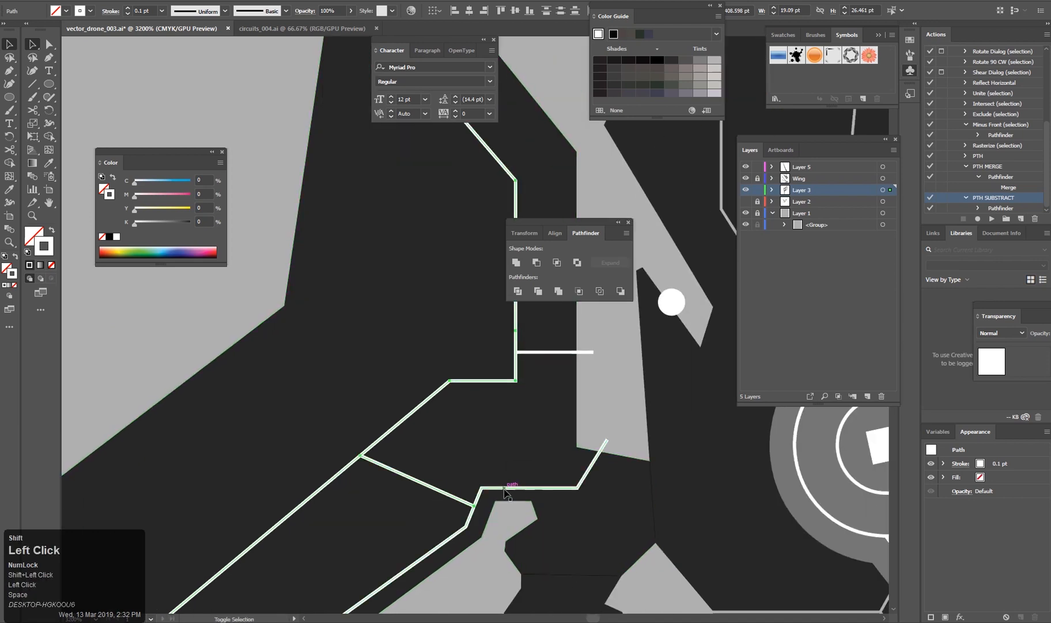
drag(568, 356, 482, 489)
shift+click(481, 487)
drag(268, 547, 373, 471)
key(ctrl+e)
click(501, 373)
key(F2)
scroll(394, 459, down, 2)
Subtract the panel-line shape from the bent arm so the lines become see-through gaps.
click(394, 459)
scroll(383, 499, up, 1)
click(383, 500)
scroll(320, 408, up, 1)
drag(428, 303, 430, 265)
shift+click(398, 330)
key(F3)
scroll(334, 432, down, 1)
Ungroup the pieces of the cut bent arm.
click(430, 264)
click(394, 429)
key(ctrl+shift+g)
click(334, 359)
scroll(334, 360, down, 1)
scroll(428, 375, up, 2)
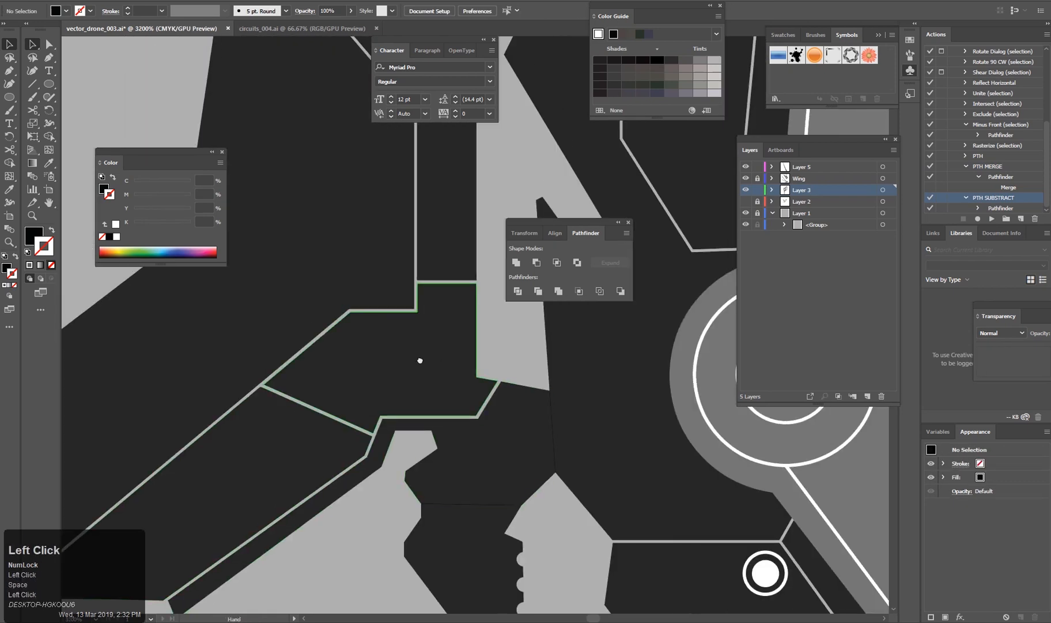
Try to subtract another panel line from the bent arm's pieces and undo the attempt.
drag(420, 360, 351, 429)
scroll(353, 429, down, 3)
click(411, 434)
scroll(371, 472, up, 3)
shift+click(367, 333)
key(F3)
key(ctrl+z)
click(311, 307)
key(ctrl+z)
Apply Trim to the selected arm pieces, then isolate the result and delete the leftover piece.
click(538, 291)
double_click(358, 334)
click(364, 338)
key(Delete)
double_click(379, 390)
scroll(378, 392, down, 3)
click(268, 543)
Cut the white panel line out of the slanted strut above the bent arm with Minus Front.
drag(268, 543, 438, 409)
scroll(438, 409, down, 1)
scroll(439, 409, down, 3)
scroll(375, 357, up, 2)
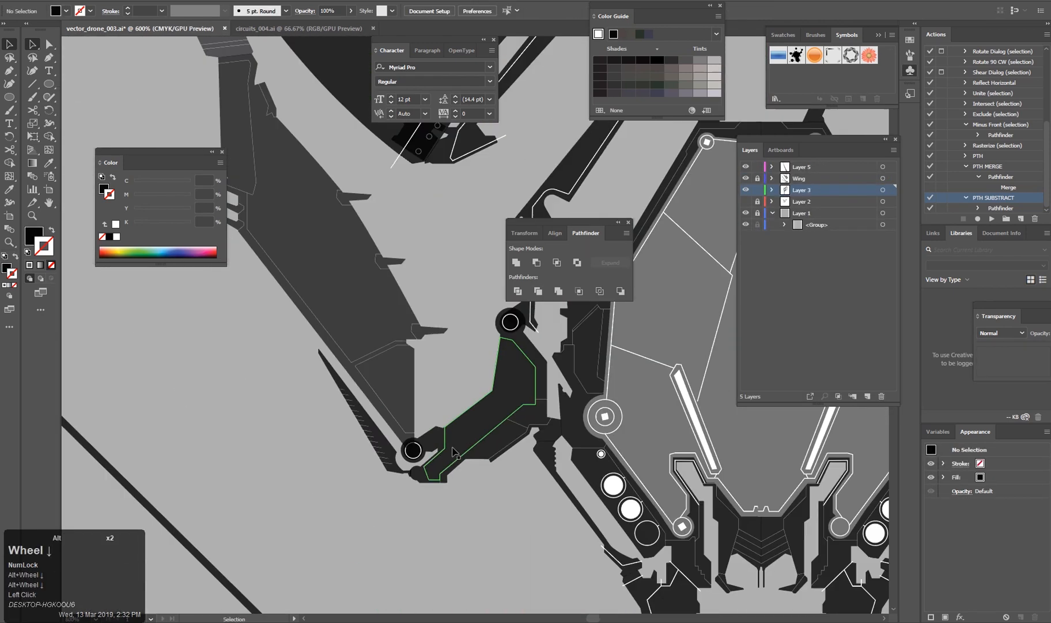
drag(477, 282, 384, 448)
drag(526, 352, 431, 449)
scroll(380, 452, up, 3)
click(380, 442)
click(385, 446)
key(e)
click(499, 368)
click(382, 388)
scroll(418, 393, up, 3)
shift+click(394, 447)
click(537, 263)
click(566, 460)
Adjust an anchor on the leg part beneath the bent arm.
scroll(469, 461, down, 6)
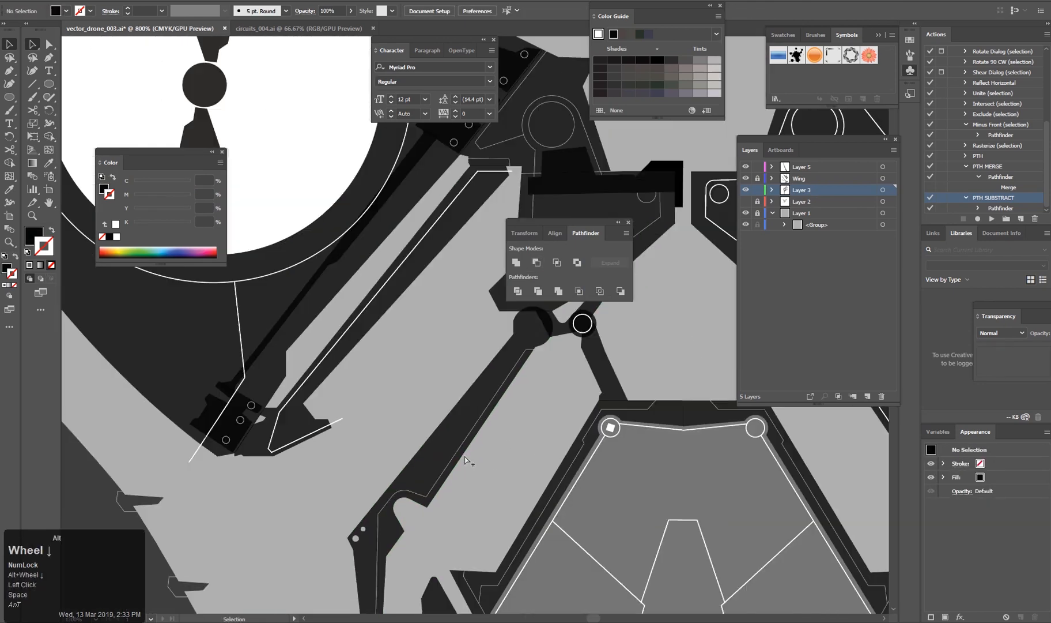
drag(469, 461, 461, 327)
scroll(458, 524, up, 2)
drag(457, 525, 486, 388)
scroll(486, 388, down, 1)
drag(443, 579, 431, 475)
scroll(431, 474, up, 3)
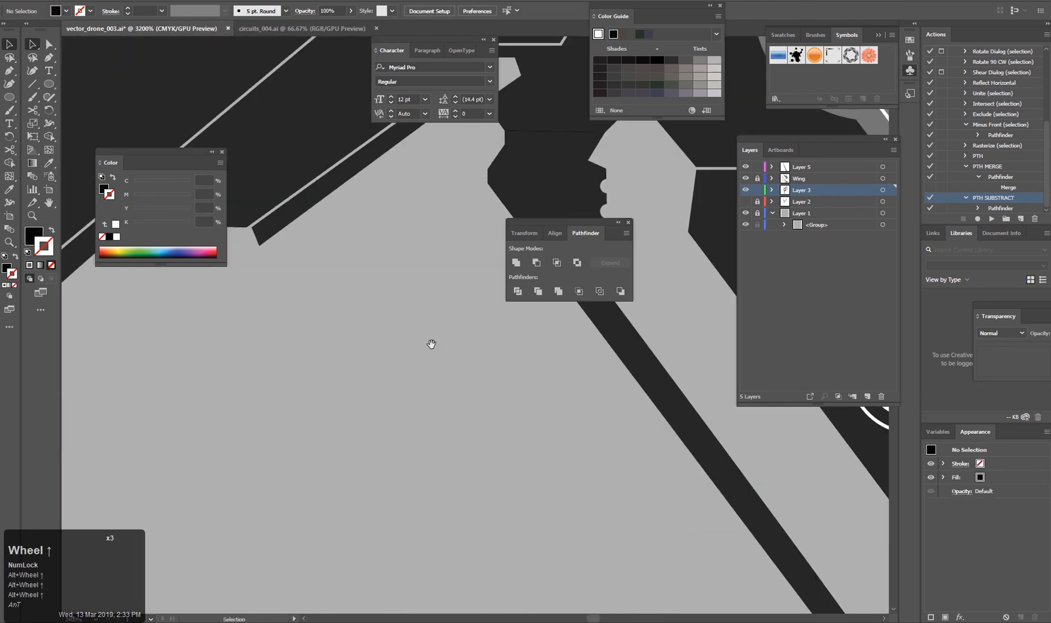
key(a)
click(385, 360)
click(584, 388)
drag(576, 356, 571, 355)
click(577, 365)
scroll(577, 364, up, 1)
drag(576, 365, 539, 398)
scroll(583, 434, down, 5)
key(v)
Adjust the anchors of the parts and white panel lines at the thin strut's lower end.
scroll(369, 533, down, 2)
drag(490, 582, 505, 479)
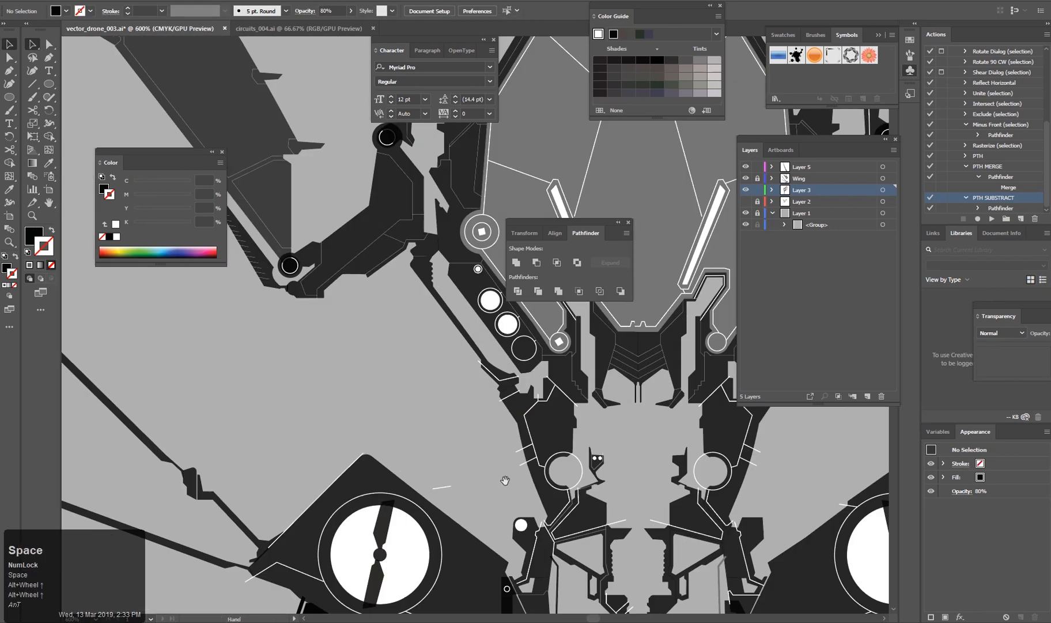
scroll(504, 479, up, 2)
drag(519, 432, 425, 497)
scroll(425, 497, up, 3)
click(458, 415)
scroll(426, 403, up, 1)
key(a)
drag(433, 456, 429, 468)
drag(699, 325, 699, 326)
Subtract the angled white panel line from the thin strut's lower end, leaving a gap.
key(v)
click(681, 371)
drag(516, 320, 437, 463)
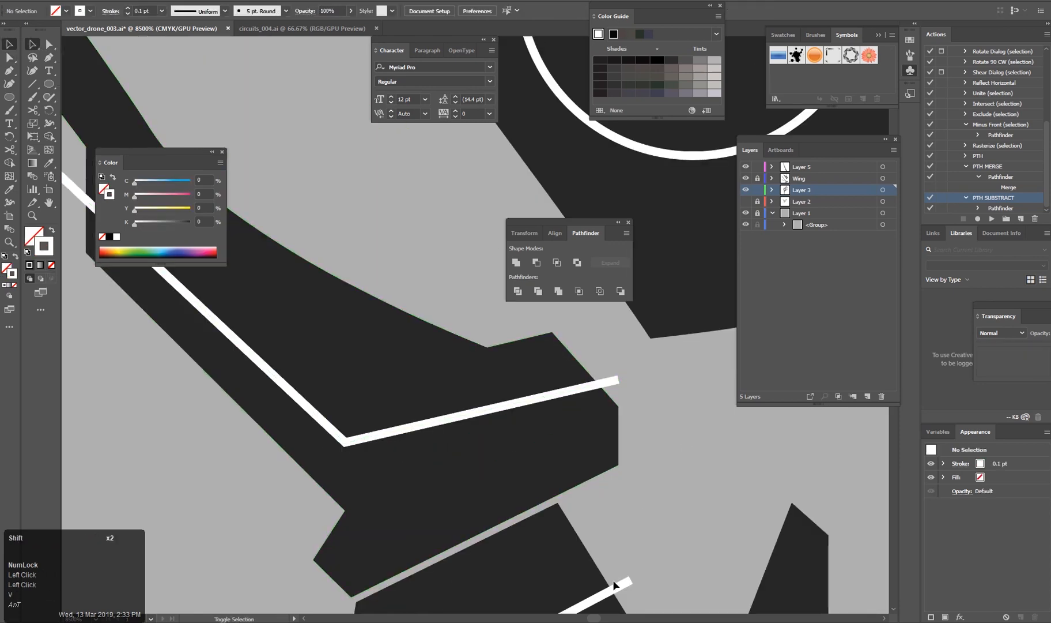
click(613, 382)
key(F3)
Subtract the bent white panel line and the straight one below it from the dark arm parts, leaving gaps.
scroll(632, 427, down, 2)
click(479, 594)
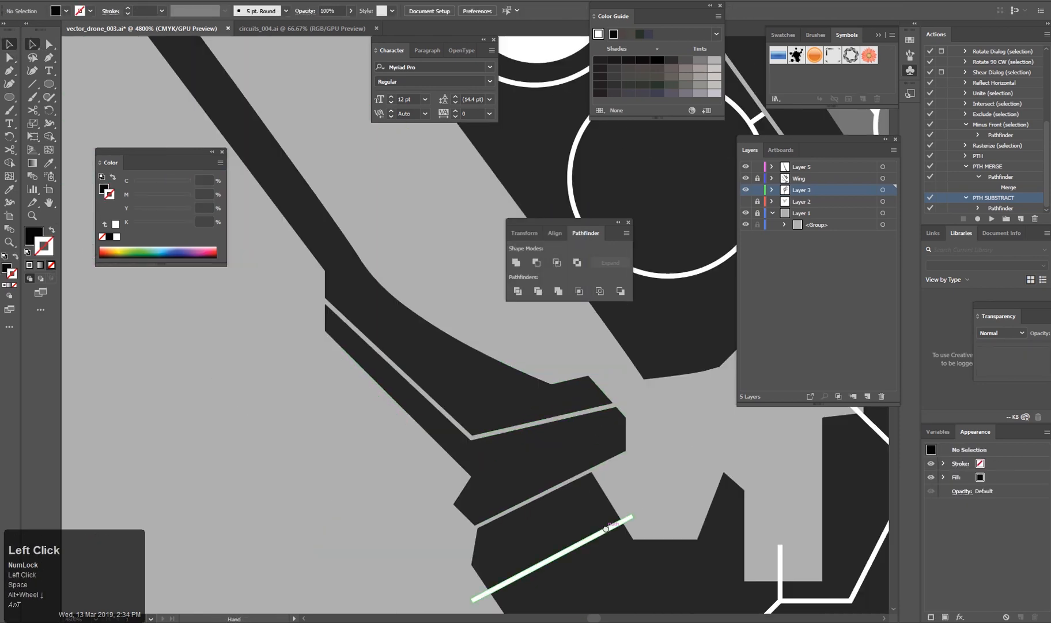
drag(474, 595, 404, 496)
shift+click(408, 496)
key(ctrl+z)
scroll(417, 509, down, 2)
drag(423, 536, 358, 406)
key(F3)
Send the cut arm part to the back of the stacking order.
click(369, 495)
click(404, 410)
key(ctrl+shift+[)
click(291, 467)
scroll(291, 468, down, 2)
drag(236, 239, 547, 466)
scroll(483, 468, down, 1)
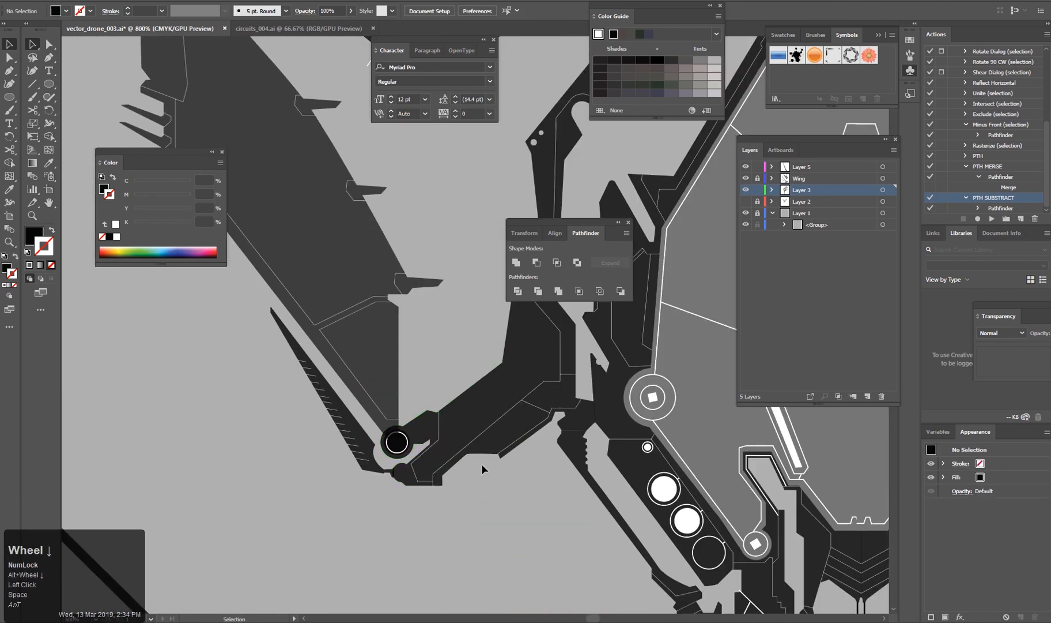
Adjust an anchor on the wing panel's upper-left edge, near where the thin strut meets it.
scroll(483, 468, down, 2)
drag(482, 468, 393, 258)
scroll(344, 449, up, 3)
drag(345, 449, 387, 382)
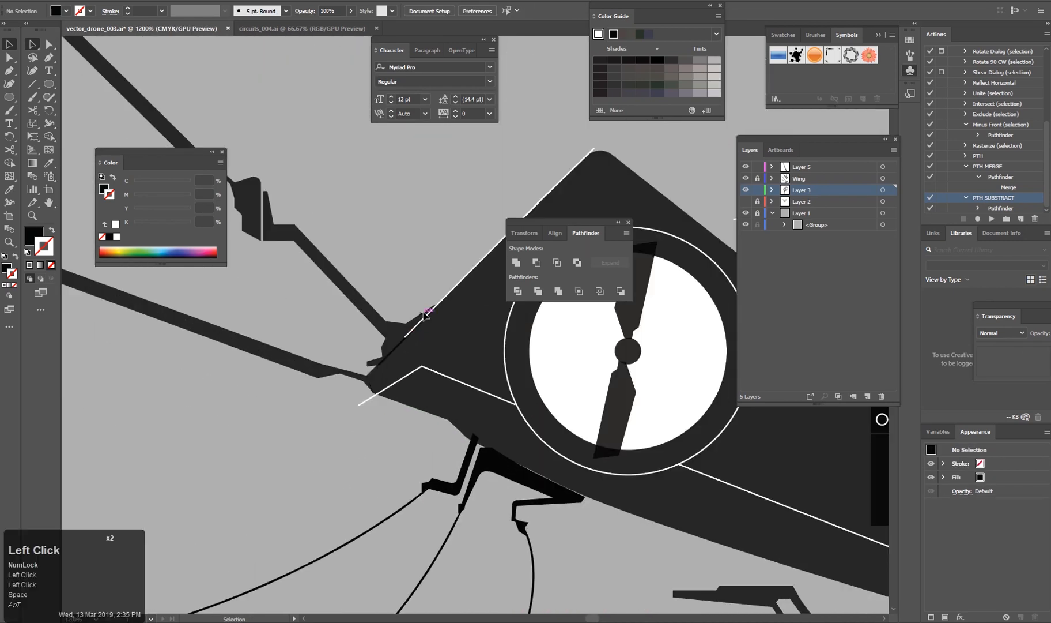
scroll(368, 358, up, 1)
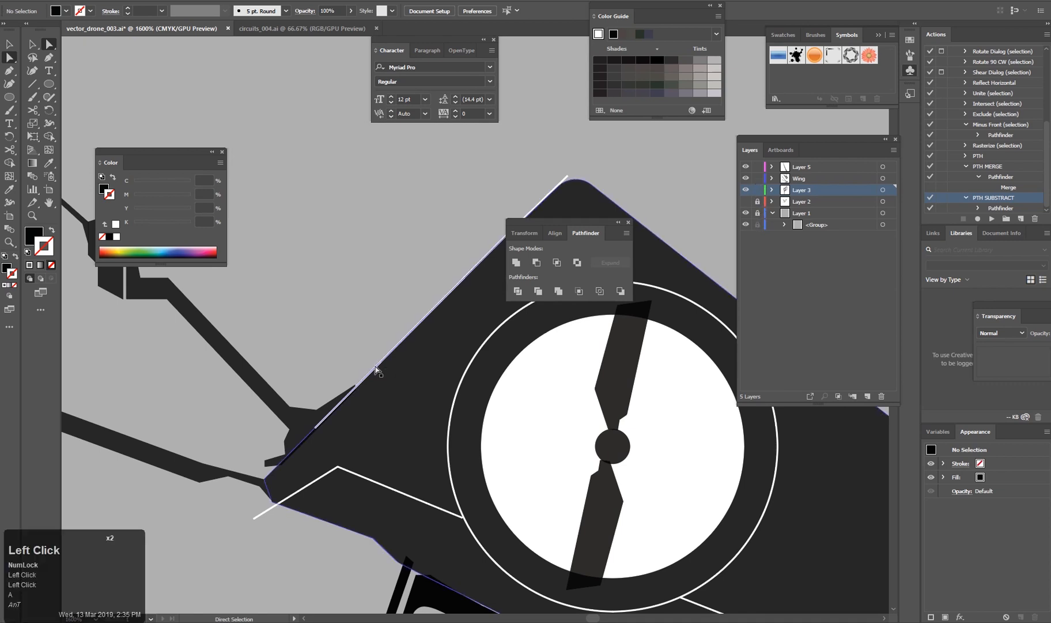
scroll(375, 369, up, 3)
click(260, 517)
key(a)
drag(376, 465, 378, 467)
scroll(419, 492, up, 2)
click(335, 437)
click(429, 576)
key(space)
scroll(443, 459, down, 5)
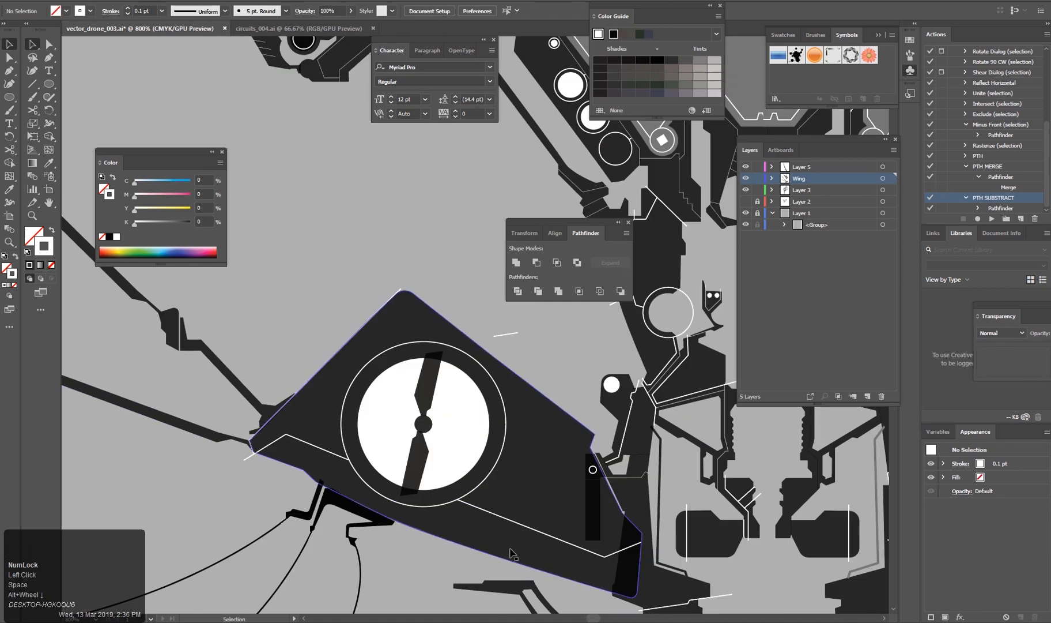
Select the white circular outline around the rotor on the wing panel.
key(space)
drag(513, 554, 491, 484)
scroll(484, 517, up, 3)
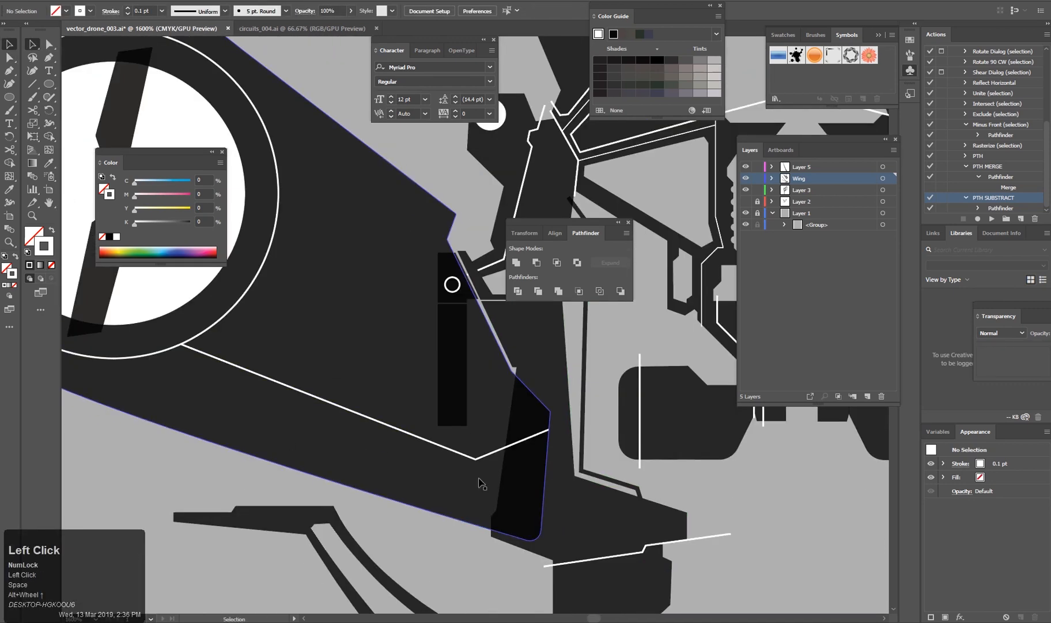
click(271, 479)
key(space)
drag(171, 348, 311, 431)
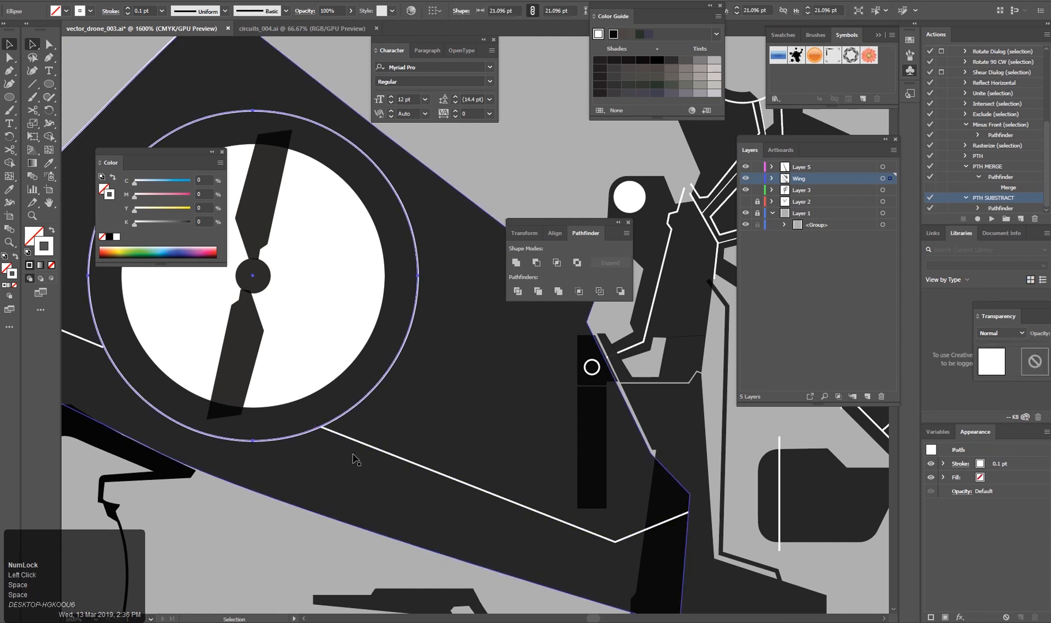
Convert the strokes of the wing's white ring and panel lines into filled outlines.
scroll(464, 480, down, 3)
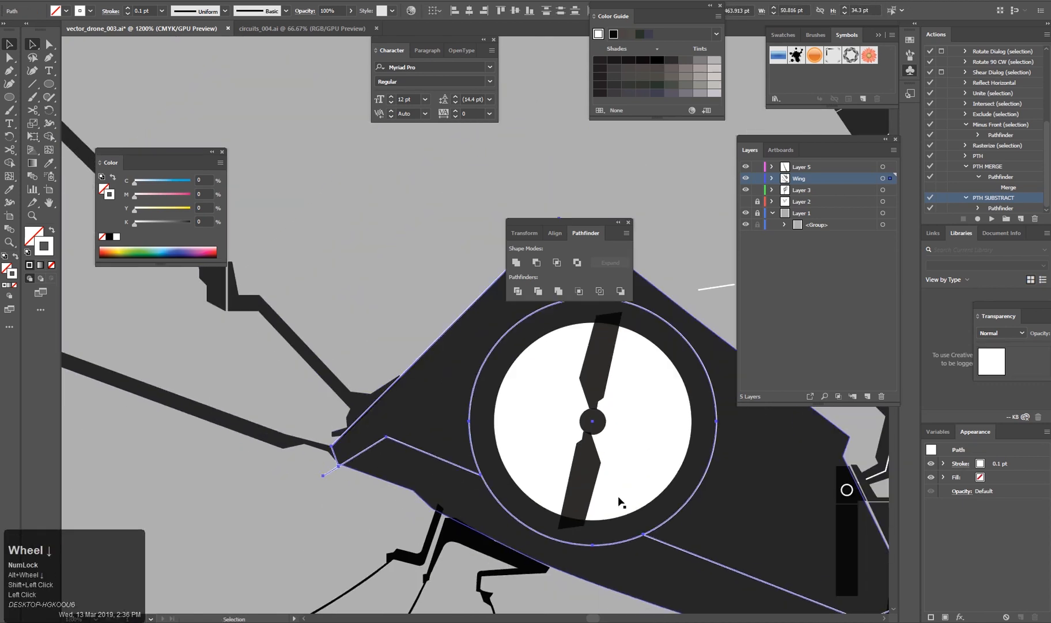
key(ctrl+e)
click(497, 370)
scroll(418, 496, up, 3)
scroll(381, 509, down, 2)
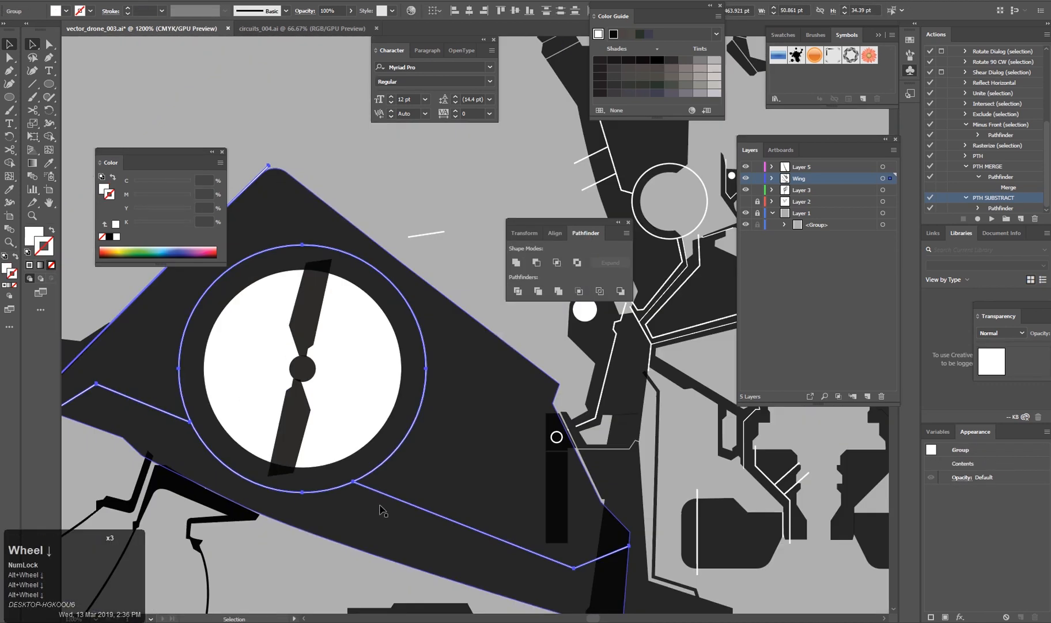
Try to cut the wing shape with the outlined ring and panel lines using Pathfinder Divide.
key(space)
drag(264, 495, 468, 542)
click(339, 433)
key(space)
drag(694, 585, 515, 465)
key(F3)
key(ctrl+z)
click(517, 292)
key(space)
drag(448, 378, 554, 436)
key(ctrl+z)
Subtract the white rotor circle from the dark wing shape to make a round opening.
click(392, 458)
click(444, 562)
click(441, 500)
shift+click(450, 429)
key(F3)
Try to divide the wing with the white panel lines around the rotor opening.
click(428, 575)
click(455, 505)
shift+click(547, 305)
click(519, 291)
click(374, 407)
scroll(345, 435, up, 5)
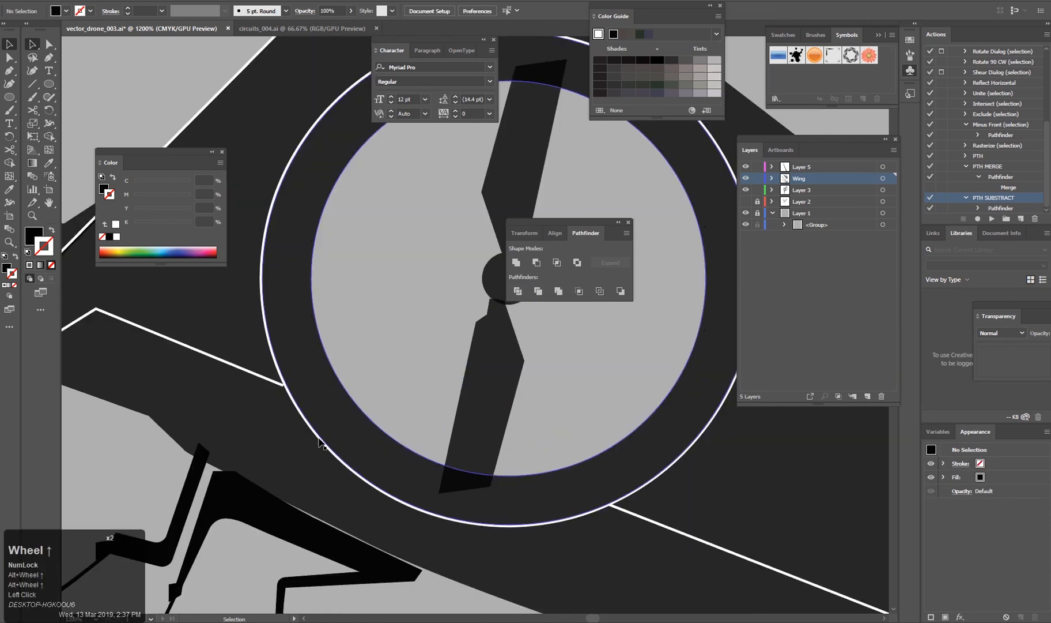
key(ctrl+z)
scroll(343, 430, up, 3)
Adjust the end anchor of the wing's left panel line where it meets the rotor ring.
key(a)
click(356, 288)
drag(356, 288, 373, 296)
scroll(369, 435, down, 6)
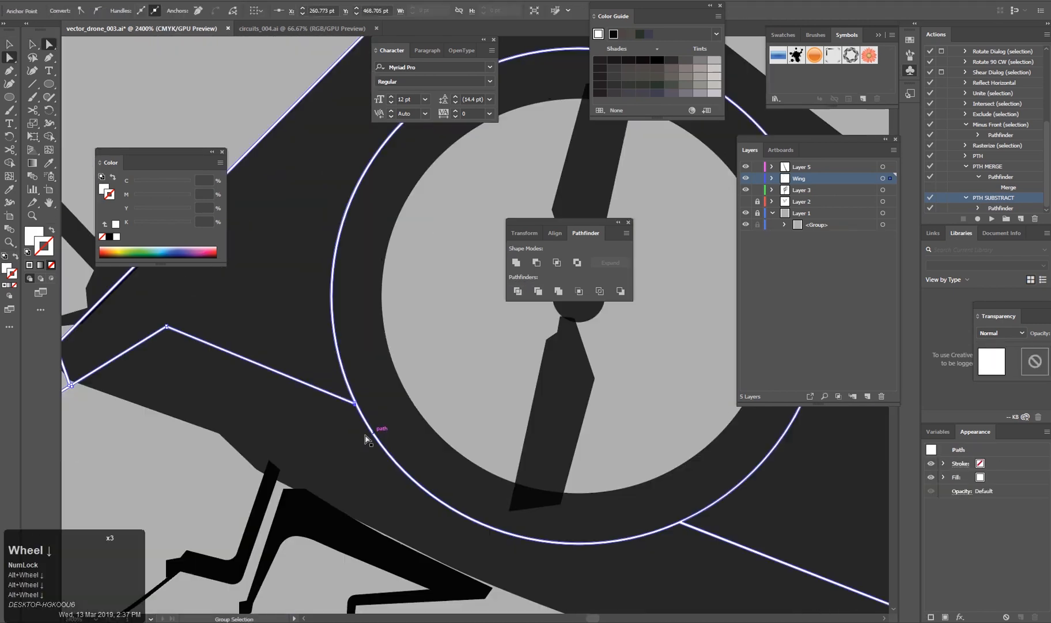
Select the wing together with its outlined panel lines and apply Pathfinder Divide.
drag(368, 439, 451, 466)
key(v)
click(634, 490)
scroll(749, 548, up, 4)
click(518, 291)
scroll(439, 430, up, 5)
click(495, 395)
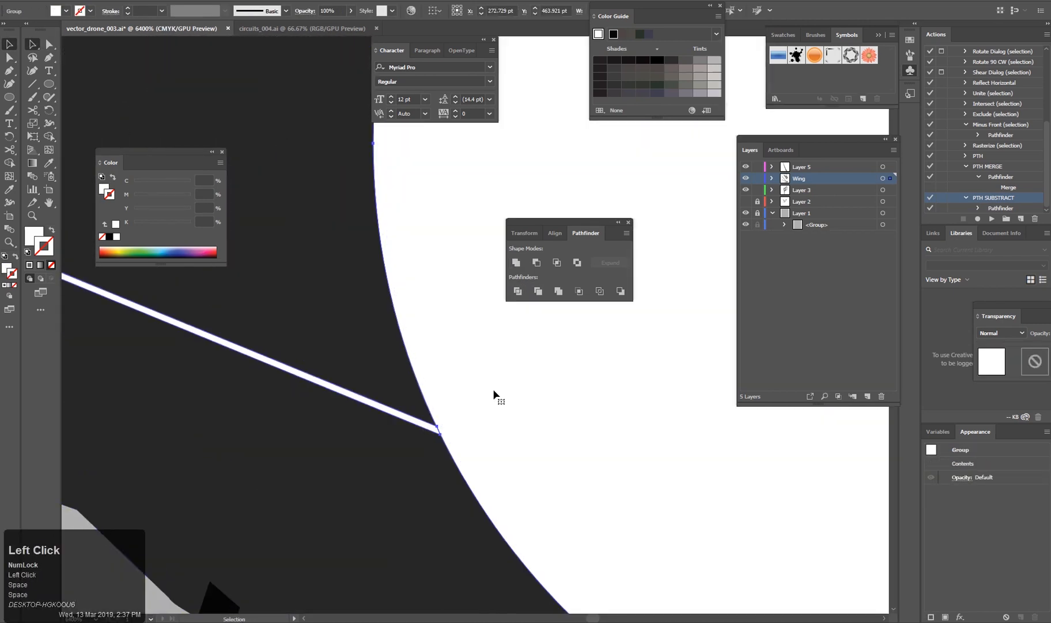
scroll(460, 446, down, 3)
scroll(433, 494, down, 3)
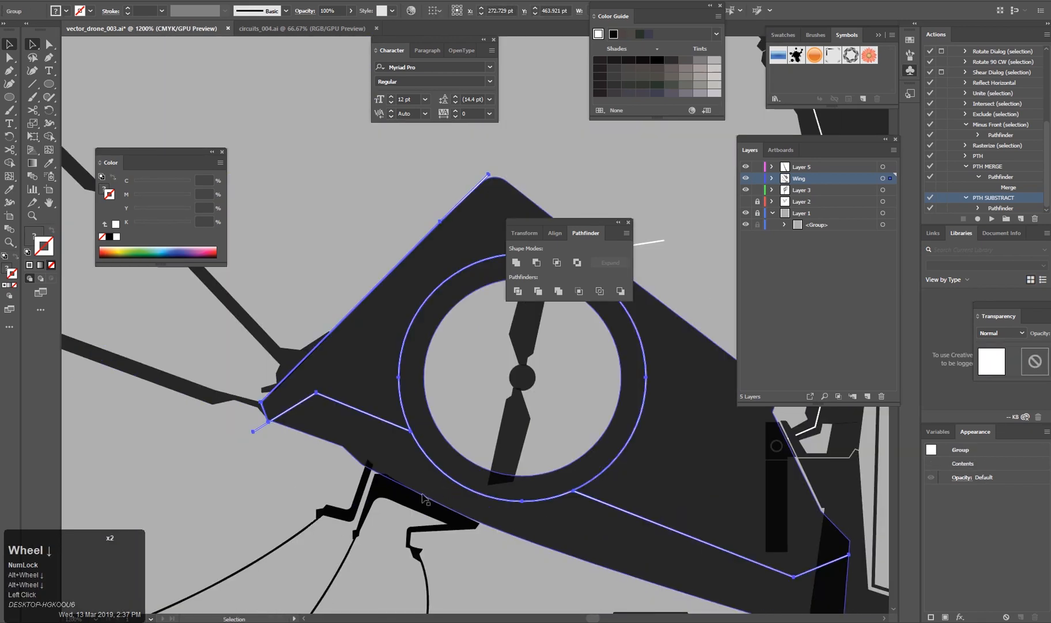
Try another Divide on the wing and its left panel line, and undo it.
click(294, 453)
scroll(286, 450, up, 1)
click(340, 426)
shift+click(375, 390)
click(518, 292)
key(ctrl+z)
Isolate the divided wing group and delete the white panel-line pieces from it.
scroll(404, 407, up, 3)
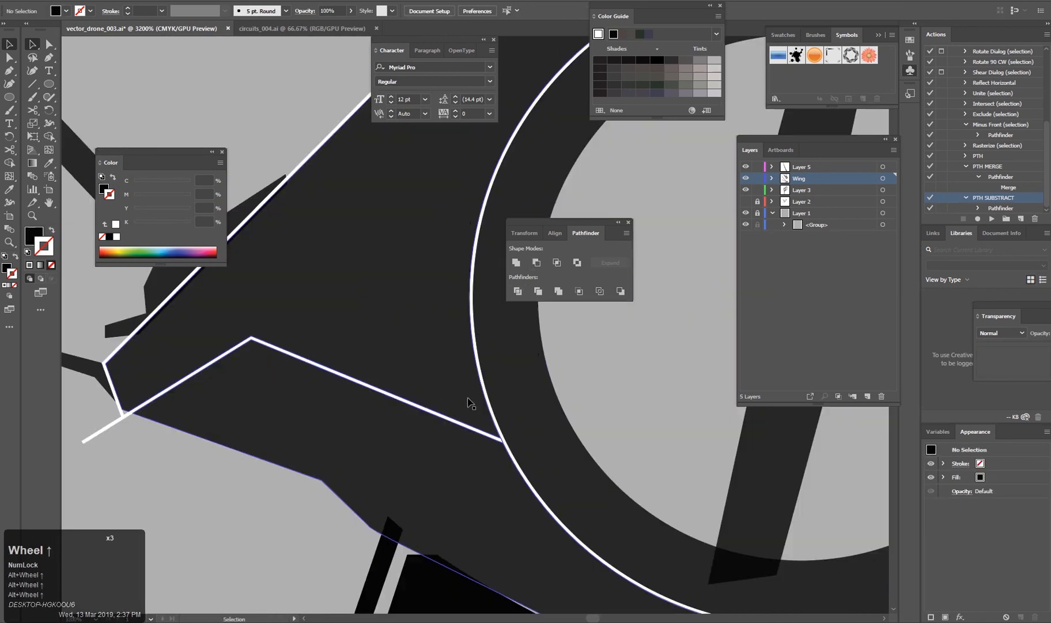
double_click(486, 387)
click(485, 391)
key(Delete)
scroll(533, 473, up, 1)
scroll(220, 437, down, 1)
drag(220, 436, 505, 455)
click(263, 445)
scroll(254, 459, down, 3)
scroll(376, 455, up, 3)
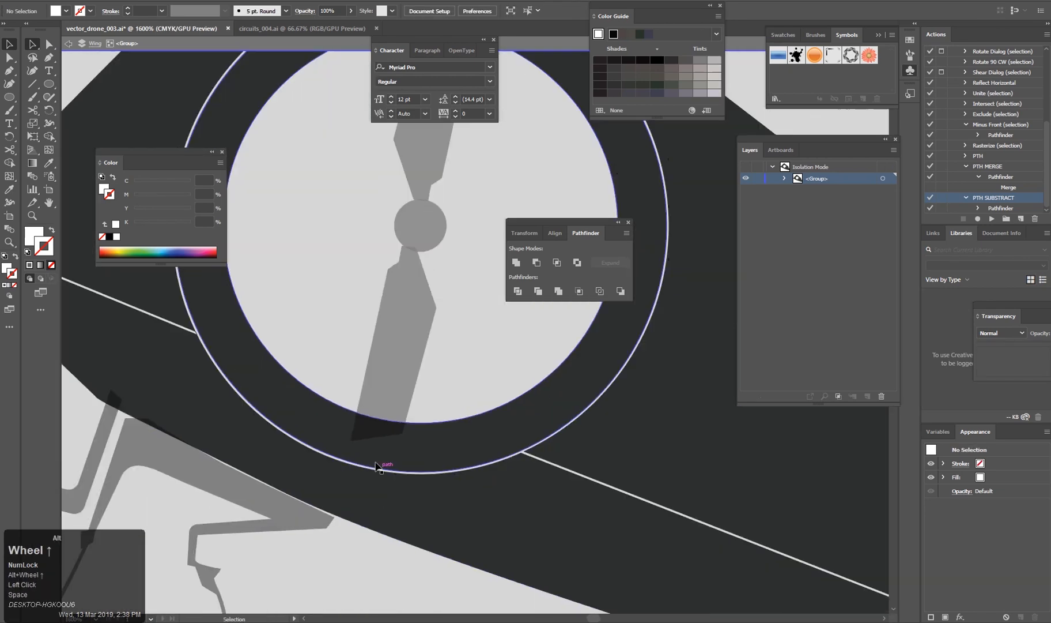
scroll(350, 431, up, 2)
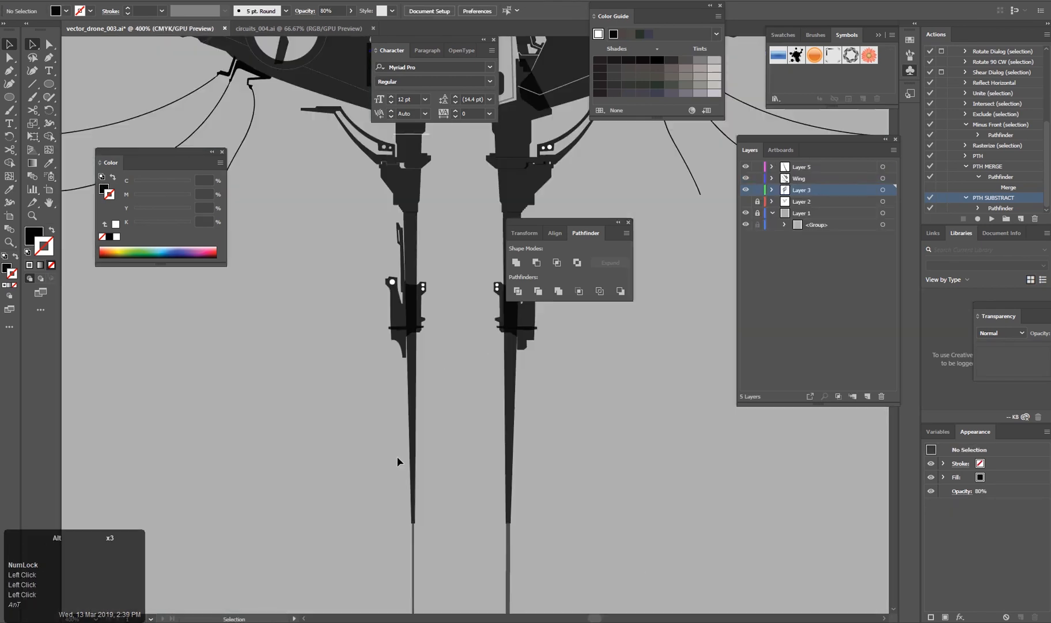
Delete the large bracket with the round hole from the left leg.
scroll(399, 462, up, 1)
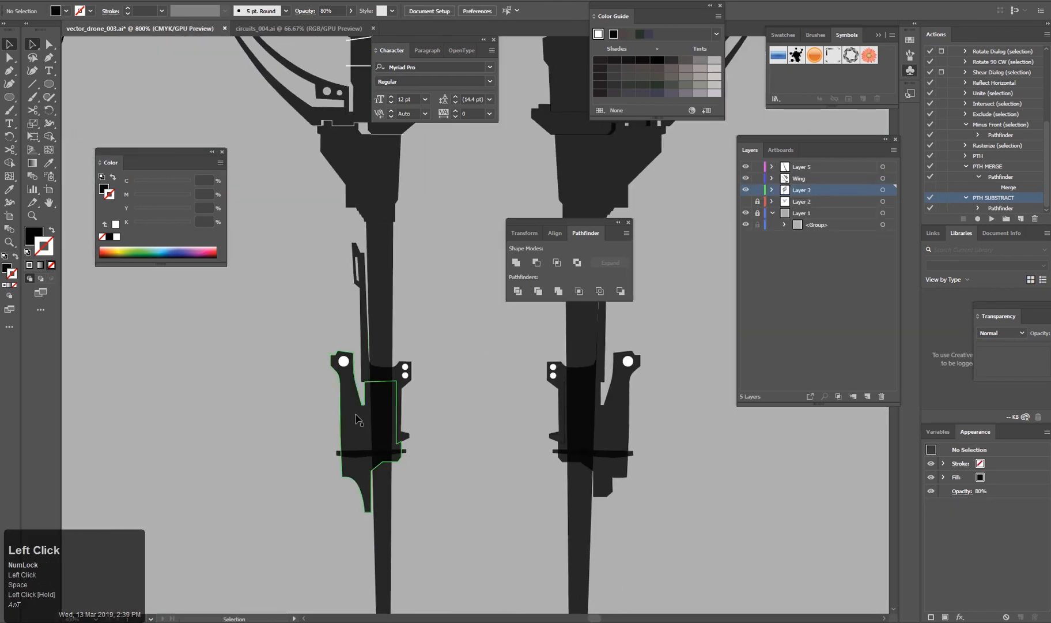
key(Delete)
scroll(322, 461, down, 3)
drag(312, 540, 369, 410)
scroll(330, 512, up, 4)
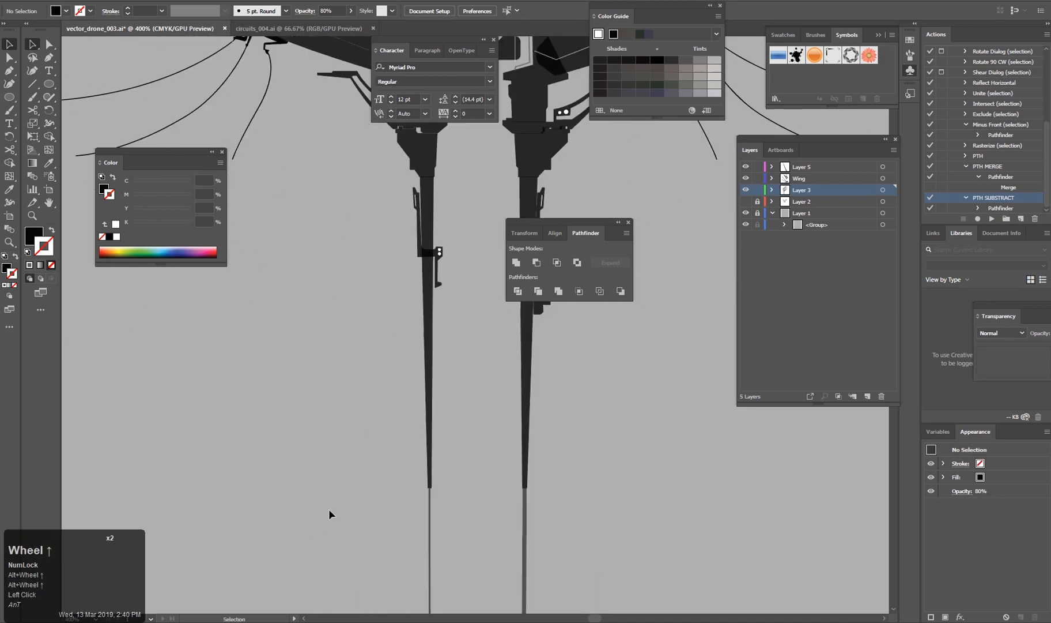
Stretch the tail of the left leg's clamp straight down by moving its lower inner anchor about 2.07 pt.
drag(421, 333, 425, 559)
scroll(469, 338, up, 2)
drag(469, 338, 457, 258)
click(457, 253)
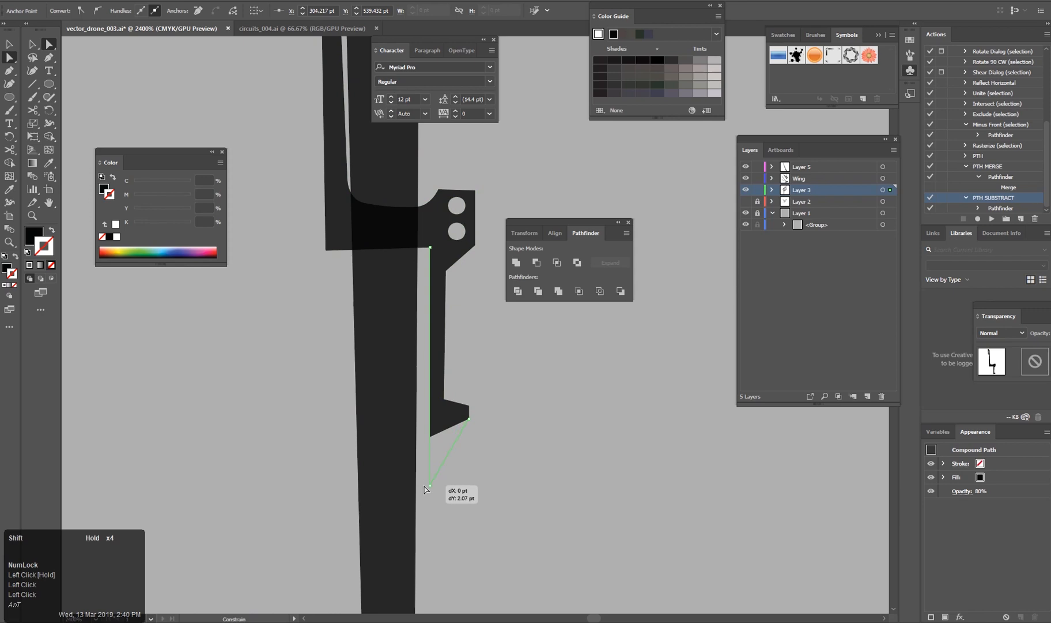
drag(425, 488, 425, 488)
Shift the outer anchor on the clamp tail's pointed end by about -0.3 pt horizontally and 0.1 pt vertically.
scroll(504, 511, down, 3)
scroll(460, 380, up, 2)
click(460, 379)
scroll(464, 373, up, 2)
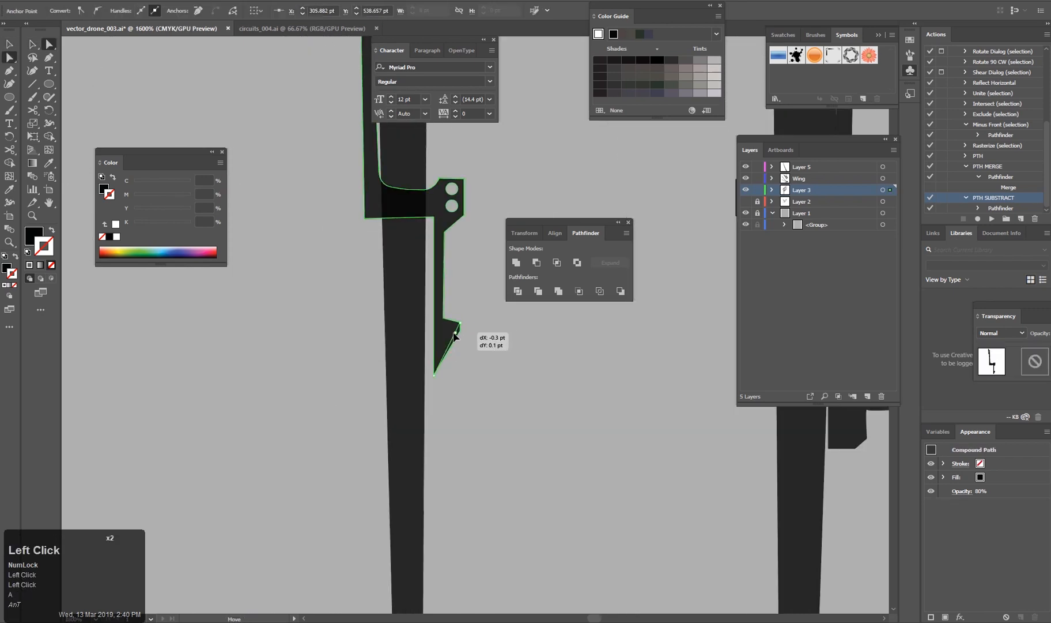
scroll(473, 438, down, 3)
key(z)
click(467, 474)
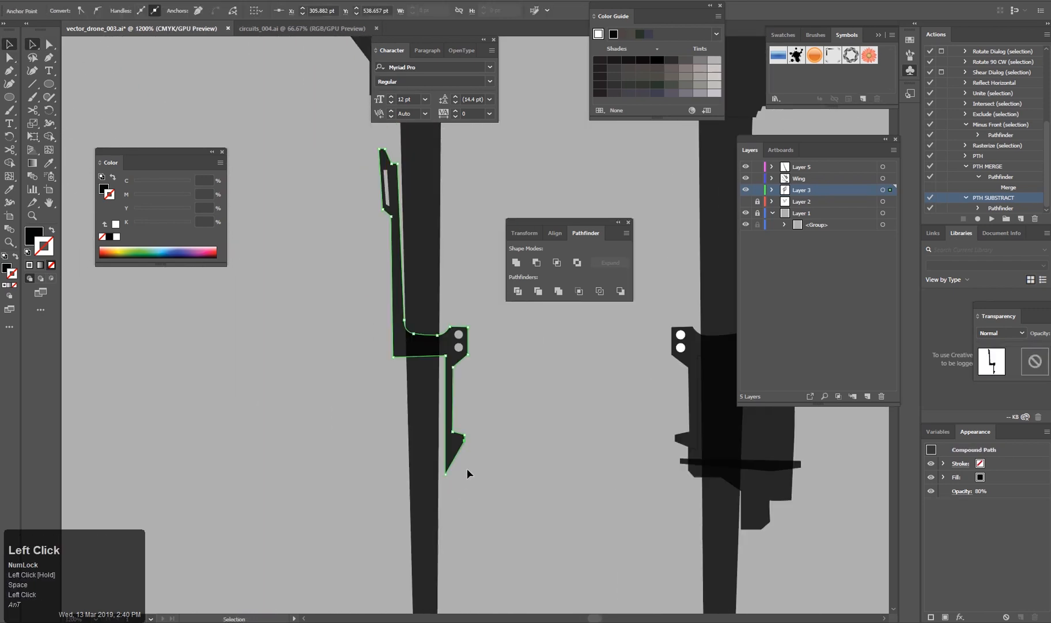
double_click(479, 511)
Move the inner corner anchor at the top of the clamp tail towards the leg so the tail's edge slants.
scroll(431, 325, up, 2)
double_click(408, 237)
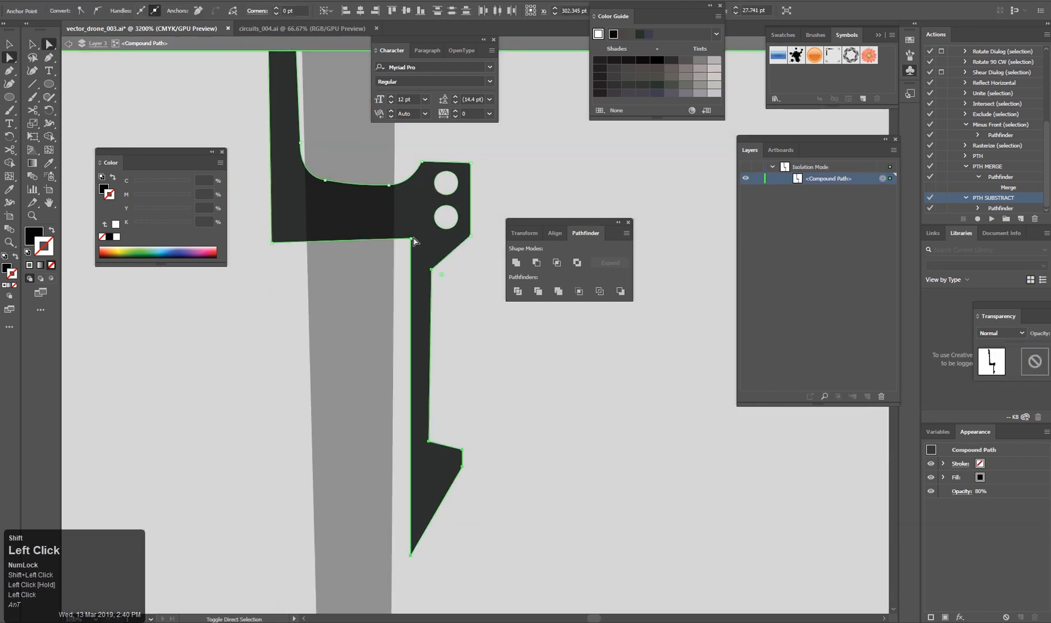
triple_click(506, 467)
scroll(556, 468, down, 3)
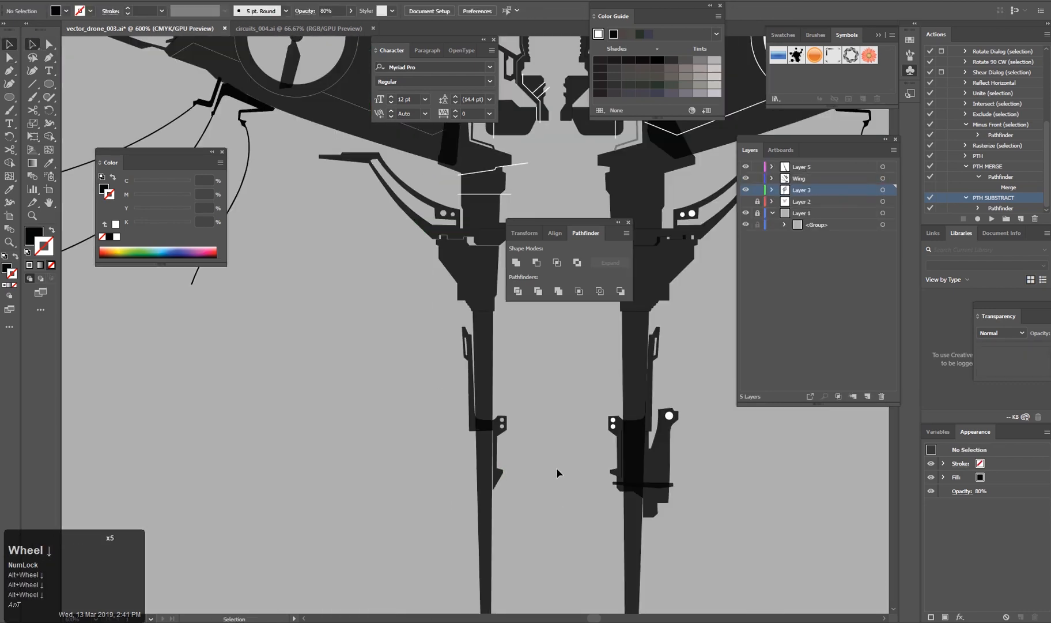
scroll(454, 387, up, 3)
key(a)
scroll(459, 380, up, 2)
drag(410, 239, 395, 238)
double_click(525, 452)
Blunt the lower tip of the clamp tail by editing its anchors with the Pen tool.
scroll(526, 453, down, 6)
key(space)
drag(431, 324, 410, 377)
scroll(658, 493, down, 3)
scroll(490, 487, up, 1)
click(490, 488)
scroll(472, 379, up, 4)
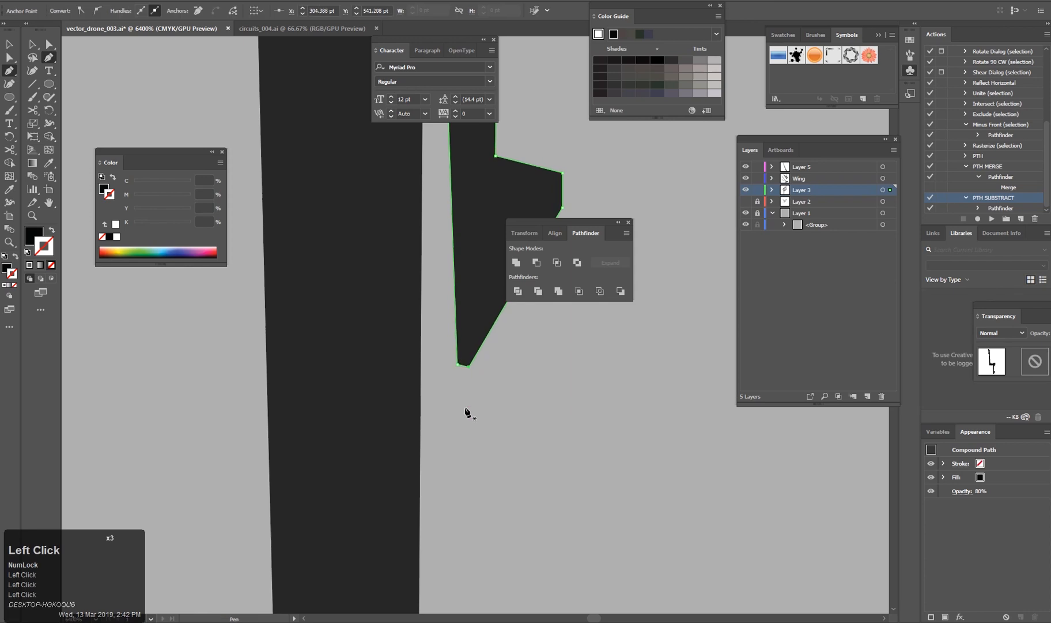
scroll(570, 406, down, 10)
click(402, 541)
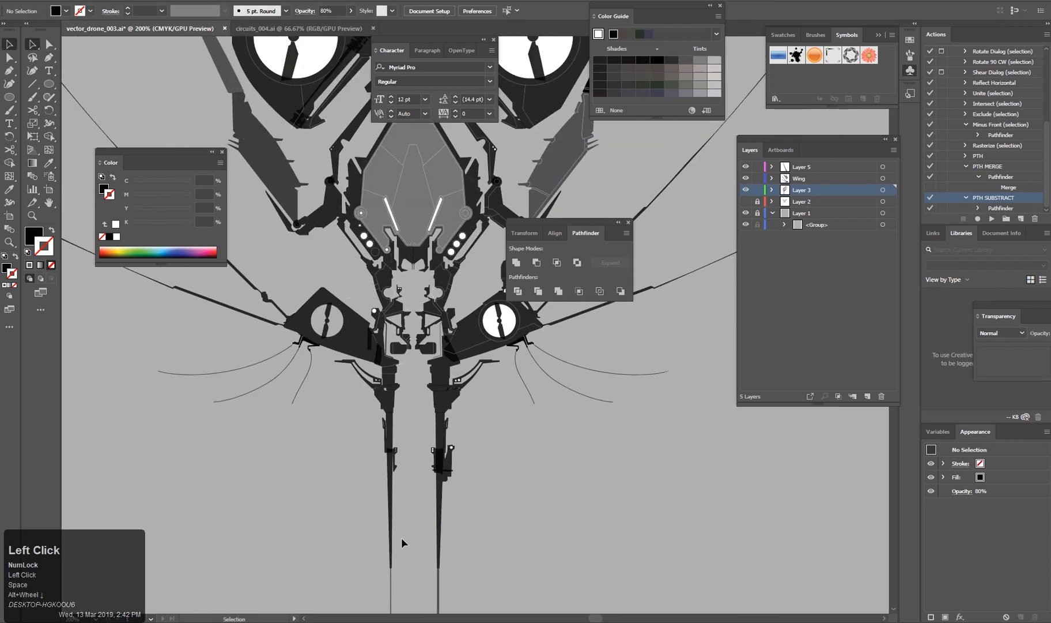
scroll(406, 328, up, 7)
key(a)
drag(425, 369, 406, 321)
scroll(411, 385, up, 2)
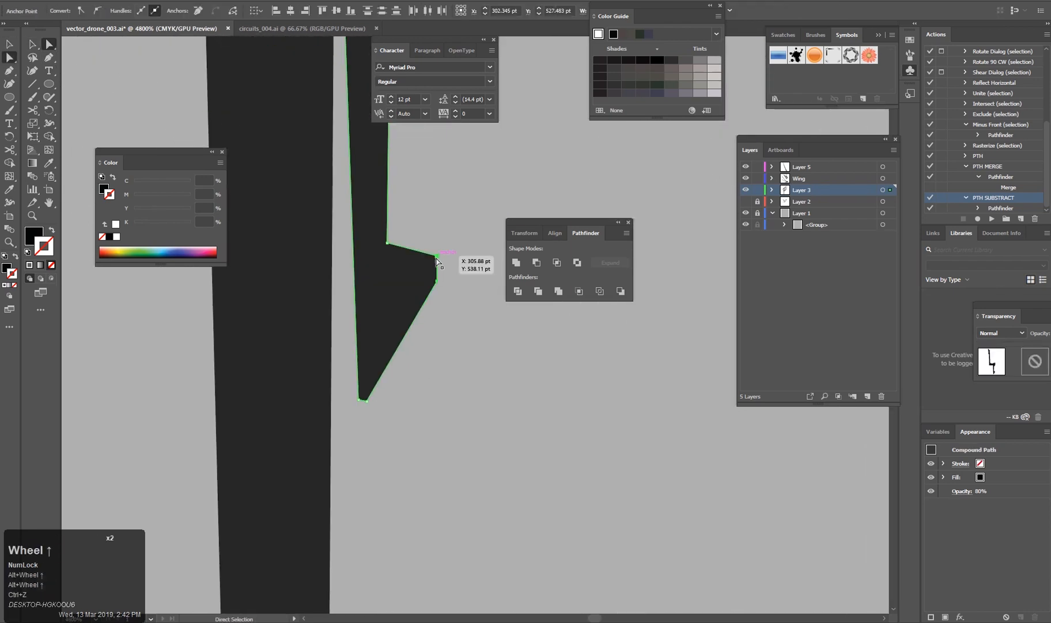
click(443, 480)
scroll(443, 480, down, 8)
scroll(461, 461, up, 1)
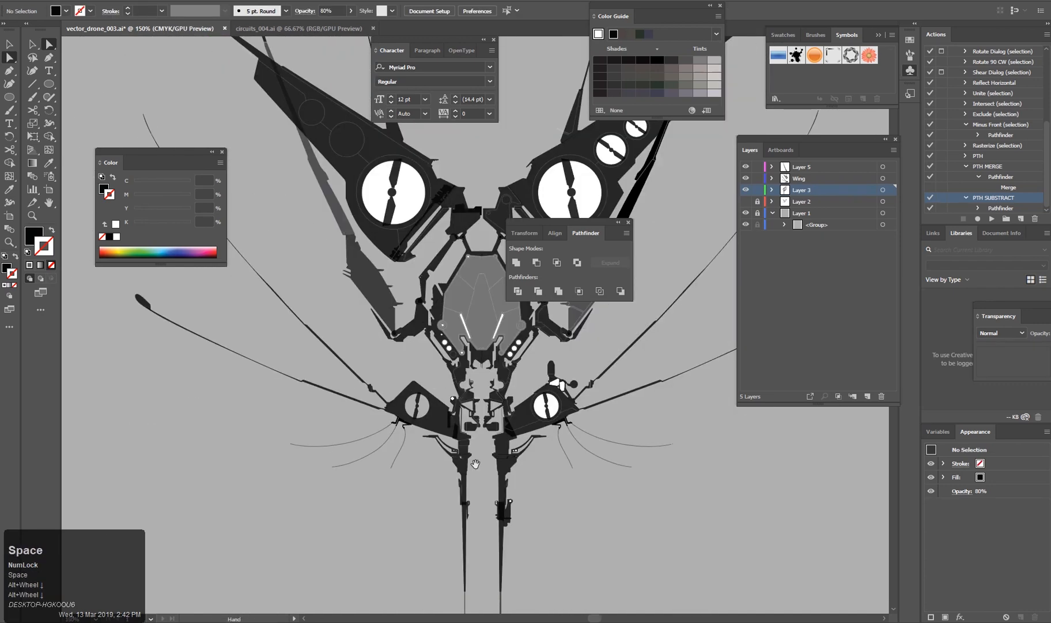
Select the white panel line and the dark leg part it crosses, and expand their appearance.
drag(476, 464, 451, 430)
scroll(451, 429, up, 8)
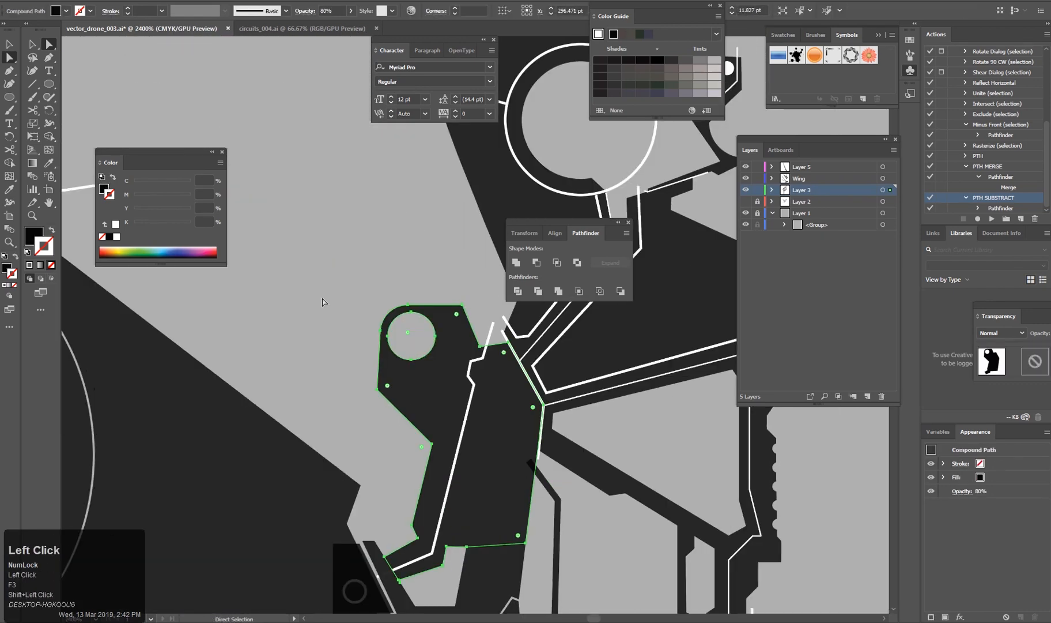
click(324, 302)
drag(449, 524, 354, 499)
scroll(362, 513, down, 4)
scroll(463, 579, up, 1)
drag(464, 579, 509, 432)
scroll(460, 588, up, 1)
scroll(509, 438, up, 3)
click(423, 378)
shift+click(465, 222)
key(alt+o)
key(e)
click(498, 370)
Cut the upper leg segment with its white panel line using the Pathfinder action.
click(389, 349)
shift+click(411, 380)
key(F3)
ctrl+click(345, 345)
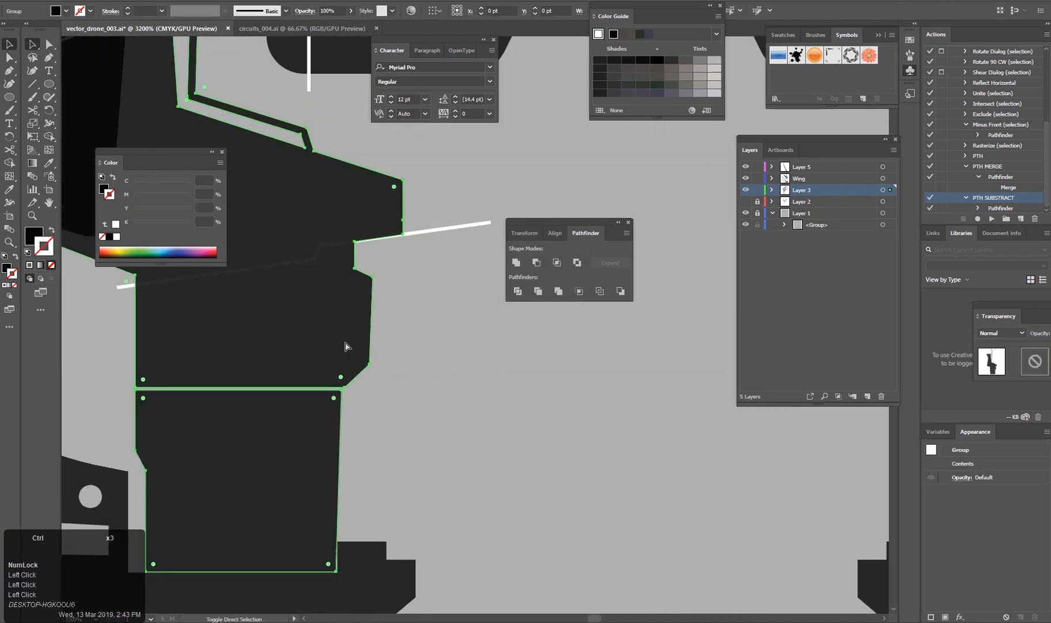
Delete the slanted white panel line across the upper leg segment so only a gap separates the plates.
drag(415, 339, 494, 422)
click(495, 420)
key(a)
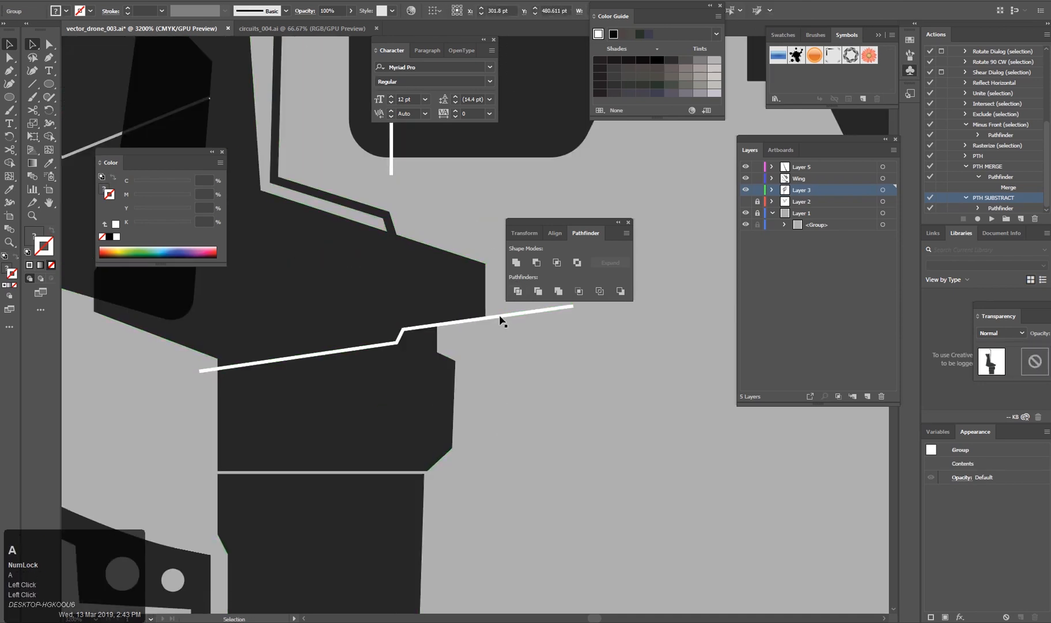
click(501, 316)
key(Delete)
drag(486, 311, 447, 381)
scroll(447, 381, up, 1)
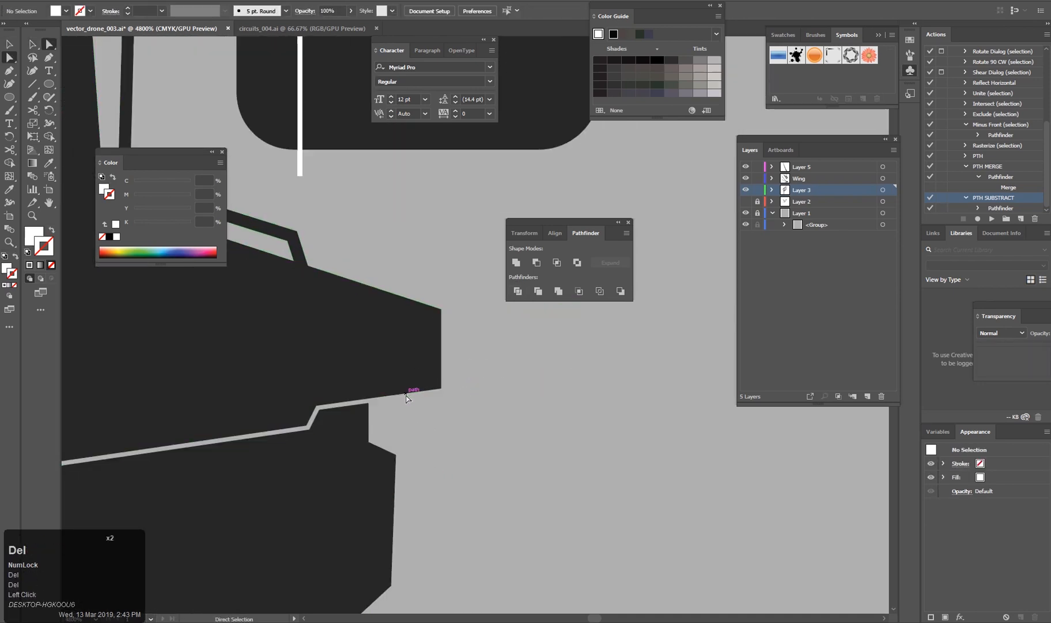
Adjust the left end anchor of the stepped white line below the curved arm.
scroll(426, 434, up, 3)
scroll(398, 349, down, 2)
drag(398, 349, 418, 236)
scroll(361, 490, up, 3)
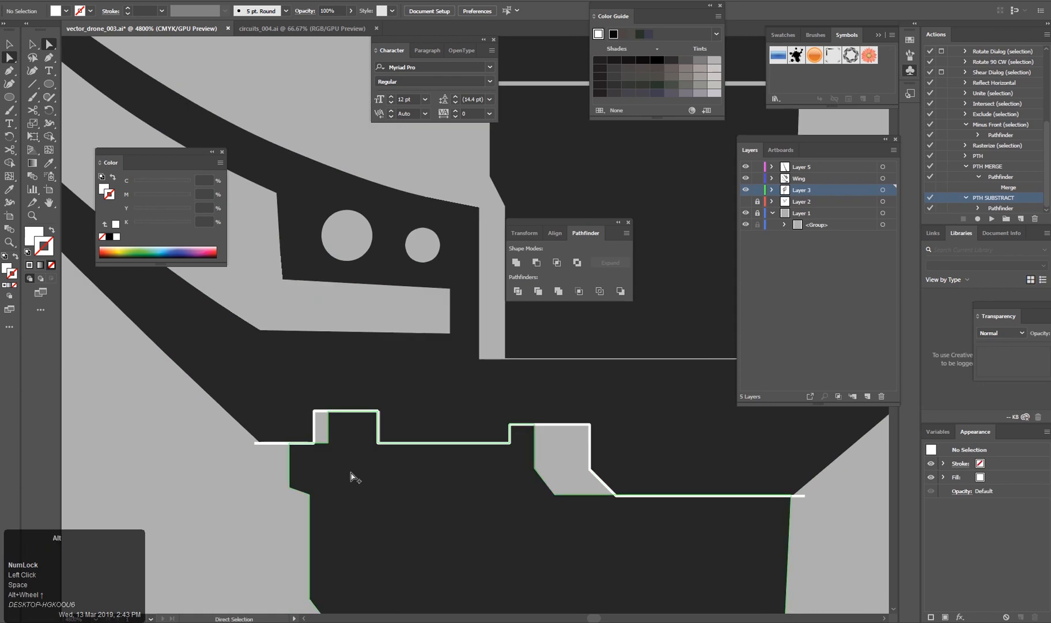
click(350, 485)
scroll(402, 498, up, 3)
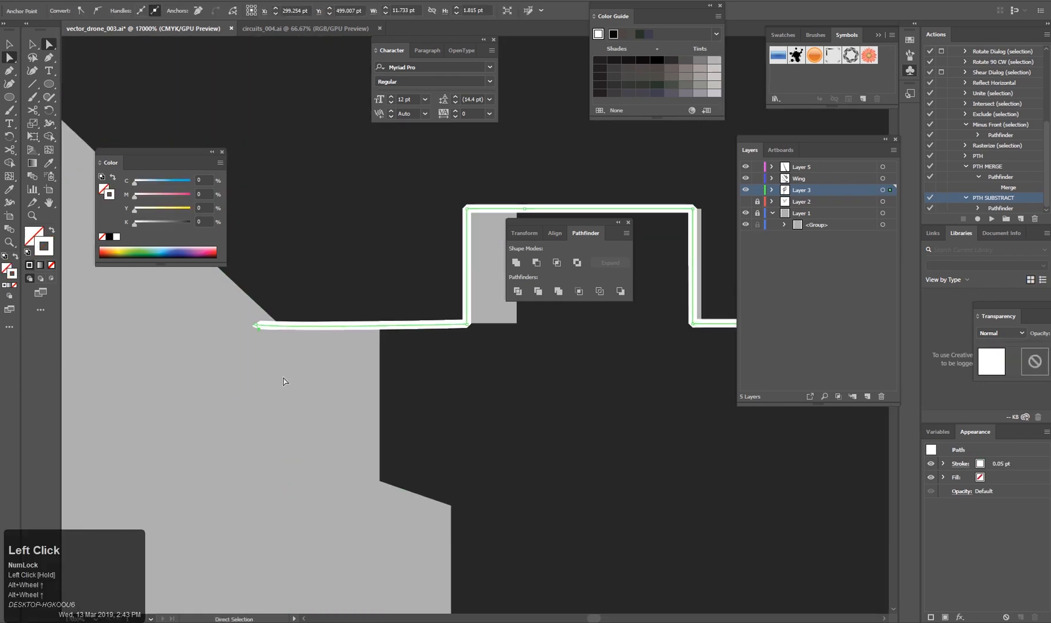
Convert the stepped line's stroke into a filled outline and select the curved arm above it.
key(v)
click(284, 360)
click(323, 327)
scroll(369, 407, down, 2)
drag(611, 391, 427, 490)
click(357, 403)
click(318, 420)
click(169, 459)
scroll(169, 463, up, 3)
drag(155, 490, 329, 521)
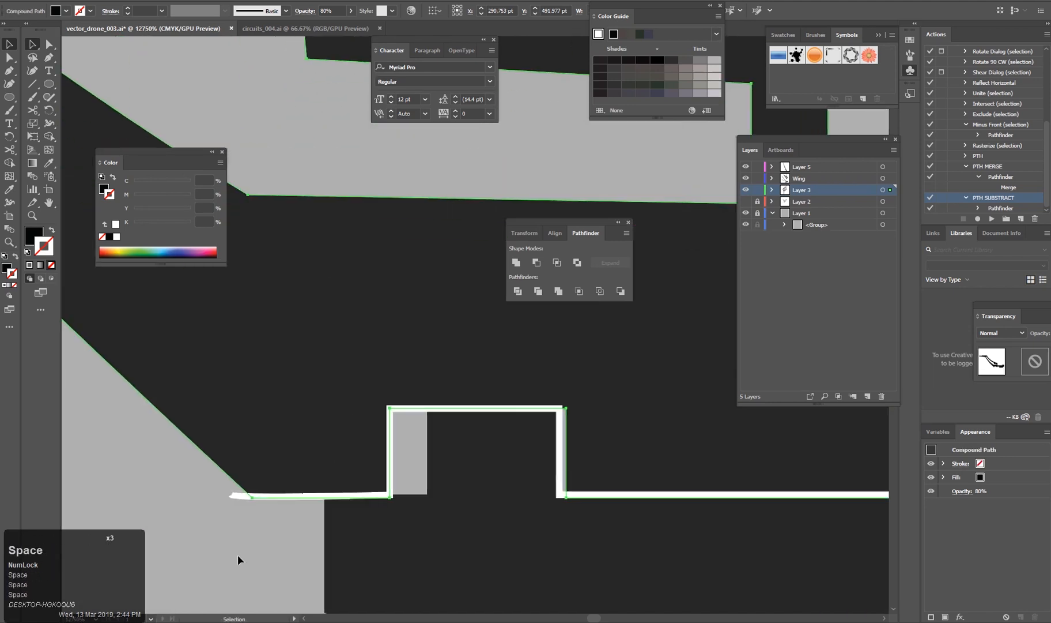
Subtract the outlined stepped line from the curved arm shape.
shift+click(240, 496)
scroll(254, 507, down, 3)
scroll(245, 493, up, 3)
drag(242, 489, 322, 508)
key(F3)
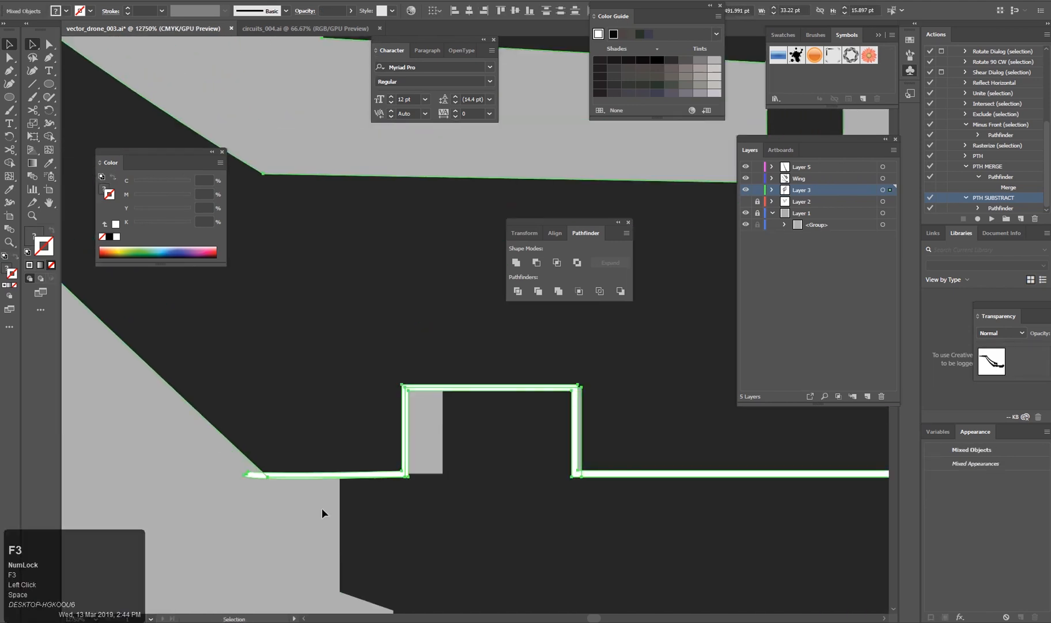
Select the thin leftover sliver below the new stepped gap for cleanup.
drag(759, 520, 471, 492)
key(a)
click(640, 452)
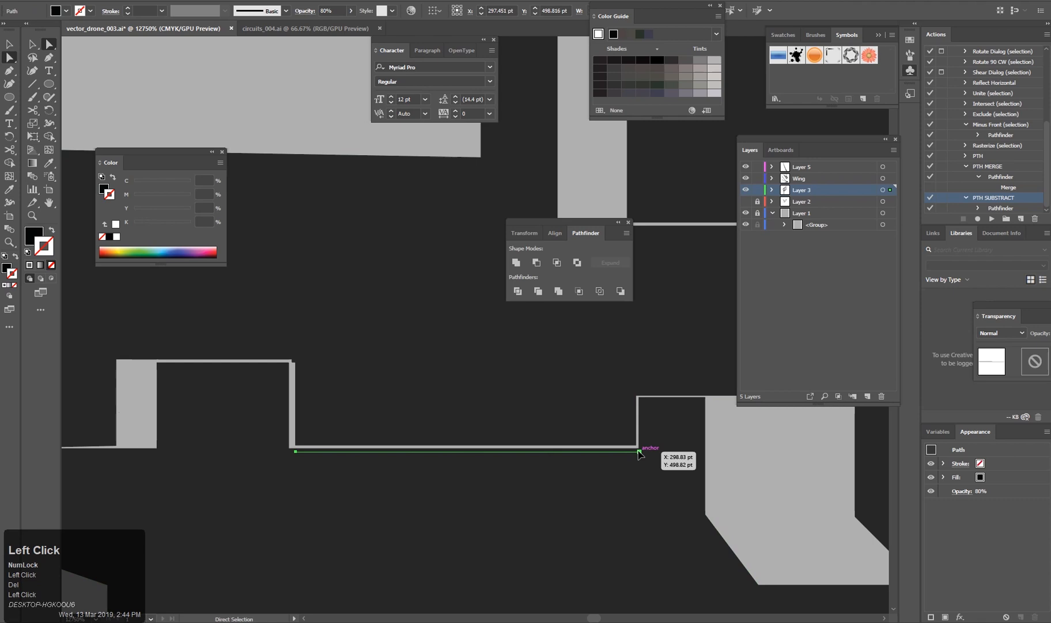
Lower the anchors at the right end of the lower block's top edge to open a thin gap beneath the arm.
scroll(640, 452, down, 3)
drag(640, 495, 730, 544)
click(418, 457)
scroll(418, 458, up, 2)
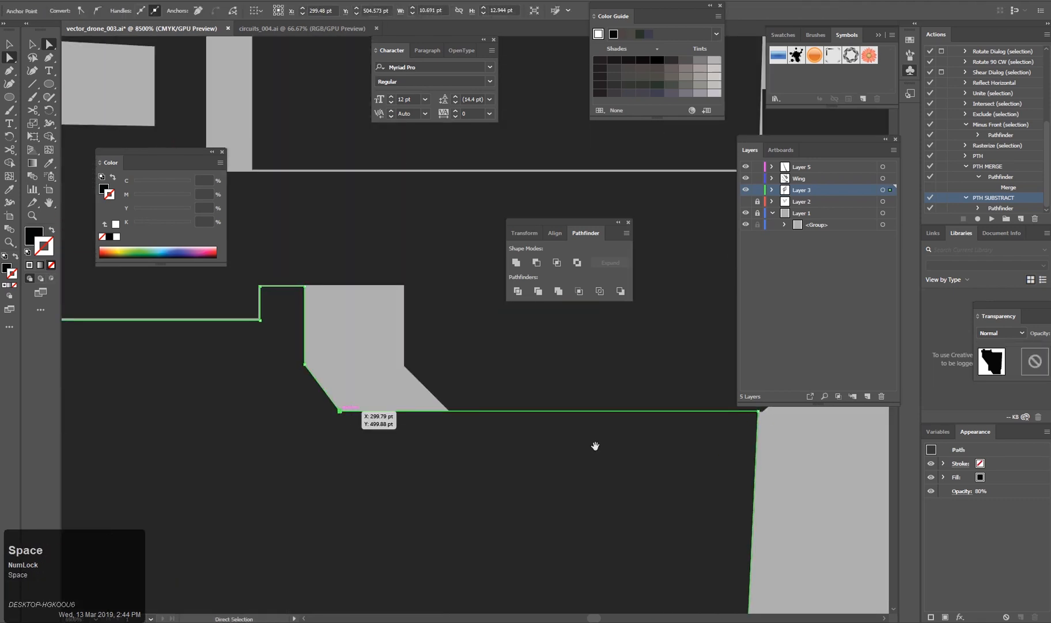
drag(595, 445, 444, 467)
shift+click(607, 437)
click(236, 412)
Lower the anchors of the lower block's left shoulder to separate it from the curved arm.
drag(178, 421, 535, 438)
scroll(534, 438, down, 3)
scroll(412, 418, up, 4)
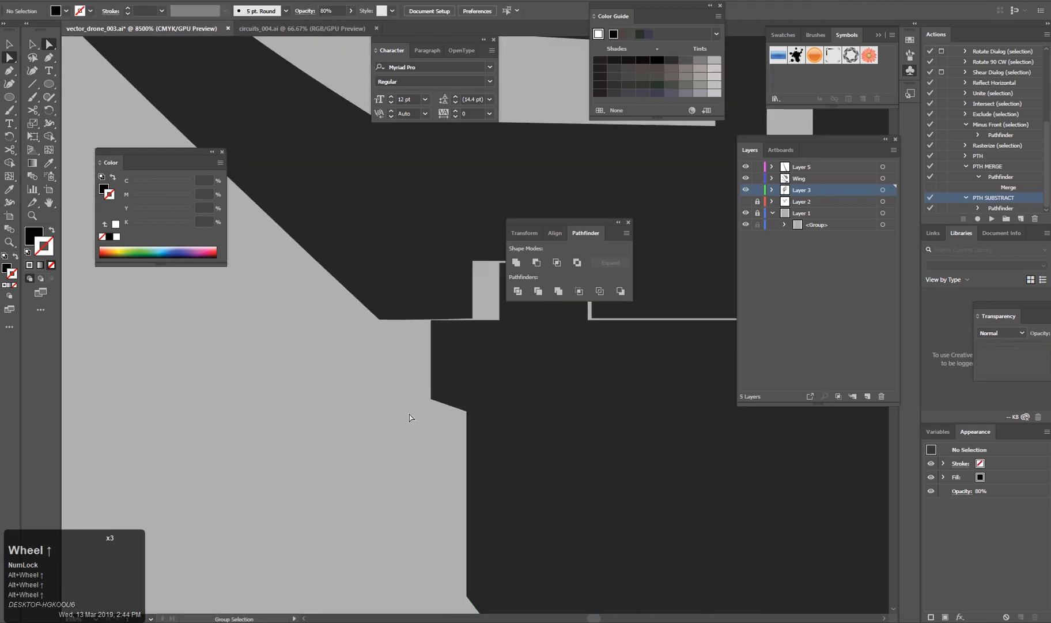
drag(454, 230, 319, 382)
click(662, 412)
scroll(662, 412, down, 2)
Adjust the anchors along the lower block's notched top edge to even out the gap below the arm.
drag(737, 421, 444, 481)
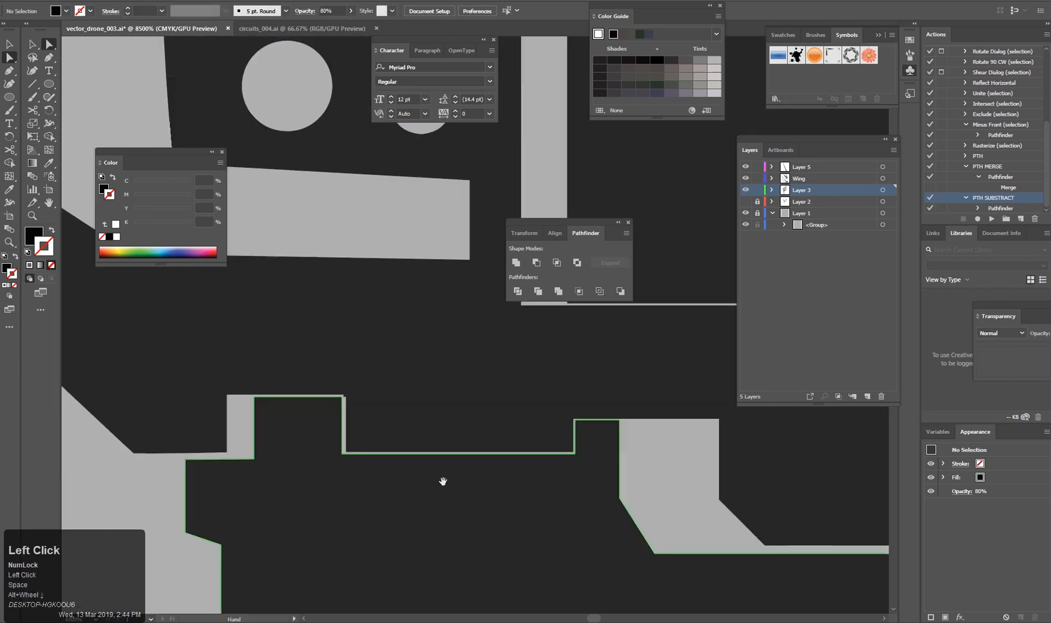
scroll(496, 485, up, 2)
click(486, 366)
shift+click(486, 433)
click(576, 495)
scroll(582, 500, down, 5)
click(486, 496)
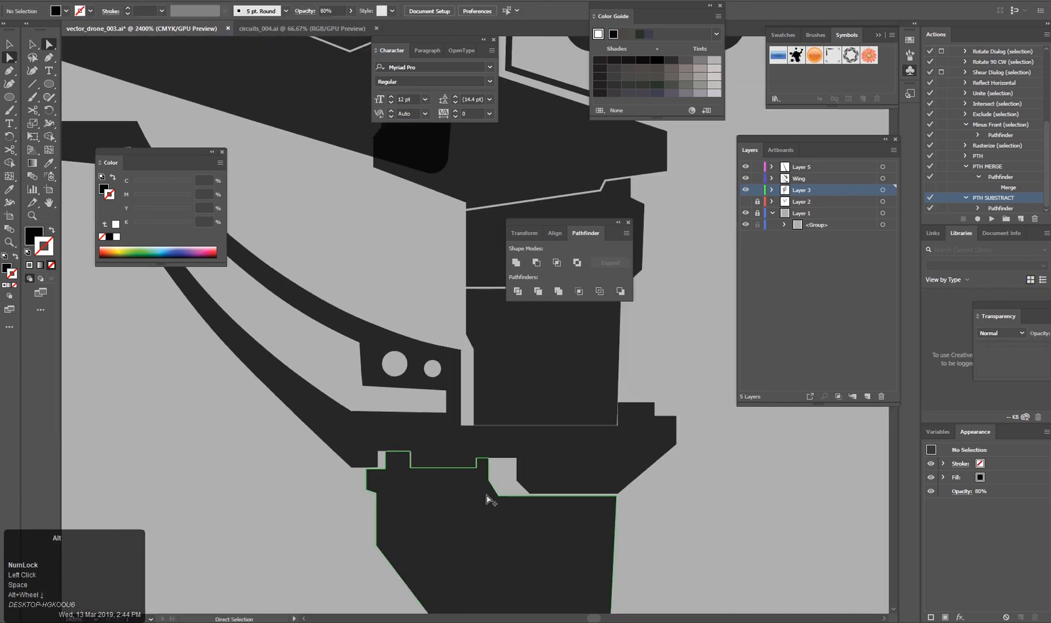
scroll(486, 495, up, 6)
click(314, 471)
scroll(324, 495, down, 5)
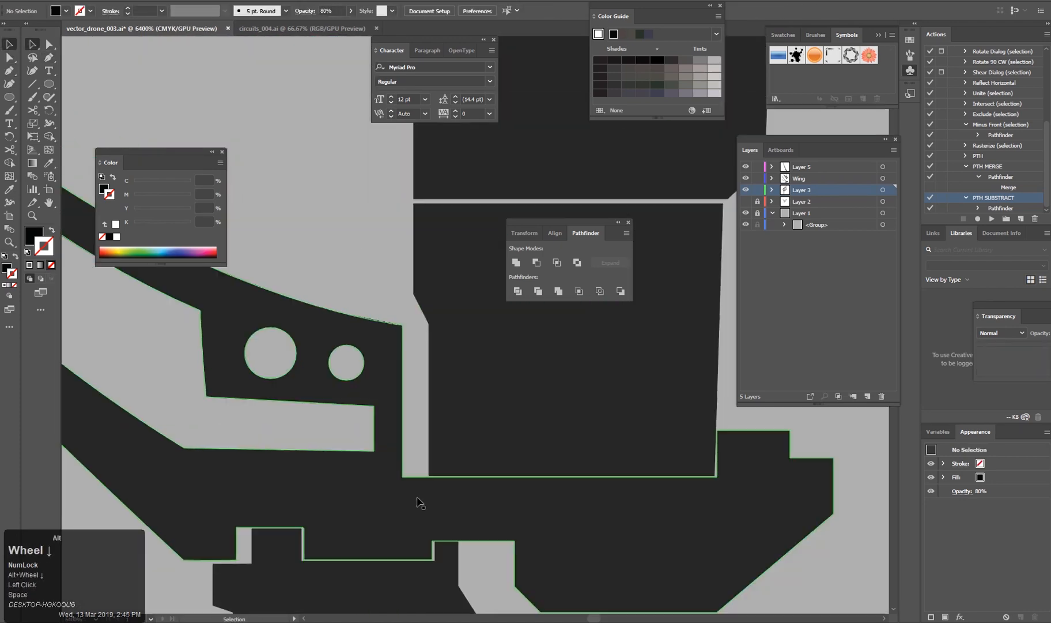
Select all the matching white stroked lines and convert their strokes into filled outlines.
click(406, 369)
scroll(404, 365, up, 2)
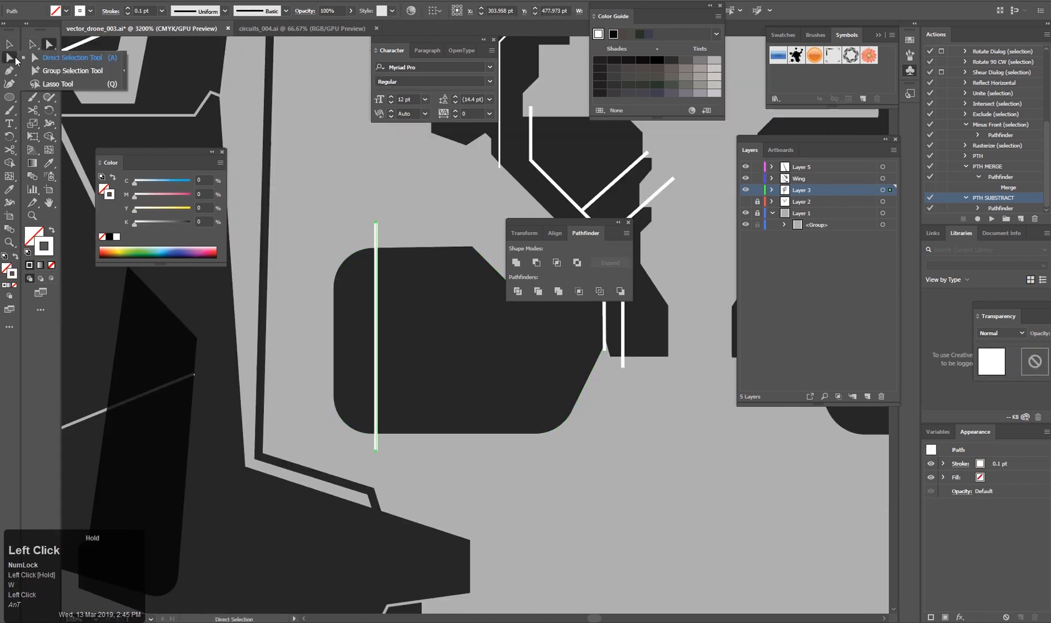
click(378, 241)
key(ctrl+e)
click(500, 369)
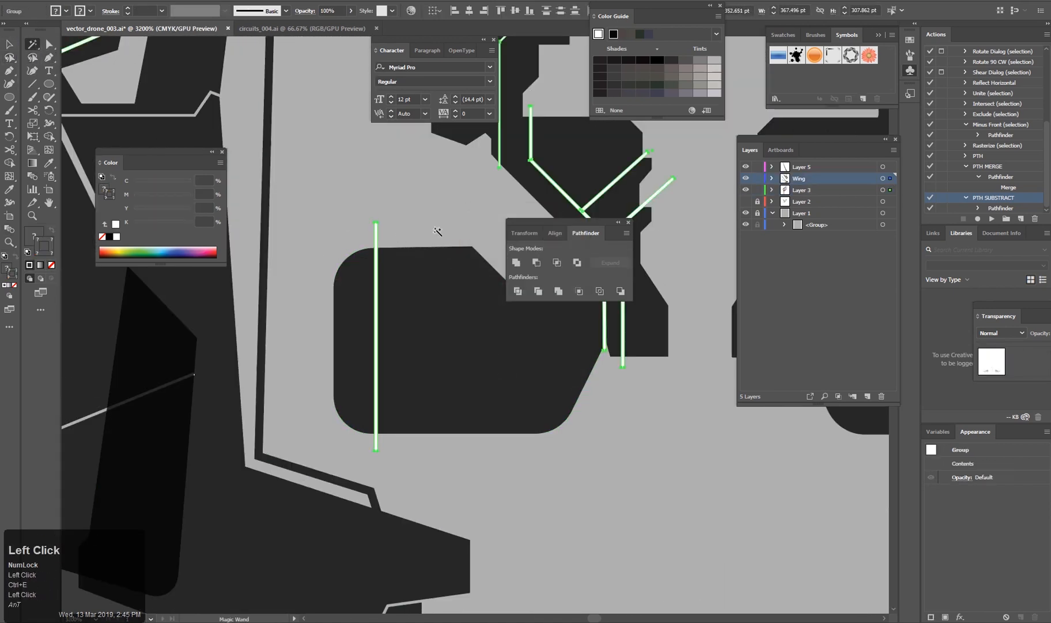
Subtract the outlined vertical line from the left rounded block.
key(v)
drag(438, 233, 302, 303)
click(294, 340)
shift+click(240, 309)
key(F3)
key(F3)
key(ctrl+z)
click(473, 474)
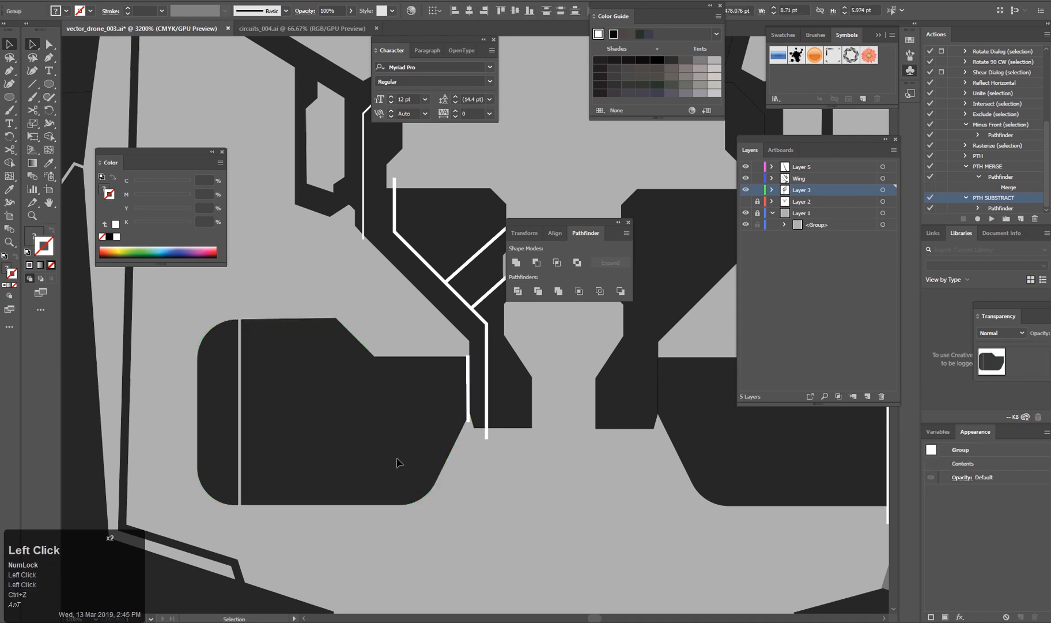
click(399, 458)
shift+click(470, 421)
key(F3)
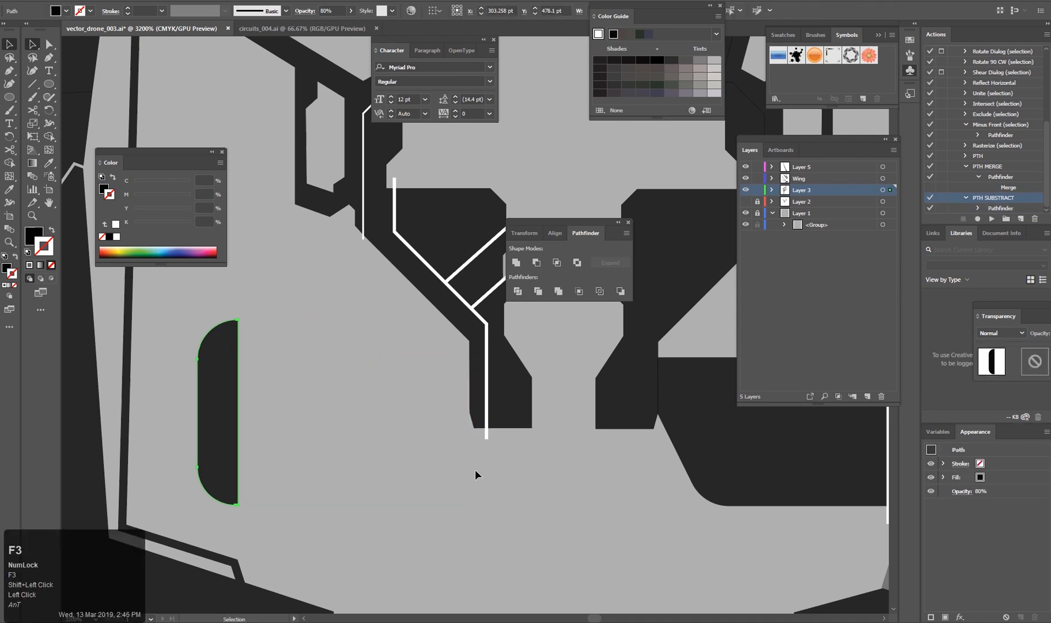
key(ctrl+z)
Cut the short white strip out of the rounded block's right edge and delete its leftover pieces.
scroll(478, 405, up, 3)
click(420, 258)
key(a)
click(455, 276)
key(Delete)
scroll(422, 362, down, 2)
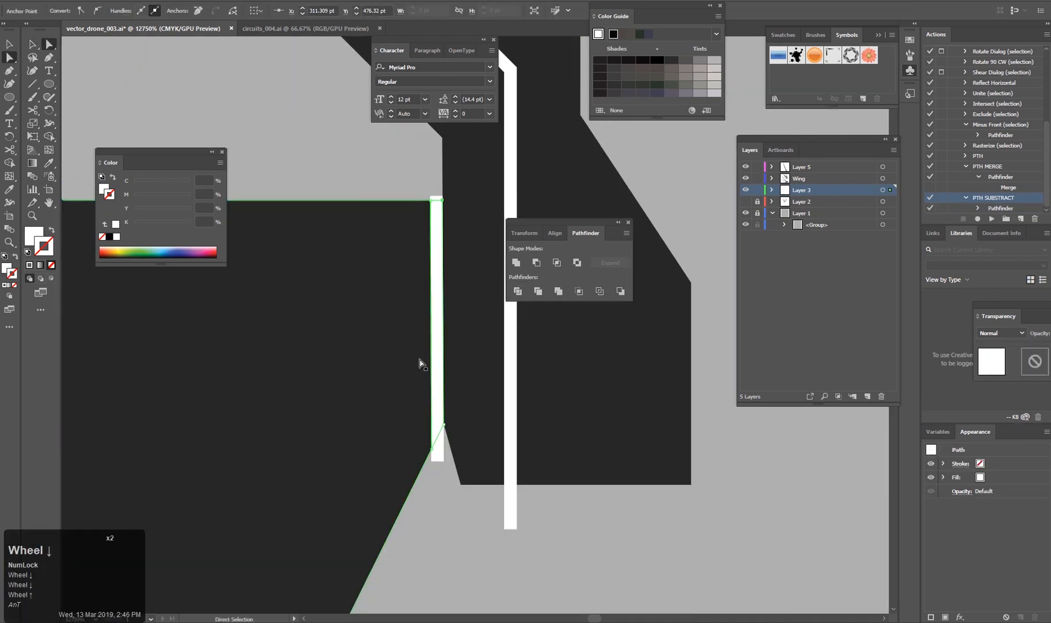
click(436, 197)
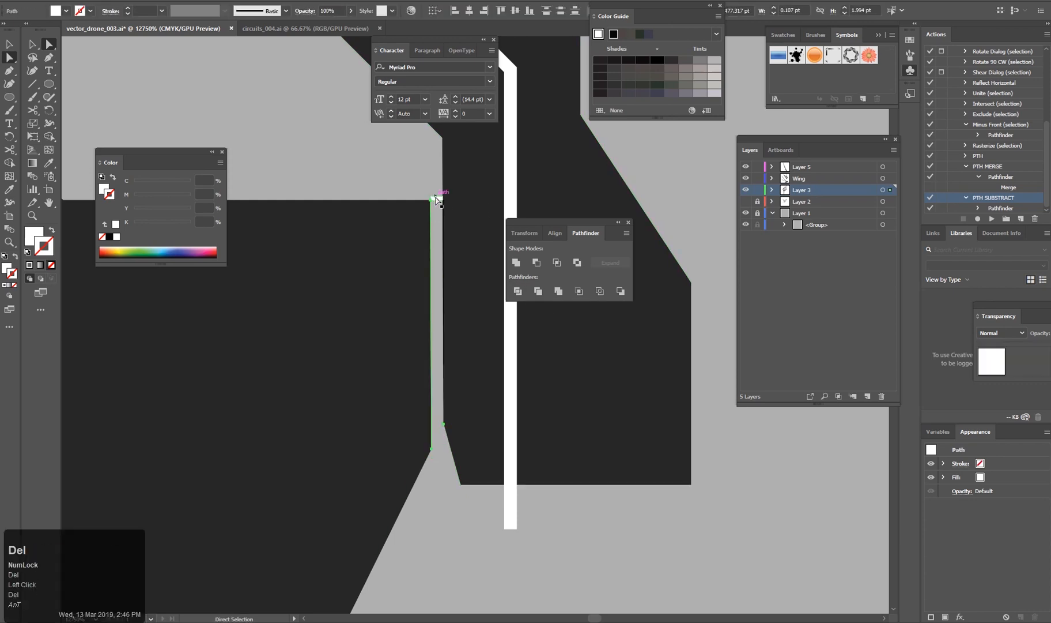
Cut the branching white lines out of the lower inner leg shape as gaps.
key(v)
click(513, 413)
scroll(513, 413, down, 3)
drag(397, 276, 434, 386)
click(434, 385)
drag(492, 329, 405, 385)
click(524, 359)
scroll(522, 388, down, 3)
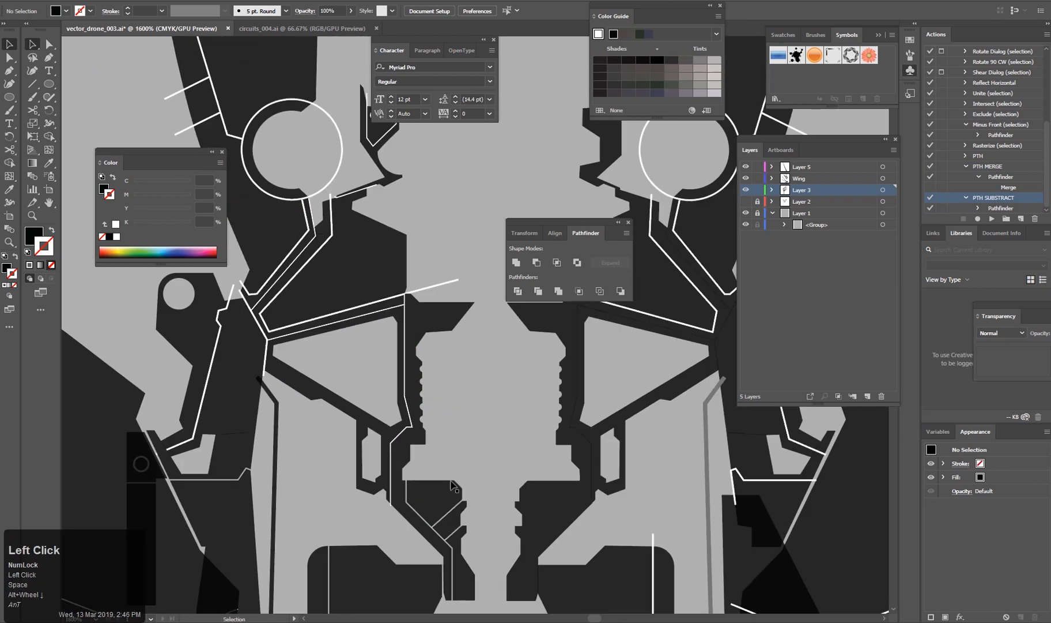
Select the long bent white line running down the inner leg together with the leg shape beneath it.
click(452, 485)
scroll(417, 486, up, 4)
scroll(431, 453, down, 2)
click(462, 437)
scroll(545, 489, down, 1)
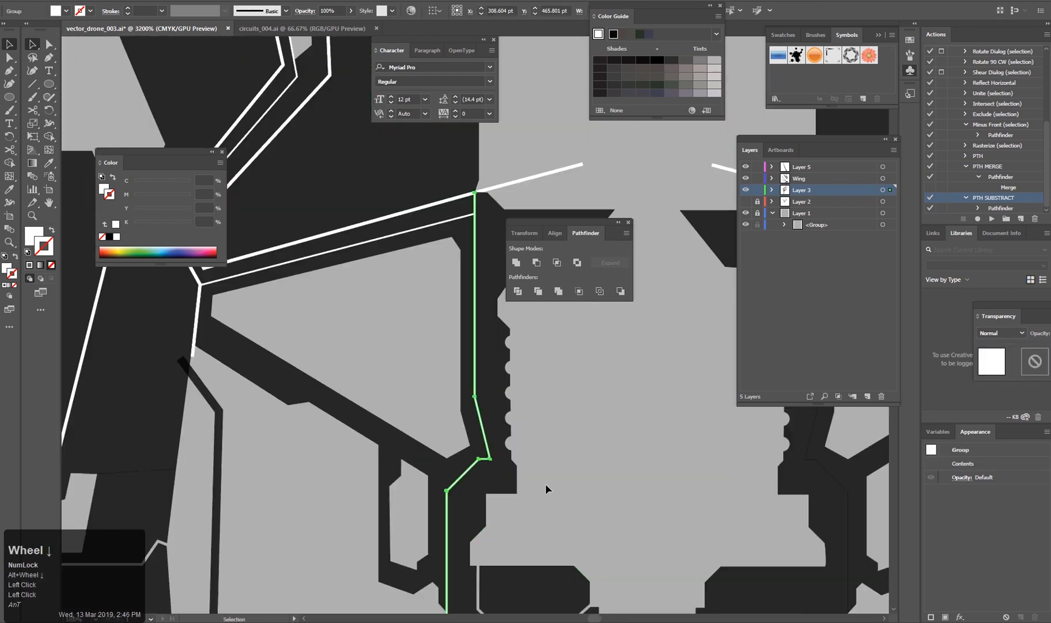
mouse_move(29, 60)
mouse_down()
mouse_move(32, 74)
mouse_move(61, 58)
mouse_up()
scroll(486, 395, up, 2)
click(472, 424)
drag(338, 284, 370, 133)
key(ctrl+e)
Divide the inner leg shape along the long bent white line.
click(451, 445)
click(513, 456)
drag(441, 416, 462, 282)
click(403, 544)
click(423, 533)
click(392, 530)
scroll(422, 382, up, 3)
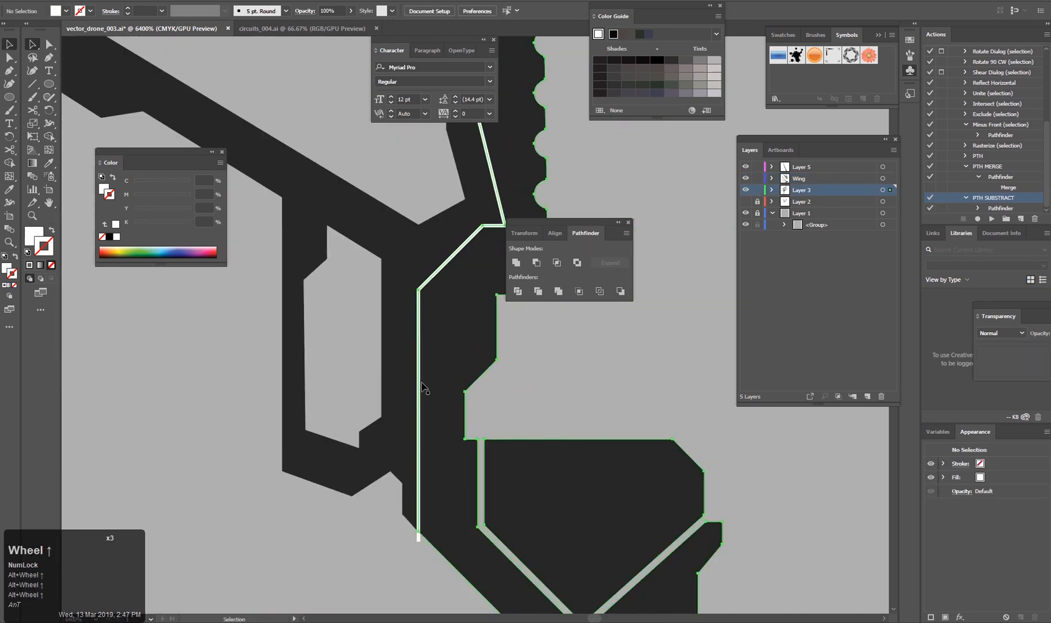
scroll(445, 474, up, 1)
click(367, 600)
scroll(456, 426, down, 1)
click(408, 469)
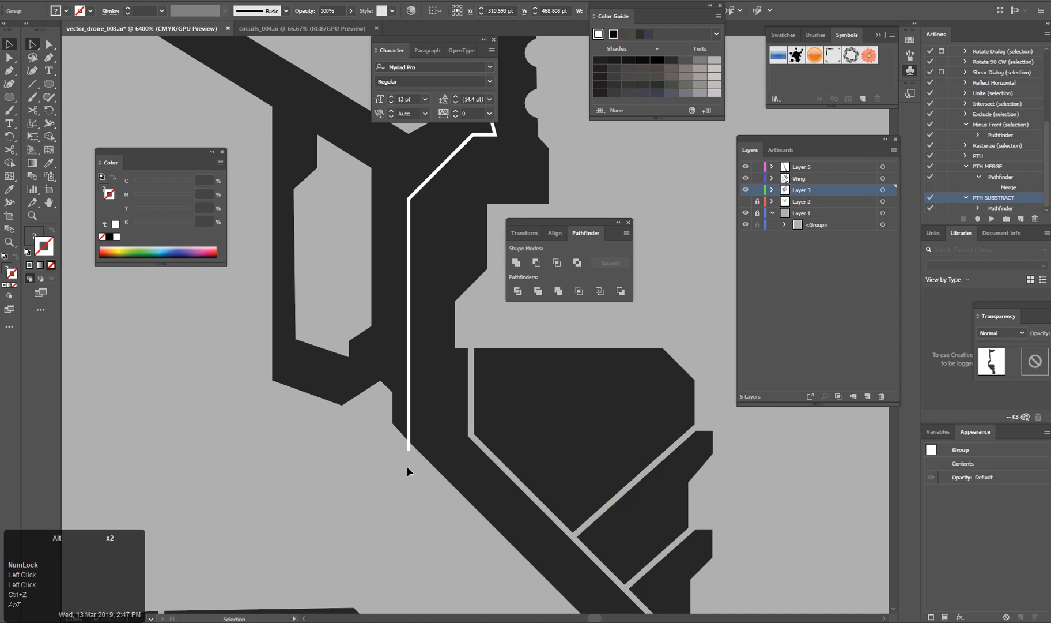
Delete the white strip piece and the tip overhanging the lower edge of the inner leg.
scroll(427, 311, up, 2)
key(a)
drag(429, 317, 401, 448)
key(Delete)
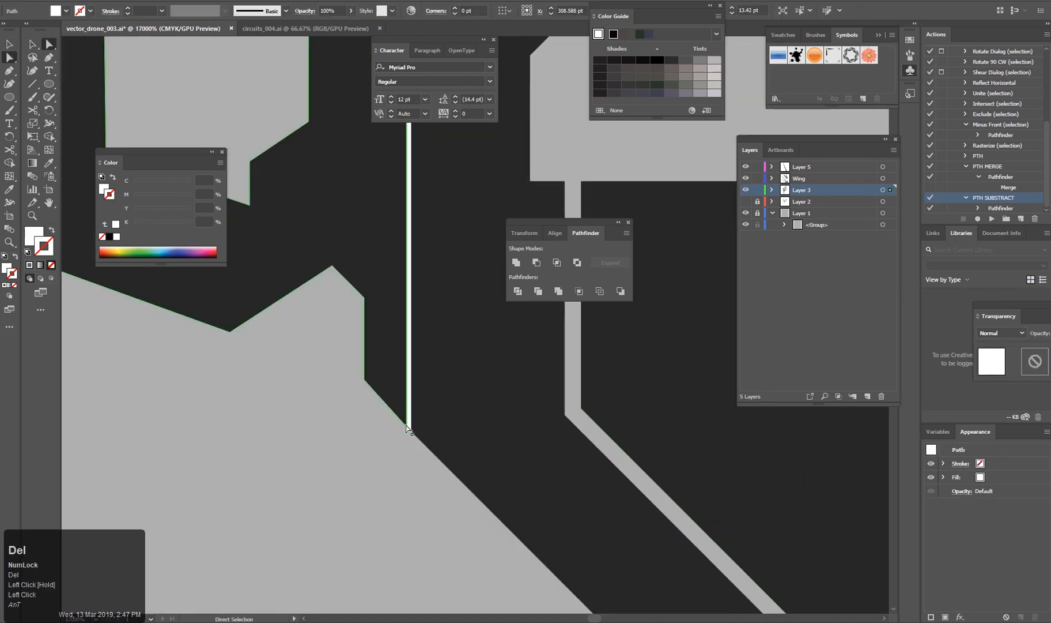
key(Delete)
Delete the remaining pieces of the bent white strip further up the inner leg.
scroll(429, 314, down, 3)
drag(427, 288, 381, 439)
scroll(432, 343, up, 3)
click(433, 328)
key(Delete)
key(Delete)
scroll(435, 329, down, 2)
Clean up the slanted strip's end at the top of the leg gap and select the triangular frame piece.
drag(397, 190, 376, 442)
drag(361, 349, 364, 448)
scroll(364, 448, up, 3)
drag(340, 138, 440, 431)
scroll(486, 441, up, 1)
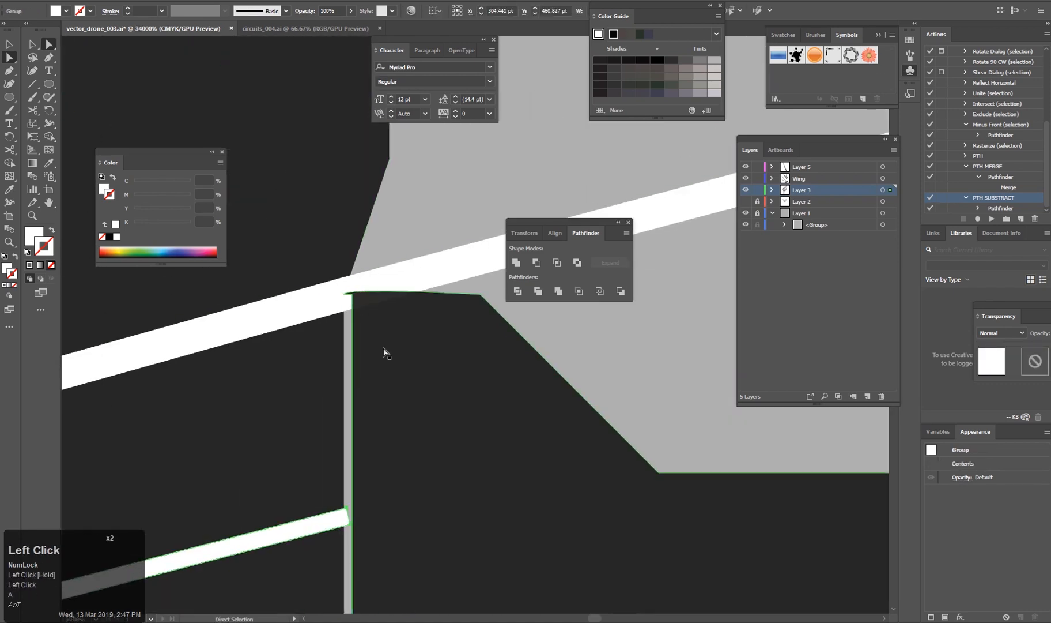
drag(348, 297, 411, 527)
scroll(412, 527, up, 2)
scroll(416, 529, down, 3)
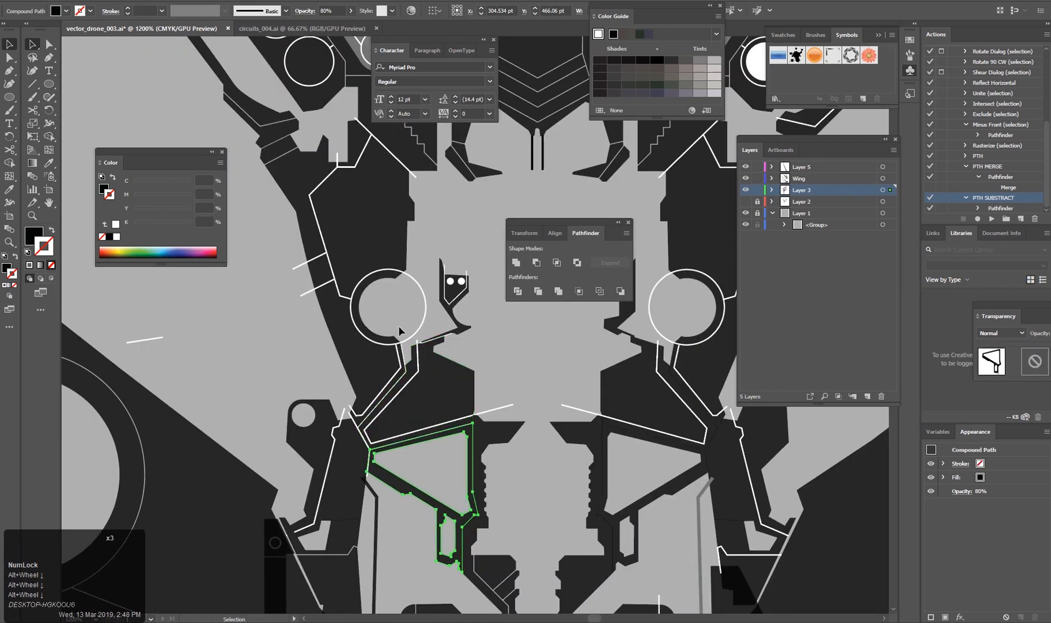
Select the upper body's bent white panel line, its two side lines and the joint ring together.
click(328, 261)
scroll(340, 262, up, 3)
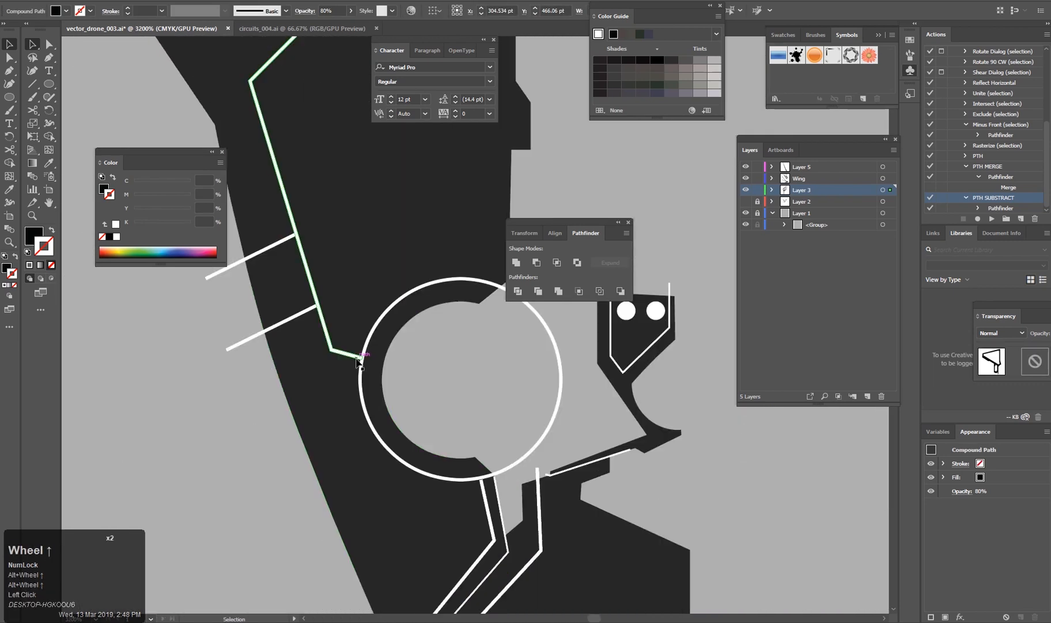
shift+click(378, 320)
drag(370, 279, 446, 474)
scroll(446, 473, down, 1)
shift+click(378, 440)
shift+click(357, 510)
scroll(440, 401, up, 1)
drag(440, 402, 395, 507)
shift+click(410, 316)
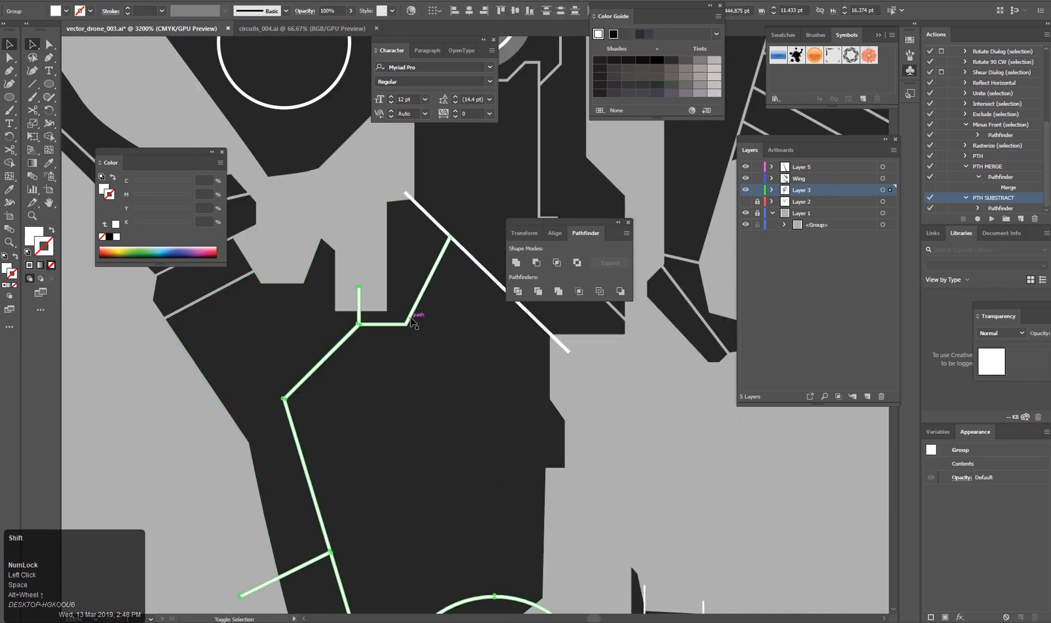
Add the diagonal line at the body's top to the selection and unite all the white lines into one shape.
drag(500, 349, 467, 388)
scroll(534, 447, up, 1)
drag(530, 429, 485, 492)
shift+click(406, 342)
click(517, 262)
shift+click(331, 493)
scroll(331, 493, down, 3)
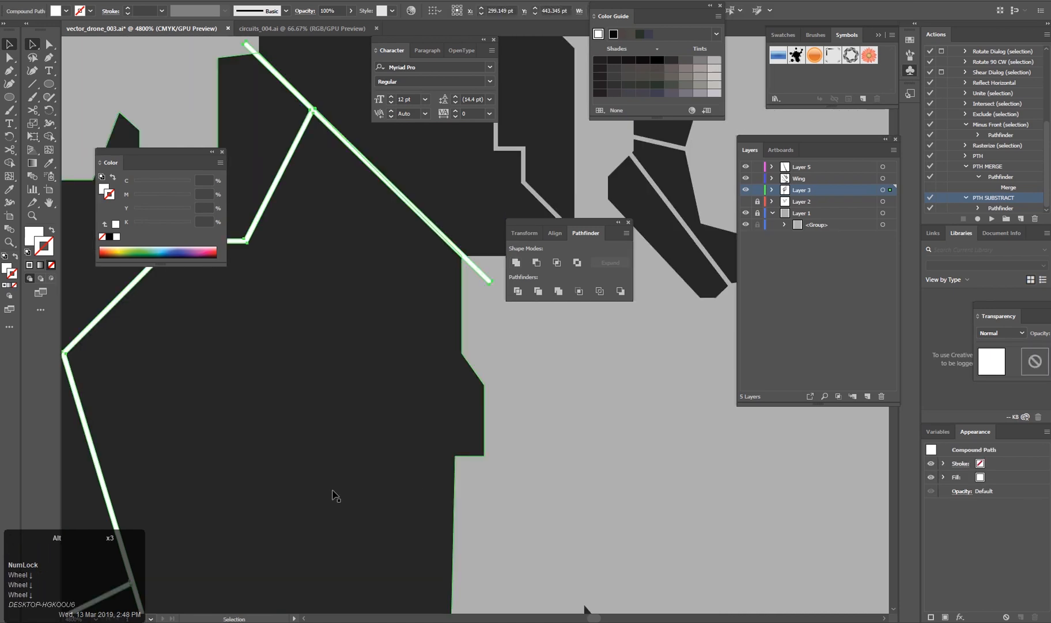
drag(332, 493, 564, 338)
click(516, 263)
key(ctrl+z)
Divide the upper body shape with the united white lines.
click(262, 455)
click(309, 467)
shift+click(271, 472)
click(517, 291)
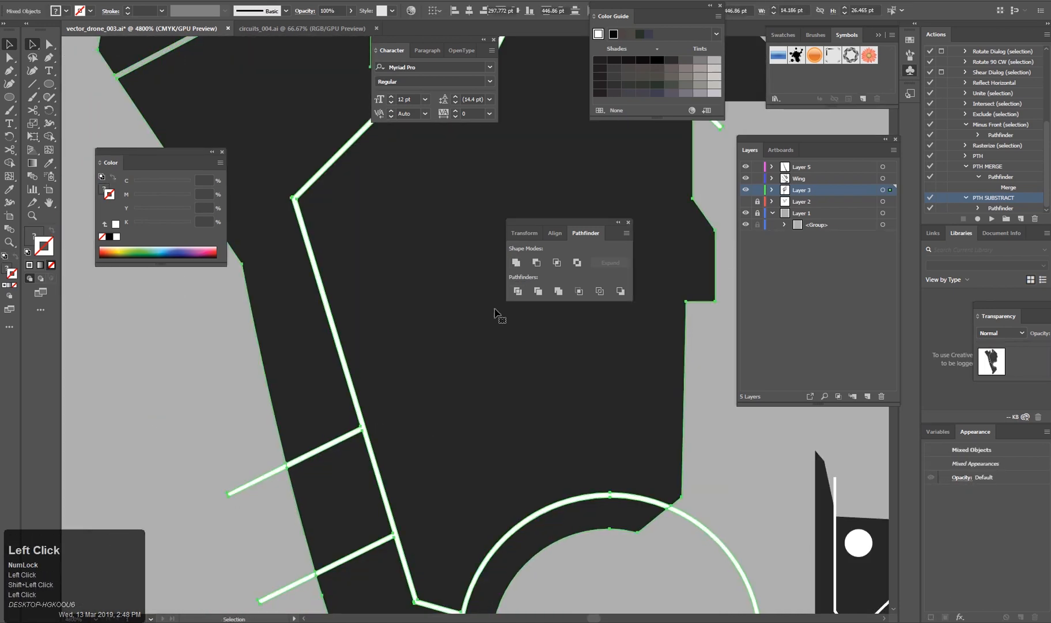
Isolate the divided body group and delete the two side line ends overhanging its left edge.
drag(496, 317, 470, 236)
click(237, 464)
double_click(258, 510)
click(259, 509)
shift+click(302, 487)
key(Delete)
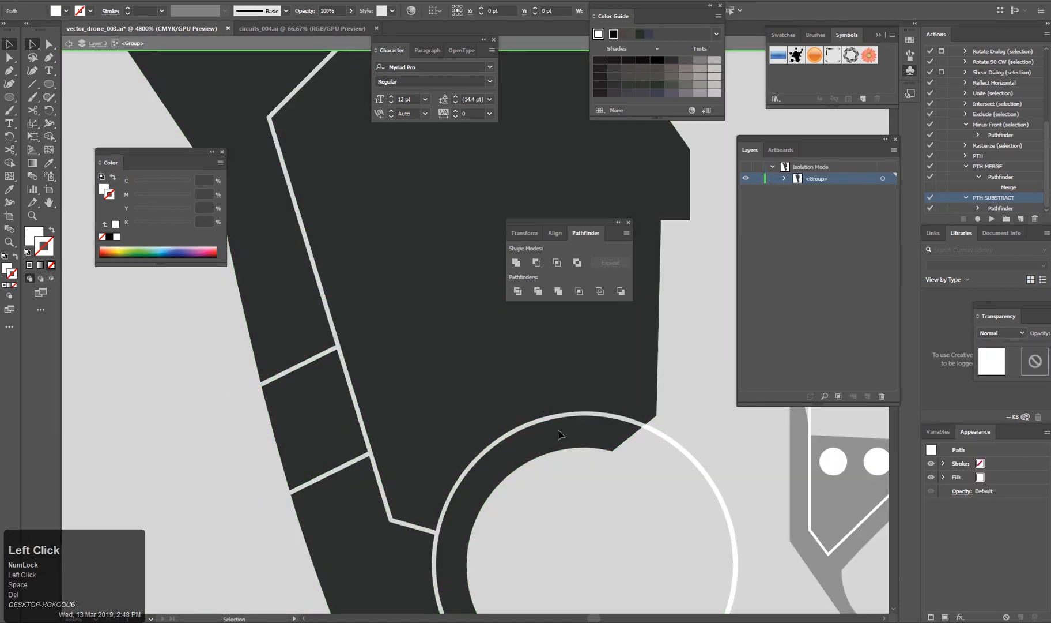
Delete the ring segment and the vertical stub left outside the upper body.
scroll(612, 500, down, 1)
drag(597, 430, 458, 545)
drag(315, 255, 348, 483)
scroll(347, 483, up, 2)
click(348, 483)
key(Delete)
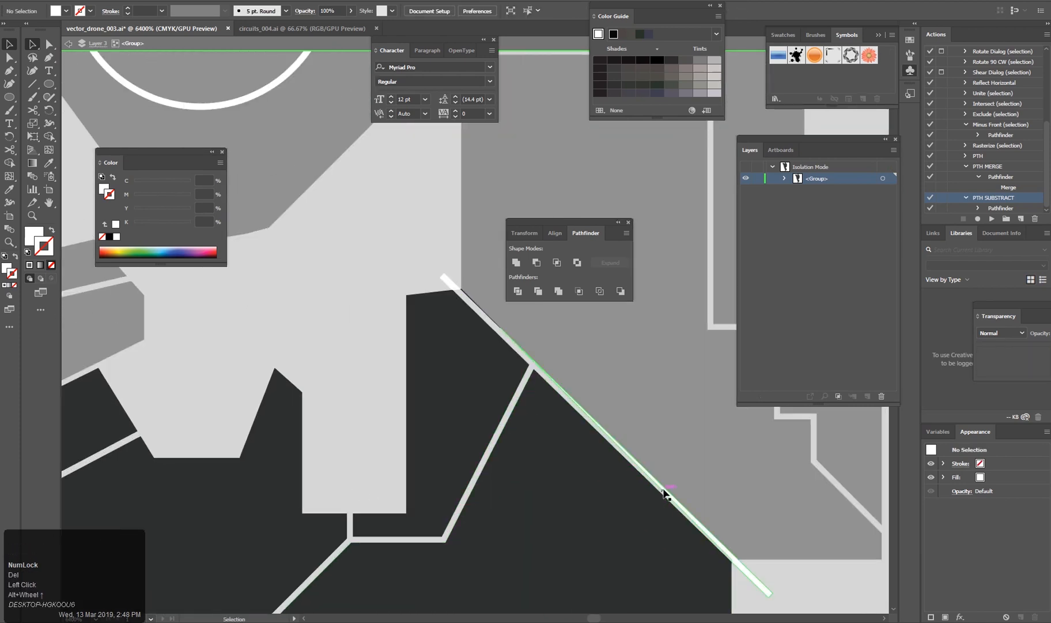
Delete the diagonal strip pieces and slivers along the body's upper edge, and leave the group isolation.
click(447, 284)
key(Delete)
scroll(457, 335, up, 2)
click(404, 243)
key(Delete)
scroll(430, 346, down, 3)
drag(424, 455, 453, 401)
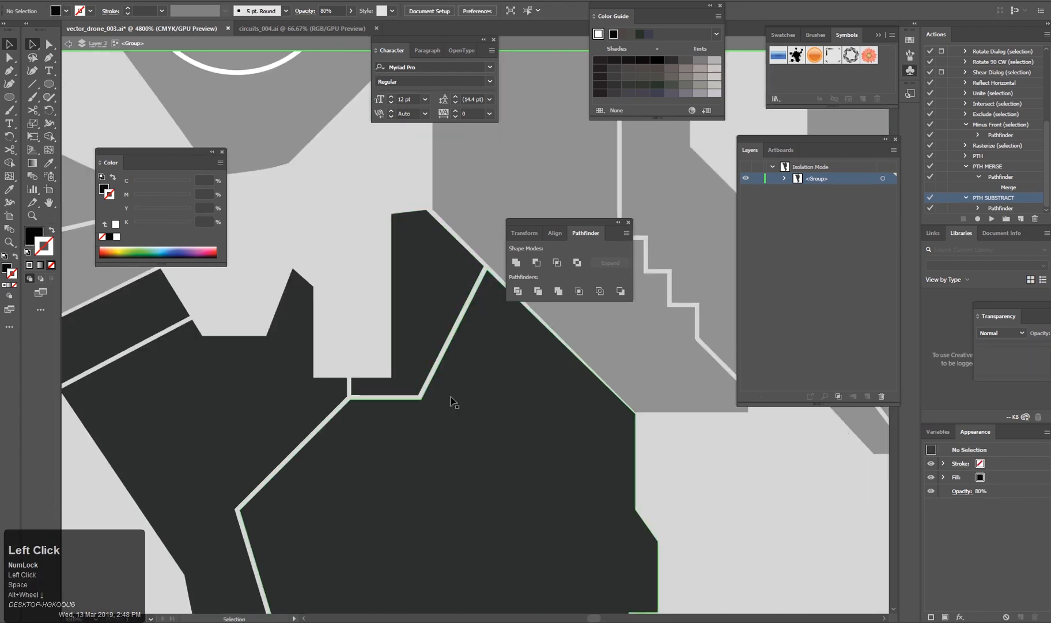
drag(490, 554, 451, 433)
double_click(452, 433)
Subtract the V-shaped white line from the small bracket part with two circles beside the joint ring.
drag(404, 541, 434, 467)
scroll(288, 544, up, 1)
drag(288, 545, 342, 395)
scroll(403, 490, down, 2)
drag(376, 306, 435, 414)
click(360, 495)
scroll(597, 471, up, 6)
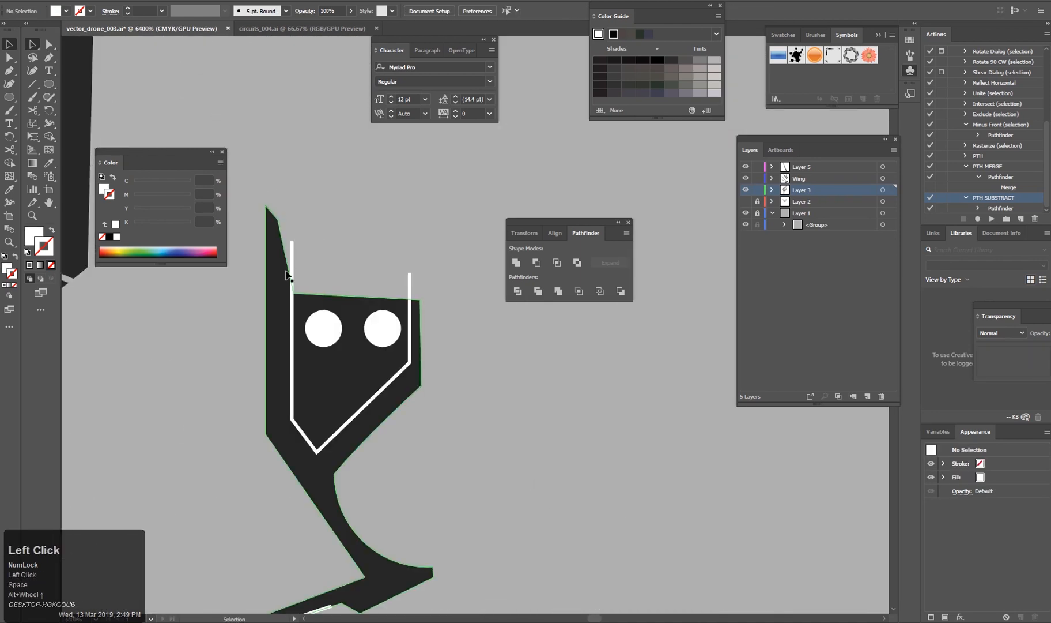
click(283, 334)
shift+click(301, 431)
key(F3)
Divide the small bracket part with its two white circles and delete the circles to leave holes.
click(355, 275)
click(329, 324)
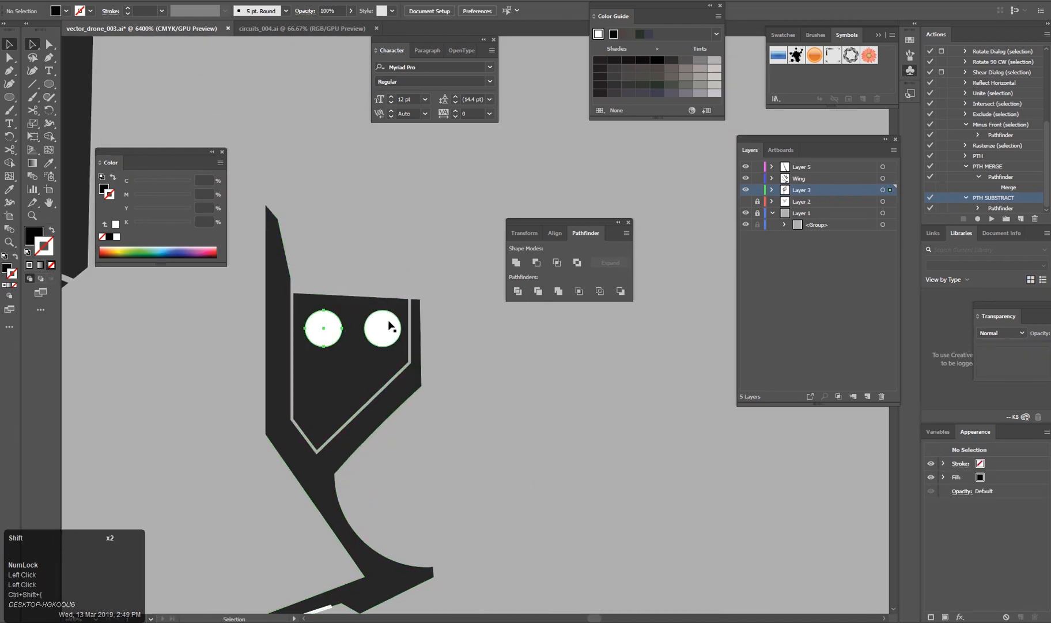
key(F2)
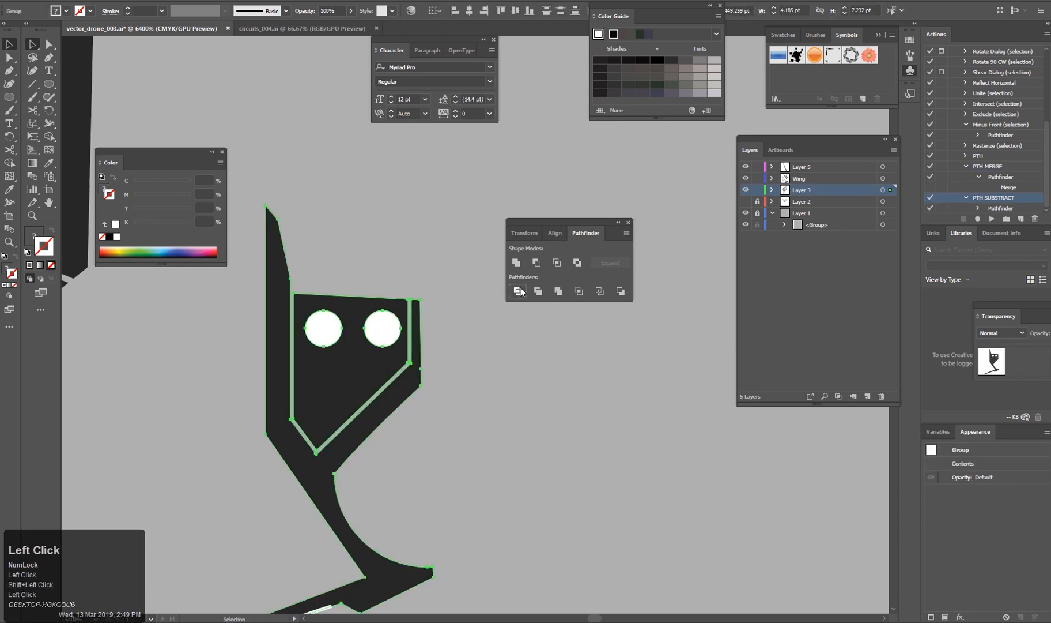
double_click(384, 344)
double_click(368, 249)
Divide the bracket's slanted arm with the thin white line and delete the line pieces to leave a gap.
scroll(458, 369, down, 4)
scroll(470, 426, up, 6)
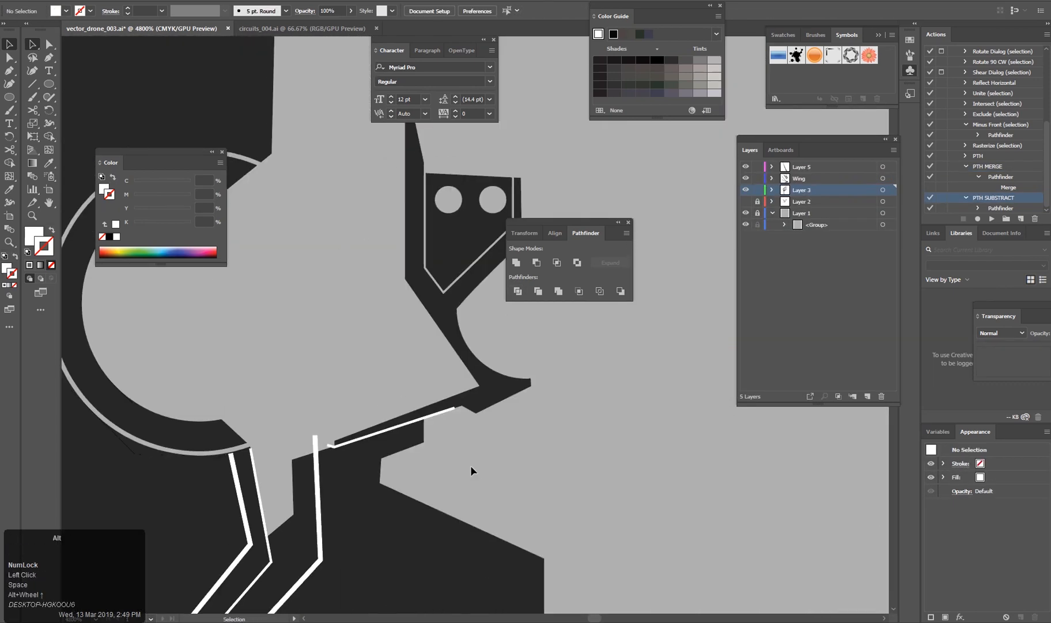
click(406, 403)
shift+click(414, 391)
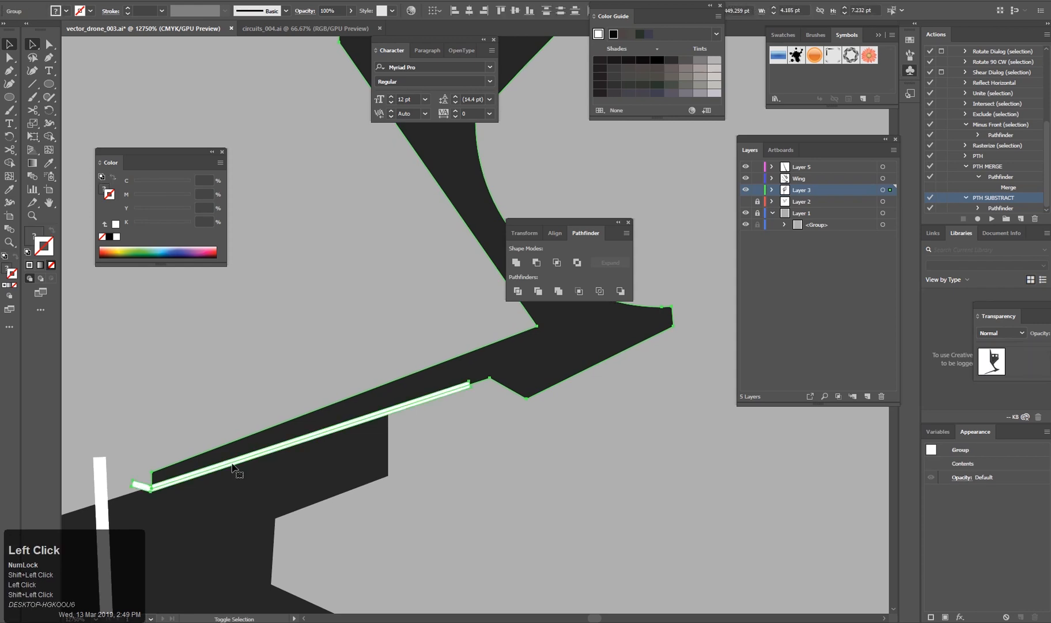
click(518, 291)
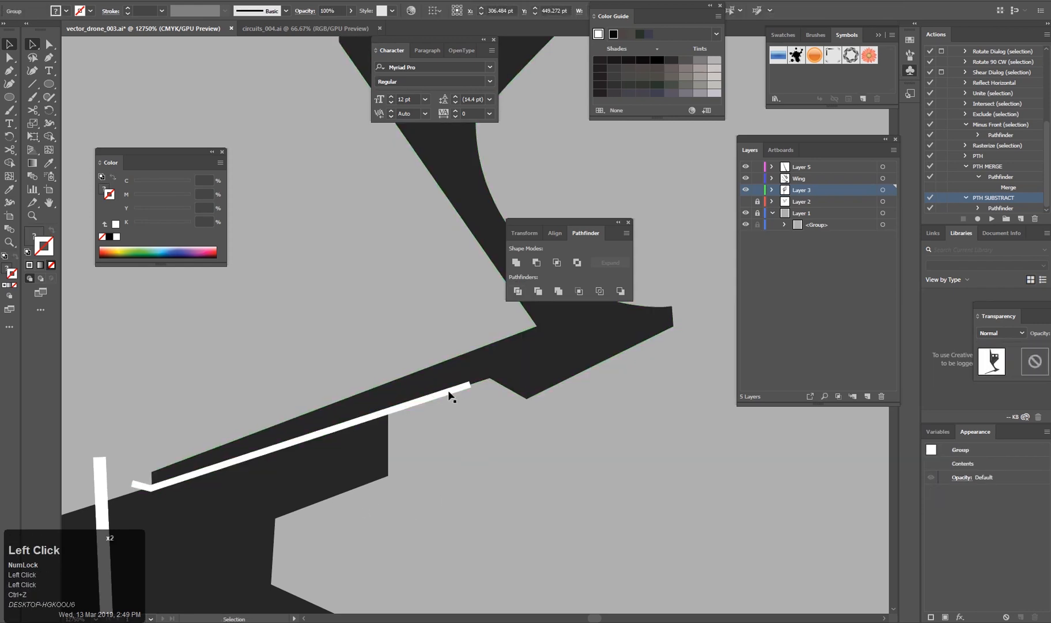
double_click(449, 392)
click(449, 392)
key(Delete)
click(449, 392)
key(Delete)
double_click(479, 444)
Subtract the bent white line from the large lower body plate.
scroll(479, 444, down, 3)
scroll(438, 536, up, 3)
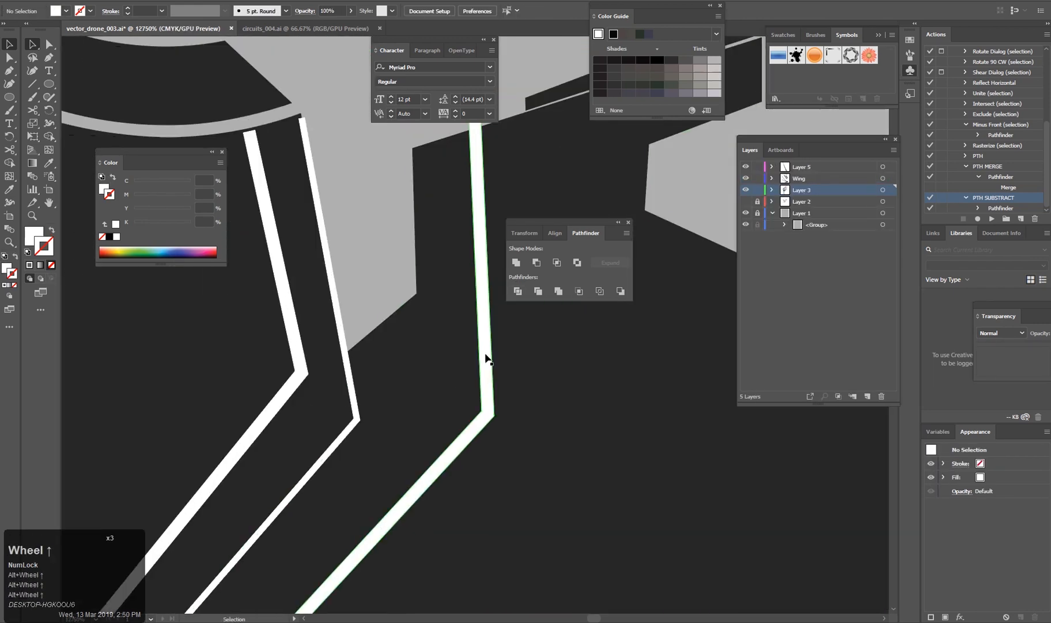
click(486, 358)
scroll(486, 357, down, 3)
drag(446, 527, 461, 385)
key(F2)
drag(522, 429, 417, 373)
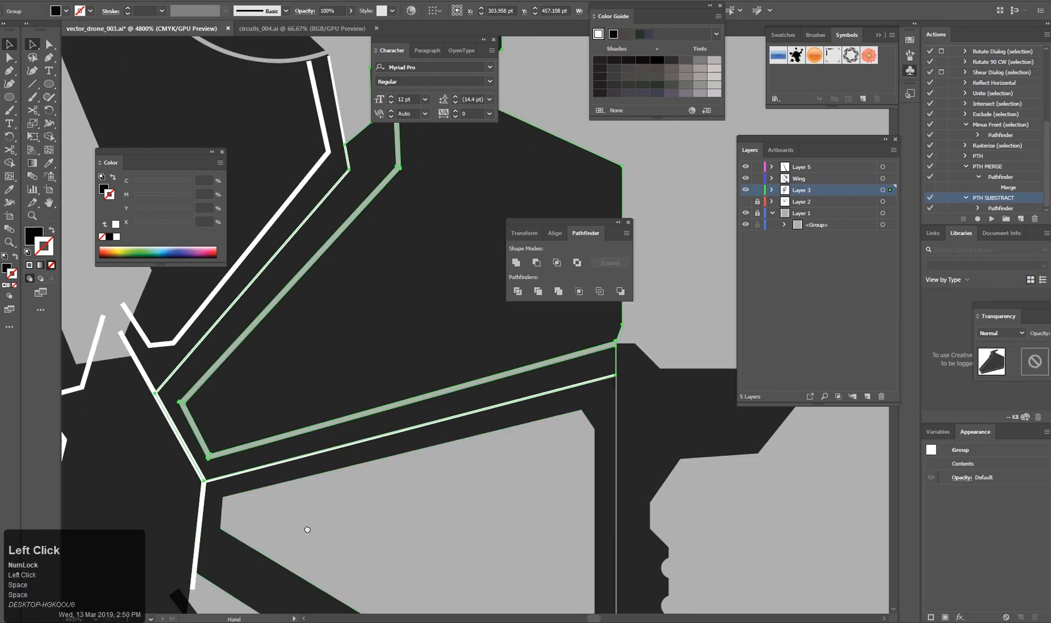
Subtract the zigzag white line from the part with the large round hole.
click(305, 530)
scroll(305, 531, down, 4)
scroll(311, 577, up, 3)
drag(311, 577, 401, 543)
click(417, 392)
scroll(377, 418, up, 1)
drag(377, 418, 267, 549)
drag(403, 349, 329, 530)
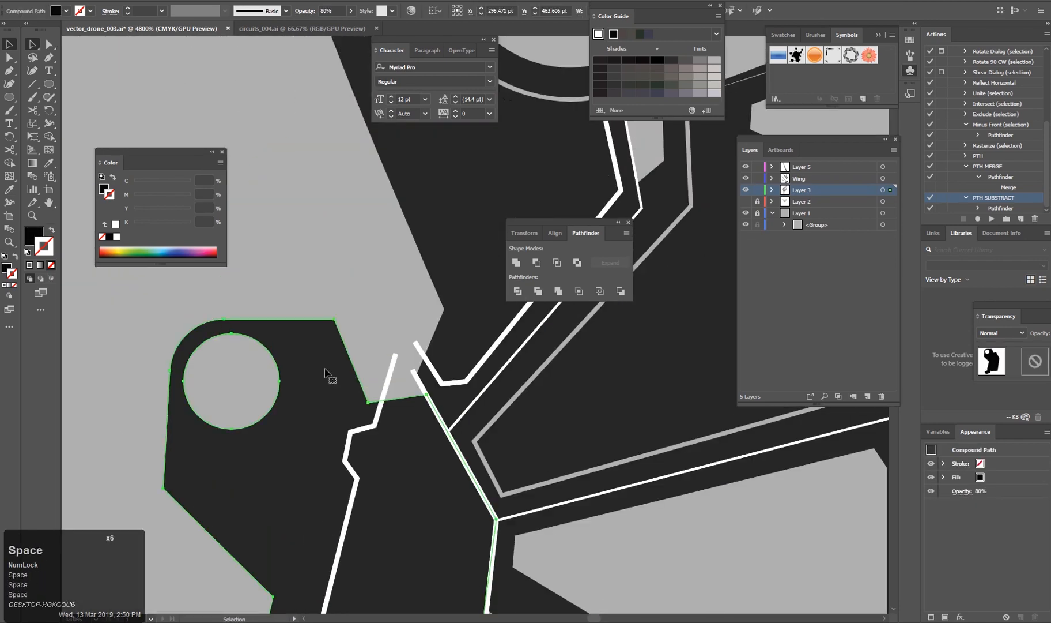
click(380, 375)
click(349, 392)
shift+click(386, 383)
key(F3)
Divide the part with the large round hole along its bent white edge line and delete the line.
click(387, 333)
drag(486, 499, 397, 387)
click(397, 388)
click(365, 470)
shift+click(372, 443)
key(F3)
click(616, 324)
click(321, 258)
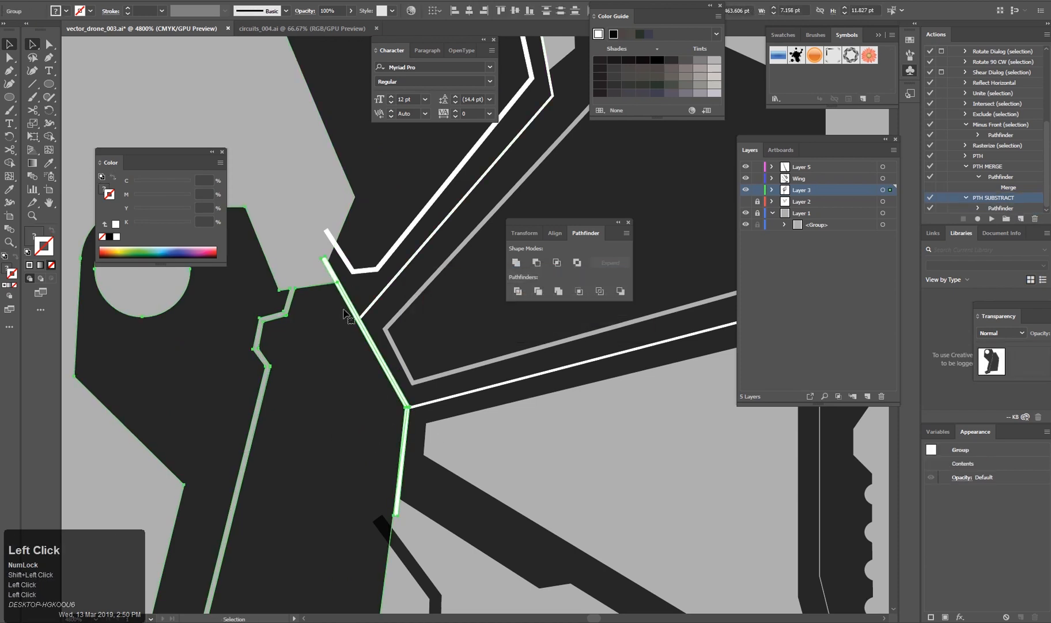
double_click(394, 504)
key(Delete)
Move the frame's corner anchor outward to widen the lower end of the gap beside the holed part.
alt+scroll(478, 496, up, 3)
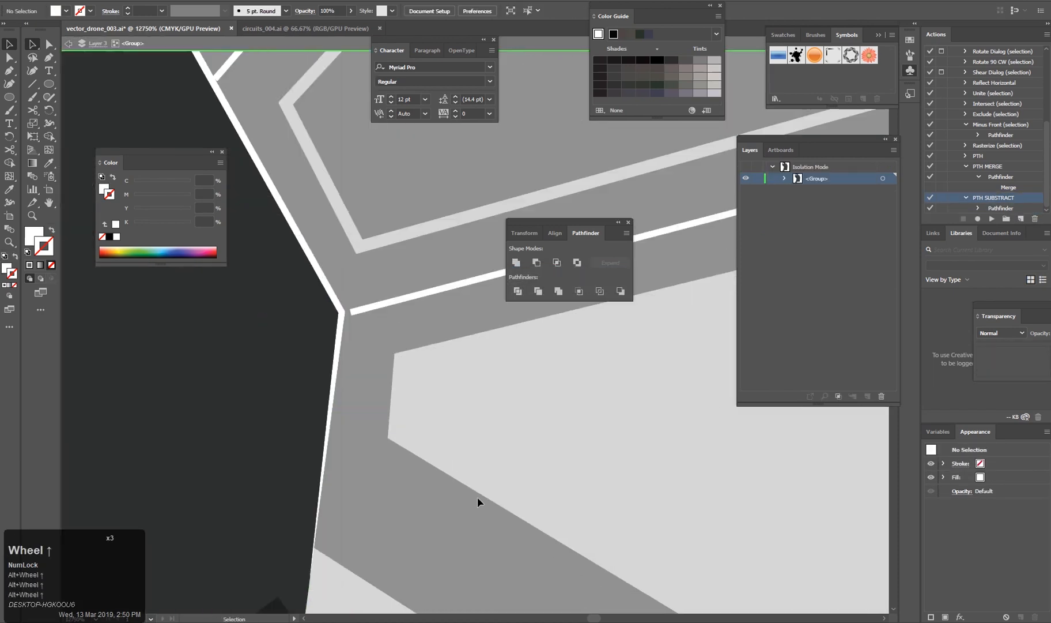
key(a)
double_click(314, 547)
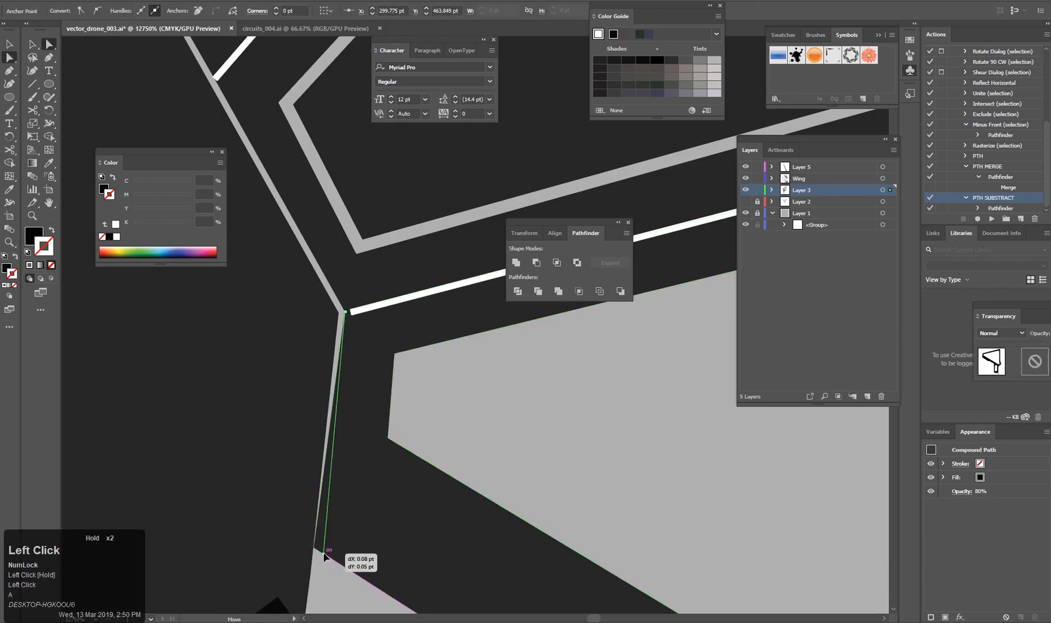
drag(324, 553, 324, 553)
click(497, 489)
Extend the inner end of the frame's slanted white line to the neighbouring gap.
alt+scroll(501, 493, down, 3)
alt+scroll(545, 513, up, 2)
click(378, 345)
alt+scroll(370, 361, up, 4)
key(space)
drag(390, 411, 370, 370)
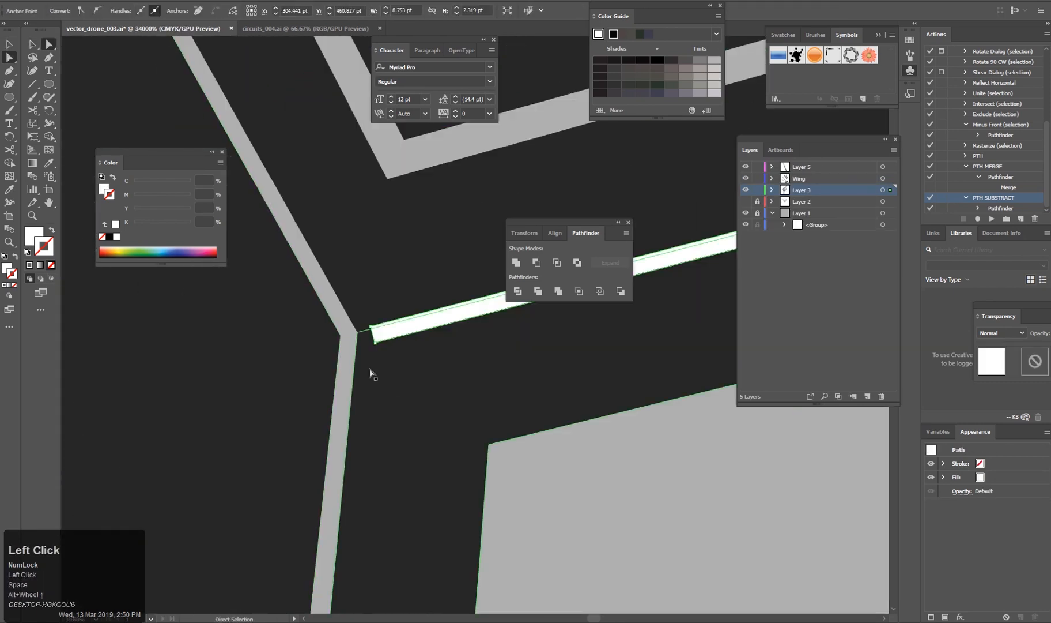
click(548, 522)
alt+scroll(551, 524, down, 7)
drag(347, 331, 432, 439)
Subtract the slanted white line from the frame so it meets the vertical gap.
key(v)
alt+scroll(574, 437, up, 4)
click(332, 358)
alt+scroll(352, 342, up, 2)
click(432, 439)
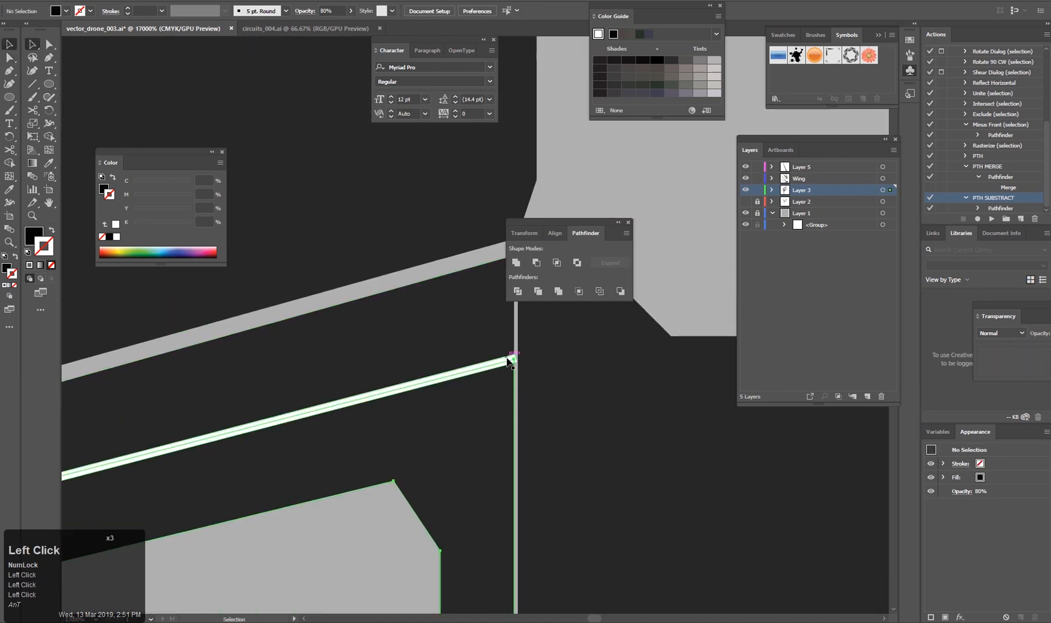
alt+scroll(453, 392, down, 3)
drag(452, 392, 366, 522)
click(365, 522)
shift+click(327, 474)
click(437, 404)
Adjust the anchor point at the end of the frame's slanted gap.
alt+scroll(495, 334, up, 4)
drag(387, 357, 571, 472)
click(461, 433)
key(a)
drag(462, 430, 458, 418)
Divide the upper body with the hooked white line and delete the line pieces to leave a gap.
alt+scroll(451, 490, down, 3)
drag(340, 568, 359, 487)
click(360, 490)
shift+click(374, 514)
click(517, 291)
click(300, 493)
click(304, 510)
shift+click(320, 532)
key(Delete)
key(Delete)
Move the anchor points at the upper end of the hooked gap to meet the joint ring's gap.
drag(429, 291, 447, 354)
alt+scroll(448, 354, up, 2)
drag(548, 306, 424, 388)
click(419, 382)
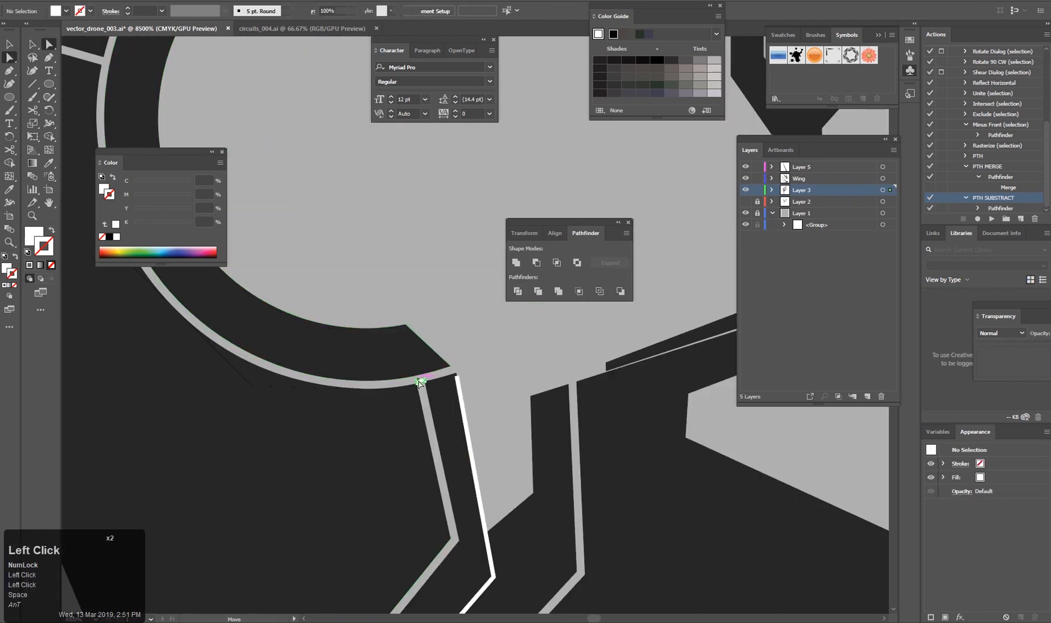
alt+scroll(485, 413, up, 2)
drag(426, 343, 440, 401)
Subtract the remaining thin bent white line from the body strip below the joint ring.
click(464, 408)
click(412, 481)
alt+scroll(412, 482, down, 2)
drag(429, 545, 425, 334)
shift+click(444, 350)
click(537, 262)
alt+scroll(496, 345, down, 4)
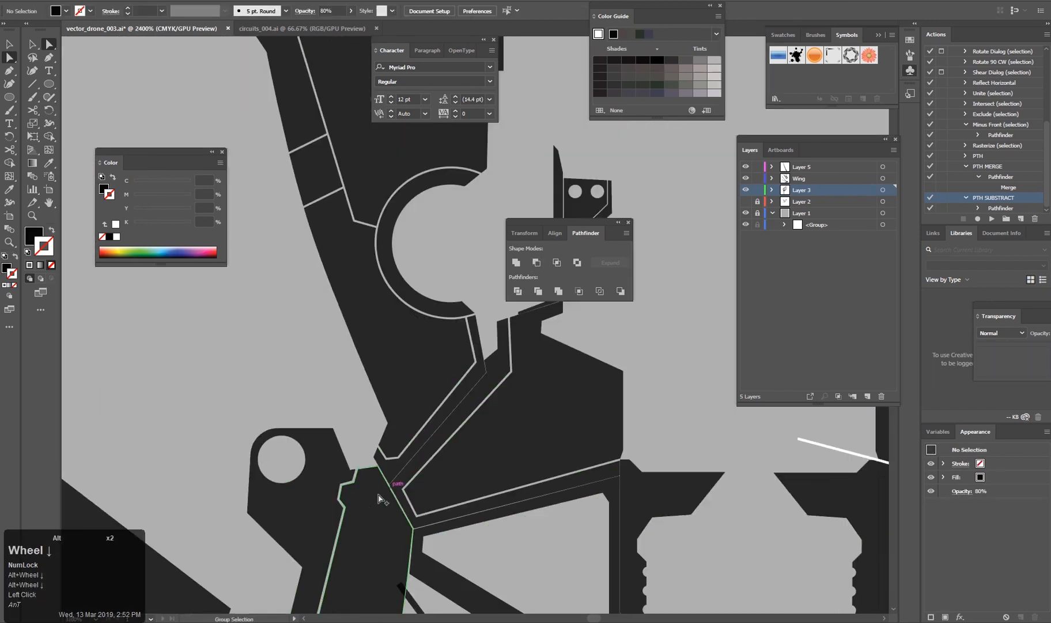
Subtract the small white circle from the leg plate below the body's round joint.
alt+scroll(443, 443, down, 3)
drag(455, 444, 533, 509)
drag(381, 323, 449, 346)
alt+scroll(495, 492, down, 2)
drag(399, 460, 431, 344)
alt+scroll(437, 456, up, 1)
alt+scroll(436, 457, up, 1)
drag(444, 150, 395, 444)
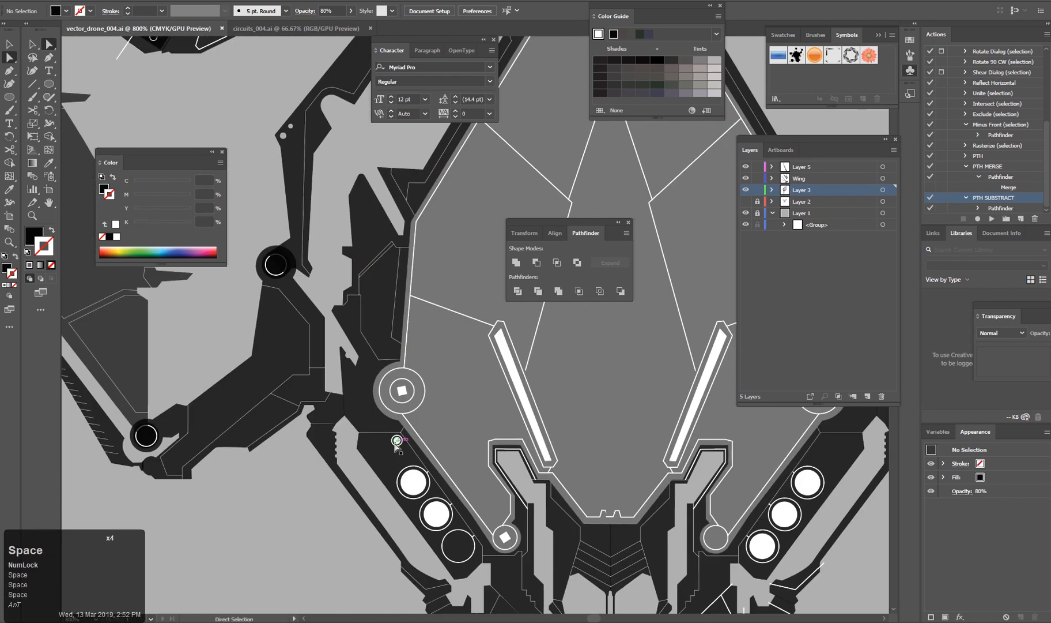
alt+scroll(397, 443, up, 7)
click(300, 453)
shift+click(277, 419)
key(F3)
key(ctrl+z)
key(F3)
click(305, 462)
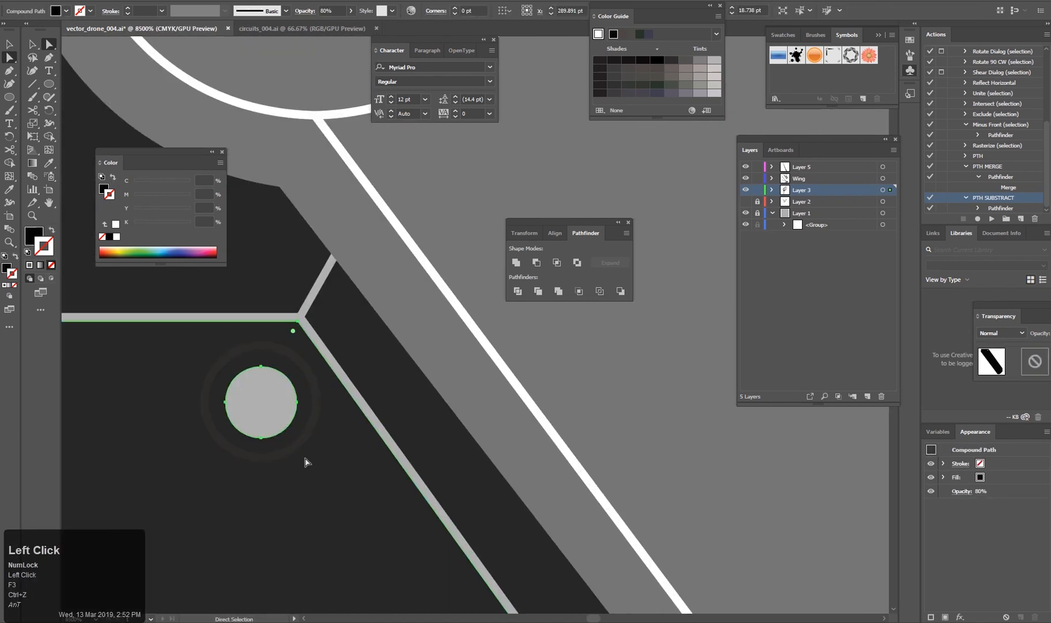
Rework the small ring around the leg plate's round hole into a gap.
alt+scroll(306, 443, down, 3)
click(367, 490)
key(ctrl+[)
key(ctrl+[)
drag(462, 529, 320, 252)
key(ctrl+z)
Place a copy of the white disc inside the lowest empty ring on the leg plate.
click(413, 367)
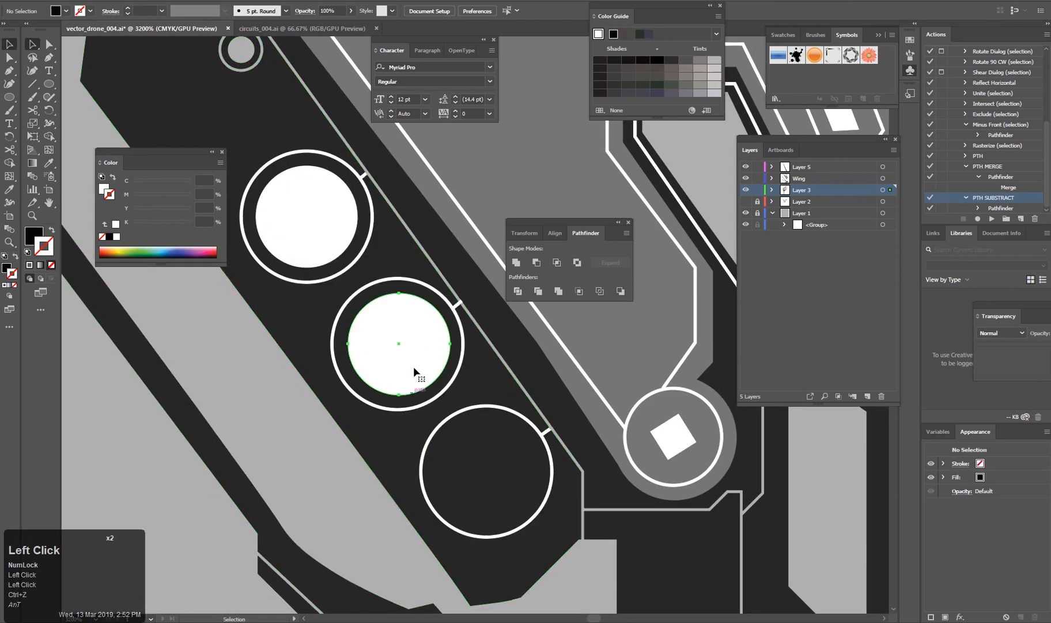
scroll(403, 362, up, 2)
drag(388, 254, 369, 317)
click(376, 413)
drag(236, 151, 329, 256)
scroll(375, 428, down, 3)
drag(469, 447, 469, 447)
scroll(468, 456, up, 2)
drag(462, 433, 461, 440)
Merge the three white discs, their rings and the short connector lines on the leg plate.
scroll(490, 405, up, 2)
scroll(138, 493, down, 3)
scroll(157, 565, down, 1)
click(157, 564)
drag(176, 504, 458, 543)
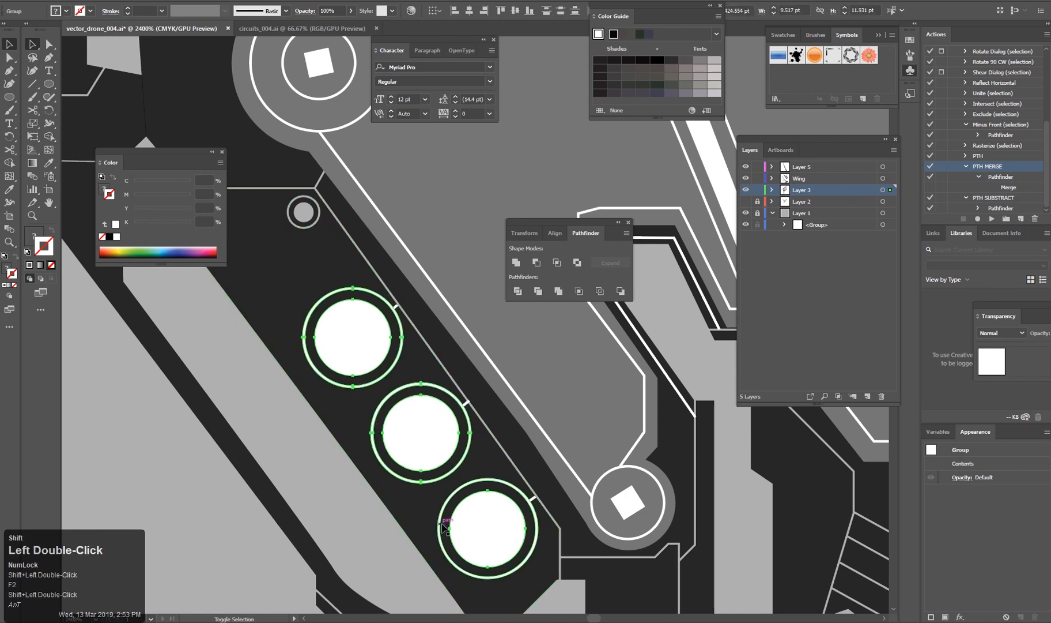
scroll(495, 556, up, 7)
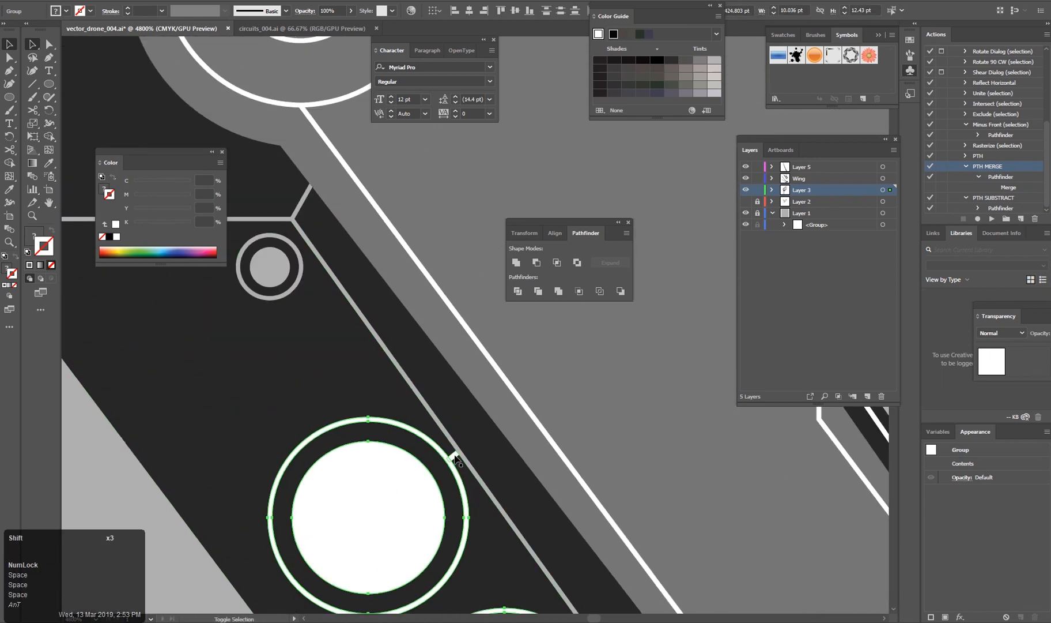
scroll(428, 474, up, 4)
drag(275, 504, 398, 483)
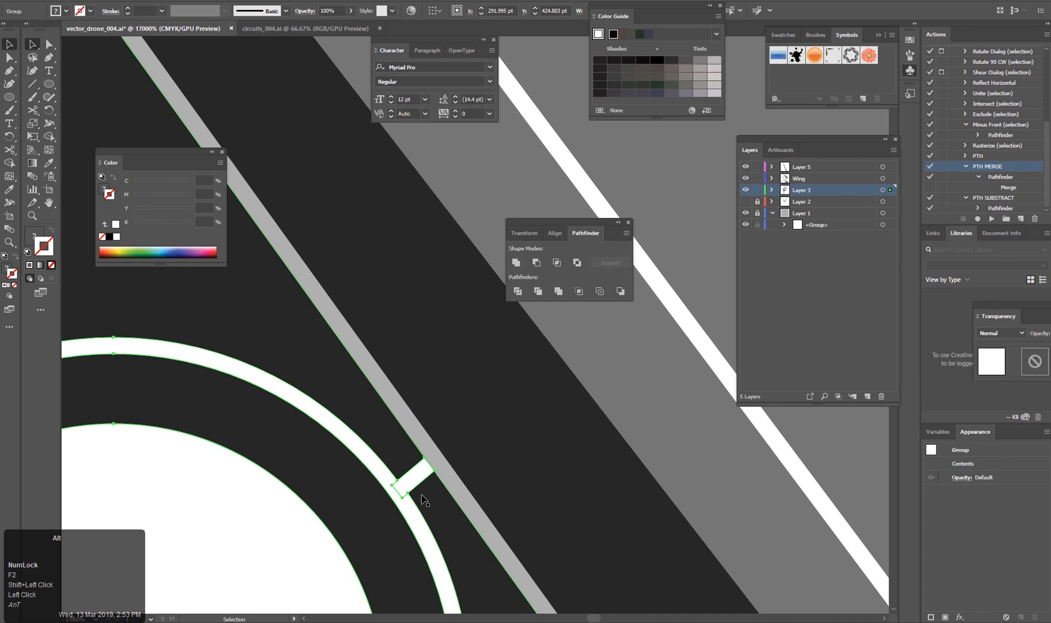
Divide the leg plate with the merged discs and rings, and delete all white pieces selected with the Magic Wand.
scroll(425, 501, up, 2)
key(a)
click(500, 556)
scroll(444, 561, down, 4)
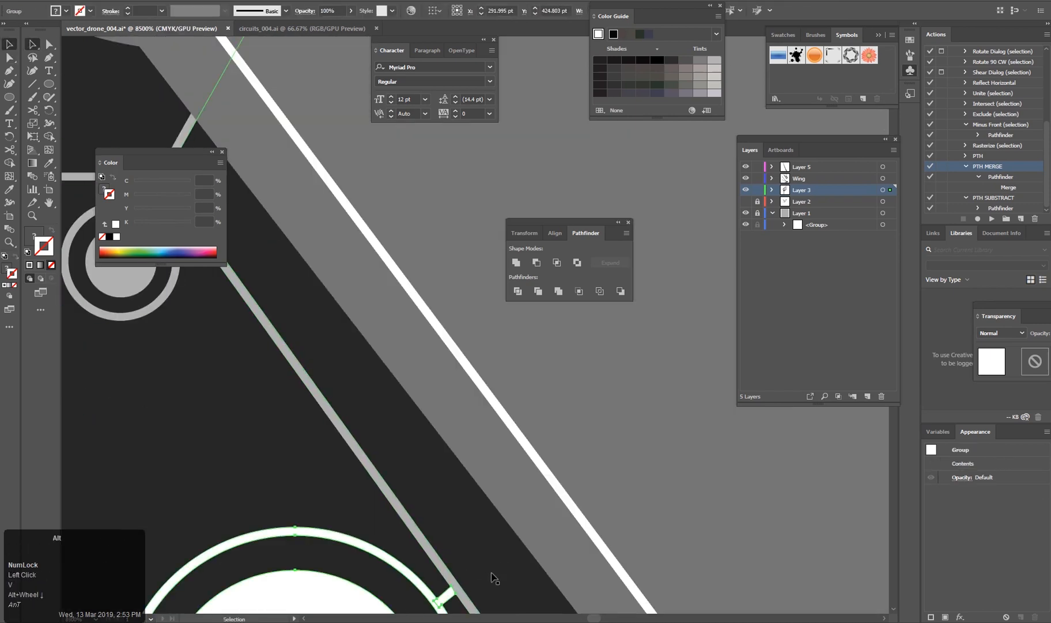
scroll(495, 578, down, 2)
click(471, 474)
scroll(471, 474, down, 1)
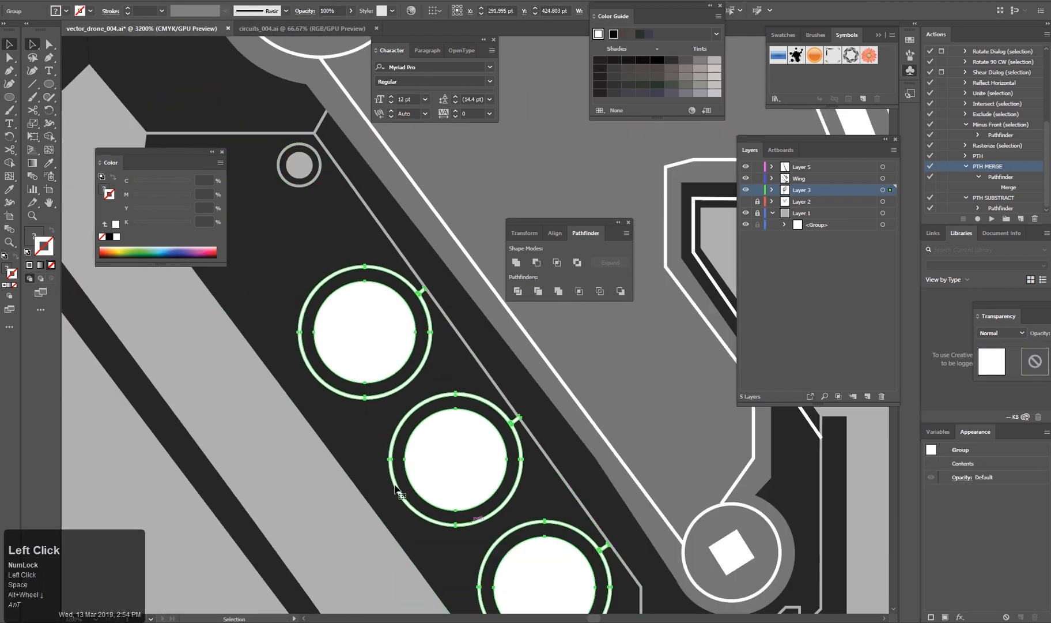
double_click(351, 360)
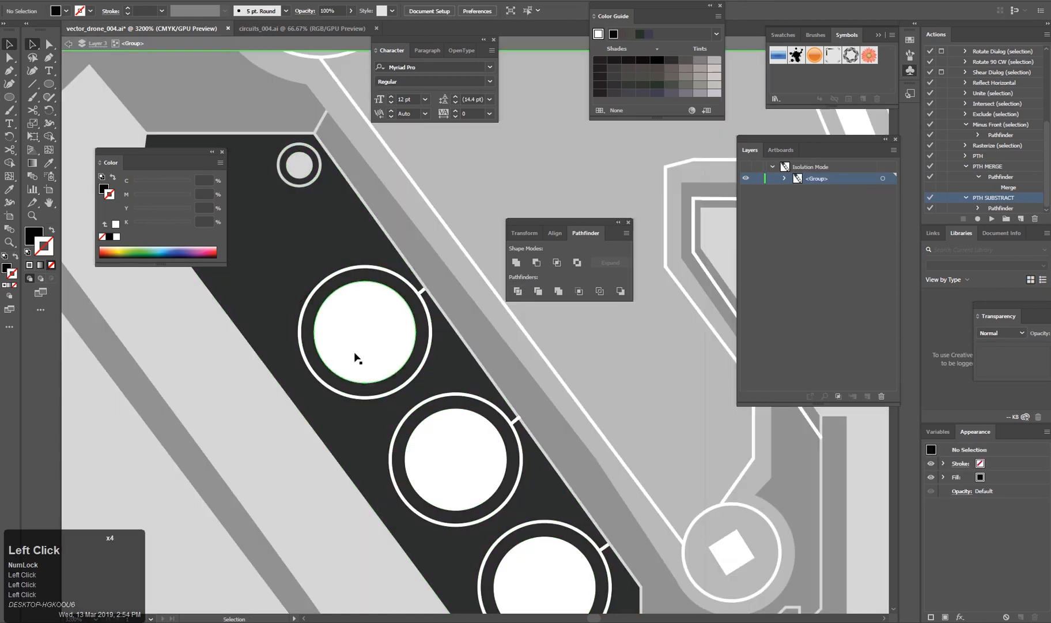
click(33, 61)
drag(34, 45, 69, 58)
click(413, 456)
key(Delete)
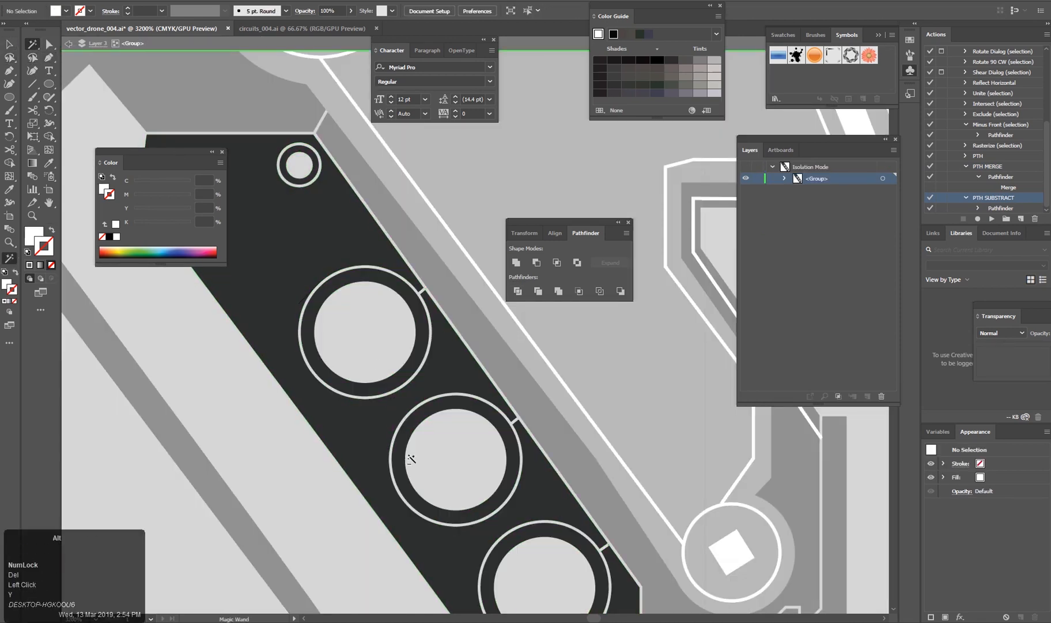
Delete the stray anchor point at the connector gap on the plate's edge and leave the group isolation.
scroll(438, 459, up, 4)
scroll(519, 349, up, 1)
drag(519, 349, 551, 548)
scroll(551, 548, up, 1)
key(a)
click(542, 438)
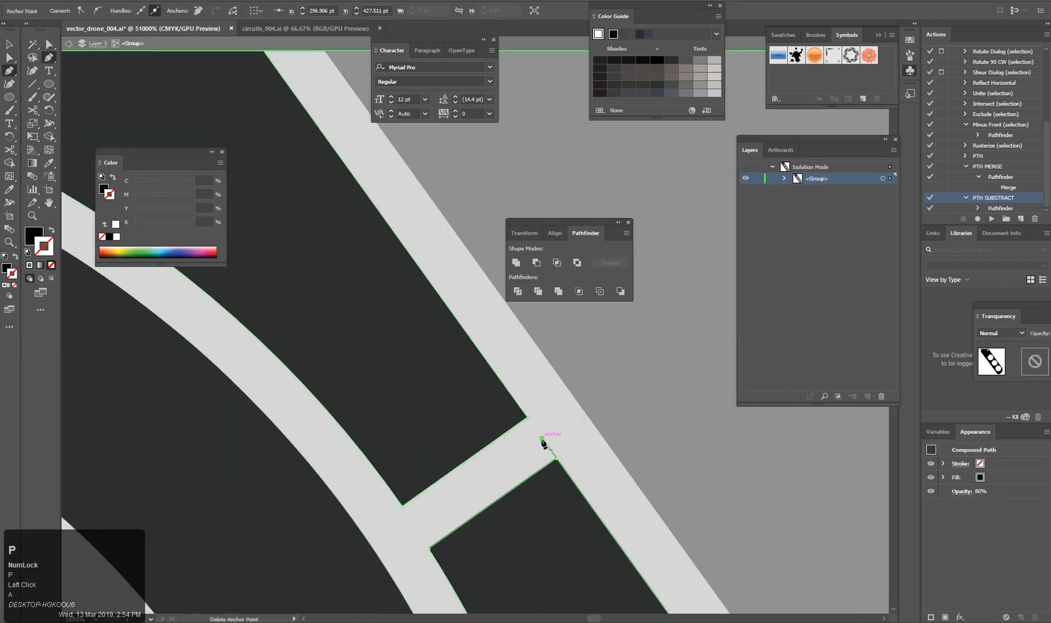
click(542, 438)
key(v)
scroll(526, 453, down, 8)
double_click(273, 471)
drag(219, 242, 349, 398)
scroll(350, 398, down, 2)
drag(328, 284, 371, 444)
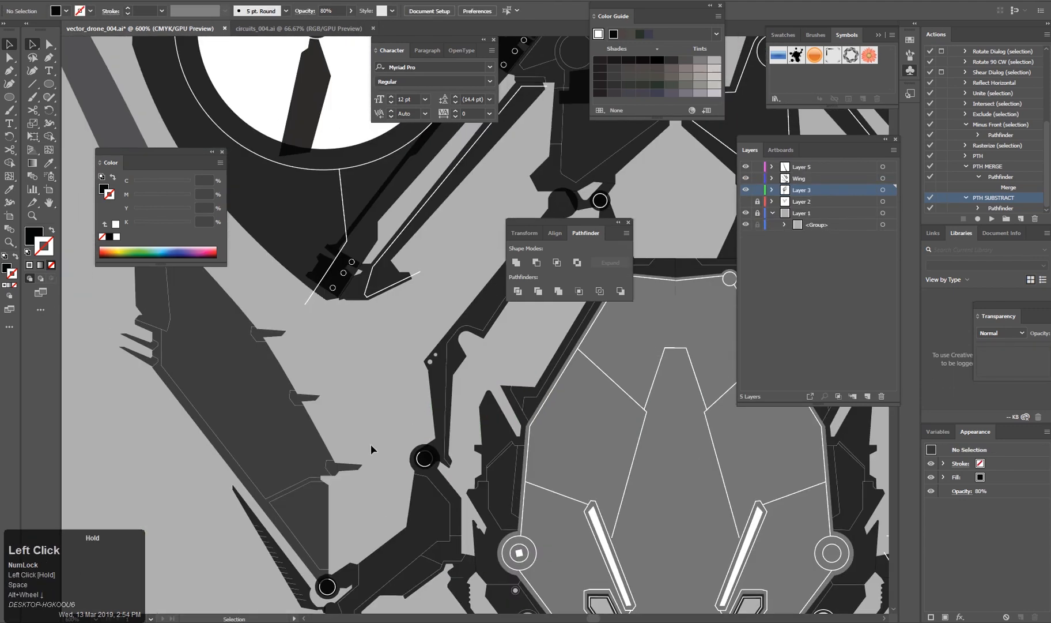
scroll(371, 444, down, 2)
drag(381, 299, 371, 279)
drag(444, 519, 367, 194)
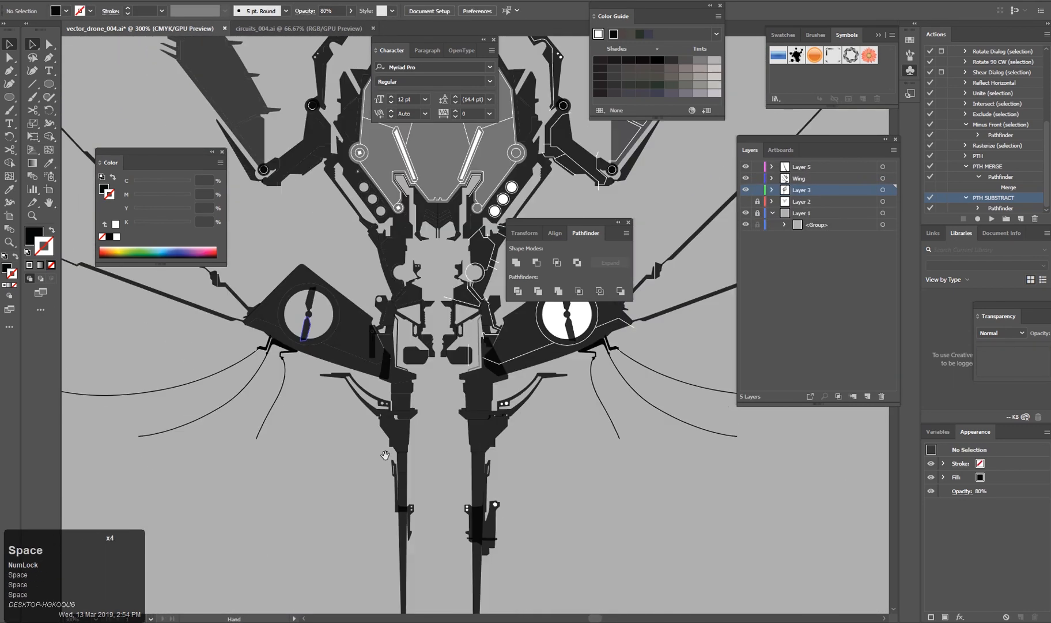
Select the white panel lines, circles and connectors on the large left wing together.
scroll(407, 418, up, 2)
scroll(407, 418, down, 2)
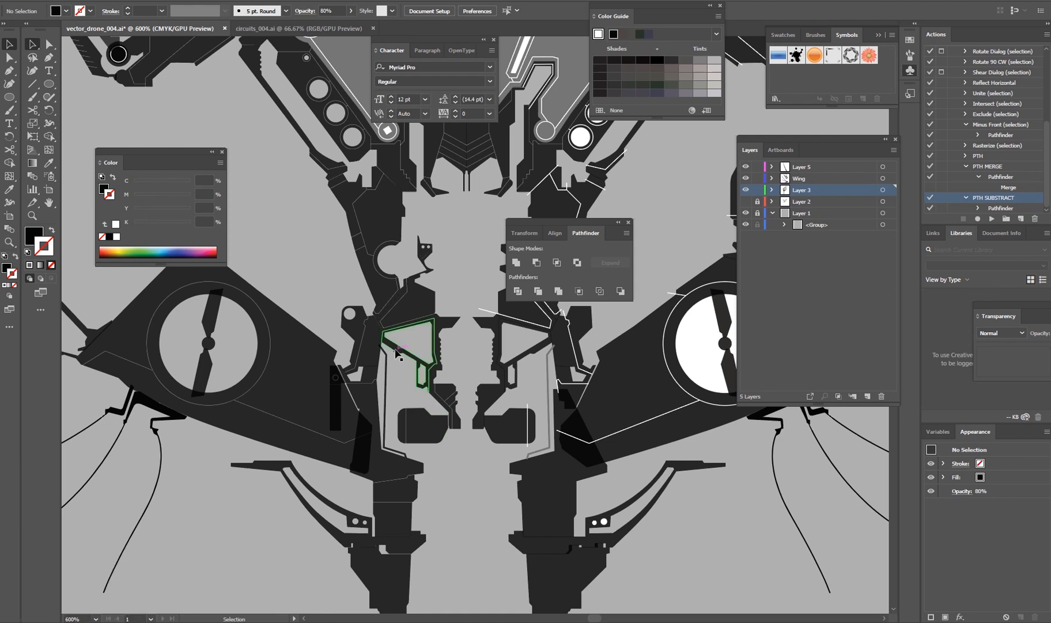
scroll(388, 380, down, 3)
drag(385, 398, 510, 576)
scroll(502, 576, down, 1)
scroll(466, 415, up, 3)
drag(466, 415, 420, 473)
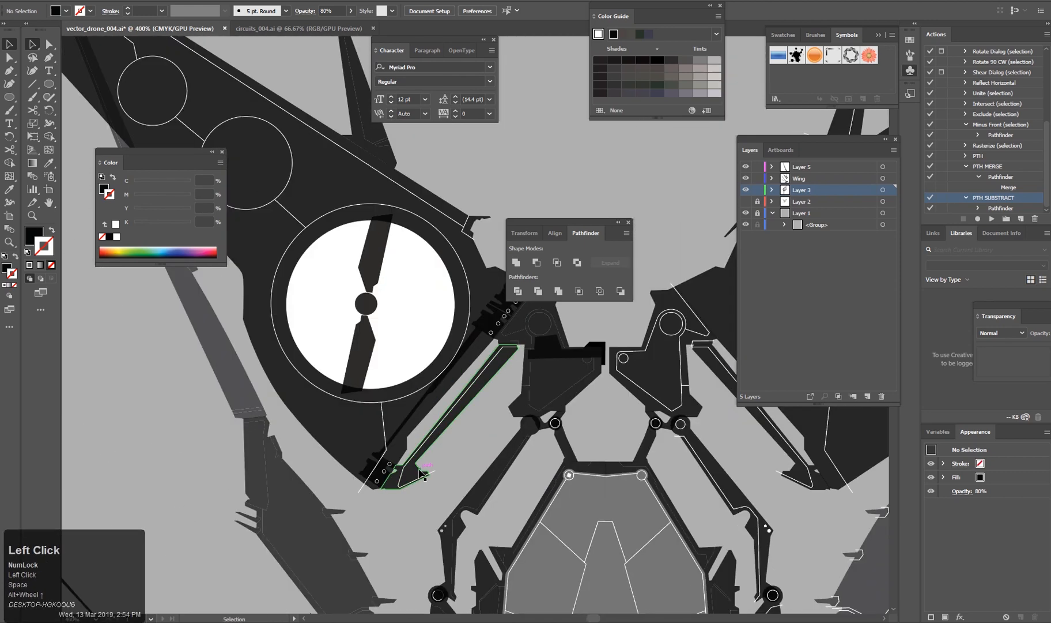
scroll(376, 453, up, 3)
click(361, 299)
drag(361, 277, 536, 588)
drag(323, 230, 505, 564)
shift+click(452, 346)
drag(268, 195, 537, 465)
shift+click(418, 349)
drag(349, 256, 494, 530)
shift+click(428, 408)
shift+click(473, 350)
drag(481, 399, 663, 531)
scroll(576, 508, down, 3)
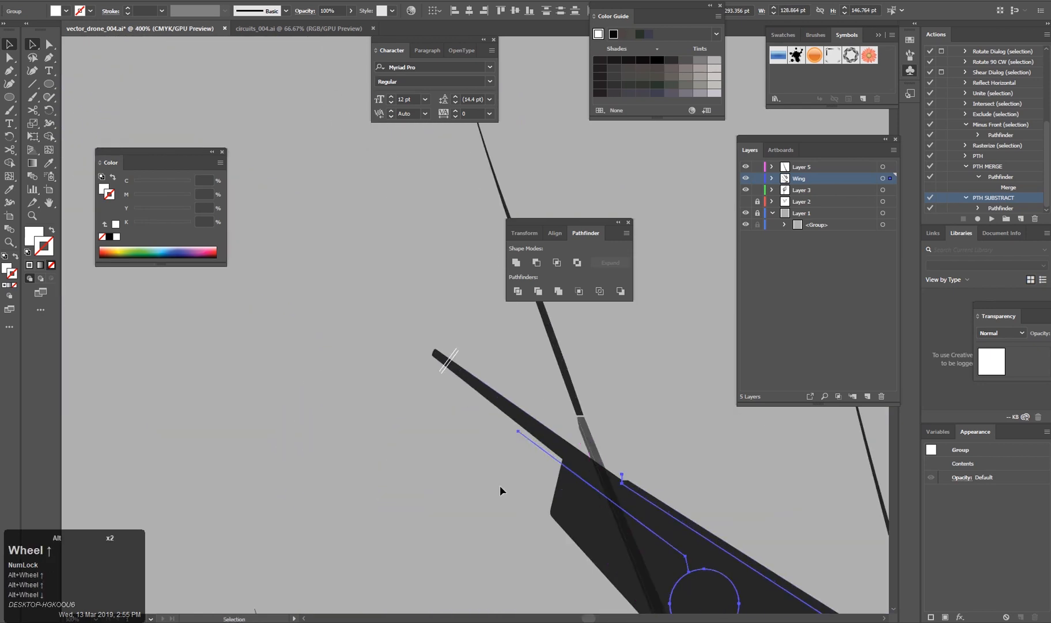
Add the remaining thin lines on the wing to the selection and merge them with the PTH MERGE action.
scroll(442, 375, up, 4)
drag(442, 376, 427, 413)
scroll(431, 416, up, 2)
shift+click(419, 366)
shift+click(406, 351)
scroll(462, 415, down, 7)
scroll(507, 450, up, 7)
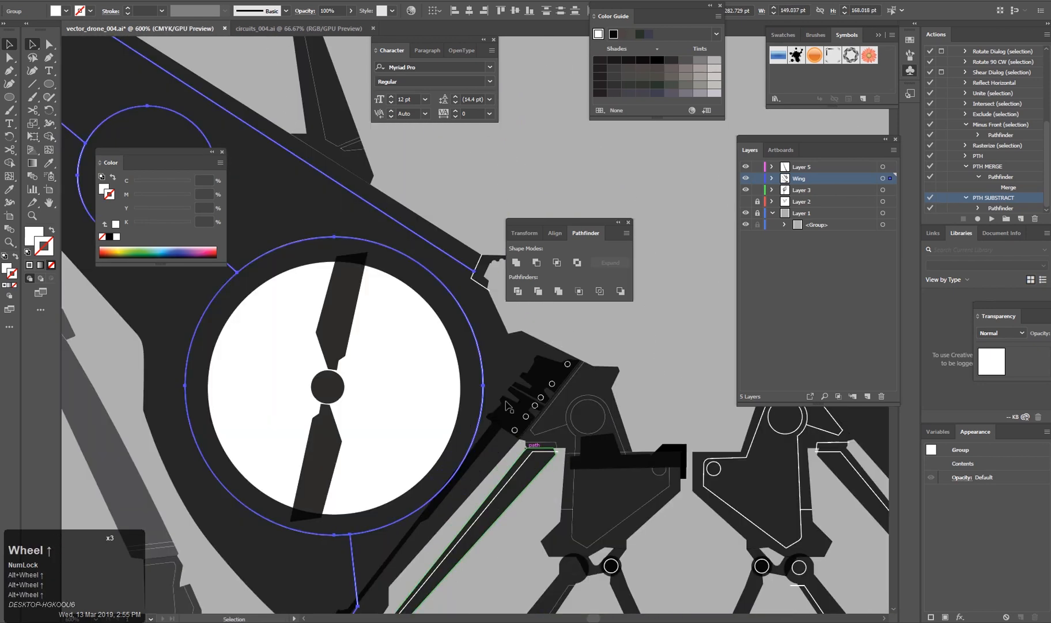
scroll(415, 431, down, 5)
click(988, 166)
scroll(328, 541, up, 5)
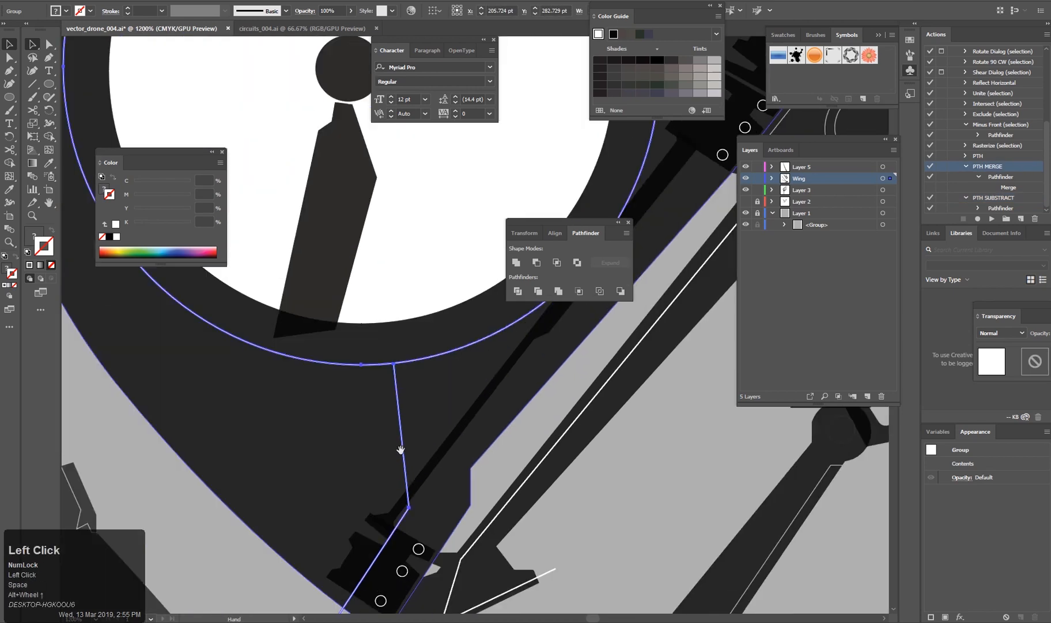
Select the wing shape with its merged lines and the white rotor disc, and split the overlapping shapes with a Pathfinder operation.
click(329, 543)
drag(559, 478, 497, 464)
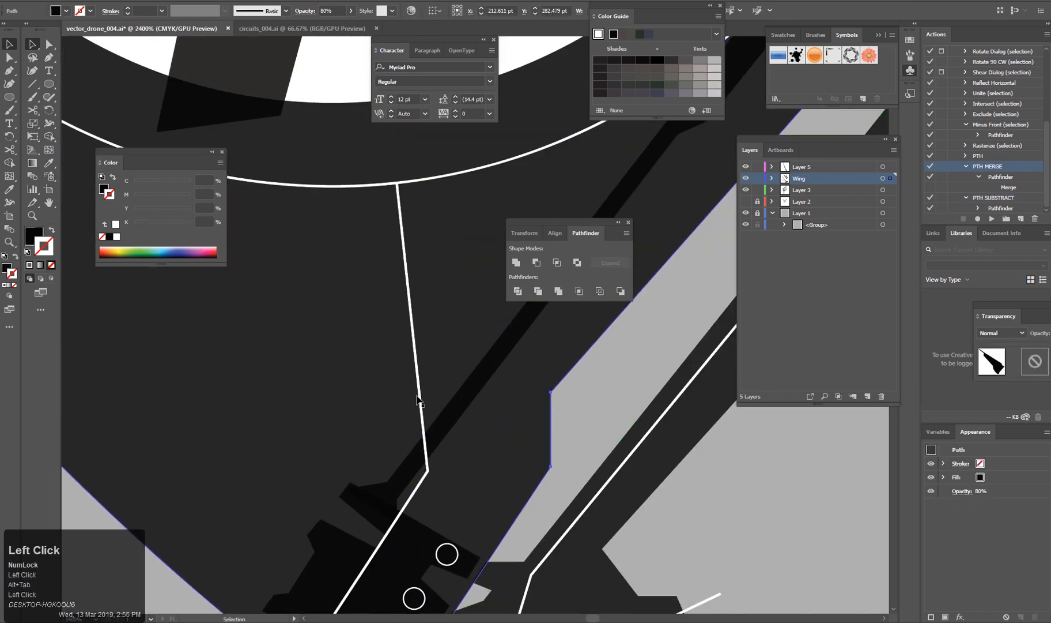
scroll(417, 402, down, 3)
click(488, 469)
scroll(554, 424, up, 3)
scroll(481, 408, up, 2)
scroll(507, 537, down, 3)
drag(324, 522, 1026, 546)
shift+click(296, 335)
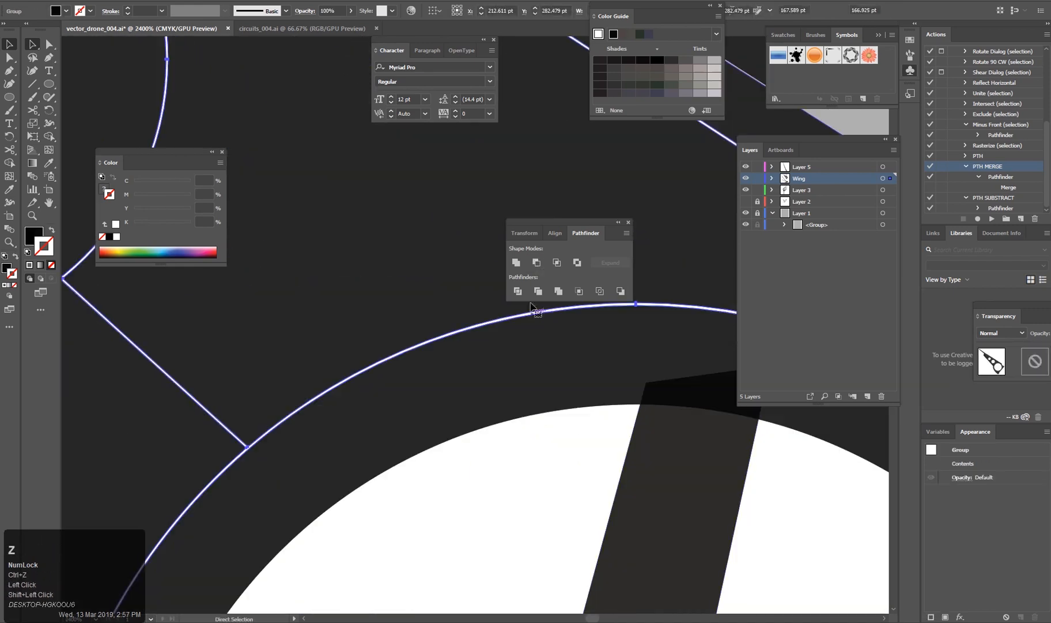
click(531, 306)
scroll(469, 458, down, 3)
click(538, 291)
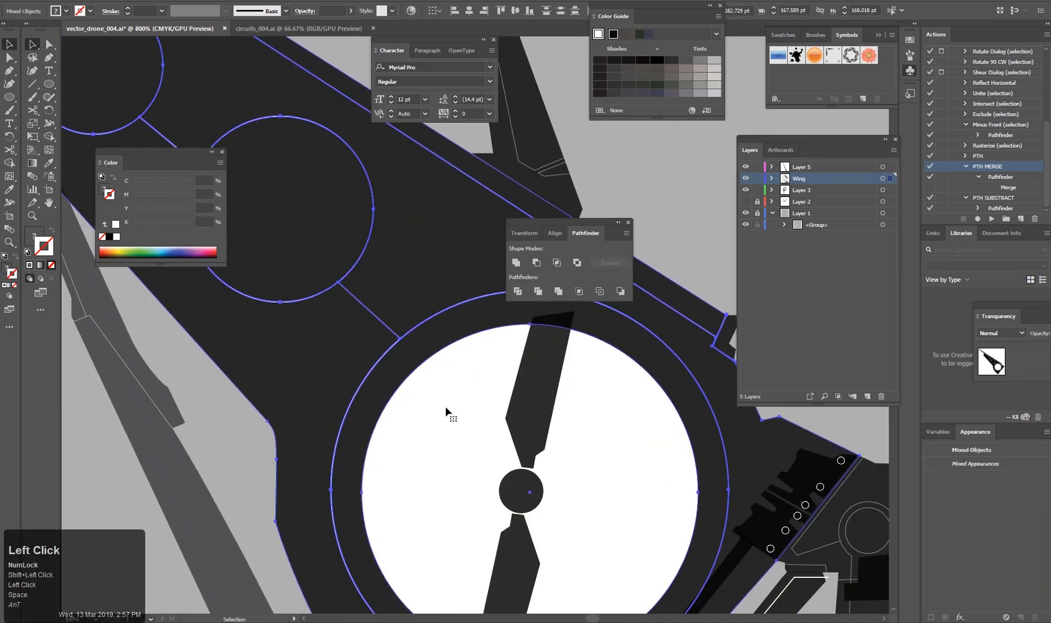
scroll(447, 410, up, 3)
scroll(406, 336, down, 5)
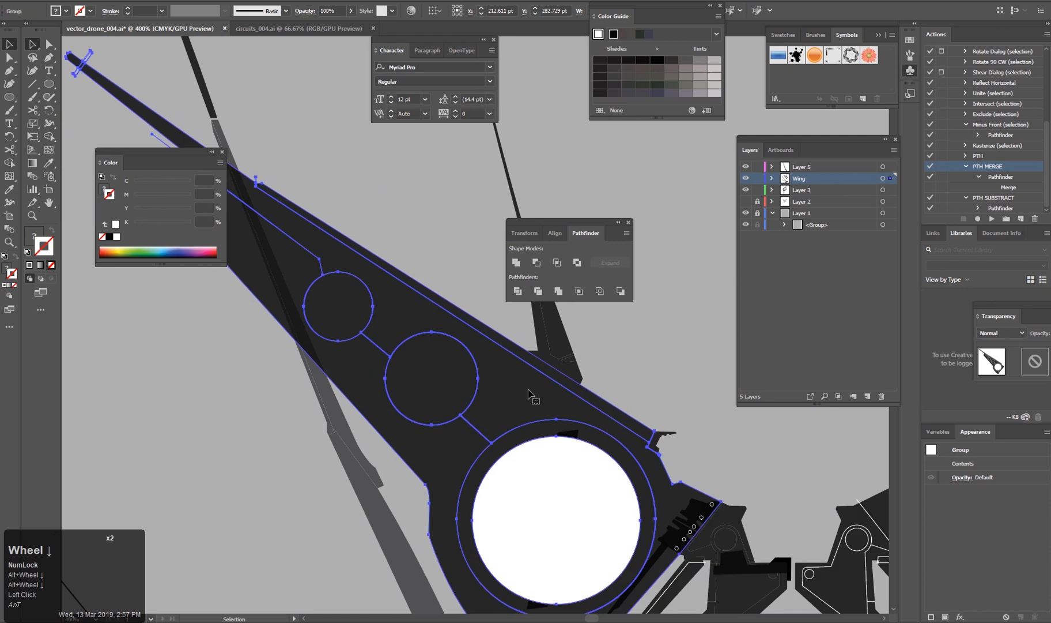
Isolate the resulting wing group, delete all white pieces selected with the Magic Wand, and leave the isolation.
double_click(562, 487)
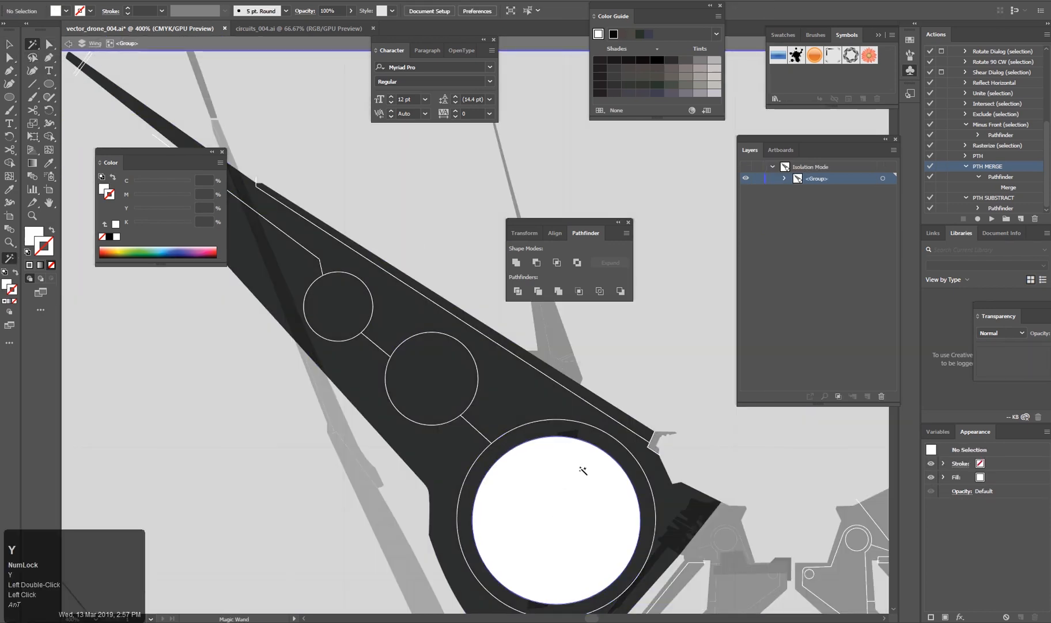
click(583, 471)
key(Delete)
key(v)
click(672, 388)
scroll(582, 407, up, 4)
scroll(565, 438, down, 2)
click(644, 431)
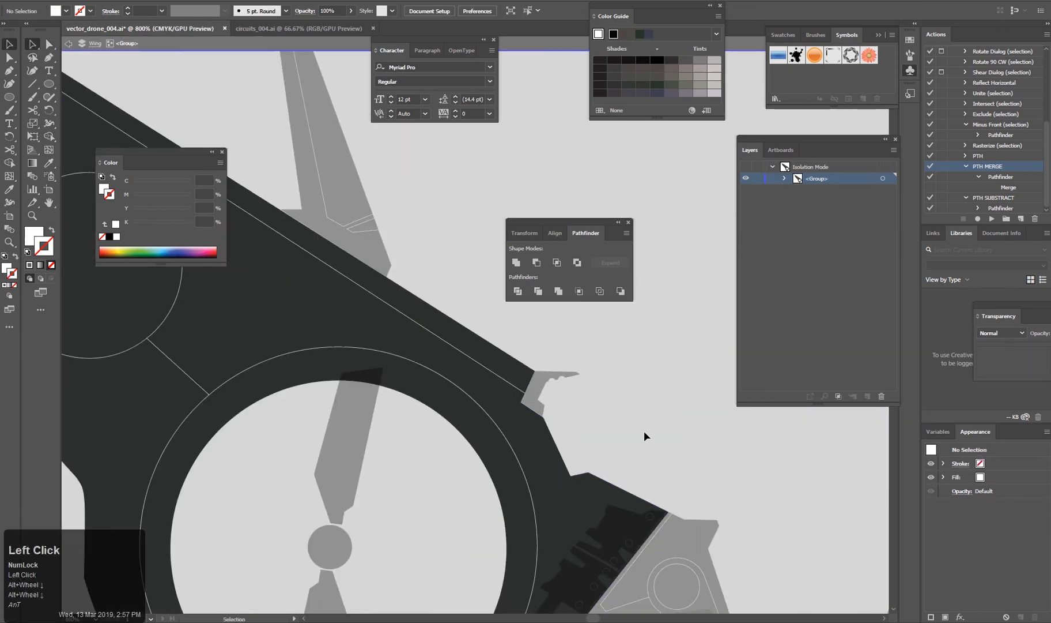
click(644, 431)
Hide Layer 5 and select the white ring inside the left arm's lower joint.
scroll(644, 431, down, 3)
scroll(483, 511, down, 3)
scroll(512, 525, up, 3)
drag(344, 295, 426, 398)
scroll(429, 424, up, 3)
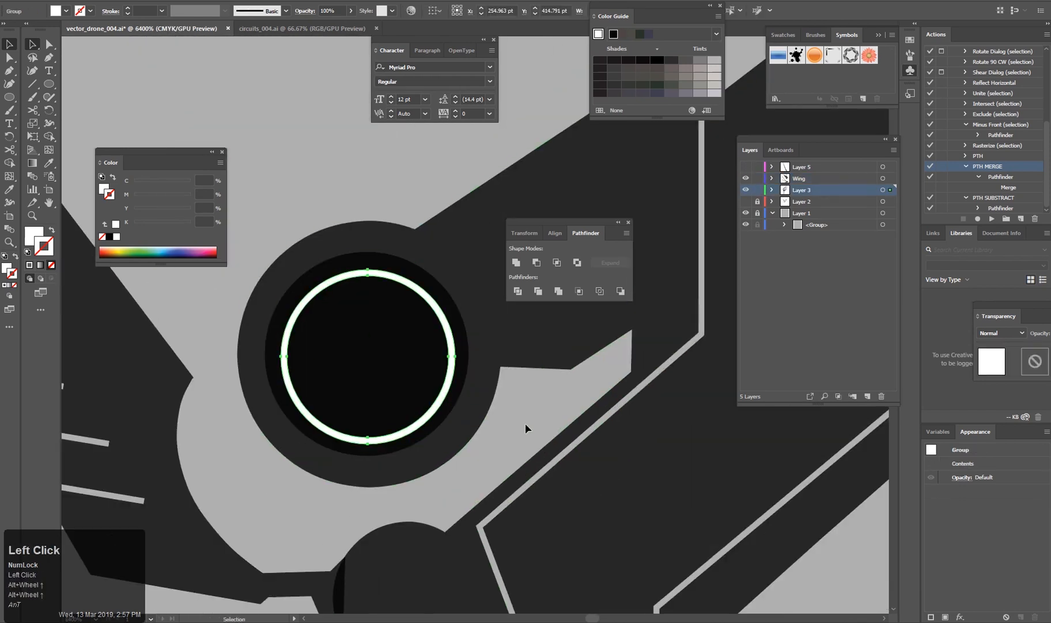
click(526, 426)
Widen the top of the thin spike under the left leg by moving its upper corner anchor points outward.
scroll(525, 427, down, 4)
scroll(424, 498, down, 3)
drag(666, 495, 419, 388)
scroll(420, 388, down, 4)
drag(419, 461, 433, 336)
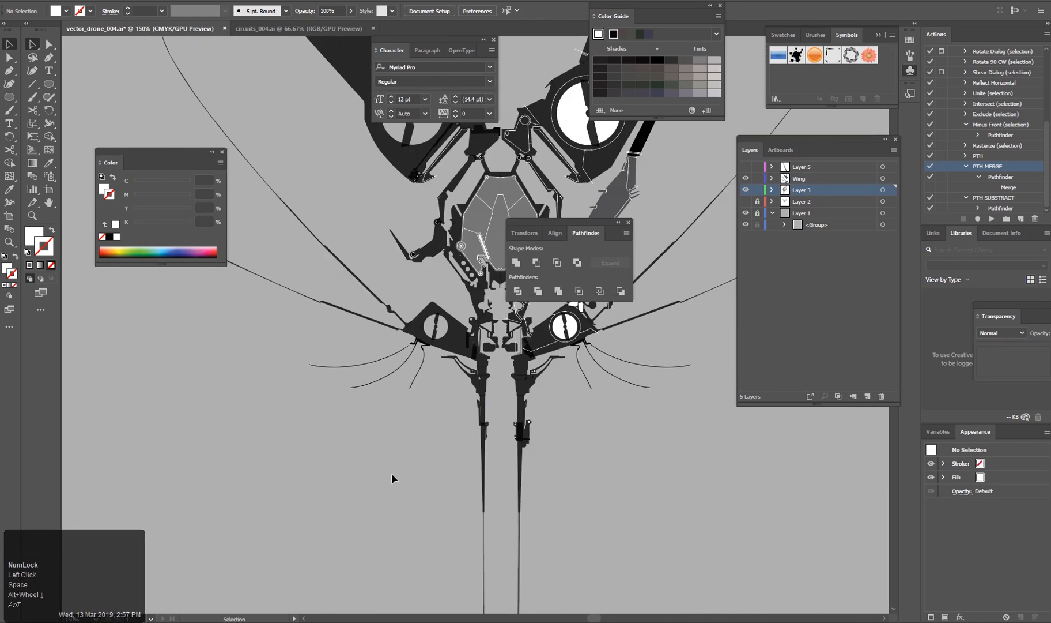
scroll(391, 479, up, 1)
scroll(381, 497, down, 1)
drag(444, 568, 459, 327)
scroll(485, 288, up, 3)
drag(446, 389, 403, 375)
scroll(433, 326, up, 6)
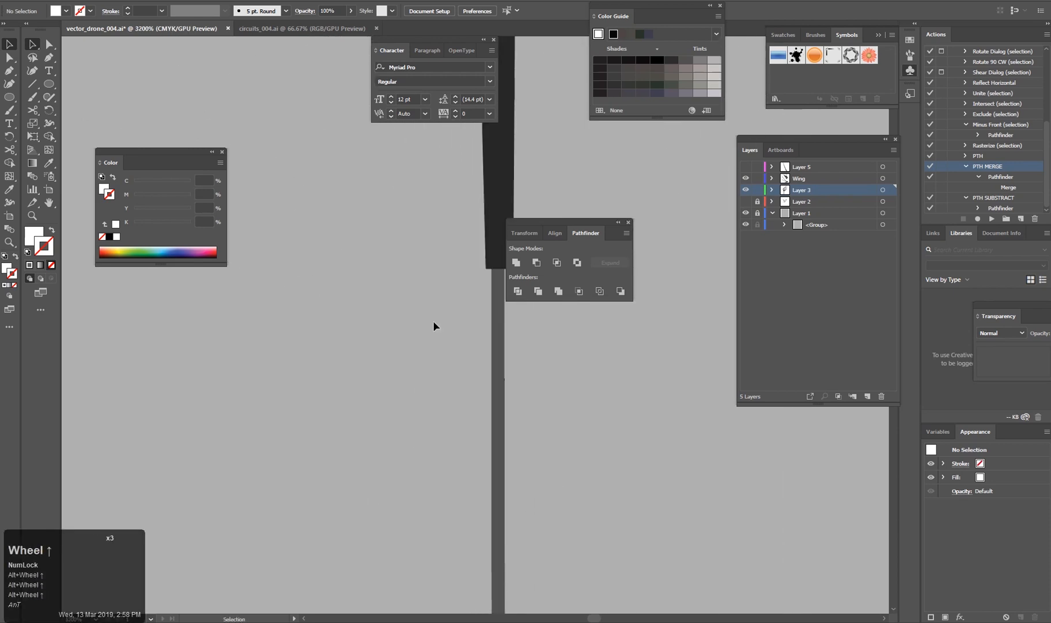
scroll(434, 327, up, 2)
click(327, 375)
key(a)
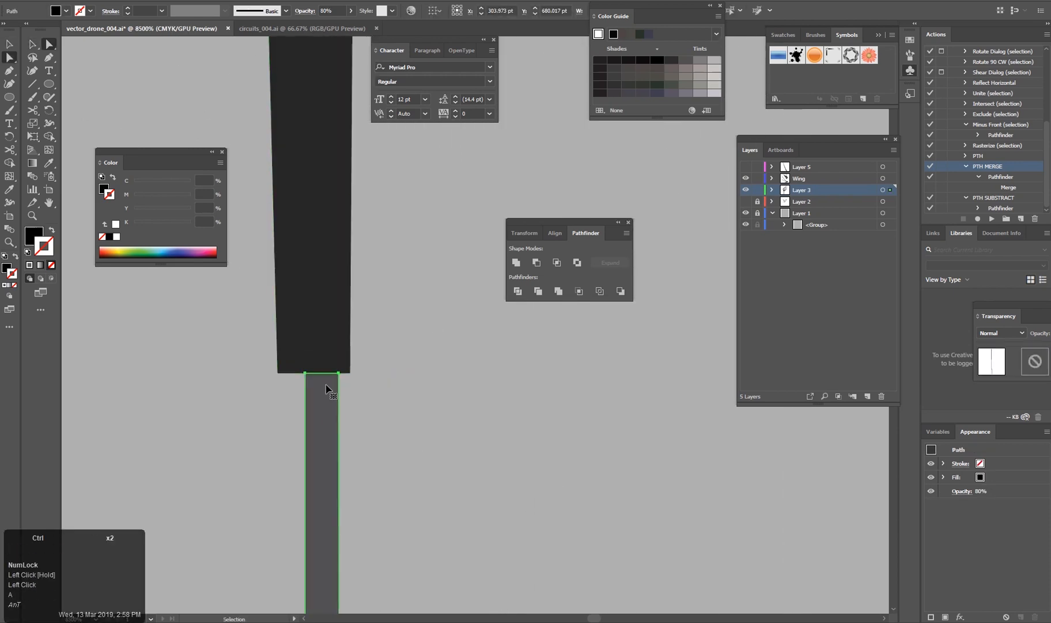
click(326, 374)
scroll(259, 427, up, 3)
drag(396, 420, 208, 479)
drag(434, 273, 480, 275)
drag(333, 274, 312, 276)
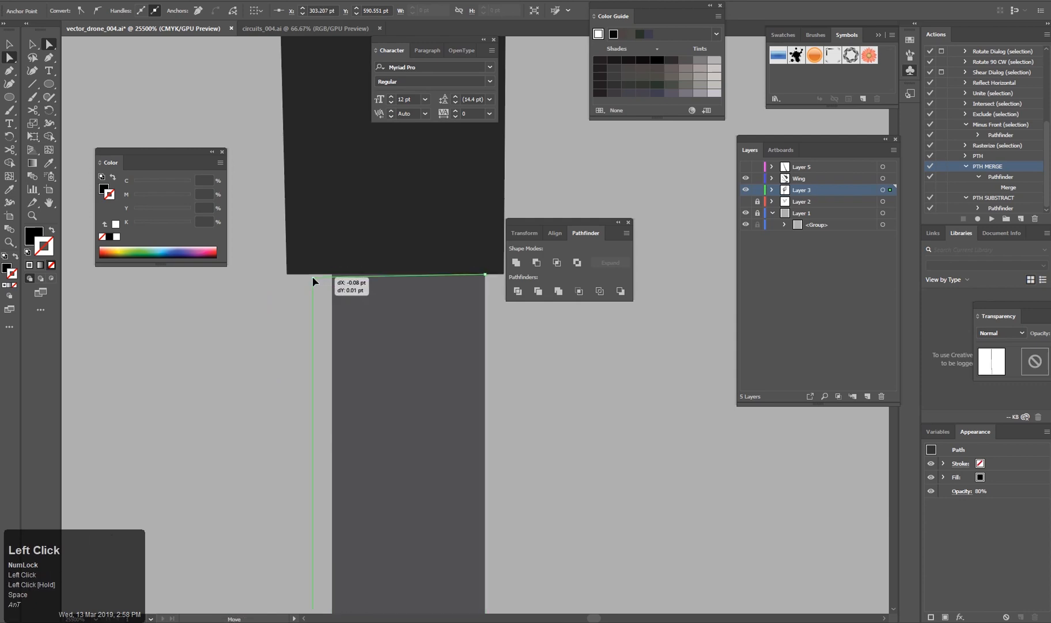
click(289, 397)
scroll(302, 426, down, 6)
Move the end anchor points of the slanted white panel line on the grey body so they meet the diagonal line.
key(v)
scroll(418, 460, down, 6)
drag(385, 467, 415, 474)
scroll(415, 474, up, 2)
drag(392, 202, 420, 424)
scroll(420, 424, down, 1)
drag(407, 278, 393, 427)
scroll(393, 424, up, 1)
drag(416, 341, 323, 461)
drag(372, 219, 352, 364)
scroll(352, 430, up, 2)
click(383, 345)
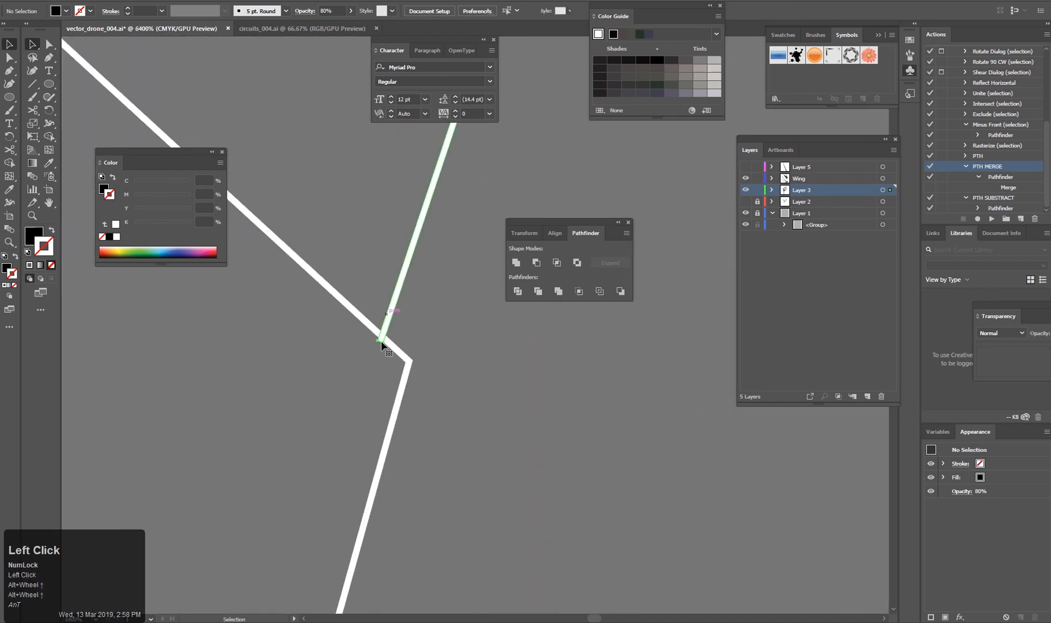
click(426, 398)
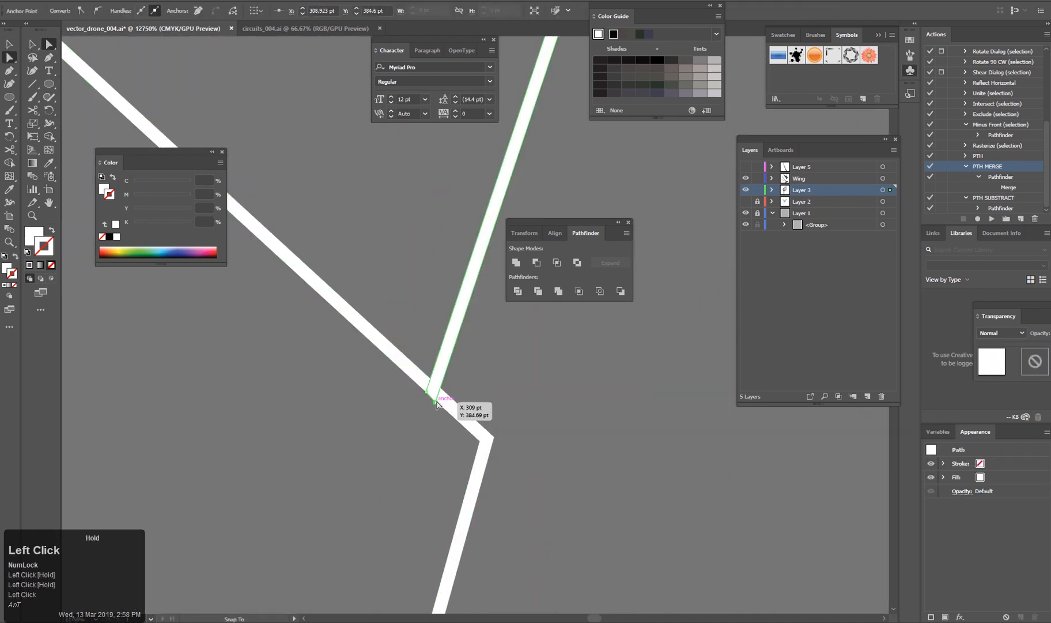
scroll(437, 403, down, 5)
click(259, 479)
Adjust the lower edge of the grey body plate's right half beside the notched centre line.
scroll(447, 501, up, 3)
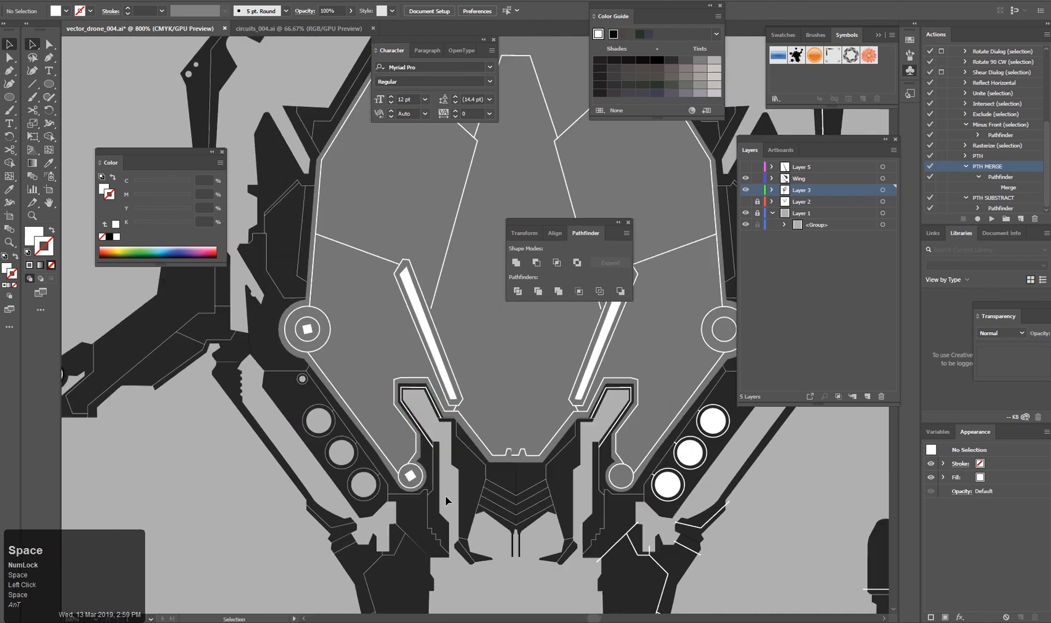
scroll(447, 500, up, 3)
click(403, 488)
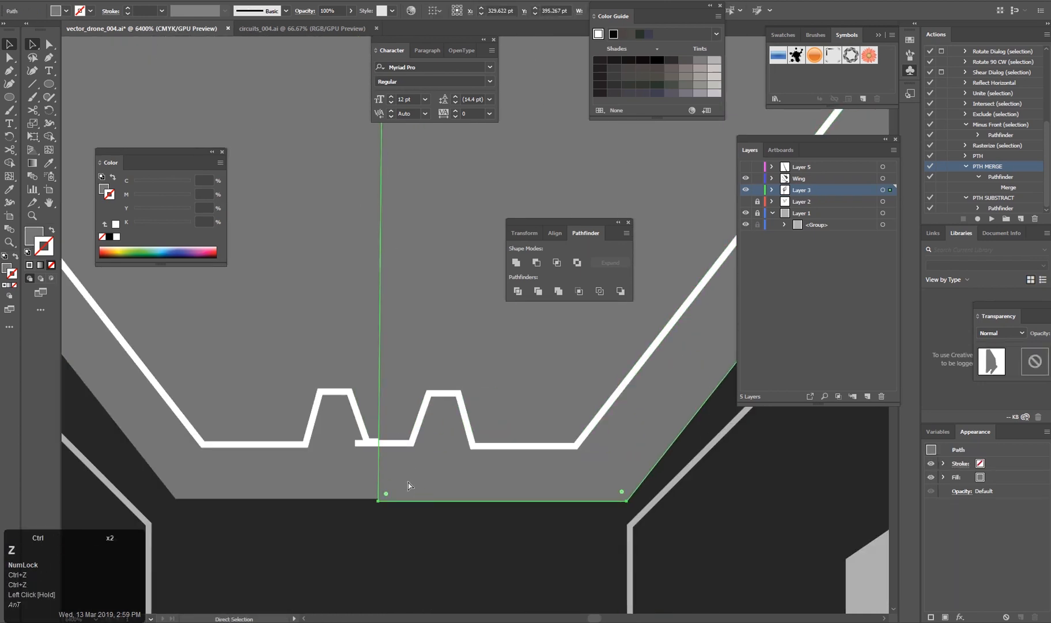
scroll(402, 488, down, 3)
Widen the black block on the left upper bracket by moving its outer edge anchors toward the drone's centre.
scroll(378, 346, up, 1)
click(378, 346)
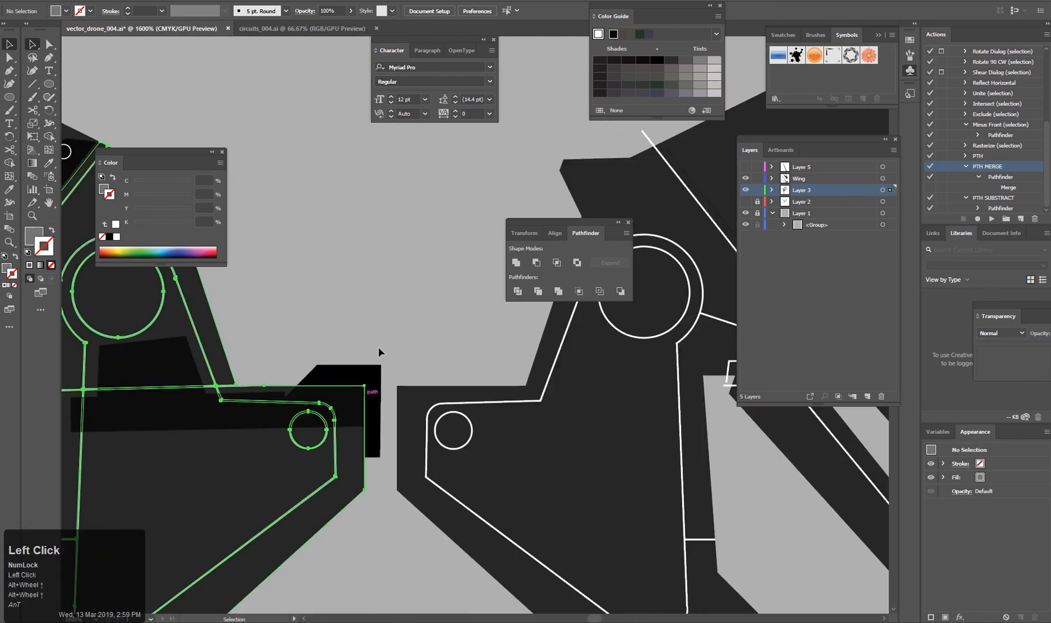
key(a)
click(381, 375)
scroll(370, 444, up, 3)
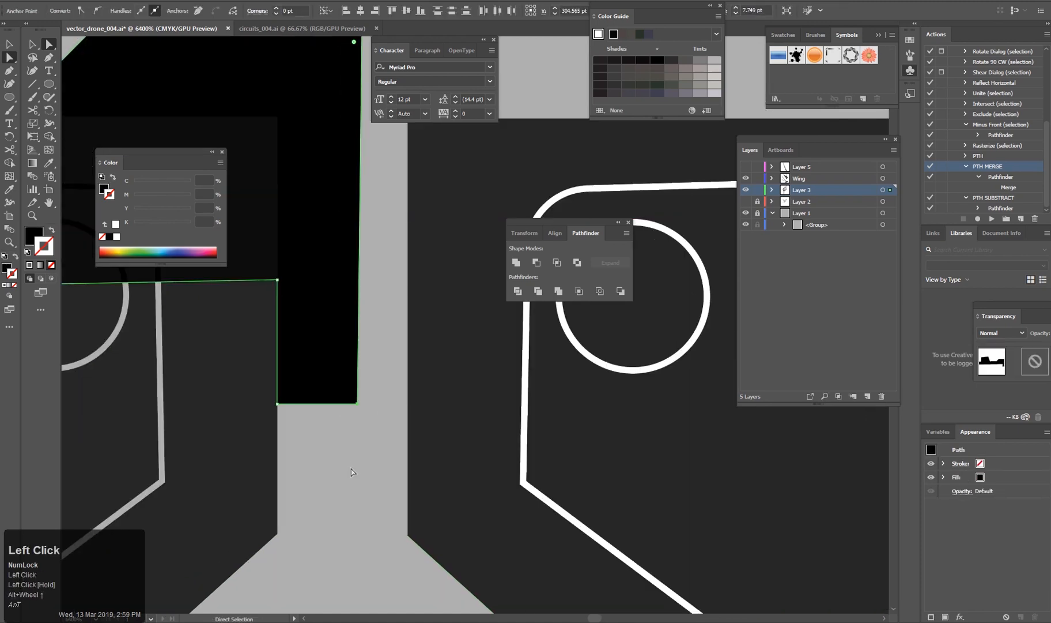
scroll(350, 469, down, 5)
scroll(348, 408, down, 2)
Cut the white panel line out of the long strut beside the left wing's lower edge.
scroll(417, 482, up, 5)
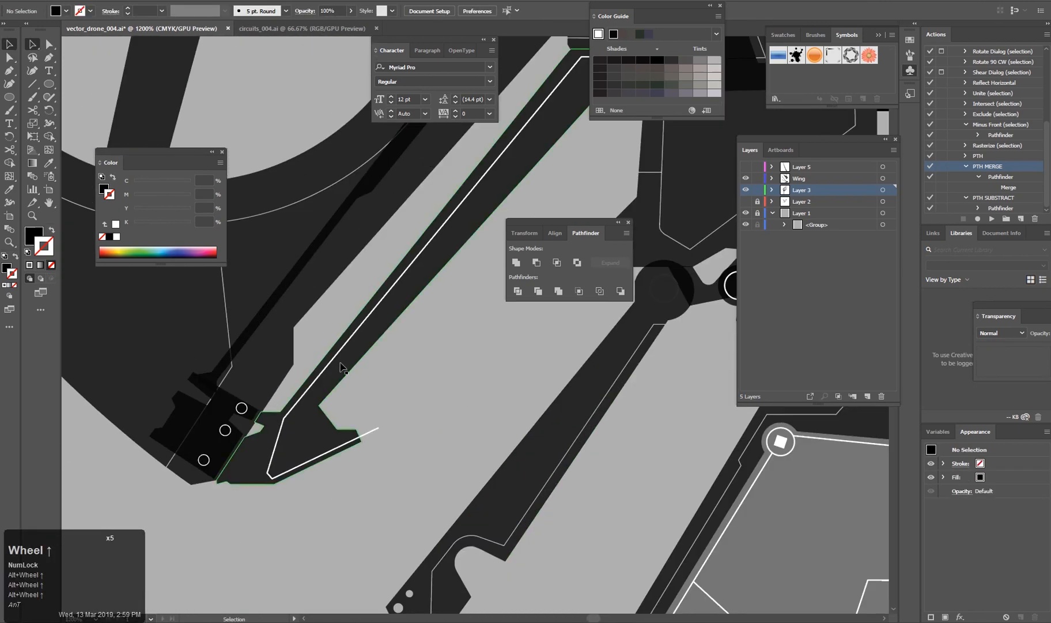
click(340, 366)
scroll(395, 418, up, 4)
shift+click(304, 466)
key(F3)
scroll(351, 461, down, 6)
click(365, 449)
drag(420, 420, 432, 426)
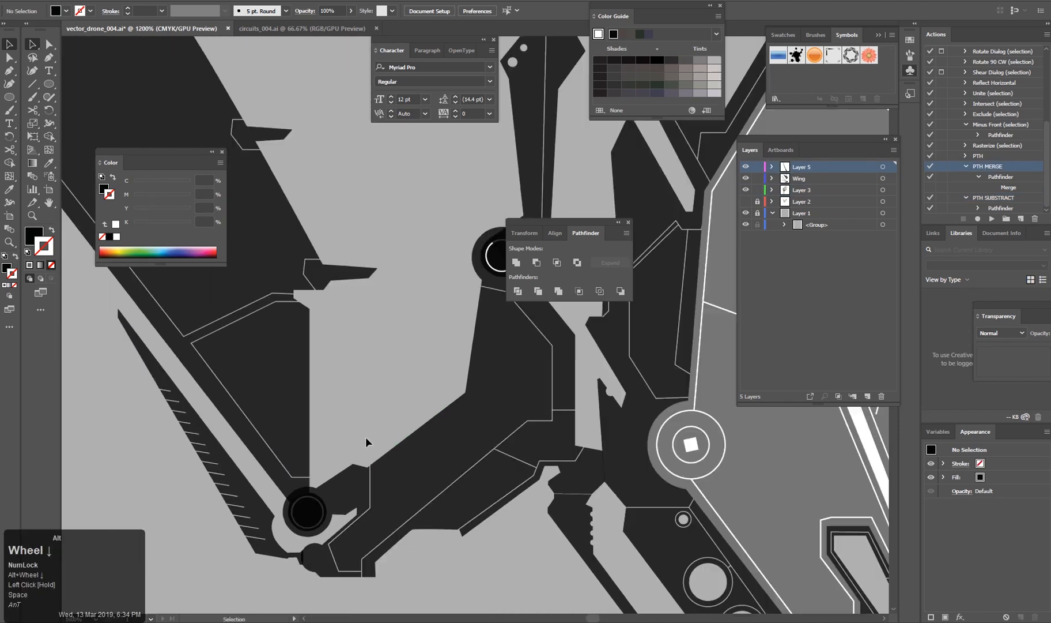
Draw a thin diagonal strip with the Pen tool across the short arm piece beside the left lower joint.
scroll(392, 407, down, 3)
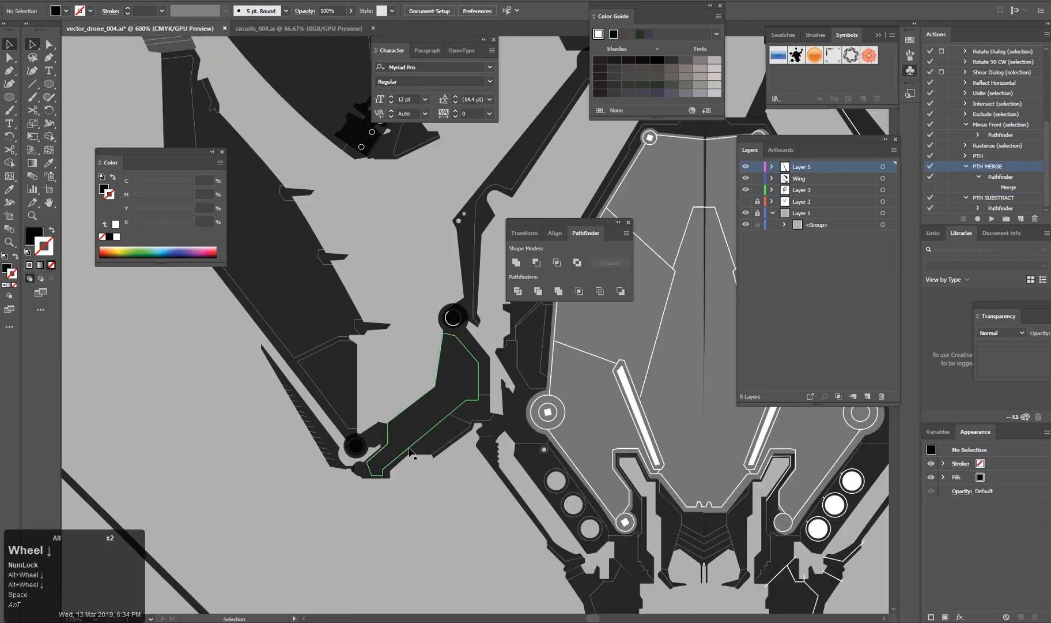
click(431, 498)
scroll(430, 427, up, 1)
drag(383, 403, 405, 434)
scroll(415, 513, down, 2)
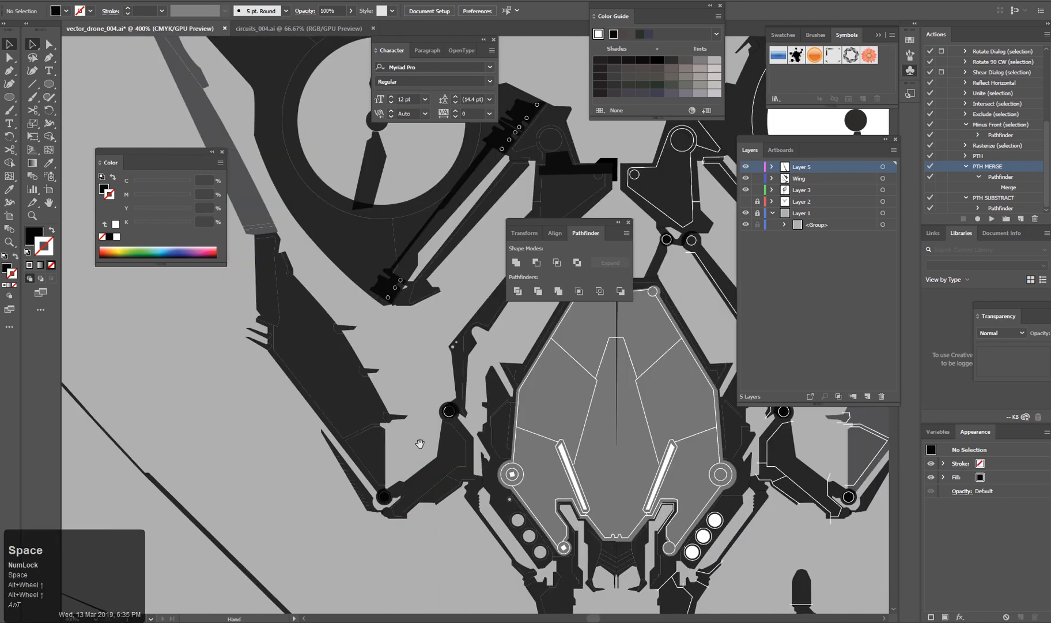
scroll(459, 462, up, 2)
scroll(450, 490, down, 2)
scroll(435, 512, down, 1)
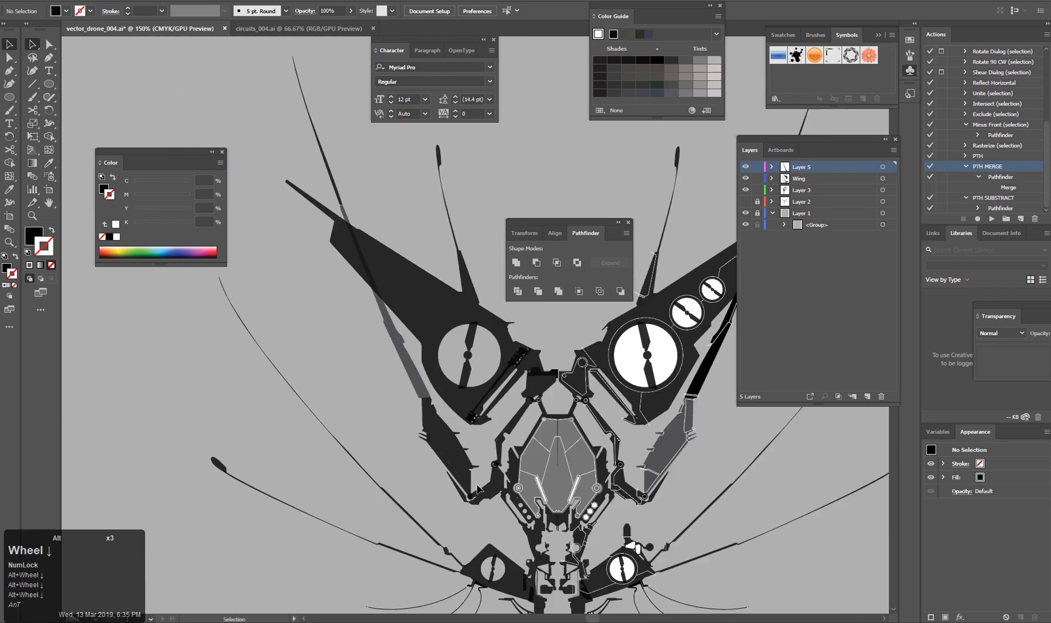
scroll(509, 500, up, 5)
click(401, 328)
scroll(407, 324, up, 1)
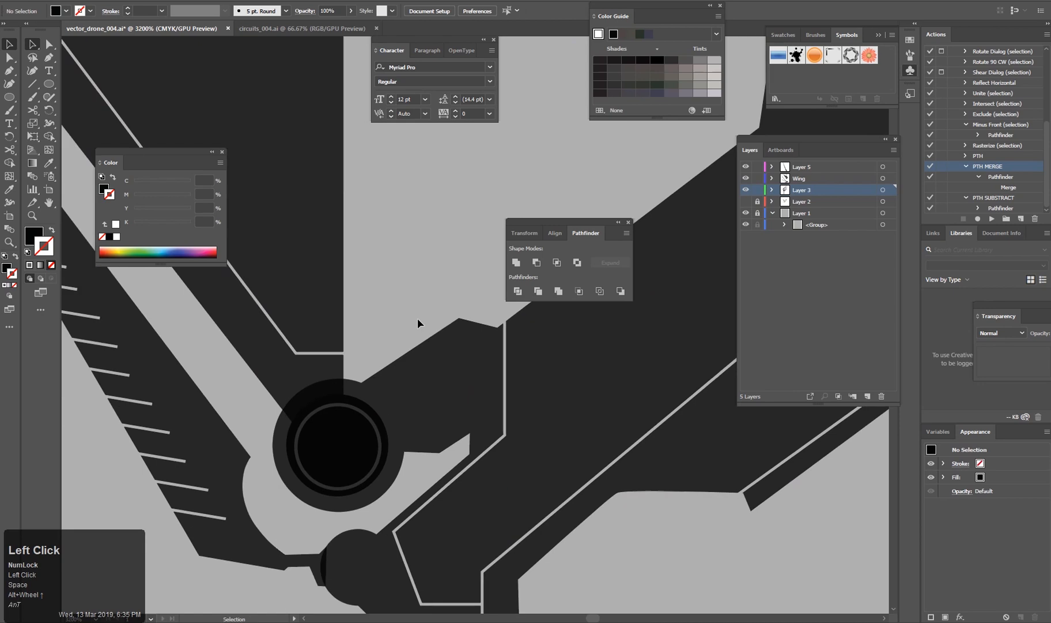
scroll(407, 352, up, 2)
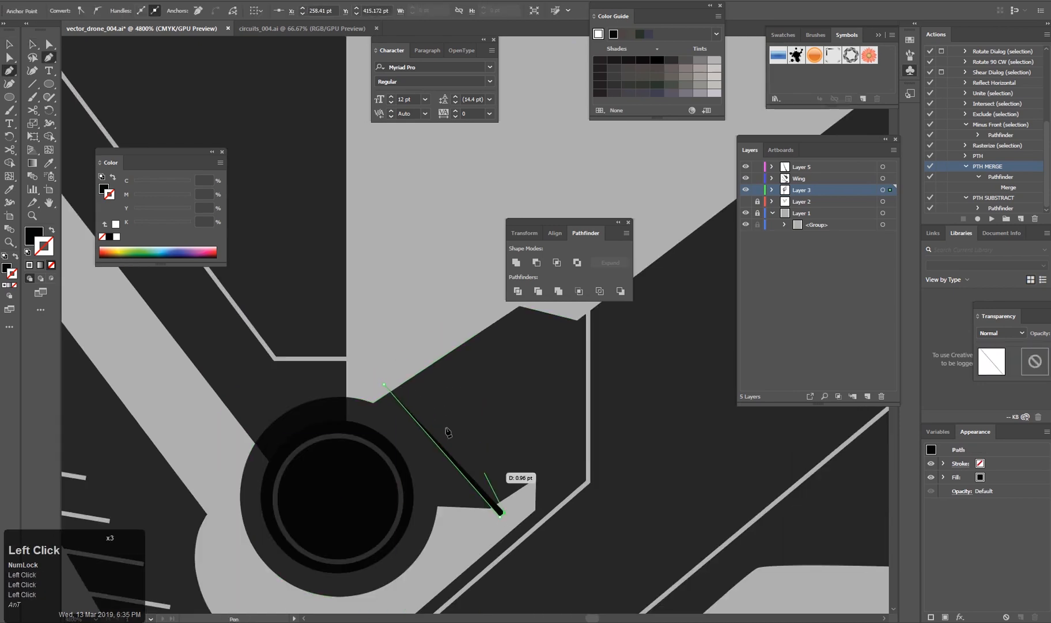
Subtract the thin diagonal strip from the short arm piece with the PTH SUBSTRACT action.
key(v)
click(391, 391)
click(391, 391)
scroll(433, 347, down, 5)
drag(467, 299, 434, 323)
scroll(451, 414, down, 2)
scroll(434, 332, up, 4)
Reshape the left arm plate's upper edge by moving its end corner and shifting the bend anchor about 0.18 pt across and 0.85 pt down.
key(a)
drag(398, 260, 294, 445)
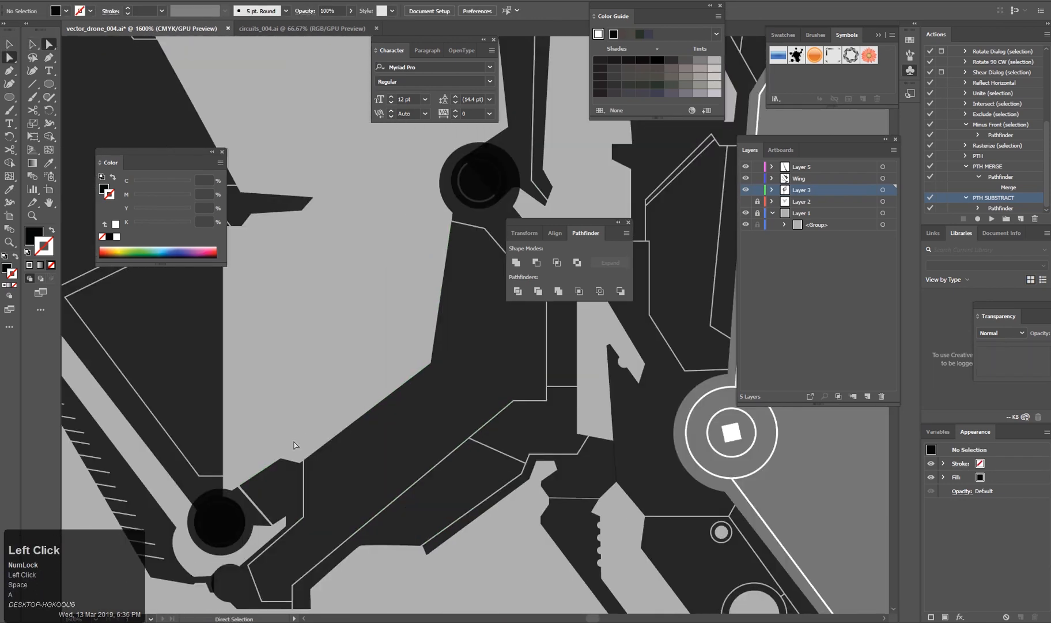
click(294, 445)
scroll(294, 445, up, 2)
scroll(387, 478, down, 4)
drag(435, 424, 385, 425)
scroll(403, 536, down, 4)
scroll(424, 528, up, 5)
drag(423, 528, 412, 349)
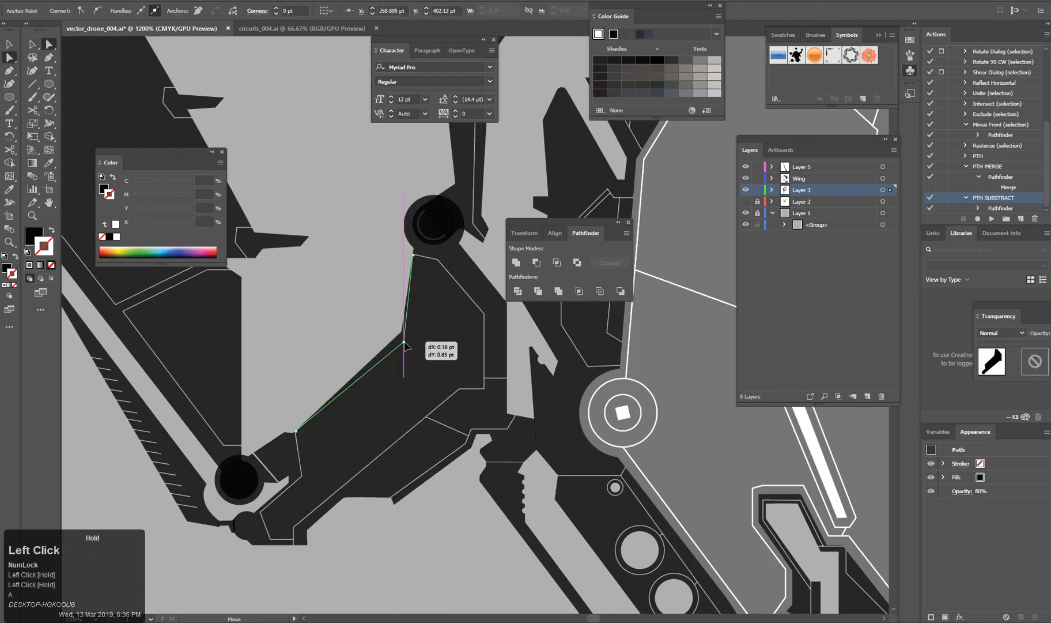
scroll(370, 346, down, 3)
scroll(398, 485, up, 1)
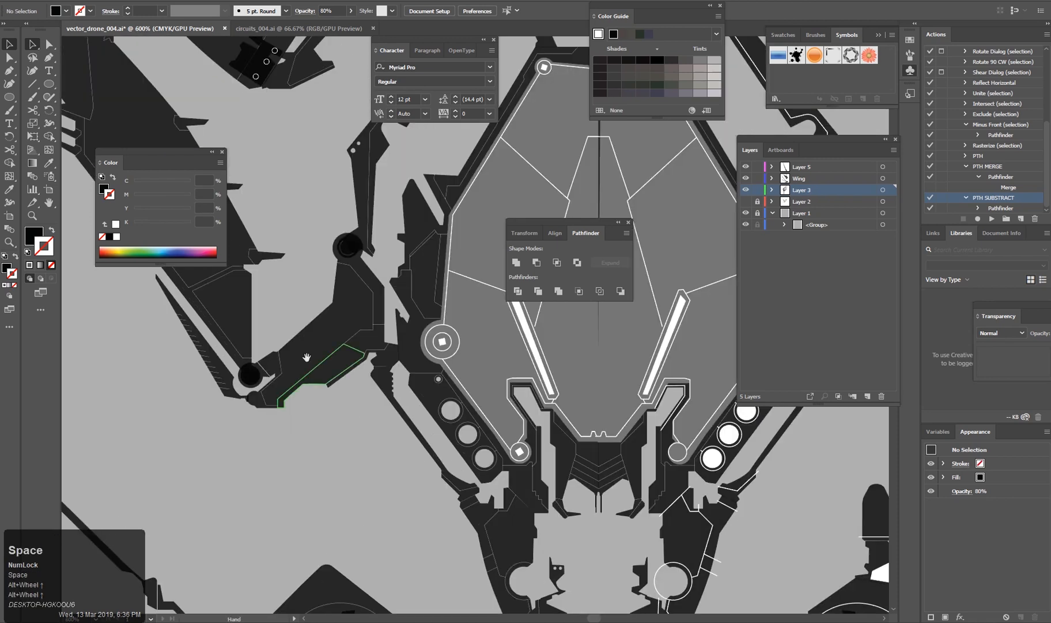
Delete the surplus anchor points along the inner edge of the left upper arm strut, just below its notch.
drag(397, 485, 430, 367)
scroll(361, 399, up, 3)
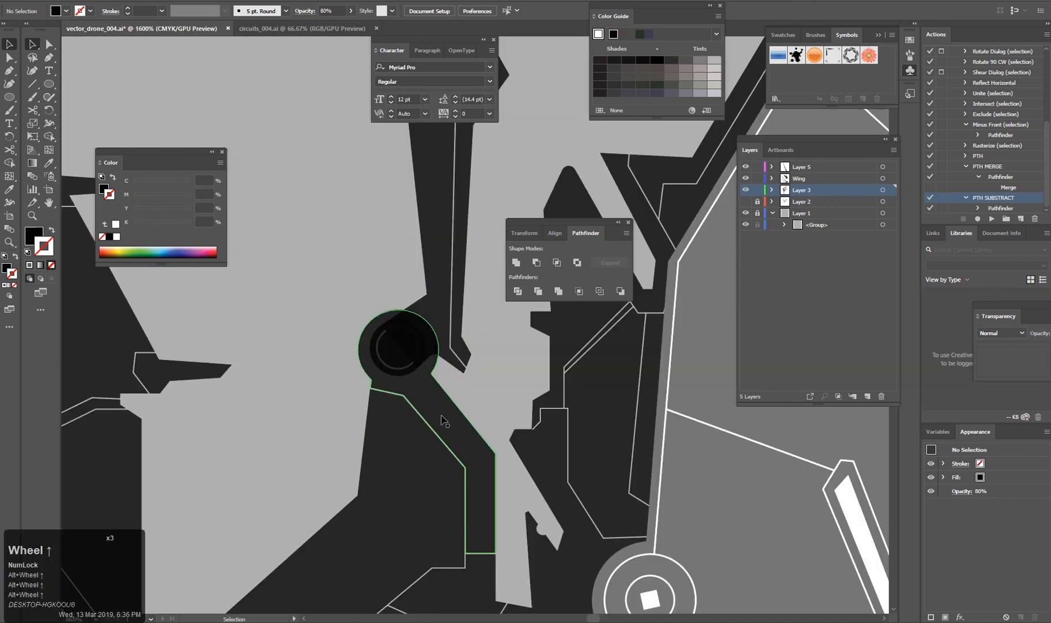
click(442, 416)
scroll(323, 429, down, 3)
scroll(314, 369, up, 3)
scroll(355, 417, down, 5)
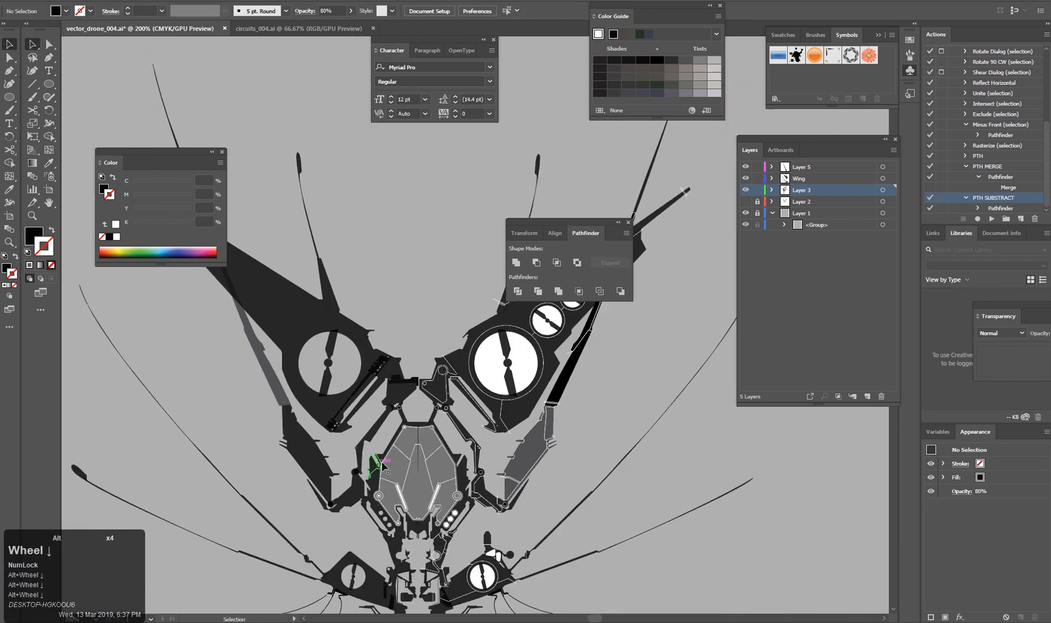
scroll(406, 453, up, 5)
click(406, 453)
scroll(423, 399, up, 3)
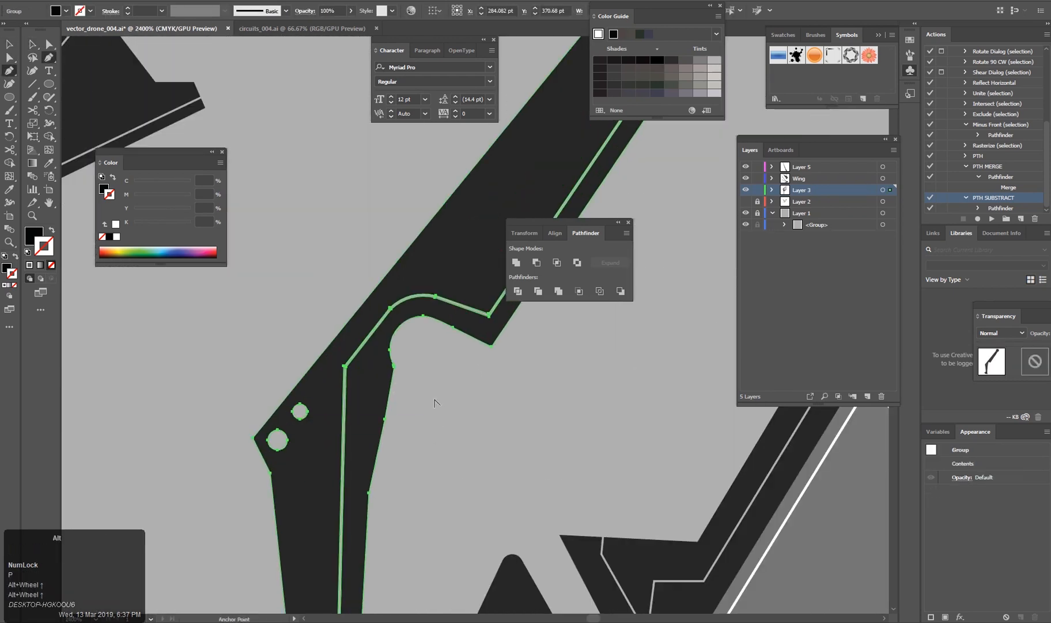
scroll(427, 403, up, 2)
click(365, 328)
click(347, 435)
scroll(372, 451, down, 3)
scroll(428, 481, down, 2)
scroll(339, 391, up, 2)
Shift the lower anchor of the strut's notch curve by about 0.18 pt to smooth the inner edge.
key(a)
click(330, 442)
scroll(327, 377, up, 2)
click(358, 314)
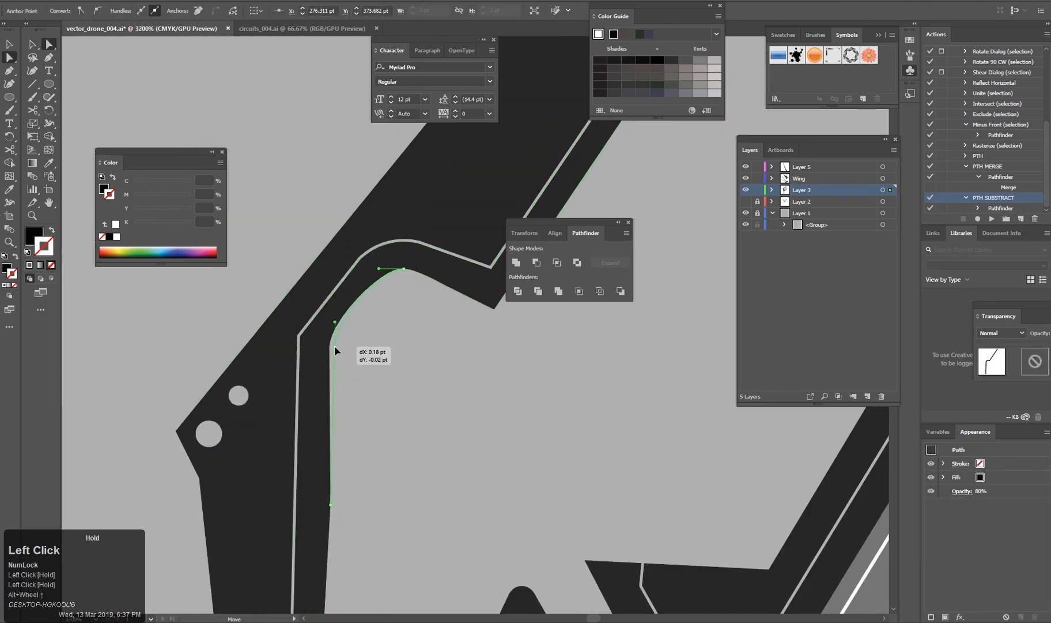
scroll(375, 432, down, 2)
scroll(311, 467, up, 3)
drag(283, 469, 328, 455)
click(421, 452)
scroll(423, 444, down, 7)
scroll(328, 455, up, 3)
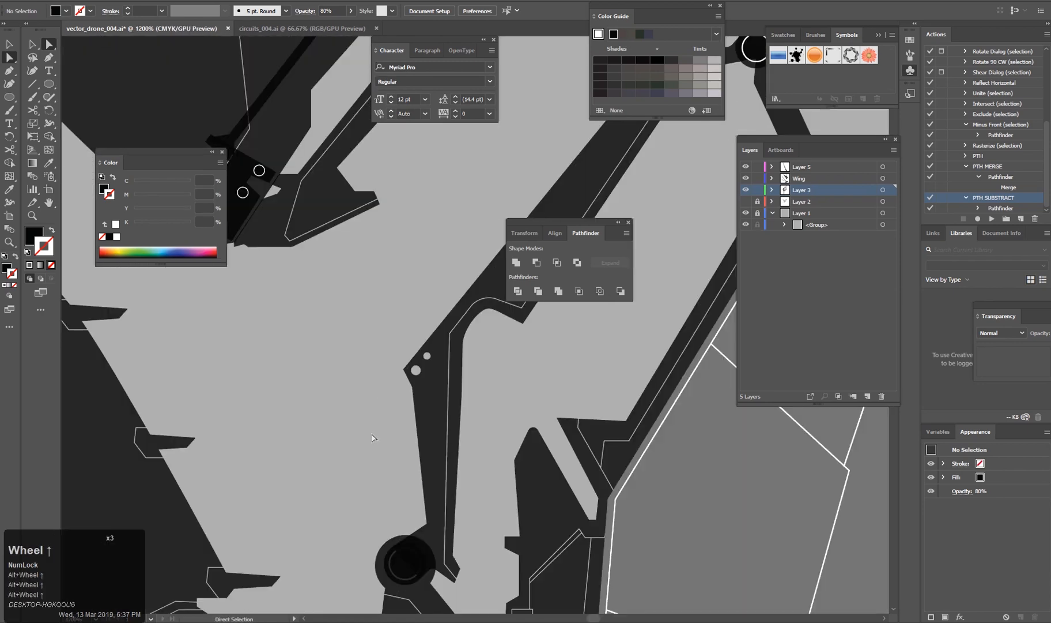
Adjust the anchors and direction handles of the curve under the left upper arm strut's notch, undoing the last change.
scroll(461, 392, up, 2)
drag(451, 349, 396, 338)
click(396, 338)
scroll(474, 239, up, 2)
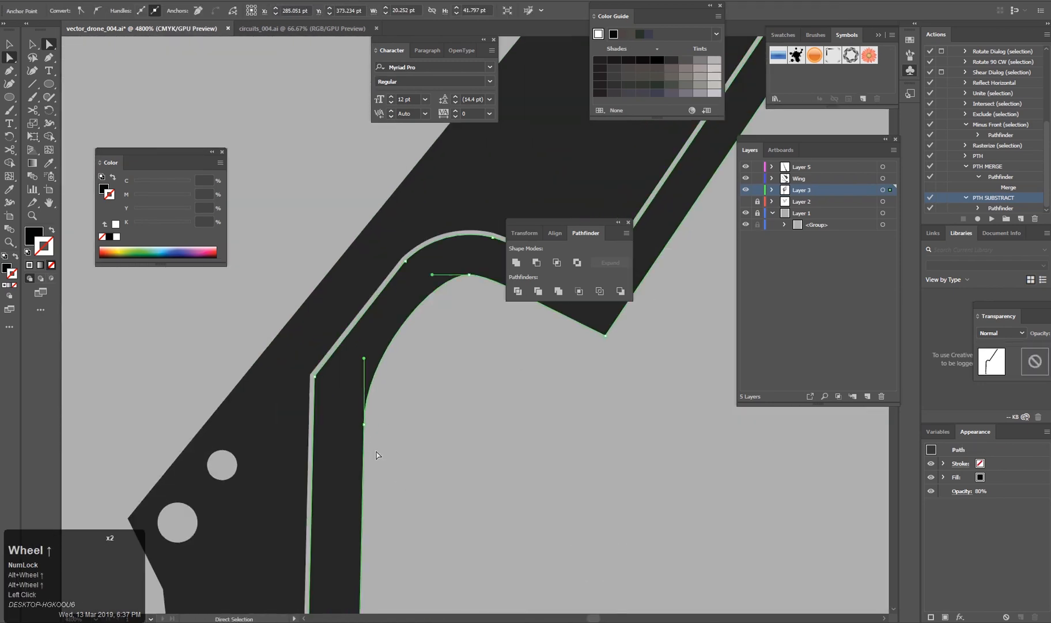
drag(435, 274, 366, 355)
drag(366, 355, 399, 424)
click(424, 405)
scroll(424, 406, up, 1)
drag(387, 312, 423, 302)
key(ctrl+z)
Reshape the notch's lower curve into a sloped edge with a small rounded upper corner.
click(416, 405)
scroll(417, 406, down, 3)
scroll(412, 415, up, 3)
drag(495, 336, 395, 361)
click(395, 360)
click(375, 356)
key(v)
click(360, 421)
scroll(360, 420, down, 2)
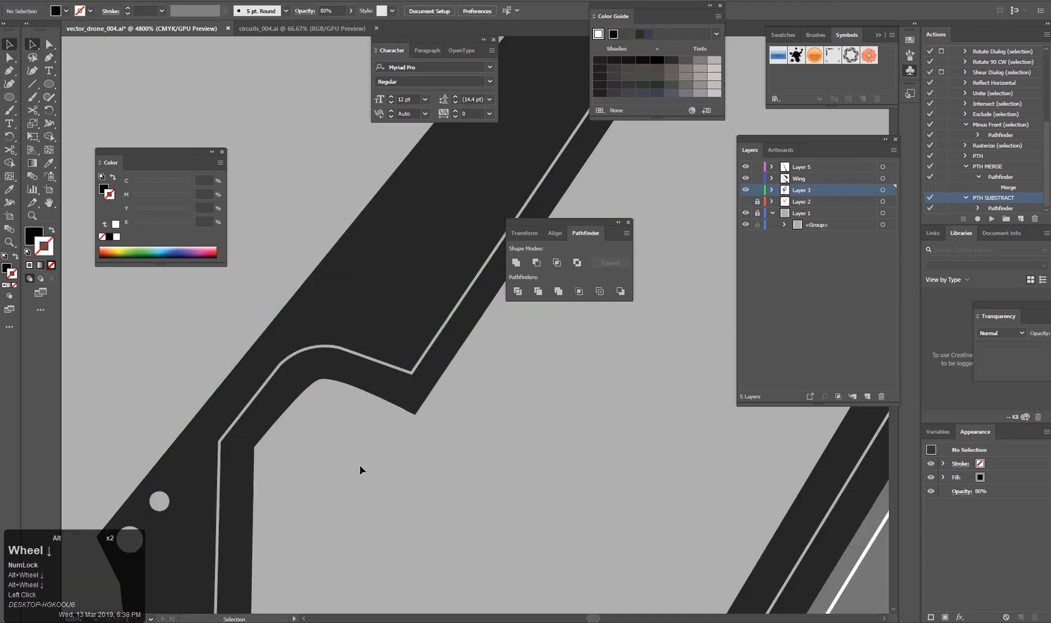
Add a smooth anchor on the notch's sloped edge and soften its curve to follow the panel line above.
scroll(326, 380, up, 2)
drag(325, 380, 422, 261)
click(381, 287)
click(472, 267)
key(space)
drag(444, 324, 368, 398)
key(a)
click(373, 333)
click(307, 400)
key(a)
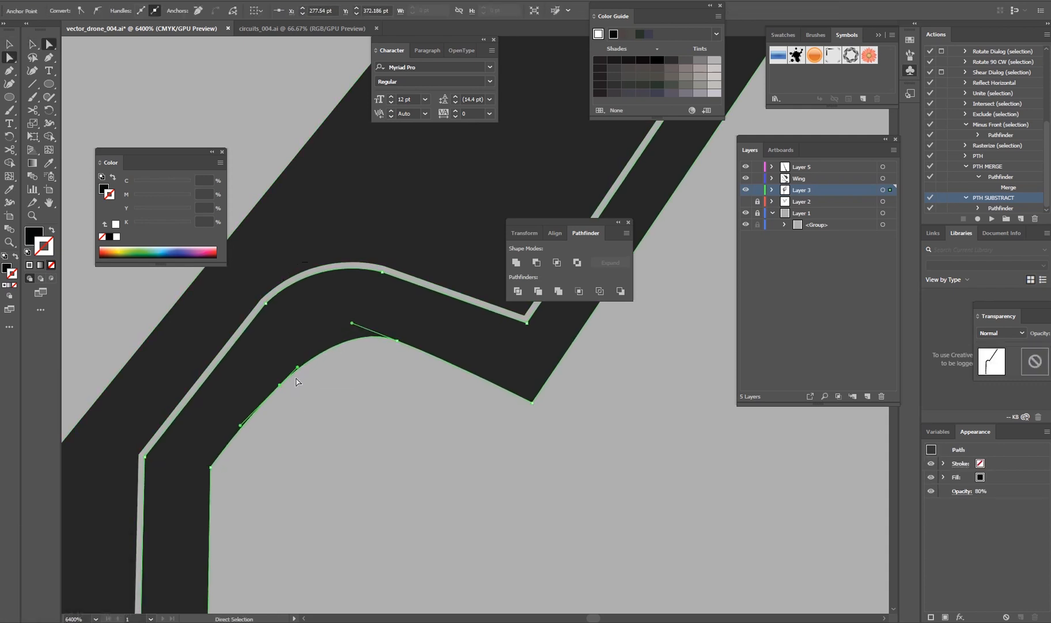
scroll(376, 431, down, 8)
scroll(424, 449, up, 5)
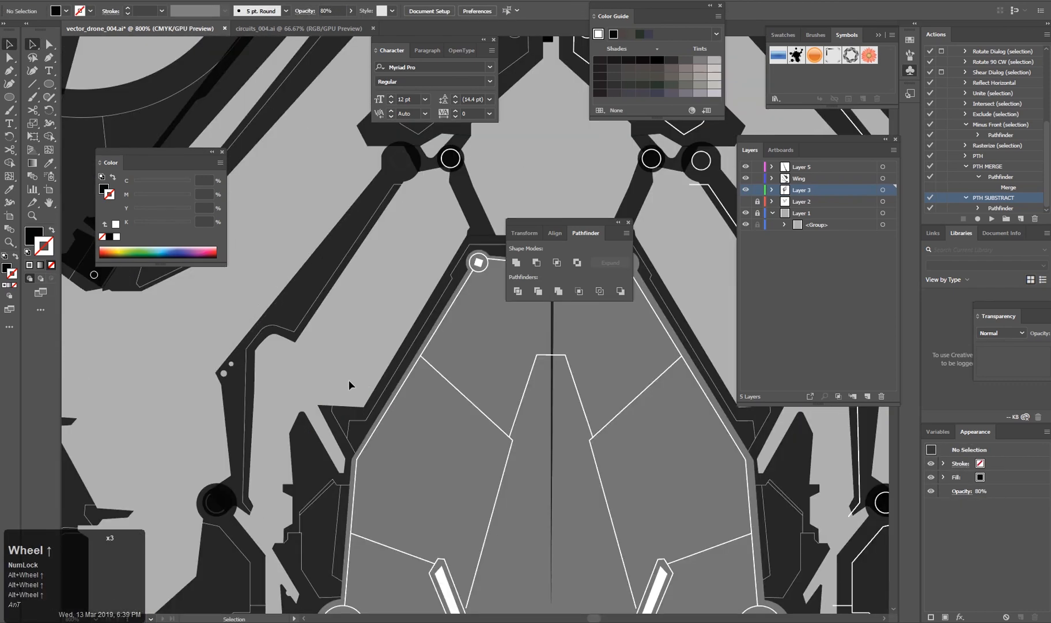
Move the left lower arm group to a new top layer and hide that layer.
key(space)
drag(233, 480, 322, 360)
scroll(416, 498, down, 5)
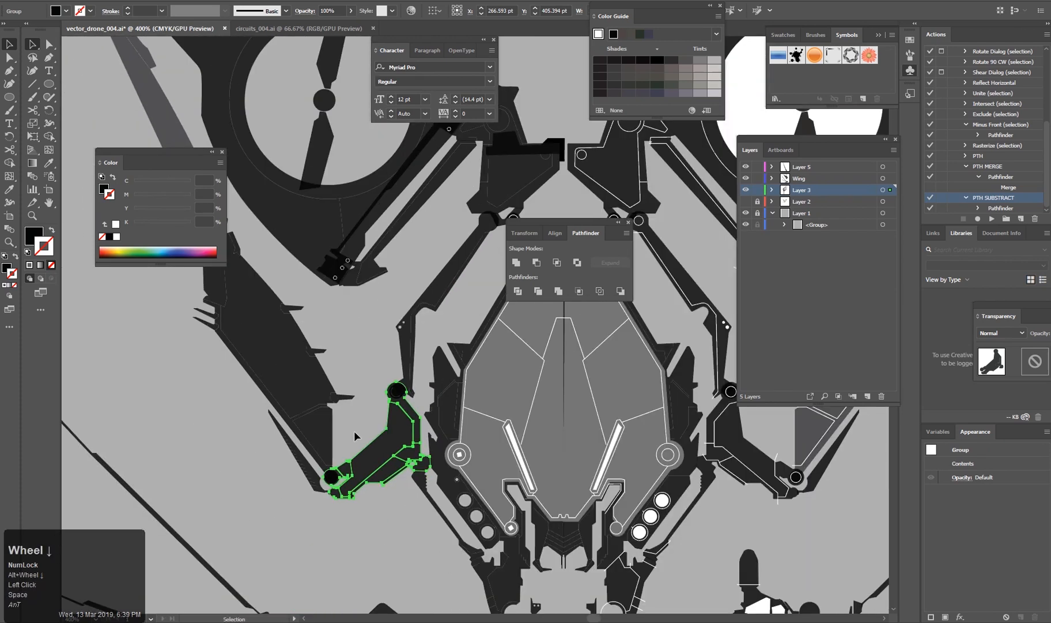
scroll(375, 500, up, 3)
click(367, 291)
click(408, 343)
key(])
click(746, 167)
click(746, 167)
click(746, 167)
drag(285, 458, 477, 394)
scroll(398, 386, up, 3)
click(444, 364)
drag(746, 178, 746, 189)
drag(746, 179, 746, 190)
scroll(538, 397, down, 1)
Unite the left upper arm strut with the circle of its lower joint.
drag(634, 202, 344, 535)
scroll(451, 349, up, 1)
click(451, 349)
shift+click(383, 463)
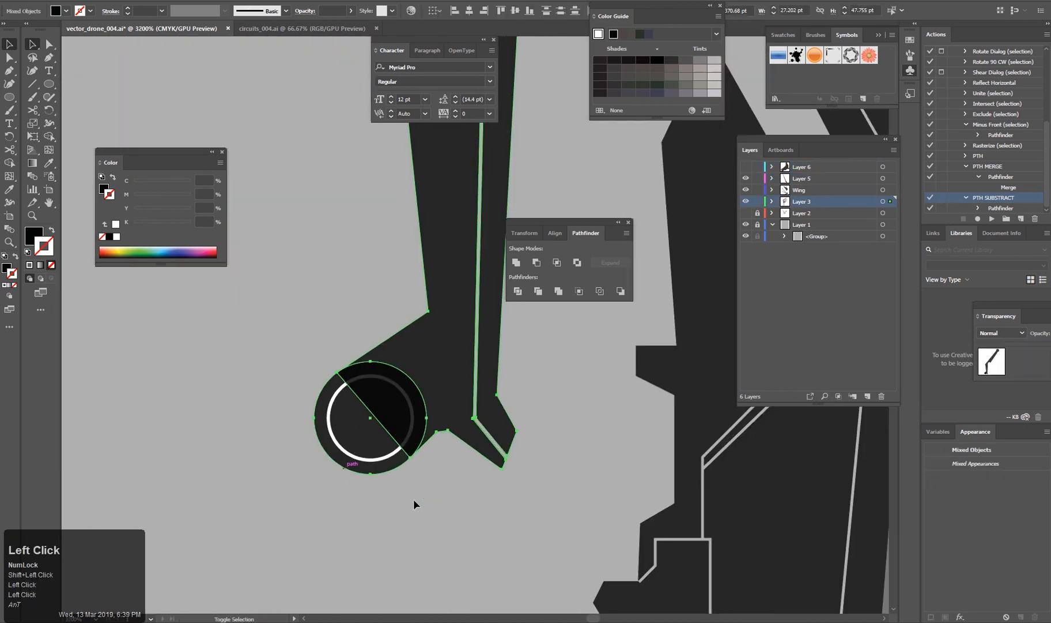
scroll(418, 467, down, 4)
key(F2)
click(410, 401)
scroll(418, 461, up, 4)
drag(427, 350, 427, 411)
key(ctrl+z)
click(517, 263)
click(542, 340)
Duplicate the forked link between the two left upper joints and place the copy above the body.
scroll(538, 343, down, 2)
drag(534, 340, 351, 484)
scroll(429, 434, down, 1)
scroll(361, 438, down, 1)
scroll(361, 412, down, 1)
drag(358, 410, 369, 502)
scroll(404, 446, up, 3)
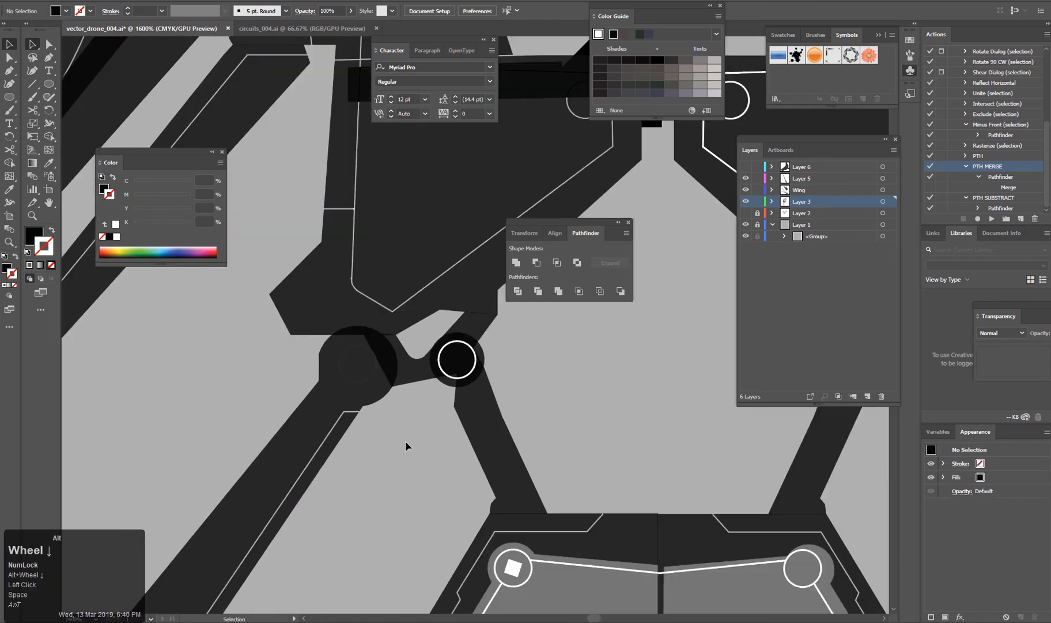
scroll(405, 443, down, 2)
scroll(405, 462, up, 2)
drag(404, 364, 383, 402)
click(383, 383)
scroll(381, 414, up, 1)
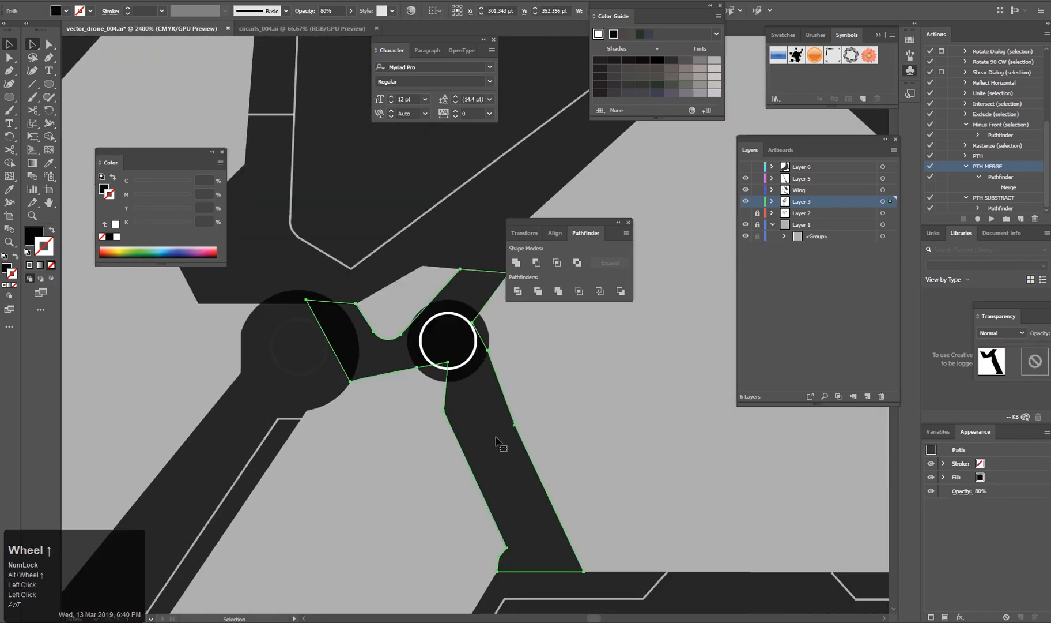
scroll(496, 450, down, 3)
drag(487, 456, 579, 434)
key(ctrl+z)
Remove the link's side arm by deleting its outer anchors and pull the remaining corner in beside the ringed joint.
scroll(520, 372, up, 3)
drag(345, 517, 427, 319)
key(a)
click(299, 330)
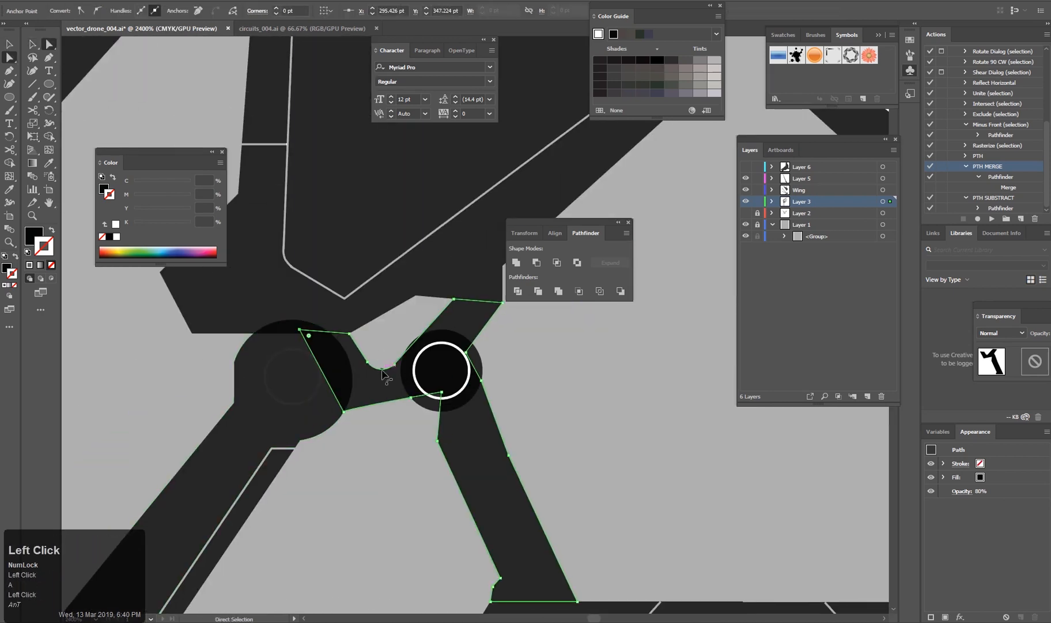
key(Delete)
scroll(326, 356, up, 2)
key(ctrl+z)
drag(373, 310, 373, 309)
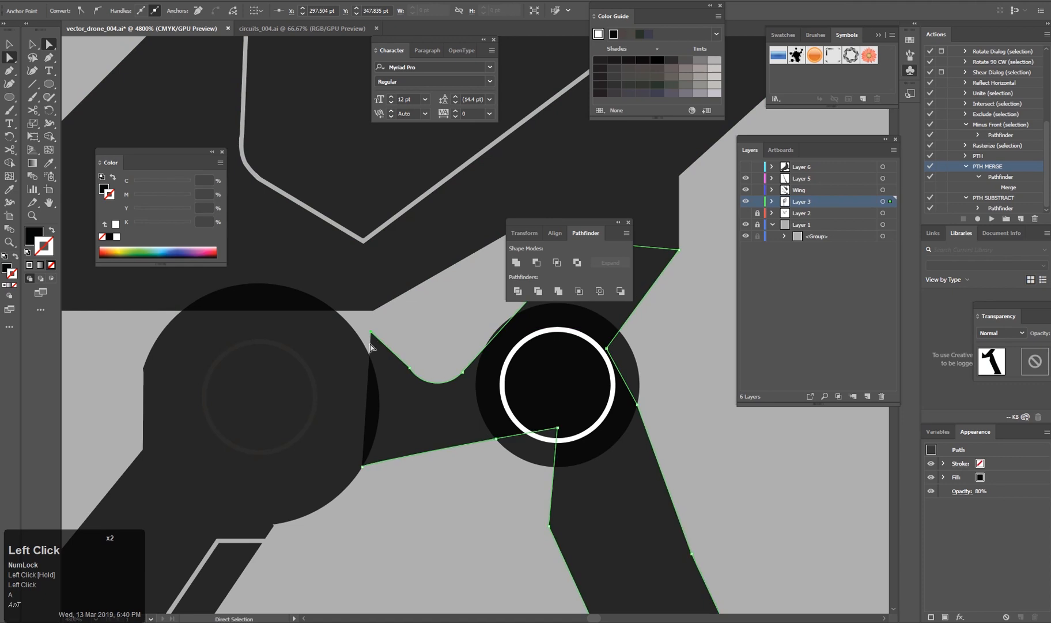
key(Delete)
drag(371, 417, 266, 462)
drag(358, 418, 289, 465)
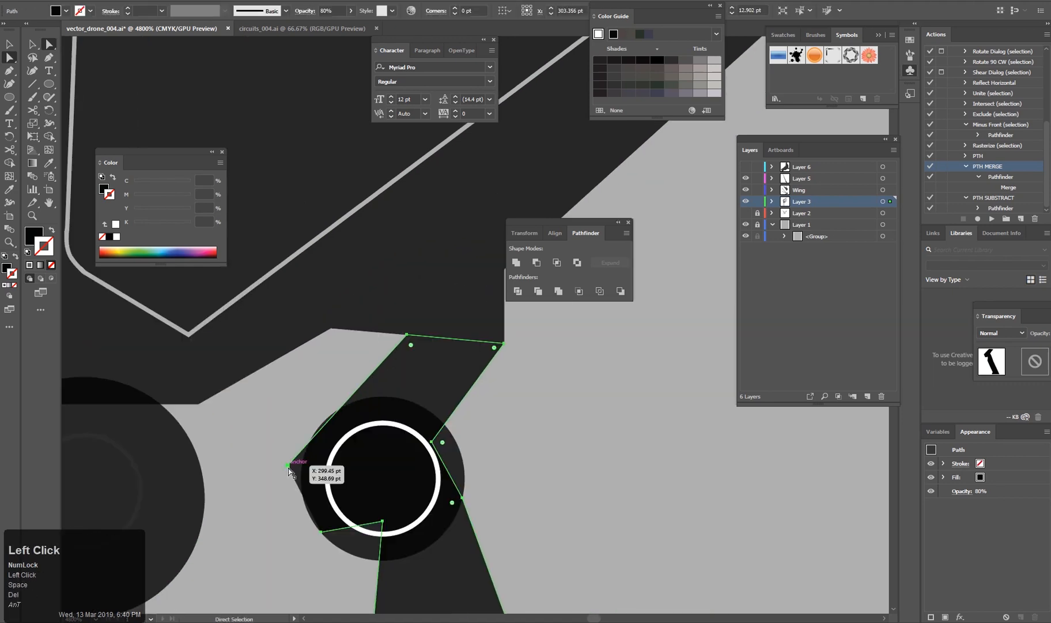
click(273, 436)
Move the link's upper corner anchor about 1.62 pt sideways and 0.14 pt up to the bracket's edge.
scroll(273, 436, down, 8)
drag(330, 414, 486, 429)
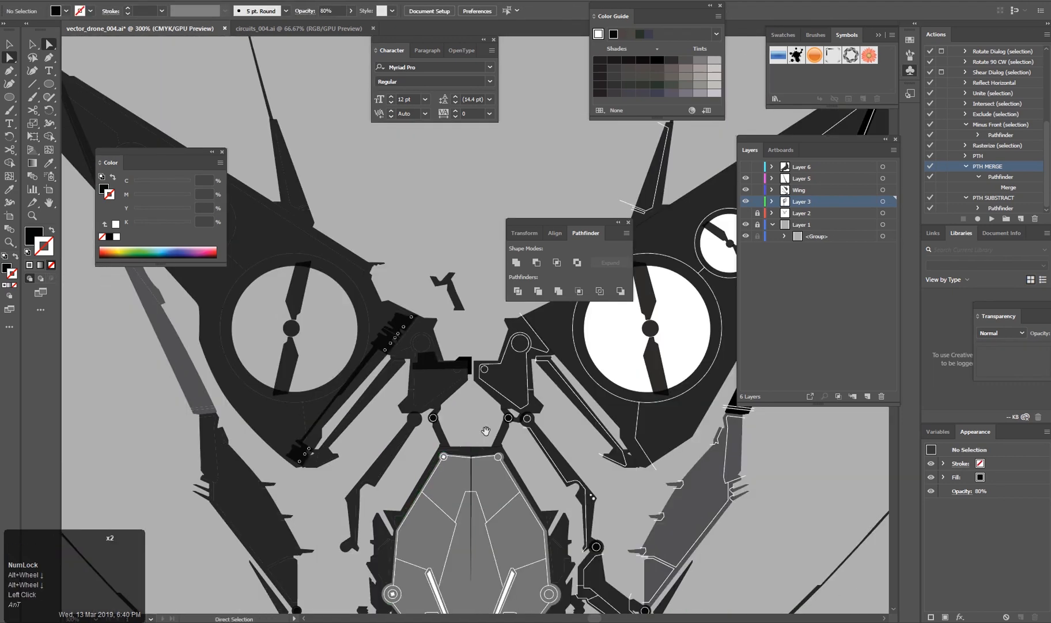
scroll(444, 438, up, 6)
drag(403, 369, 449, 462)
key(a)
click(381, 445)
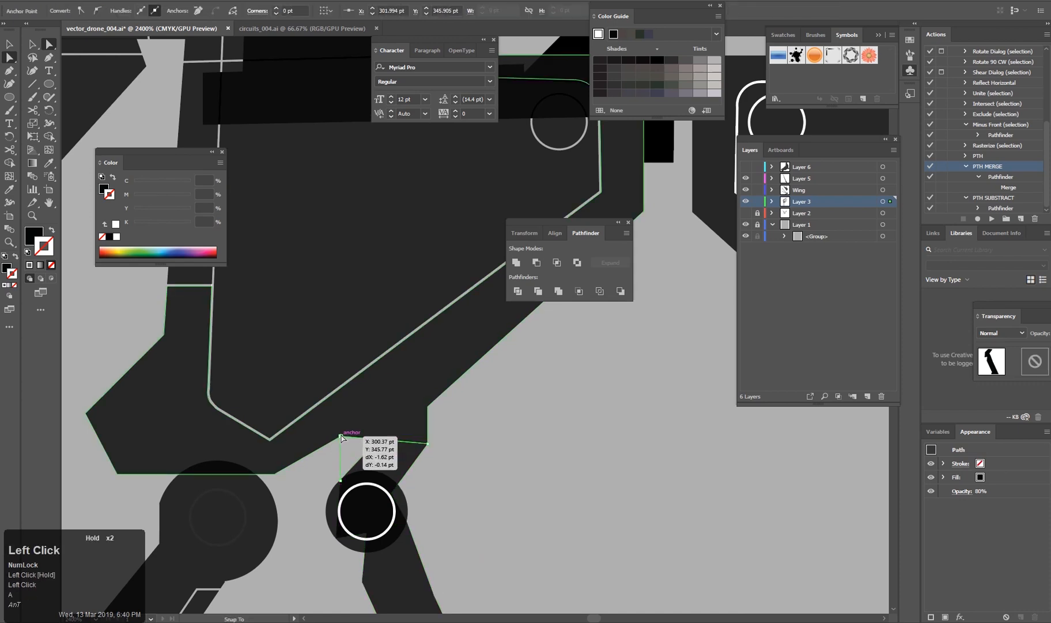
click(450, 495)
Examine the left upper bracket, its panel line and the parts around the adjoining joints.
scroll(451, 497, down, 7)
drag(493, 521, 494, 416)
scroll(466, 473, up, 3)
drag(483, 306, 456, 294)
scroll(424, 430, up, 3)
scroll(428, 462, down, 3)
click(372, 403)
click(745, 168)
drag(459, 206, 369, 364)
scroll(369, 364, up, 1)
click(369, 364)
click(441, 397)
click(397, 358)
click(72, 1)
click(452, 421)
scroll(390, 366, up, 2)
scroll(342, 363, up, 3)
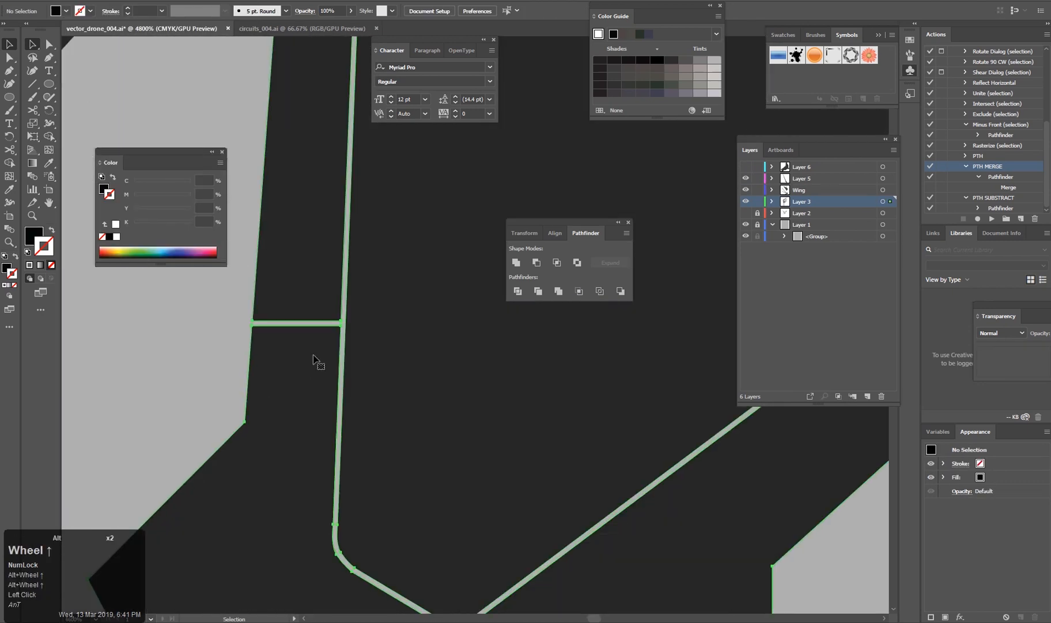
key(a)
double_click(382, 314)
scroll(384, 323, down, 3)
scroll(383, 330, down, 3)
drag(444, 266, 341, 450)
scroll(346, 450, down, 1)
Duplicate the trimmed link horizontally, placing the copy in the open space beside the ringed joint.
key(v)
click(472, 479)
scroll(485, 496, down, 1)
drag(492, 545, 450, 414)
scroll(430, 406, up, 2)
click(318, 453)
click(406, 410)
scroll(432, 403, down, 2)
scroll(429, 430, up, 3)
click(430, 392)
Delete the original link's lower anchors with the Pen tool, reducing it to a short piece around the ringed joint.
key(p)
click(496, 556)
click(414, 542)
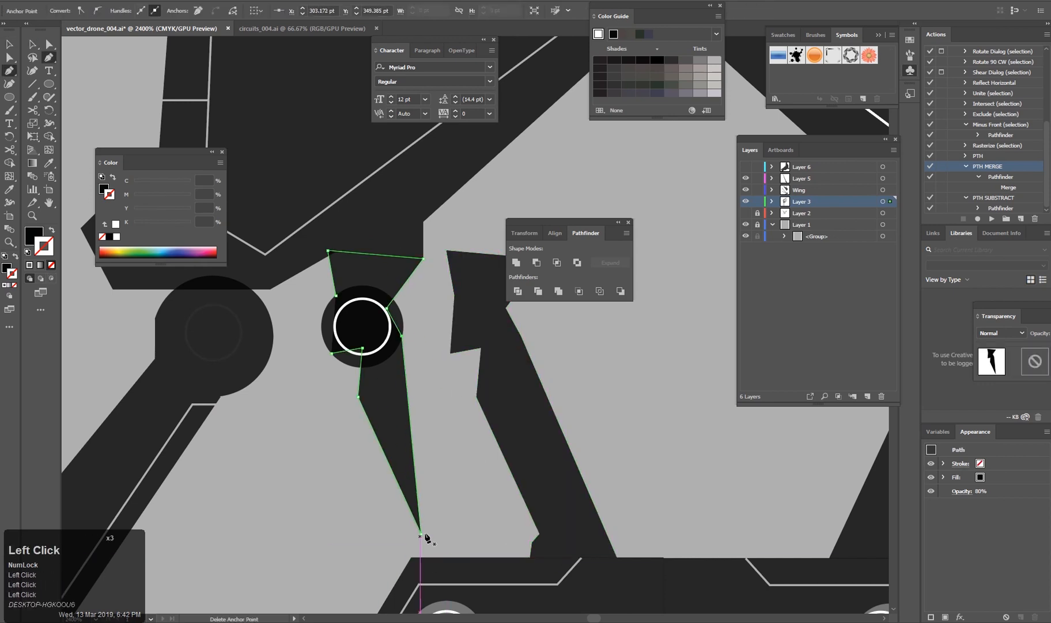
click(420, 534)
scroll(353, 390, up, 2)
drag(349, 353, 345, 467)
click(304, 431)
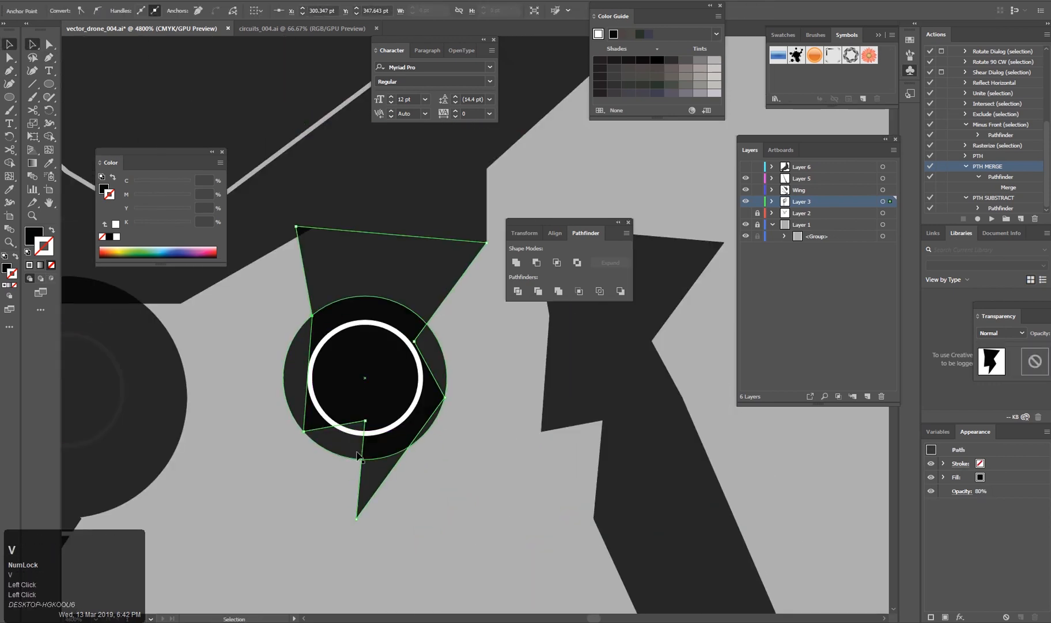
click(418, 519)
alt+scroll(438, 507, down, 3)
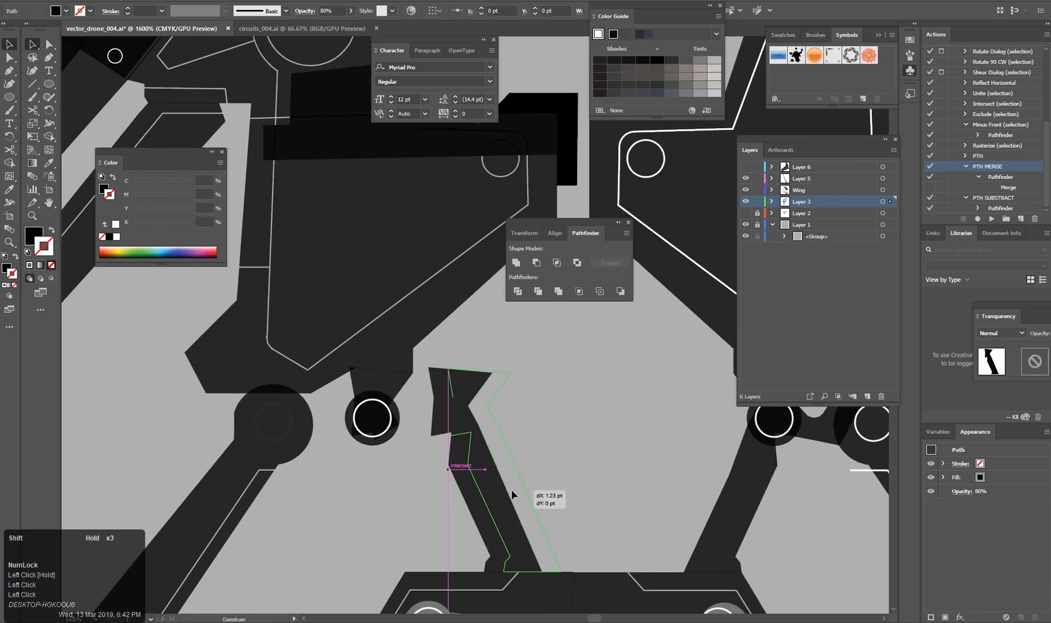
Delete the duplicated link's upper anchors with the Pen tool and move the remaining strut back beneath the ringed joint.
drag(510, 489, 512, 489)
key(p)
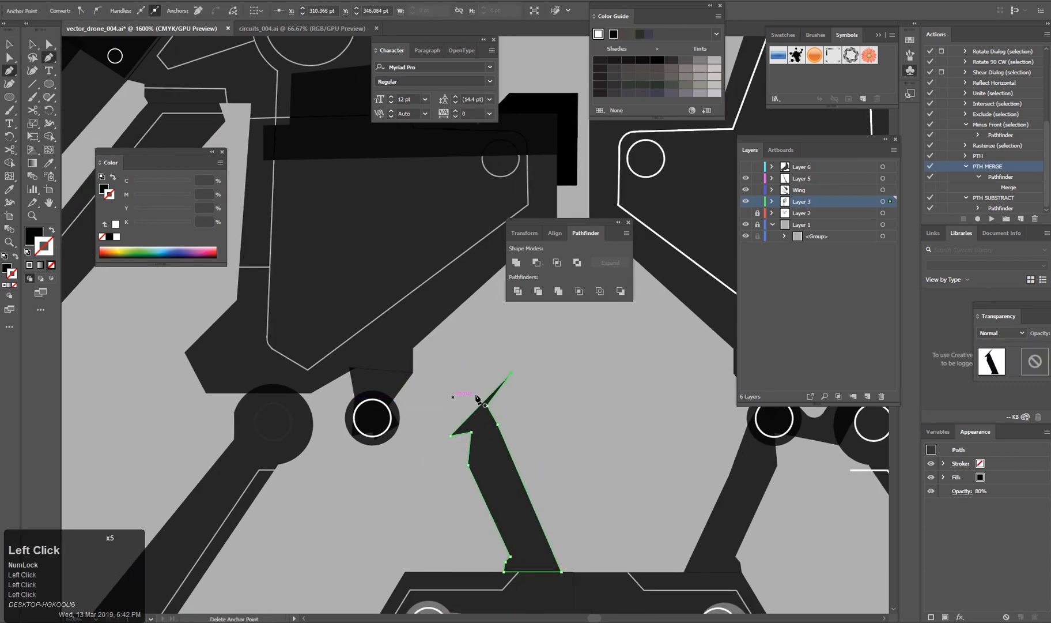
shift+drag(515, 517, 413, 512)
alt+scroll(444, 546, up, 3)
drag(403, 565, 427, 467)
shift+drag(425, 467, 436, 470)
Adjust the small notch anchor at the foot of the trimmed strut.
key(shift+a)
shift+click(375, 485)
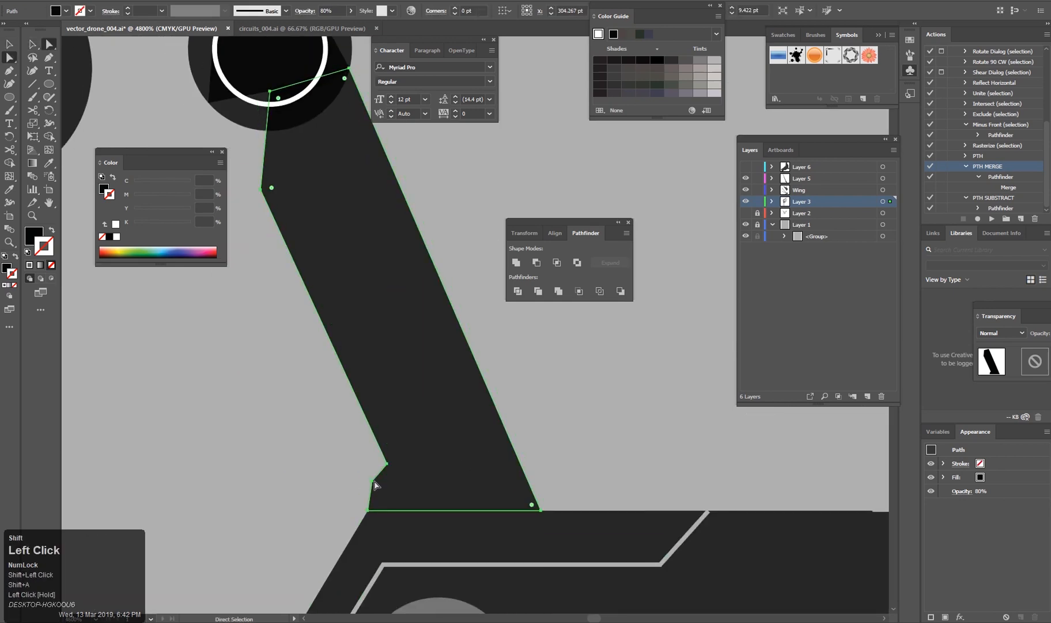
click(373, 480)
key(v)
click(361, 481)
Reshape the short upper link piece by moving its outer corner anchors so the piece overlaps further into the bracket.
alt+scroll(360, 481, down, 5)
scroll(430, 480, down, 1)
drag(430, 480, 458, 447)
scroll(471, 400, up, 5)
drag(471, 400, 383, 445)
key(a)
click(424, 352)
click(413, 342)
scroll(400, 328, up, 3)
key(shift+a)
shift+click(323, 359)
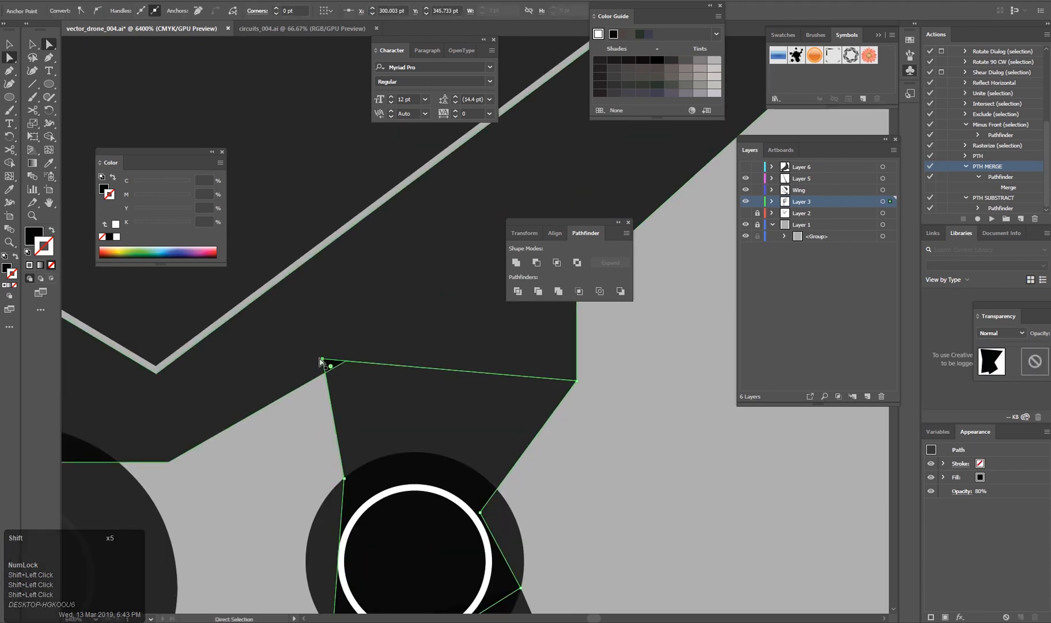
drag(322, 360, 271, 444)
key(a)
click(366, 395)
drag(347, 412, 338, 333)
key(v)
click(600, 498)
Move the link piece's side anchor up from the joint, level with the bracket's lower edge.
scroll(603, 503, down, 5)
scroll(413, 431, up, 2)
scroll(407, 426, up, 1)
click(352, 357)
scroll(363, 353, up, 2)
key(a)
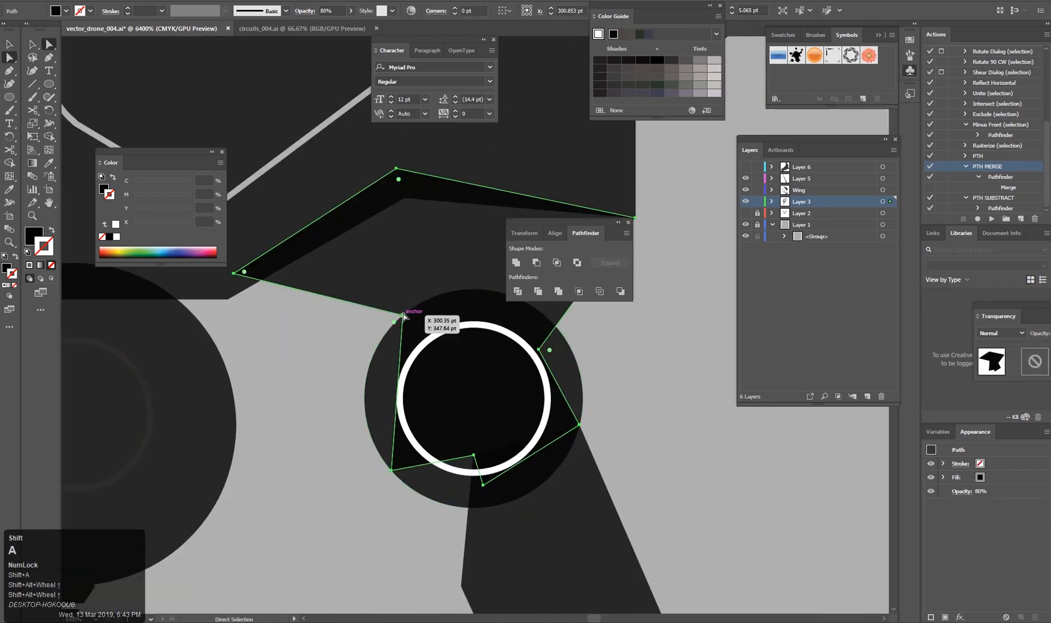
key(v)
click(327, 399)
Delete the leftover spare link piece lying in the open space above the two brackets.
scroll(458, 398, down, 8)
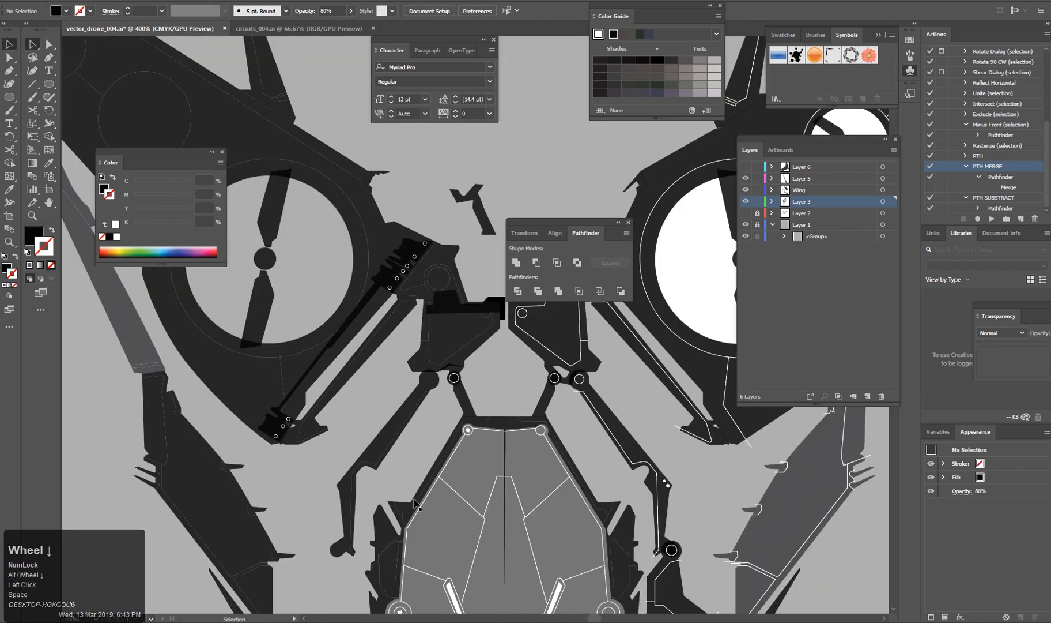
scroll(447, 386, up, 3)
scroll(375, 450, down, 2)
drag(248, 568, 341, 383)
scroll(341, 383, down, 2)
scroll(325, 508, up, 2)
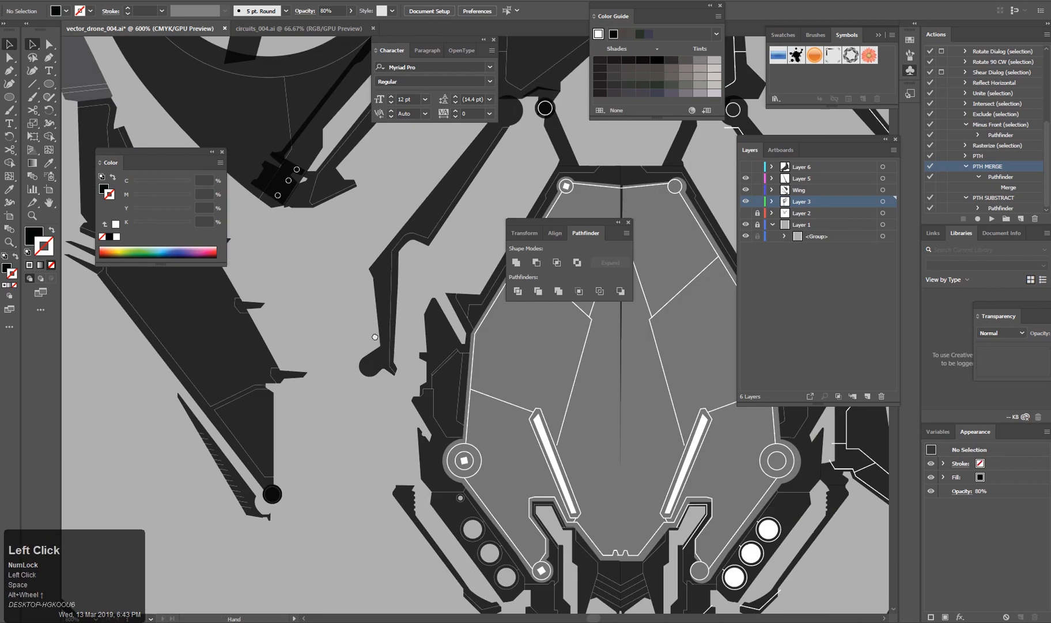
drag(485, 169, 293, 463)
drag(418, 266, 418, 305)
click(407, 211)
key(Delete)
Add anchor points along the bracket's lower edge above the larger arm joint with the Pen tool.
scroll(445, 455, down, 2)
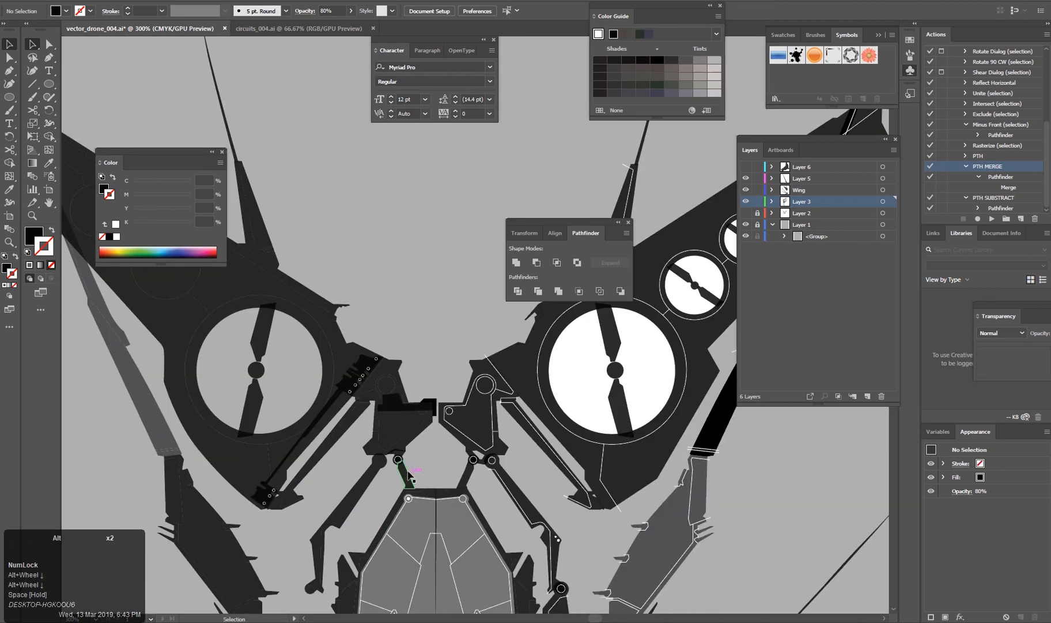
drag(407, 481, 476, 373)
scroll(427, 381, up, 1)
drag(412, 383, 343, 458)
scroll(351, 474, up, 1)
scroll(351, 476, up, 6)
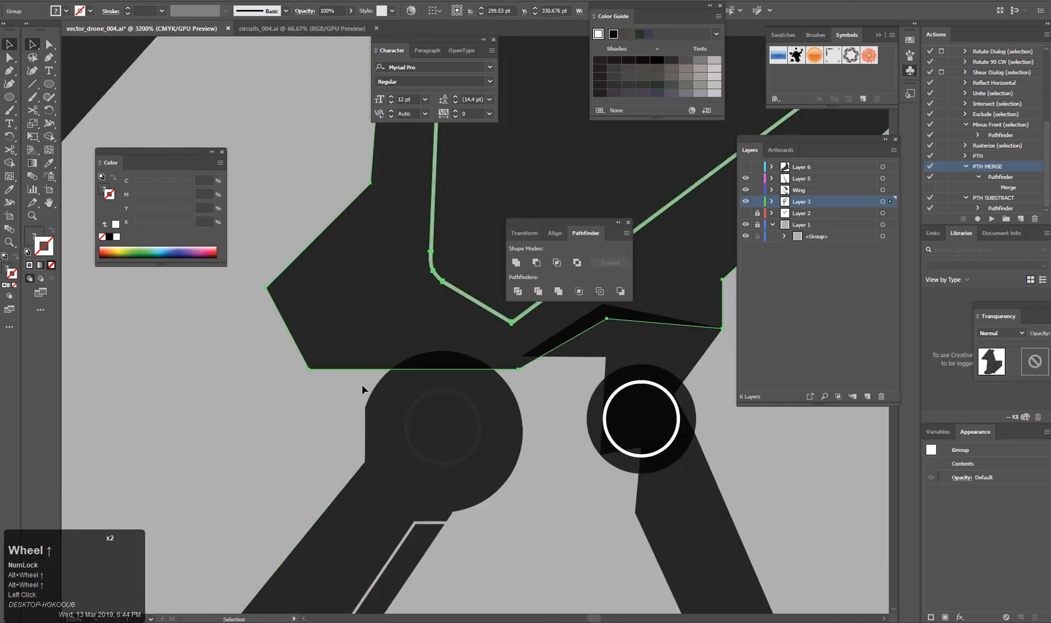
key(p)
click(350, 373)
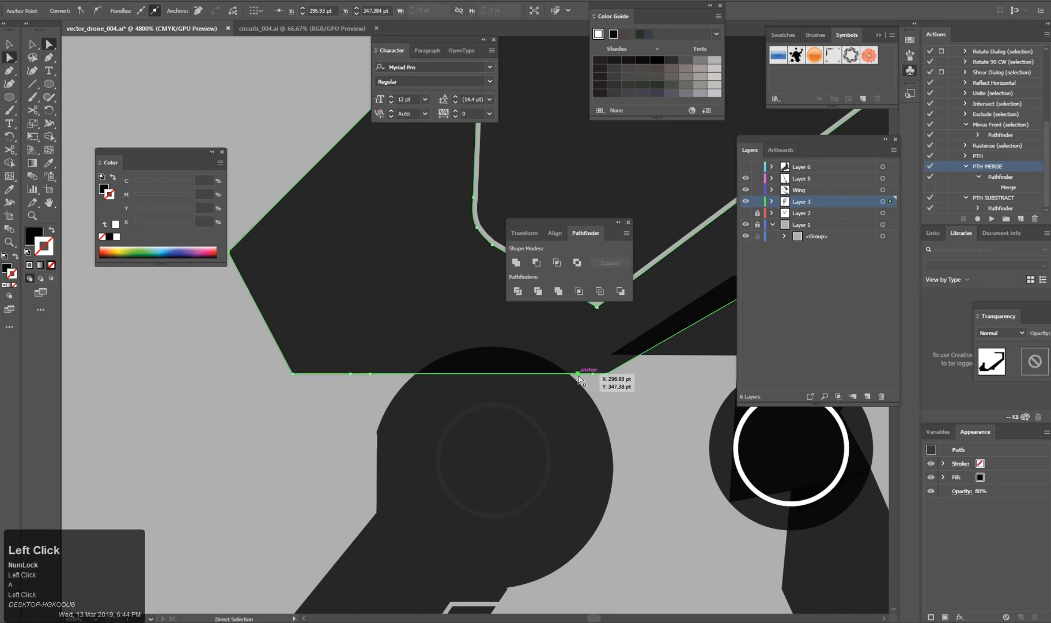
Try to move one of the new anchors on the bracket's lower edge.
drag(578, 374, 454, 324)
key(v)
click(634, 446)
scroll(636, 446, down, 6)
key(ctrl+z)
Try to shift the ringed joint's dark disc sideways away from the strut.
drag(562, 468, 392, 438)
scroll(391, 441, down, 2)
scroll(432, 433, up, 7)
shift+click(414, 469)
scroll(443, 464, down, 2)
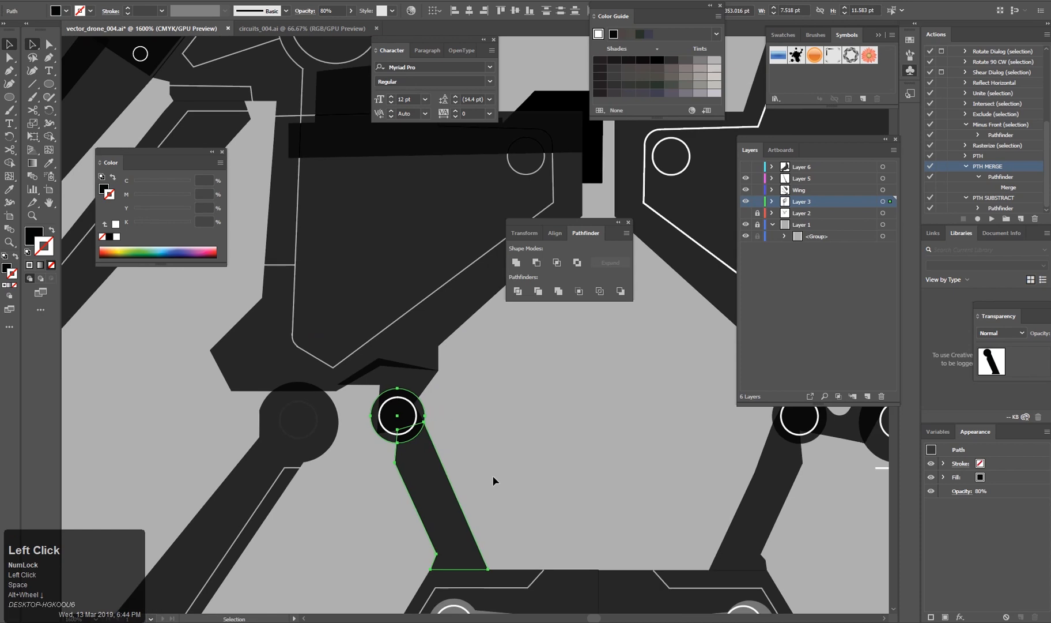
scroll(492, 468, up, 1)
click(488, 466)
click(358, 407)
drag(358, 407, 416, 407)
key(ctrl+z)
Duplicate the ringed joint's disc into the open space beside it and unite the original disc with the strut.
drag(361, 347, 559, 384)
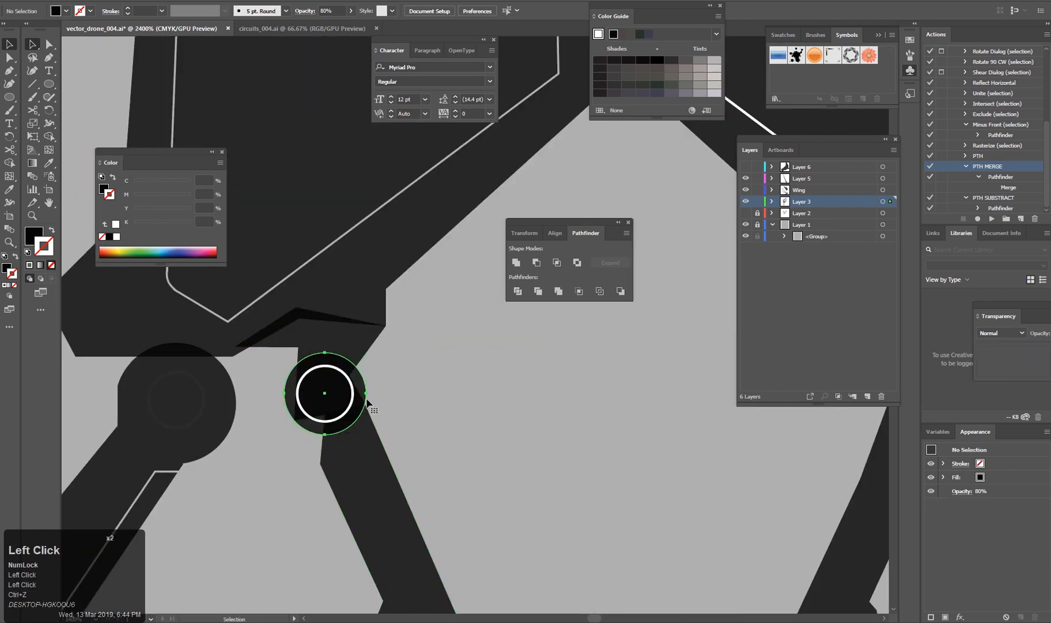
drag(363, 397, 562, 379)
click(439, 403)
click(364, 397)
shift+click(376, 446)
click(516, 262)
Unite the short upper link piece with the bracket.
click(428, 339)
click(351, 341)
shift+click(362, 293)
click(454, 340)
scroll(463, 397, down, 3)
scroll(460, 393, up, 2)
click(387, 363)
shift+click(392, 327)
click(515, 263)
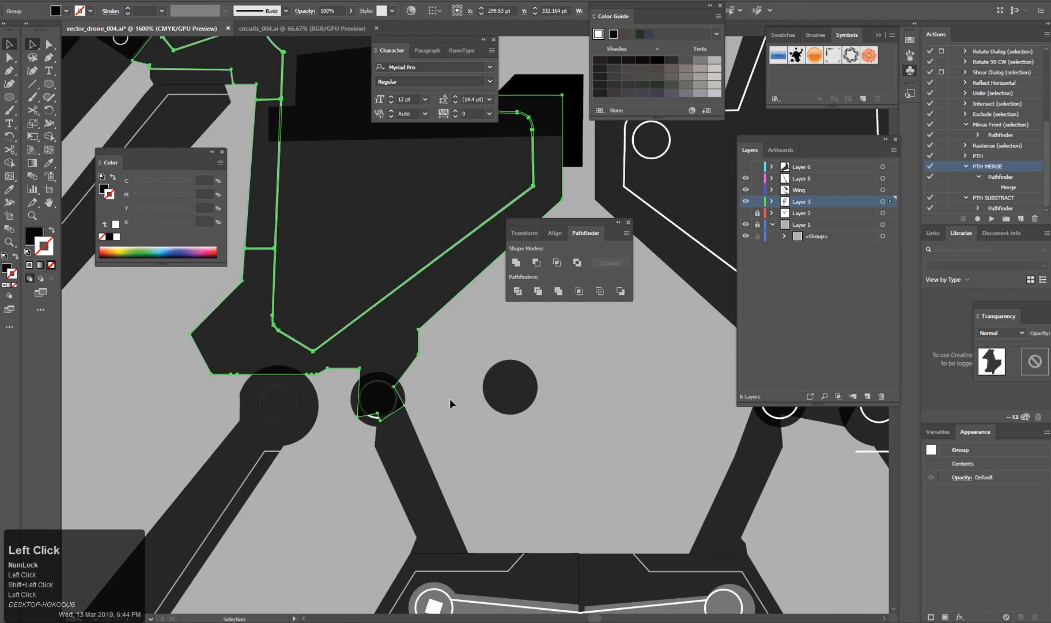
Pull the merged bracket's jagged lower anchors inside the outline of the ringed joint's disc.
scroll(451, 401, up, 3)
key(a)
click(262, 455)
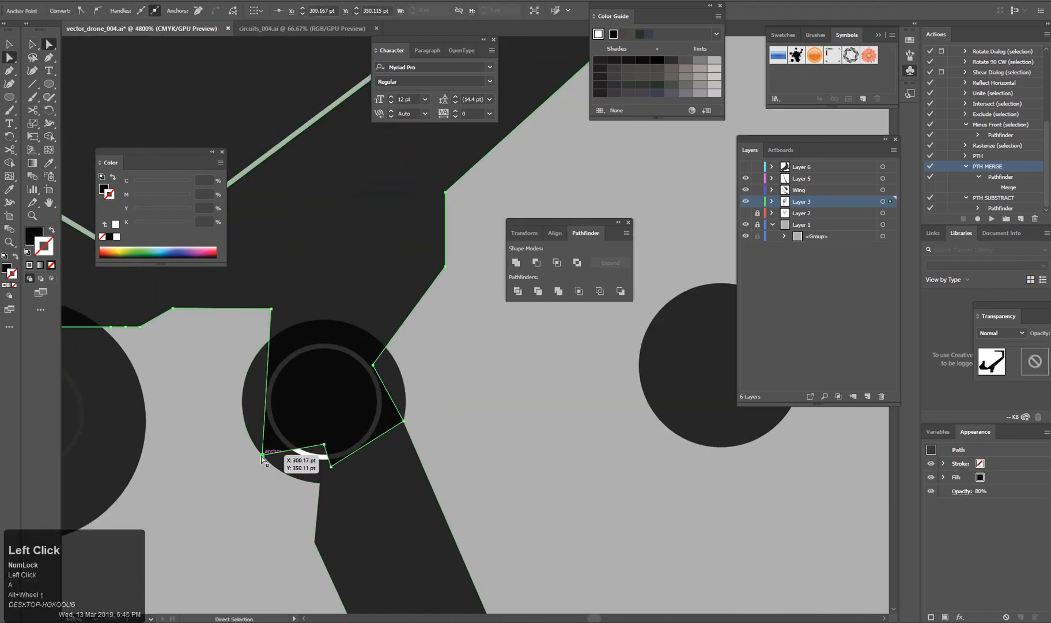
drag(403, 426, 296, 434)
click(582, 409)
click(346, 397)
click(392, 403)
key(ctrl+z)
Make Layer 6 visible and use it as the target layer for the bracket parts.
scroll(426, 433, down, 3)
click(398, 398)
scroll(412, 478, down, 2)
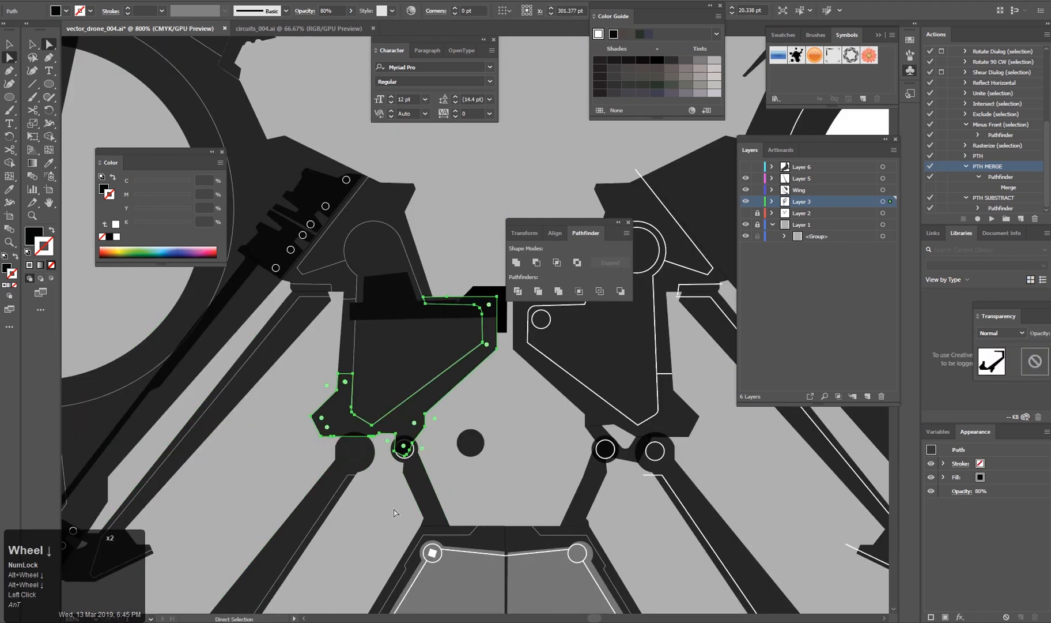
click(481, 547)
scroll(481, 408, down, 1)
scroll(297, 449, down, 2)
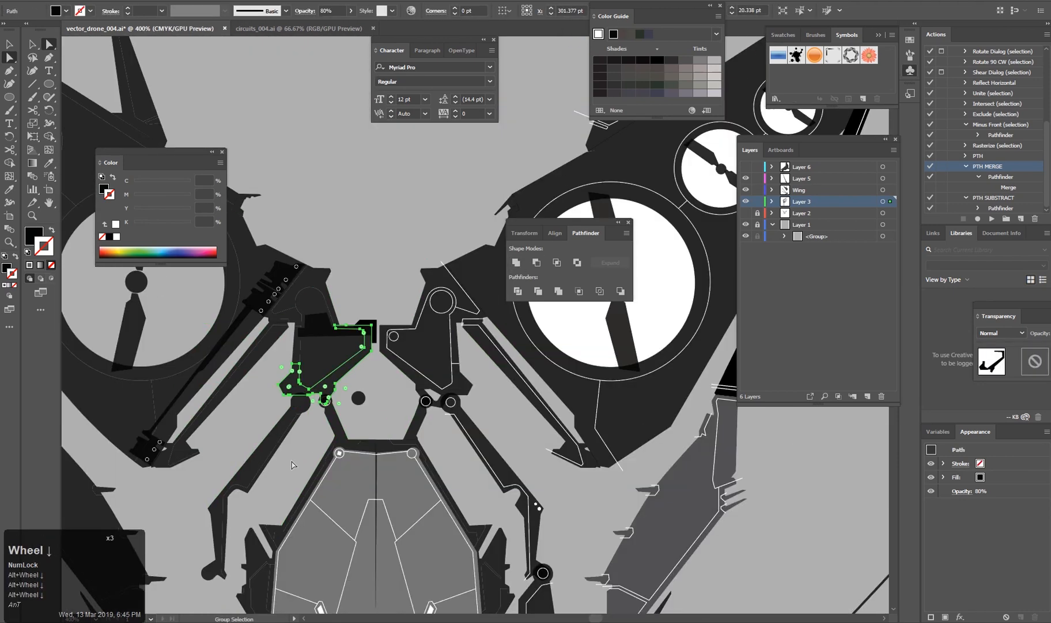
drag(292, 464, 322, 449)
scroll(331, 341, up, 3)
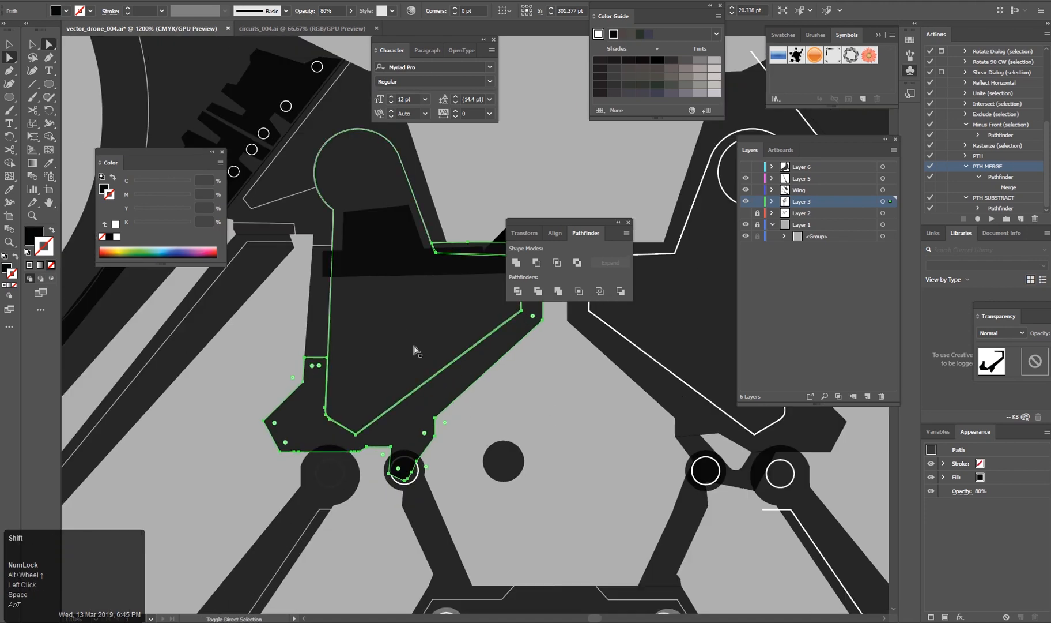
click(747, 226)
click(747, 226)
click(747, 201)
click(746, 202)
Select the bracket's outer body together with its inner and side panels and move them to Layer 6.
click(424, 425)
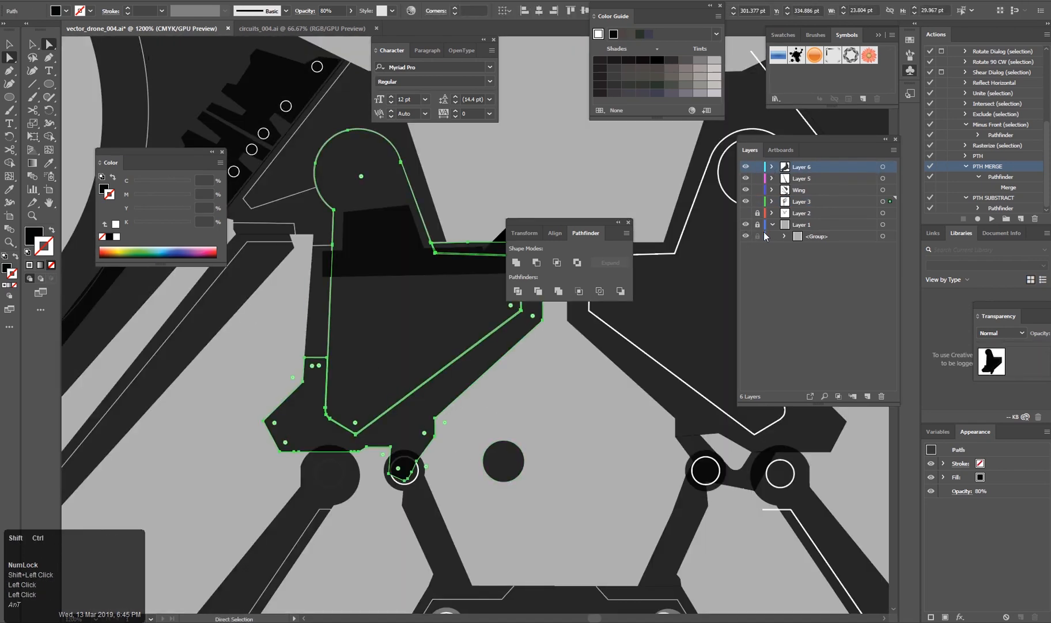
shift+click(325, 335)
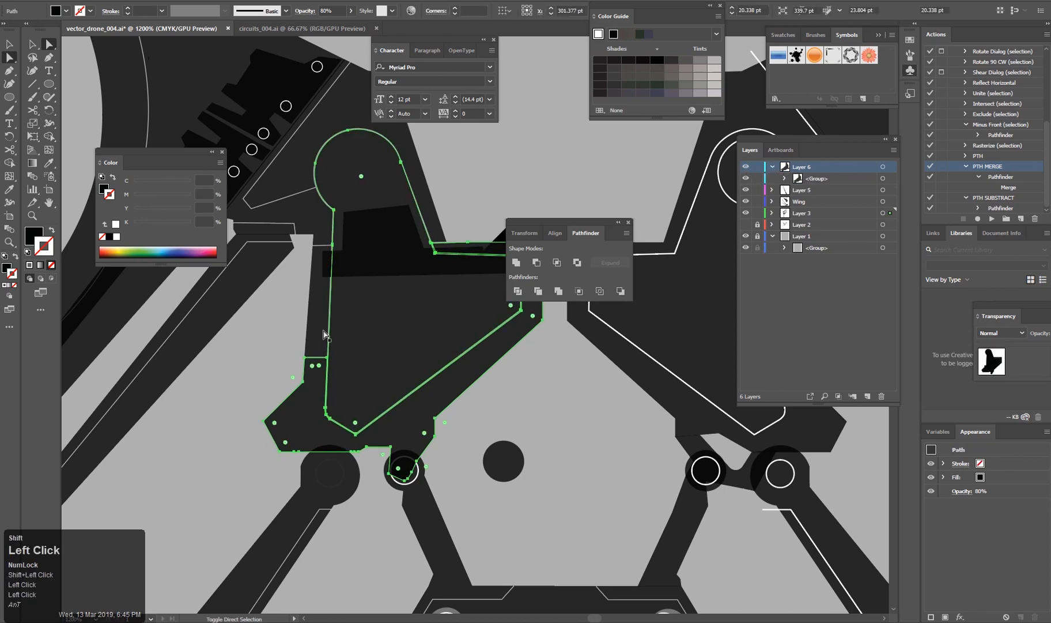
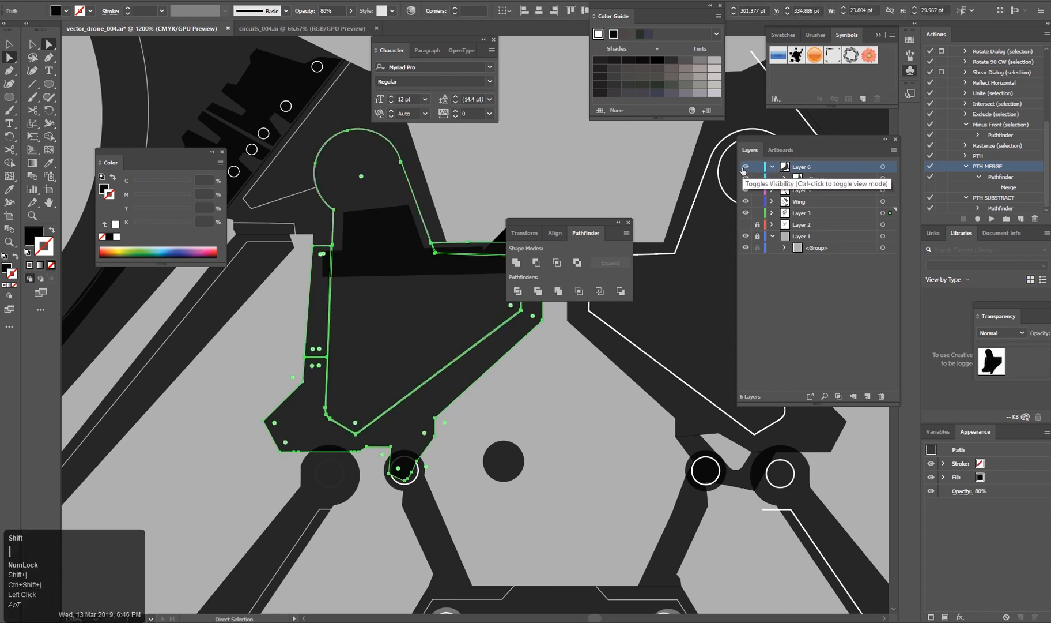
click(796, 169)
key(ctrl+shift+backslash)
Move the spare disc to Layer 6.
click(603, 405)
scroll(603, 405, up, 2)
click(503, 461)
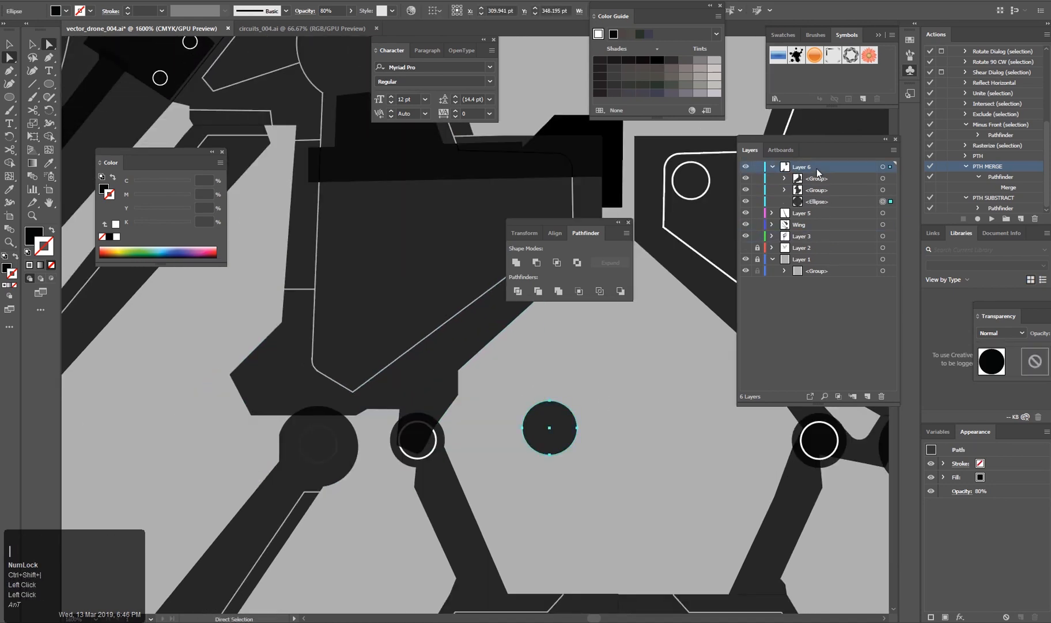
Place the spare disc over the ringed joint and unite it with the bracket.
scroll(438, 446, up, 4)
drag(436, 445, 405, 421)
shift+click(436, 247)
click(517, 263)
scroll(508, 375, down, 5)
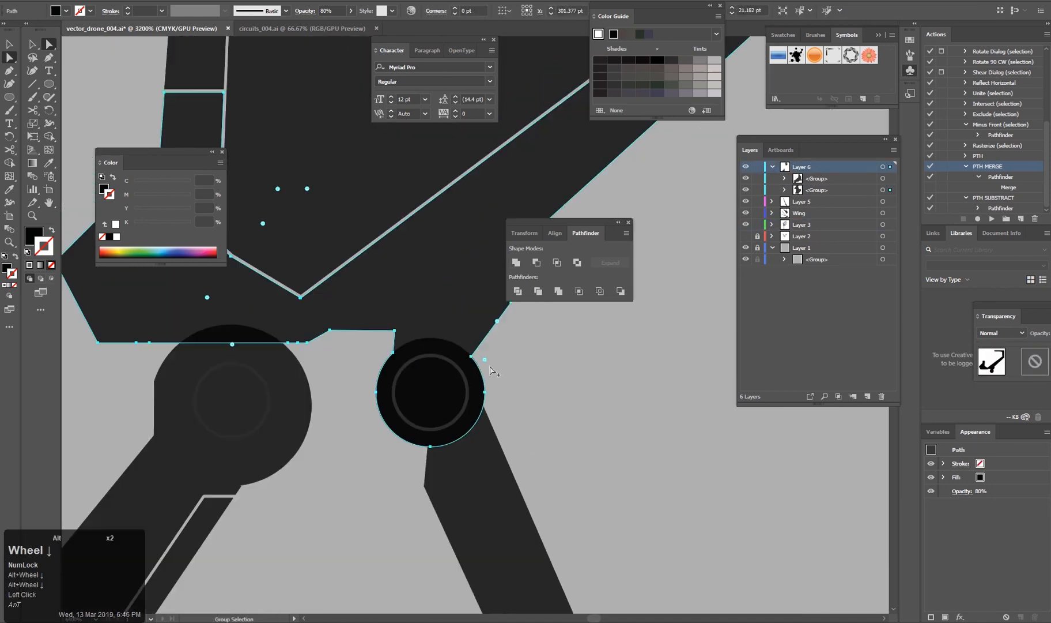
Straighten the bracket's edge above the disc by removing its extra anchor, and slant the notch corner toward the disc.
scroll(489, 369, up, 4)
key(a)
double_click(367, 397)
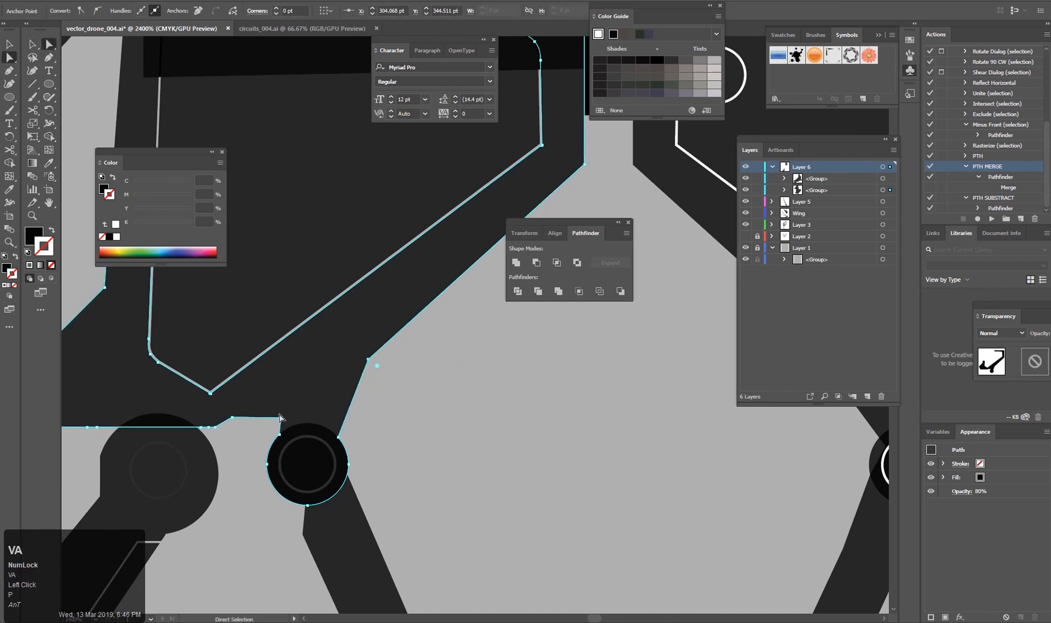
scroll(458, 463, down, 5)
click(473, 457)
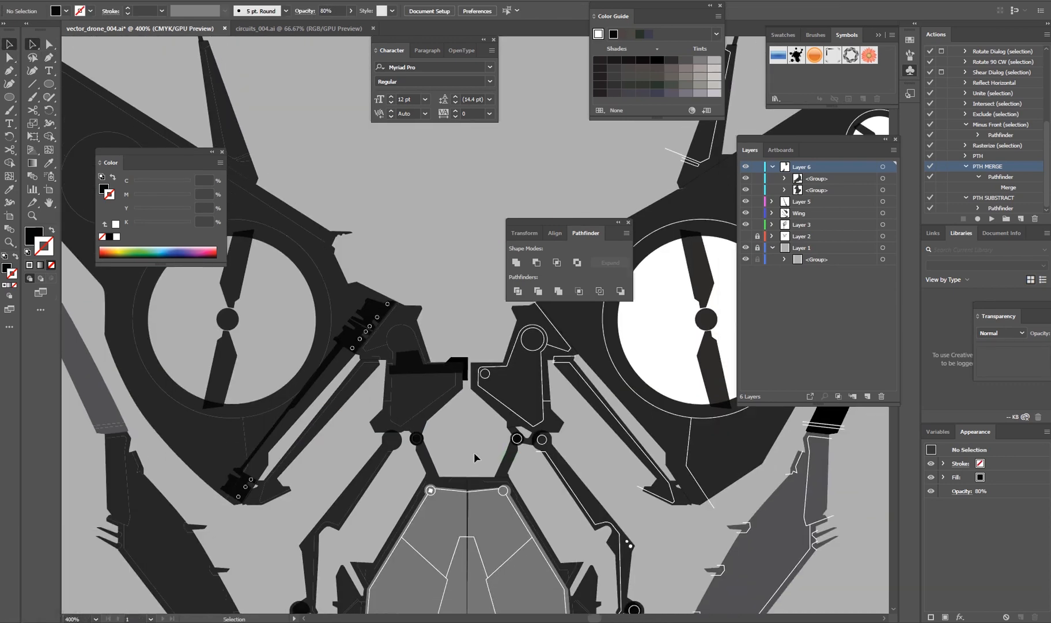
Draw a filled circle about 4.79 pt across over the larger arm joint and fit it centred inside the joint.
scroll(467, 444, up, 3)
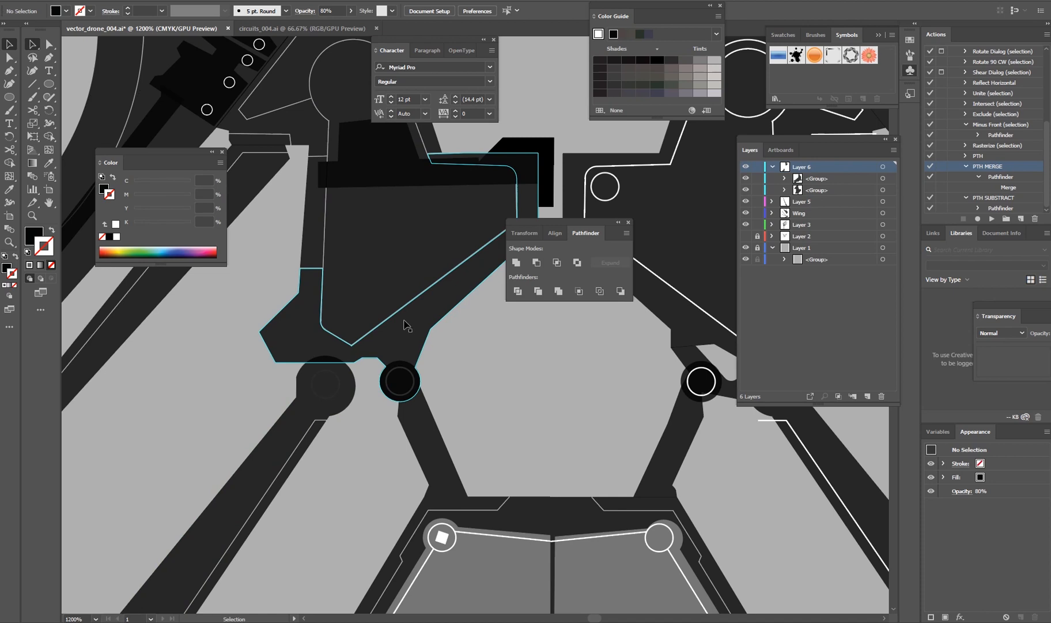
scroll(360, 450, down, 1)
scroll(334, 482, up, 2)
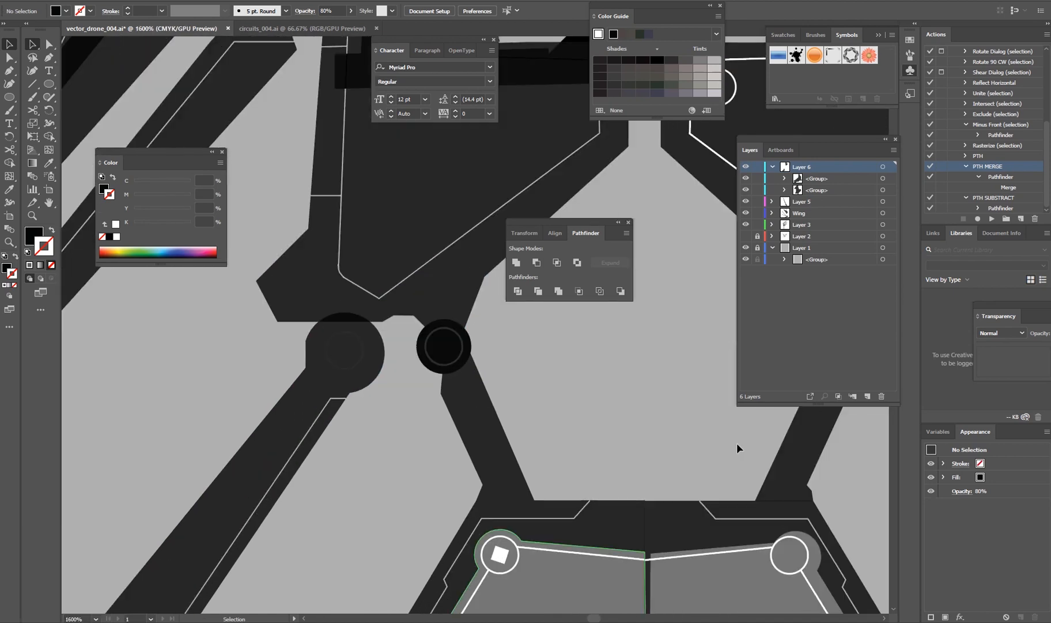
scroll(498, 493, down, 2)
scroll(451, 502, up, 5)
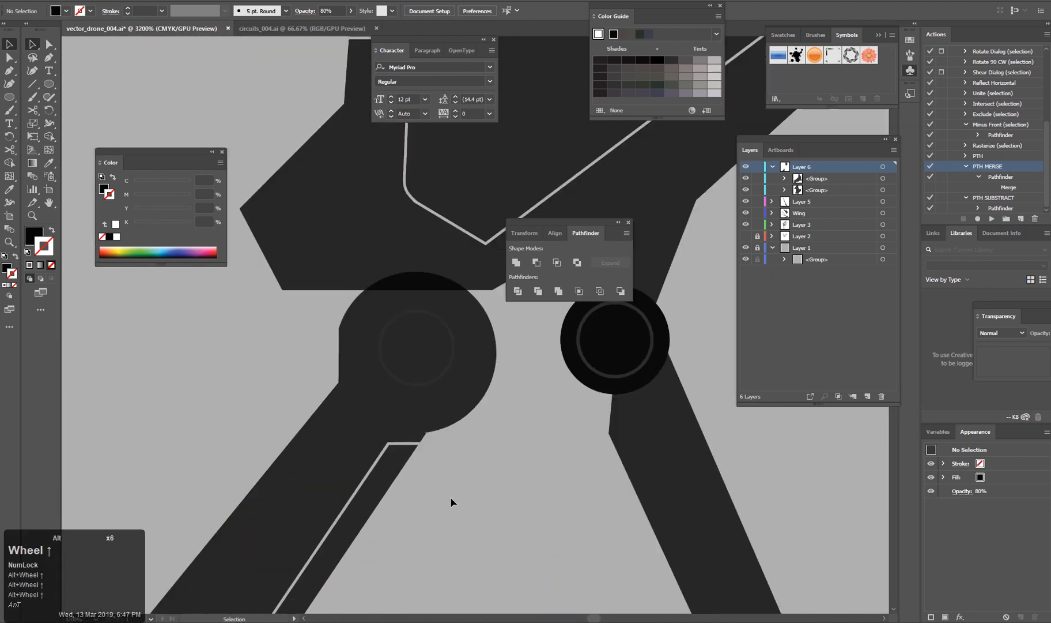
drag(416, 347, 566, 497)
key(v)
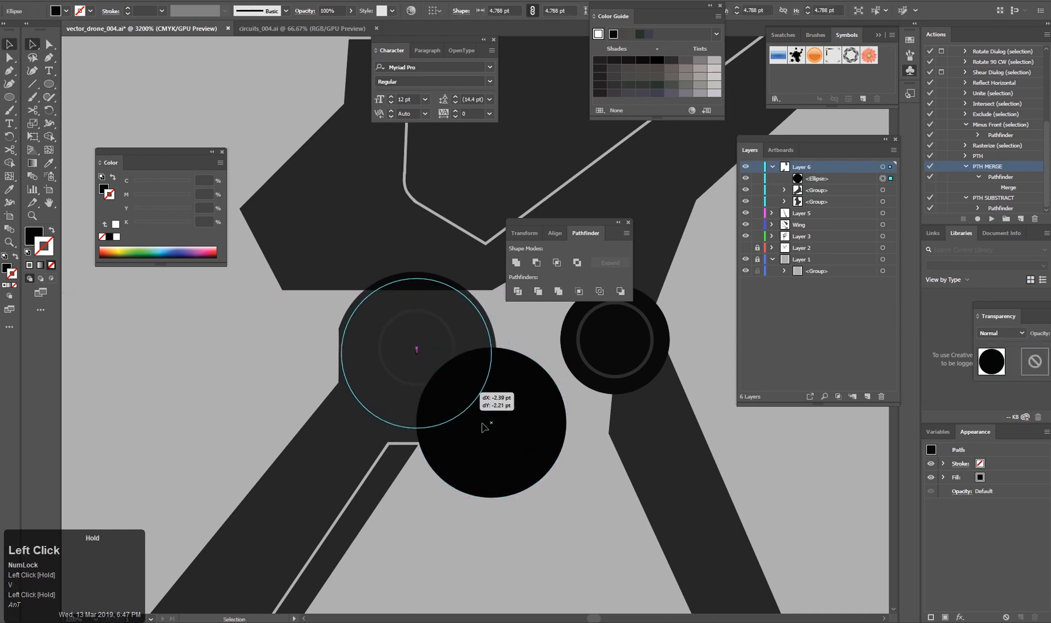
drag(483, 426, 479, 422)
drag(389, 356, 416, 418)
drag(519, 489, 503, 474)
Pull the bracket's lower-edge anchors down into both sides of the new circle on the larger arm joint.
click(359, 323)
drag(362, 352, 390, 437)
key(ctrl+z)
key(a)
drag(510, 352, 499, 368)
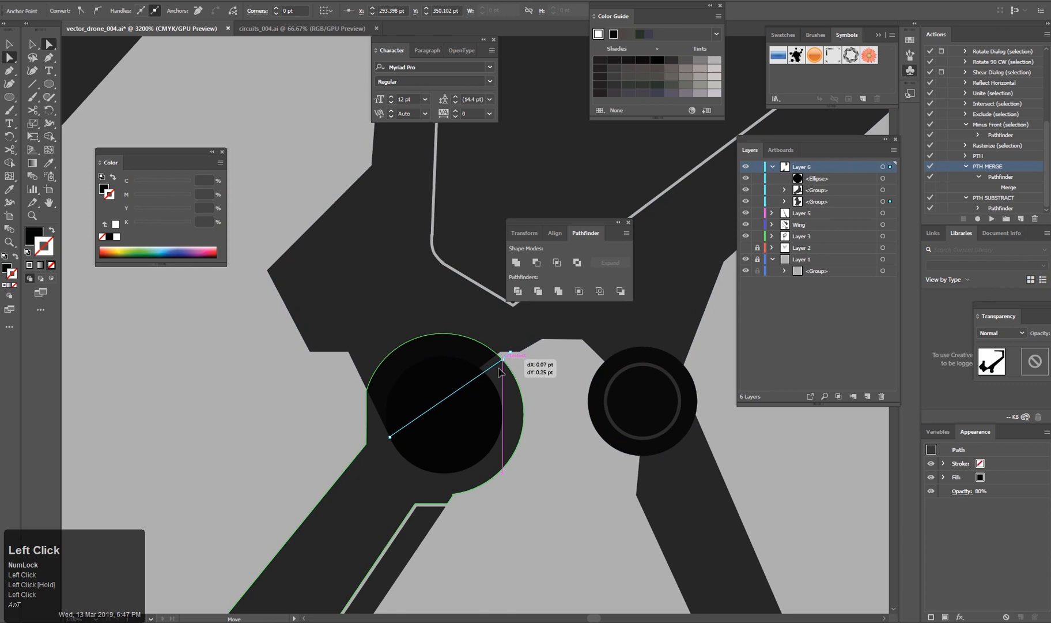
key(a)
click(323, 385)
scroll(407, 452, down, 2)
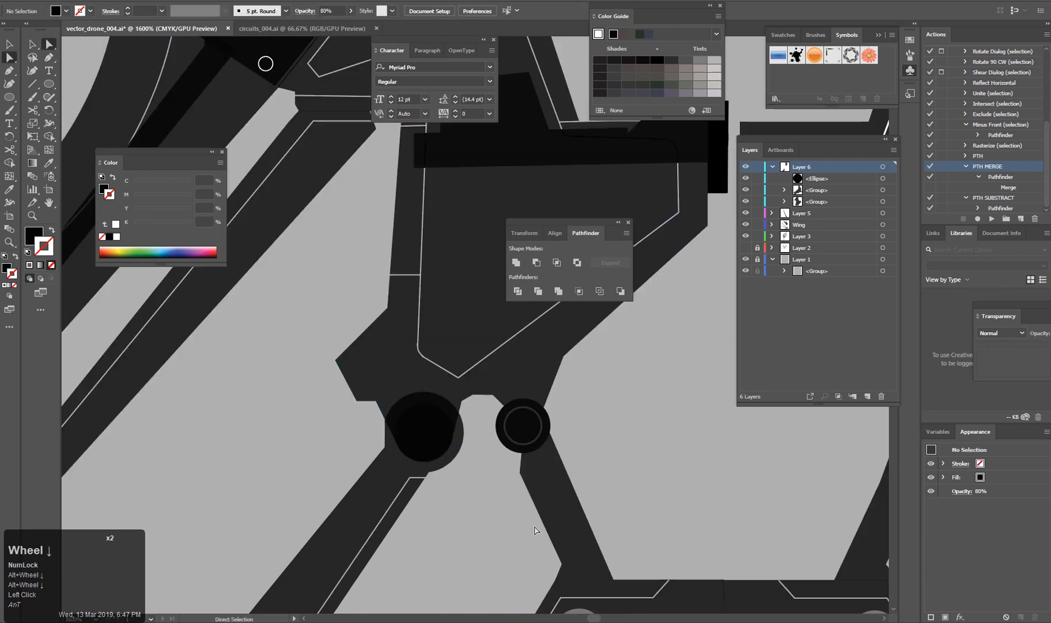
Raise the lower anchors of the bracket's outer corner to shorten its slanted edge above the larger joint.
scroll(362, 412, up, 2)
click(393, 391)
drag(399, 391, 377, 337)
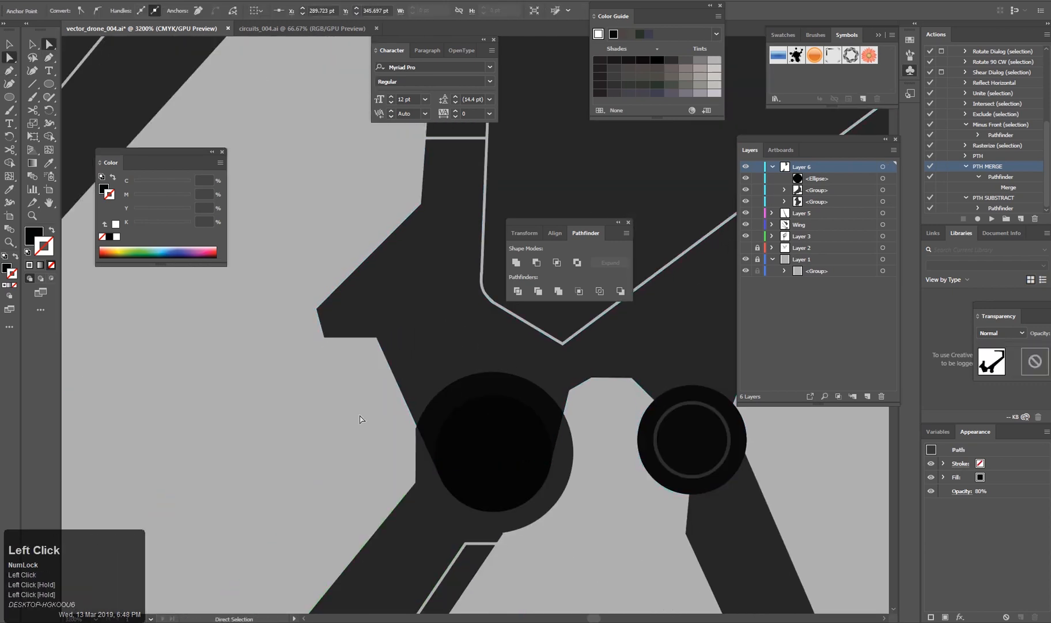
Unite the new circle on the larger arm joint with the bracket.
key(v)
drag(542, 510, 458, 531)
click(448, 474)
shift+click(451, 423)
click(517, 264)
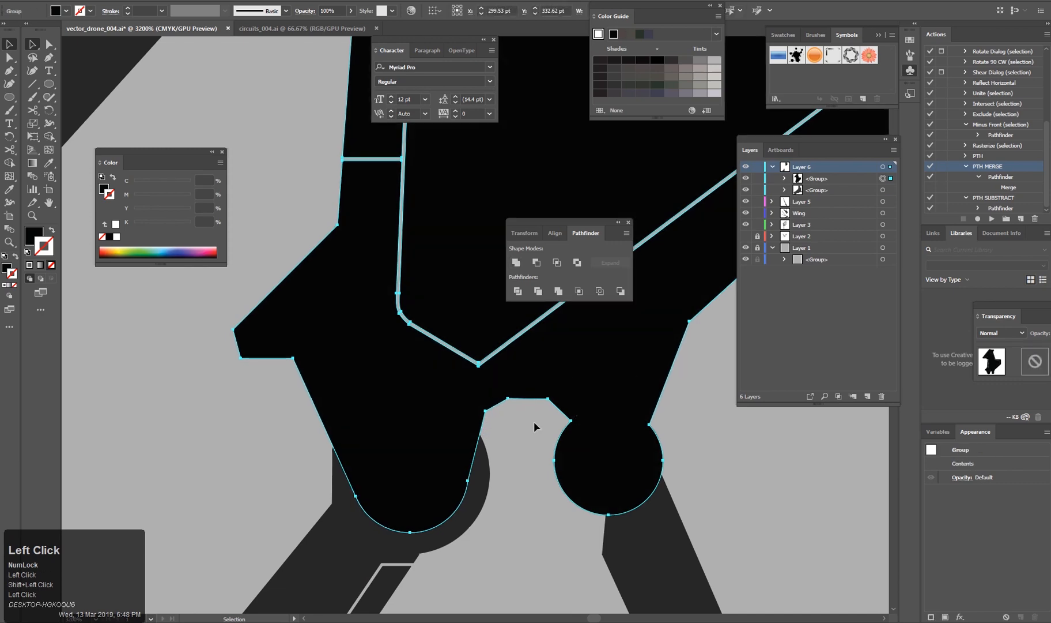
scroll(486, 557, down, 5)
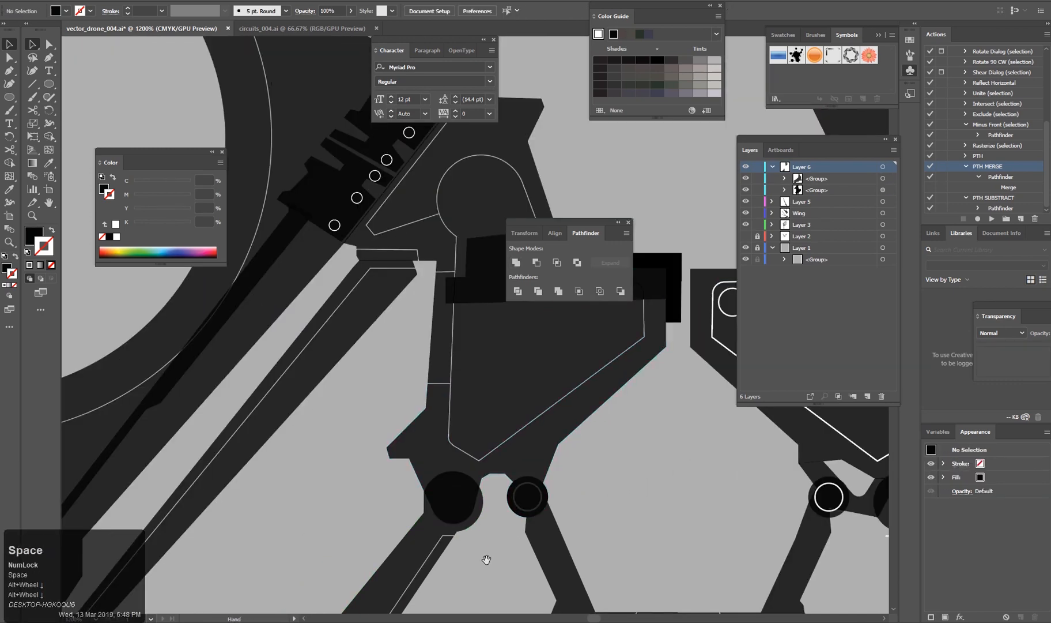
Hide Layer 6, bring the larger arm joint's white ring to the front, and show Layer 6 again.
click(491, 535)
scroll(461, 441, down, 3)
scroll(461, 440, up, 2)
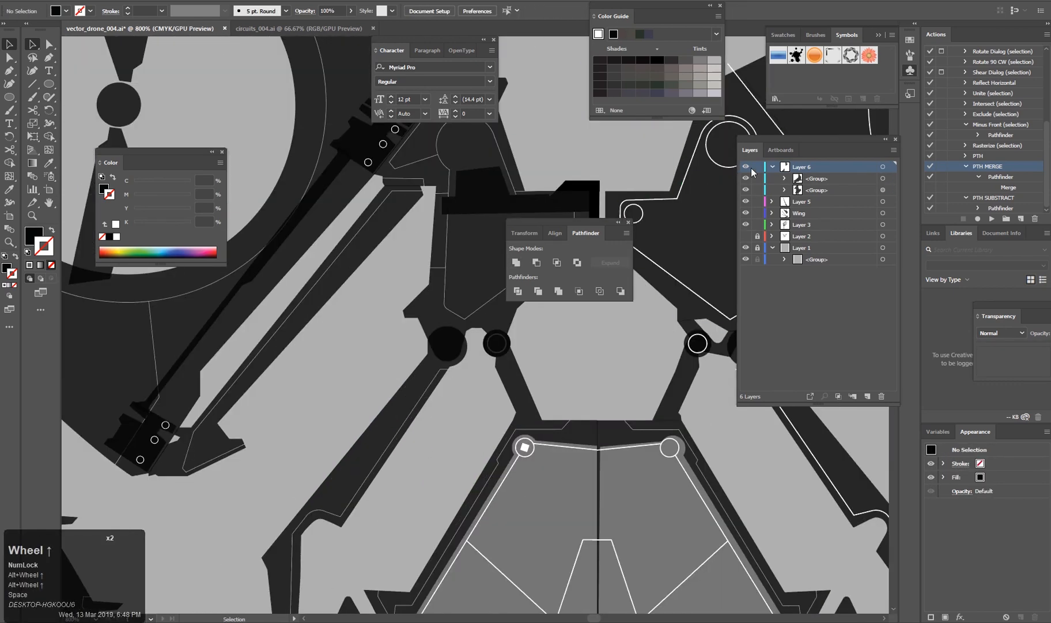
click(747, 166)
click(441, 352)
scroll(441, 353, up, 3)
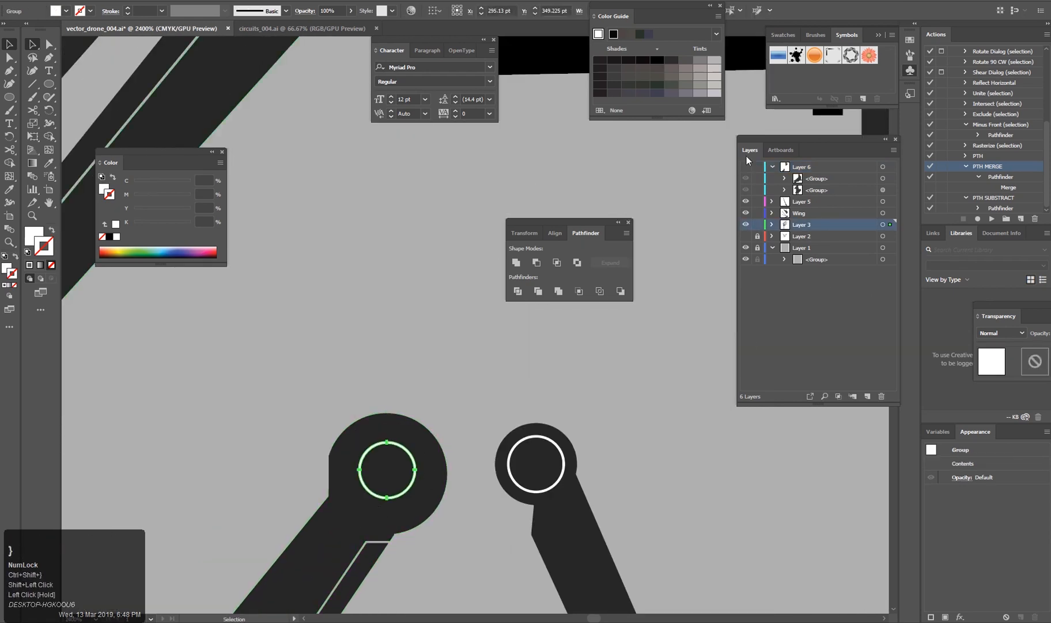
click(746, 167)
scroll(413, 357, down, 3)
scroll(413, 357, up, 3)
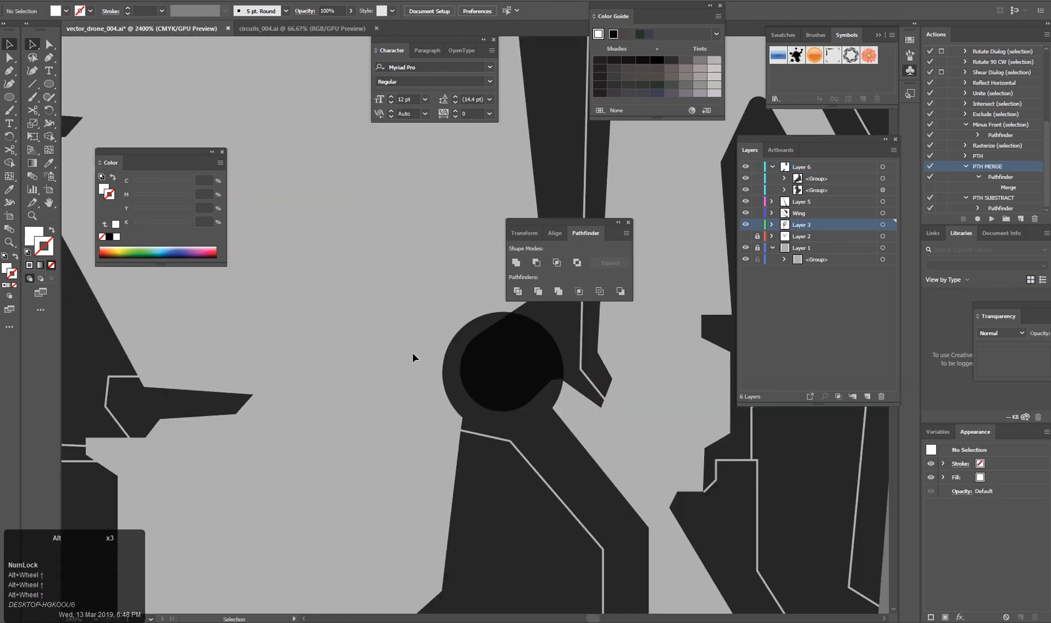
With Layer 6 temporarily hidden, copy the white ring of the larger arm joint onto the left arm's lower joint.
scroll(413, 357, down, 3)
drag(473, 248, 395, 405)
drag(343, 517, 451, 303)
scroll(451, 303, down, 1)
drag(587, 338, 437, 562)
scroll(357, 450, up, 3)
drag(358, 450, 505, 463)
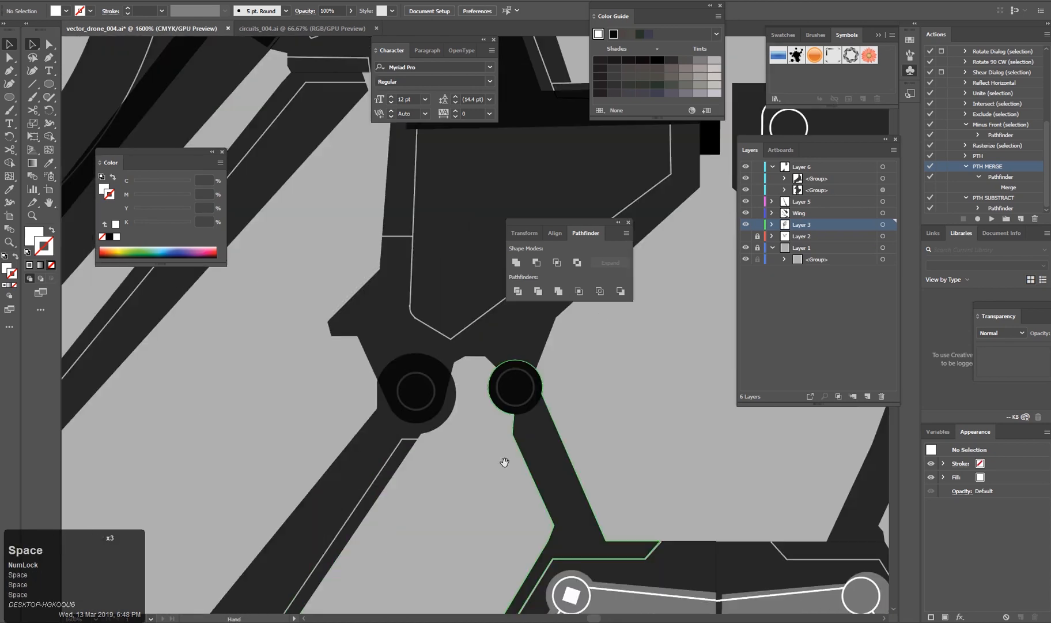
scroll(475, 446, up, 1)
click(745, 167)
click(404, 381)
scroll(412, 466, down, 4)
drag(382, 492, 434, 317)
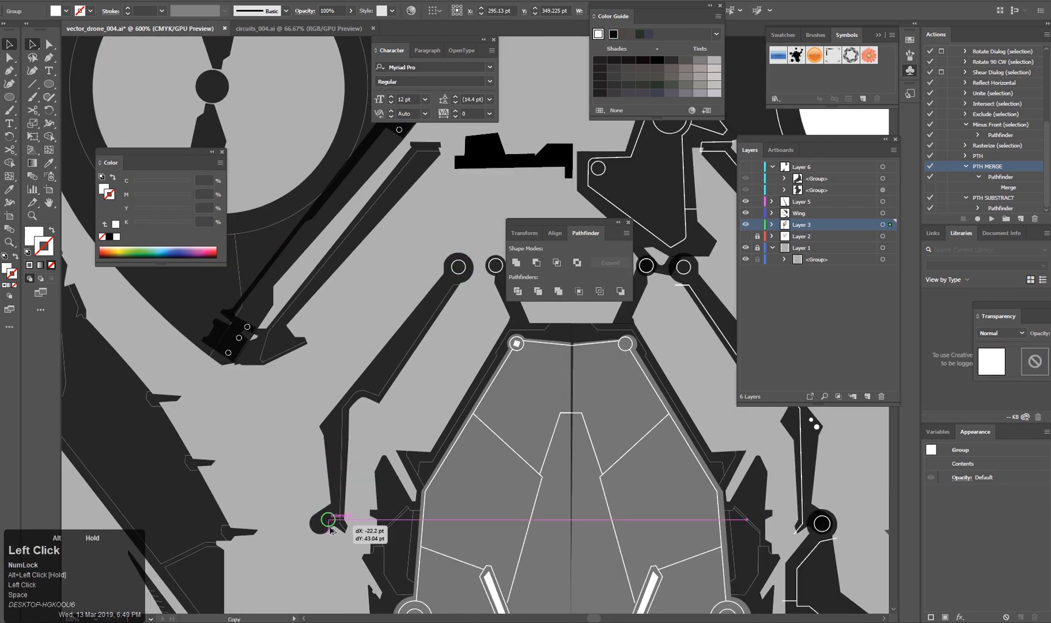
click(746, 166)
click(400, 415)
Examine the central body panel, its upper centre anchor and the surrounding left arm links.
scroll(424, 464, down, 2)
scroll(423, 464, up, 2)
drag(424, 464, 414, 354)
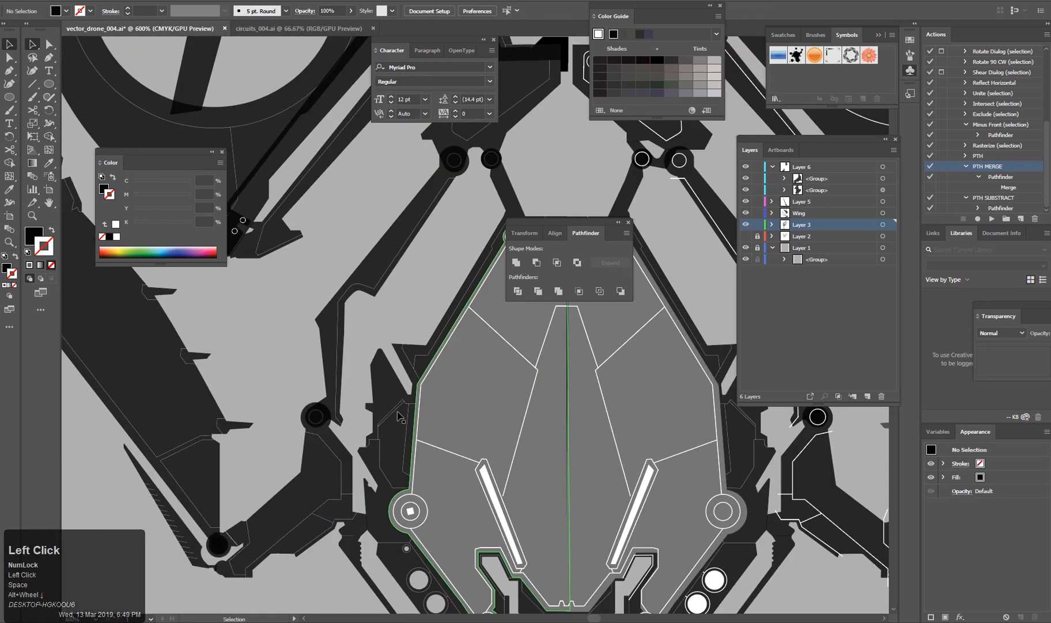
scroll(406, 346, down, 1)
drag(386, 582, 333, 480)
drag(468, 208, 434, 413)
scroll(433, 412, up, 4)
click(409, 238)
key(a)
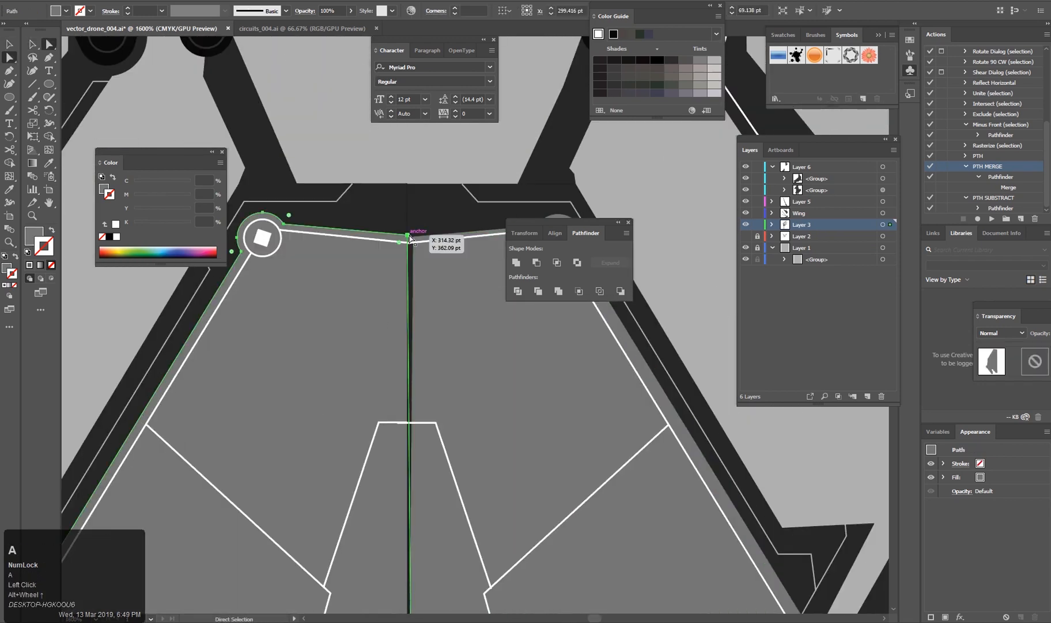
click(407, 158)
scroll(406, 157, down, 5)
drag(204, 408, 179, 462)
scroll(250, 423, up, 5)
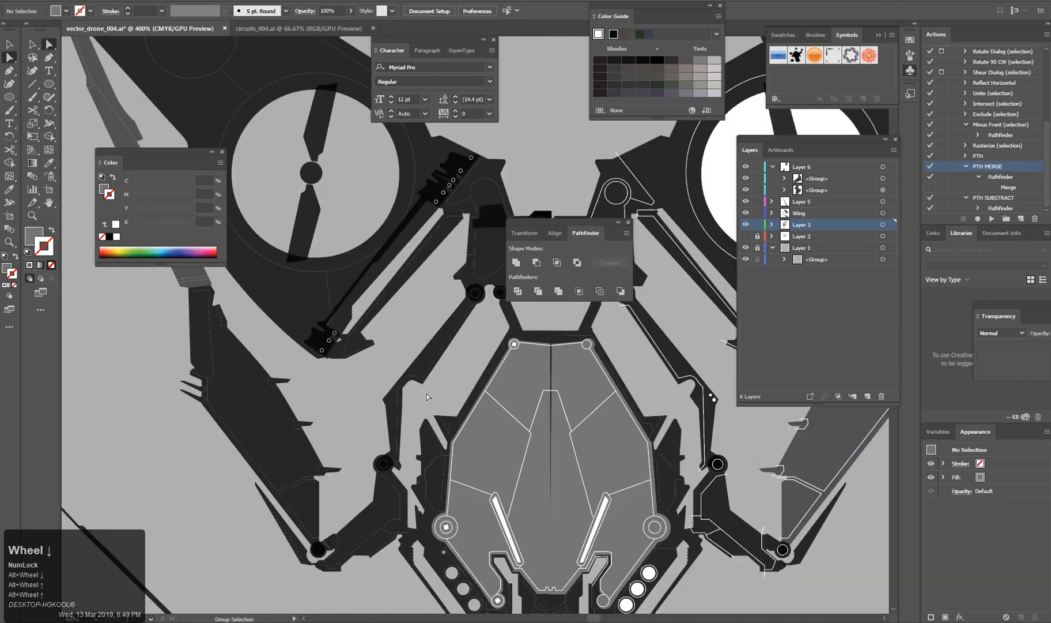
Draw a circle about 0.83 pt across beside the left arm's elbow, fill it white and place it on the elbow.
click(408, 461)
key(v)
click(375, 465)
scroll(374, 464, down, 5)
drag(387, 471, 447, 431)
scroll(447, 432, up, 5)
click(419, 394)
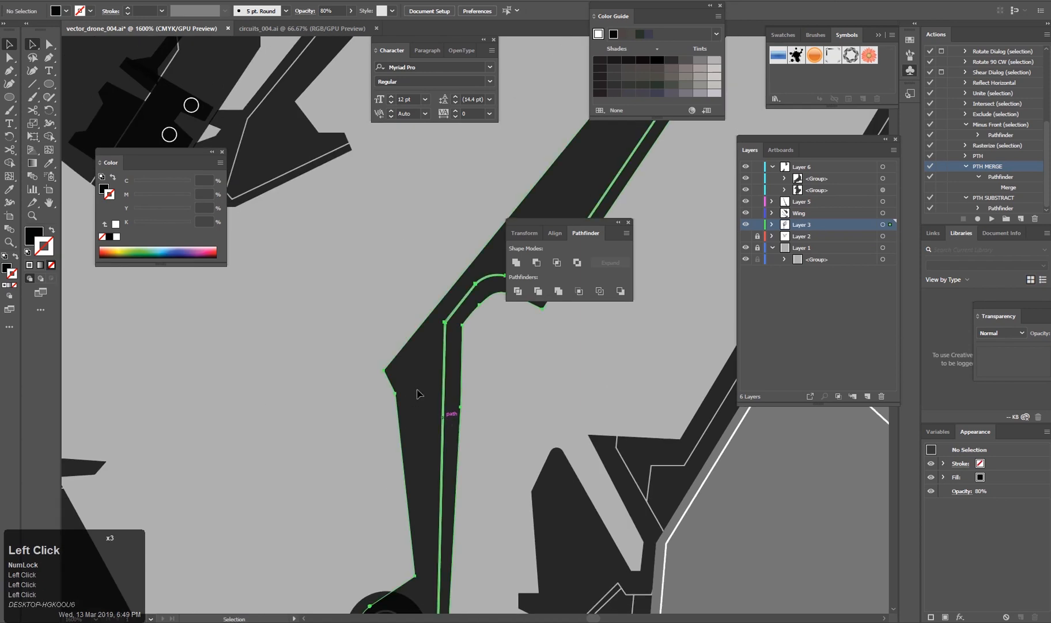
click(378, 408)
scroll(376, 406, up, 1)
key(e)
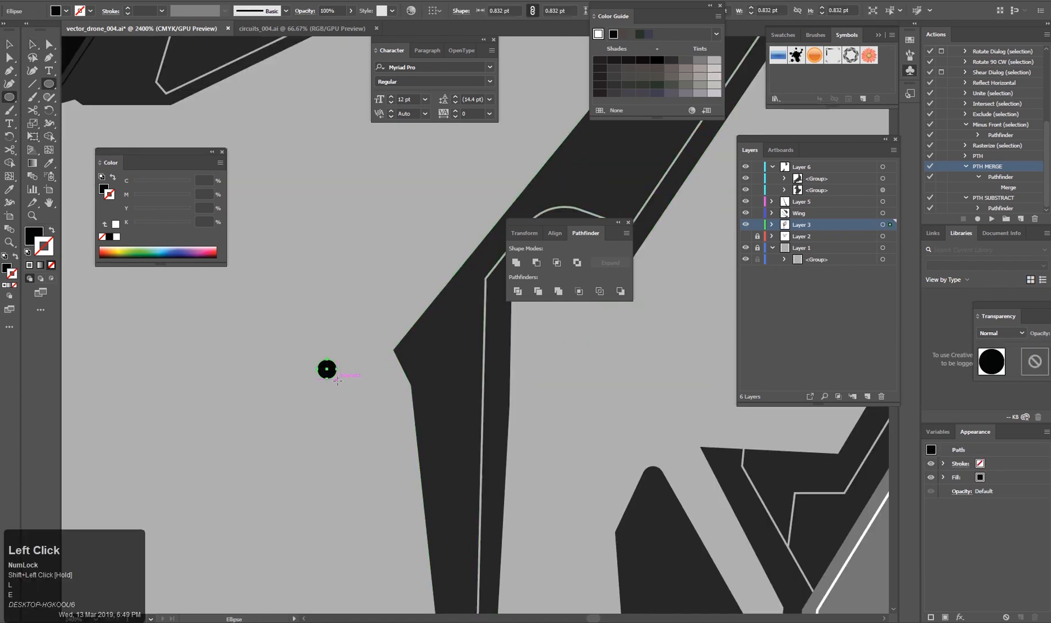
double_click(33, 236)
click(642, 239)
drag(345, 385, 440, 364)
Duplicate the small circle beside itself on the left arm's elbow and scale one of the pair smaller.
key(e)
key(v)
click(352, 449)
scroll(424, 355, up, 2)
drag(324, 432, 319, 426)
drag(319, 432, 366, 377)
scroll(551, 420, down, 9)
scroll(543, 421, up, 9)
click(402, 335)
key(e)
drag(456, 347, 436, 326)
key(v)
click(493, 421)
scroll(494, 420, down, 3)
scroll(438, 391, down, 2)
scroll(416, 408, up, 1)
Subtract both small circles from the left arm link to cut two holes at its elbow.
click(416, 408)
shift+click(387, 369)
shift+click(408, 342)
key(F3)
click(499, 307)
click(385, 372)
click(307, 331)
Unite the antenna brackets with their end pieces under the left lower wing and match their appearance to the wing.
scroll(427, 404, down, 6)
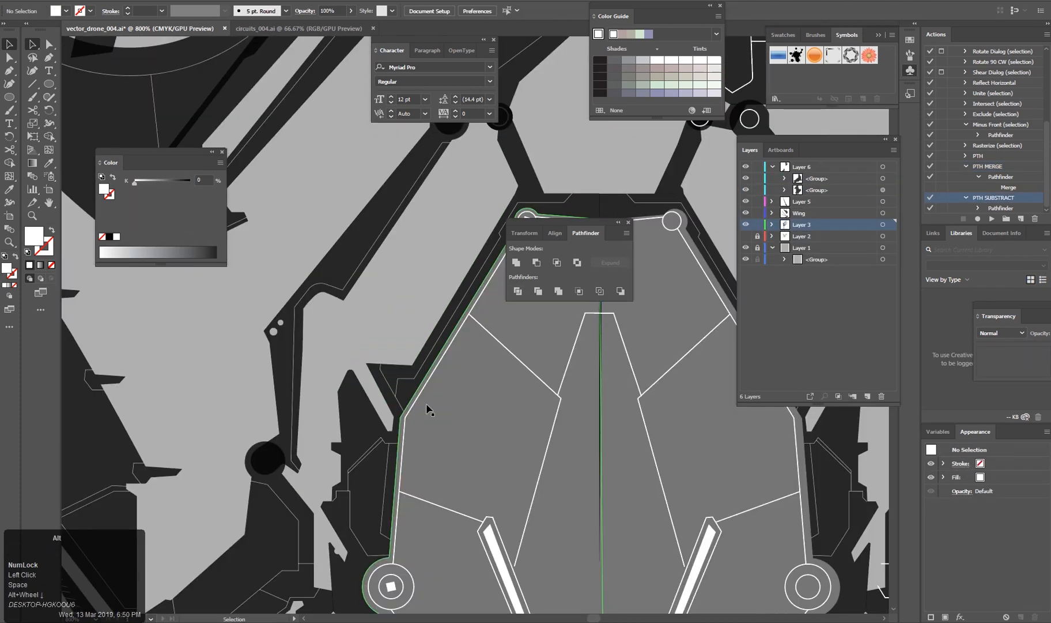
drag(476, 486, 359, 487)
scroll(427, 488, down, 2)
drag(345, 576, 375, 465)
scroll(358, 459, up, 3)
drag(385, 504, 353, 446)
scroll(353, 447, down, 1)
drag(407, 593, 430, 415)
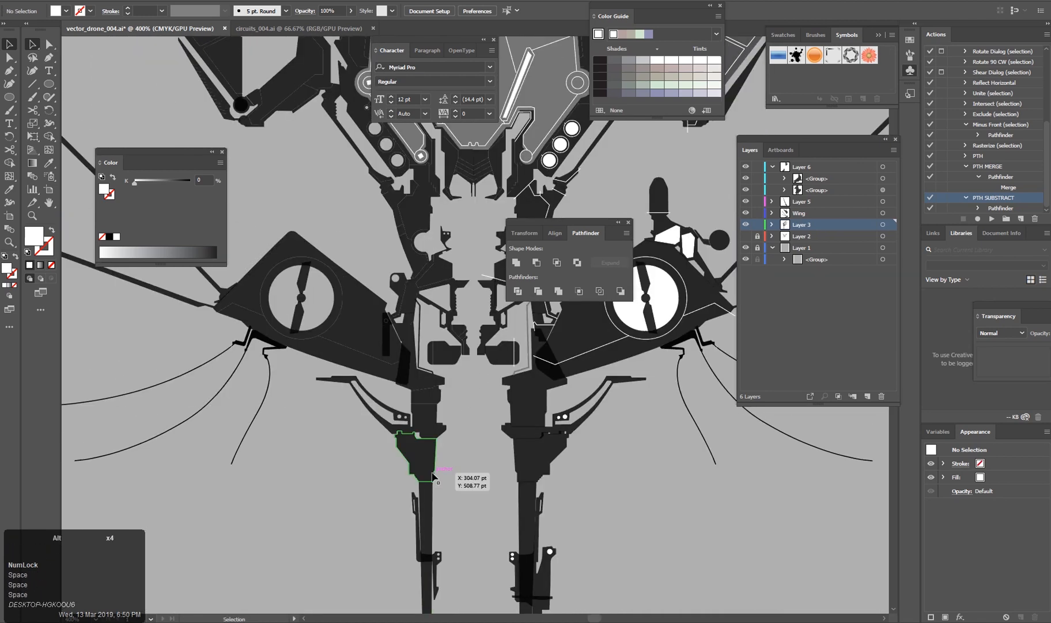
scroll(509, 459, down, 2)
scroll(359, 361, up, 5)
drag(360, 361, 374, 314)
scroll(374, 314, up, 2)
click(380, 356)
shift+click(427, 363)
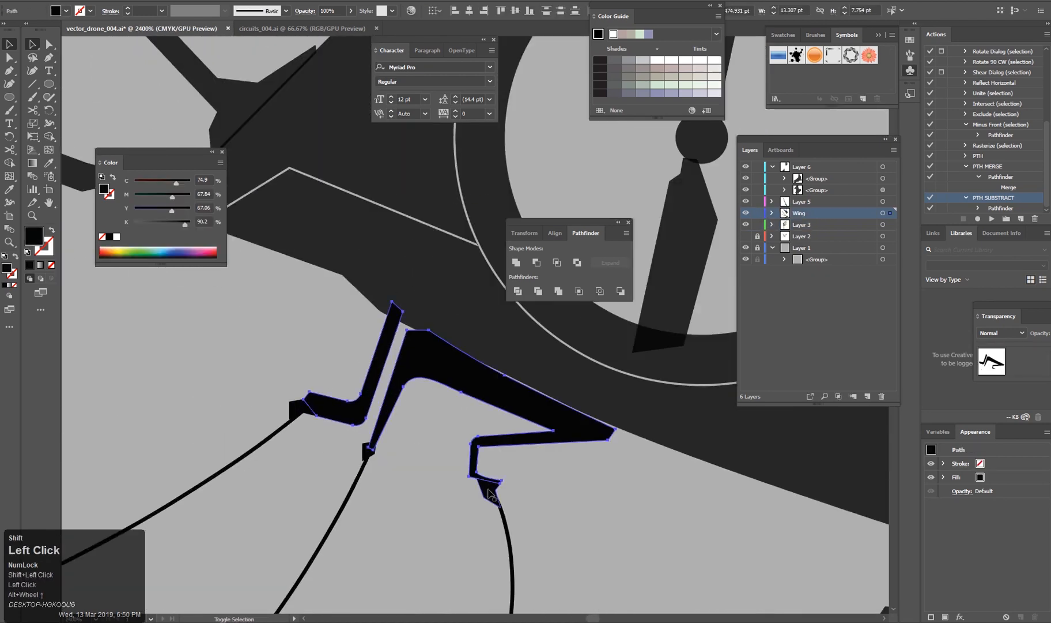
click(517, 262)
key(i)
click(415, 302)
key(ctrl+shift+a)
Pull the upper anchors of the antenna brackets back from the left lower wing, leaving a narrow gap along its edge.
key(a)
click(438, 344)
scroll(438, 344, up, 2)
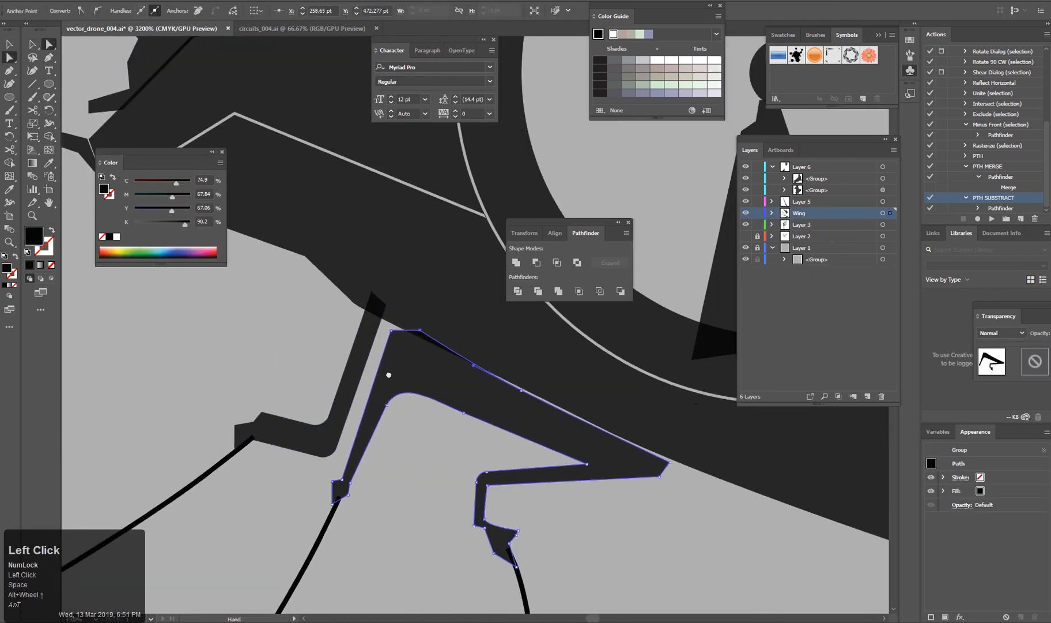
drag(412, 308, 387, 319)
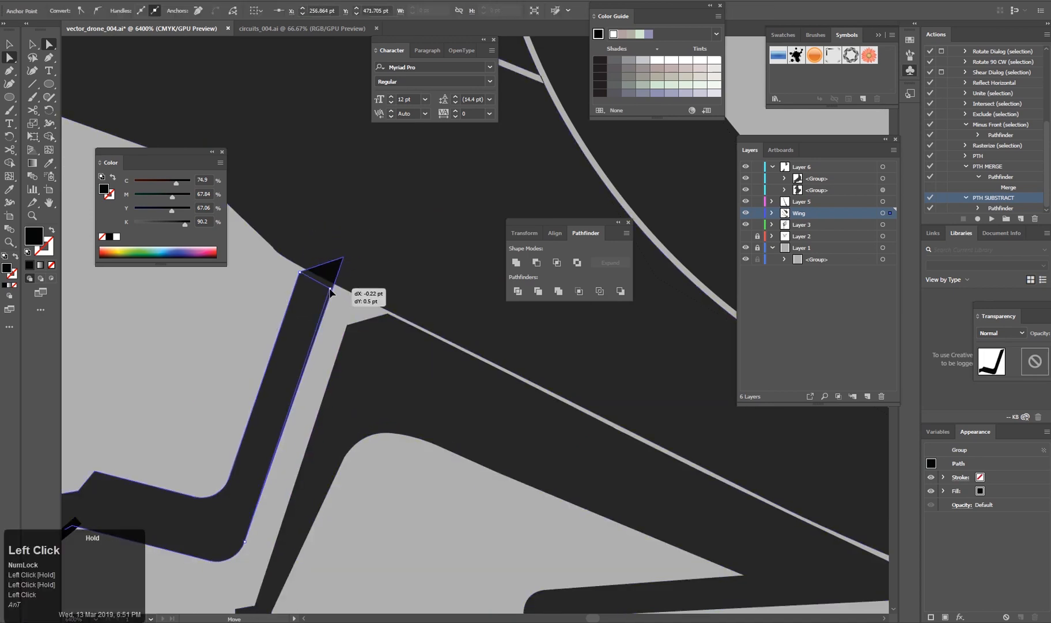
scroll(380, 470, down, 4)
scroll(397, 461, up, 1)
scroll(422, 509, down, 3)
Nudge the strut pieces at the outer tip of the left lower wing slightly away from the wing's edge.
drag(432, 389, 361, 516)
scroll(360, 483, down, 1)
scroll(401, 443, down, 2)
drag(399, 446, 400, 412)
scroll(341, 469, up, 7)
drag(490, 280, 436, 434)
scroll(429, 438, up, 4)
scroll(434, 434, down, 4)
drag(277, 346, 402, 496)
scroll(404, 489, up, 3)
drag(463, 449, 614, 588)
drag(368, 346, 368, 347)
click(398, 429)
scroll(398, 429, down, 5)
scroll(444, 412, up, 7)
drag(426, 427, 420, 426)
Try to move an anchor in the notch of the upper strut bracket beside the left lower wing.
scroll(420, 427, down, 5)
drag(518, 579, 423, 445)
click(423, 447)
scroll(522, 557, up, 2)
drag(521, 557, 449, 426)
key(a)
click(456, 429)
click(393, 453)
scroll(393, 455, down, 6)
scroll(420, 481, up, 5)
click(358, 290)
drag(353, 288, 369, 290)
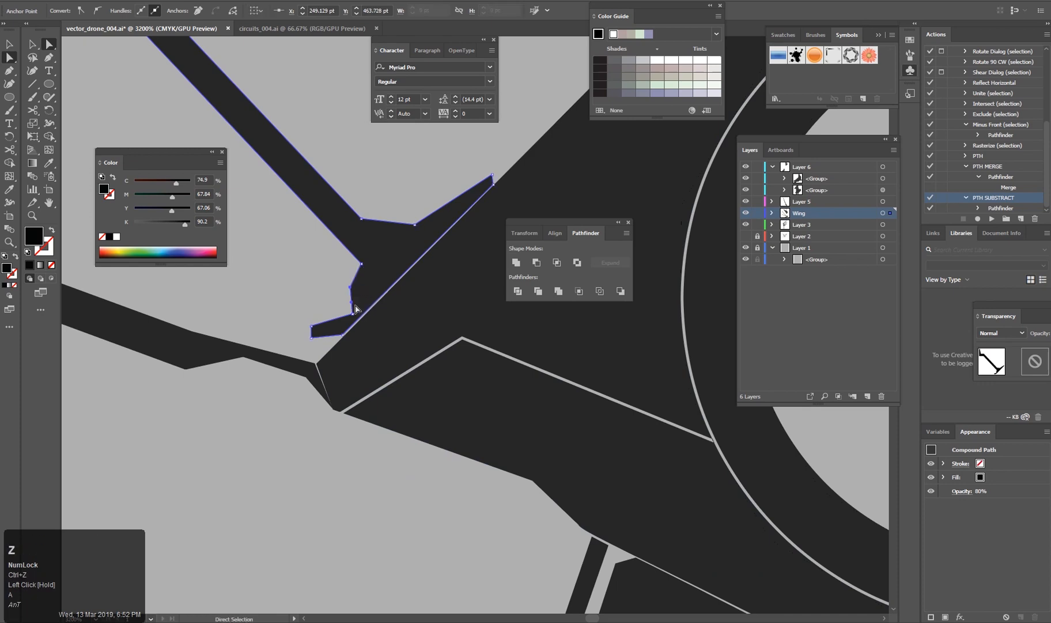
click(426, 441)
Examine the whole drone from the lower legs and wings up to the antennas and central body.
scroll(426, 350, down, 8)
scroll(490, 438, up, 2)
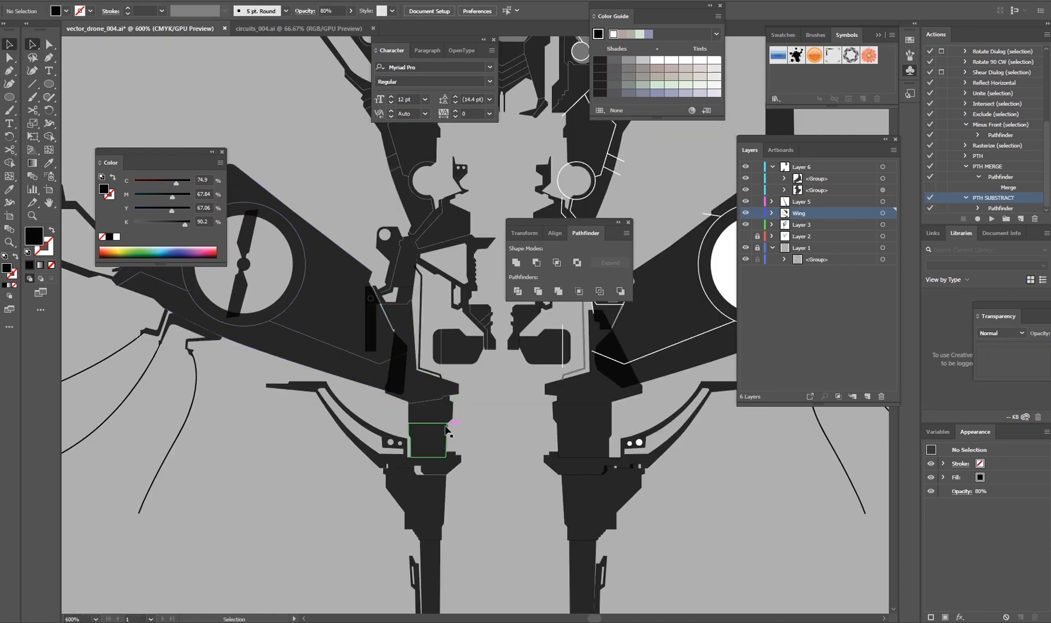
scroll(441, 411, up, 1)
scroll(503, 463, down, 3)
scroll(401, 461, up, 3)
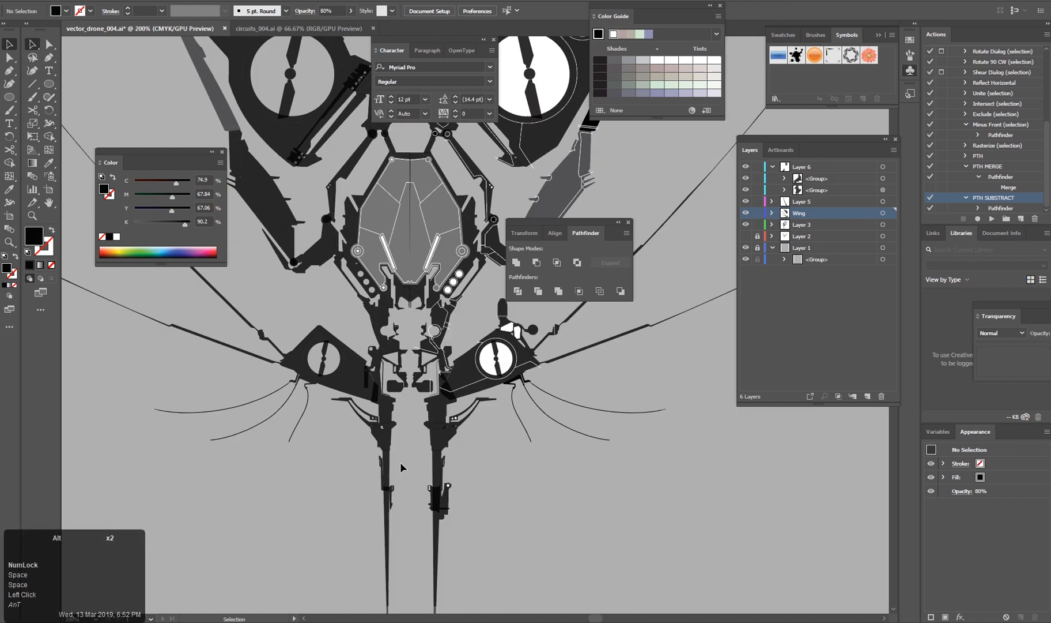
scroll(411, 430, down, 4)
drag(401, 214, 478, 416)
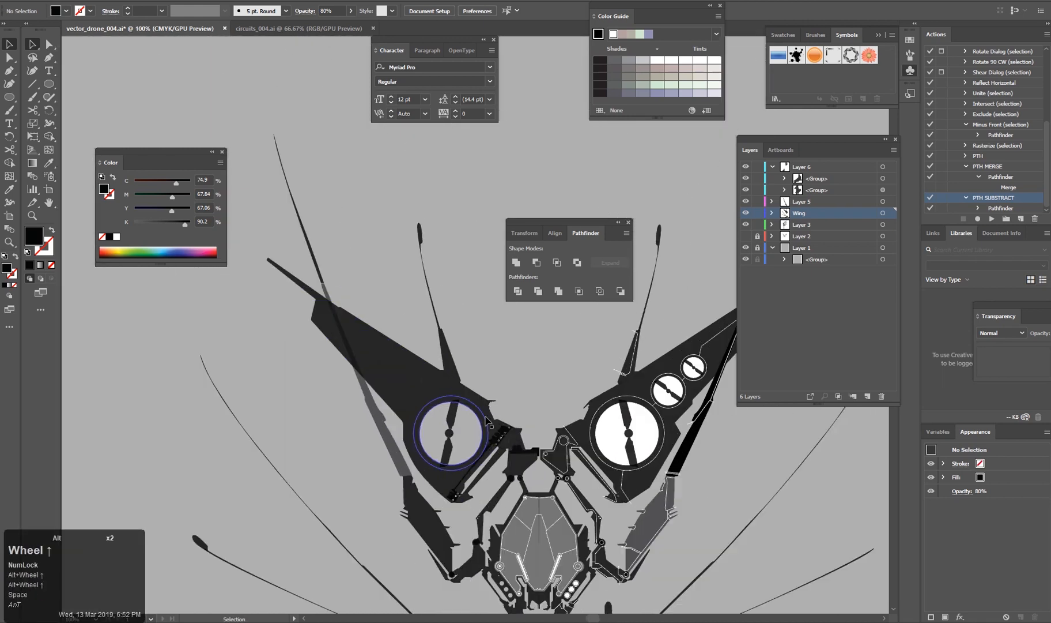
scroll(477, 415, up, 2)
drag(483, 602, 439, 372)
scroll(440, 385, up, 3)
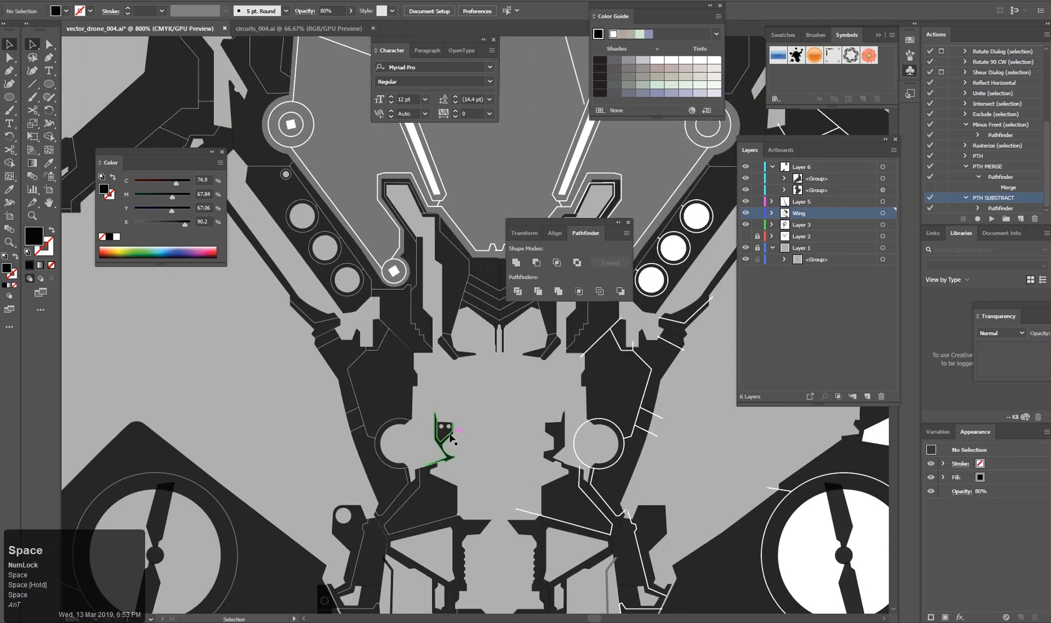
scroll(712, 456, down, 4)
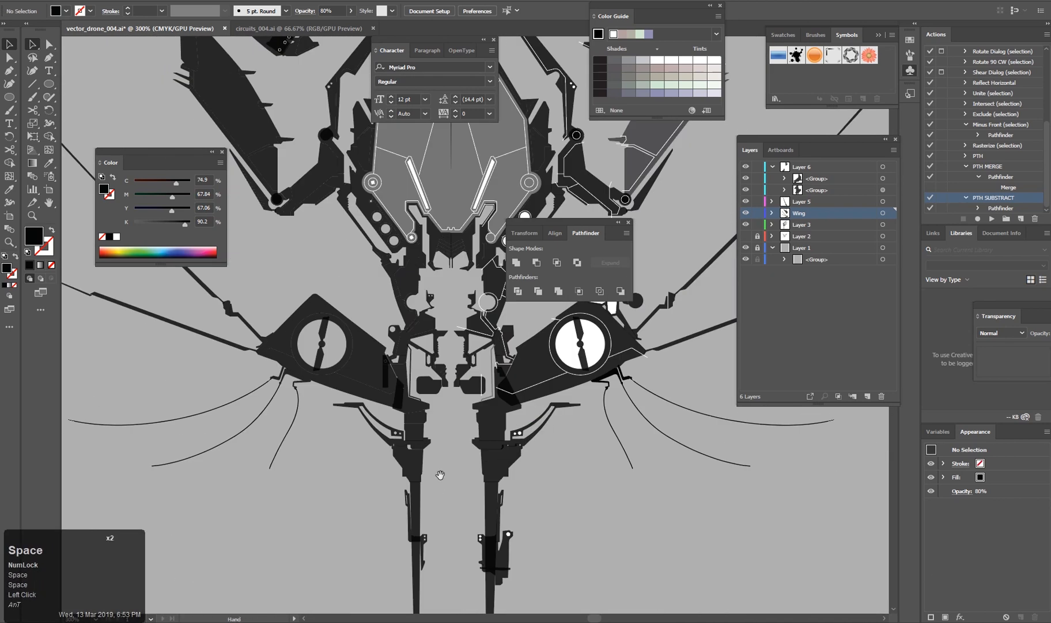
drag(437, 476, 442, 513)
scroll(448, 466, up, 2)
scroll(448, 464, down, 2)
drag(448, 462, 452, 485)
Try to place the thin bar below the central chevron plate at a slant over the left claw.
scroll(450, 476, up, 7)
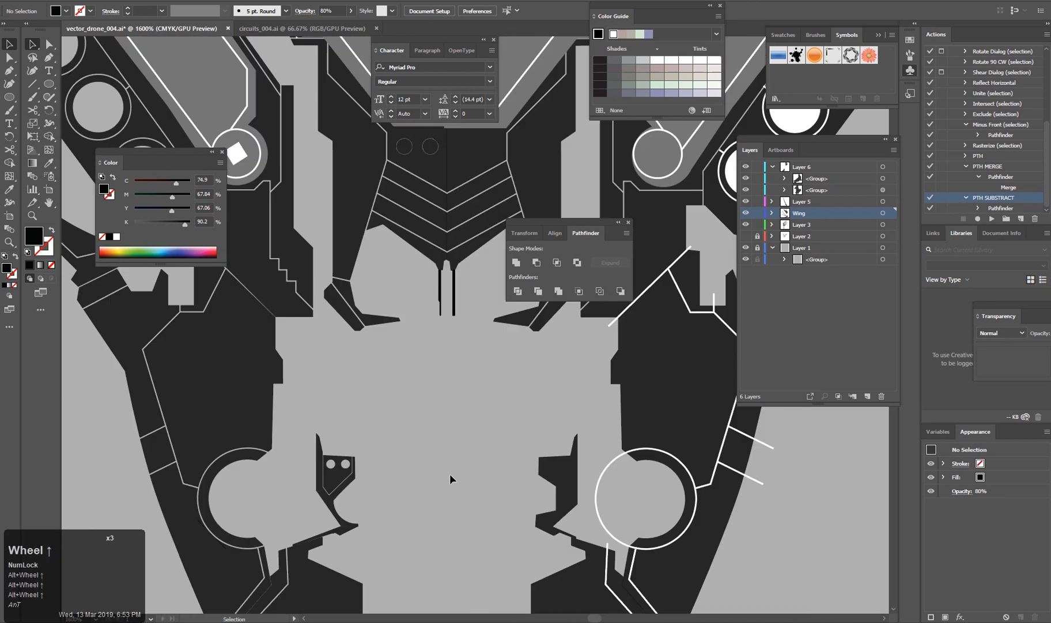
drag(451, 156, 479, 356)
drag(408, 439, 471, 366)
key(e)
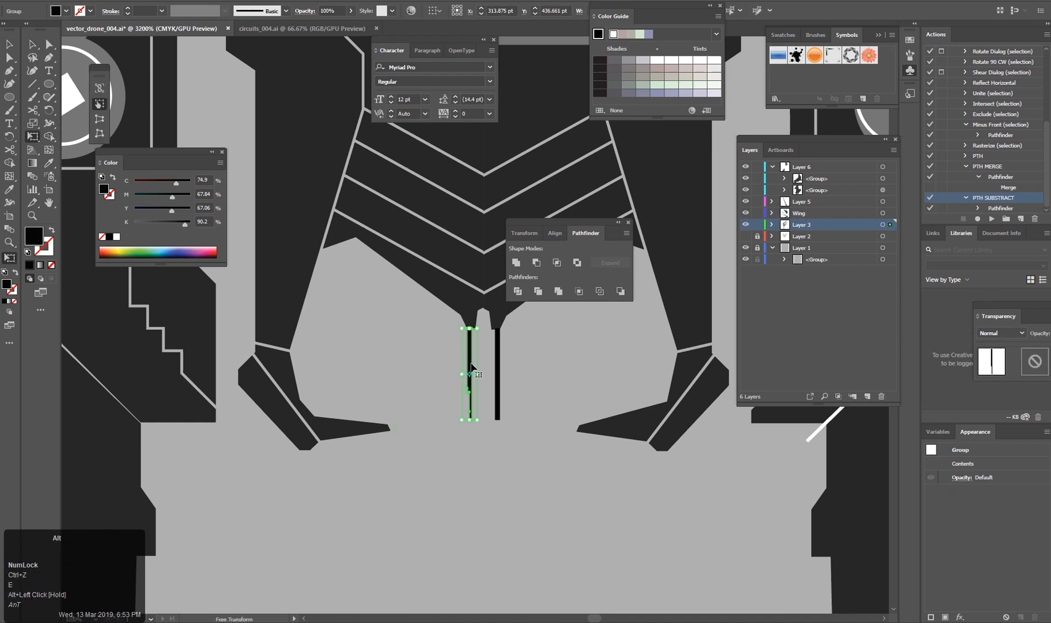
drag(397, 387, 396, 387)
key(e)
drag(397, 362, 378, 404)
key(e)
click(414, 461)
scroll(415, 465, down, 3)
scroll(416, 465, up, 2)
drag(420, 467, 422, 441)
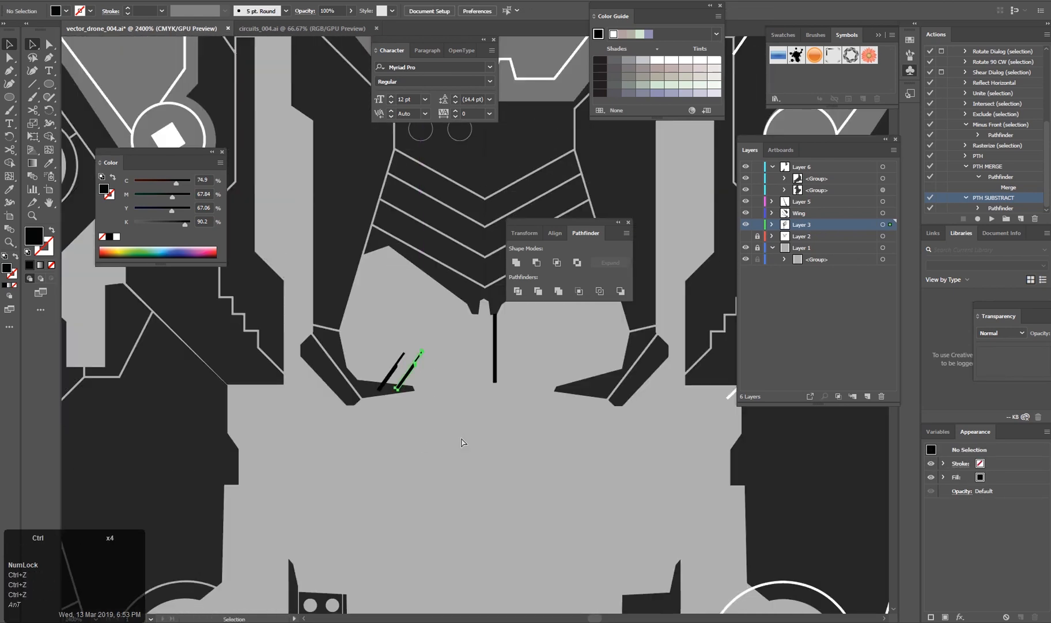
Place a vertical copy of the thin bar from below the chevron plate over the left claw's tip.
drag(416, 381, 416, 380)
click(464, 465)
scroll(464, 465, down, 3)
scroll(464, 465, up, 2)
click(396, 314)
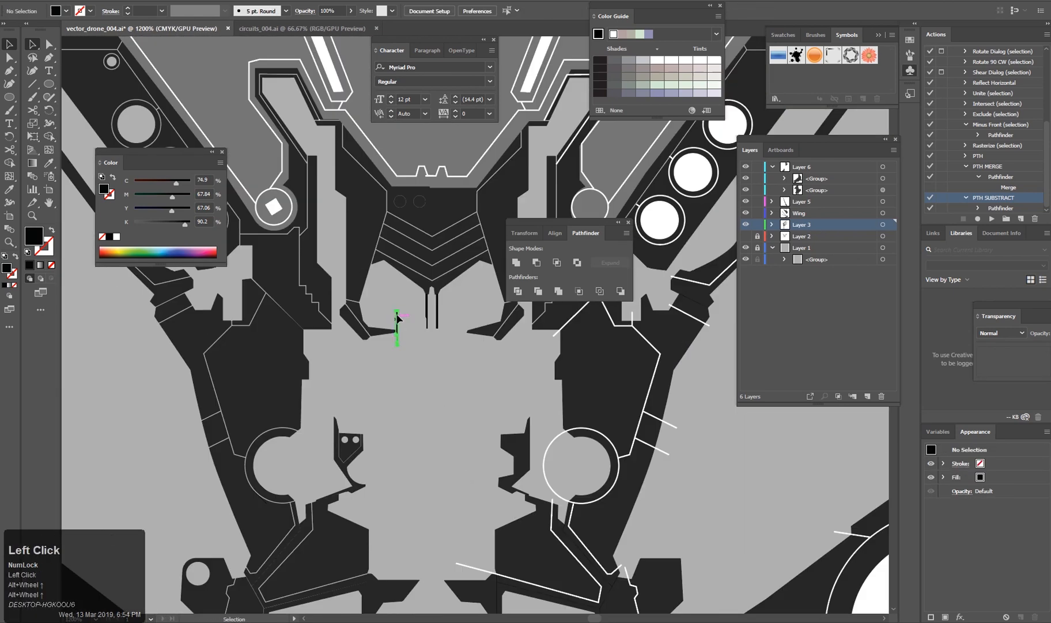
Shift the copied bar along the left claw's tip and rotate it so it crosses the tip at a slant.
scroll(418, 485, up, 2)
drag(393, 321, 390, 486)
drag(370, 288, 345, 289)
key(e)
drag(371, 307, 339, 328)
click(417, 427)
scroll(417, 428, down, 3)
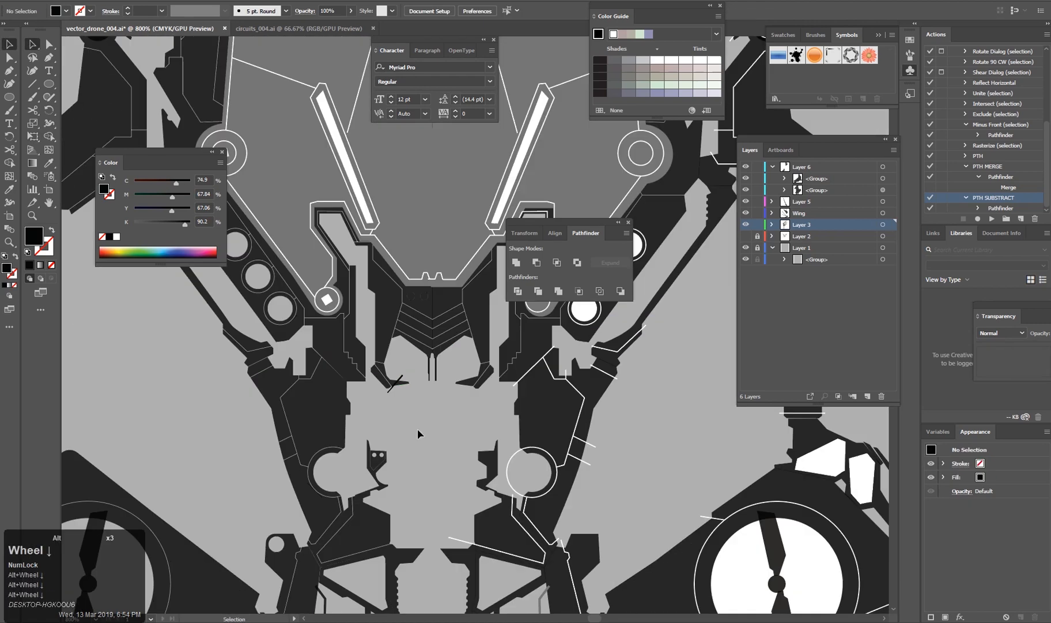
Delete the thin slanted strip at the upper edge of the left body side plate inside its group.
scroll(417, 428, up, 3)
click(295, 181)
key(Delete)
scroll(367, 403, down, 5)
scroll(288, 337, up, 4)
scroll(344, 466, down, 5)
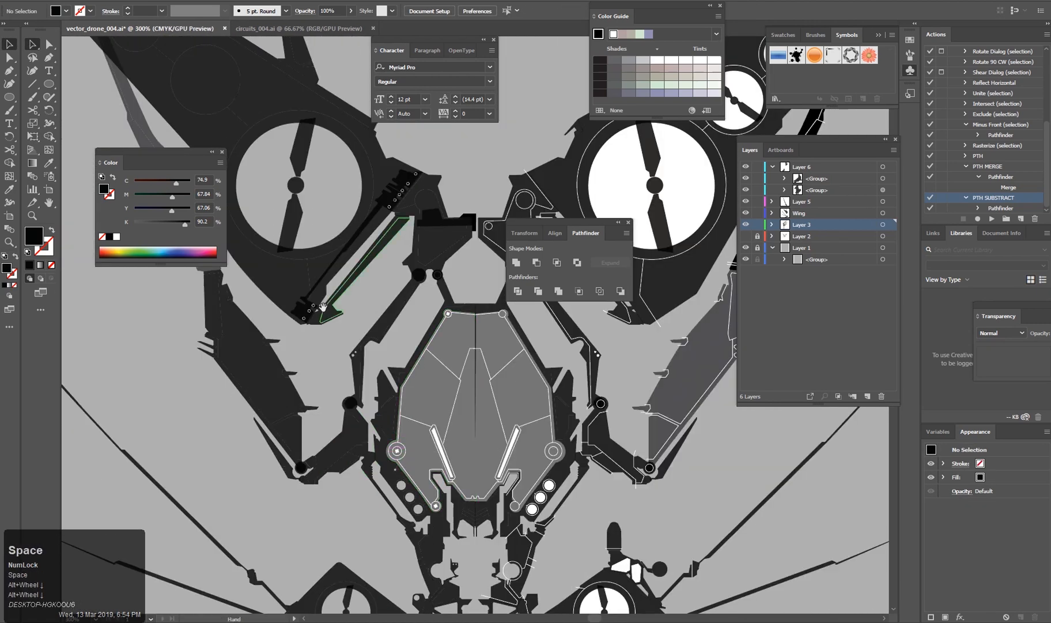
scroll(409, 461, up, 3)
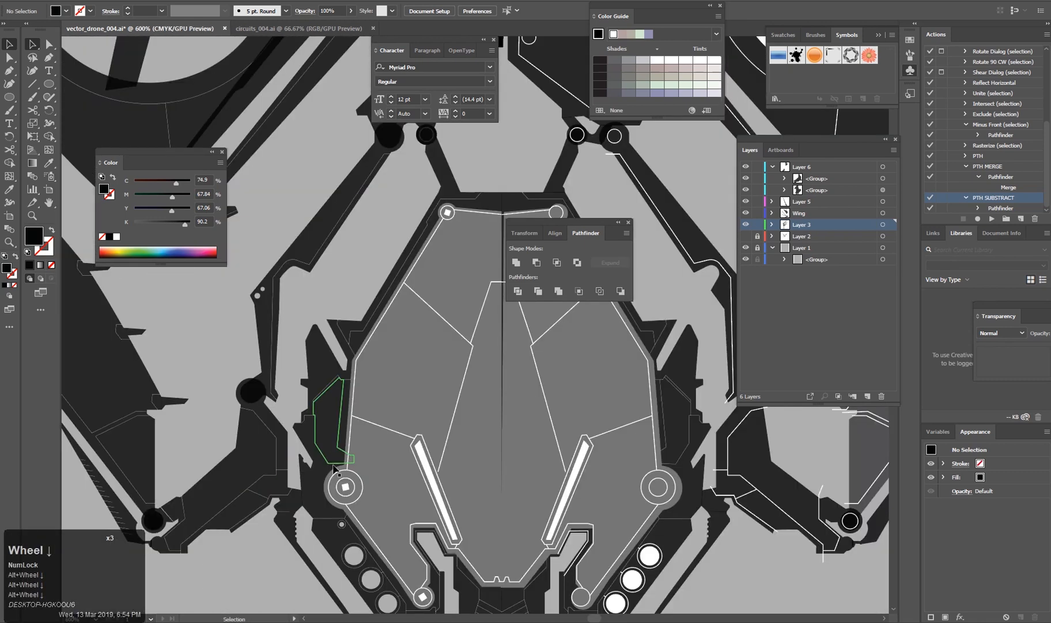
scroll(332, 464, up, 4)
click(295, 200)
double_click(295, 200)
click(295, 201)
key(Delete)
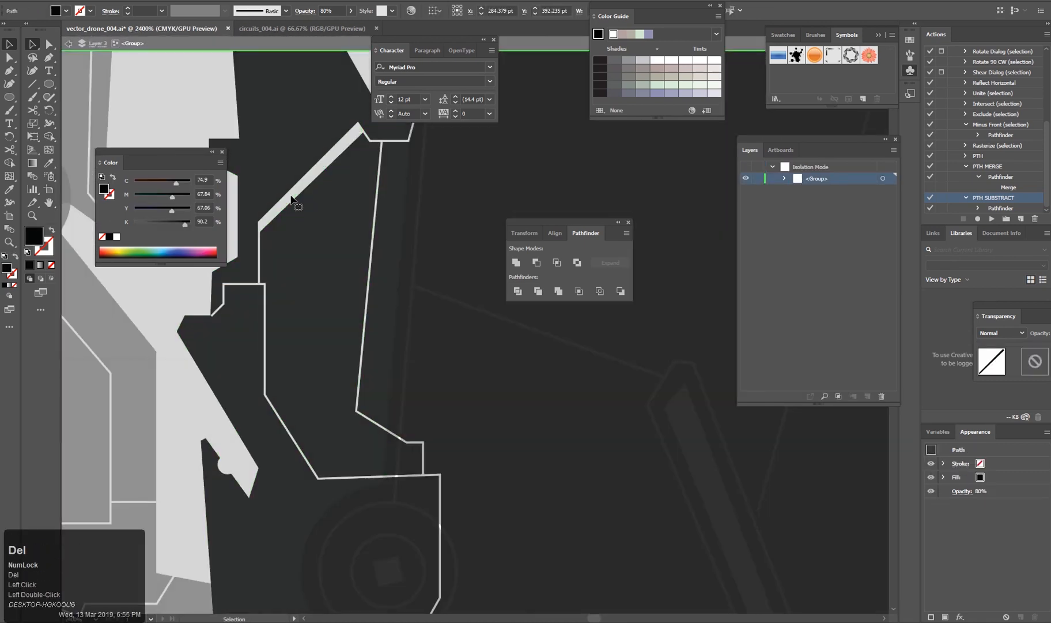
key(Escape)
Examine the whole drone from the body plates and upper wings down to the lower left wing and leg.
scroll(323, 425, down, 5)
drag(384, 464, 458, 482)
scroll(462, 469, down, 3)
drag(496, 420, 481, 455)
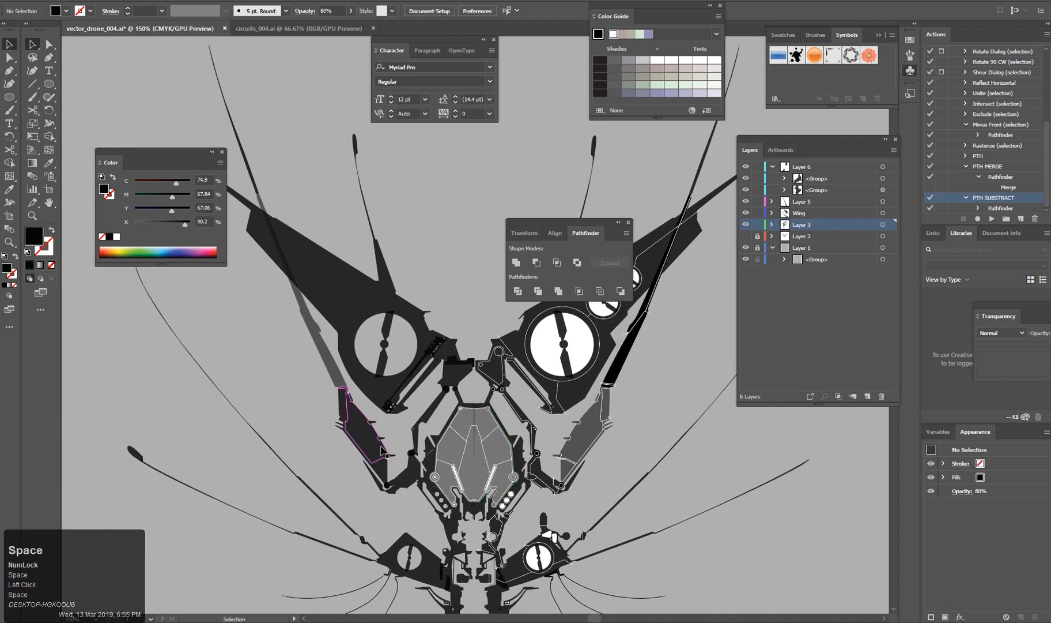
scroll(382, 427, up, 3)
scroll(379, 440, down, 3)
drag(455, 542, 376, 519)
scroll(376, 519, up, 3)
drag(369, 564, 499, 262)
scroll(456, 402, up, 2)
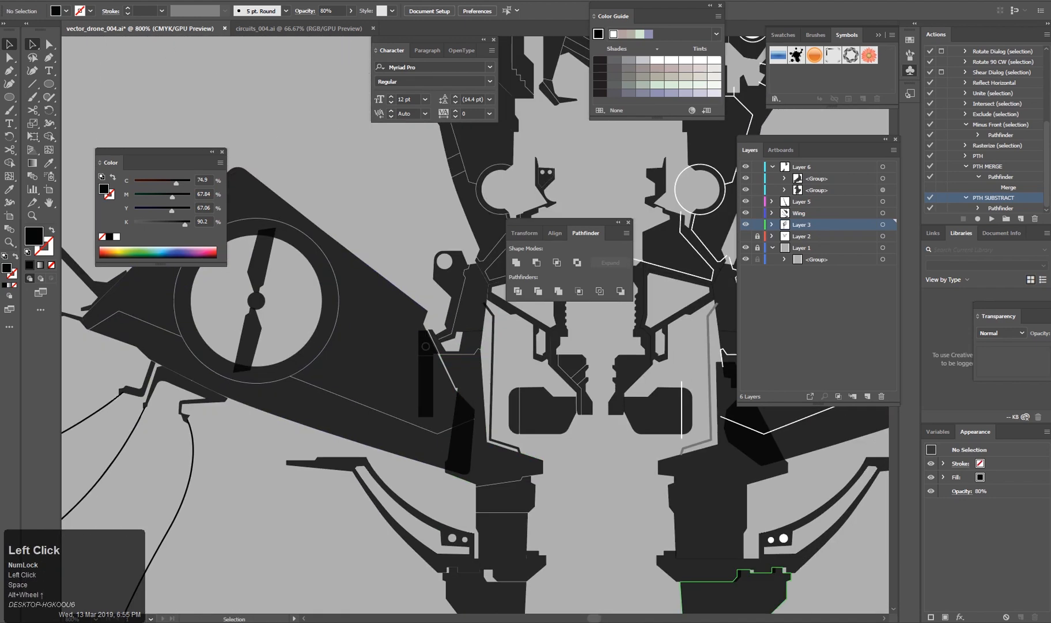
Hide the Wing layer and delete the lower segment of the vertical bar beside the left leg bracket.
click(746, 214)
scroll(420, 339, up, 3)
double_click(429, 441)
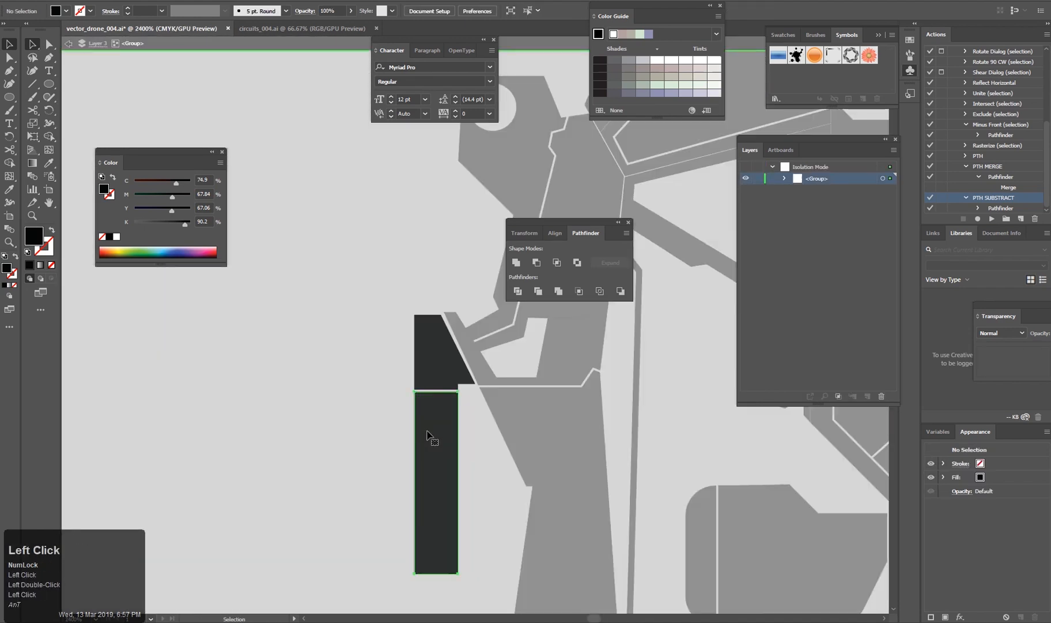
click(429, 438)
key(Delete)
Reshape the remaining bar piece beside the left leg into a slanted block by moving its outer anchors.
click(439, 346)
key(a)
click(413, 316)
drag(414, 316, 373, 417)
scroll(450, 426, down, 3)
scroll(438, 444, up, 3)
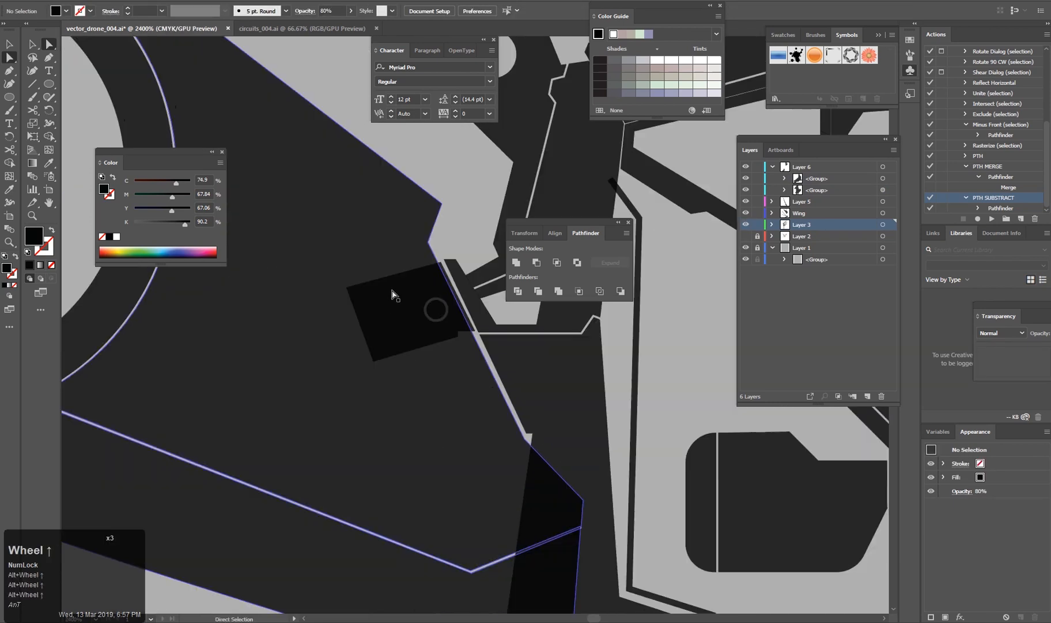
Adjust the slanted block's outer corner with the Wing layer hidden, and show the wing again.
click(745, 213)
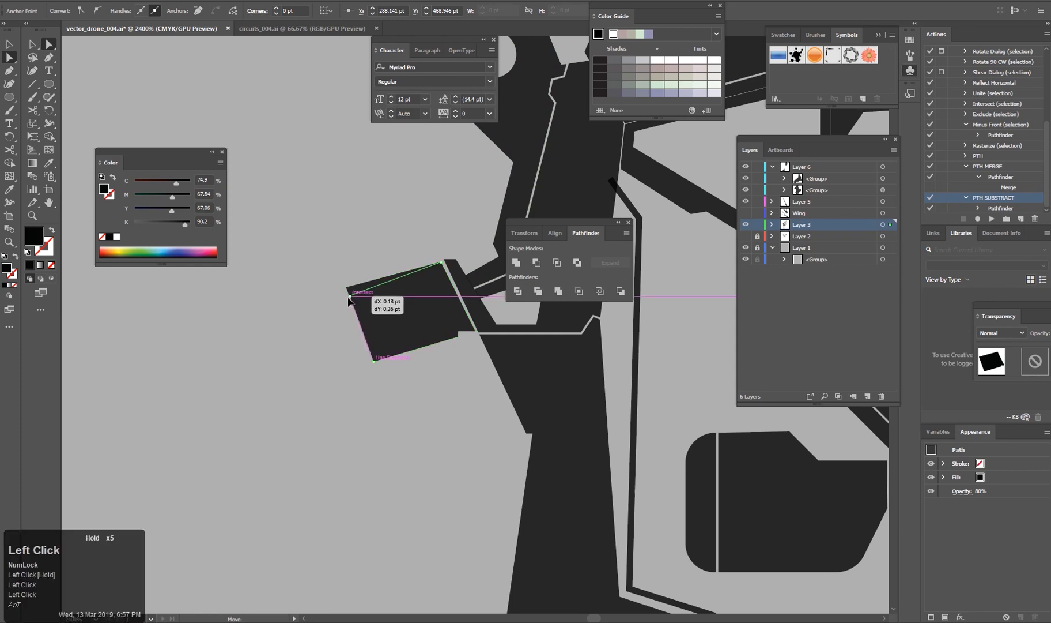
scroll(531, 549, down, 5)
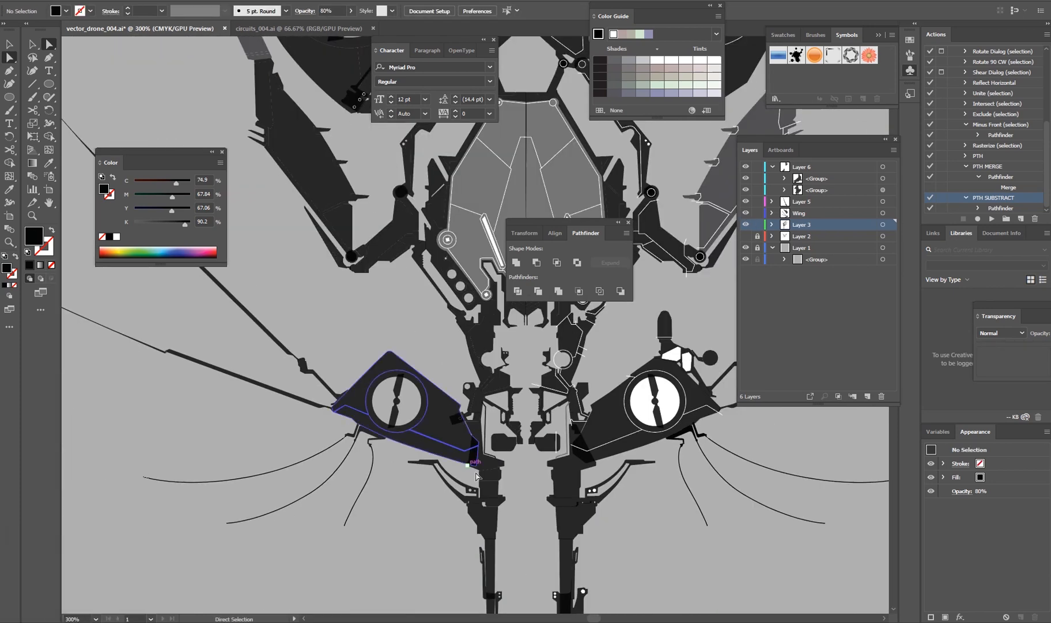
scroll(482, 476, up, 3)
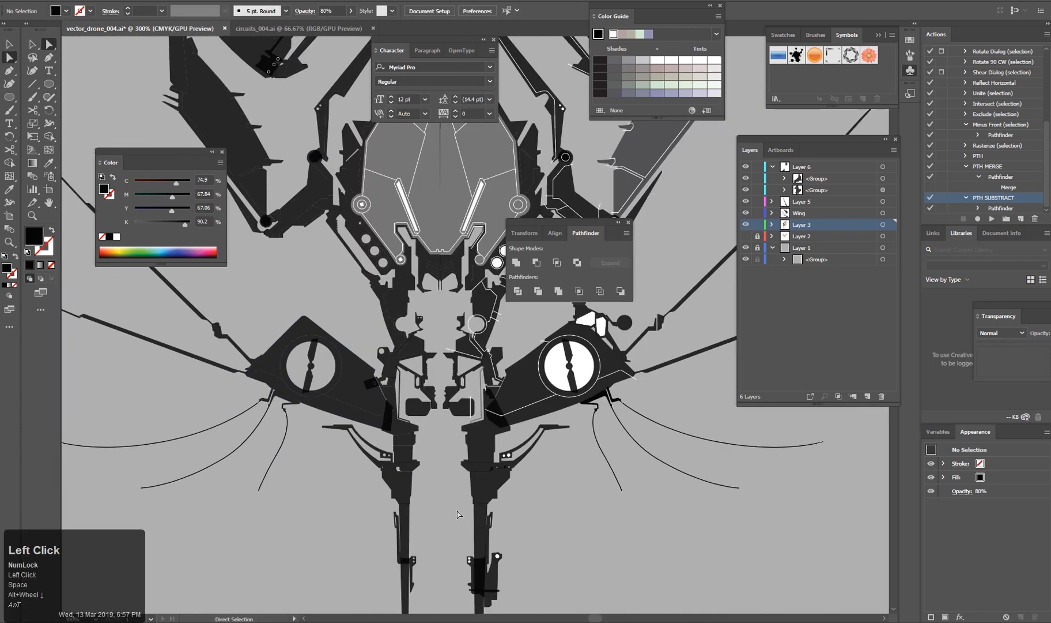
scroll(420, 426, up, 3)
scroll(452, 426, up, 2)
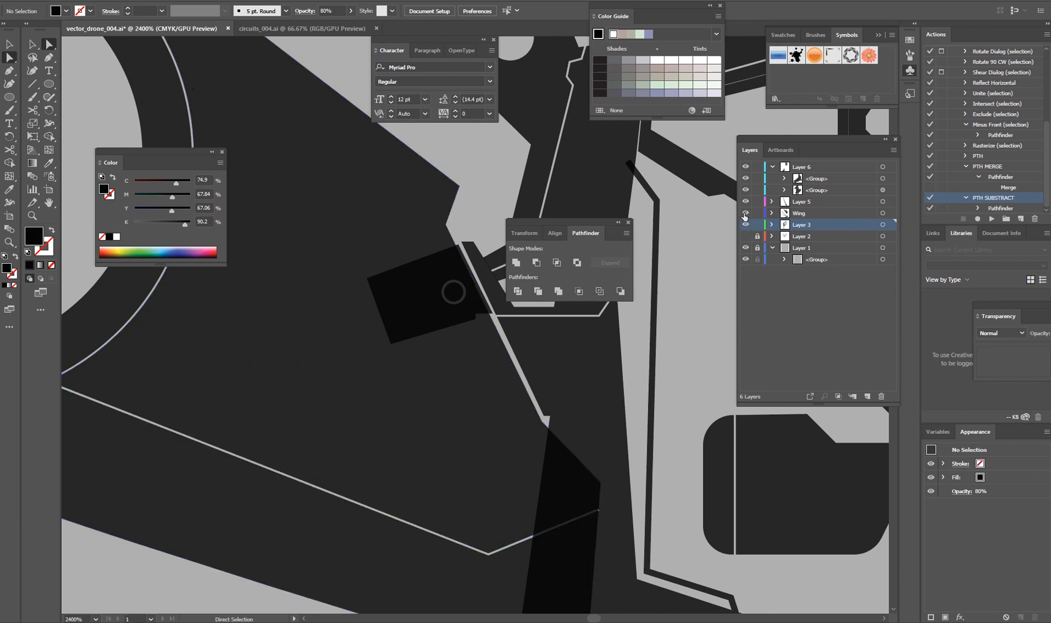
Extend the slanted block's outer end farther under the lower left wing while the Wing layer is hidden.
click(745, 214)
drag(386, 345, 314, 368)
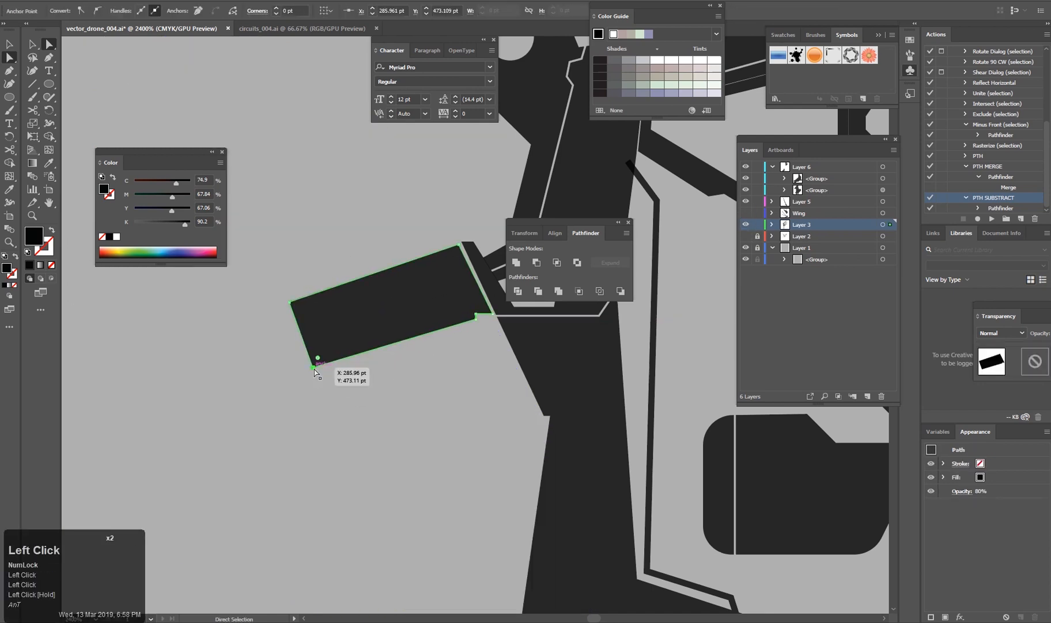
click(340, 400)
click(746, 213)
Show and unlock the sketch image on Layer 2 behind the drone and pick Free Transform.
scroll(434, 416, down, 11)
drag(544, 463, 532, 455)
scroll(532, 458, up, 1)
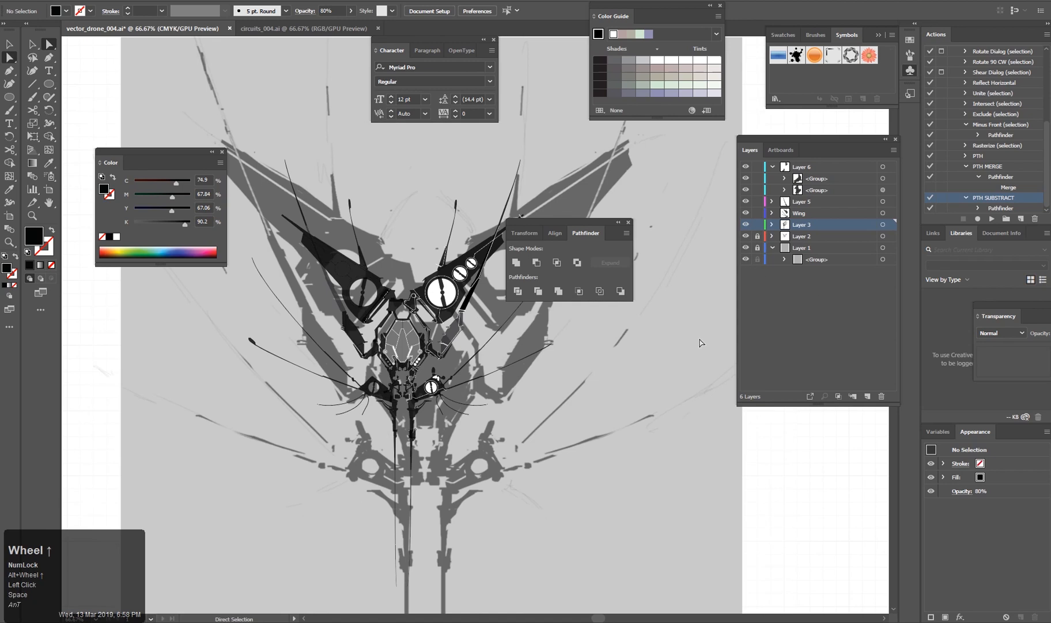
scroll(513, 507, down, 1)
key(e)
scroll(565, 463, down, 2)
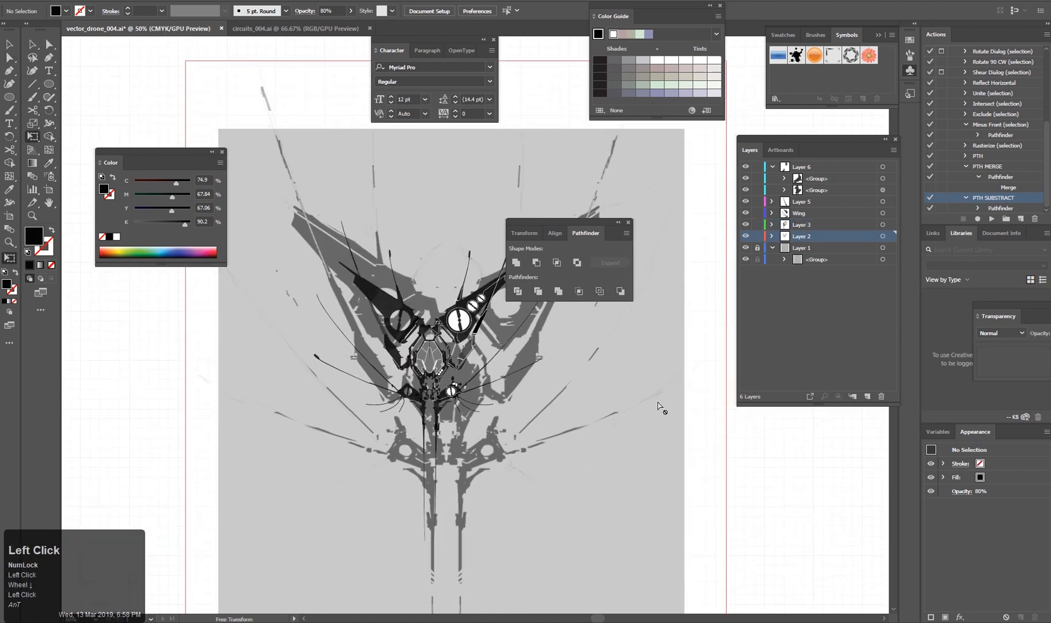
click(744, 237)
click(745, 237)
click(823, 250)
scroll(565, 465, down, 1)
key(e)
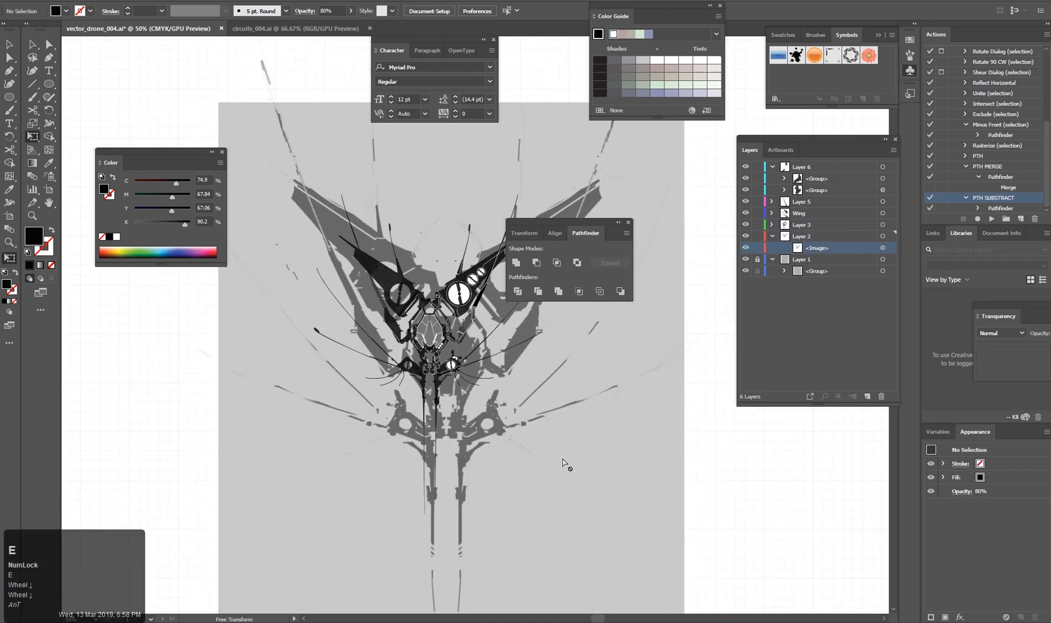
Compare the drone with and without the Layer 2 sketch image and leave the image hidden.
scroll(566, 464, down, 2)
click(610, 567)
scroll(700, 412, up, 2)
drag(312, 510, 415, 478)
click(415, 477)
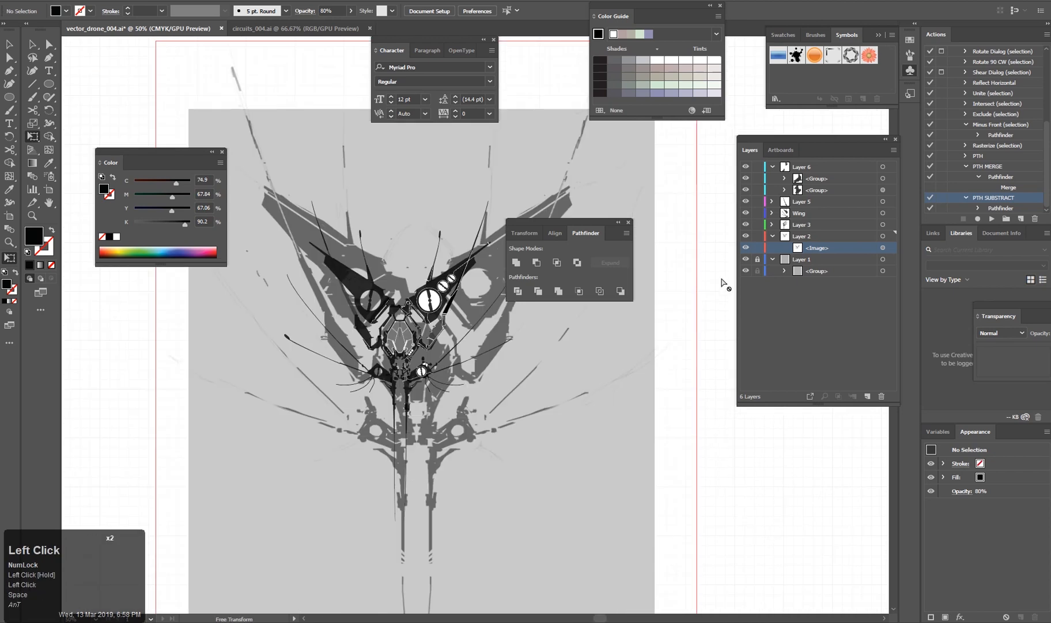
click(747, 248)
scroll(408, 395, up, 3)
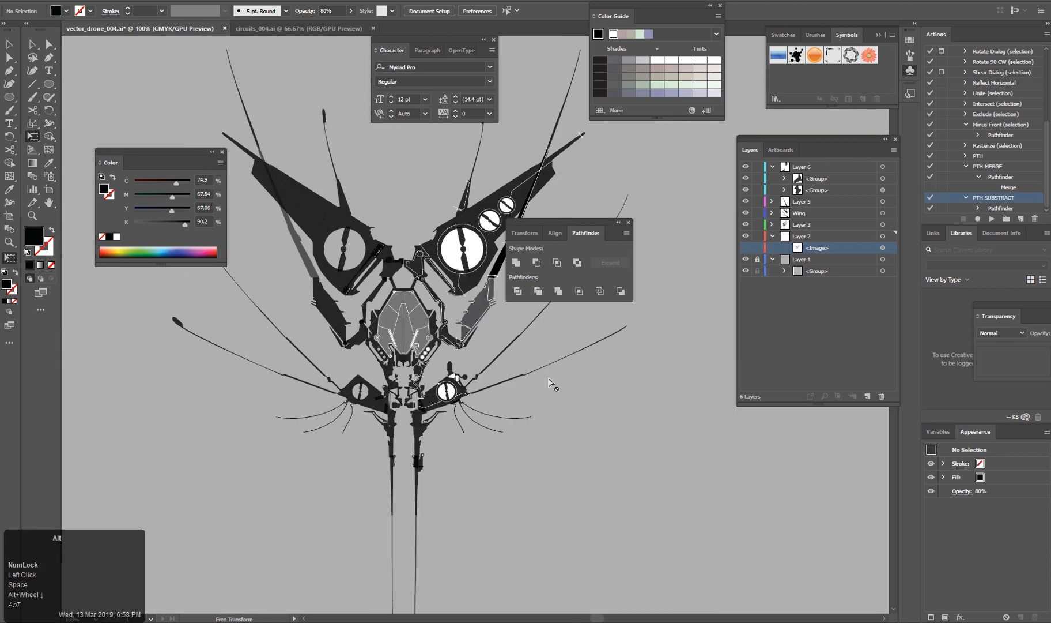
scroll(554, 387, down, 3)
click(746, 248)
click(747, 250)
click(747, 249)
click(746, 249)
Select the white outline lines and rings on the left half of the central body plate.
scroll(449, 348, up, 6)
click(258, 475)
scroll(258, 476, up, 1)
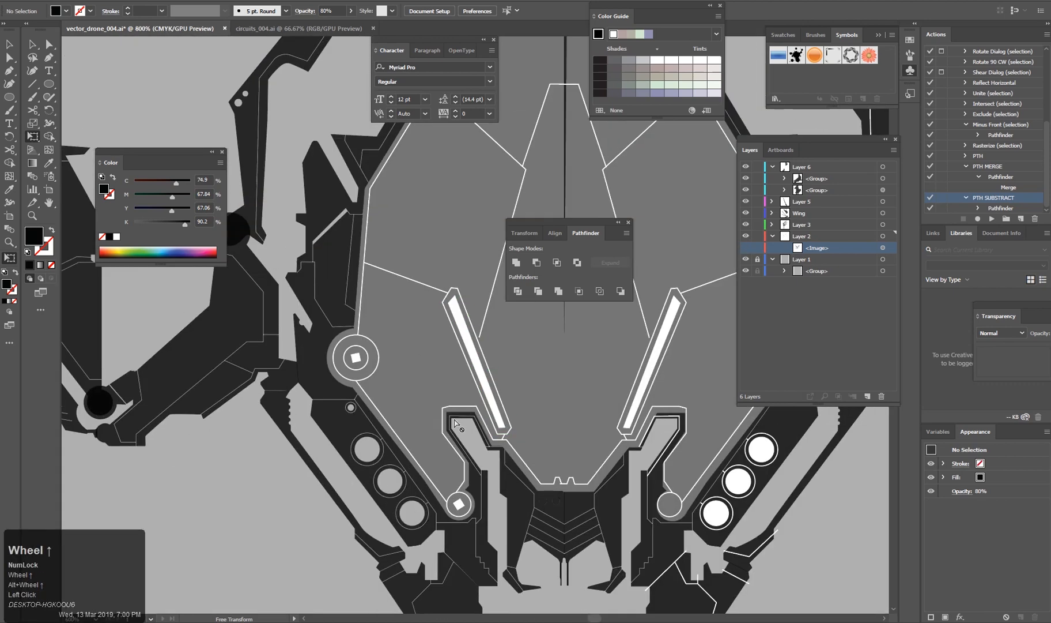
scroll(372, 458, down, 4)
scroll(392, 432, up, 3)
key(space)
scroll(391, 469, up, 3)
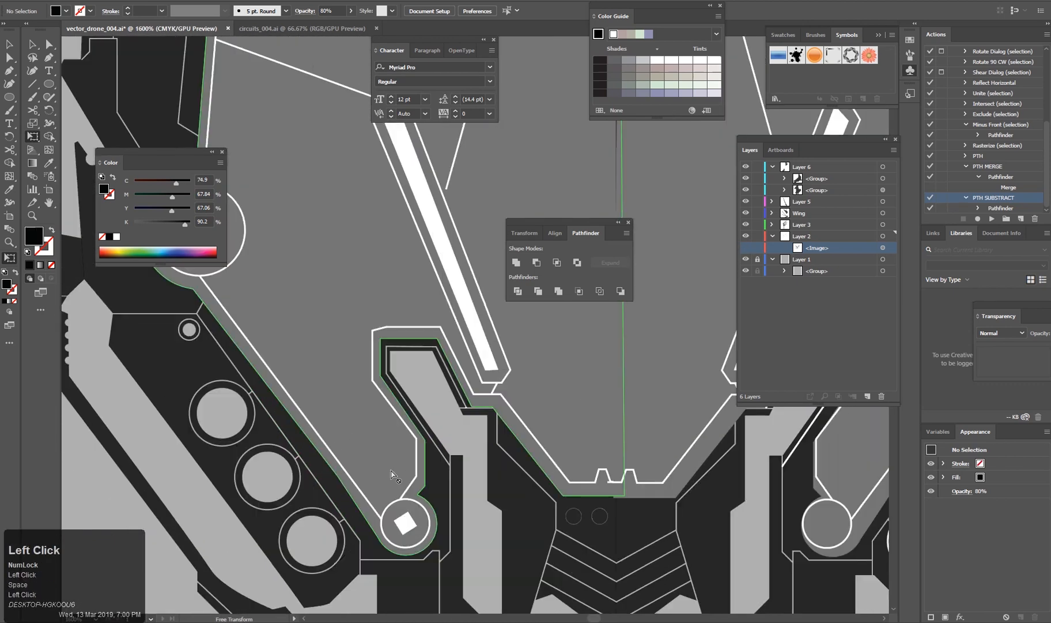
scroll(526, 462, up, 2)
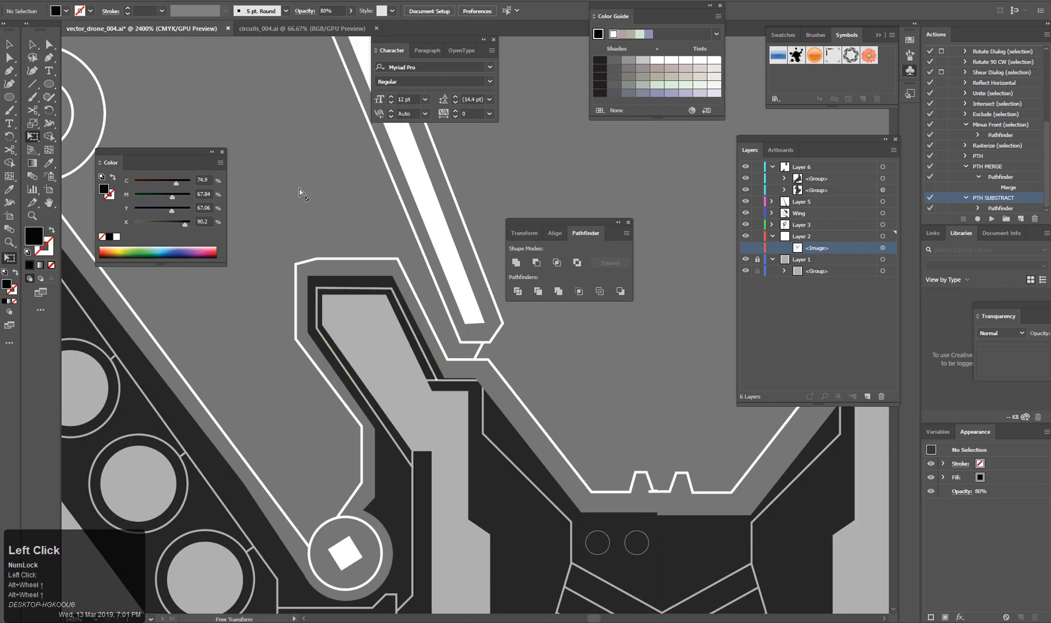
shift+click(348, 562)
drag(75, 176, 303, 408)
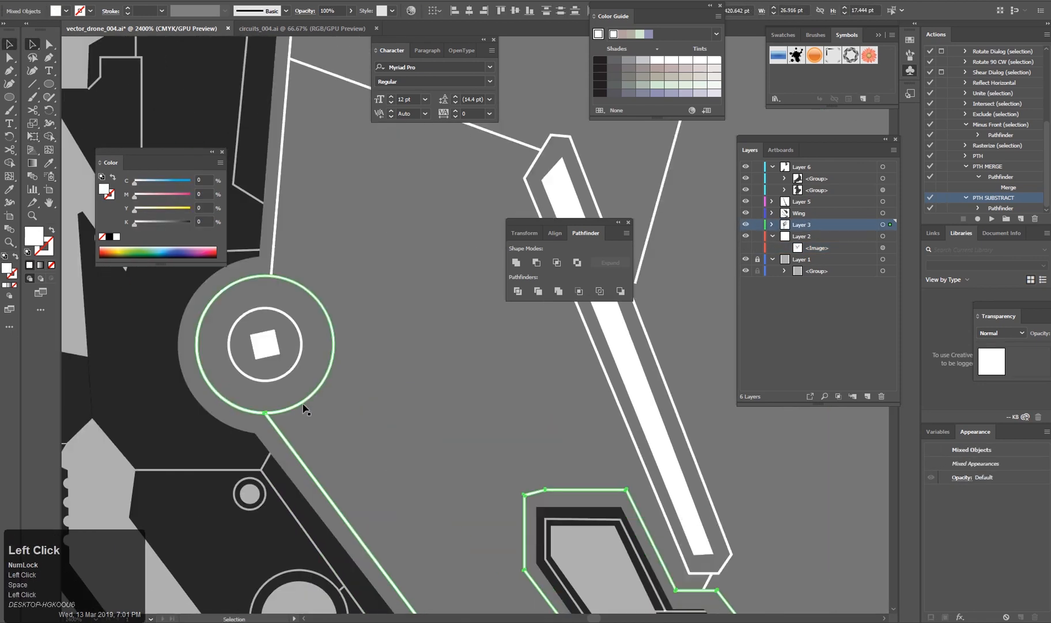
drag(300, 200, 298, 413)
Extend the lower end of the thin white line until it meets the outline of the left slot.
scroll(548, 343, down, 2)
drag(550, 332, 417, 405)
key(ctrl+z)
scroll(443, 577, up, 4)
key(a)
click(416, 446)
scroll(414, 467, up, 2)
click(404, 313)
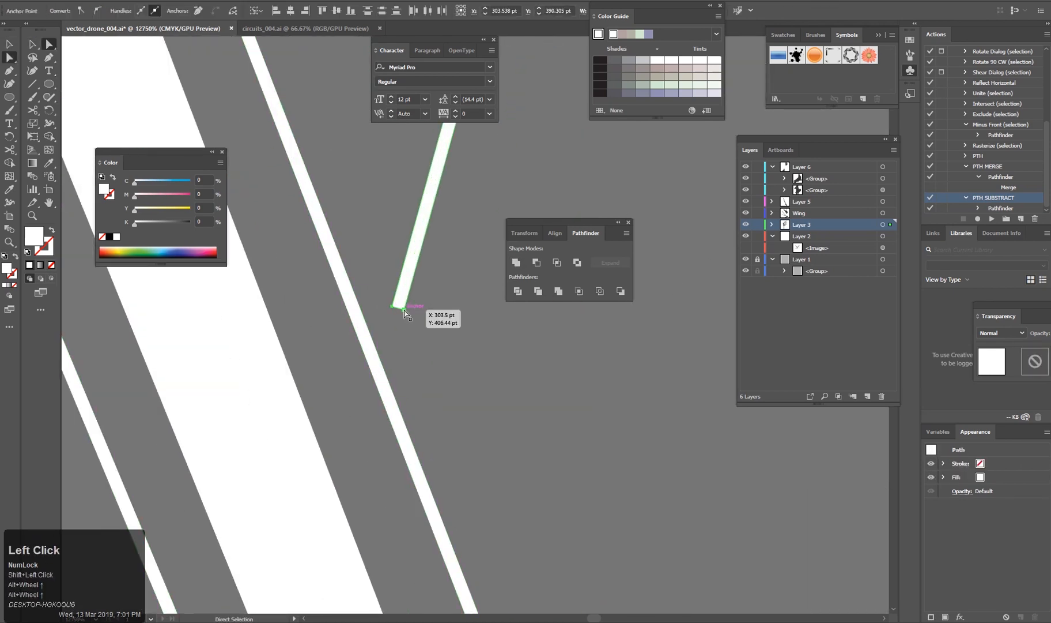
Merge the left plate's white outline lines with the PTH MERGE action and ungroup the result.
key(F3)
scroll(415, 363, down, 7)
drag(441, 277, 425, 459)
scroll(439, 483, up, 3)
key(ctrl+shift+g)
Release the compound path of the merged white lines on the left body plate.
click(436, 430)
scroll(446, 469, up, 3)
drag(411, 545, 429, 239)
scroll(375, 495, up, 4)
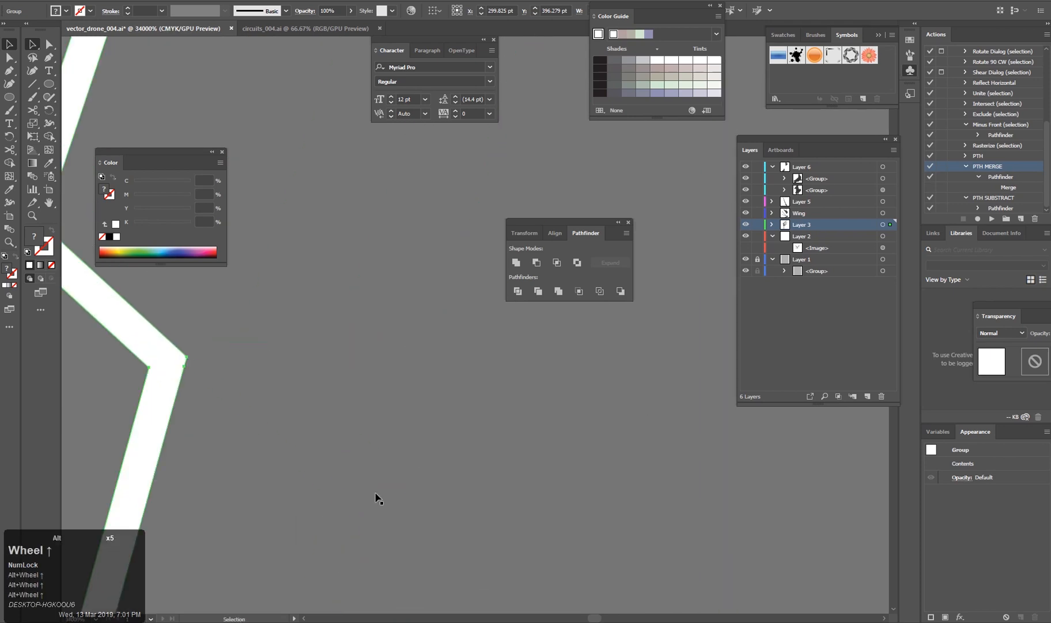
drag(226, 346, 512, 509)
key(ctrl+alt+shift+8)
scroll(402, 431, down, 4)
click(412, 425)
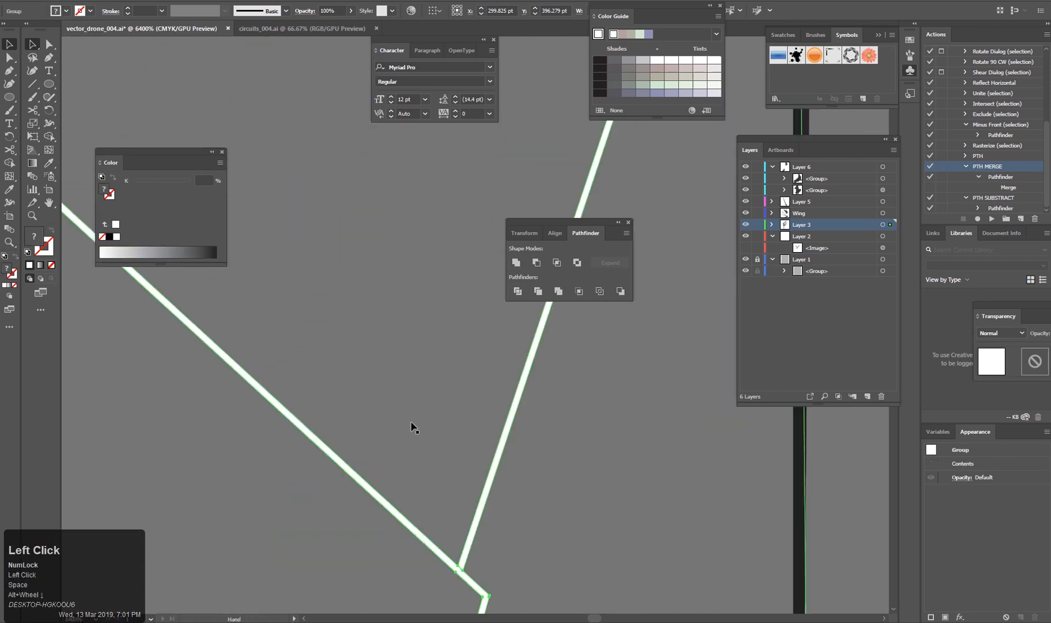
Select the left body plate with its white lines and rings and apply the Divide pathfinder to them.
scroll(411, 426, down, 3)
scroll(479, 458, down, 5)
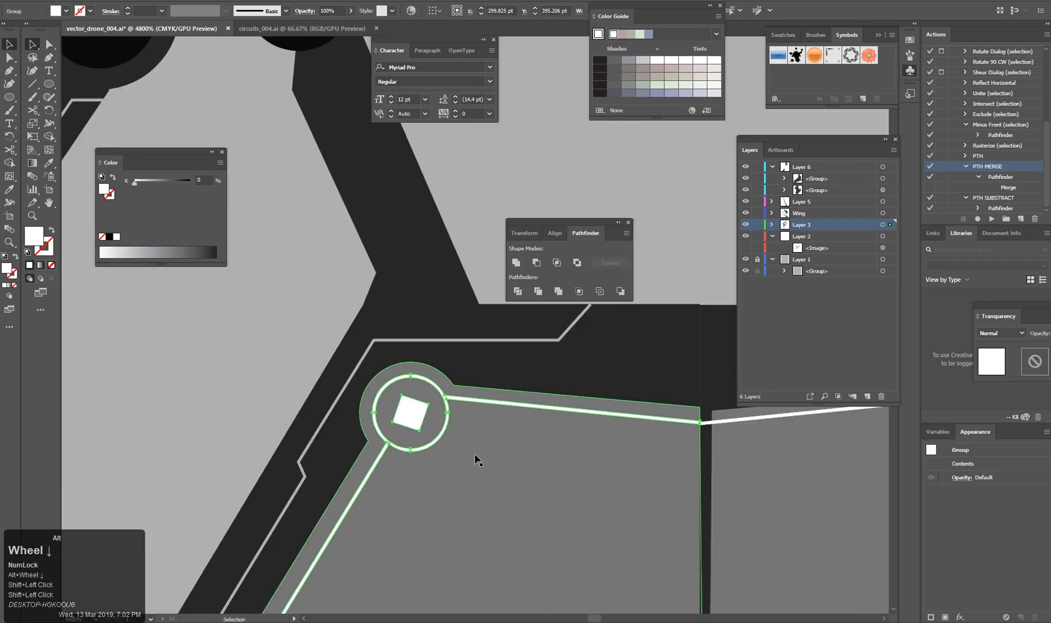
shift+click(489, 370)
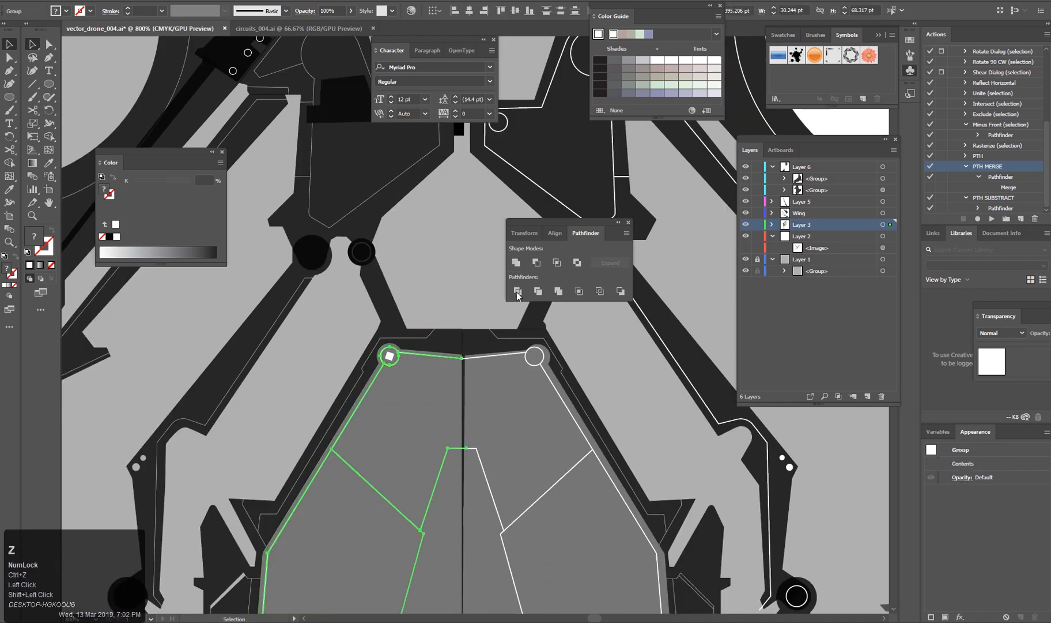
scroll(387, 355, up, 4)
scroll(453, 442, down, 3)
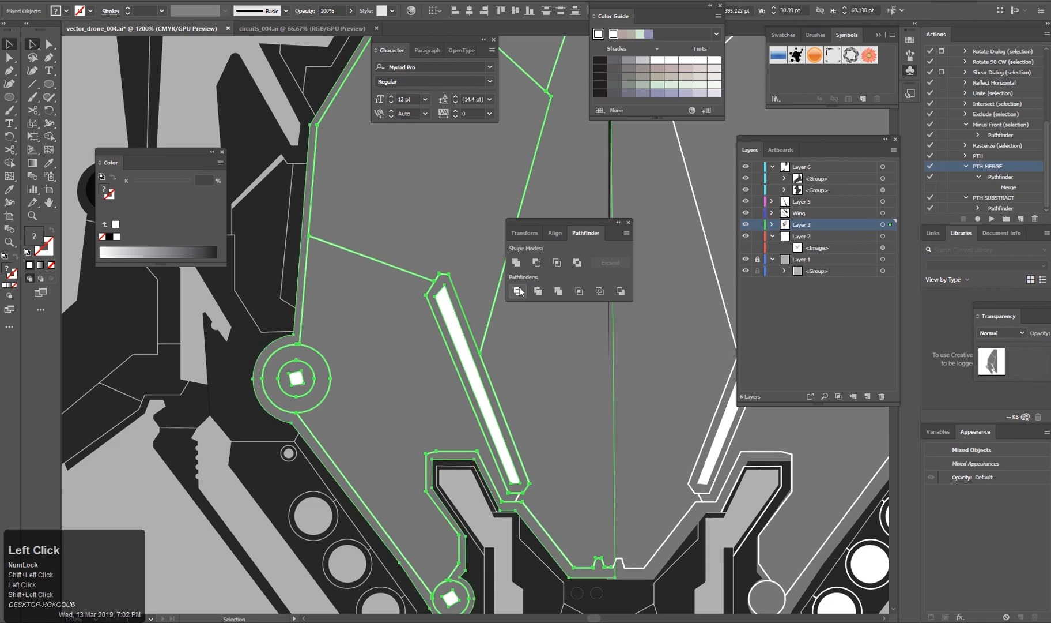
Isolate the divided left plate group and delete its white line pieces, leaving thin gaps in their place.
double_click(418, 418)
drag(419, 185, 446, 311)
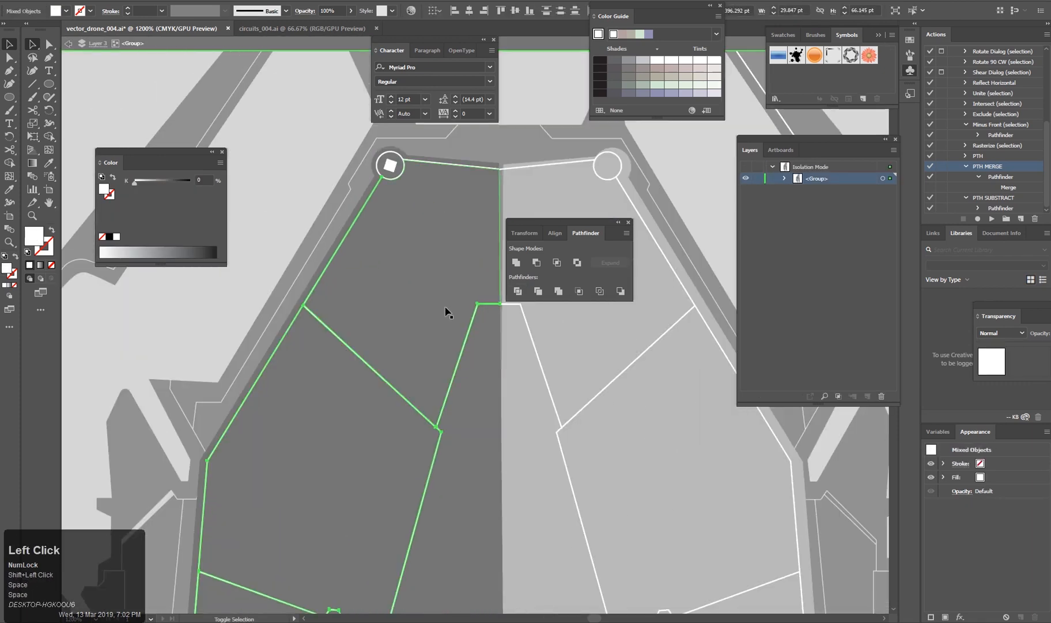
click(443, 304)
scroll(449, 434, up, 5)
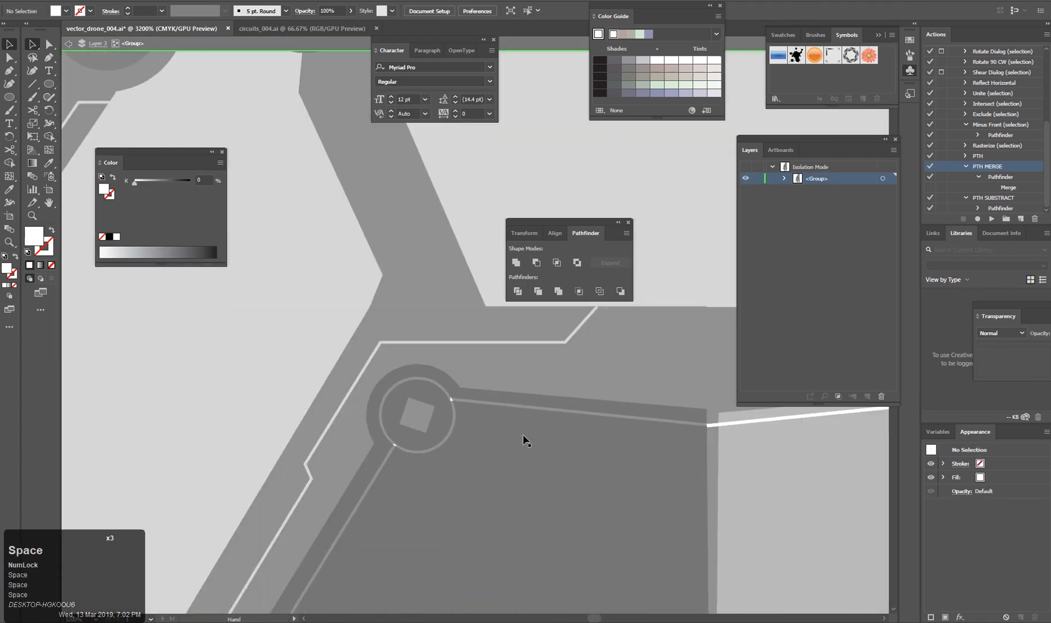
scroll(298, 556, down, 3)
drag(370, 521, 518, 457)
scroll(518, 457, down, 1)
scroll(544, 425, up, 3)
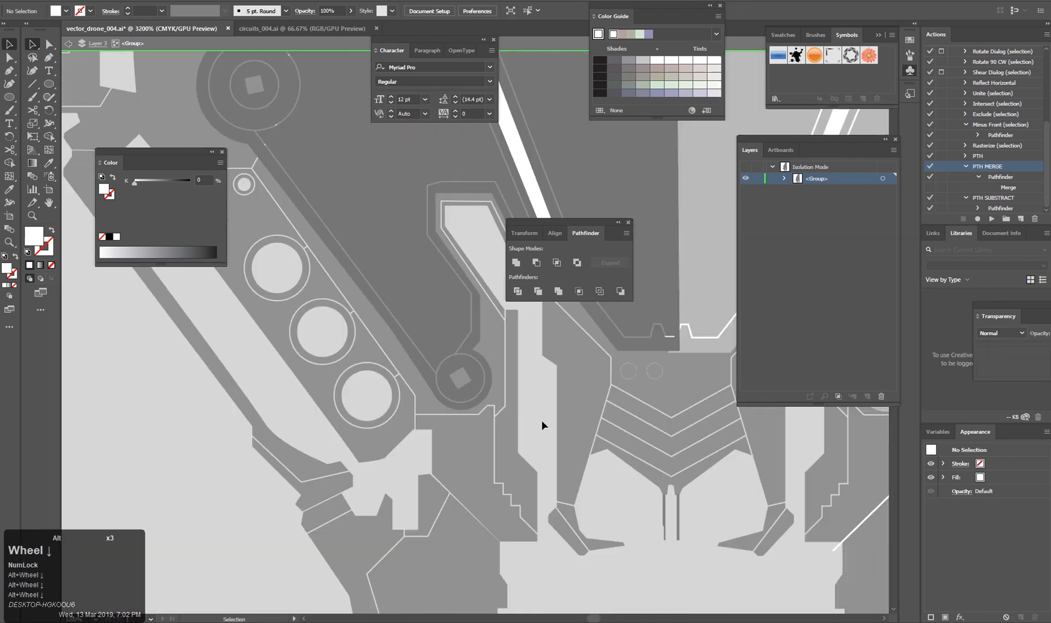
double_click(429, 264)
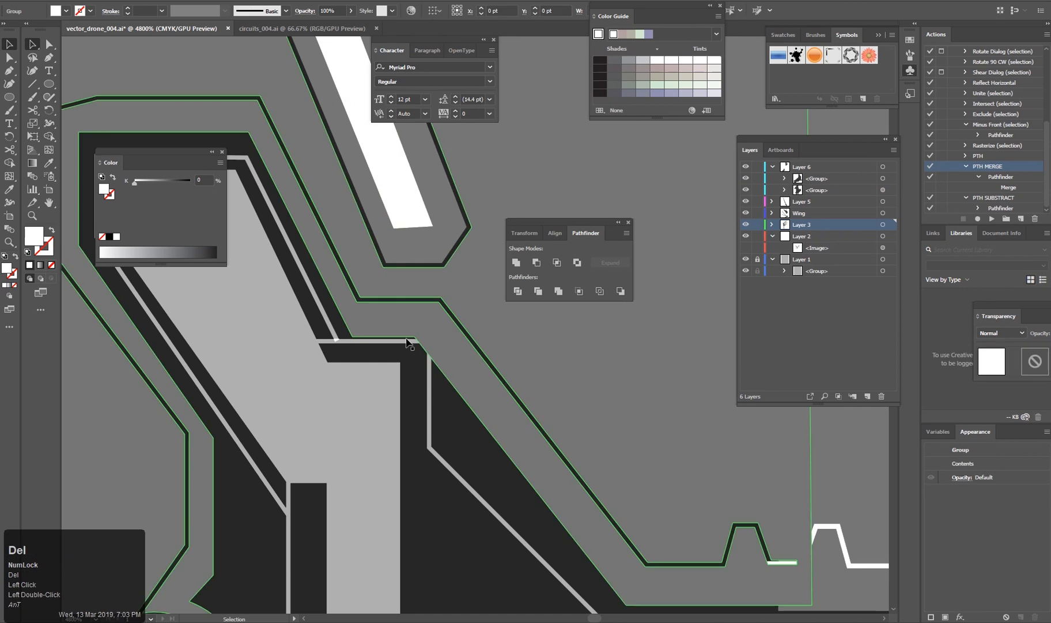
Delete the upper right half of the drone, including its wing, arm and body pieces.
scroll(430, 263, down, 8)
scroll(612, 427, down, 5)
scroll(698, 443, up, 2)
drag(697, 443, 395, 364)
scroll(396, 366, up, 2)
scroll(398, 373, down, 3)
key(v)
drag(524, 501, 390, 261)
key(Delete)
scroll(383, 401, up, 5)
drag(369, 411, 427, 420)
scroll(426, 419, down, 1)
drag(500, 525, 361, 192)
key(Delete)
Delete the short leftover stub crossing the left body plate's centre edge inside its isolated group.
scroll(361, 438, up, 3)
drag(360, 440, 421, 502)
scroll(426, 377, up, 3)
scroll(378, 290, up, 3)
drag(377, 290, 404, 346)
double_click(404, 346)
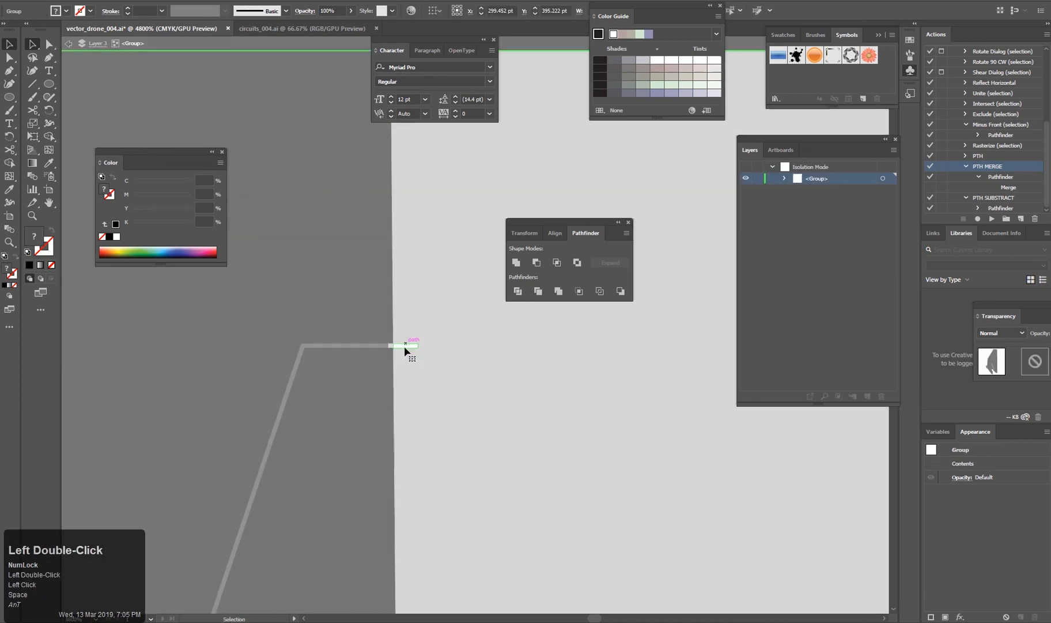
click(405, 345)
key(Delete)
double_click(473, 380)
Select the remaining right leg parts and delete them, keeping only the drone's left half.
scroll(483, 369, down, 10)
drag(528, 399, 442, 181)
drag(472, 497, 397, 196)
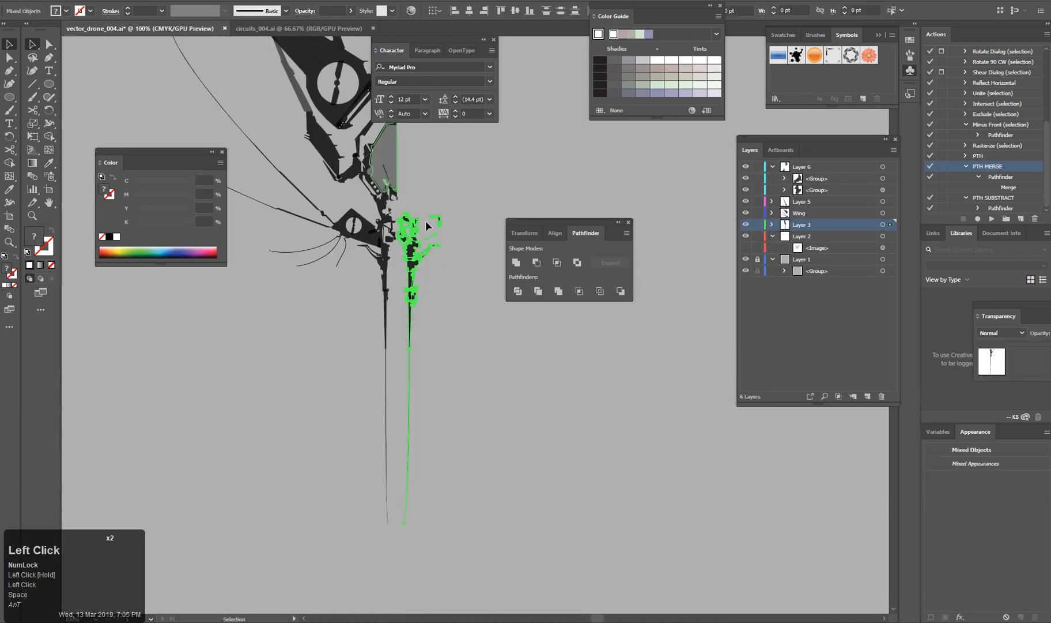
key(Delete)
drag(426, 144, 467, 404)
Draw a straight vertical 1 pt white line with the Pen tool along the centre edge of the drone's left half.
scroll(467, 404, up, 4)
drag(419, 369, 431, 265)
scroll(444, 180, up, 2)
scroll(434, 369, down, 2)
key(p)
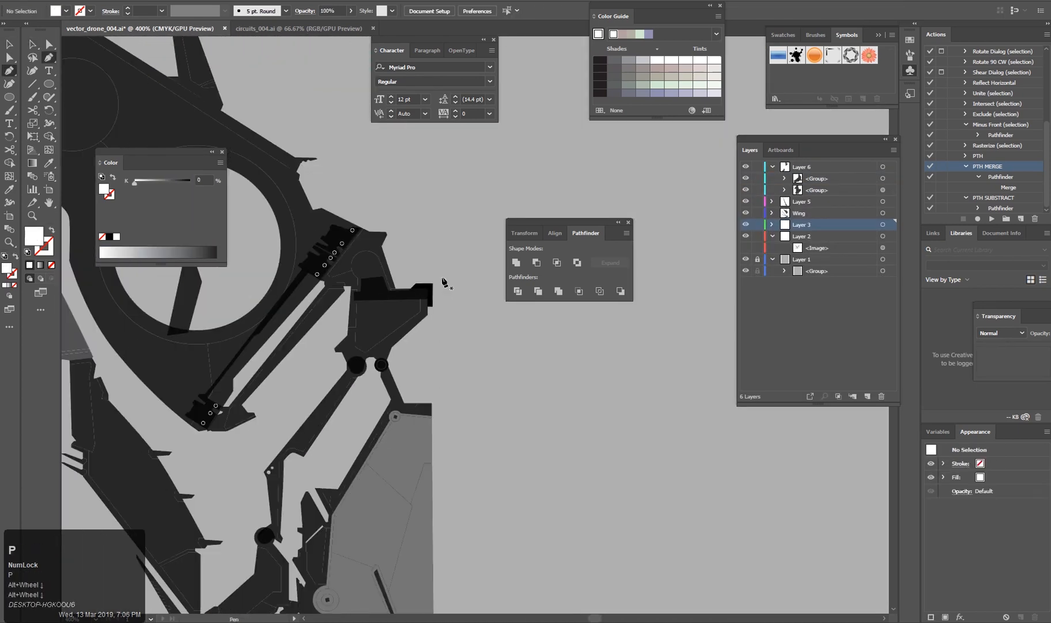
scroll(454, 270, down, 3)
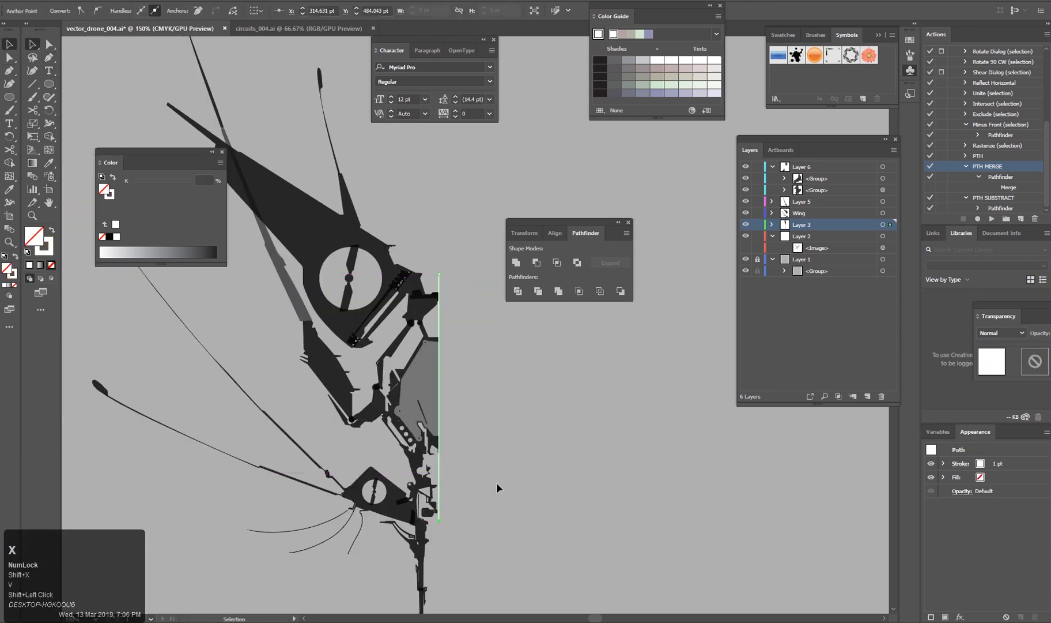
Set the white centre line's stroke weight to 0.1 pt.
click(496, 487)
scroll(464, 410, up, 5)
drag(404, 60, 497, 582)
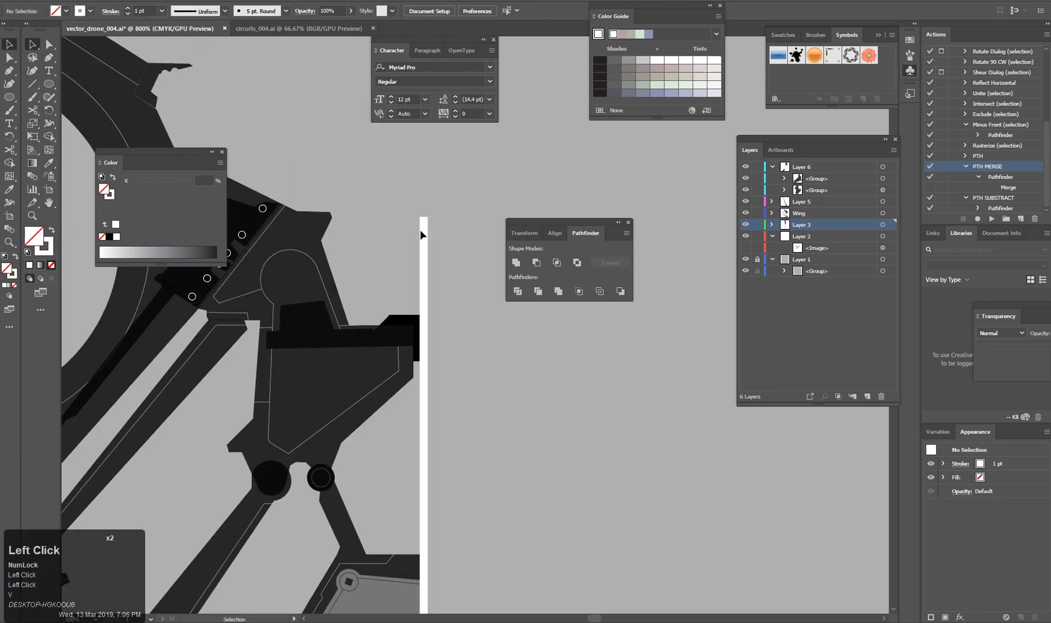
scroll(467, 384, up, 1)
drag(464, 576, 495, 323)
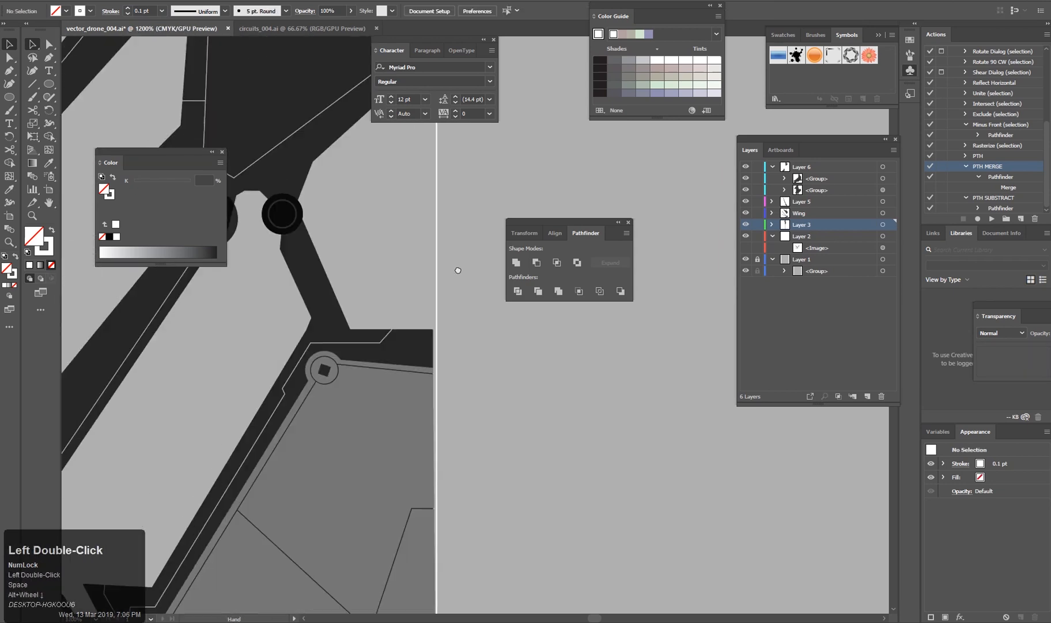
Delete the tiny leftover piece beside the thin spike hanging below the body plate, just past the white centre line.
scroll(453, 406, up, 2)
drag(452, 406, 476, 427)
drag(485, 577, 458, 346)
scroll(457, 427, down, 2)
scroll(444, 585, up, 2)
drag(444, 586, 497, 277)
scroll(426, 270, down, 3)
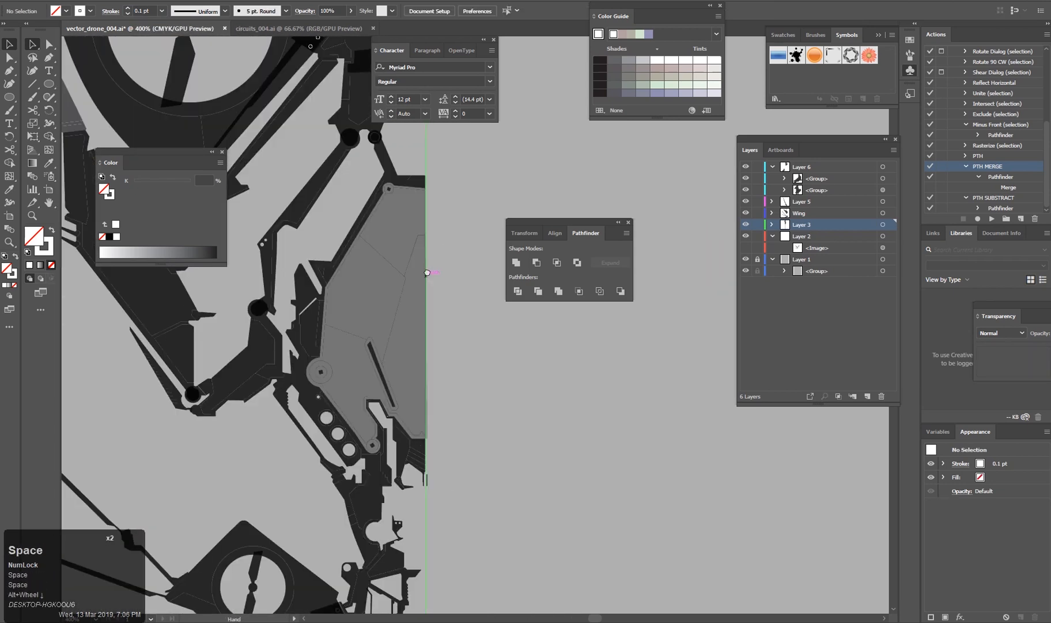
drag(427, 270, 421, 291)
scroll(404, 398, up, 3)
drag(404, 398, 381, 450)
click(377, 459)
key(Delete)
Move the dark lower body part's centre-edge anchor onto the white centre line.
drag(395, 284, 453, 477)
click(419, 487)
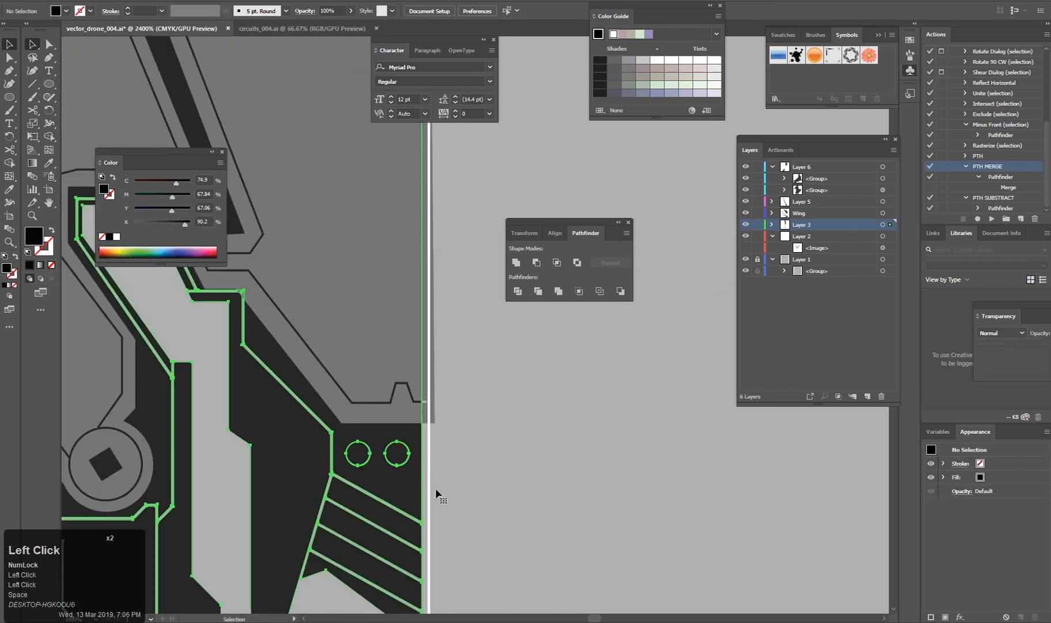
drag(414, 536, 396, 471)
scroll(396, 470, up, 1)
drag(419, 352, 419, 353)
drag(419, 353, 455, 414)
ctrl+click(466, 344)
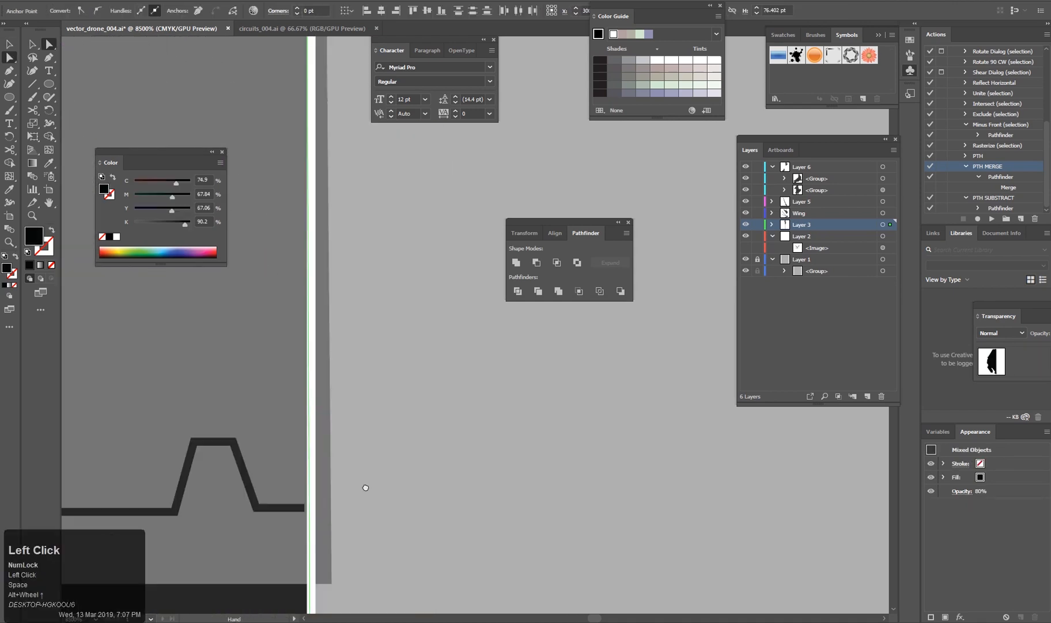
click(353, 467)
click(429, 488)
scroll(429, 488, down, 3)
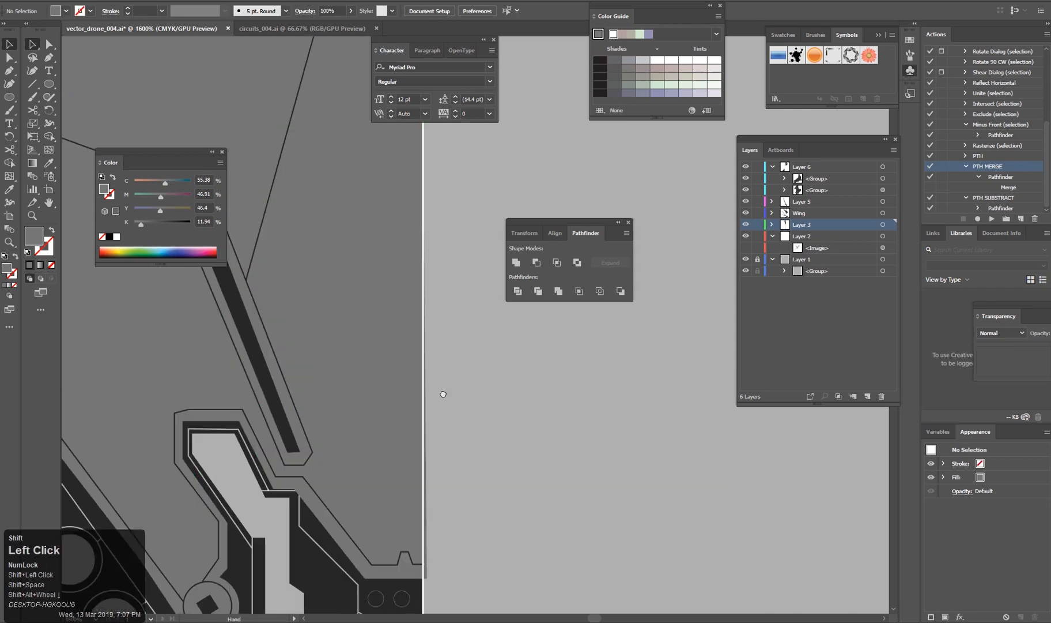
Move the dark frame's upper corner anchor about 0.31 pt horizontally onto the white centre line.
drag(410, 242, 416, 463)
drag(403, 211, 421, 357)
scroll(420, 357, up, 1)
key(a)
click(420, 357)
click(449, 312)
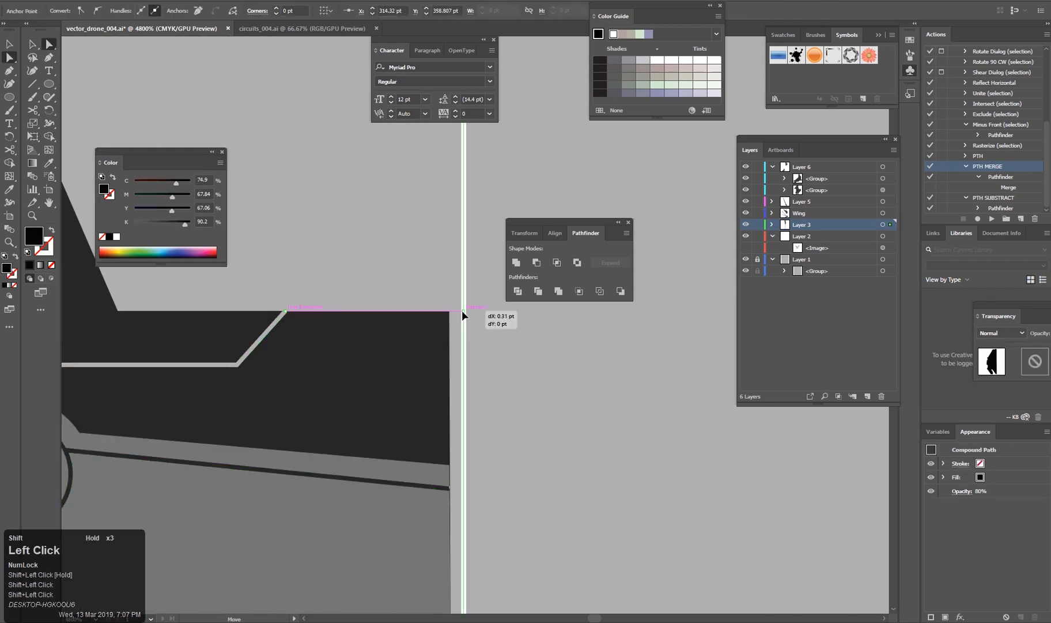
drag(462, 312, 463, 312)
Extend the end anchors of the thin grey strip at the plate's top about 0.26 pt to the white centre line.
scroll(465, 501, up, 3)
click(414, 438)
scroll(418, 450, up, 1)
key(Delete)
click(452, 522)
scroll(441, 518, up, 1)
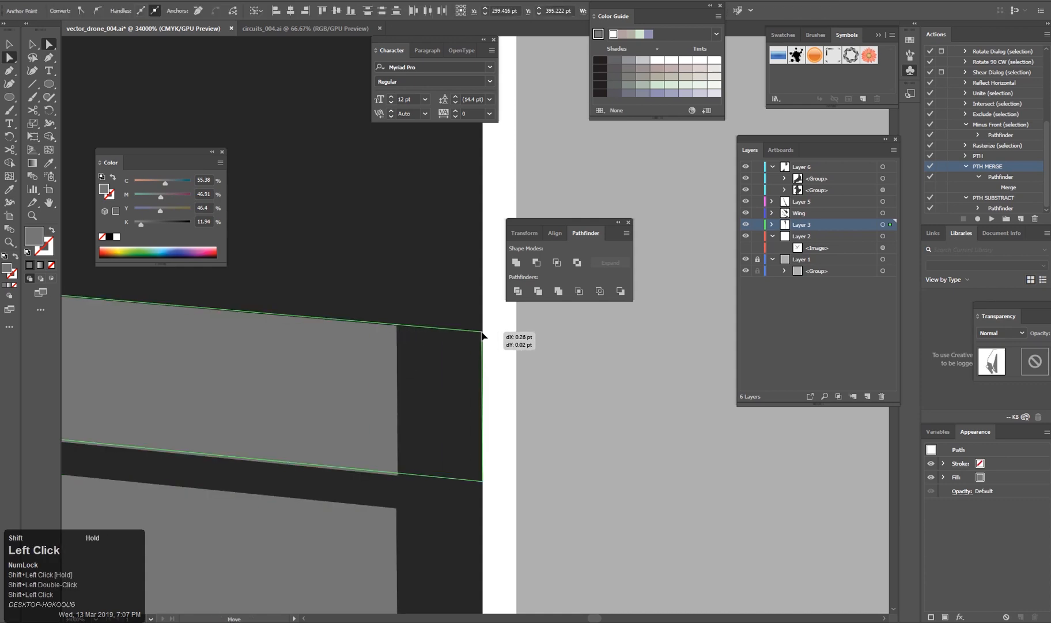
drag(483, 334, 482, 335)
scroll(483, 335, down, 4)
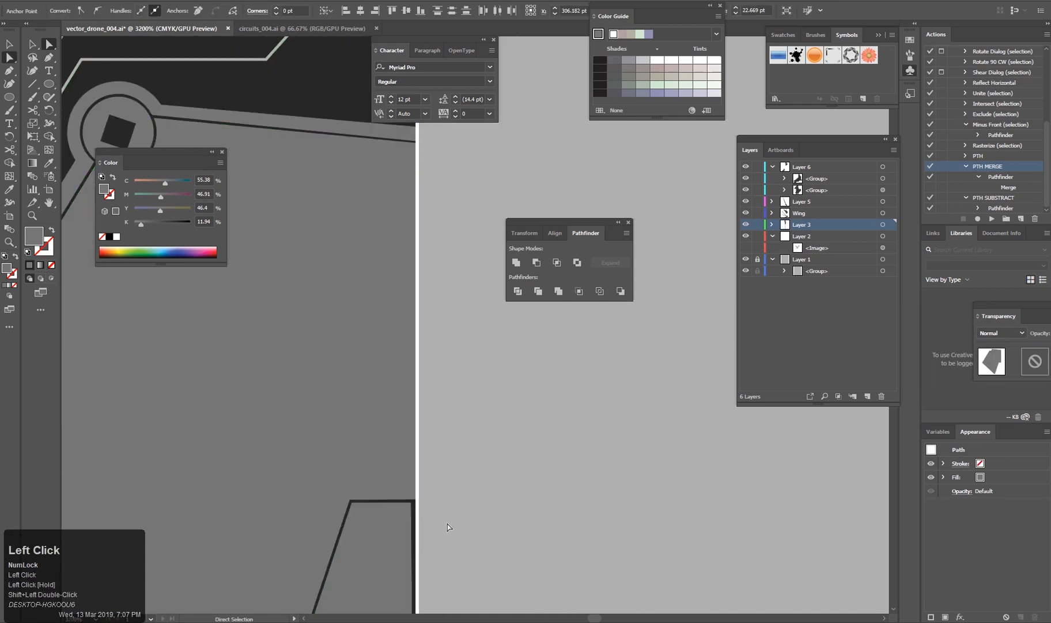
Move the centre-edge anchors of the remaining grey body panels out to the white line.
scroll(426, 527, up, 2)
drag(408, 482, 408, 482)
scroll(415, 479, down, 2)
drag(427, 519, 441, 231)
scroll(441, 473, up, 2)
drag(418, 499, 425, 501)
scroll(430, 500, up, 2)
drag(462, 375, 373, 546)
scroll(395, 449, up, 1)
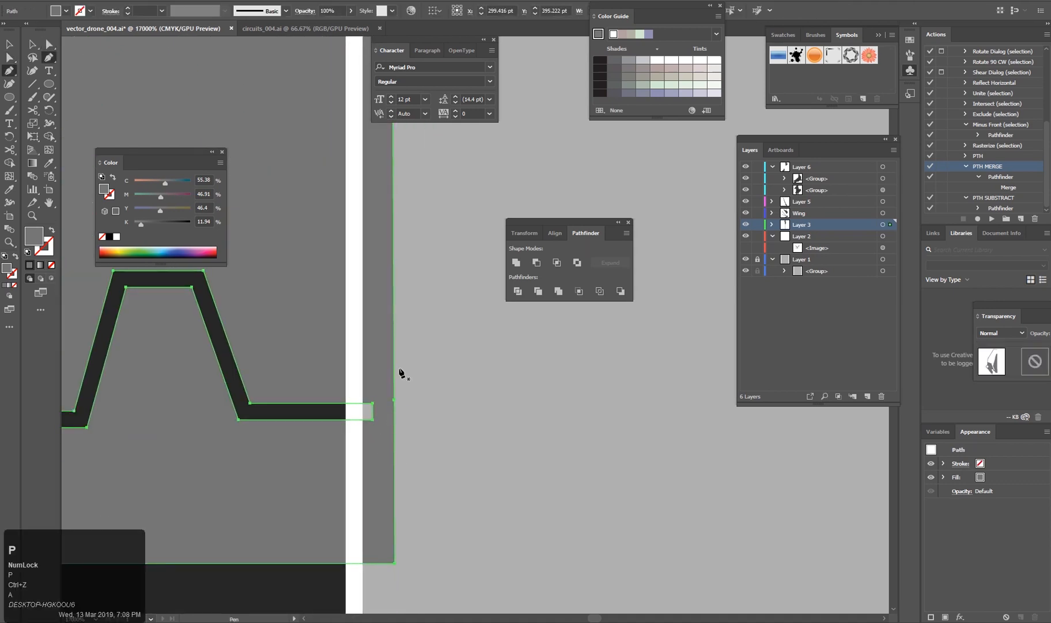
Draw a small rectangle over the closed end of the grey plate's lower groove and divide the plate with it using Pathfinder.
key(m)
scroll(397, 399, up, 3)
scroll(397, 399, down, 2)
drag(429, 395, 497, 351)
drag(403, 437, 334, 408)
key(v)
click(359, 391)
shift+click(392, 422)
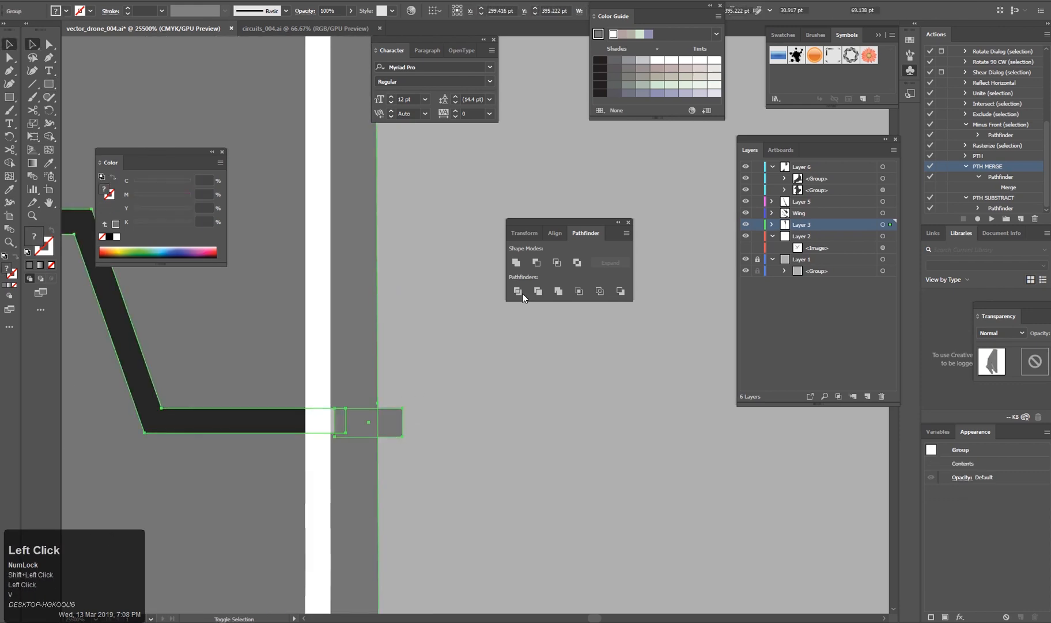
click(518, 292)
Extend the groove's lower corner anchor about 0.17 pt to the plate's outer edge so the groove runs fully through.
key(a)
click(427, 427)
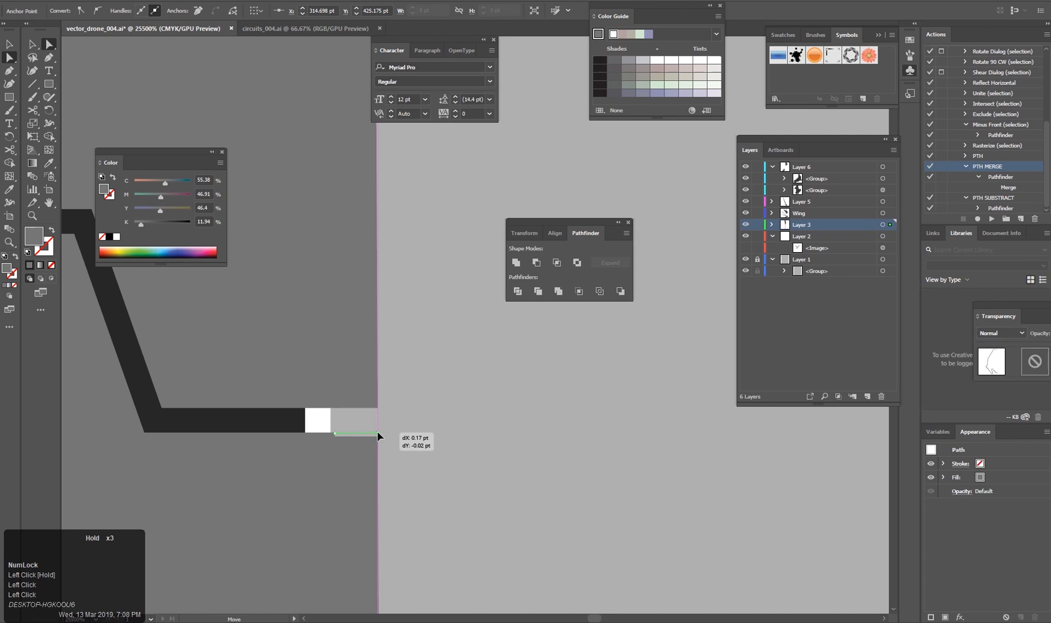
click(410, 472)
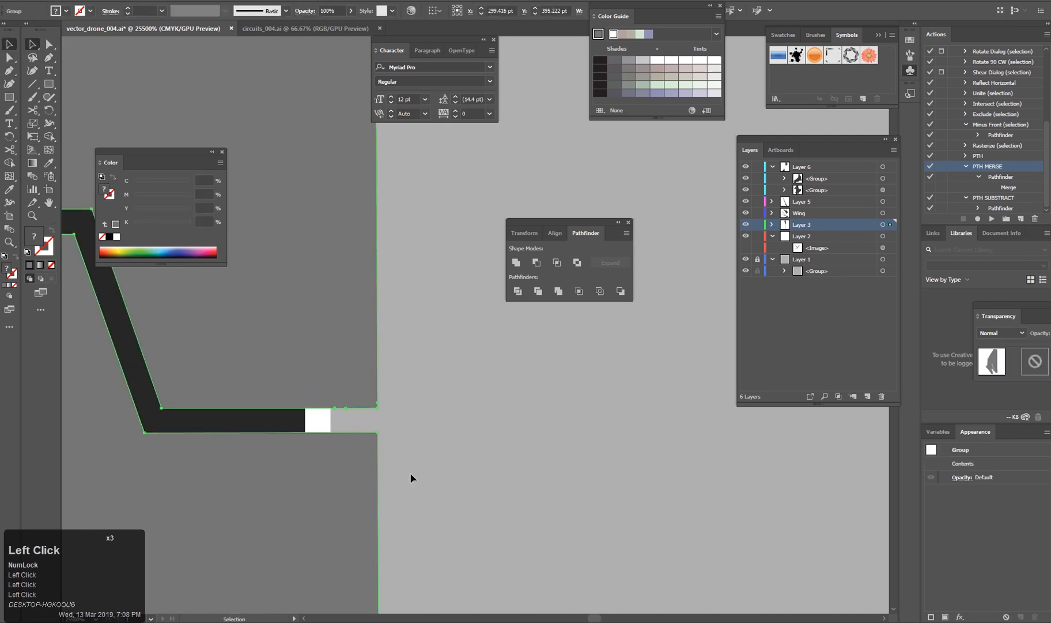
click(318, 427)
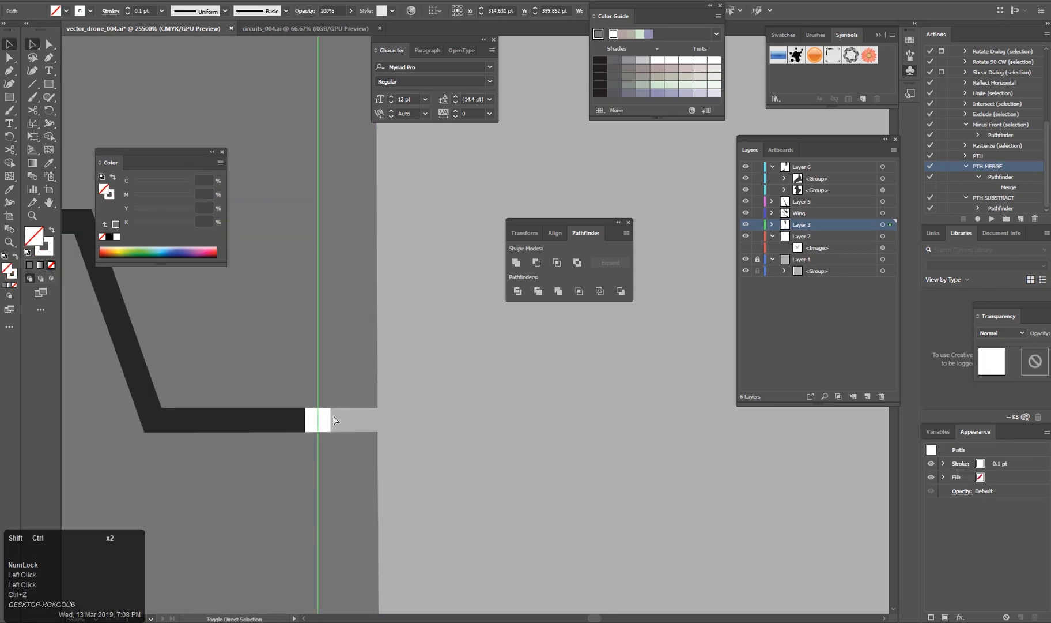
Pull the grey plate's overhanging edge anchors above and below the groove back onto the white centre line.
scroll(397, 327, down, 6)
scroll(398, 530, up, 5)
drag(369, 519, 359, 305)
scroll(360, 306, up, 2)
drag(225, 232, 423, 503)
key(a)
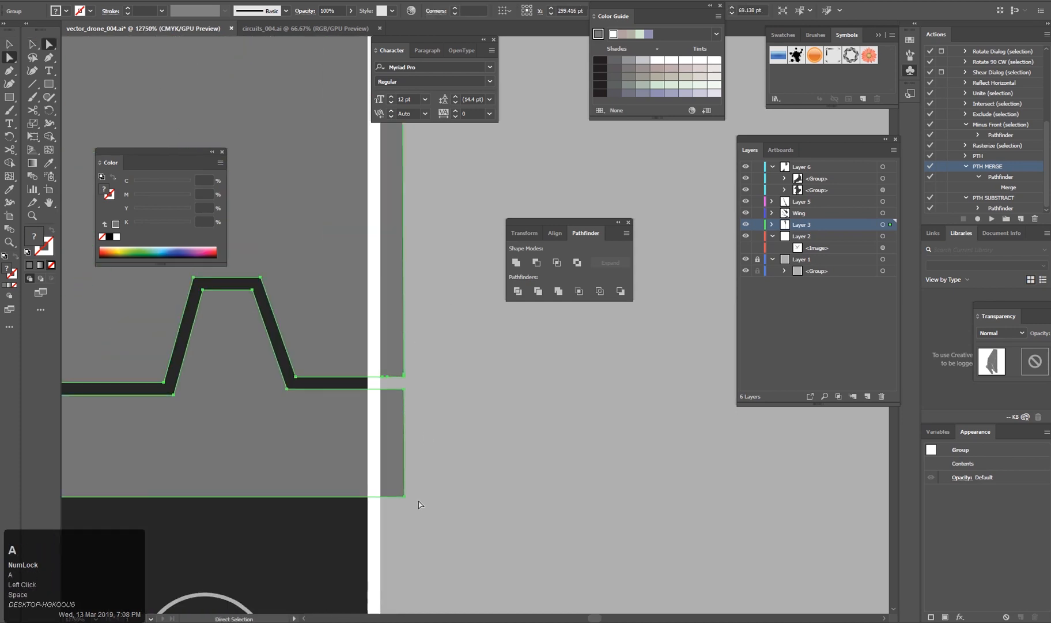
click(423, 503)
scroll(411, 432, up, 2)
click(378, 306)
key(v)
click(375, 358)
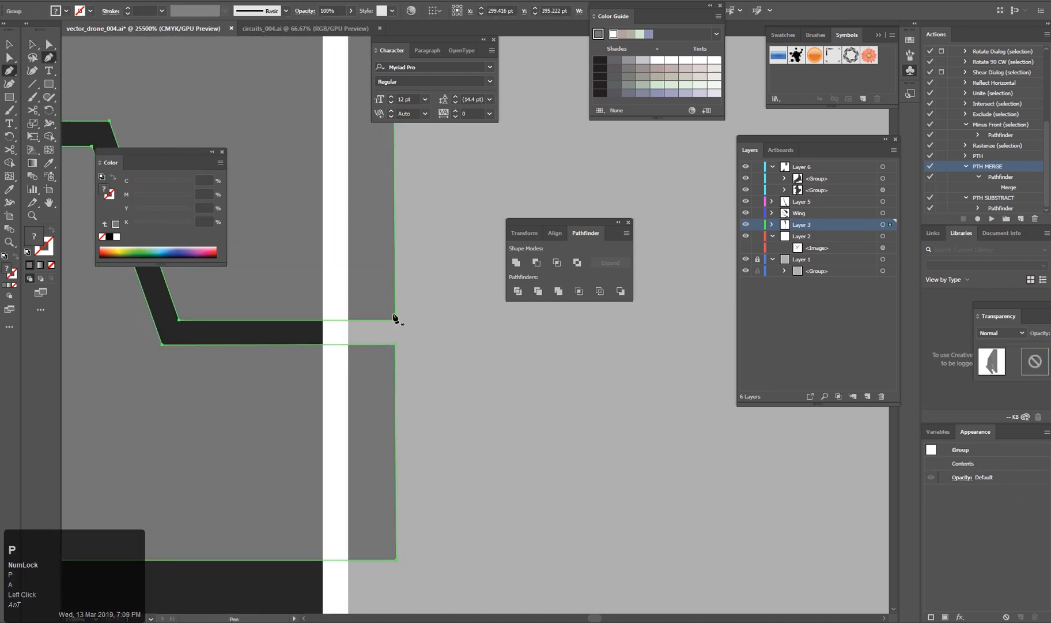
key(a)
click(376, 301)
drag(348, 342, 348, 342)
scroll(441, 430, down, 6)
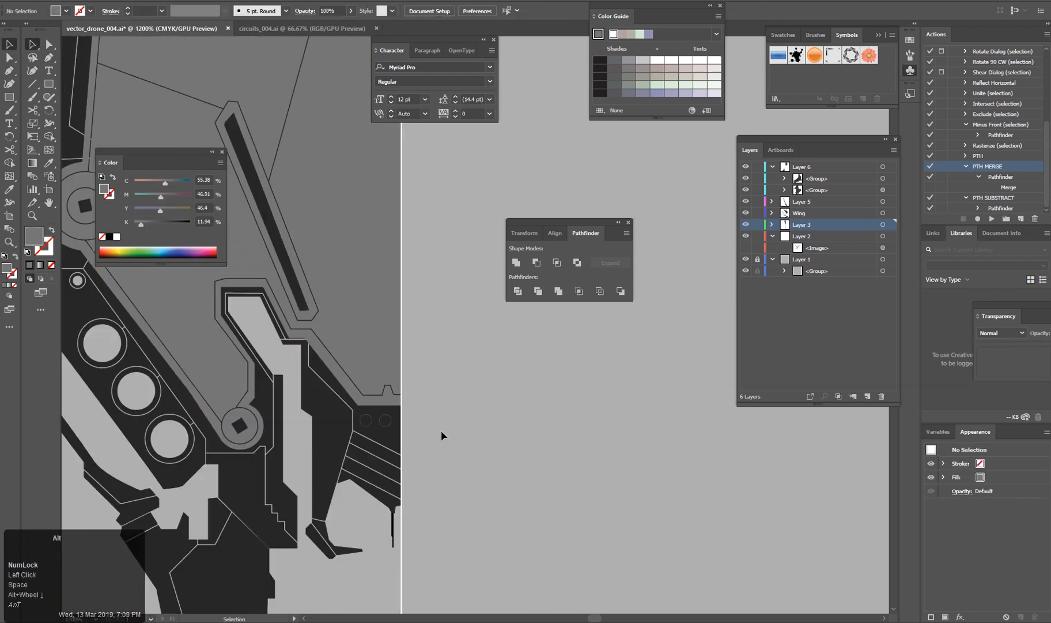
Delete the white vertical guide line from the drone's centre edge.
scroll(387, 418, down, 2)
drag(415, 553, 406, 398)
scroll(407, 404, down, 2)
drag(411, 473, 433, 230)
drag(443, 479, 417, 483)
click(408, 468)
key(Delete)
scroll(421, 481, up, 4)
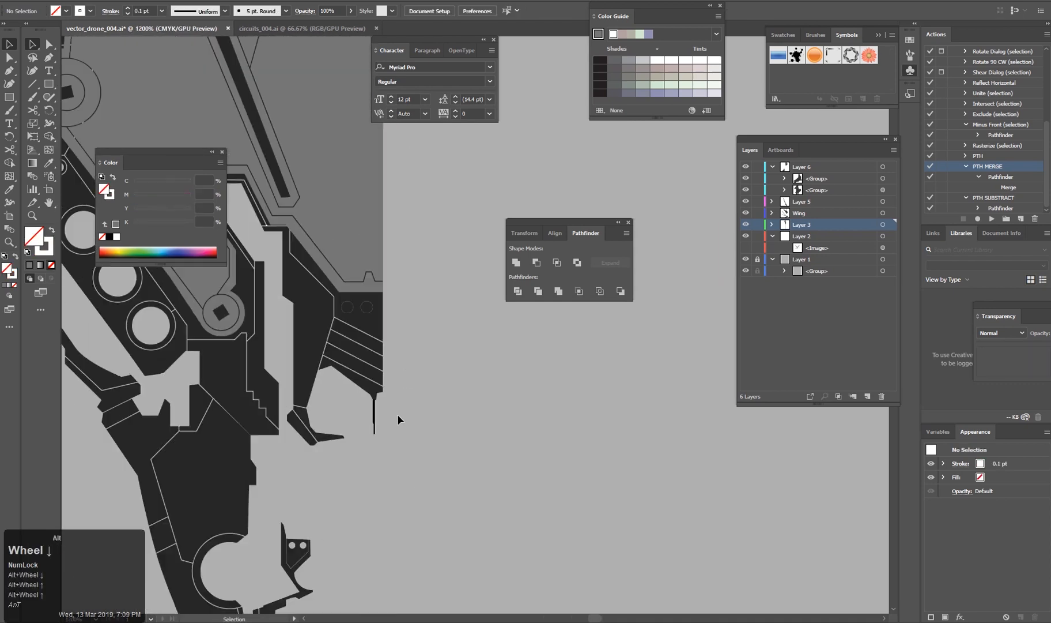
Add anchor points with the Pen tool at the lower end of the grey plate's narrow slot and chamfer its corner.
scroll(402, 413, down, 4)
scroll(397, 316, up, 7)
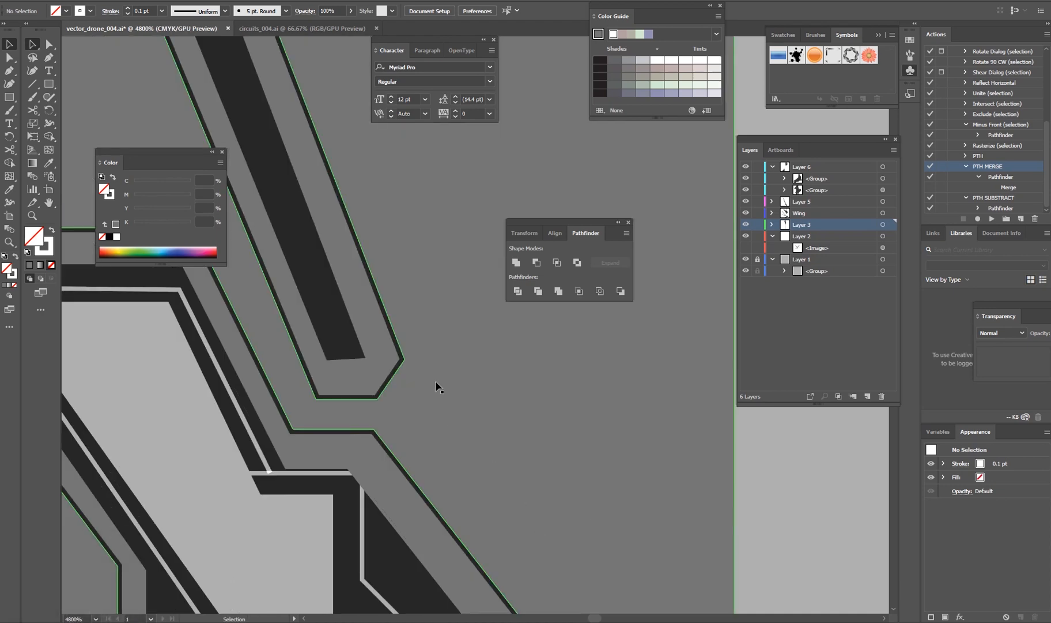
key(p)
click(490, 474)
click(500, 473)
scroll(447, 449, down, 2)
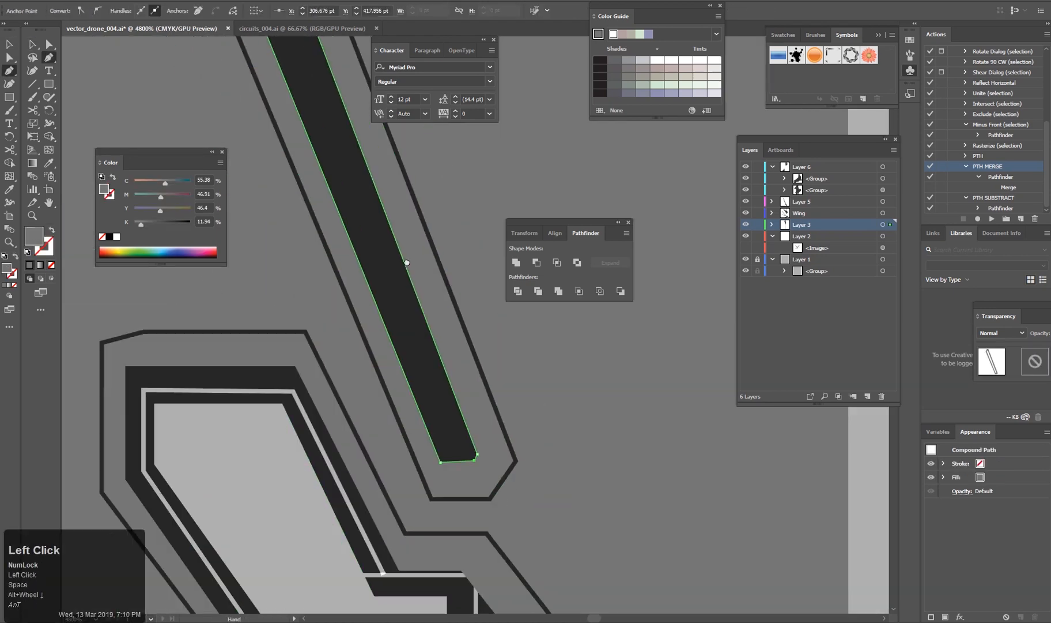
Reshape the narrow slot's upper end with added anchor points to form an angled corner.
scroll(346, 230, up, 2)
drag(394, 375, 449, 553)
alt+click(372, 328)
alt+click(361, 385)
drag(429, 264, 403, 327)
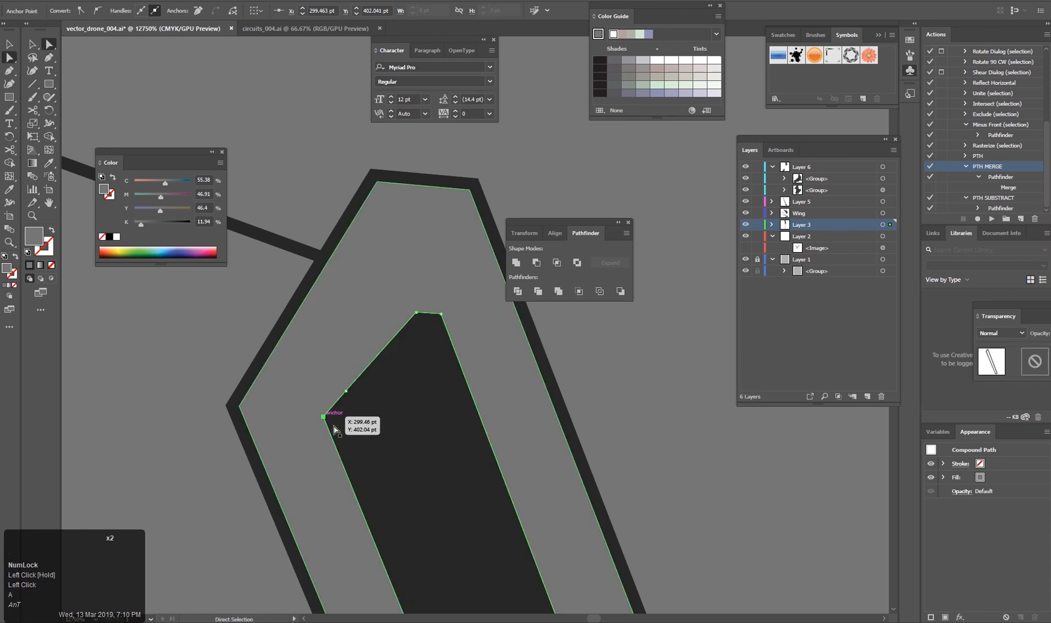
Deselect the slot and save the drone as a new version named vector_drone_005.ai.
scroll(398, 478, down, 5)
click(671, 545)
key(v)
scroll(671, 545, down, 2)
drag(671, 545, 495, 477)
scroll(433, 404, up, 3)
scroll(504, 538, up, 2)
drag(136, 476, 447, 519)
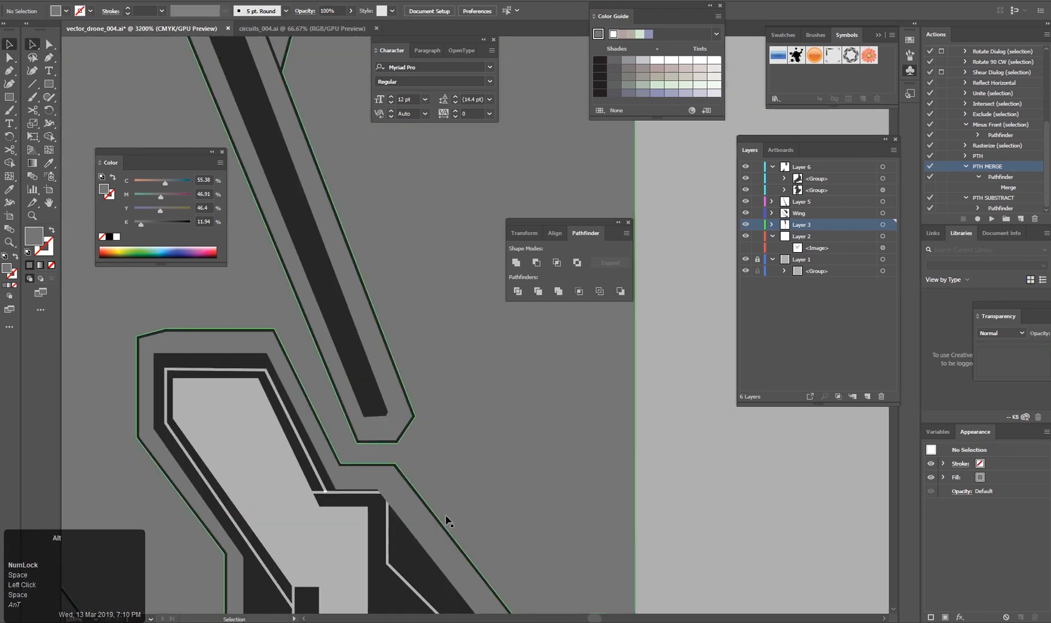
scroll(447, 490, down, 6)
click(498, 559)
drag(499, 559, 532, 470)
scroll(520, 510, down, 2)
drag(541, 532, 526, 537)
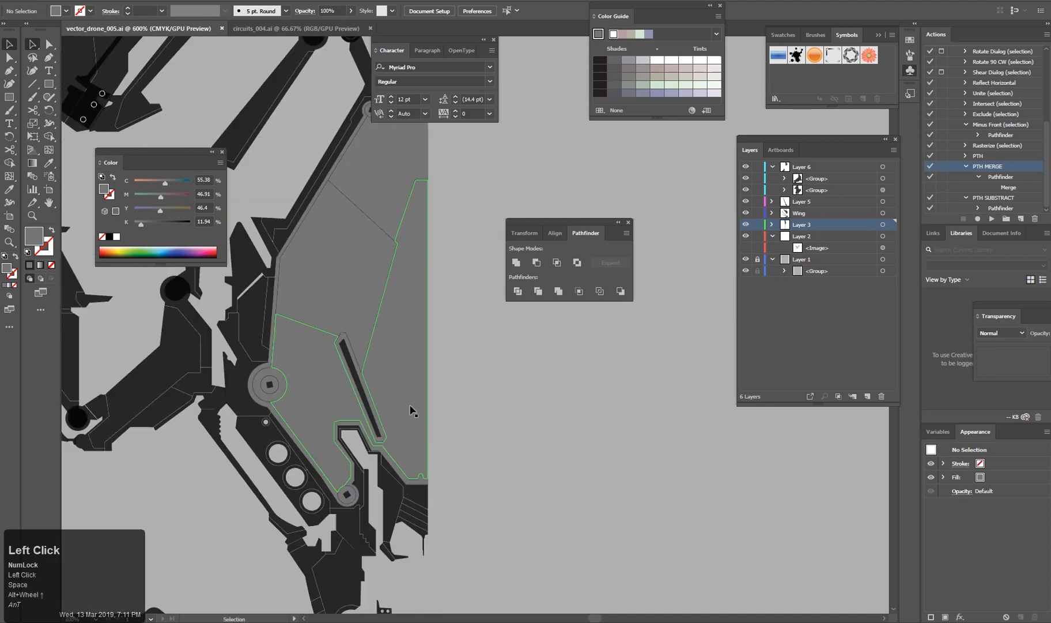
Create a horizontally mirrored copy of the grey body plate and slide it against the original's centre edge.
click(411, 411)
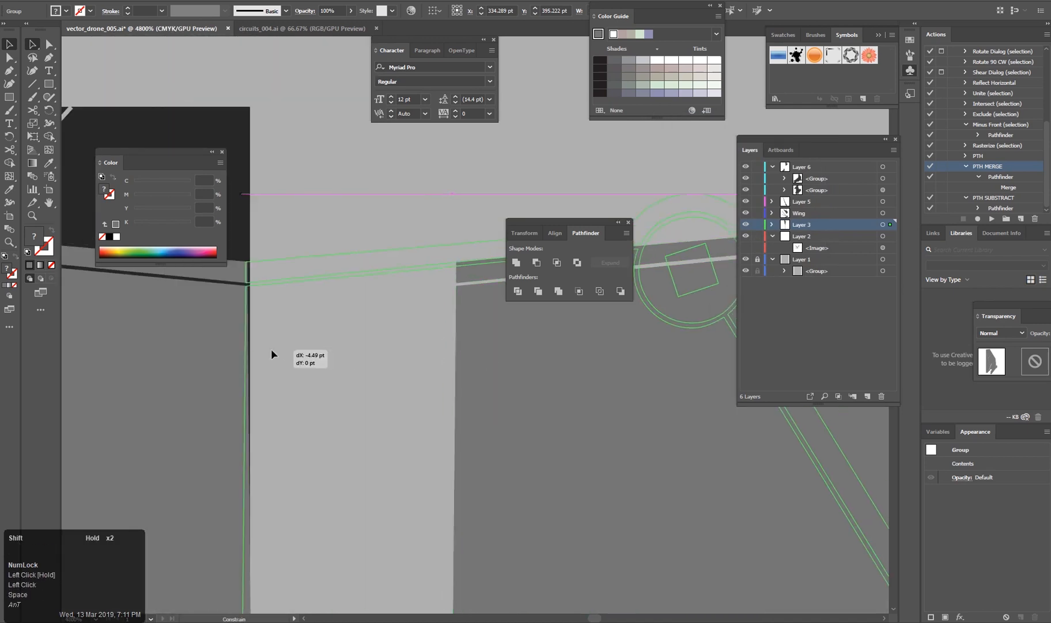
drag(271, 349, 274, 351)
scroll(275, 350, down, 5)
scroll(355, 481, down, 2)
drag(314, 590, 399, 415)
Try to unite the left and right halves of the grey body plate with Pathfinder.
scroll(397, 416, up, 1)
click(397, 416)
shift+click(461, 398)
click(517, 262)
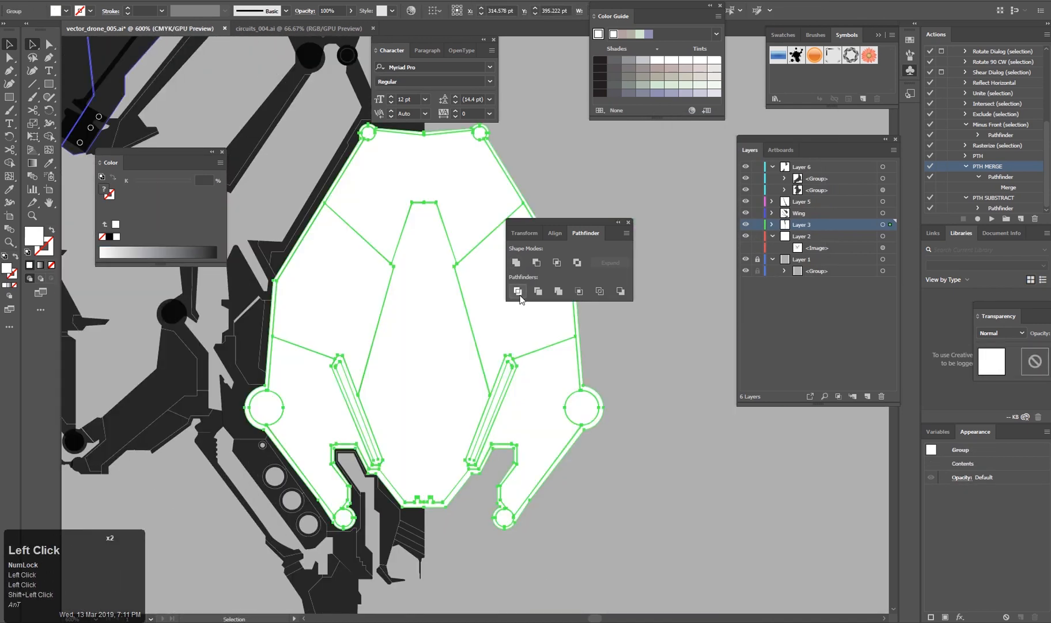
key(z)
Select both halves of the grey body plate and merge them with Pathfinder.
alt+scroll(517, 297, up, 3)
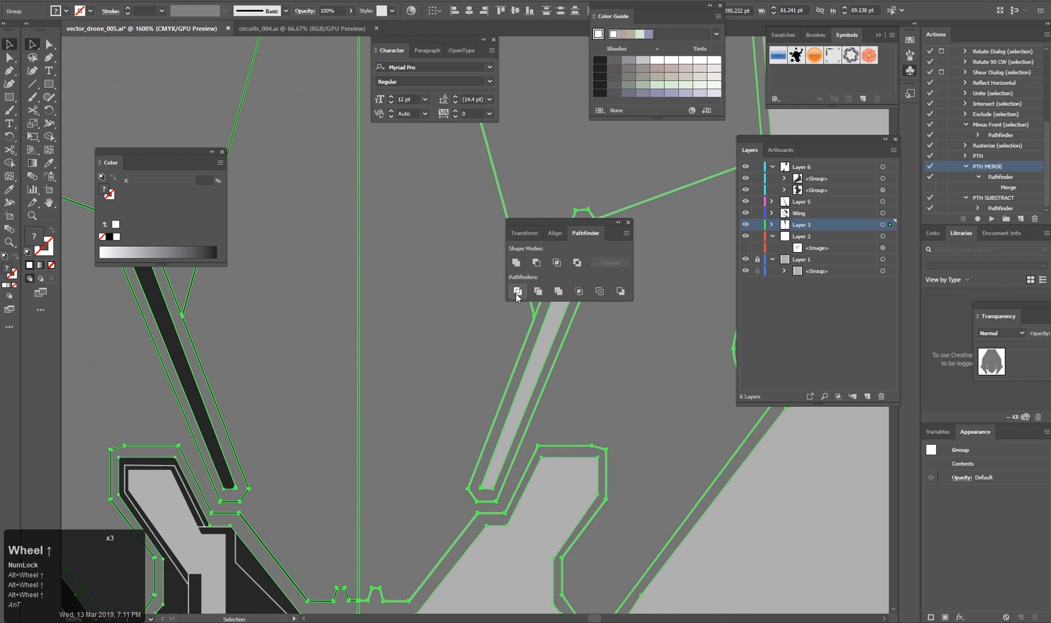
scroll(517, 297, down, 9)
click(383, 466)
shift+click(348, 466)
scroll(348, 466, down, 1)
click(564, 295)
scroll(441, 312, down, 3)
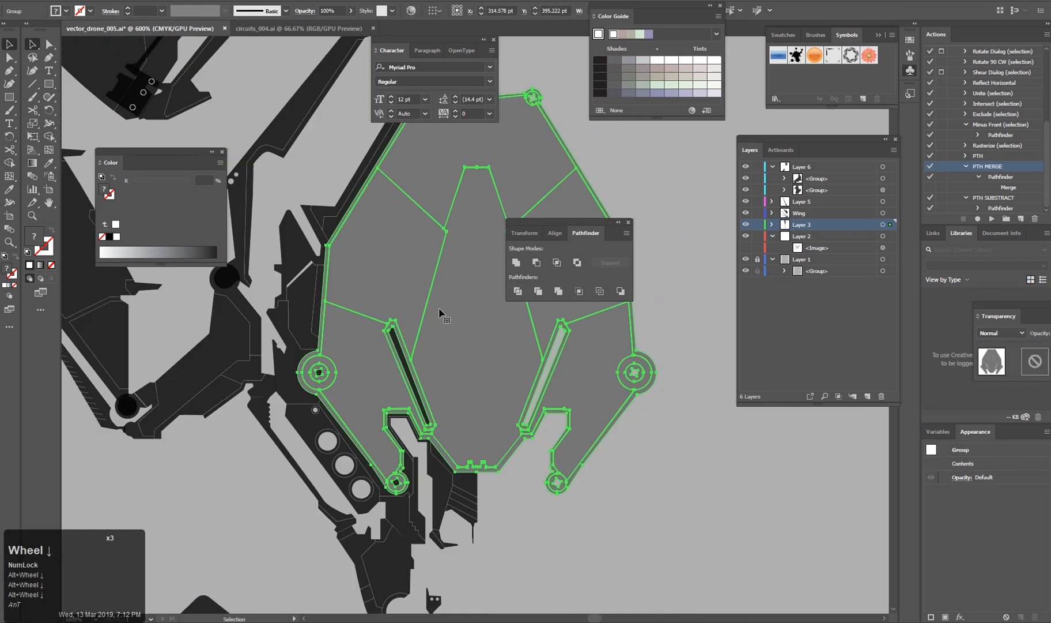
Examine the merged body plate and the dark parts along the centre below and above it.
scroll(476, 150, up, 6)
scroll(435, 514, down, 4)
drag(434, 514, 440, 255)
scroll(441, 255, down, 5)
click(534, 476)
alt+scroll(411, 432, up, 4)
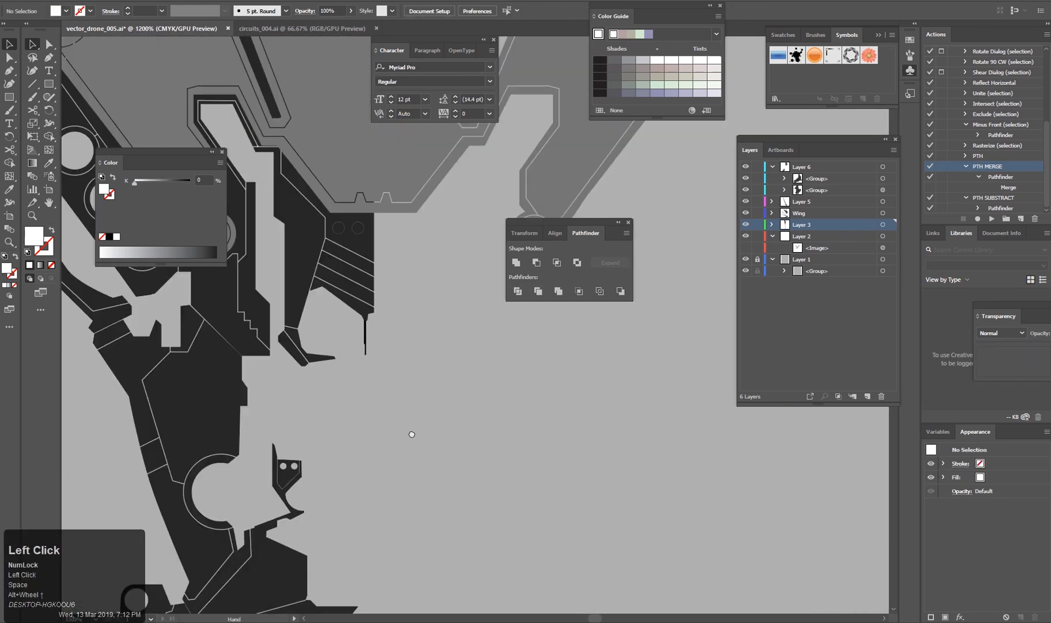
alt+scroll(455, 449, up, 1)
drag(455, 449, 499, 448)
drag(448, 477, 511, 392)
alt+scroll(511, 410, down, 1)
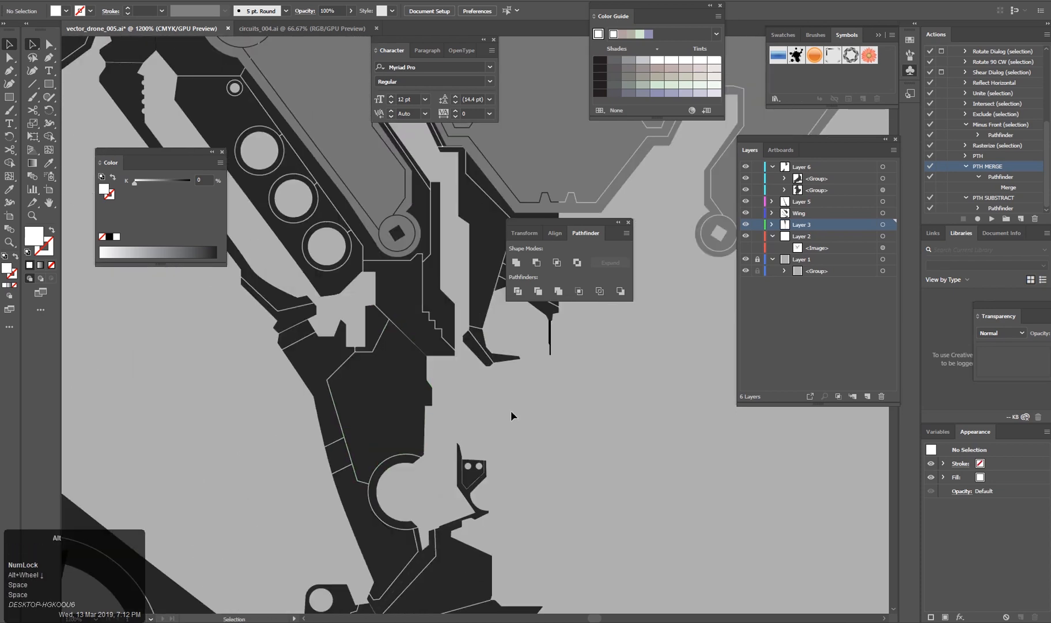
alt+scroll(547, 352, up, 1)
drag(548, 352, 441, 487)
click(442, 489)
alt+scroll(442, 490, down, 4)
drag(442, 267, 405, 357)
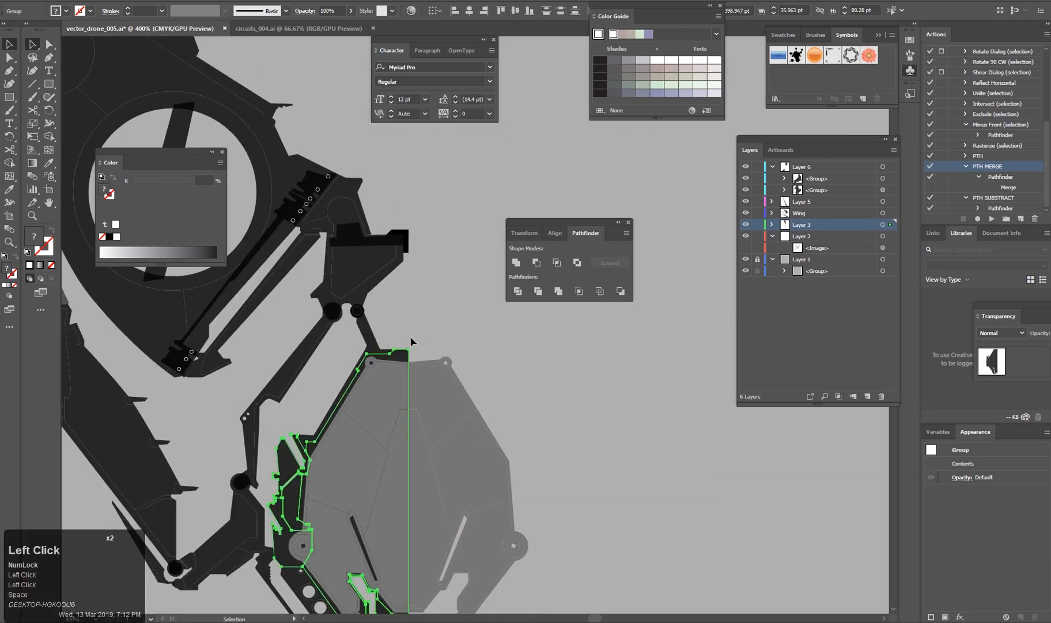
drag(432, 505, 413, 379)
drag(392, 260, 475, 432)
Send the black block at the centre edge above the body plate to the back of its layer.
click(443, 215)
alt+scroll(442, 216, up, 2)
drag(449, 323, 459, 374)
click(408, 298)
click(413, 294)
key(ctrl+shift+[)
click(425, 298)
click(403, 300)
click(430, 285)
click(413, 310)
click(438, 331)
drag(398, 248, 429, 305)
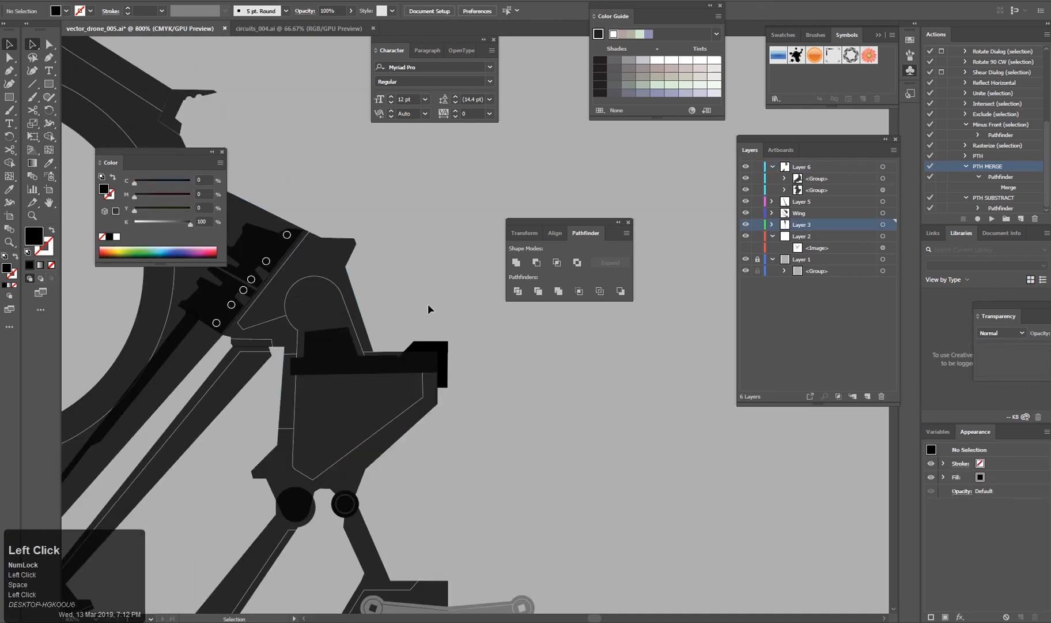
alt+scroll(320, 348, up, 2)
click(334, 349)
click(438, 268)
drag(346, 356, 481, 424)
key(ctrl+z)
drag(568, 358, 661, 484)
key(ctrl+z)
click(420, 323)
alt+scroll(468, 426, down, 3)
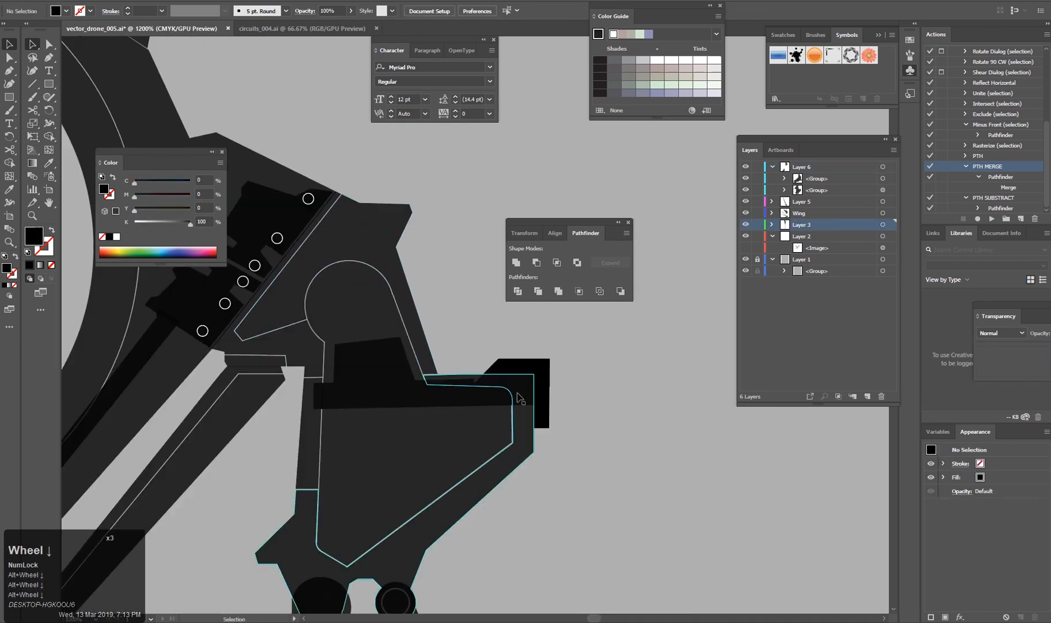
Draw a small rectangle at the edge of the dark plate inside its group and subtract it from the plate.
double_click(380, 316)
alt+scroll(381, 316, up, 3)
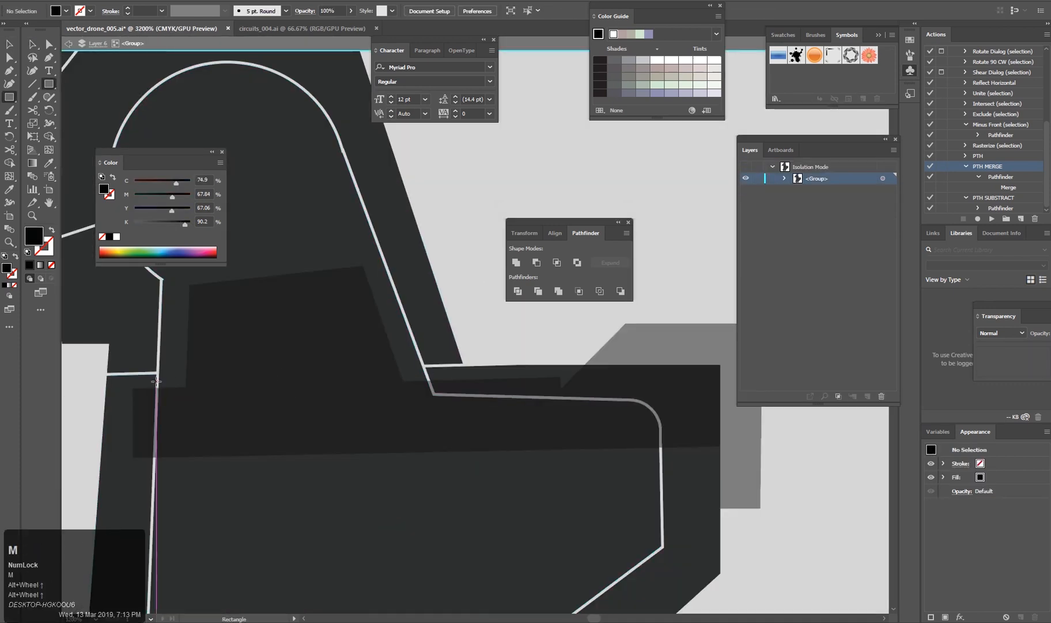
drag(430, 381, 431, 380)
alt+scroll(398, 340, up, 1)
double_click(396, 332)
shift+click(429, 357)
key(F3)
alt+scroll(429, 360, down, 3)
double_click(482, 352)
Duplicate the black block at the centre edge above the body plate to the right and mirror the copy horizontally.
alt+scroll(513, 378, down, 4)
drag(589, 485, 445, 453)
alt+scroll(444, 454, up, 1)
alt+drag(405, 365, 544, 365)
key(ctrl+z)
alt+drag(422, 372, 552, 372)
key(ctrl+shift+h)
Move the mirrored copy of the black block sideways until its inner edge meets the original half.
alt+scroll(443, 376, up, 3)
drag(462, 338, 468, 447)
alt+scroll(438, 398, up, 2)
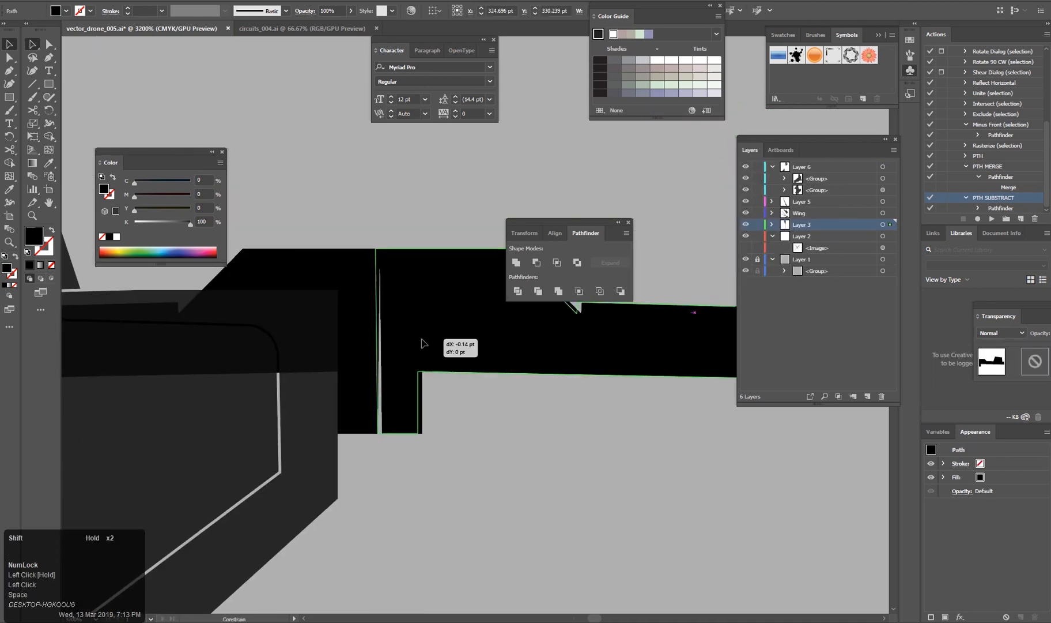
drag(395, 363, 412, 372)
alt+scroll(412, 373, up, 2)
drag(442, 421, 428, 421)
alt+scroll(415, 366, down, 2)
Select both halves of the black block and unite them with Pathfinder.
shift+click(398, 329)
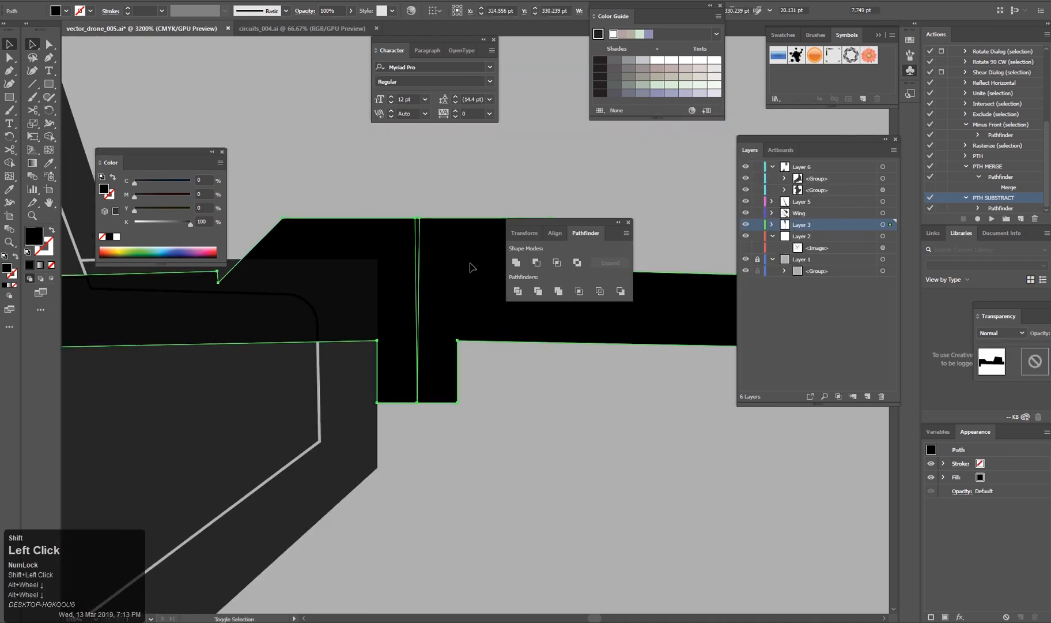
click(517, 262)
click(512, 436)
Examine the arm joints, the body plate and the tail section along the centre line for remaining gaps.
alt+scroll(512, 436, down, 5)
alt+scroll(558, 485, down, 2)
drag(558, 485, 467, 368)
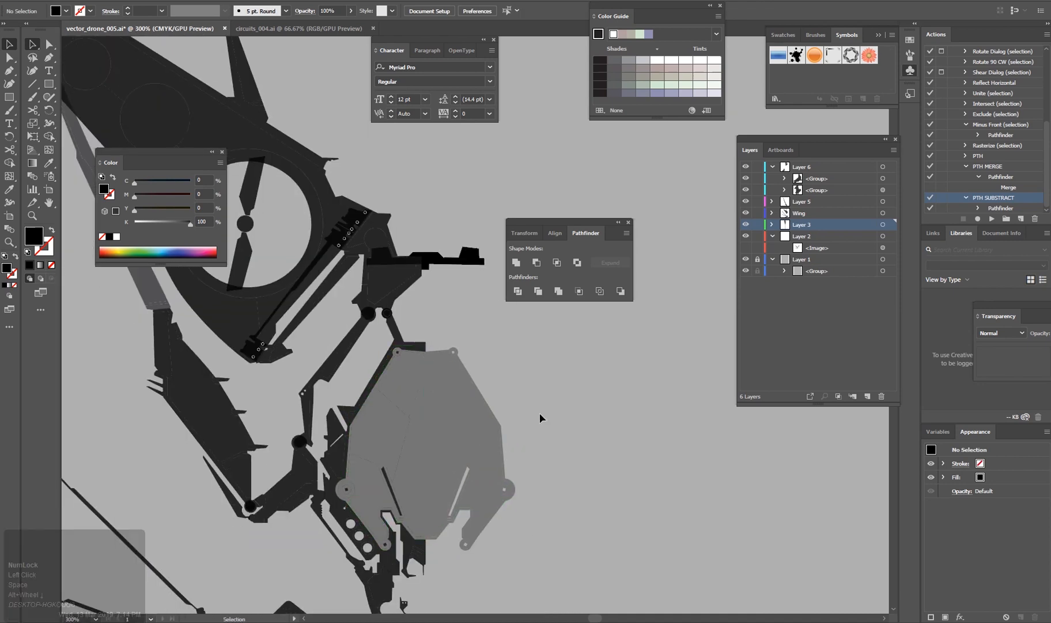
drag(341, 455, 377, 436)
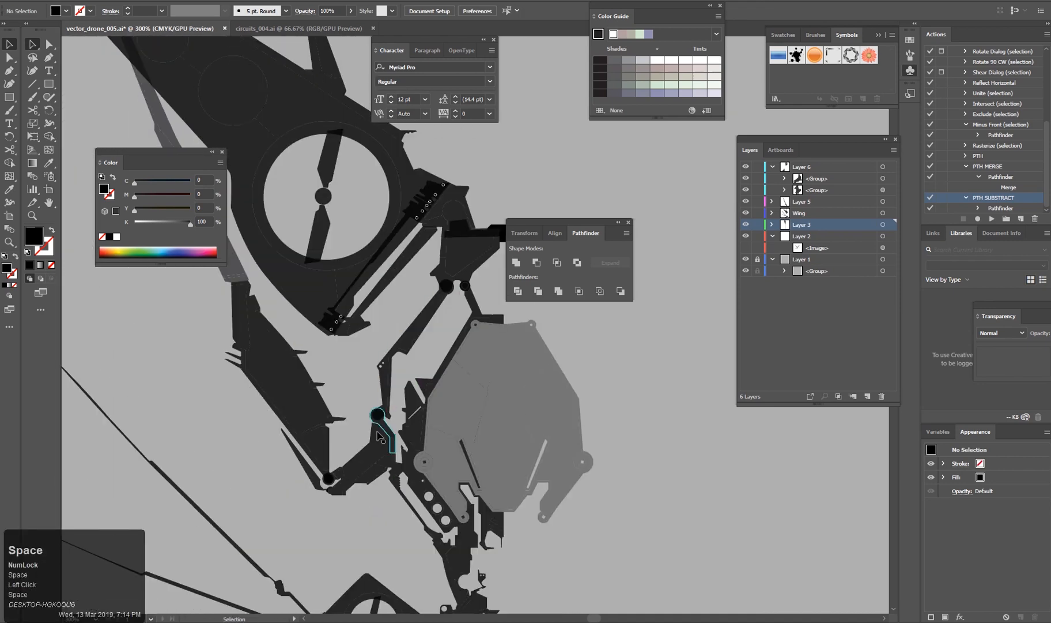
drag(387, 287, 322, 440)
alt+scroll(395, 429, up, 3)
drag(395, 429, 262, 355)
alt+scroll(263, 354, down, 2)
drag(427, 418, 464, 394)
alt+scroll(464, 394, down, 2)
drag(428, 537, 481, 280)
alt+scroll(464, 362, up, 2)
drag(464, 362, 532, 366)
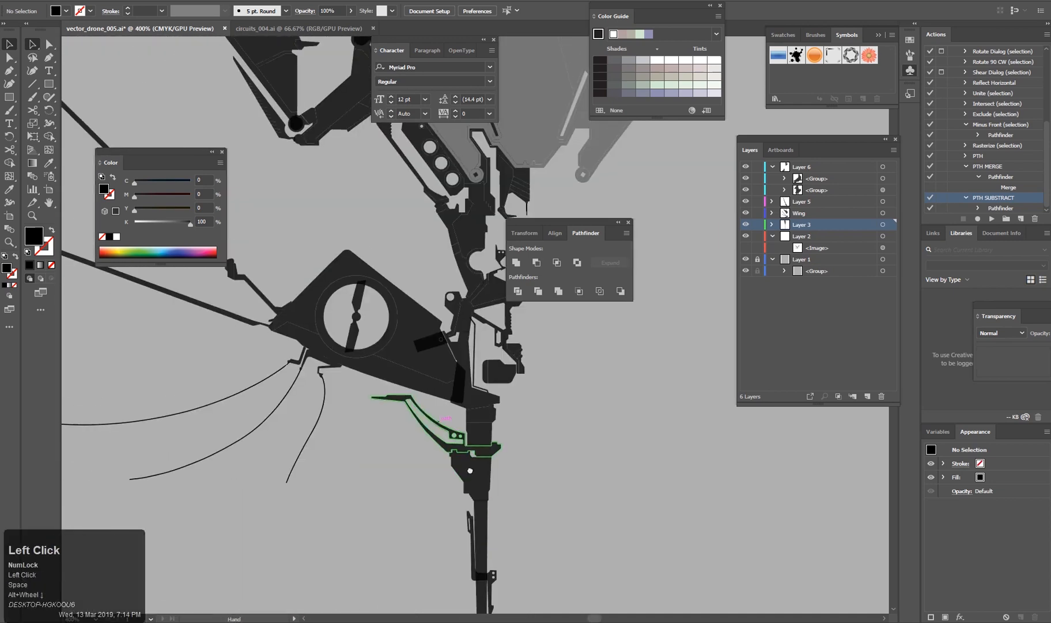
alt+scroll(467, 554, down, 3)
drag(406, 365, 457, 470)
drag(539, 512, 486, 483)
Move the anchor point at the narrow neck below the wing antenna's rounded tip about 0.5 pt to the left.
drag(160, 460, 246, 418)
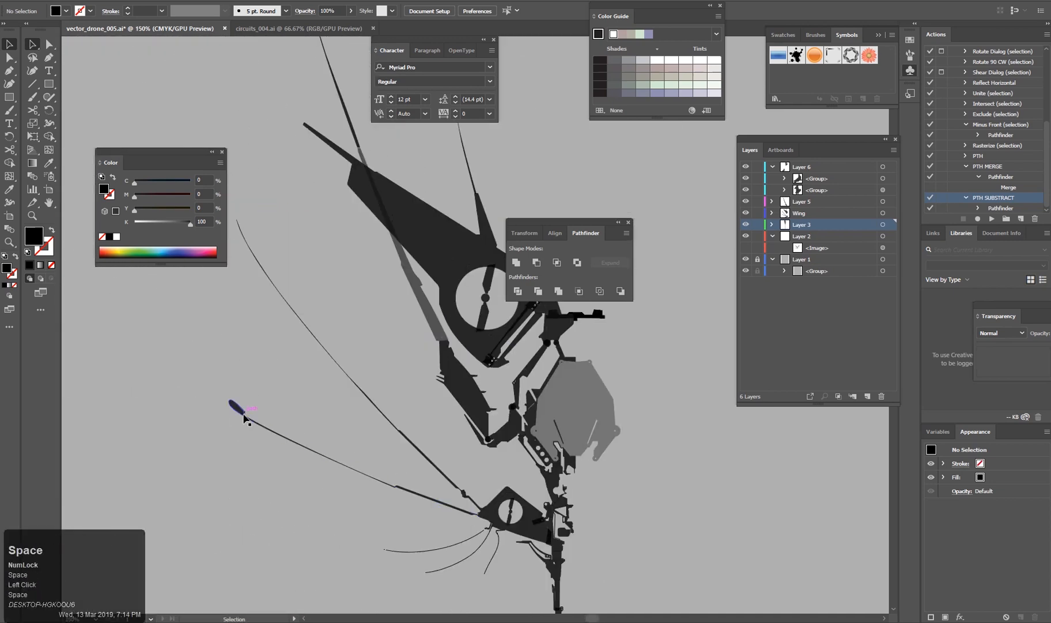
alt+scroll(245, 417, up, 6)
drag(176, 359, 239, 393)
click(235, 369)
alt+scroll(478, 322, down, 3)
alt+scroll(441, 382, up, 2)
click(441, 382)
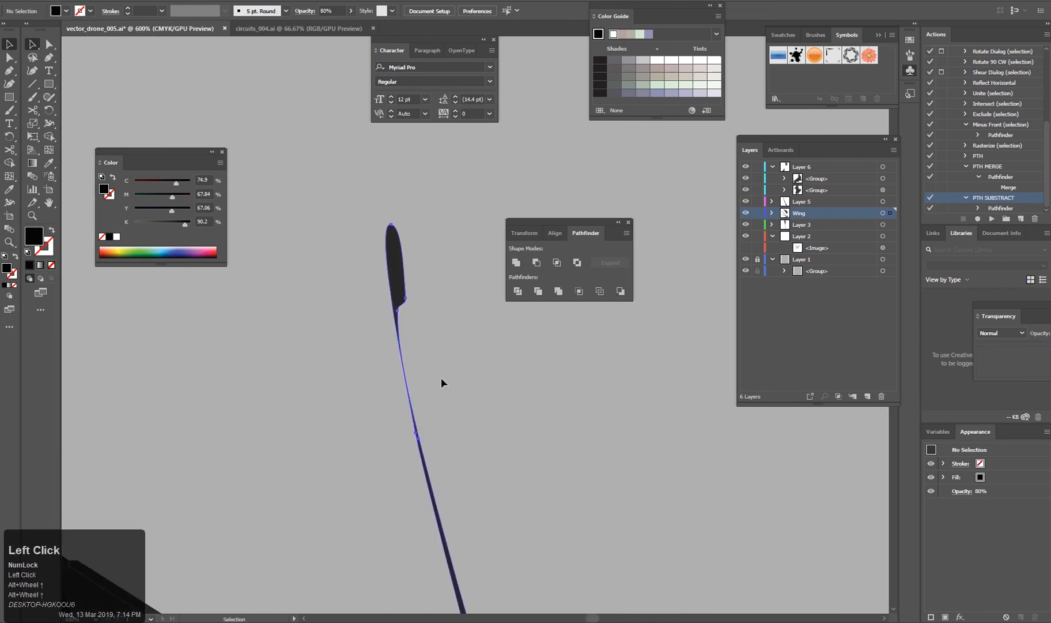
alt+scroll(419, 336, up, 2)
key(a)
click(373, 263)
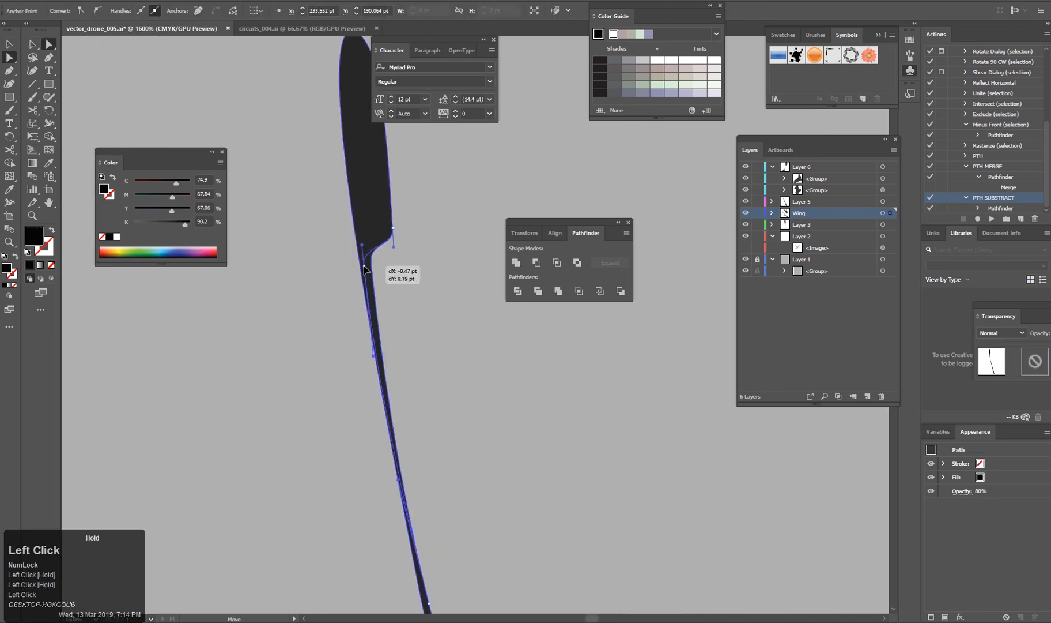
alt+scroll(474, 449, down, 7)
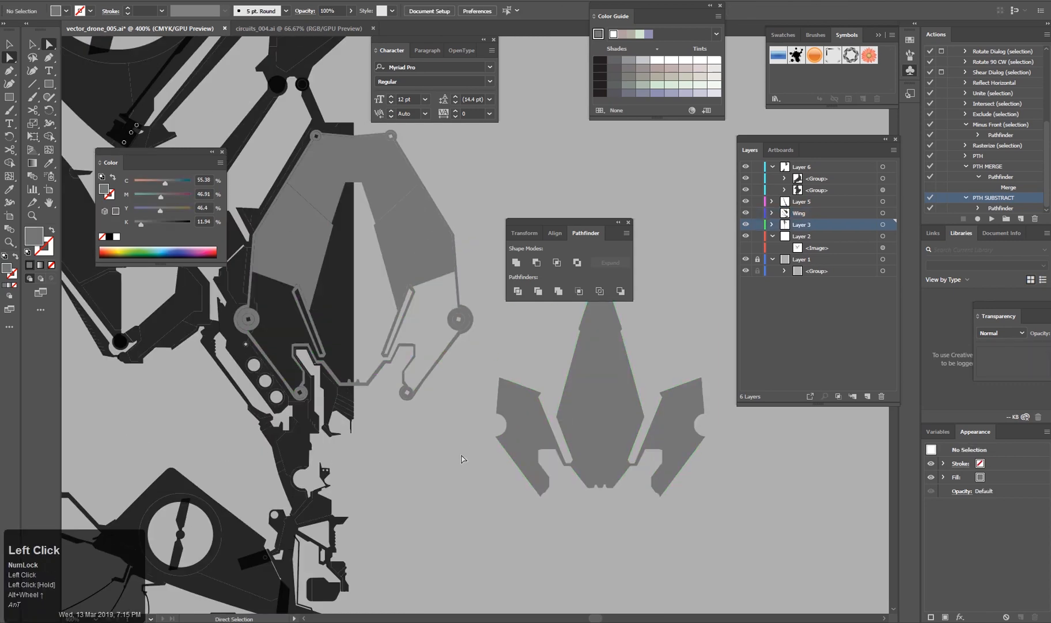
Undo moving the cut-out pieces off the grey body plate.
alt+scroll(461, 456, down, 3)
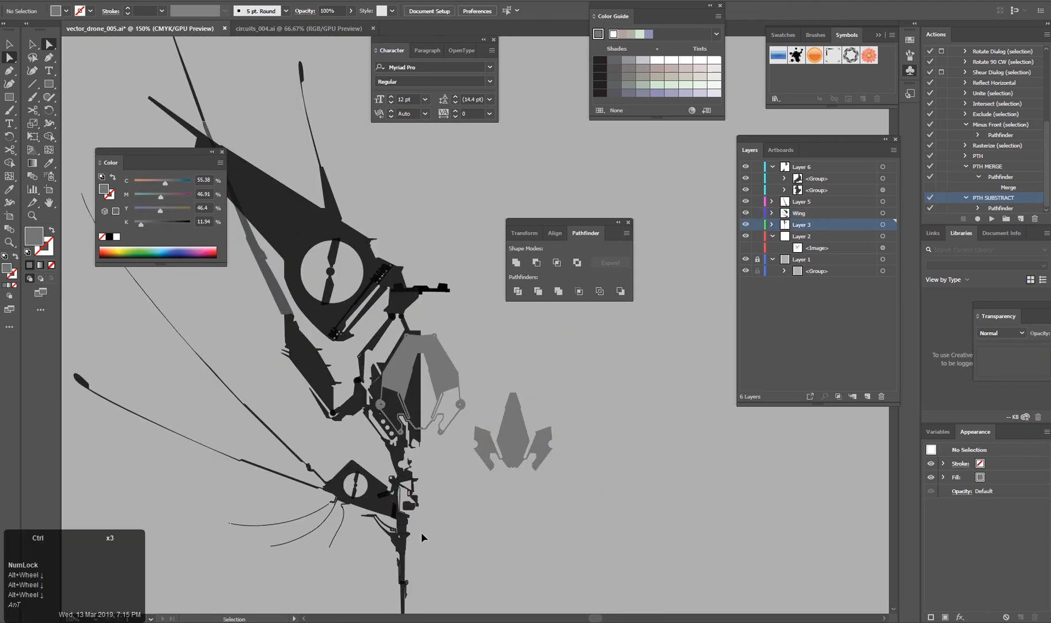
key(ctrl+z)
click(464, 488)
Try a light greyish-pink harmony colour as fill for the body plate's central and lower side pieces.
click(435, 397)
alt+scroll(473, 488, up, 2)
click(658, 68)
click(510, 450)
alt+scroll(510, 449, down, 3)
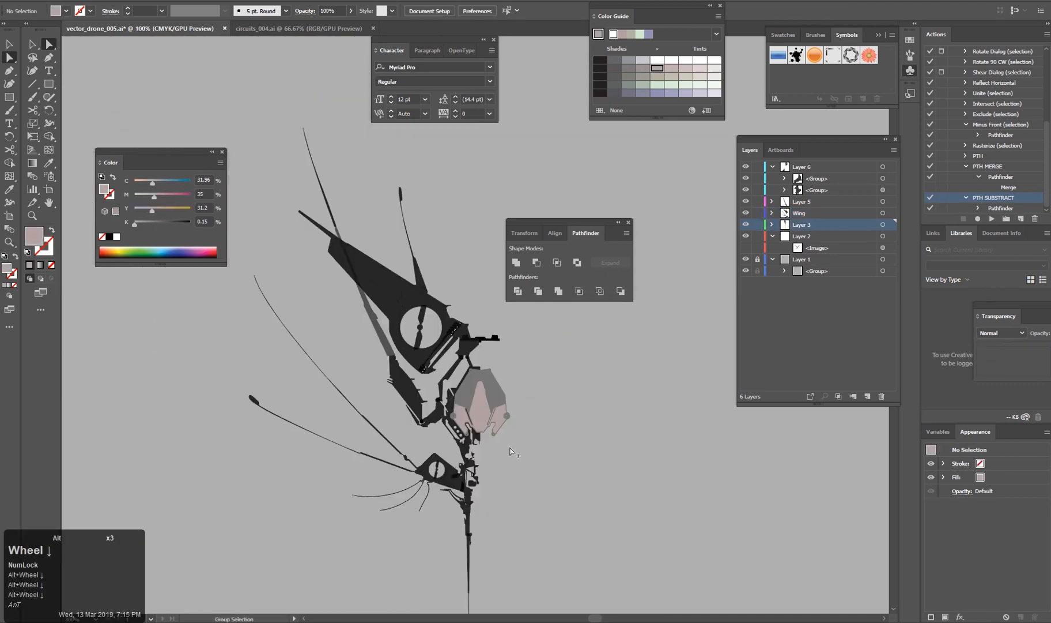
alt+scroll(510, 450, up, 3)
key(ctrl+z)
key(ctrl+z)
Fill the body plate's central and lower side pieces with pink, setting magenta to 85.1%.
click(422, 259)
click(182, 195)
click(444, 410)
alt+scroll(443, 411, down, 3)
key(space)
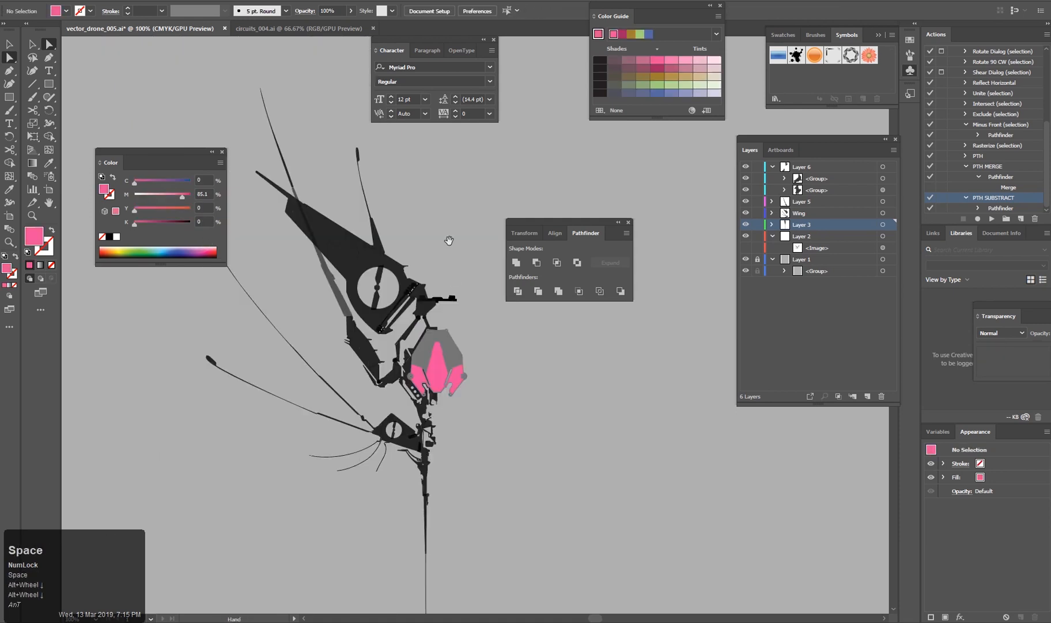
Fill the two middle side panels of the body plate with teal (C 86.67, M 35.69, Y 39.61, K 6.67).
drag(449, 240, 444, 264)
alt+scroll(441, 357, up, 2)
click(362, 318)
shift+click(424, 319)
click(157, 254)
click(451, 262)
alt+scroll(426, 370, up, 2)
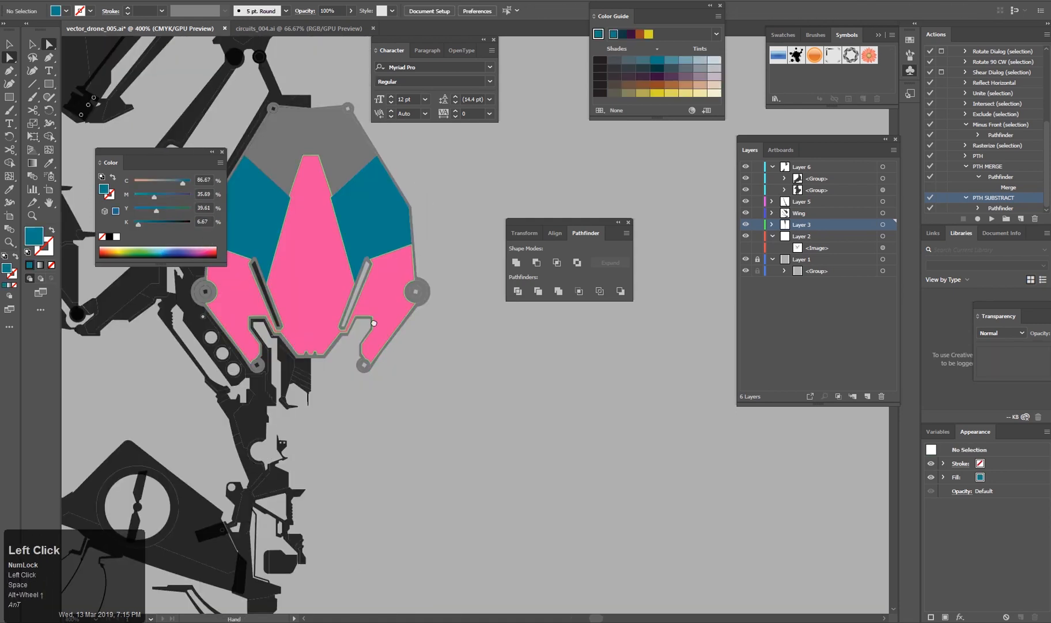